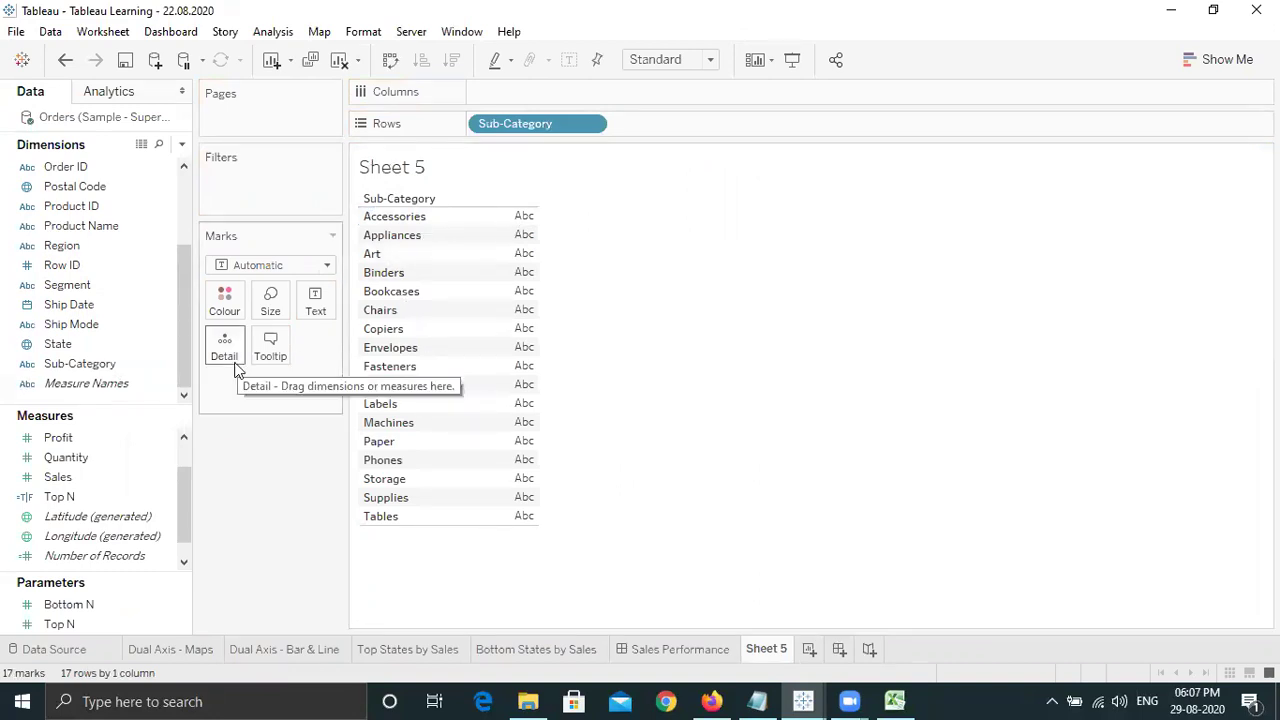
# Plot Sales as horizontal bars for each Sub-Category and colour the bars by Sales.
pyautogui.moveTo(90, 477); pyautogui.dragTo(517, 93)
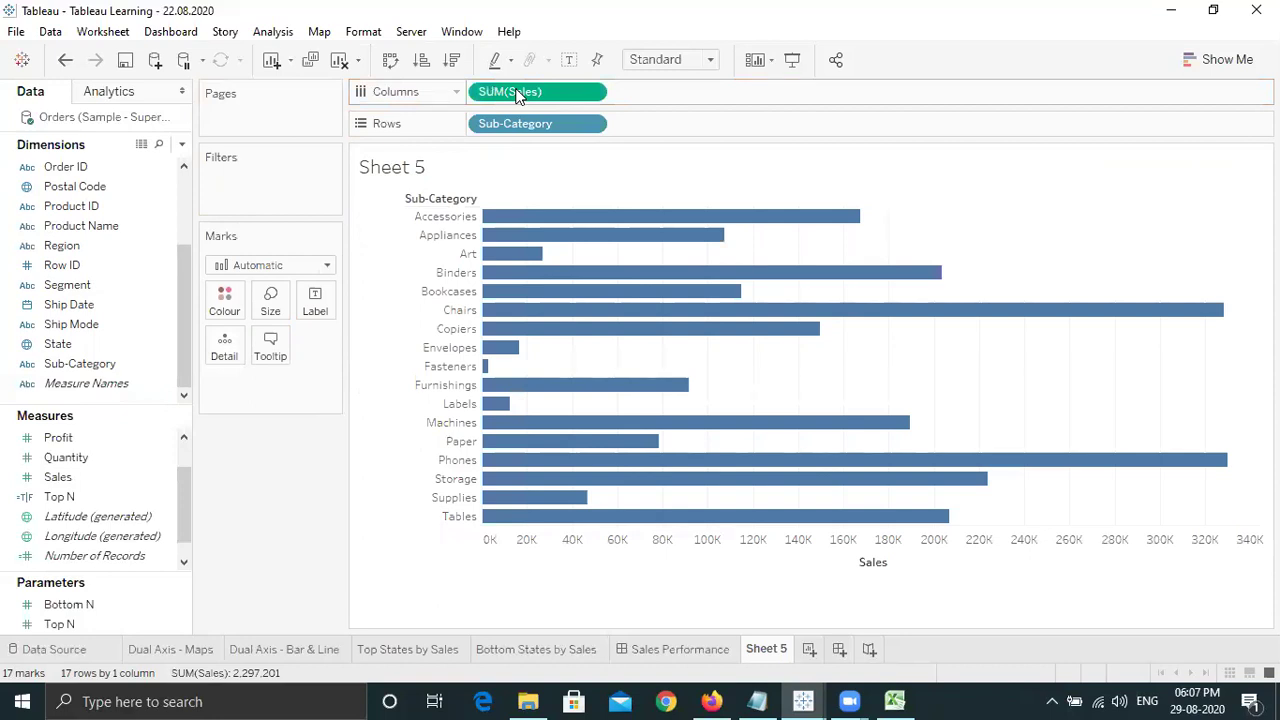
pyautogui.moveTo(70, 477); pyautogui.dragTo(221, 310)
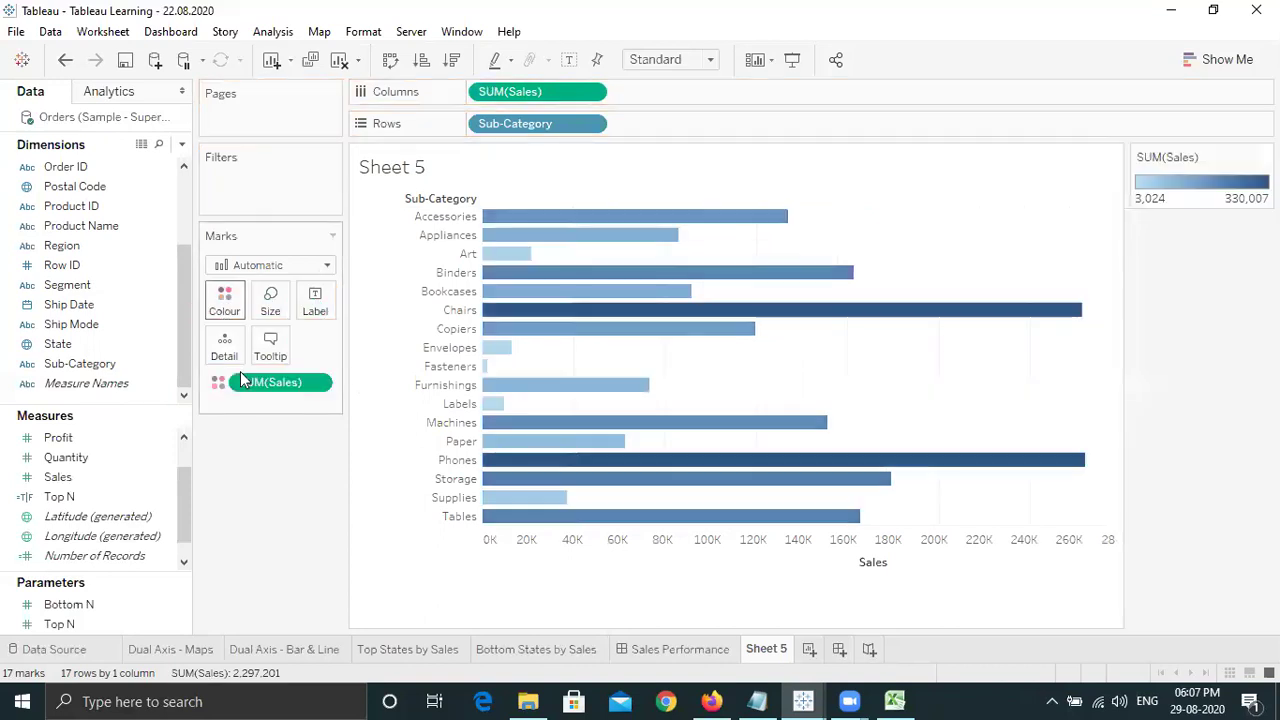
# Change the Sales colour palette to a gradient from light orange to dark red.
pyautogui.click(225, 300)
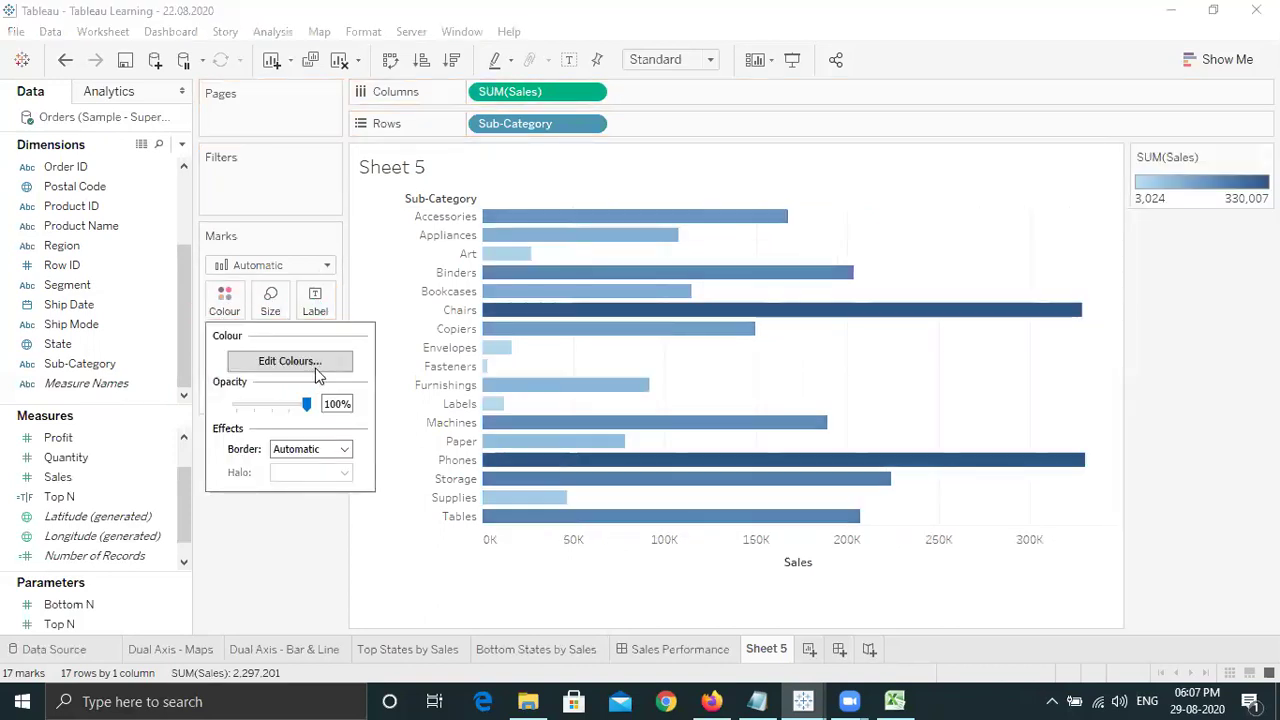
pyautogui.press('Return')
pyautogui.hotkey('alt', 'Down')
pyautogui.click(577, 433)
pyautogui.click(640, 449)
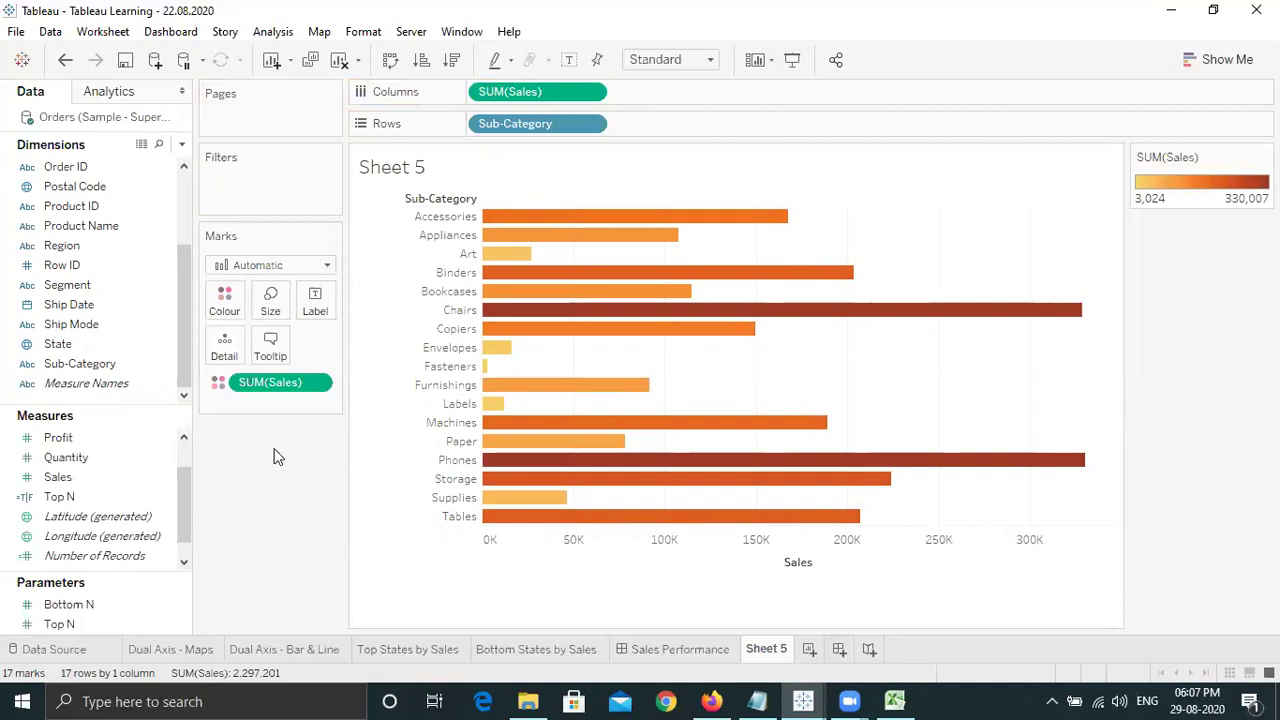
# Add a Sub-Category filter and set it to keep the top 8 by field.
pyautogui.click(188, 457)
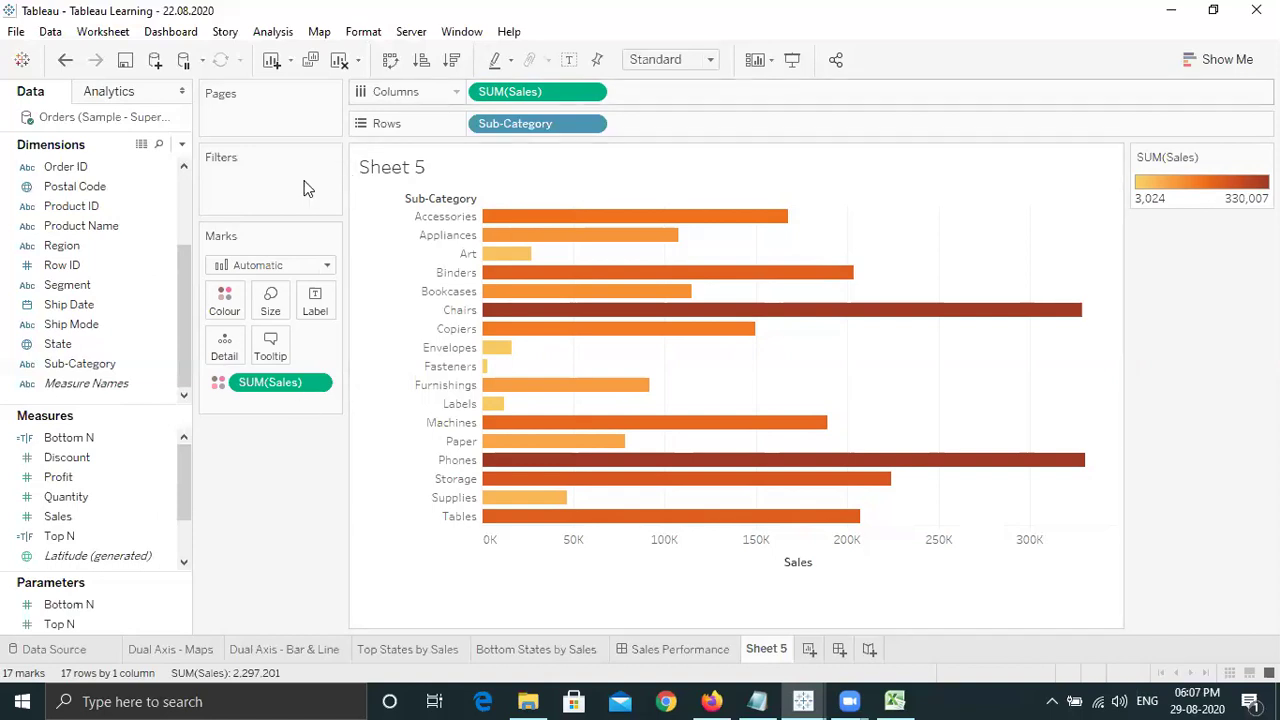
pyautogui.click(100, 345)
pyautogui.click(143, 364)
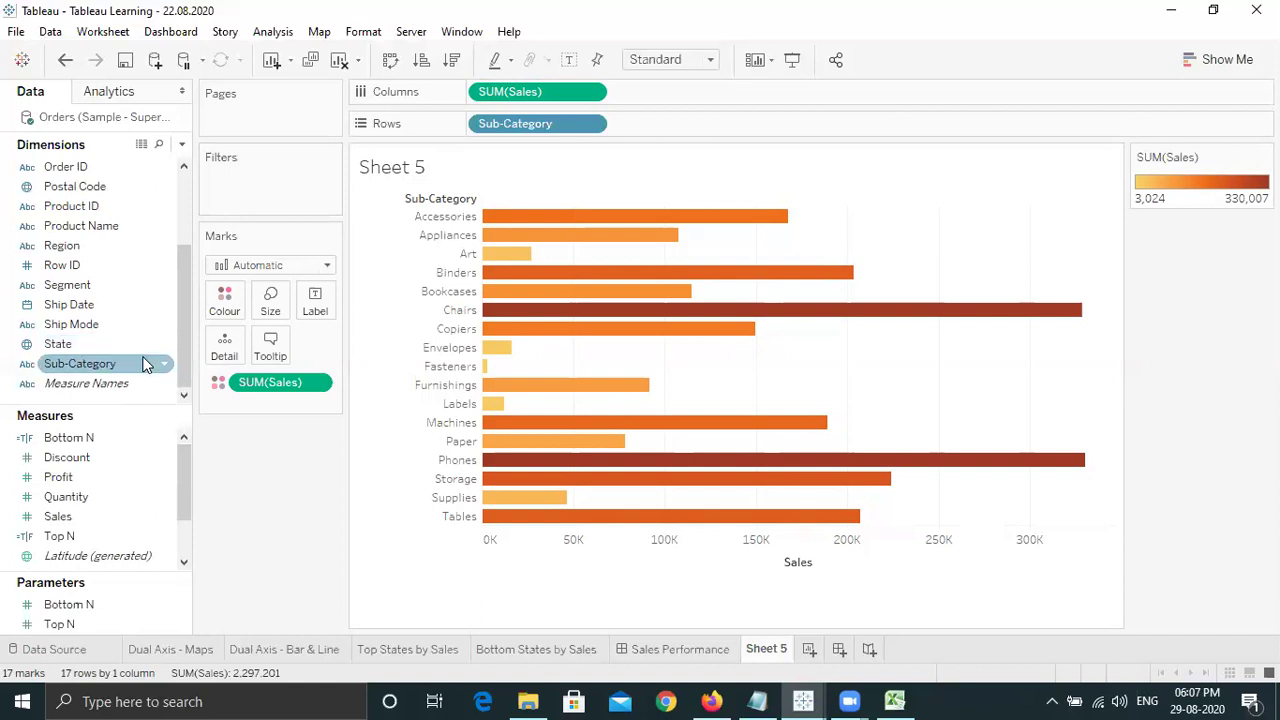
pyautogui.moveTo(100, 375); pyautogui.dragTo(274, 182)
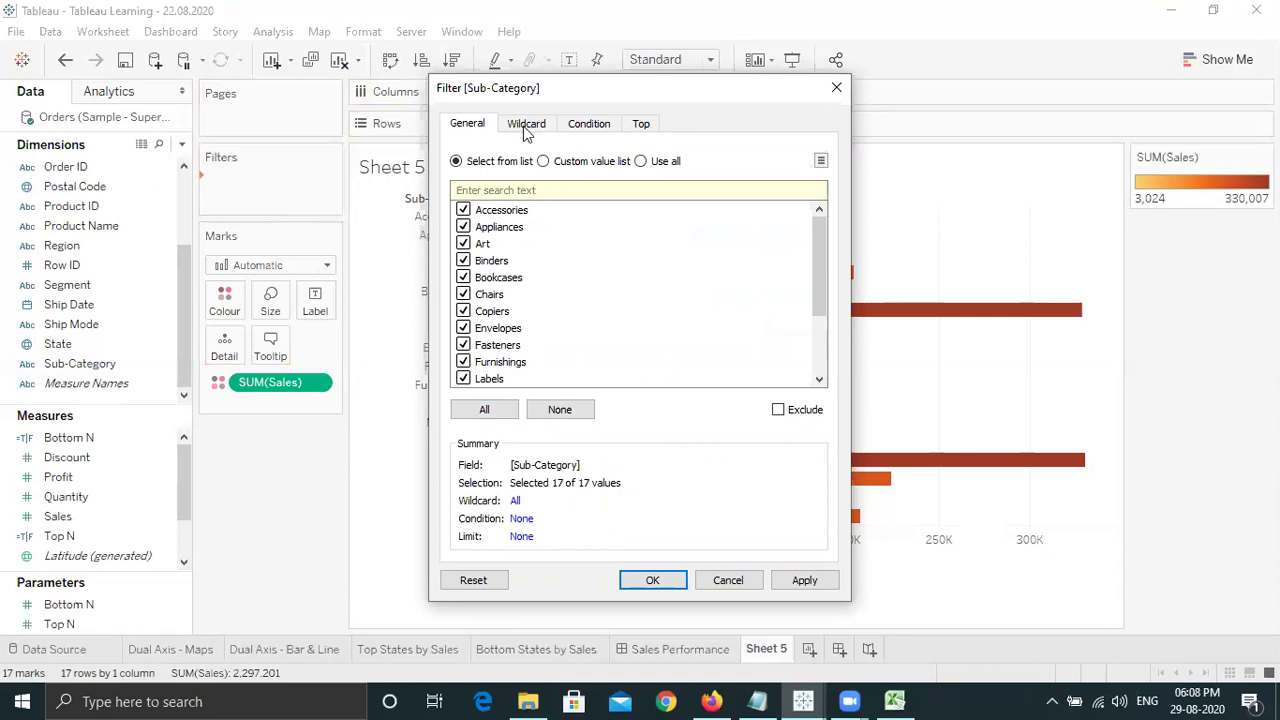
pyautogui.click(640, 126)
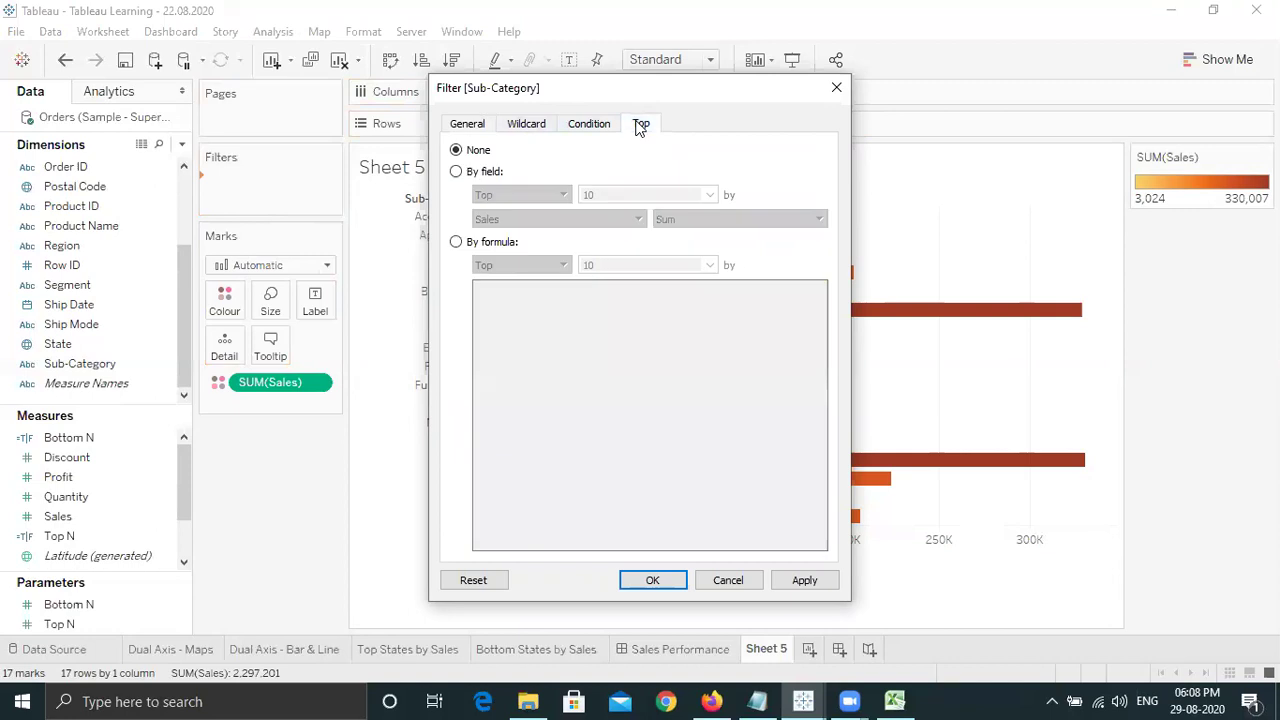
pyautogui.click(493, 172)
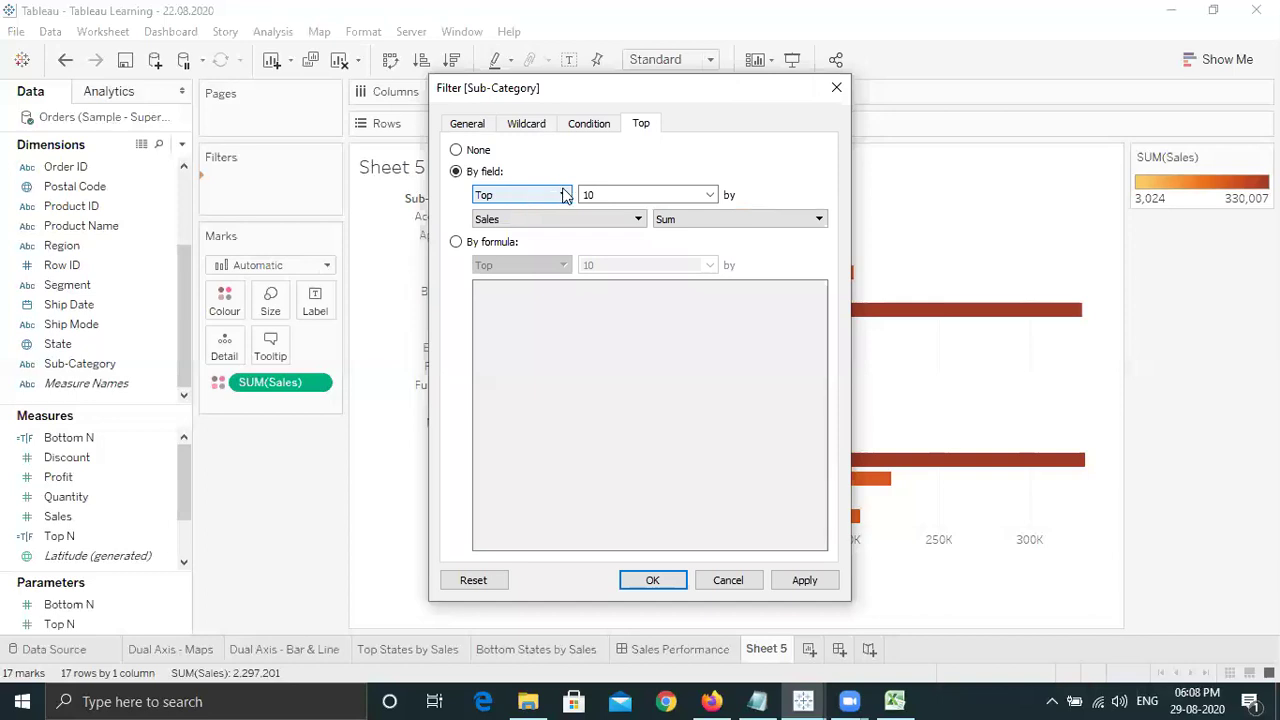
pyautogui.click(622, 195)
pyautogui.press('BackSpace')
pyautogui.press('BackSpace')
pyautogui.write('8')
# Review the field and aggregation choices, keep Sales and Sum for the ranking, and apply the Sub-Category filter.
pyautogui.click(560, 227)
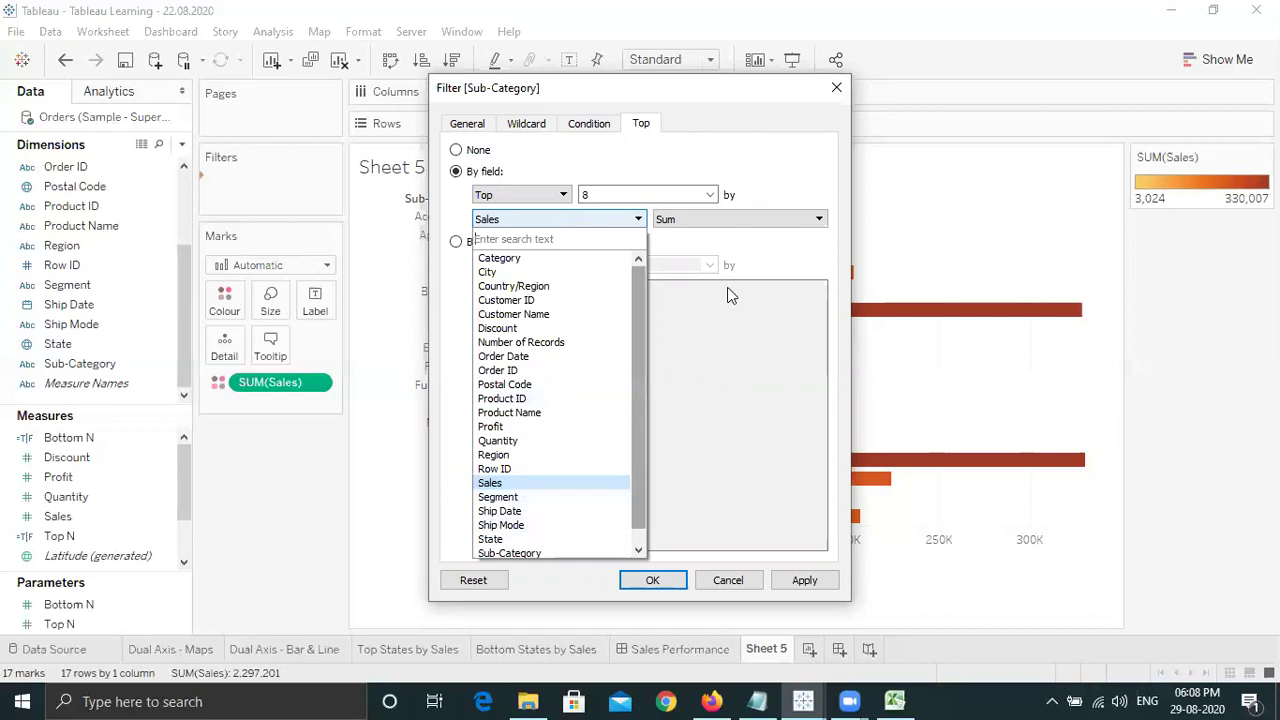
pyautogui.click(789, 242)
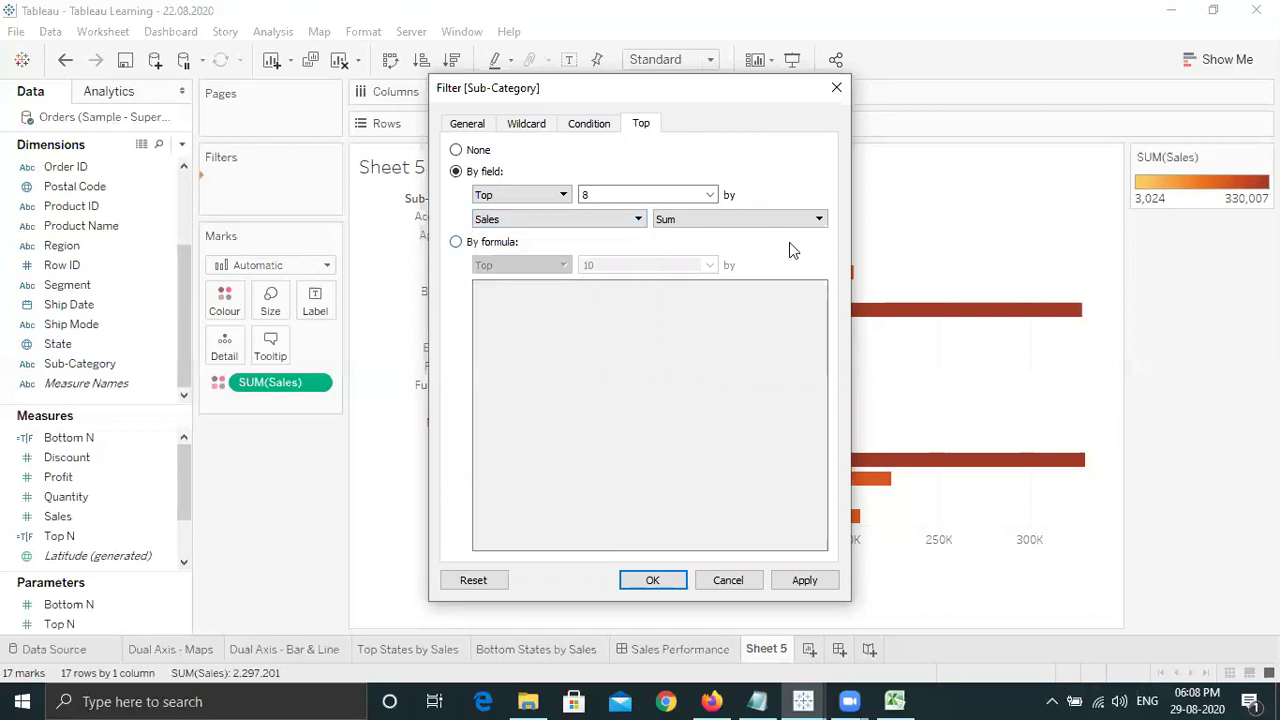
pyautogui.click(560, 228)
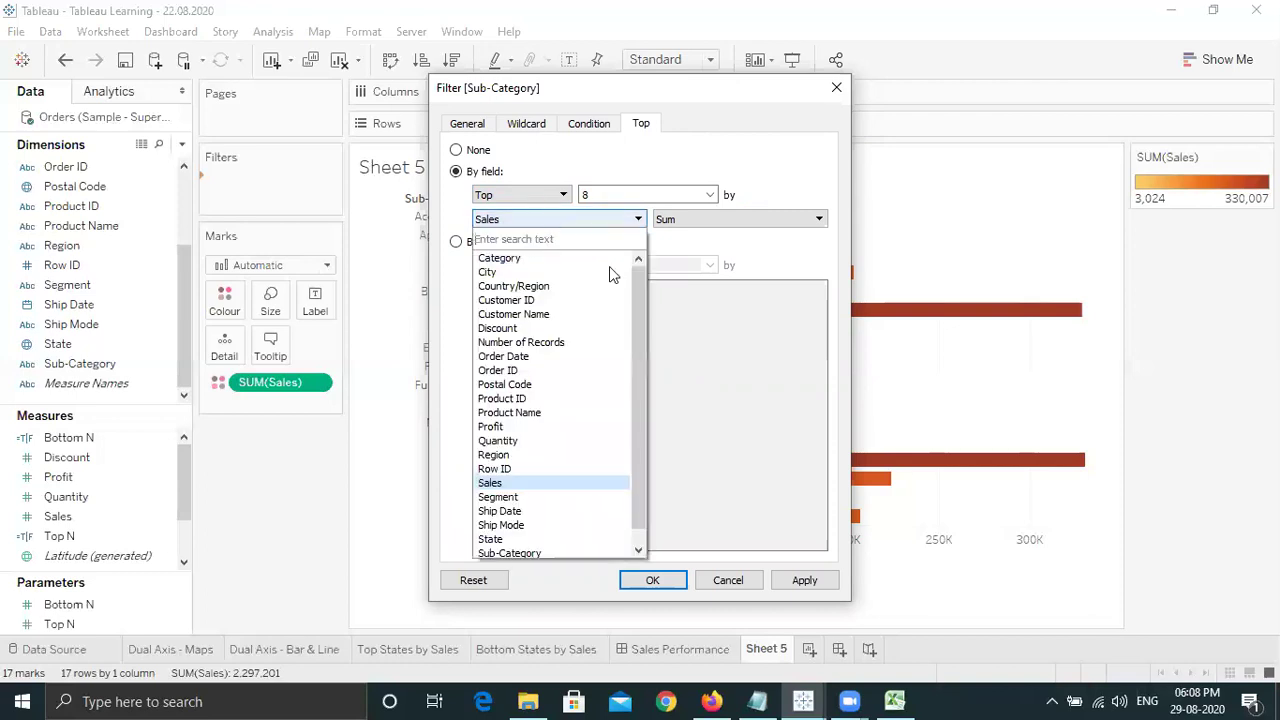
pyautogui.click(686, 244)
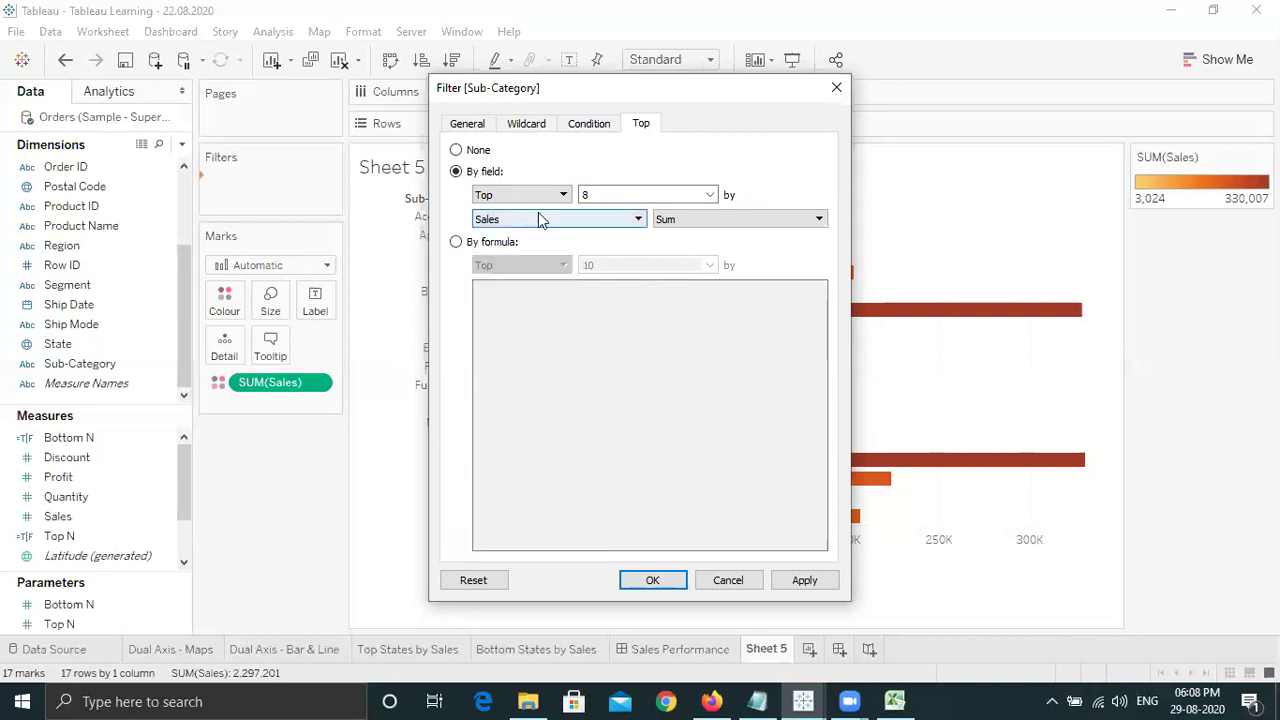
pyautogui.click(731, 220)
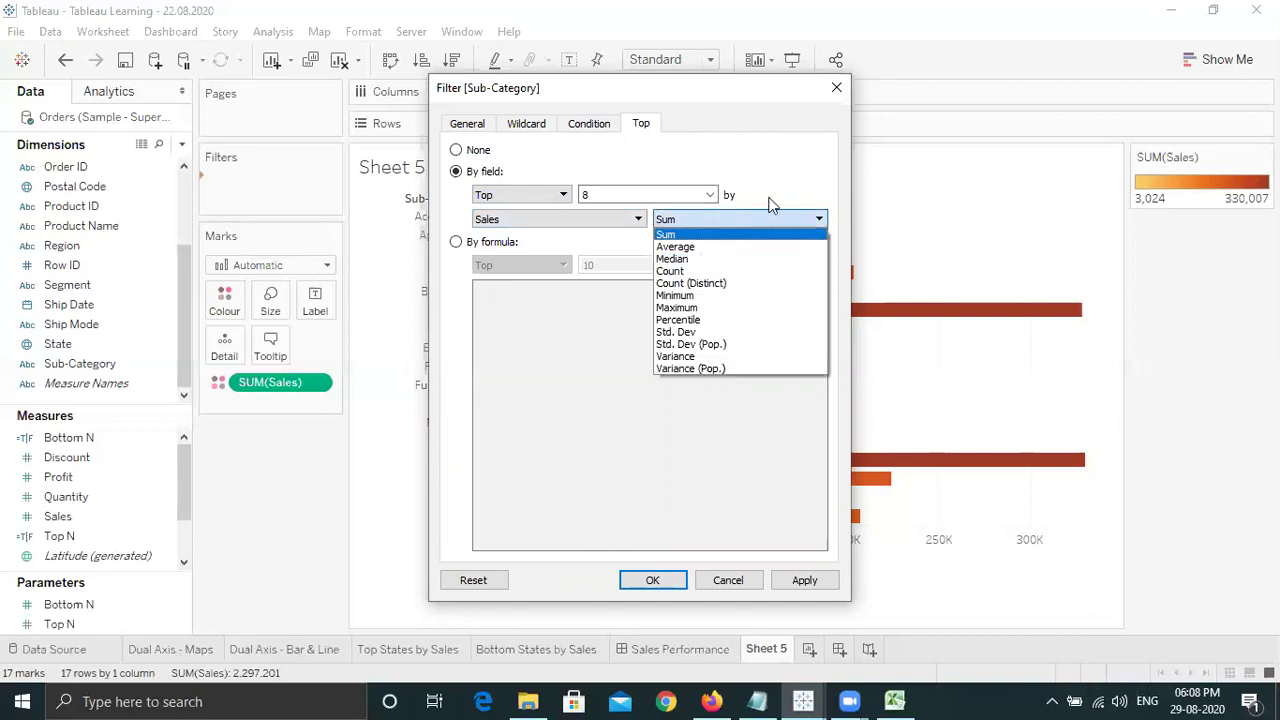
pyautogui.click(746, 216)
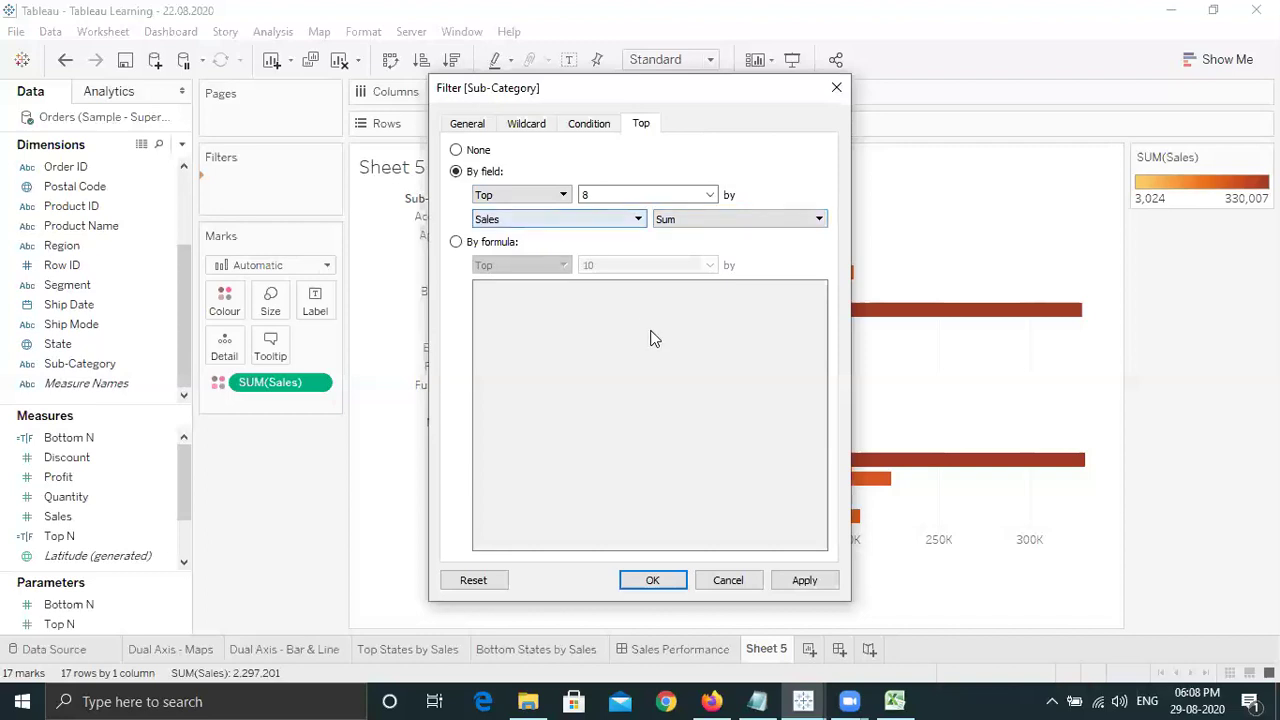
pyautogui.click(804, 581)
pyautogui.click(653, 581)
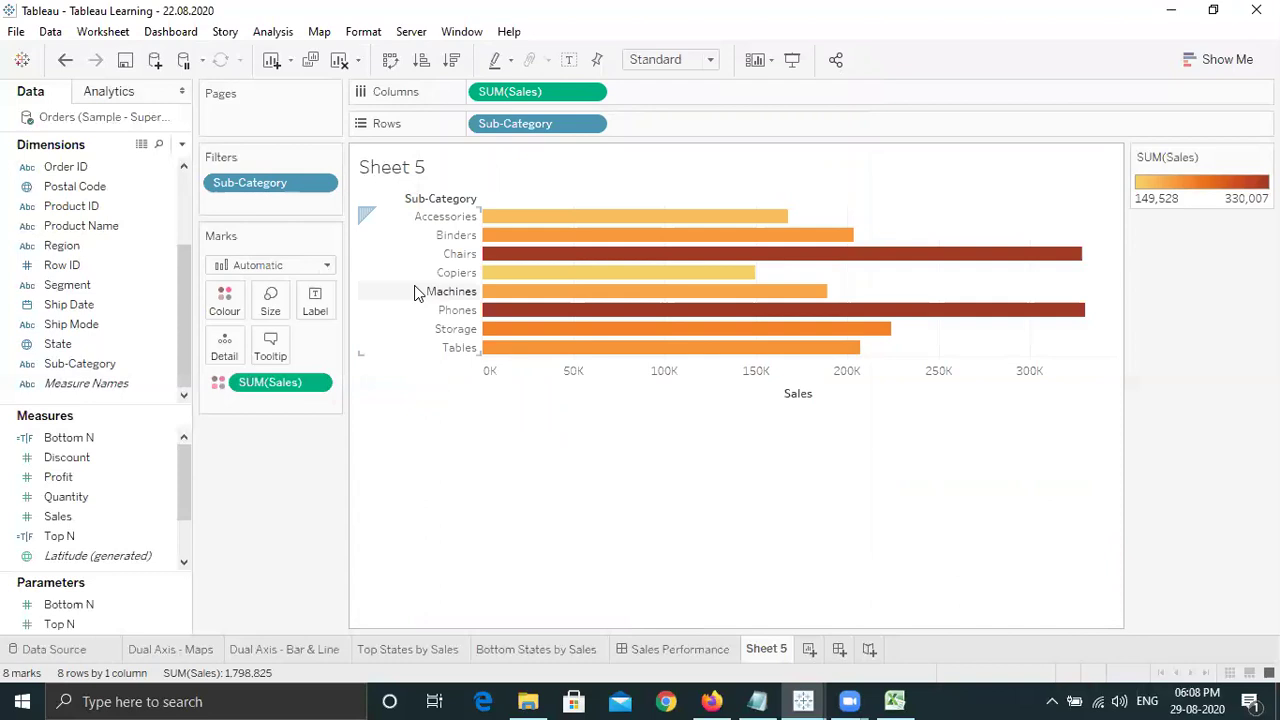
# Reopen the Sub-Category filter and try a top 10 by formula using [Sales],[Discount].
pyautogui.click(322, 183)
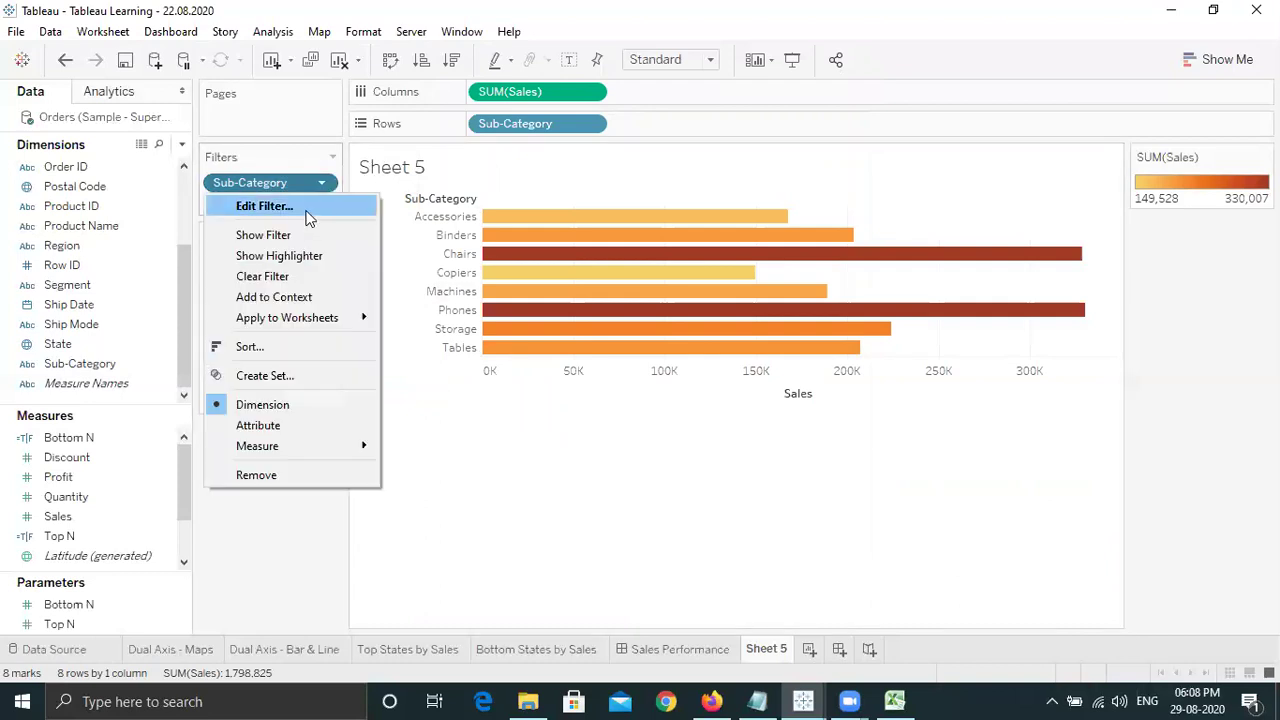
pyautogui.click(277, 206)
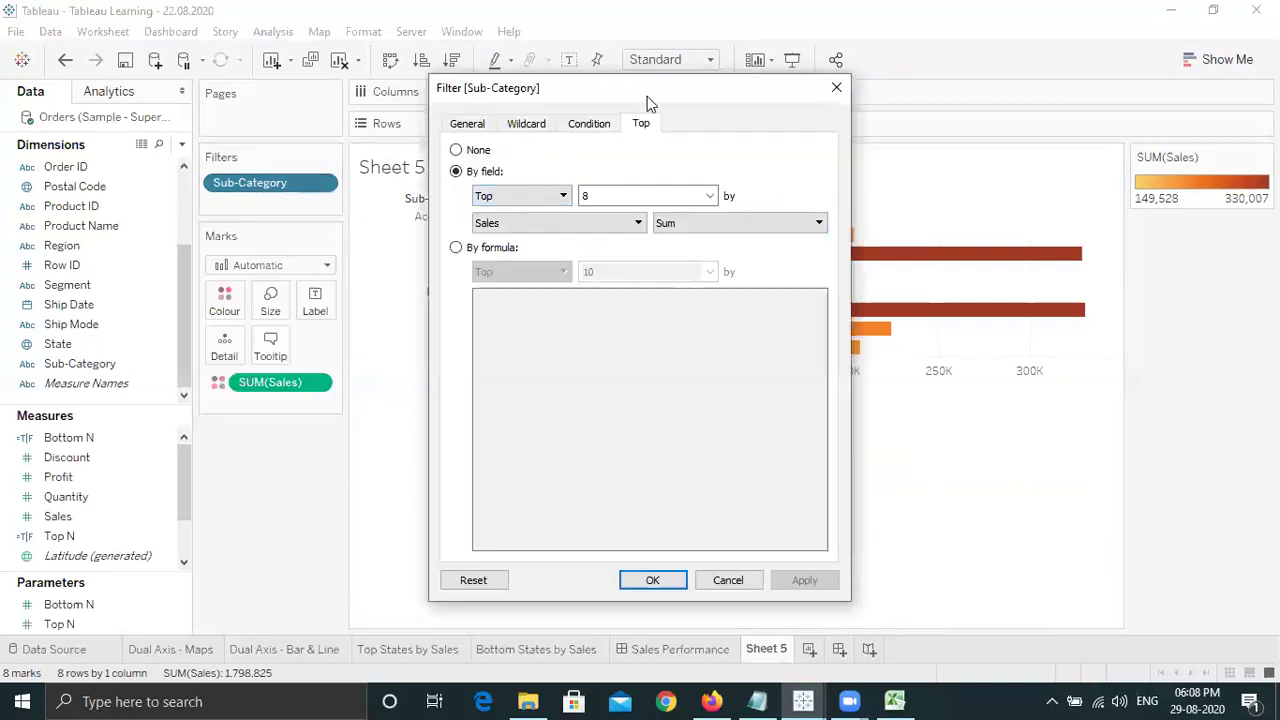
pyautogui.moveTo(647, 96); pyautogui.dragTo(1037, 123)
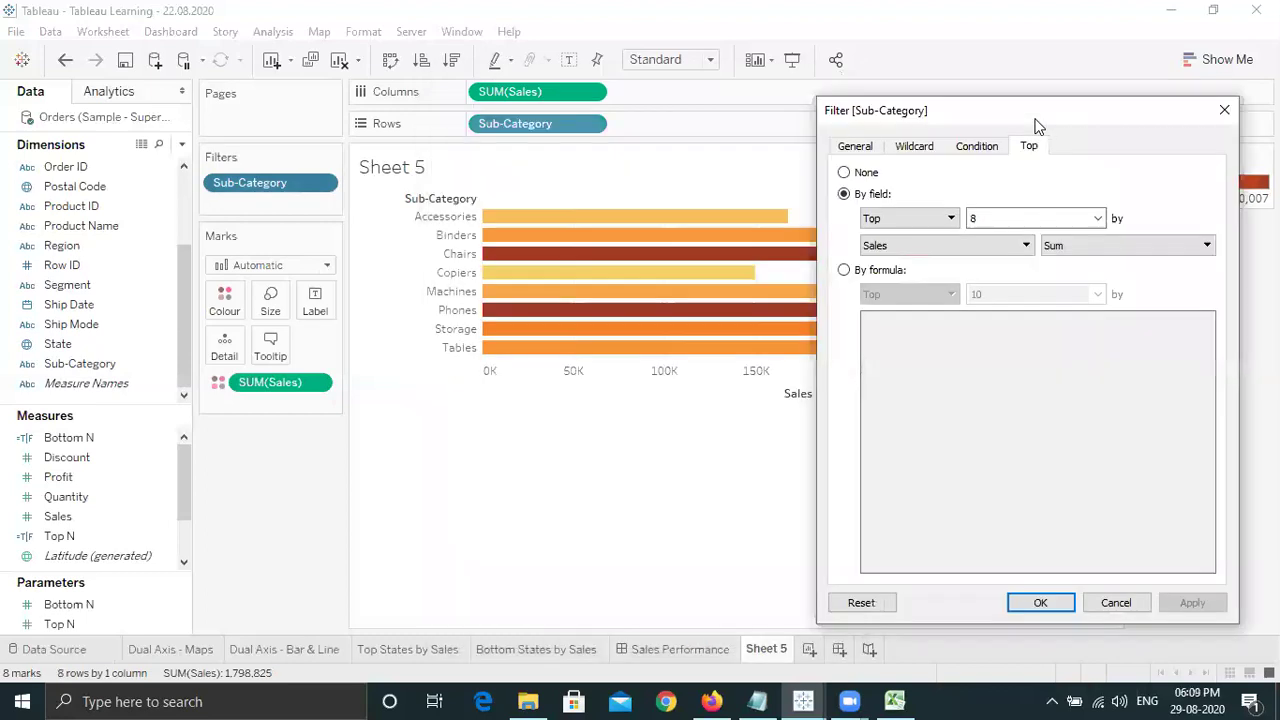
pyautogui.click(890, 272)
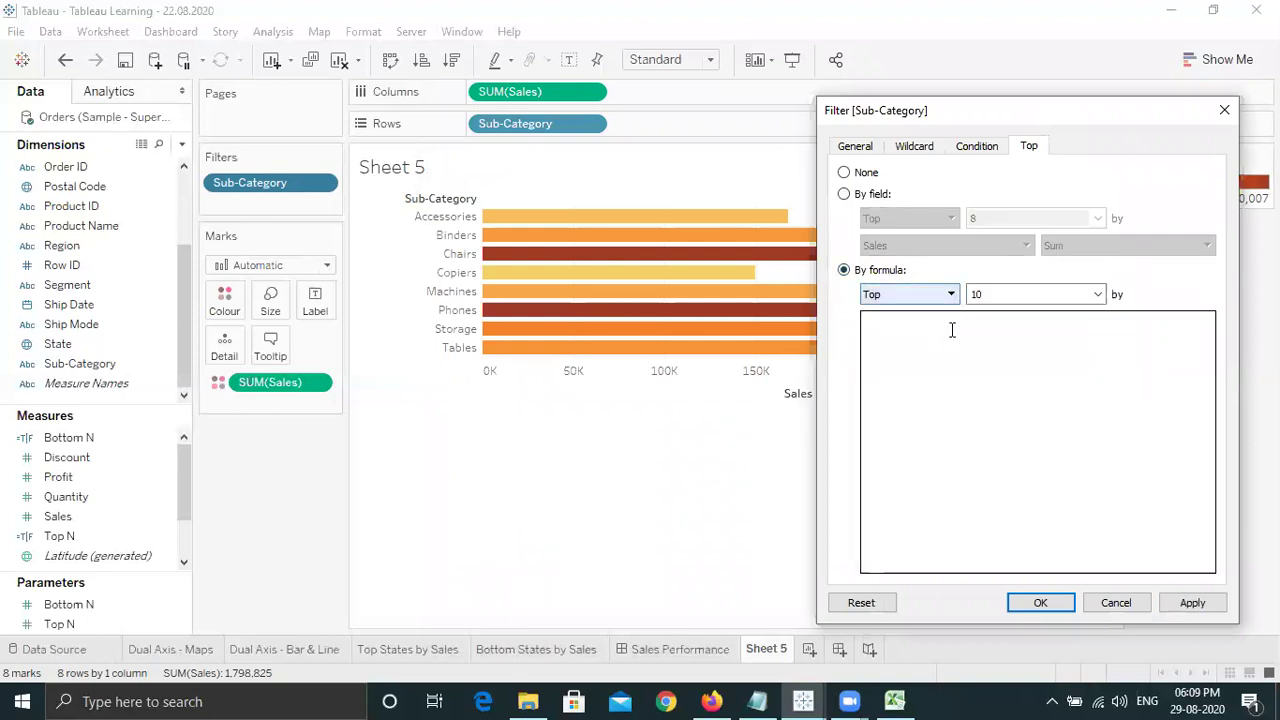
pyautogui.click(945, 294)
pyautogui.click(986, 263)
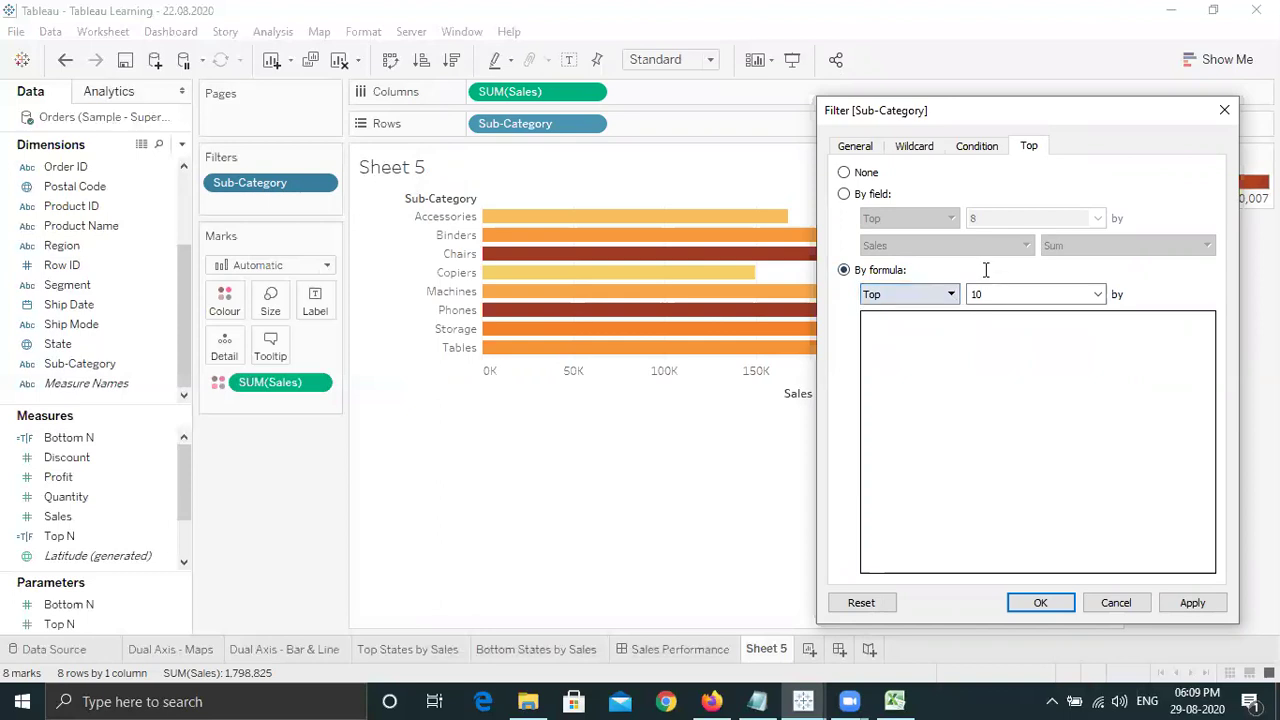
pyautogui.click(1051, 348)
pyautogui.write('s')
pyautogui.press('Return')
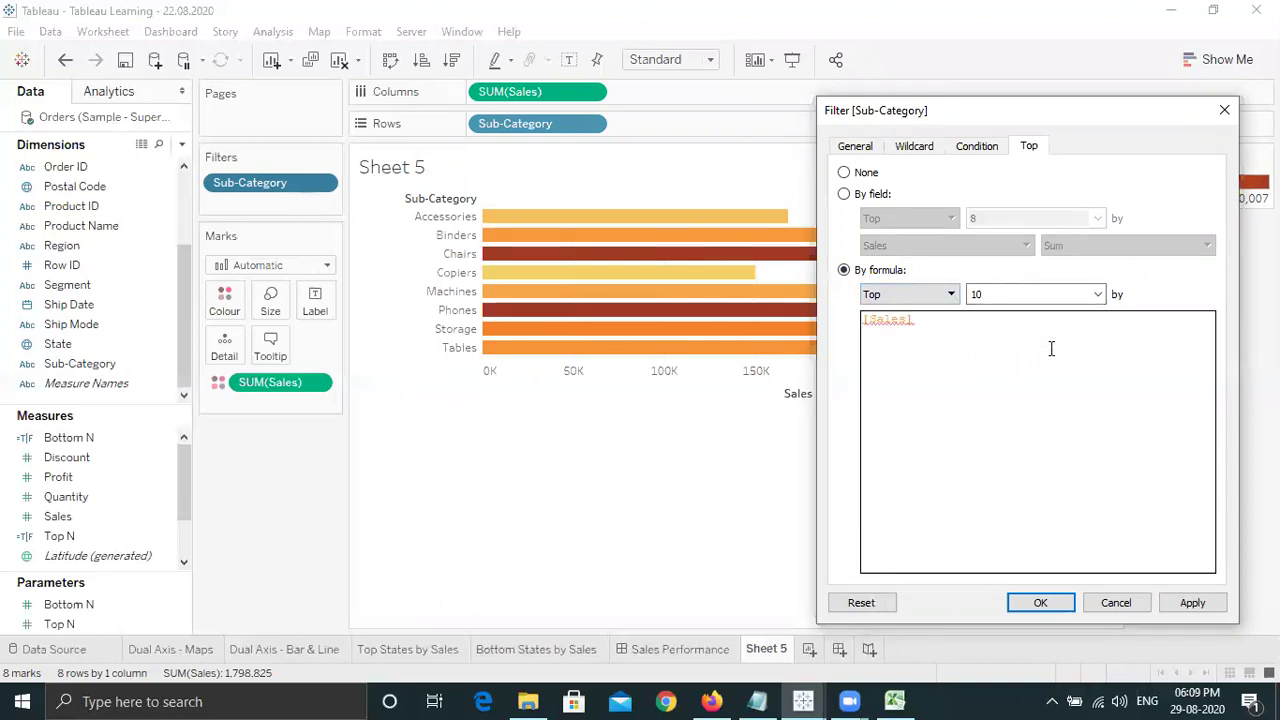
pyautogui.write(',s')
pyautogui.press('BackSpace')
pyautogui.write('di')
pyautogui.press('Return')
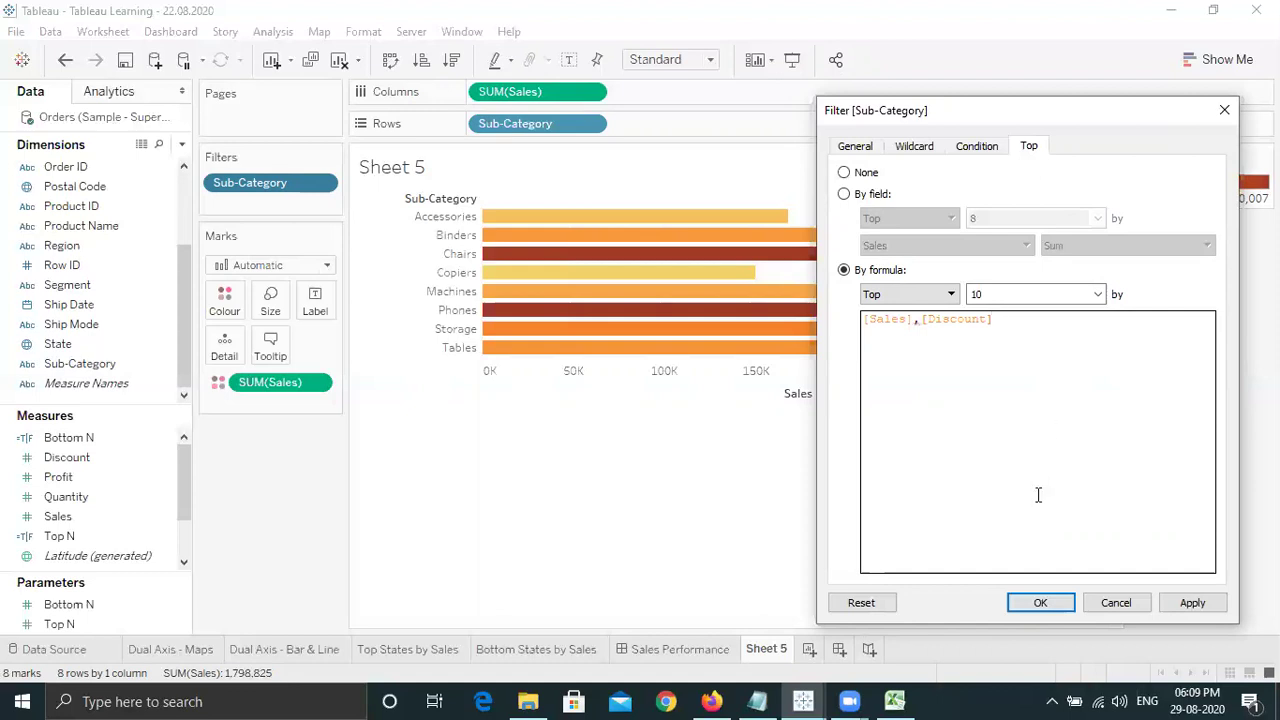
# Rewrite the filter formula with [Sales] and [Discount] on separate lines, without the comma.
pyautogui.press('BackSpace')
pyautogui.press('BackSpace')
pyautogui.press('BackSpace')
pyautogui.press('BackSpace')
pyautogui.press('BackSpace')
pyautogui.press('BackSpace')
pyautogui.press('BackSpace')
pyautogui.press('BackSpace')
pyautogui.press('BackSpace')
pyautogui.press('BackSpace')
pyautogui.press('BackSpace')
pyautogui.press('BackSpace')
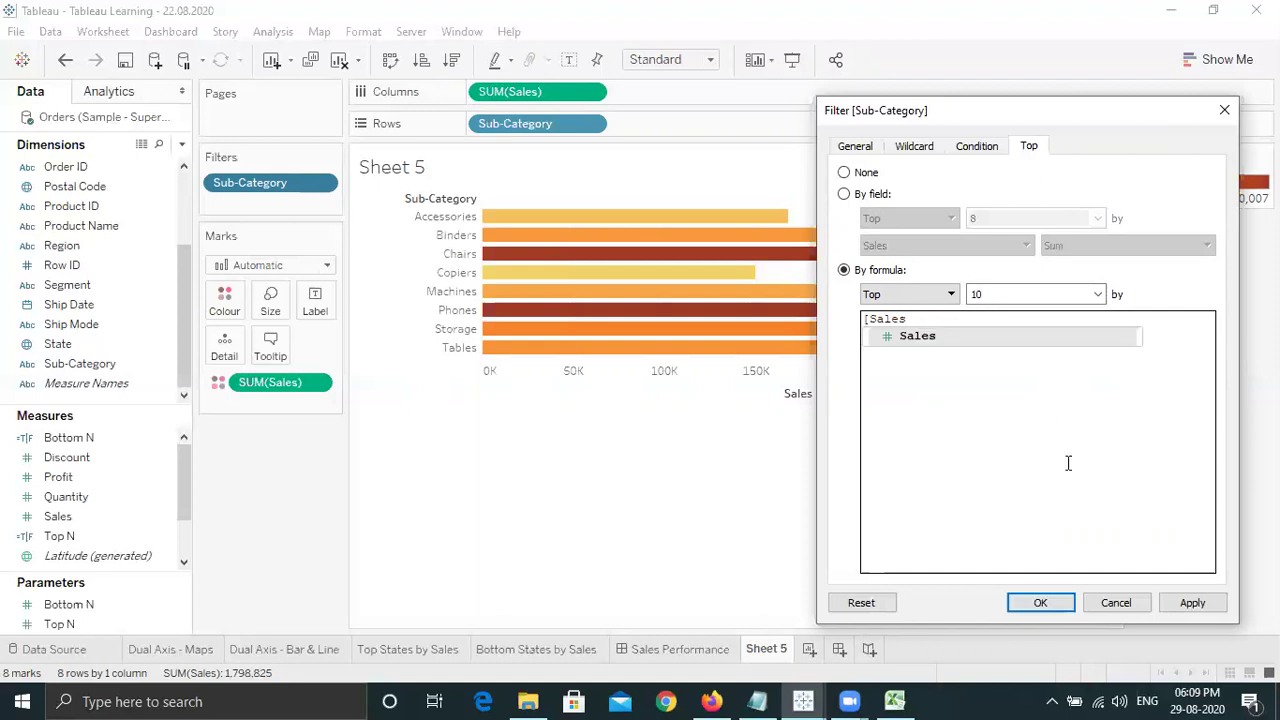
pyautogui.press('Return')
pyautogui.press('Return')
pyautogui.write('[Di')
pyautogui.press('Return')
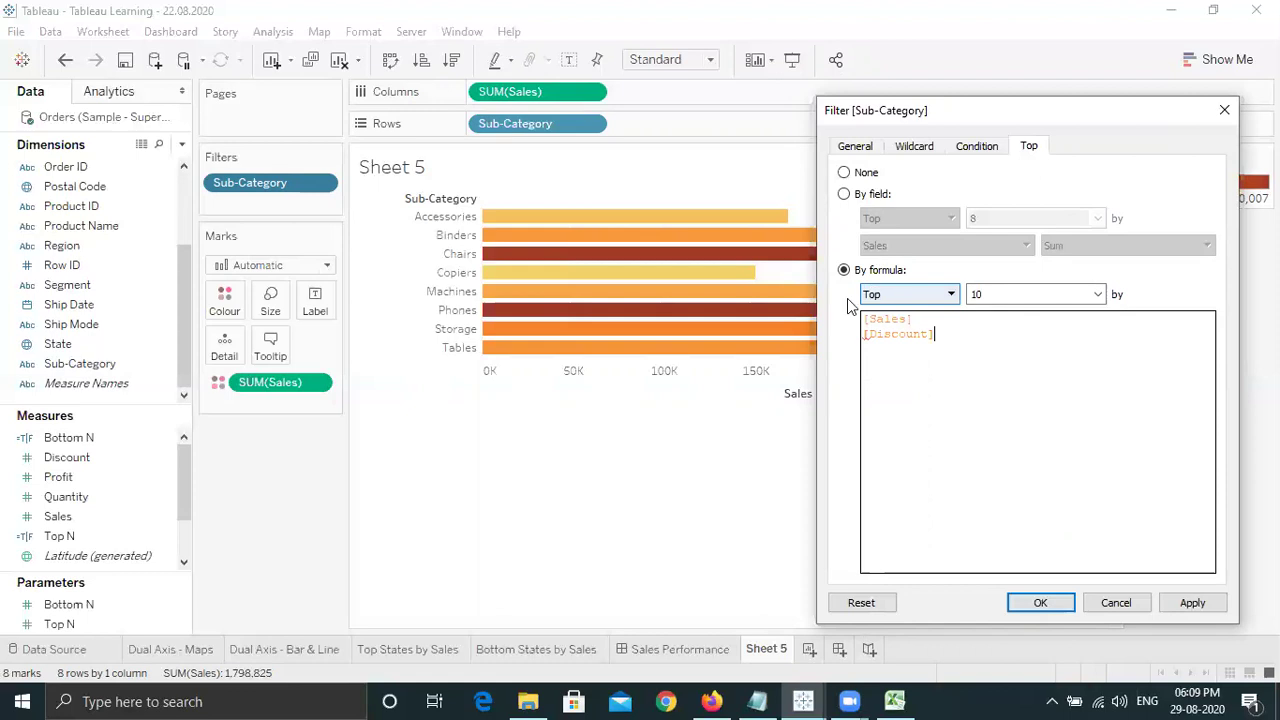
# Switch the Sub-Category filter back to top 8 by Sum of Sales and confirm it.
pyautogui.click(869, 197)
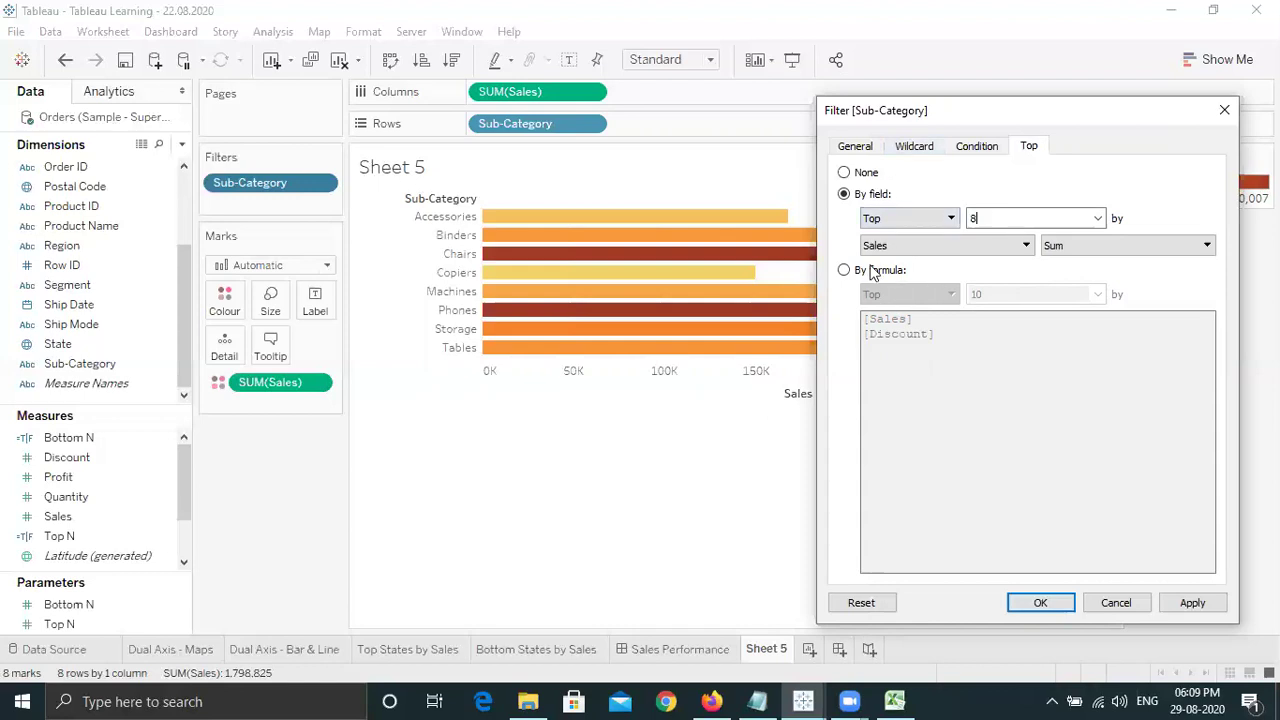
pyautogui.click(1061, 608)
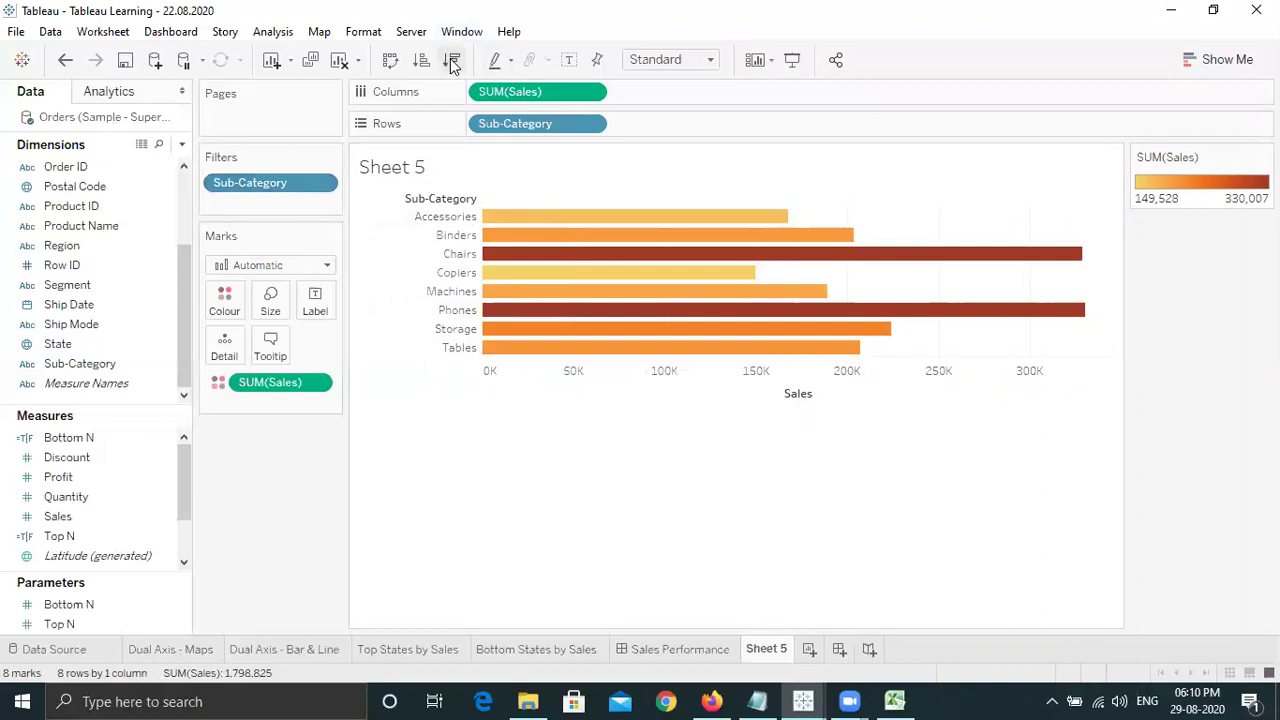
# Sort the sub-categories by Sales in descending order and limit the Sub-Category filter to the top 5.
pyautogui.click(451, 61)
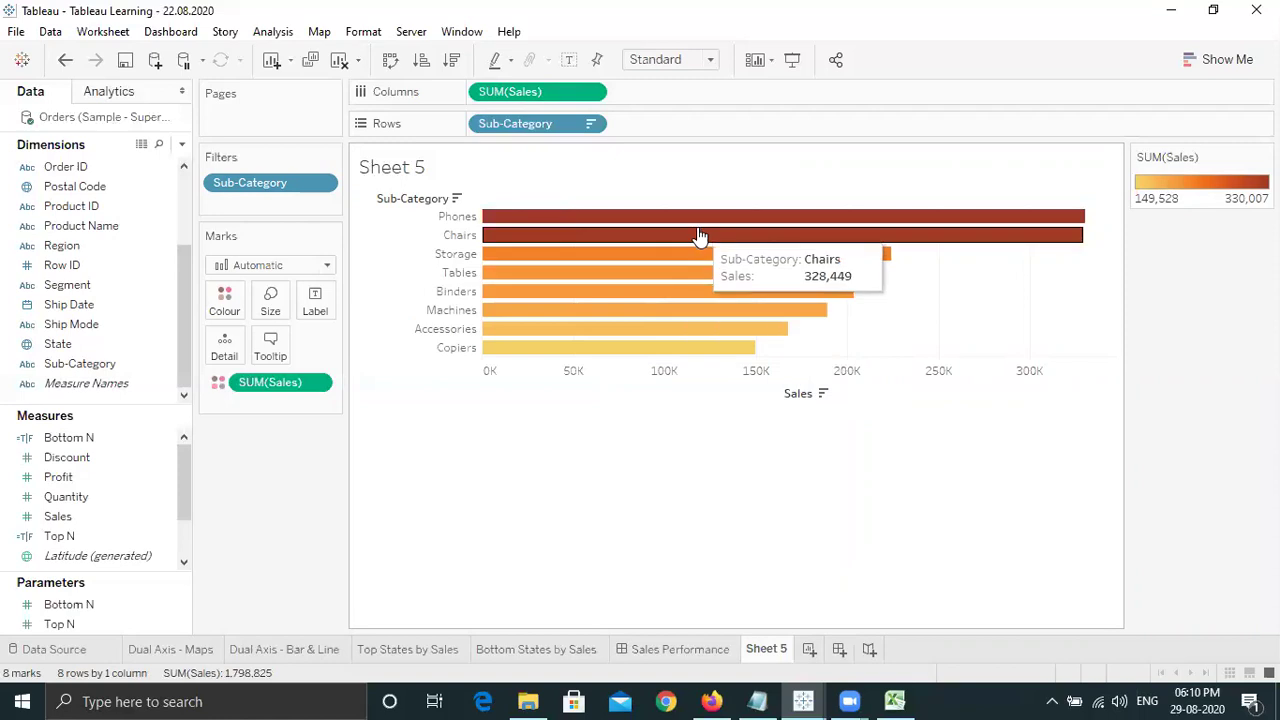
pyautogui.click(322, 185)
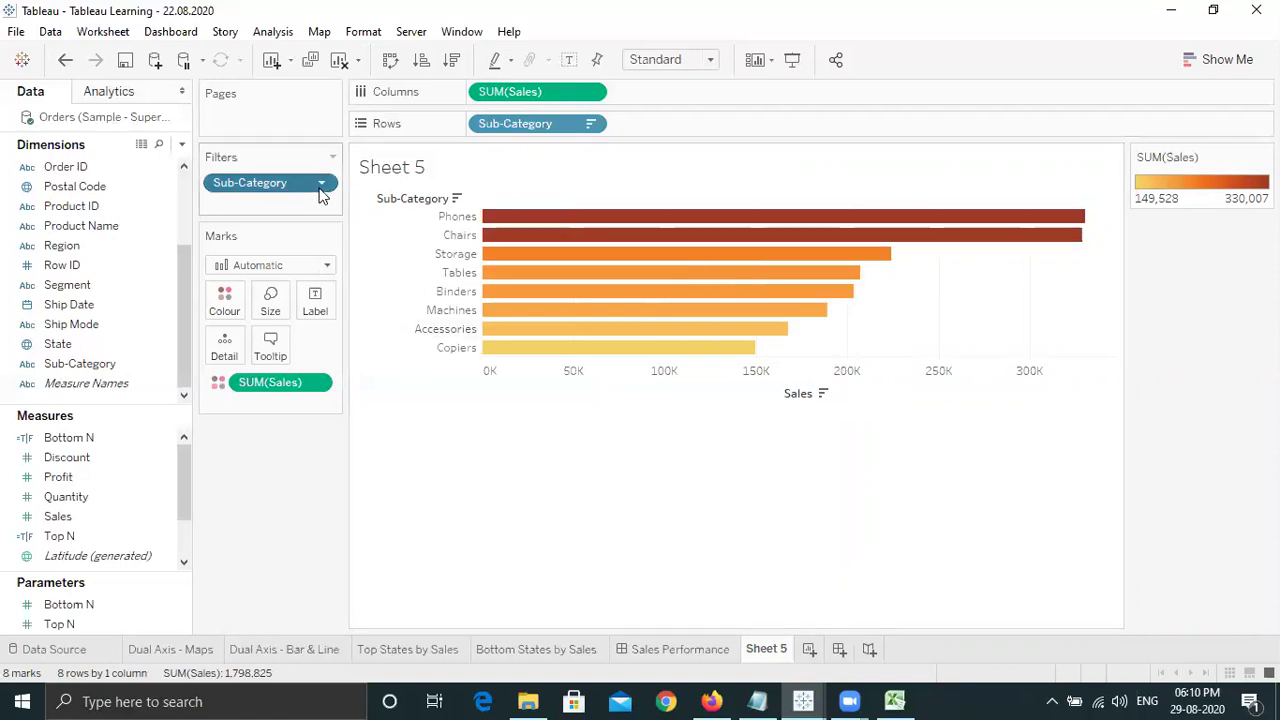
pyautogui.click(263, 206)
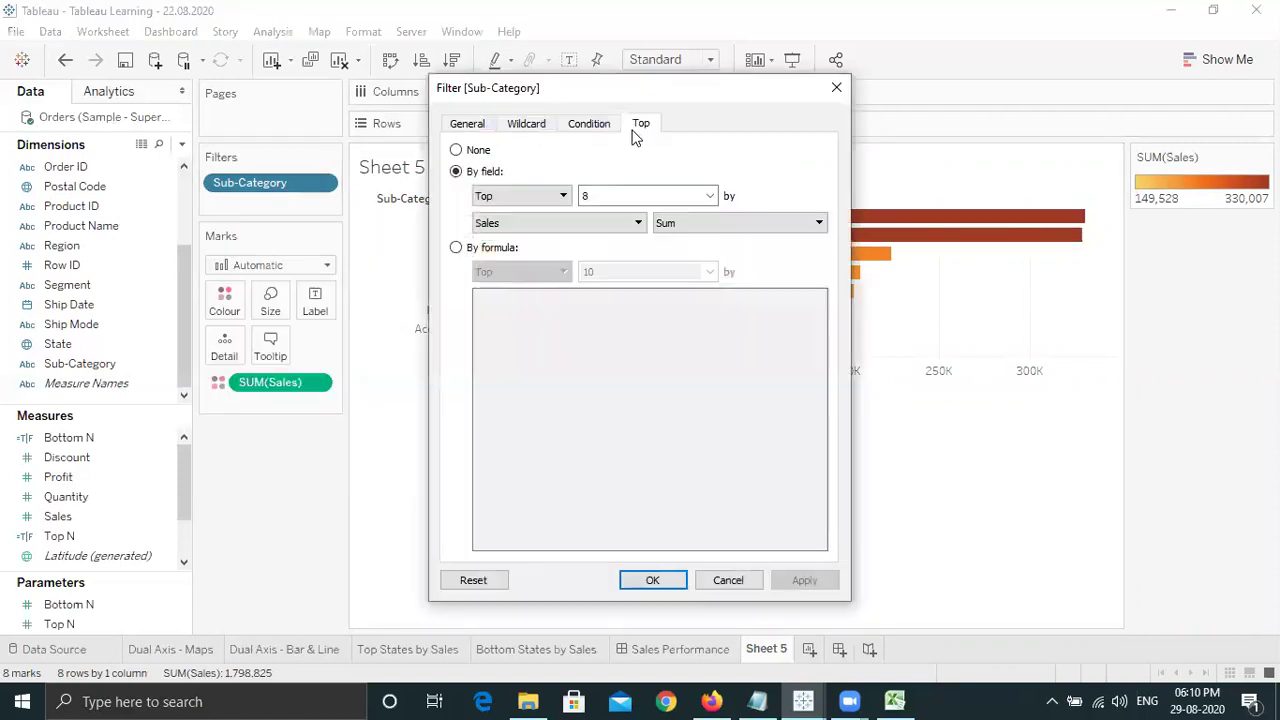
pyautogui.click(632, 195)
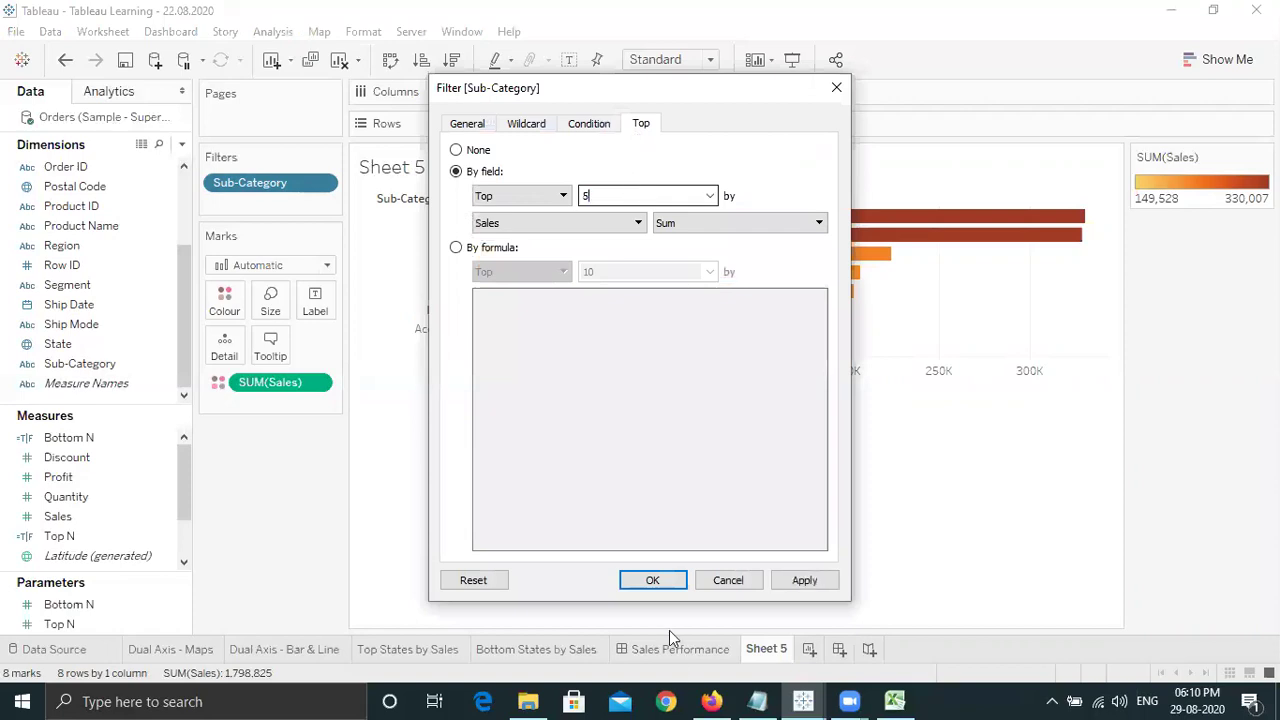
pyautogui.click(655, 581)
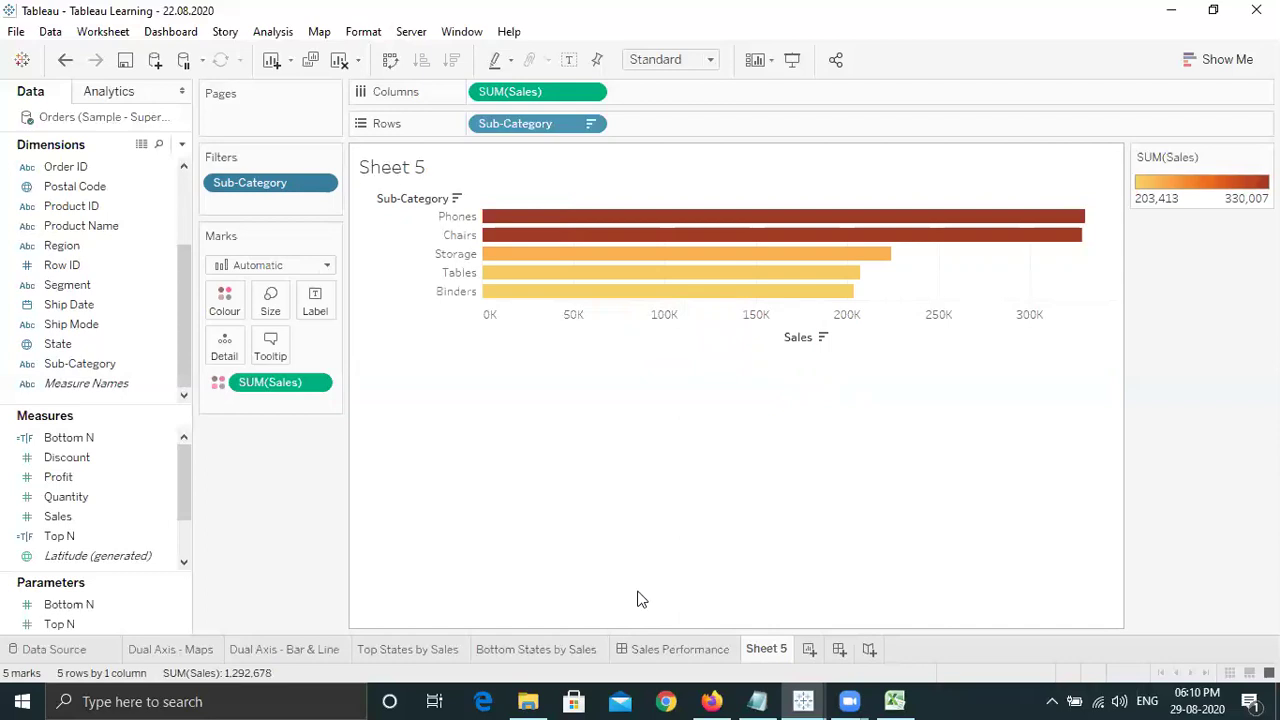
# Set the Top N parameter to 5 on the Top States by Sales sheet.
pyautogui.click(403, 649)
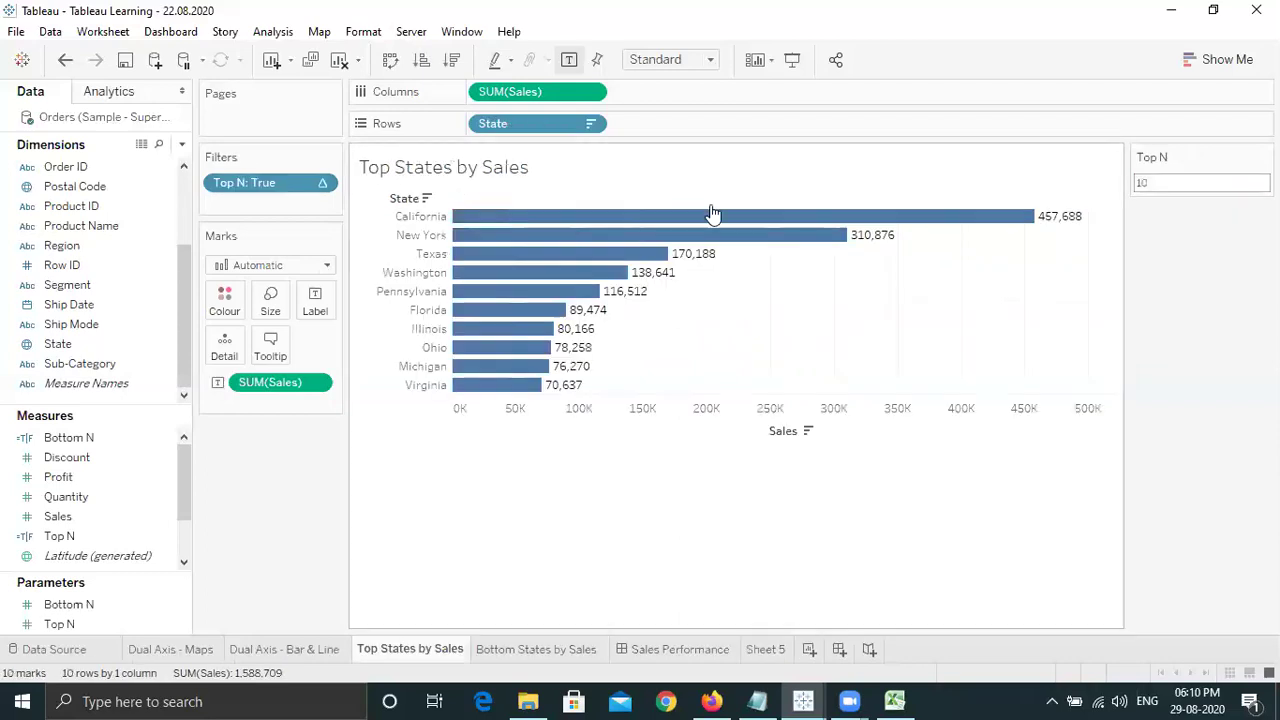
pyautogui.doubleClick(1171, 182)
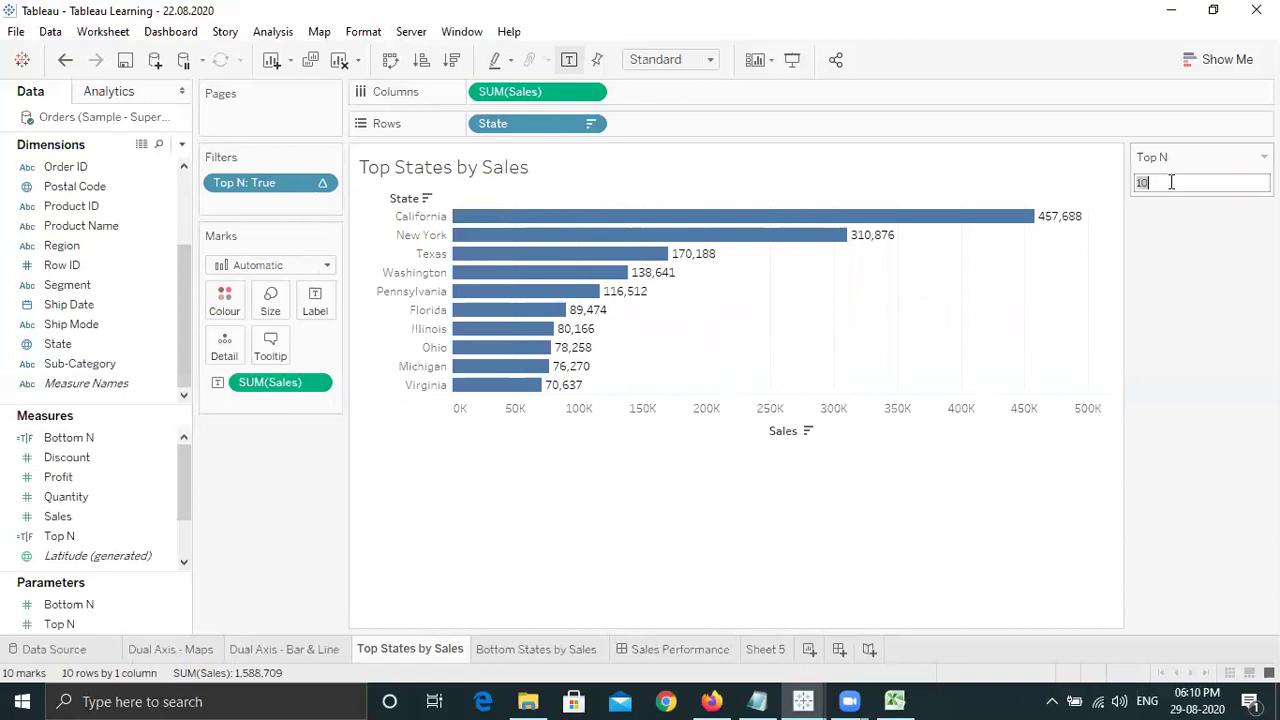
pyautogui.write('5')
pyautogui.press('Return')
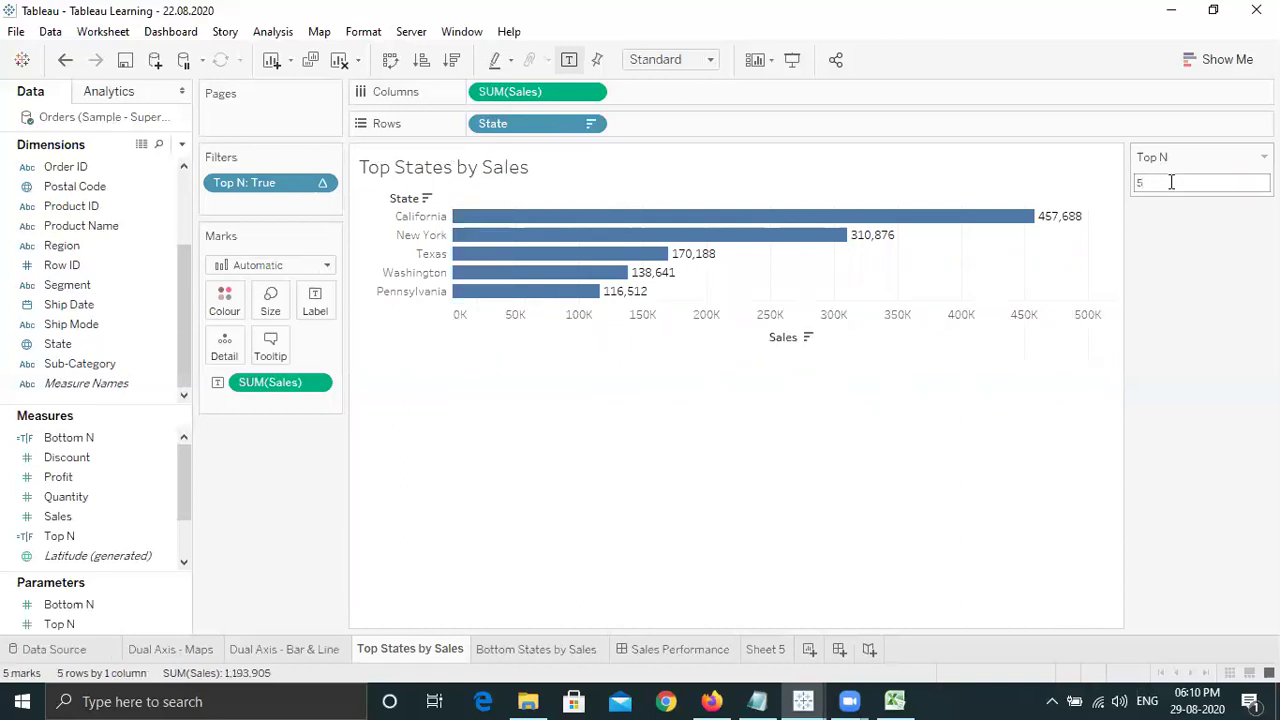
# Set the Top N parameter to 3 on the Top States by Sales sheet.
pyautogui.doubleClick(1171, 182)
pyautogui.write('3')
pyautogui.press('Return')
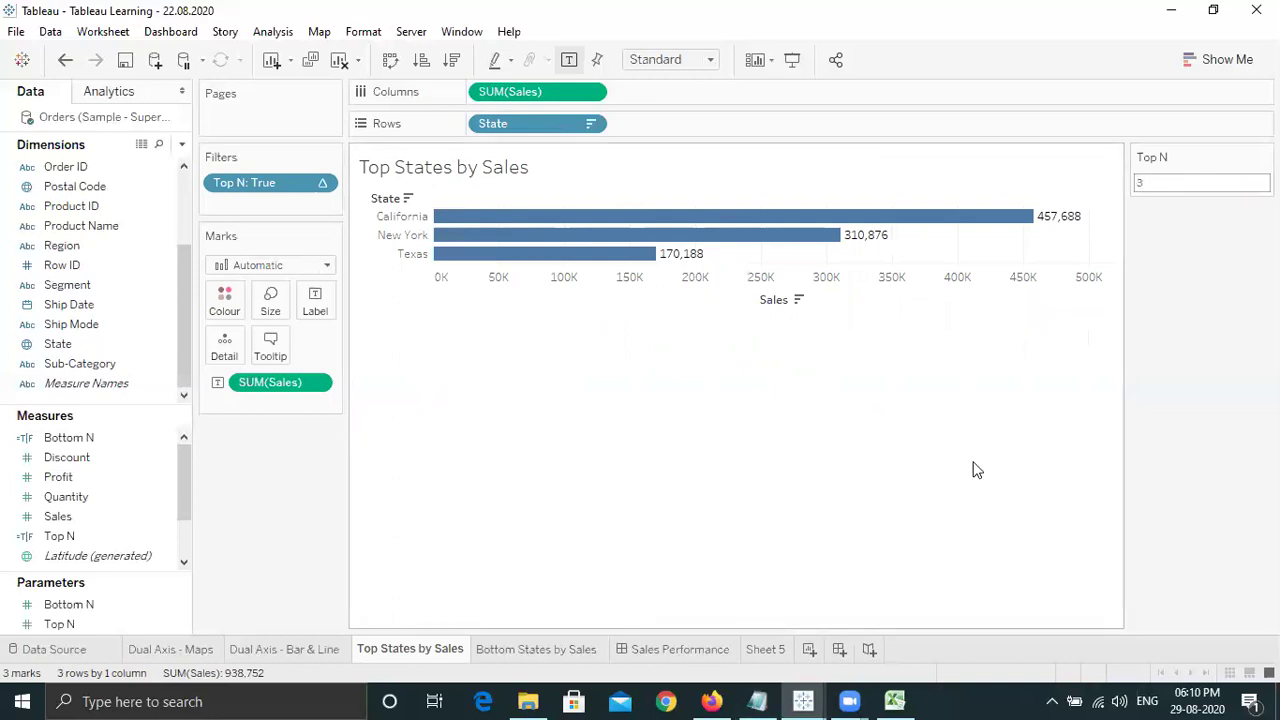
# Return to Sheet 5 and rename it as 2nd Option - Top N.
pyautogui.click(763, 650)
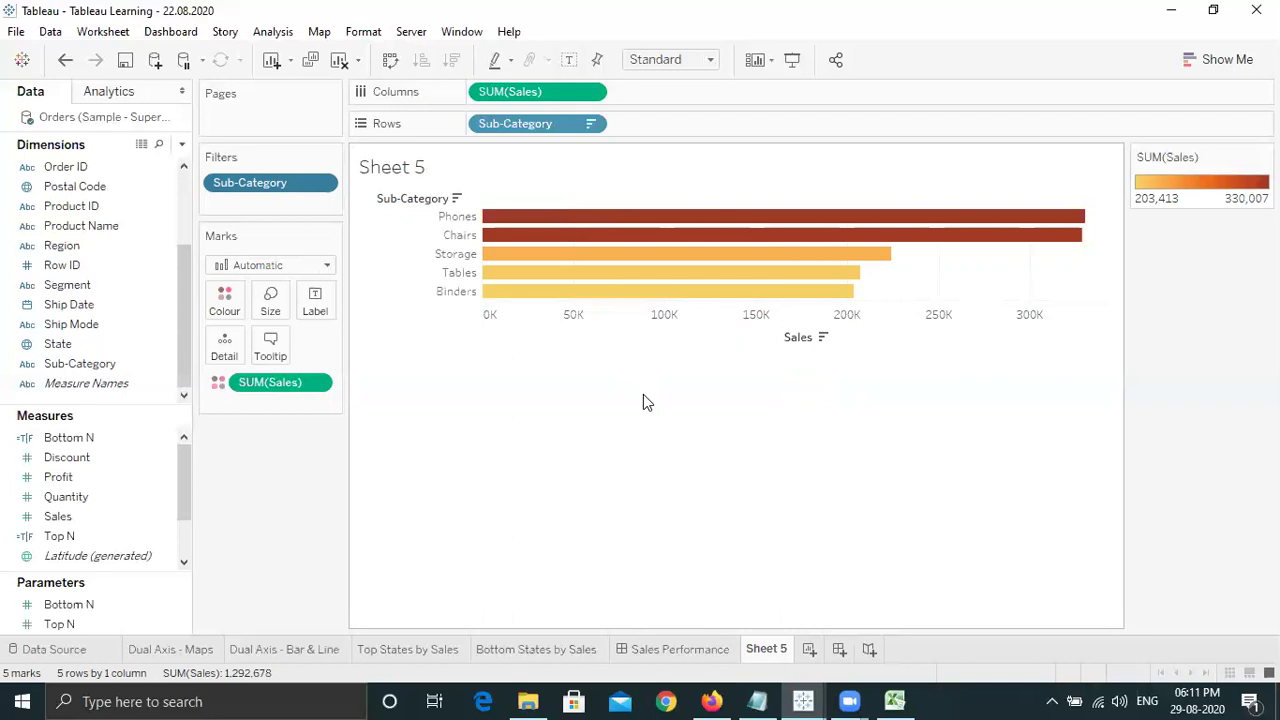
pyautogui.doubleClick(767, 648)
pyautogui.write('2nd Option - ')
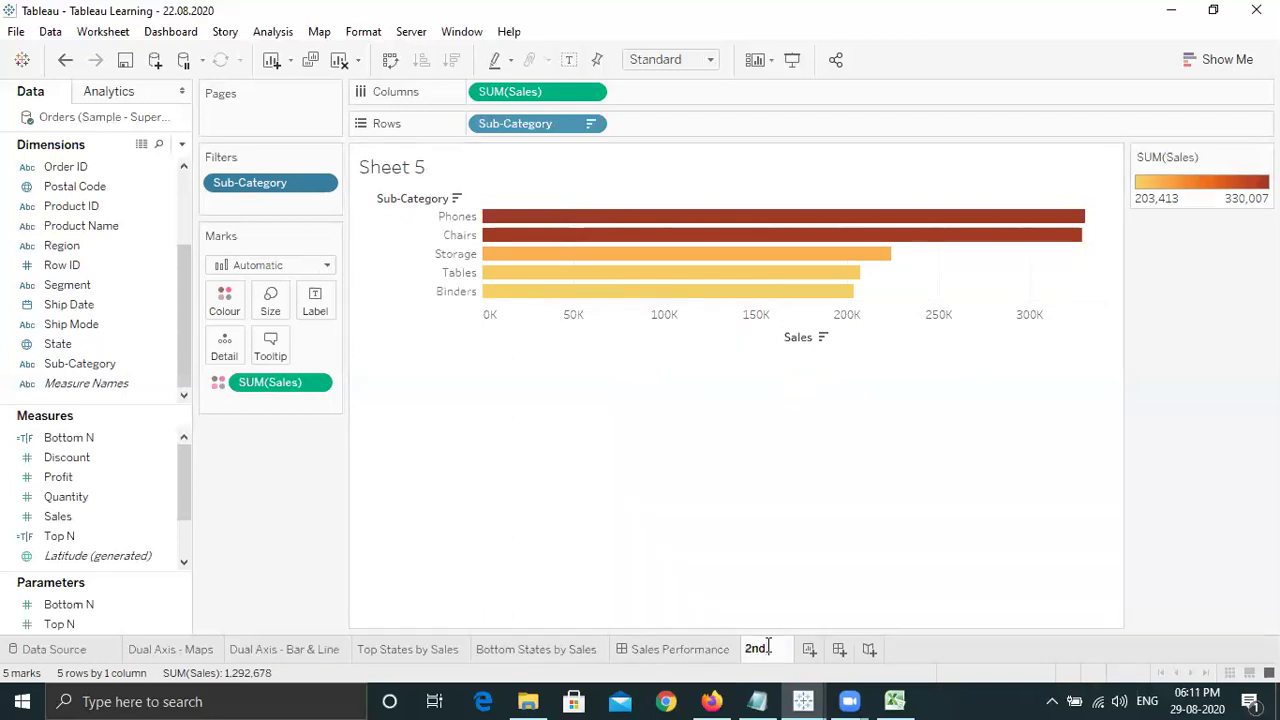
pyautogui.write('Top N')
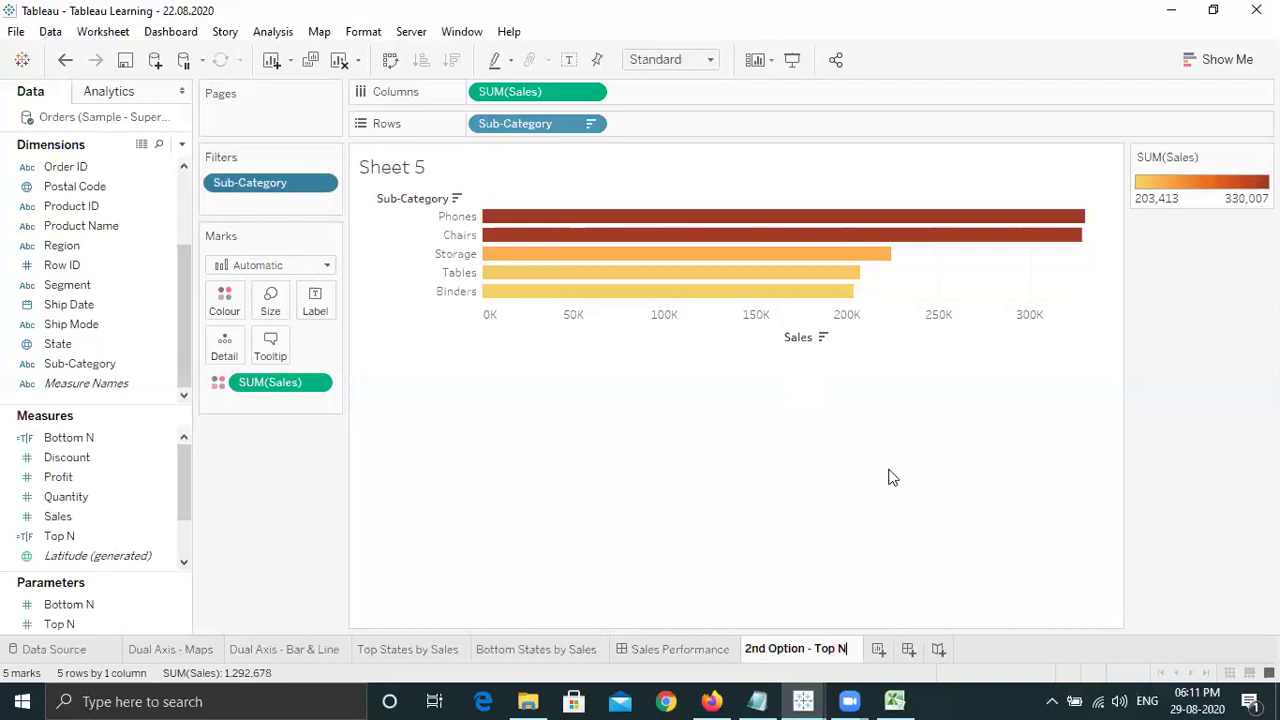
pyautogui.press('Return')
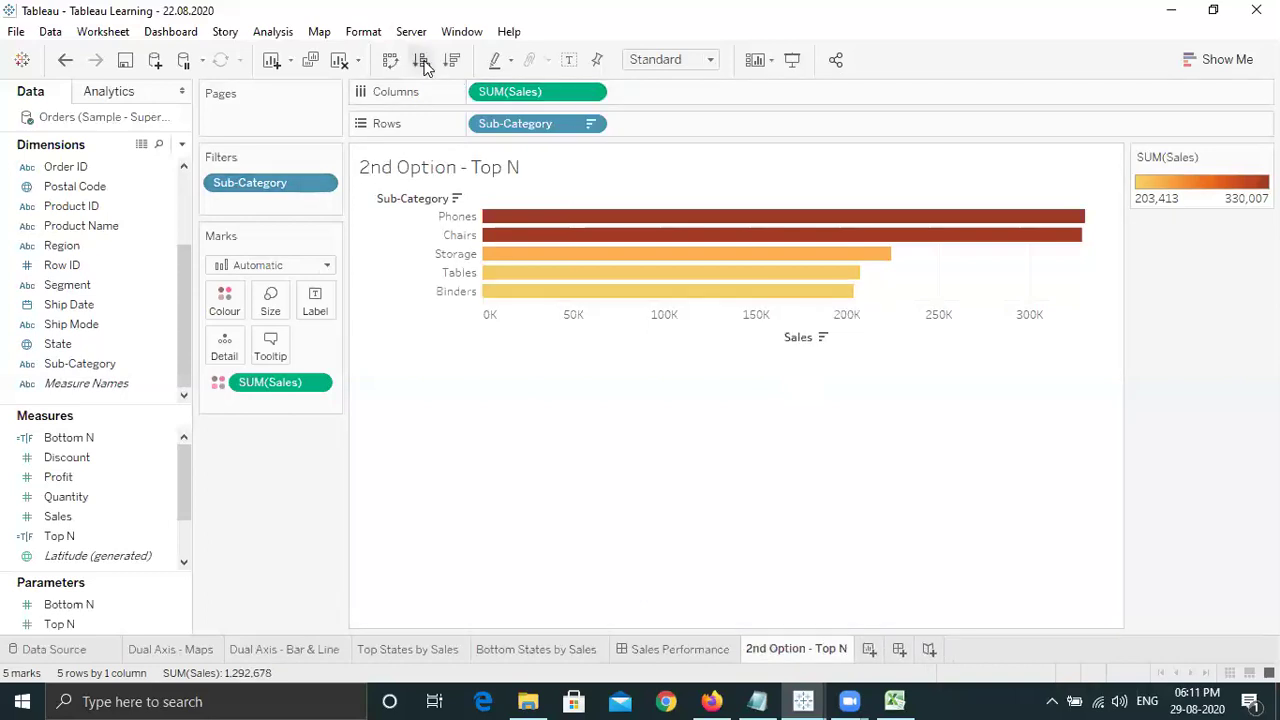
# Sort the sub-categories by Sales in ascending order and return them to descending order.
pyautogui.click(423, 62)
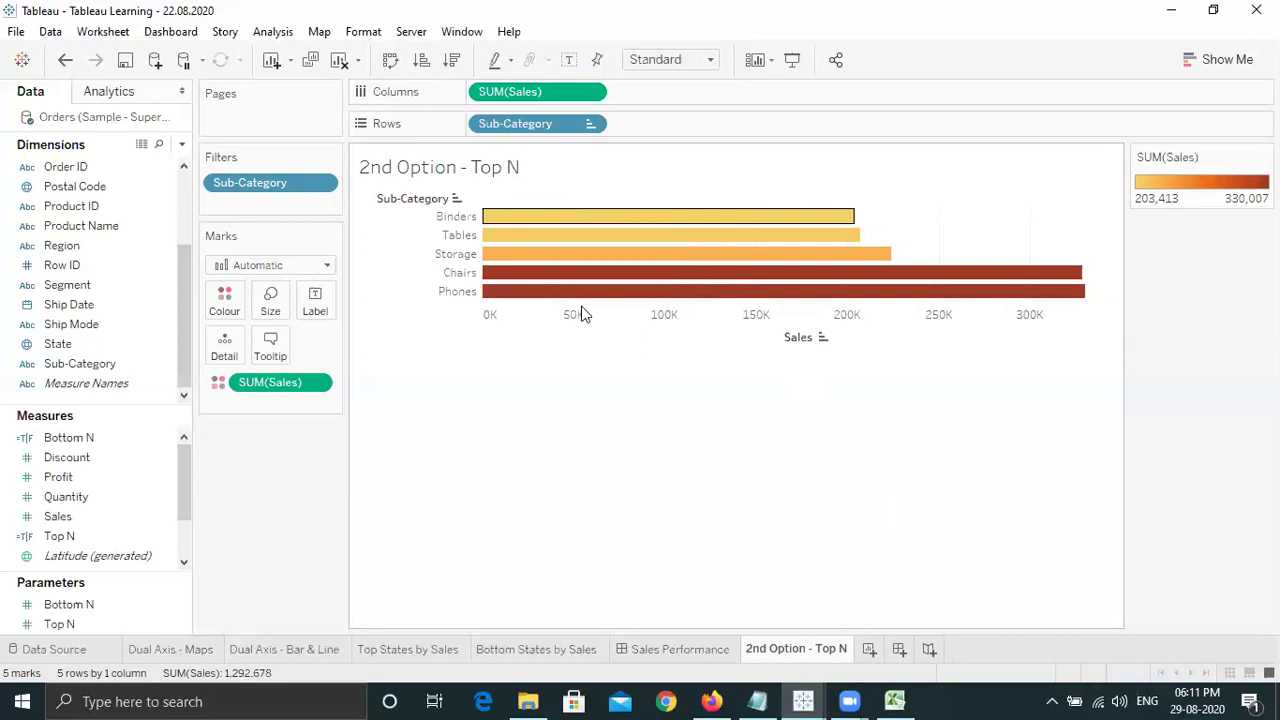
pyautogui.click(452, 61)
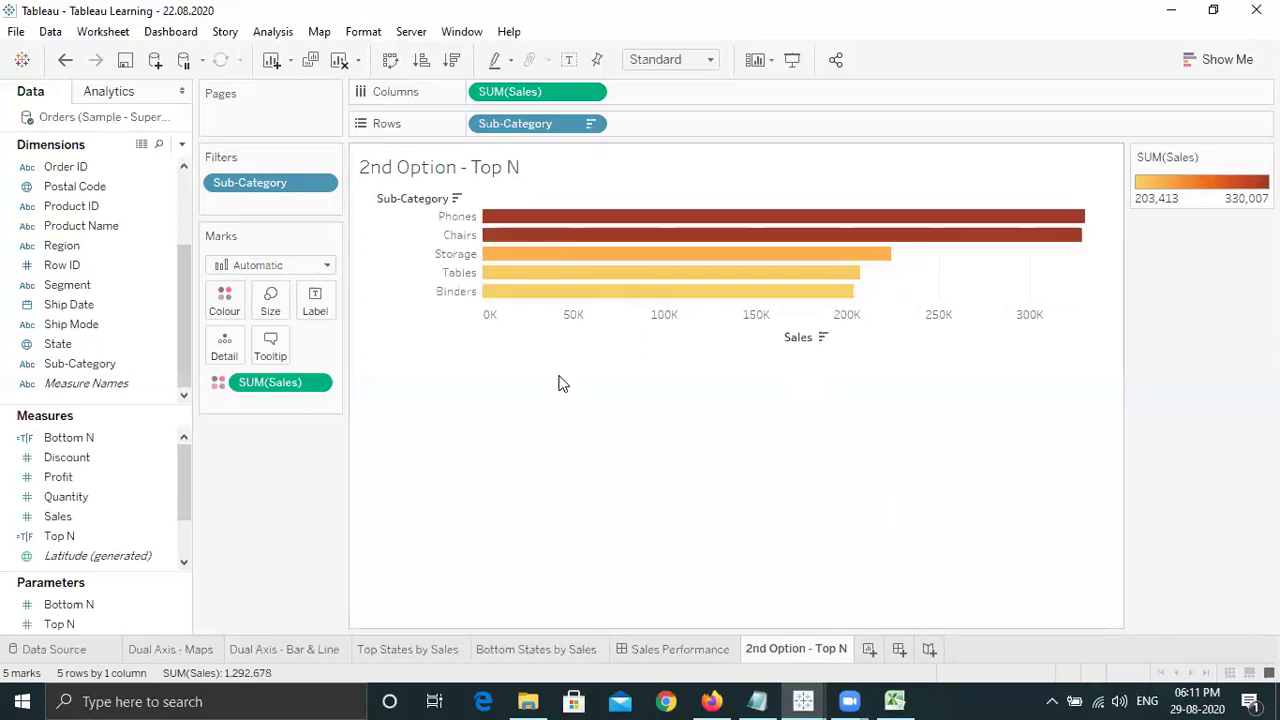
# Limit the Sub-Category filter to the bottom 5 by Sum of Sales and sort the bars in ascending order.
pyautogui.click(322, 182)
pyautogui.click(313, 205)
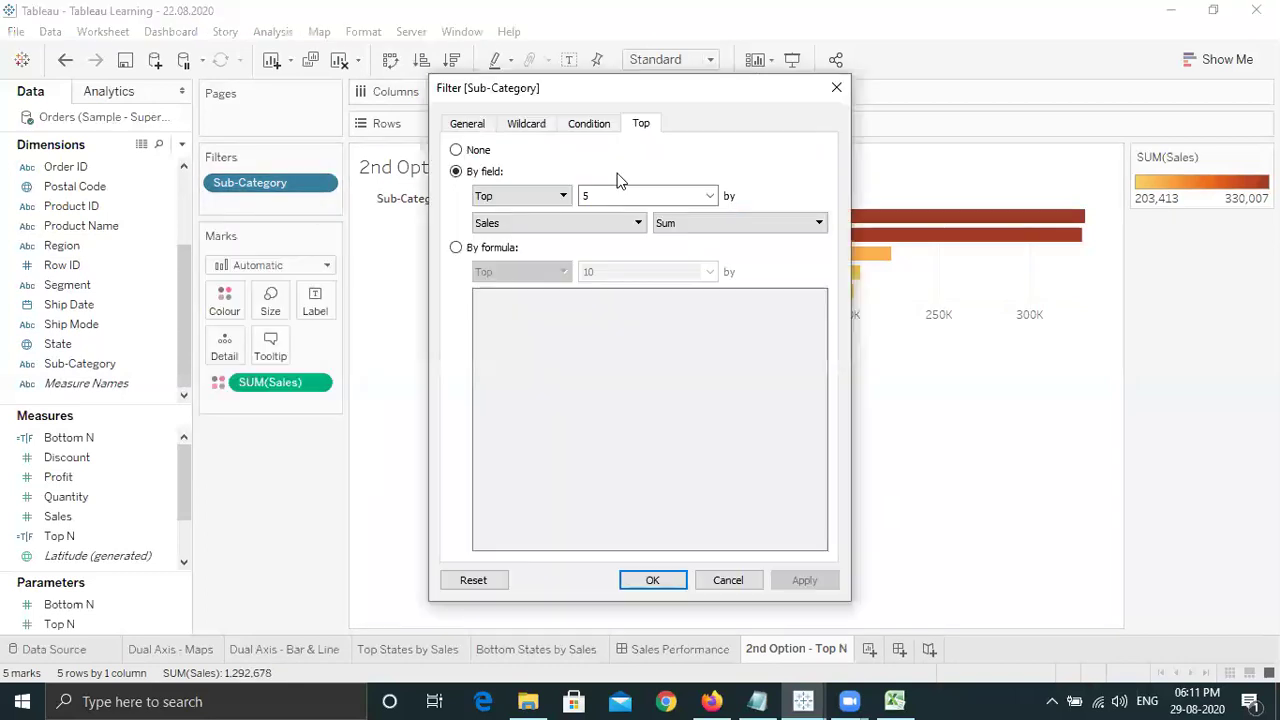
pyautogui.click(563, 200)
pyautogui.click(540, 223)
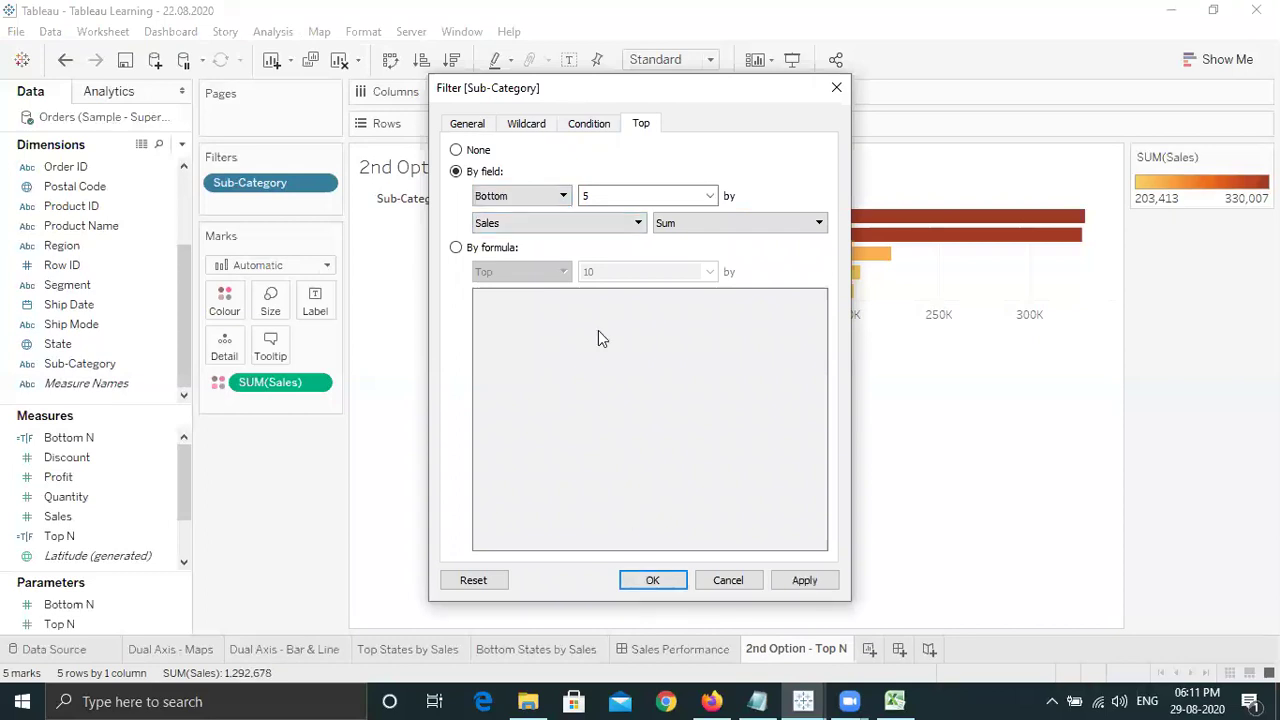
pyautogui.press('Return')
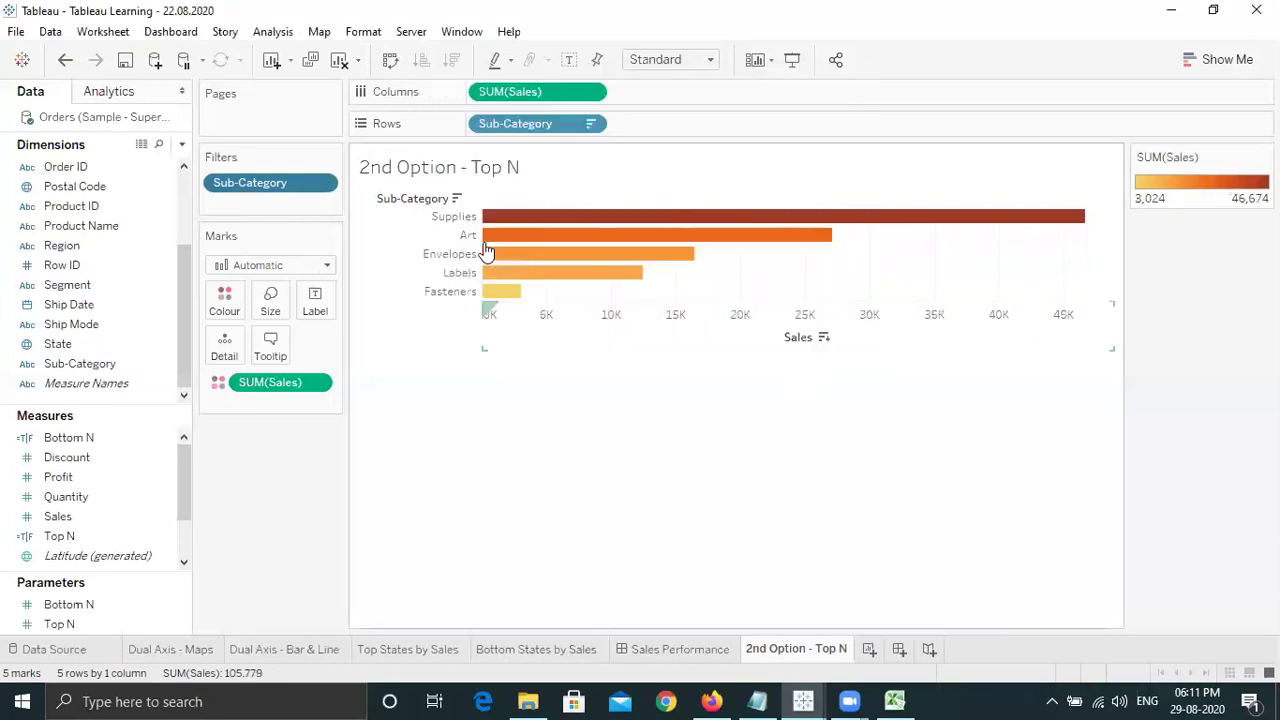
pyautogui.click(437, 435)
pyautogui.click(423, 62)
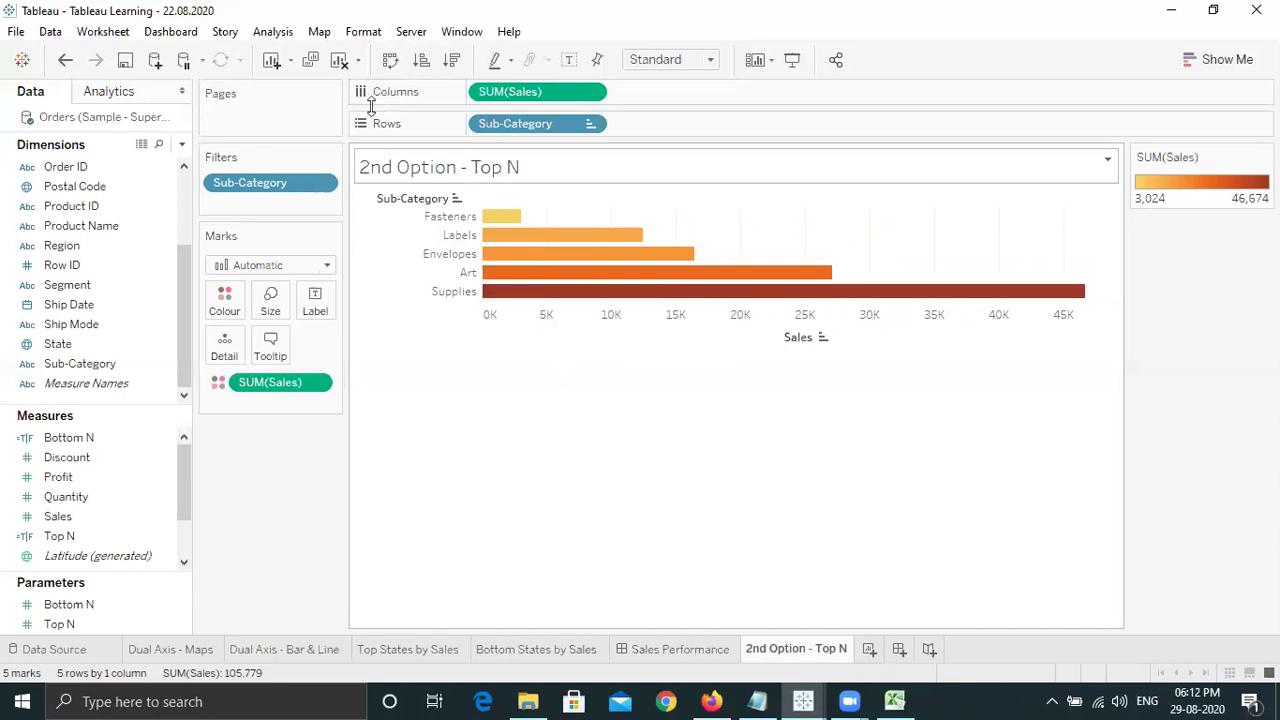
# Switch the Sub-Category filter back to the top 5 by Sum of Sales and sort the bars in descending order.
pyautogui.click(325, 184)
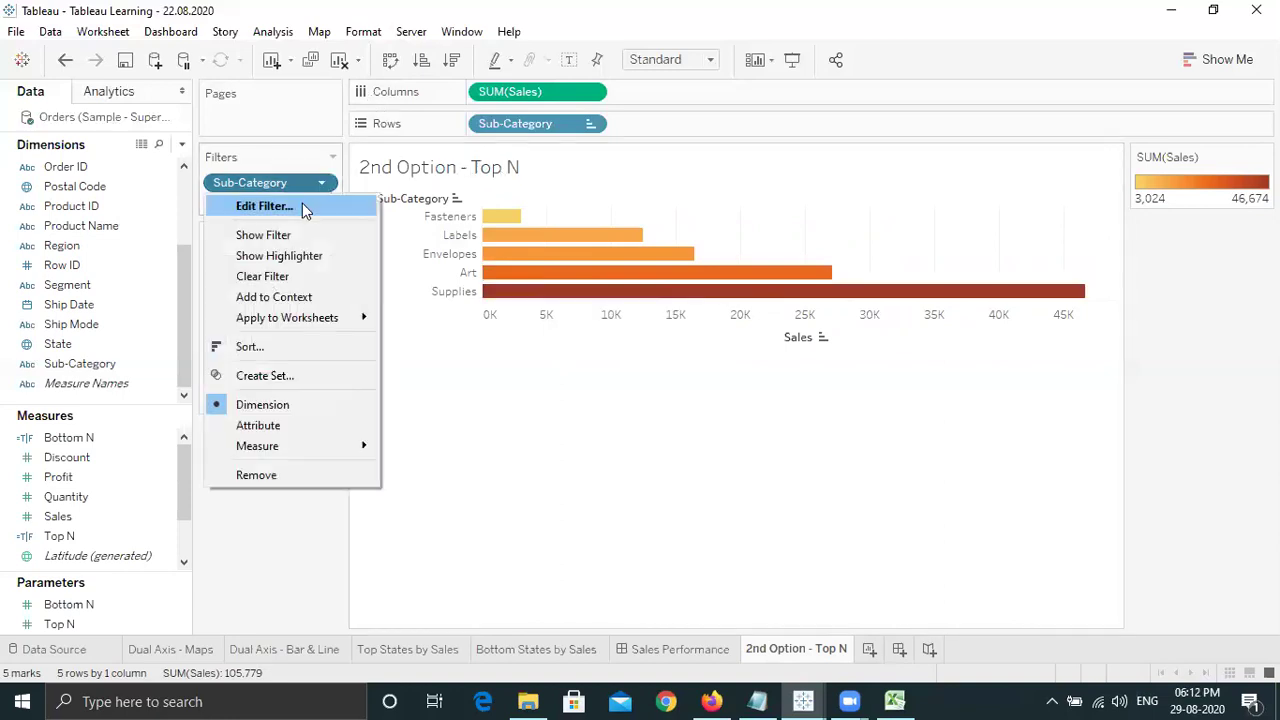
pyautogui.click(302, 204)
pyautogui.click(641, 123)
pyautogui.click(520, 196)
pyautogui.click(512, 213)
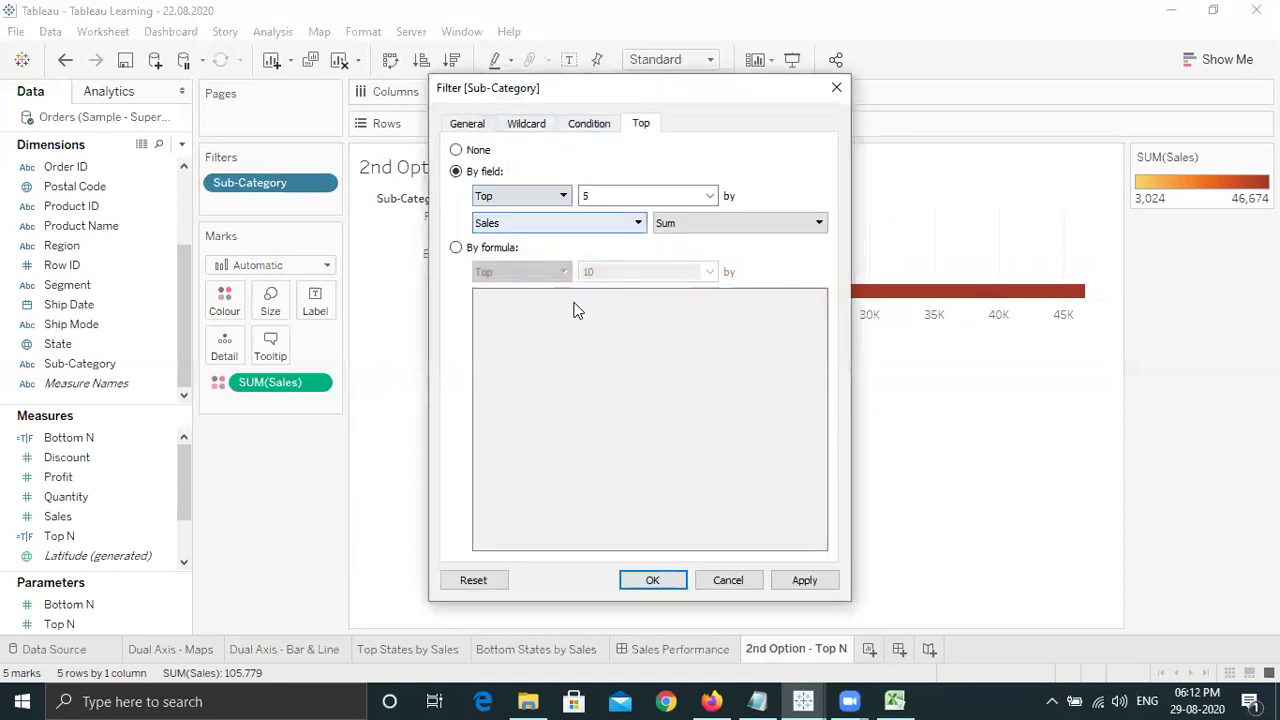
pyautogui.click(651, 582)
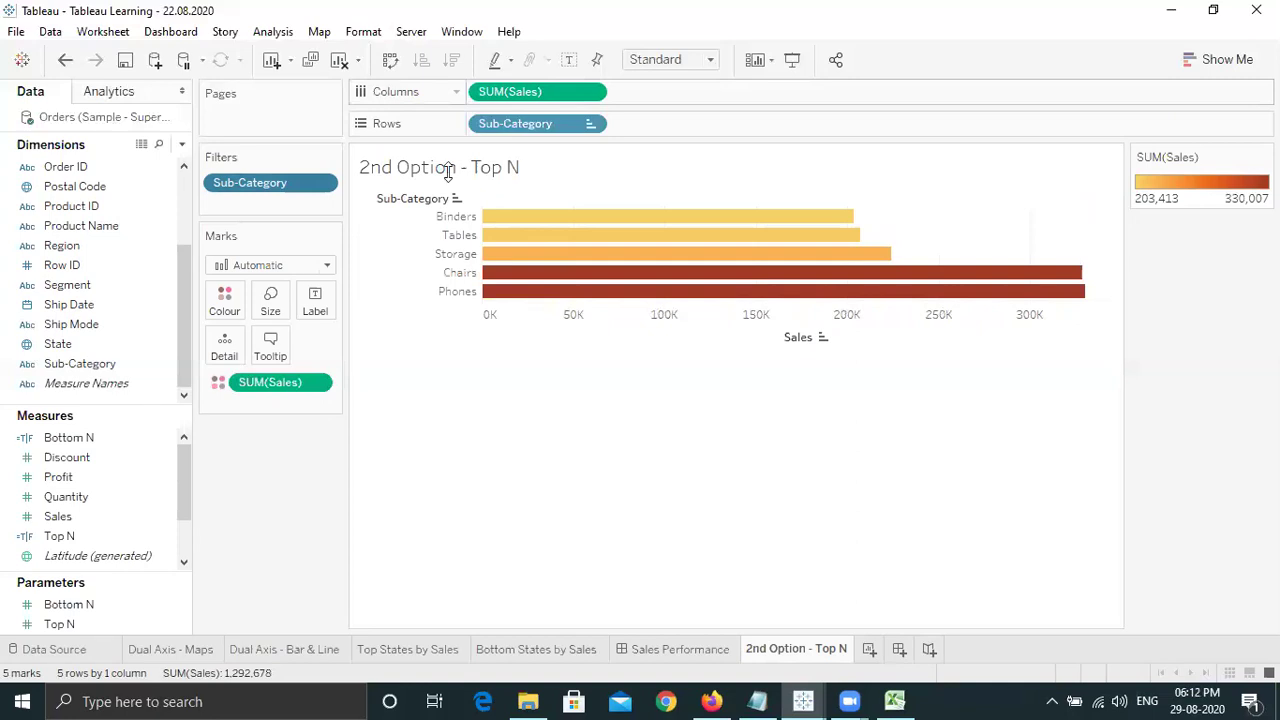
pyautogui.click(451, 60)
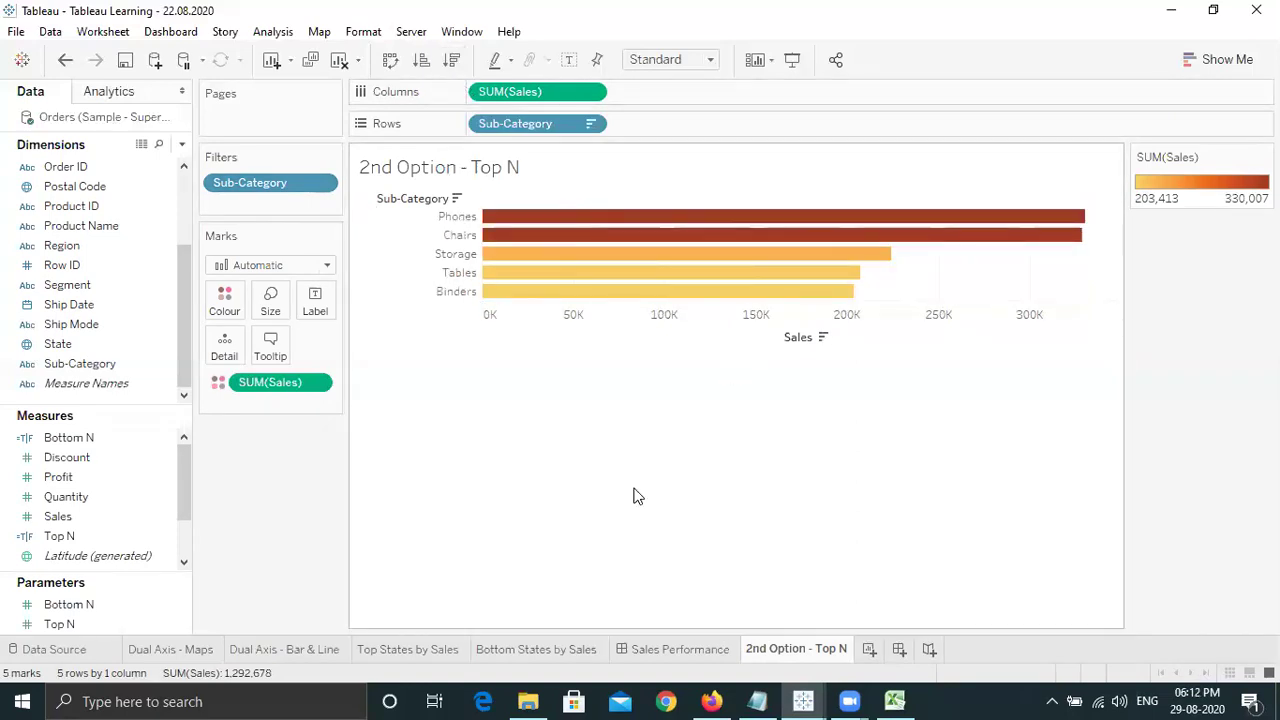
# Duplicate the 2nd Option - Top N sheet and rename the copy as 3rd Option - Top N.
pyautogui.rightClick(819, 647)
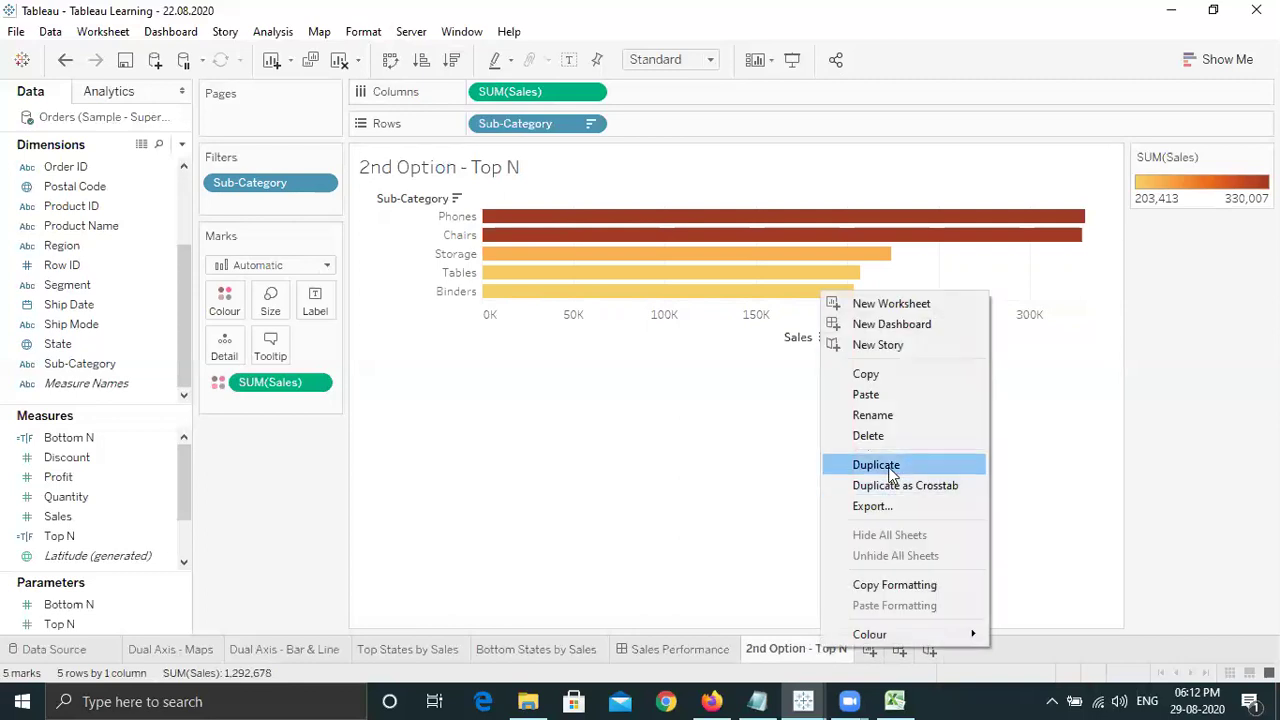
pyautogui.click(890, 467)
pyautogui.doubleClick(896, 648)
pyautogui.click(866, 648)
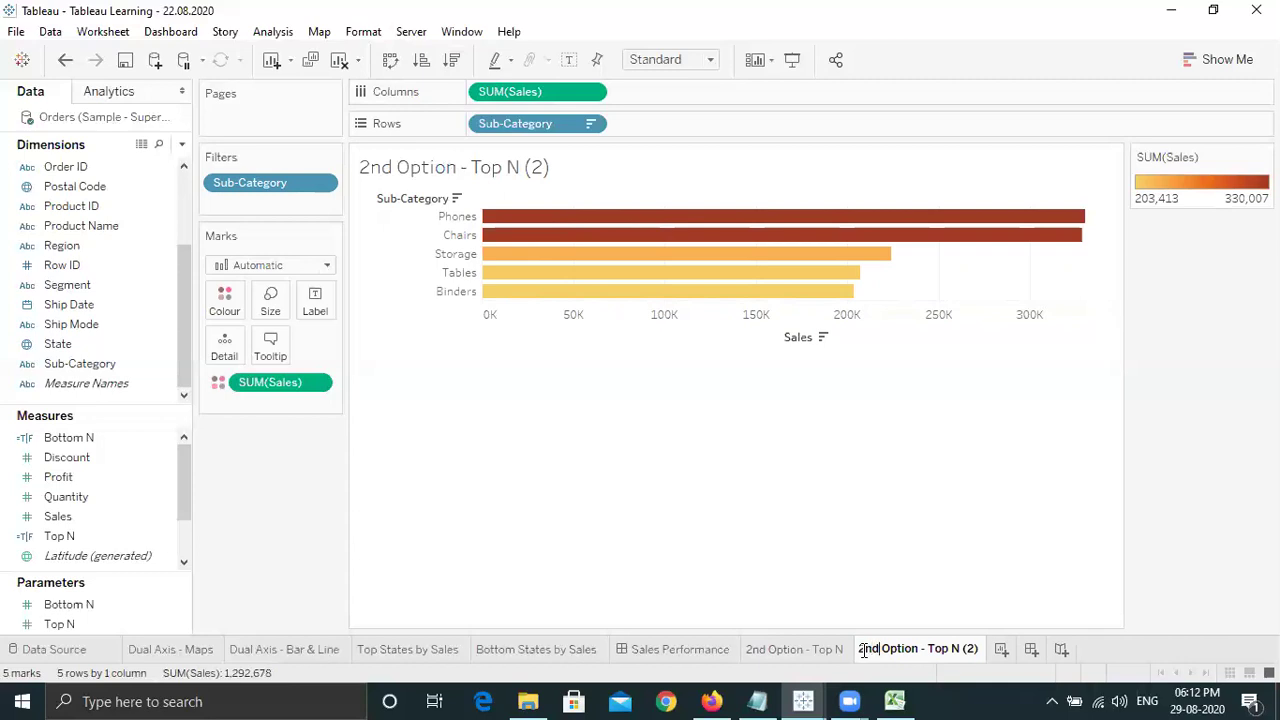
pyautogui.press('BackSpace')
pyautogui.press('BackSpace')
pyautogui.press('BackSpace')
pyautogui.write('3rd')
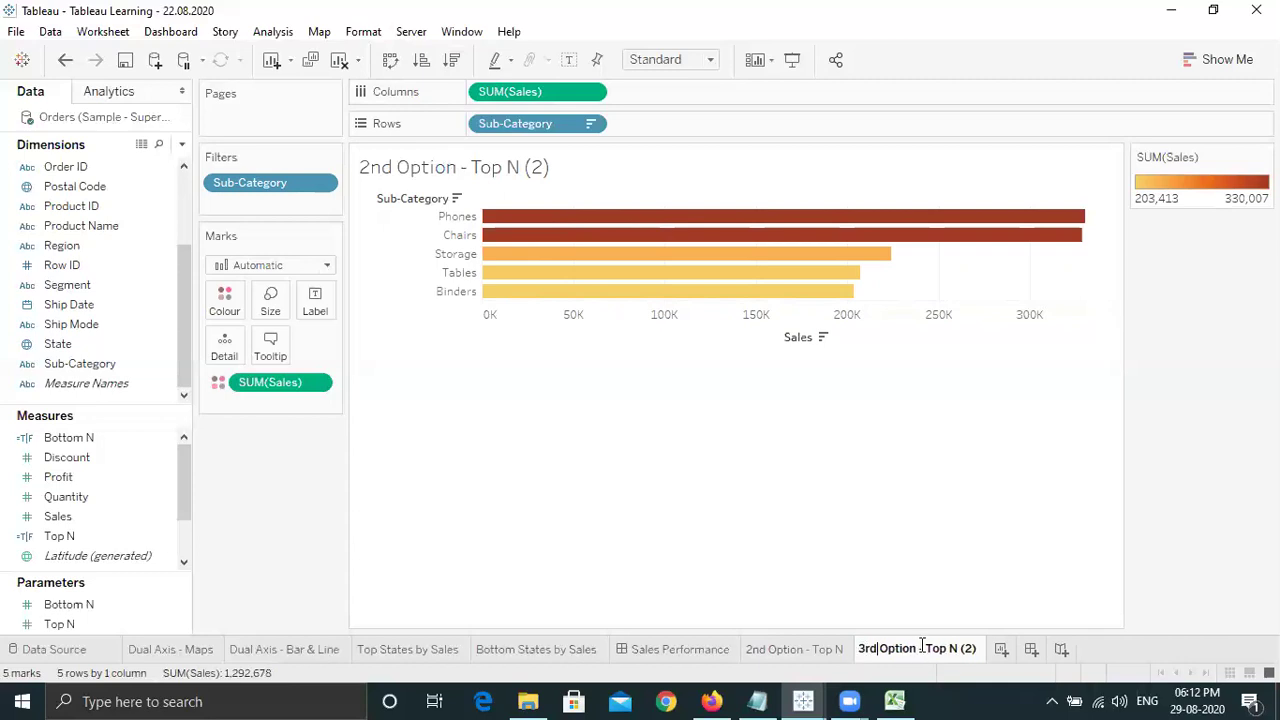
pyautogui.click(958, 650)
pyautogui.press('Delete')
pyautogui.press('Delete')
pyautogui.press('Delete')
pyautogui.press('Delete')
pyautogui.press('Return')
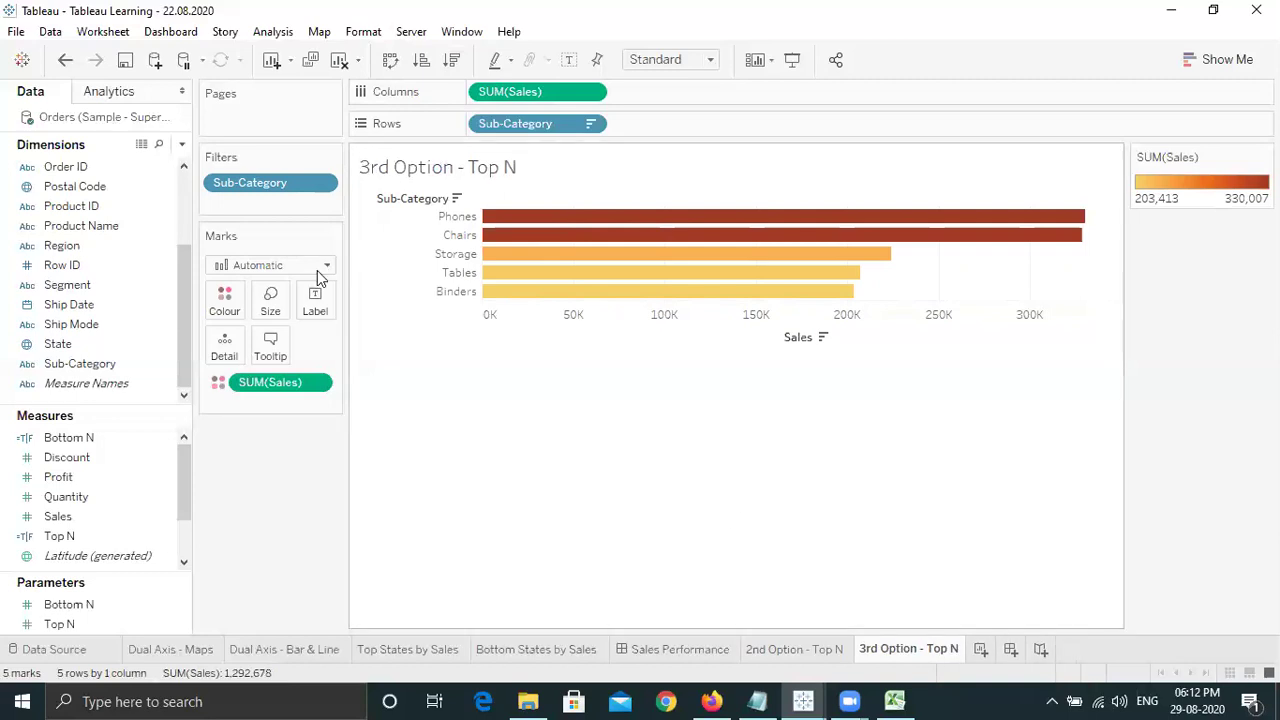
# Remove the Sub-Category filter from the 3rd Option - Top N sheet and hide the SUM(Sales) colour legend.
pyautogui.moveTo(292, 190); pyautogui.dragTo(505, 300)
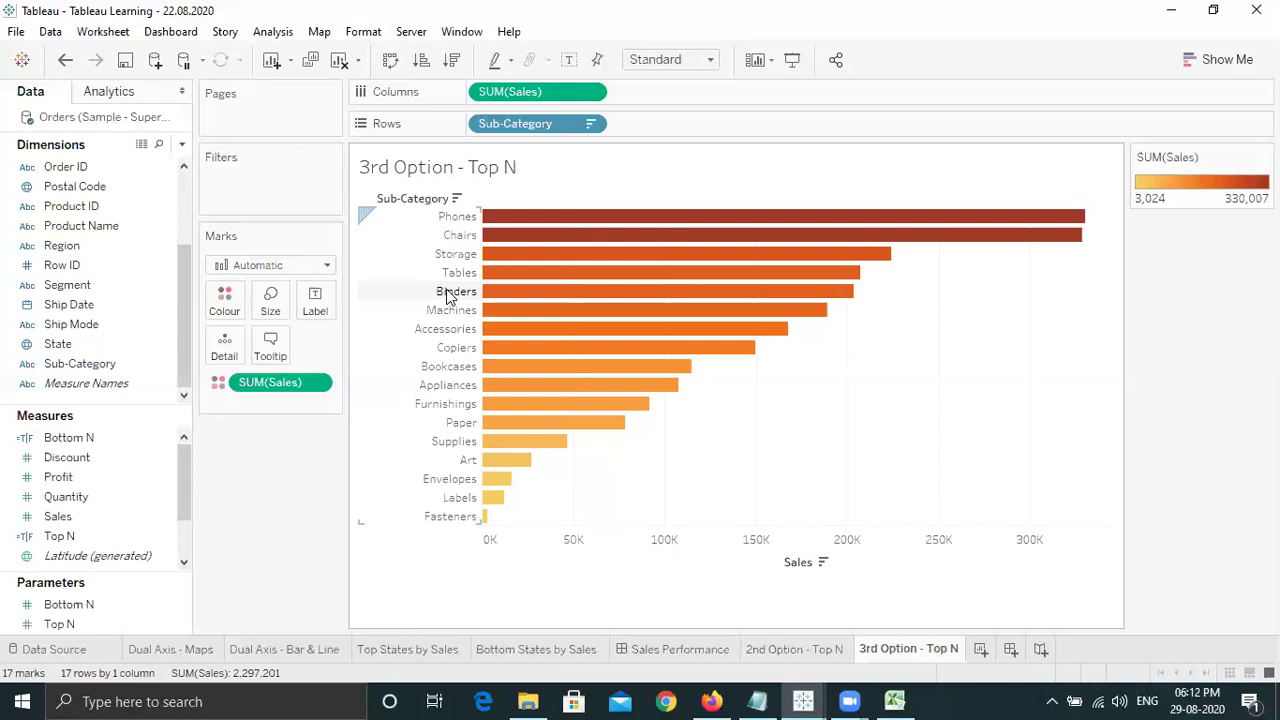
pyautogui.click(1264, 157)
pyautogui.click(1140, 262)
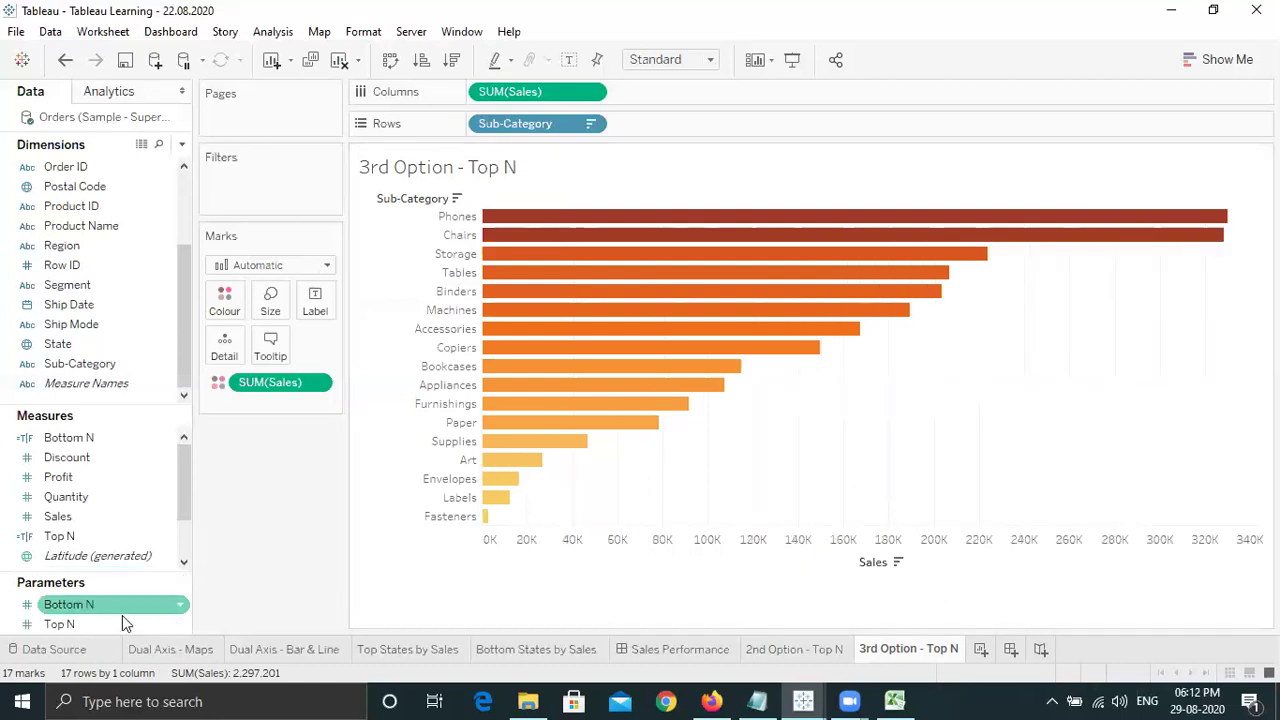
# Examine the Top N parameter's data type, current value and allowable range.
pyautogui.click(180, 624)
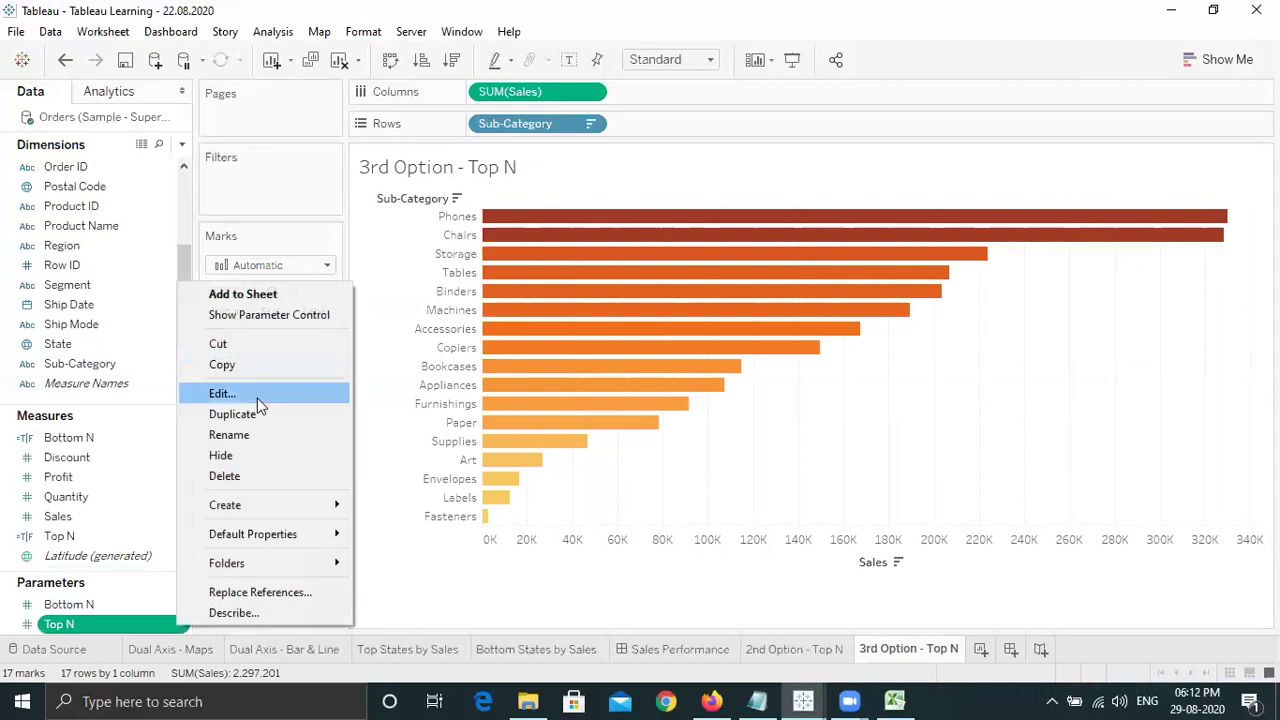
pyautogui.click(257, 398)
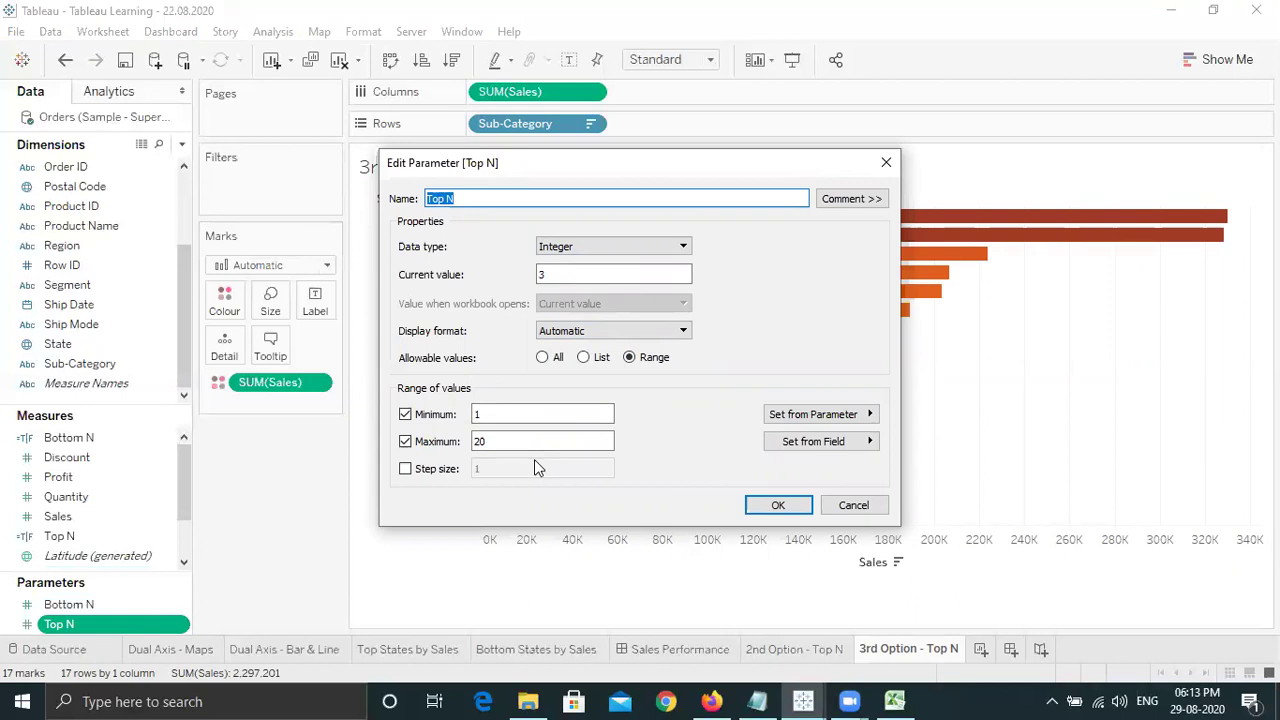
pyautogui.click(779, 506)
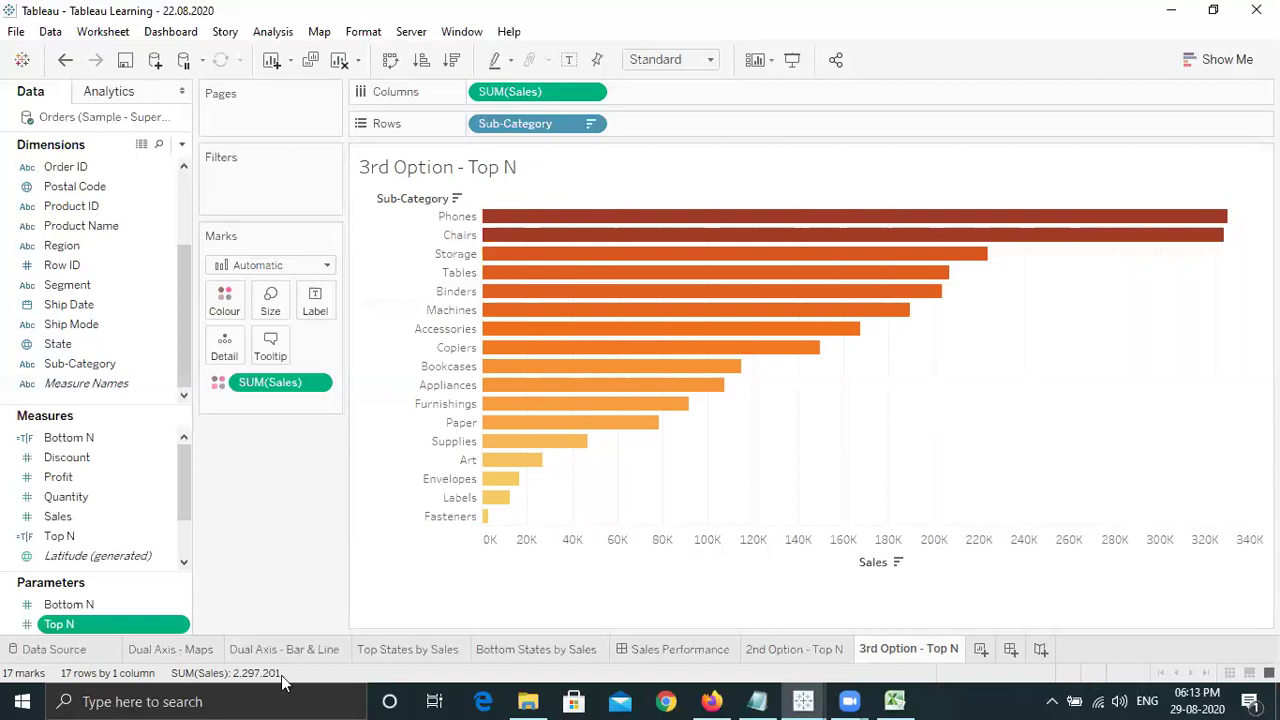
# Show the Top N parameter control on the 3rd Option - Top N sheet and set it to 6.
pyautogui.rightClick(181, 628)
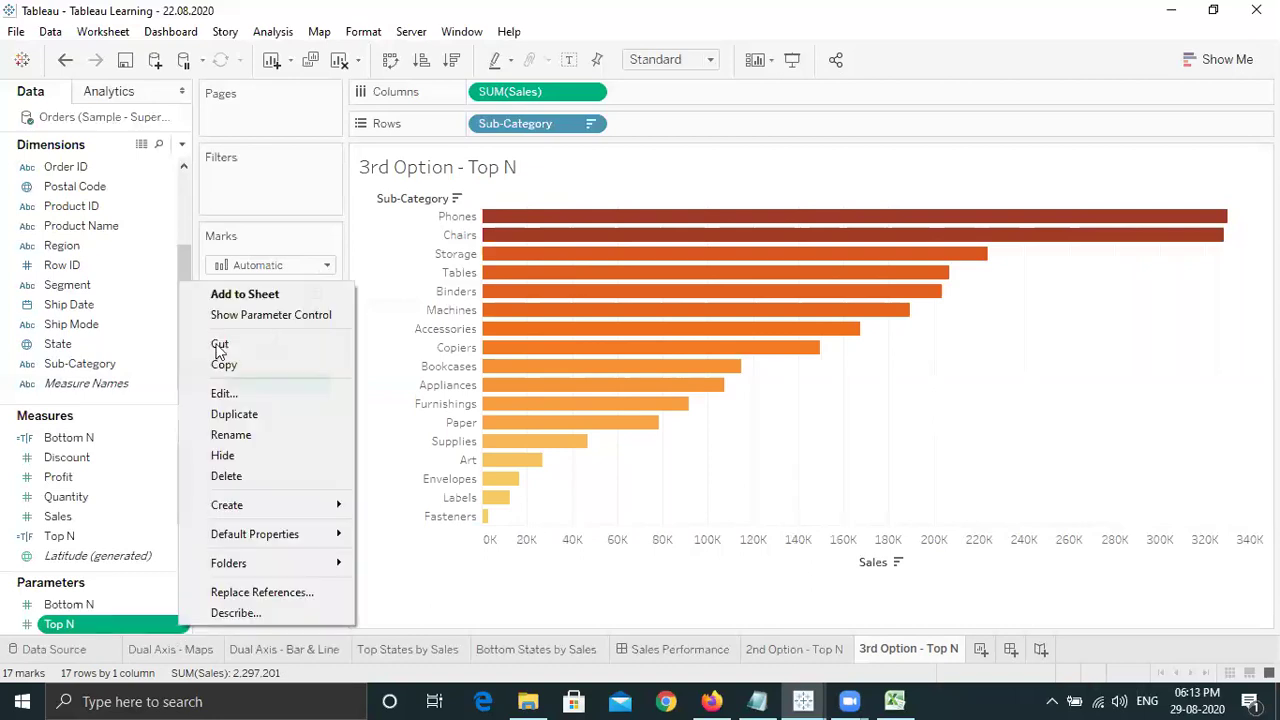
pyautogui.click(257, 314)
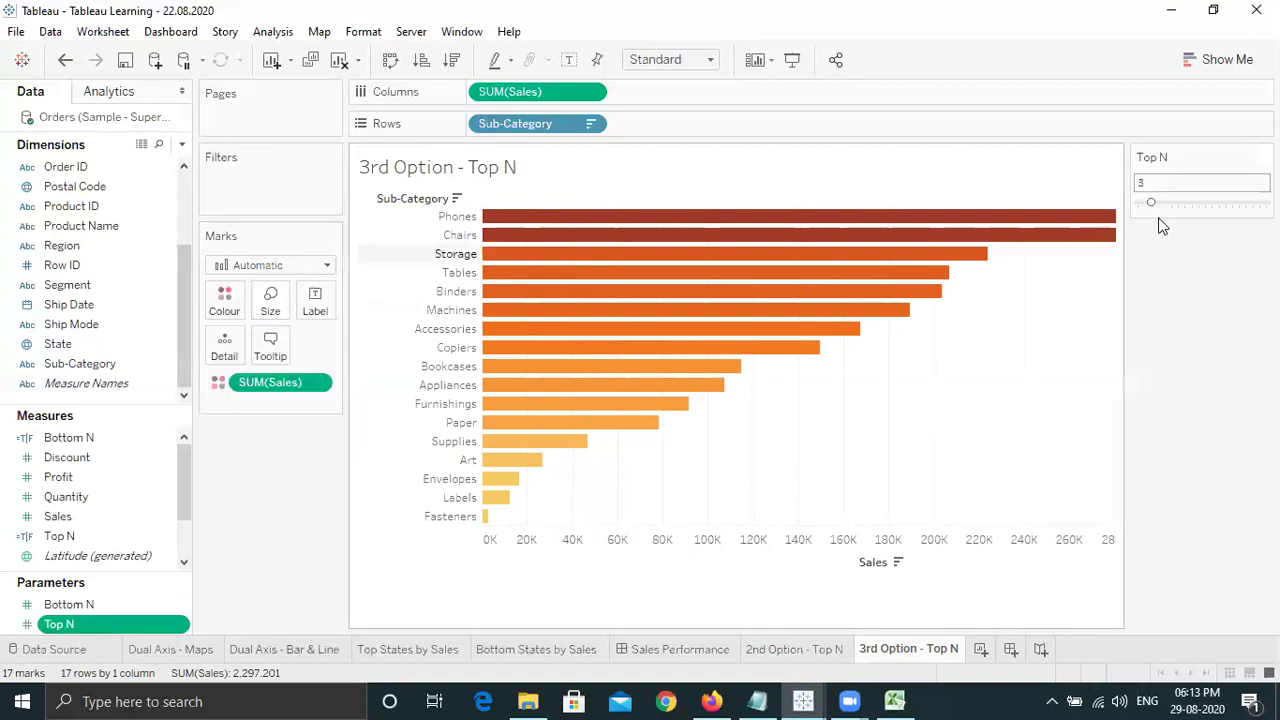
pyautogui.moveTo(1182, 208)
pyautogui.mouseDown()
pyautogui.moveTo(1203, 206)
pyautogui.moveTo(1170, 206)
pyautogui.mouseUp()
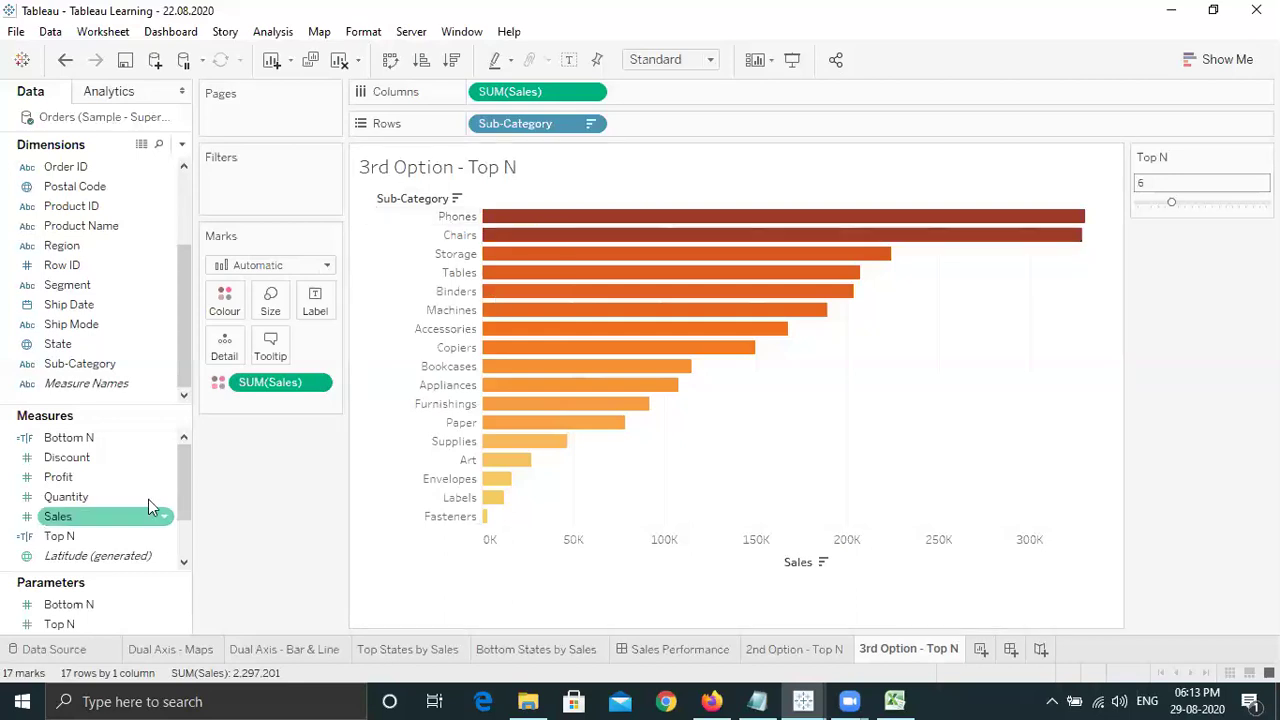
# Create a calculated field named rank by sales and enter the formula RANK([Sales]).
pyautogui.click(183, 150)
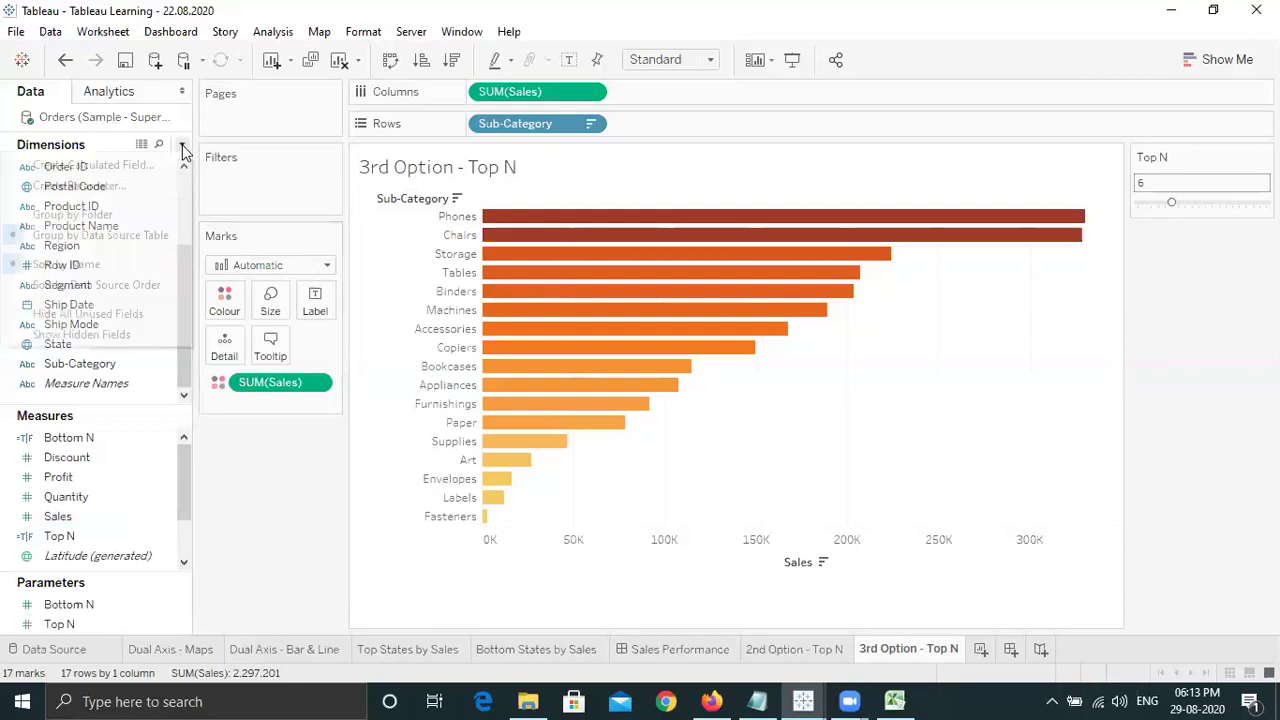
pyautogui.click(98, 167)
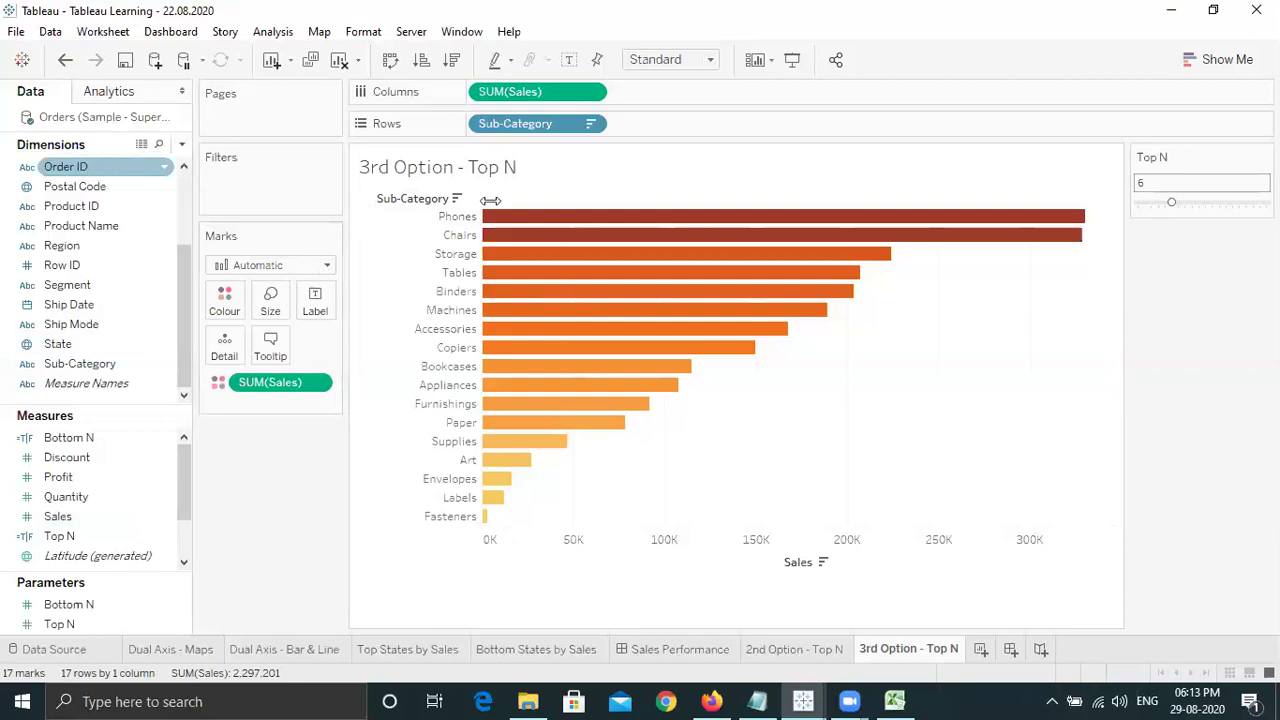
pyautogui.write('rank by sales')
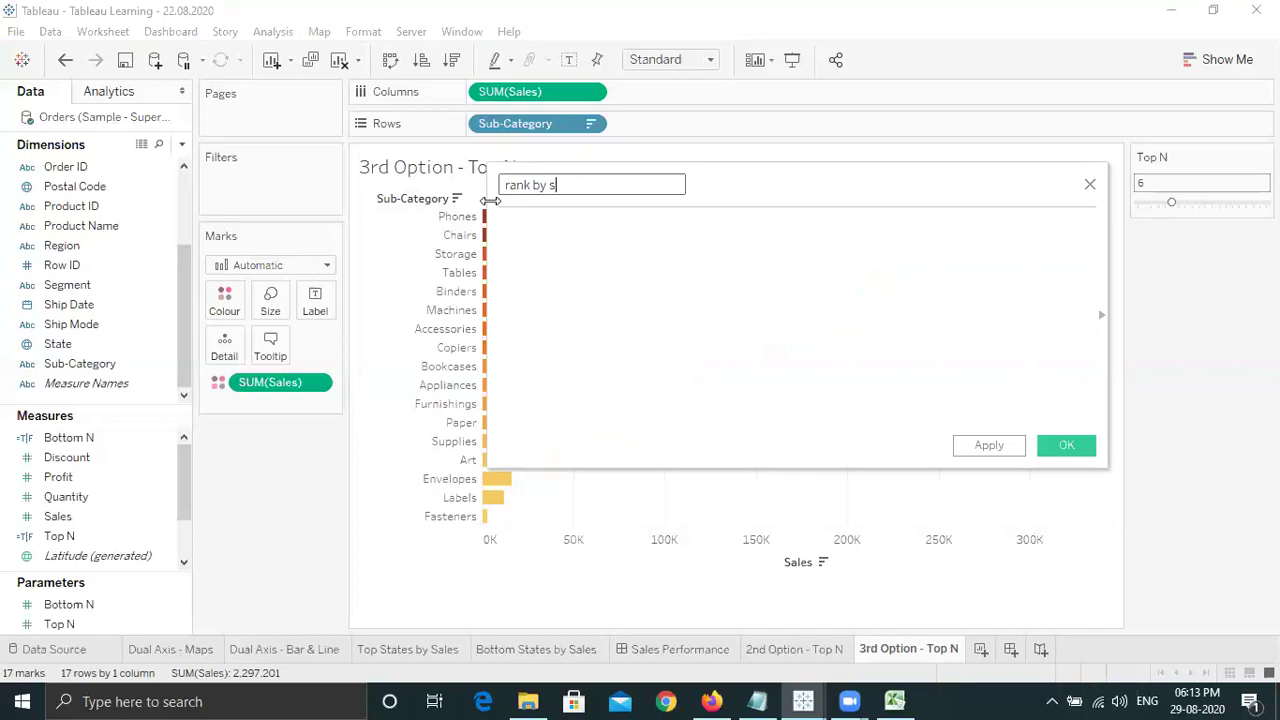
pyautogui.click(622, 249)
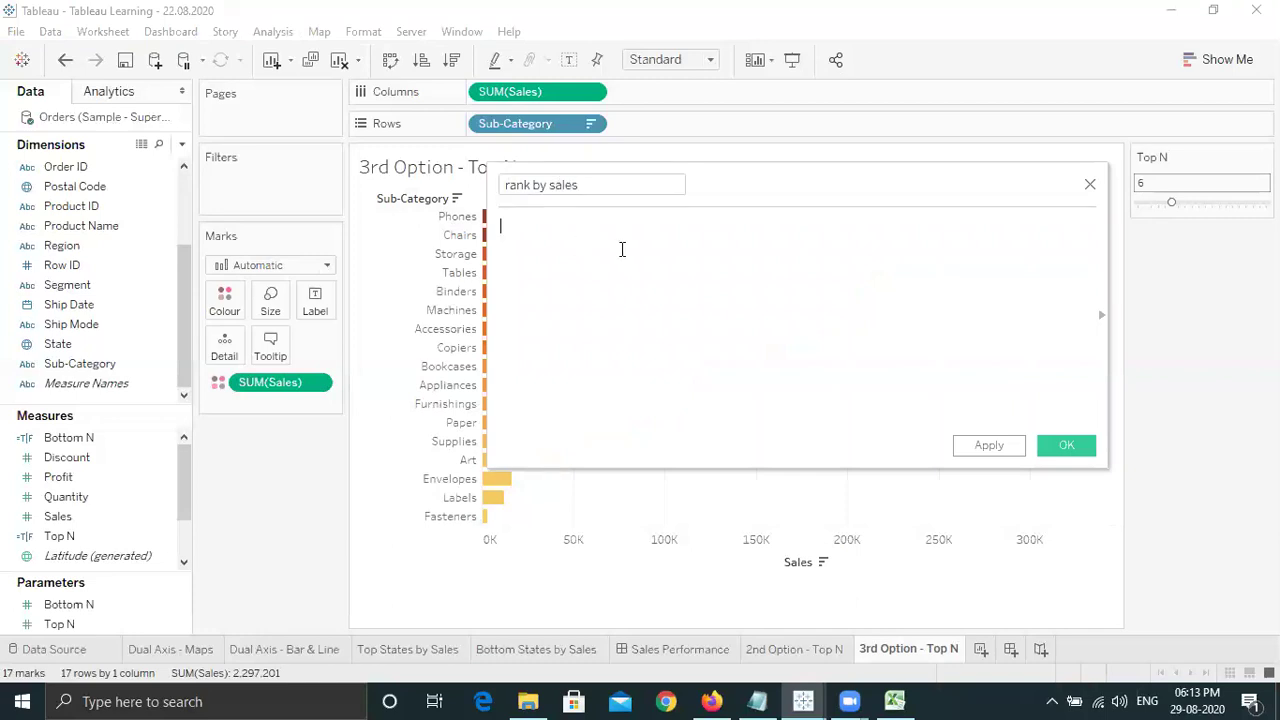
pyautogui.write('r')
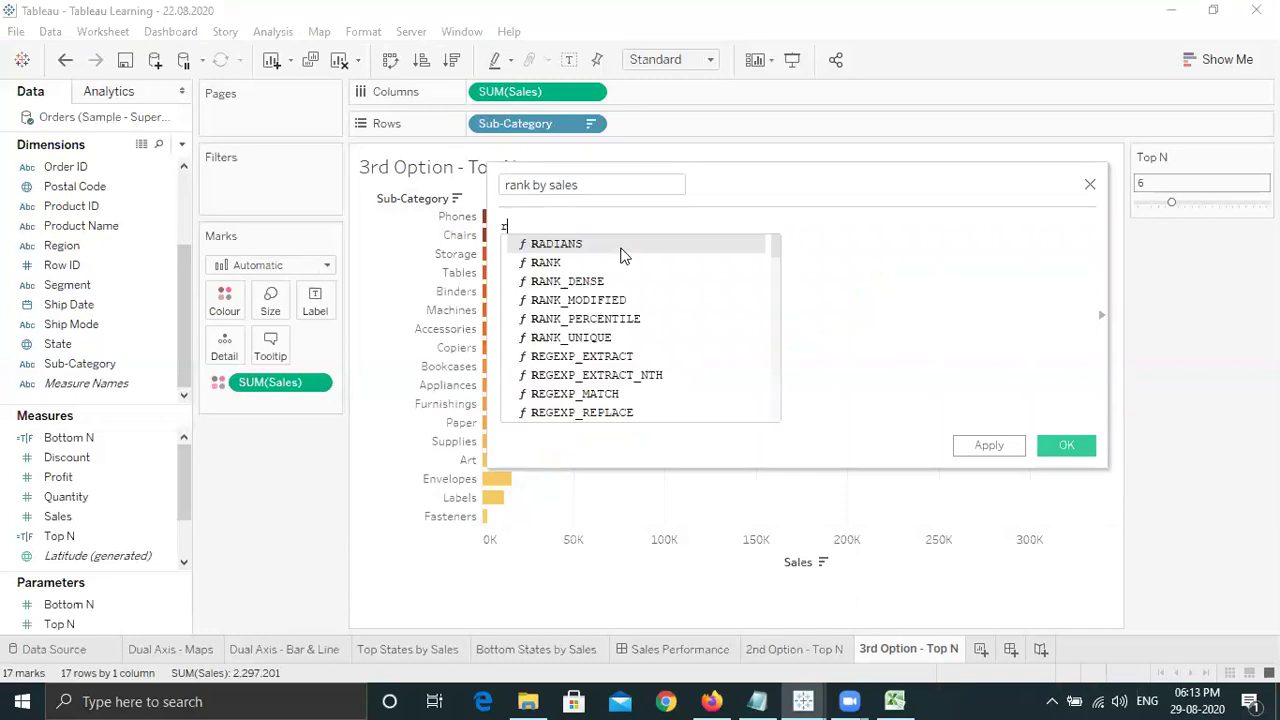
pyautogui.write('ank')
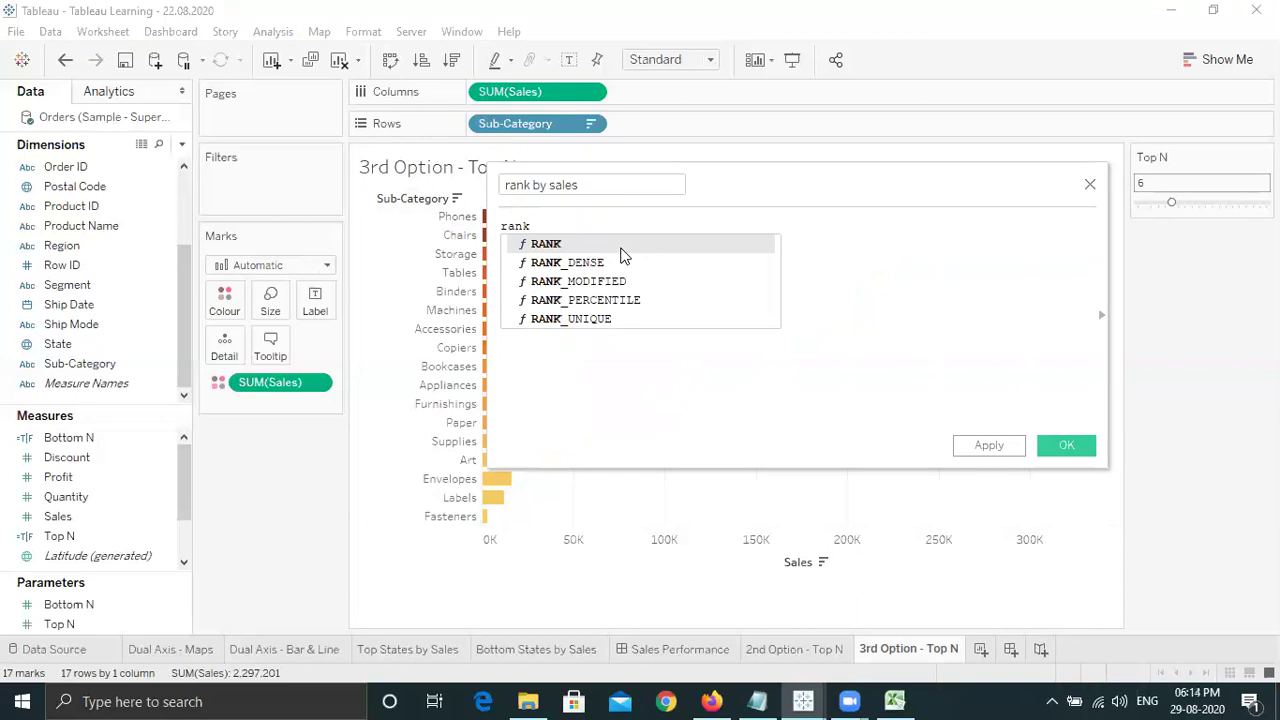
pyautogui.click(621, 248)
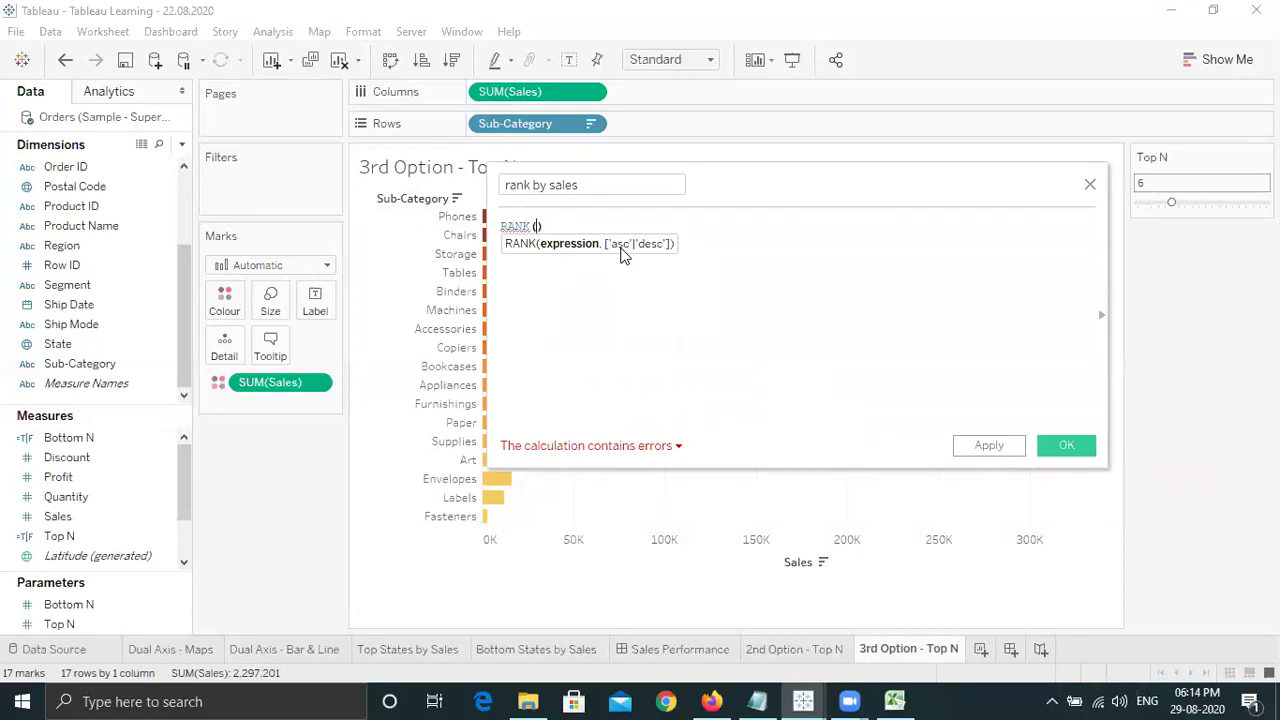
pyautogui.write('[Sales')
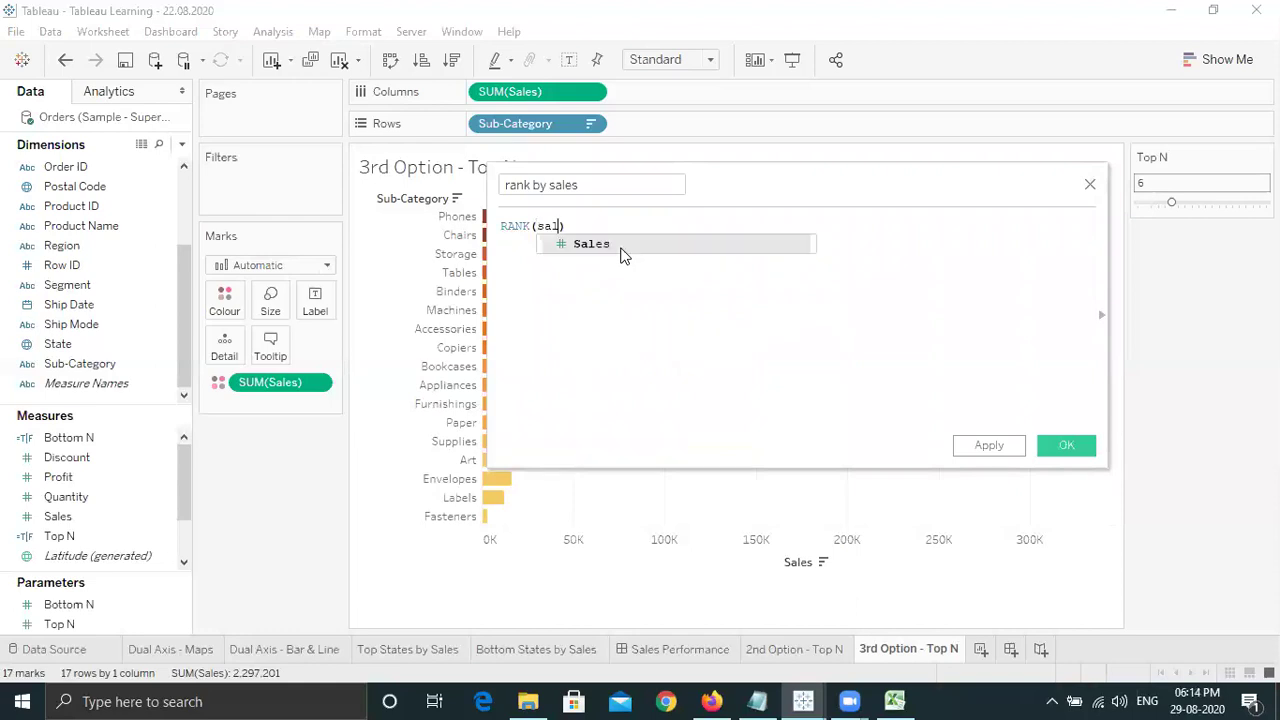
pyautogui.press('Return')
pyautogui.write(',')
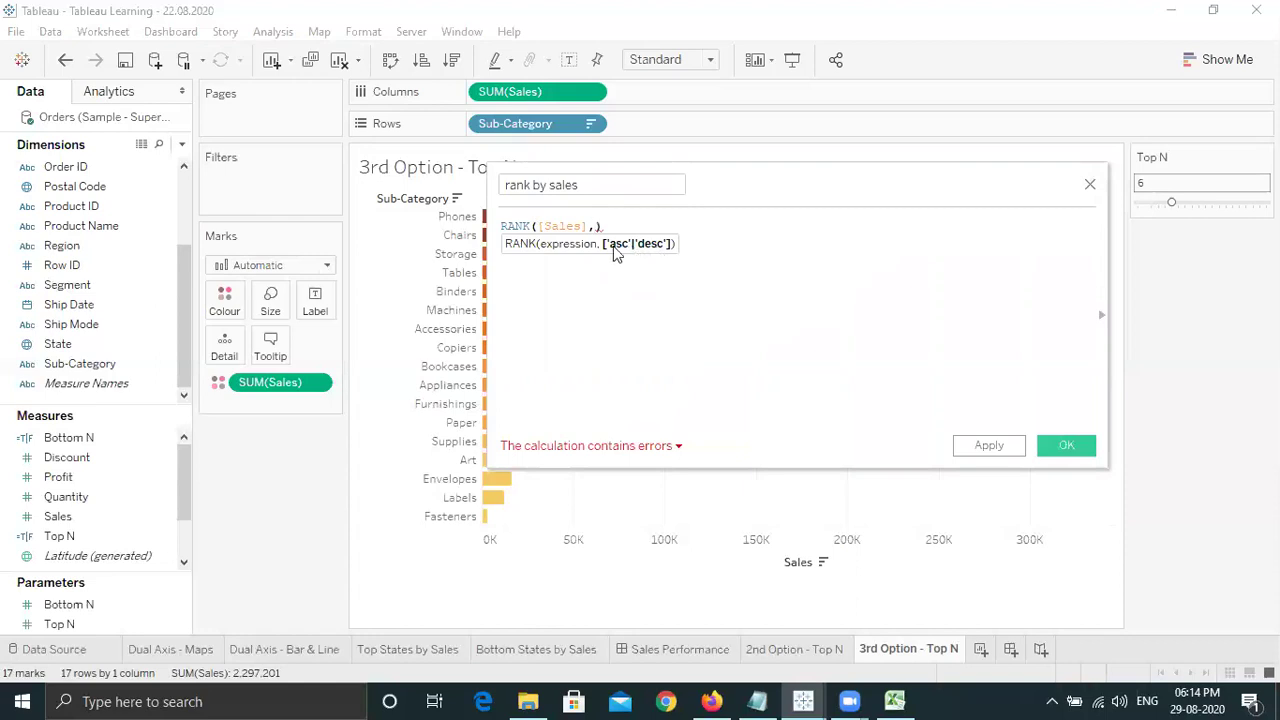
pyautogui.press('BackSpace')
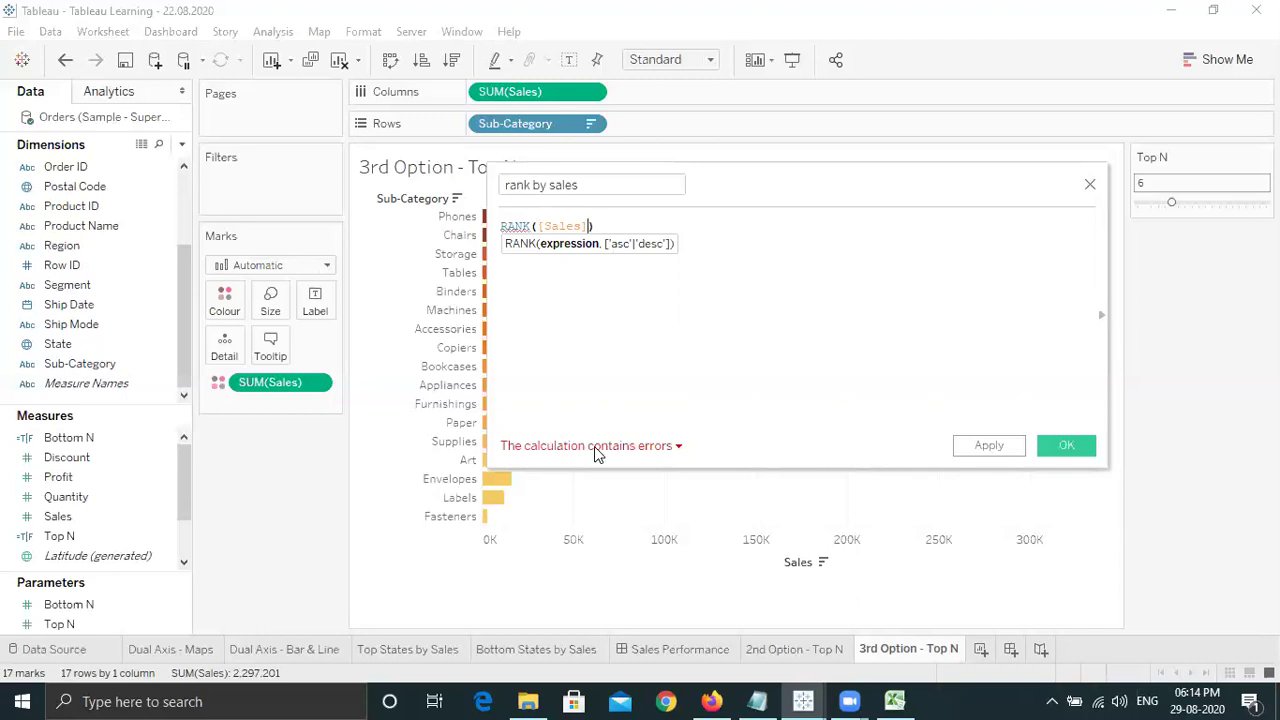
# Check the formula error, change the rank by sales calculation to RANK(SUM([Sales])) and save the field.
pyautogui.click(595, 453)
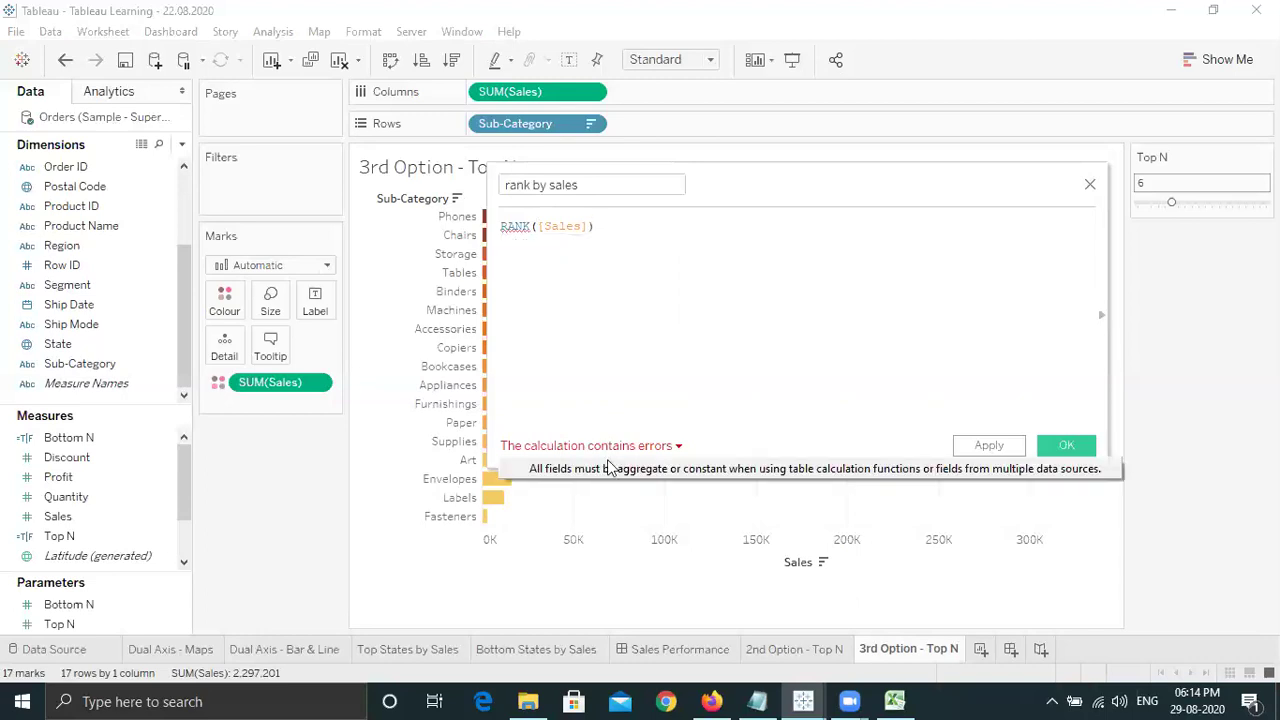
pyautogui.doubleClick(567, 225)
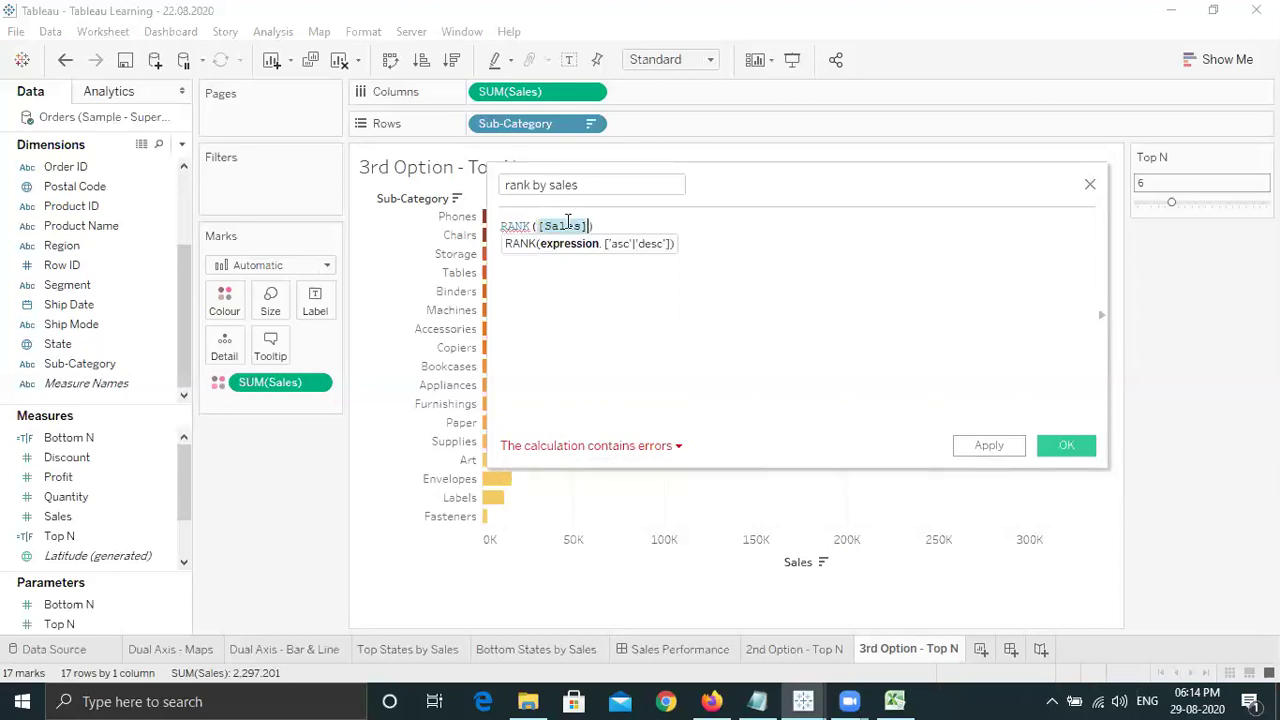
pyautogui.write('sum')
pyautogui.press('Return')
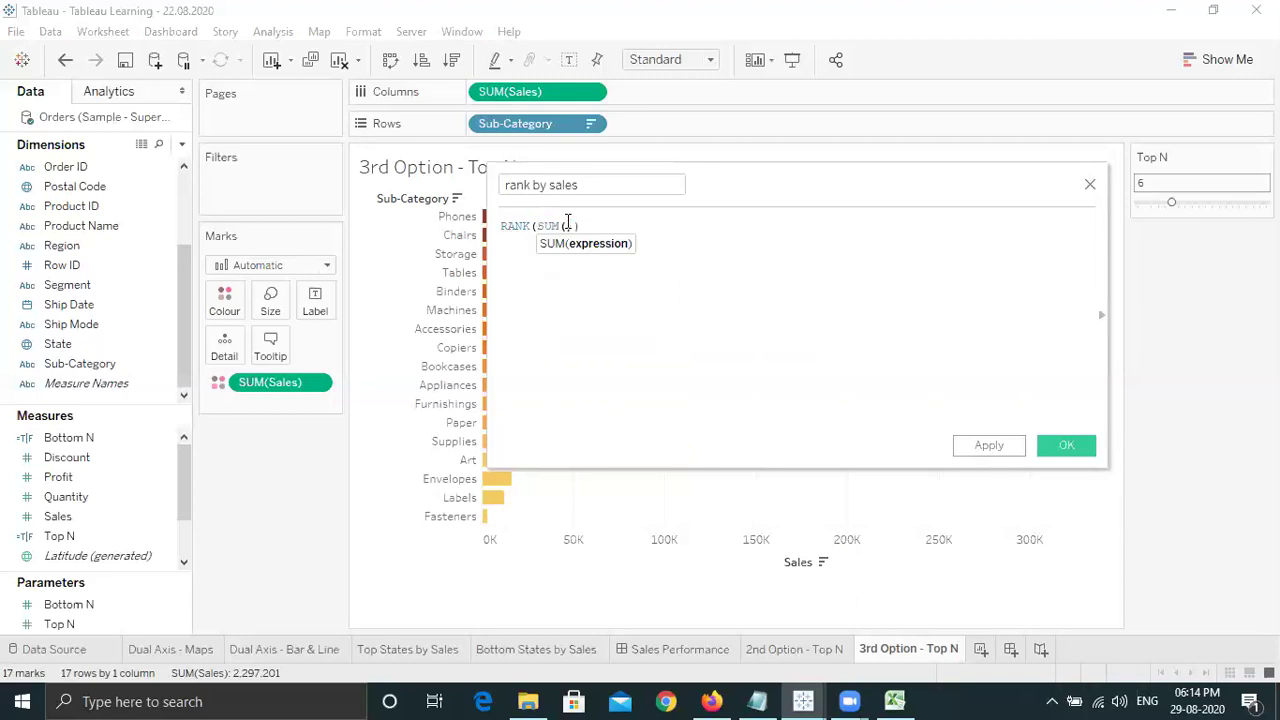
pyautogui.write('sal')
pyautogui.press('Return')
pyautogui.write(')')
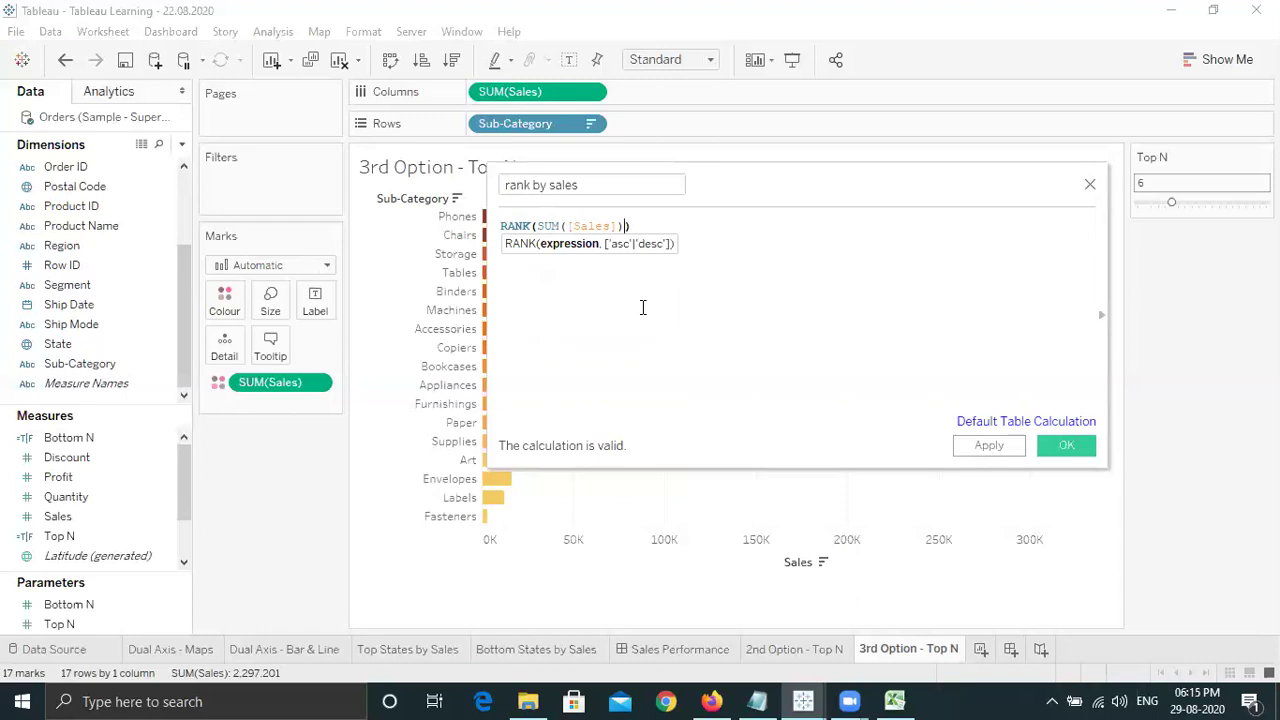
pyautogui.click(705, 382)
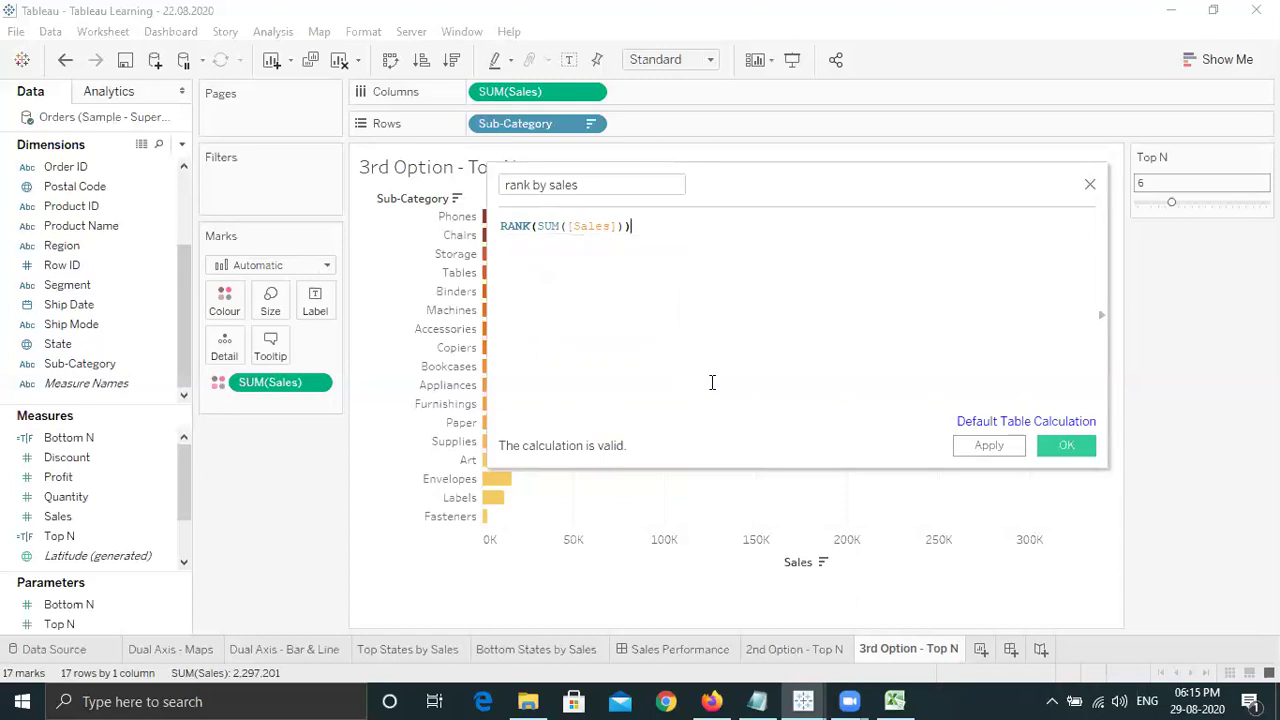
pyautogui.click(630, 227)
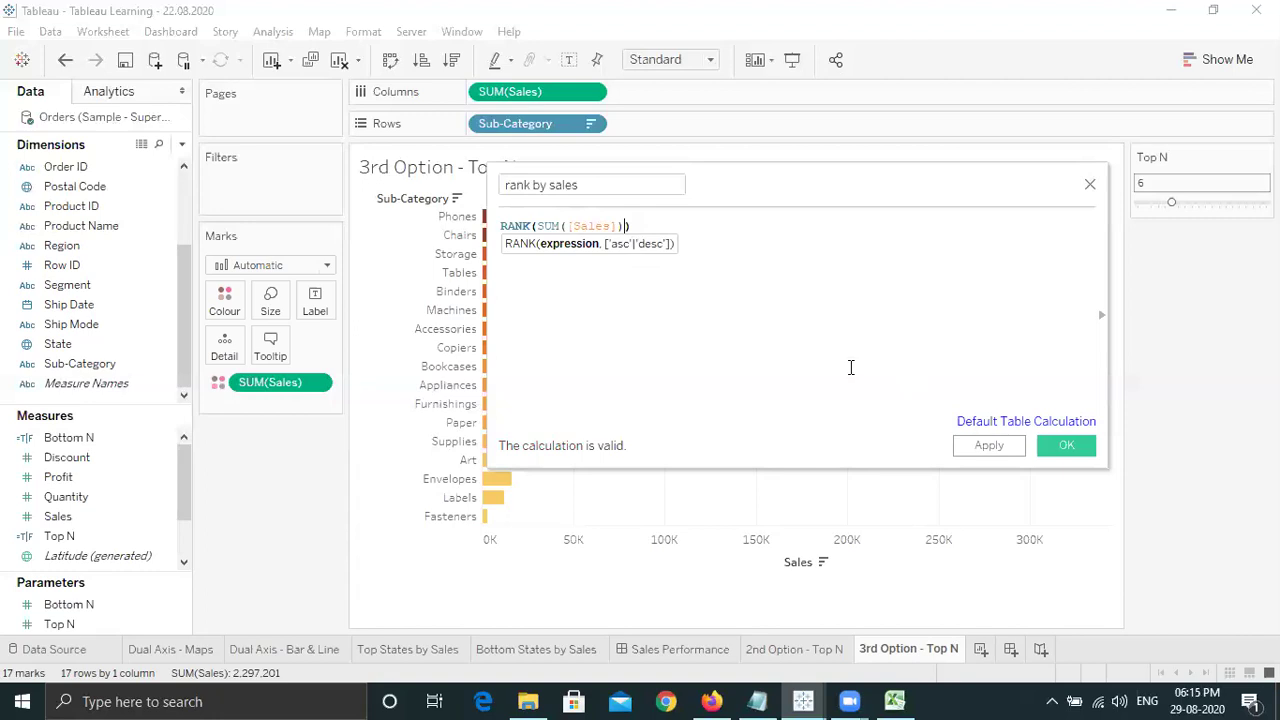
pyautogui.click(1070, 448)
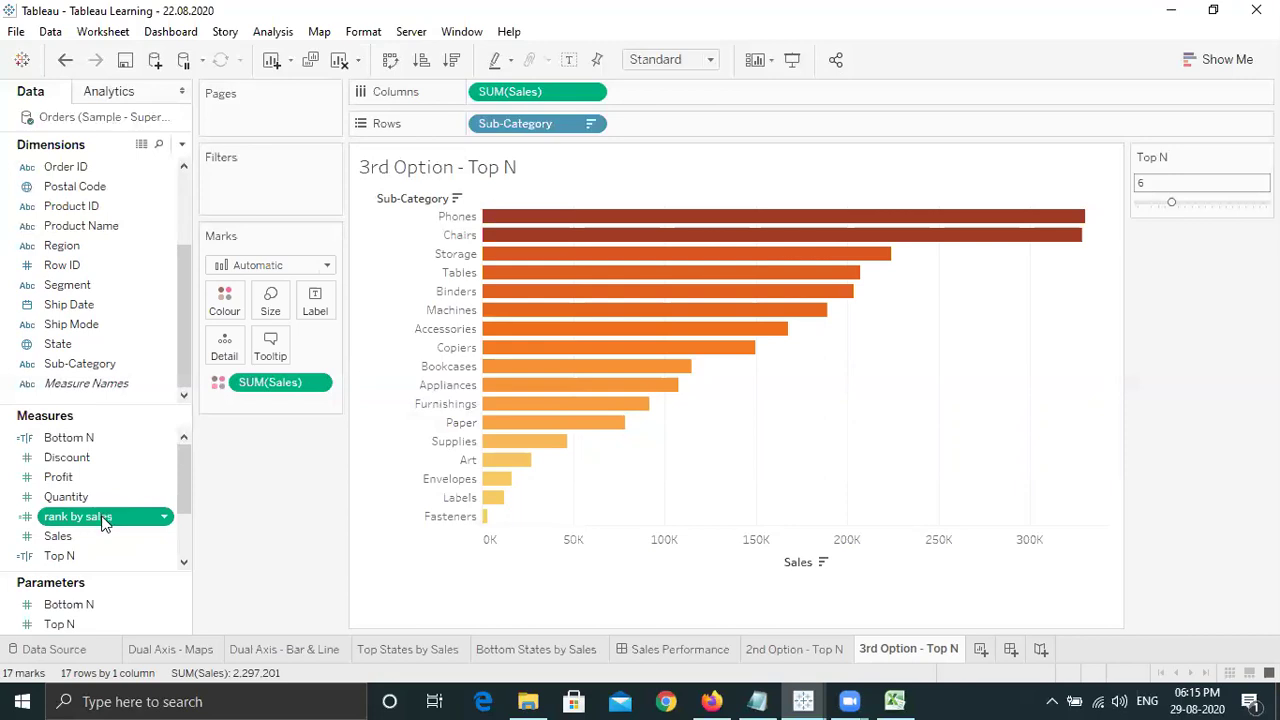
# Add the rank by sales field to Columns after SUM(Sales).
pyautogui.moveTo(105, 522); pyautogui.dragTo(252, 193)
pyautogui.click(764, 494)
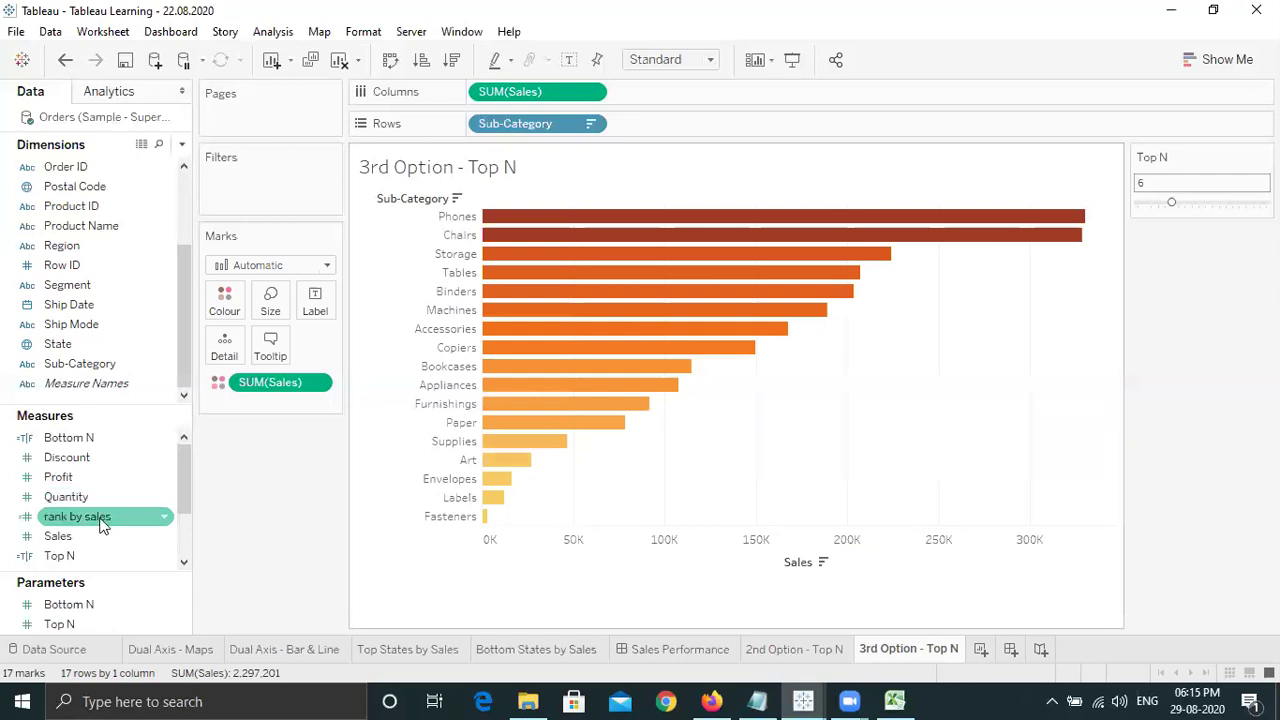
pyautogui.moveTo(91, 523); pyautogui.dragTo(632, 95)
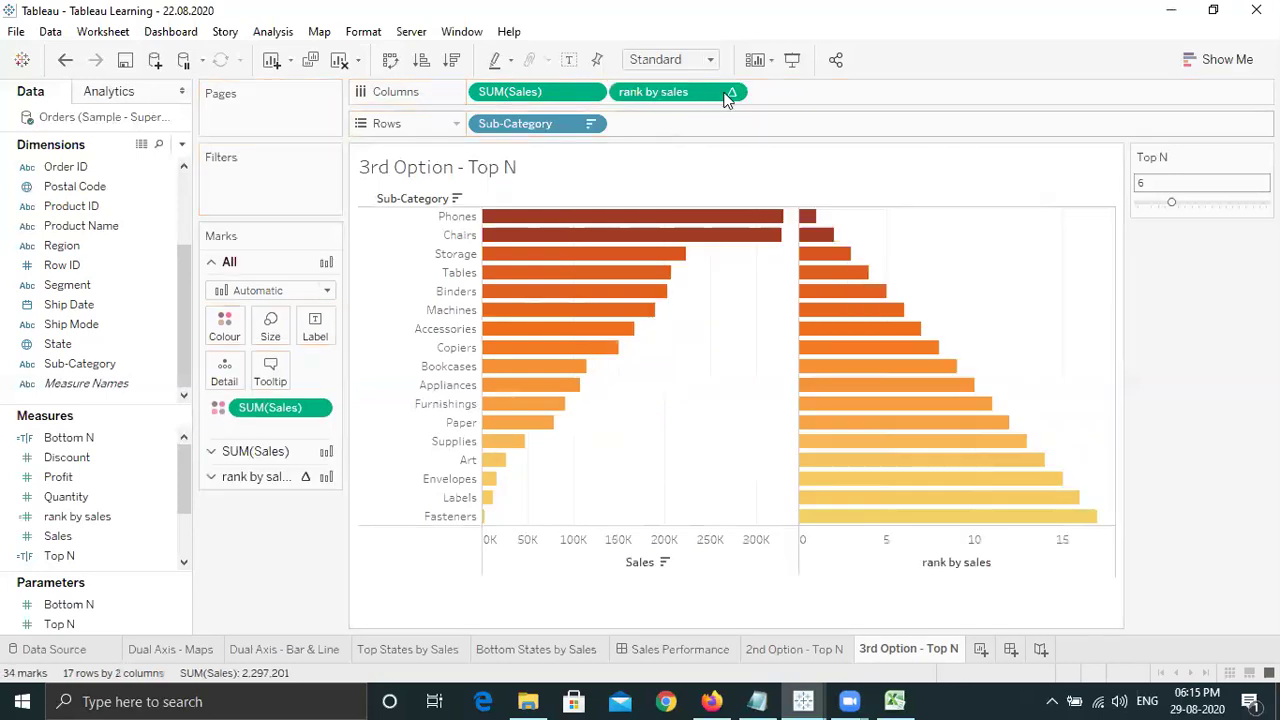
# Set the mark type of the rank by sales chart to Text.
pyautogui.click(731, 92)
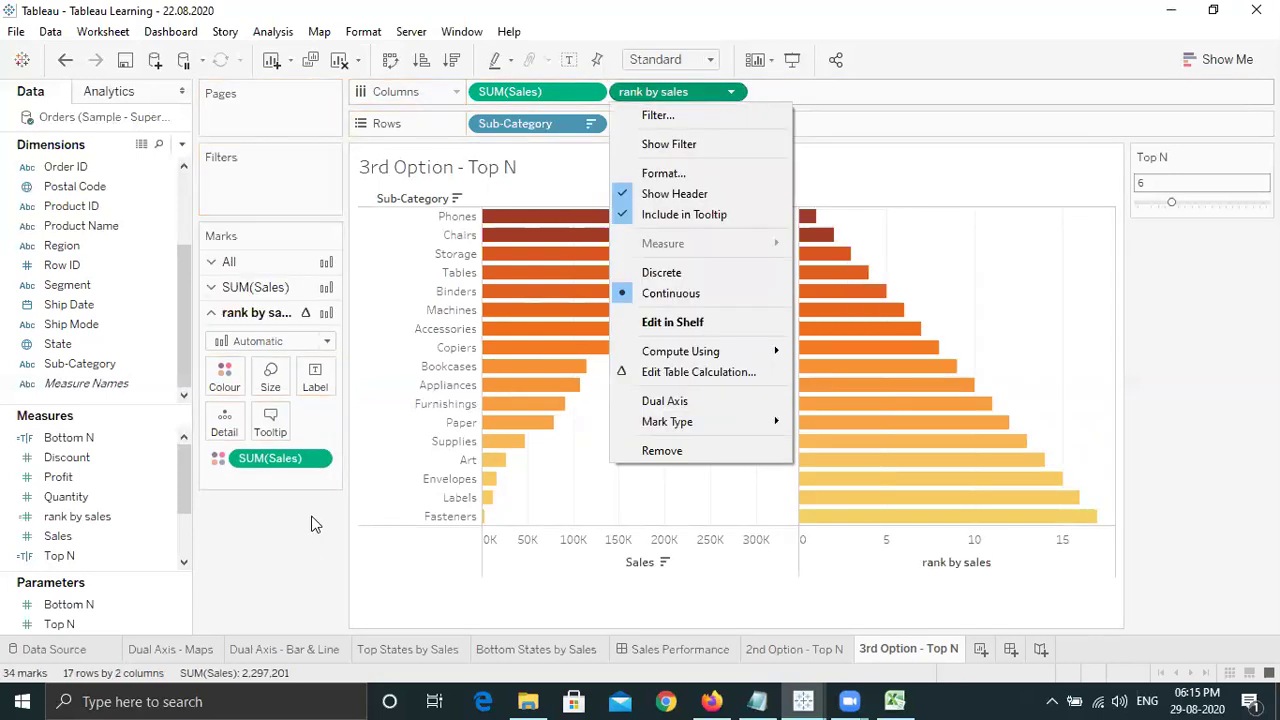
pyautogui.click(327, 341)
pyautogui.click(300, 341)
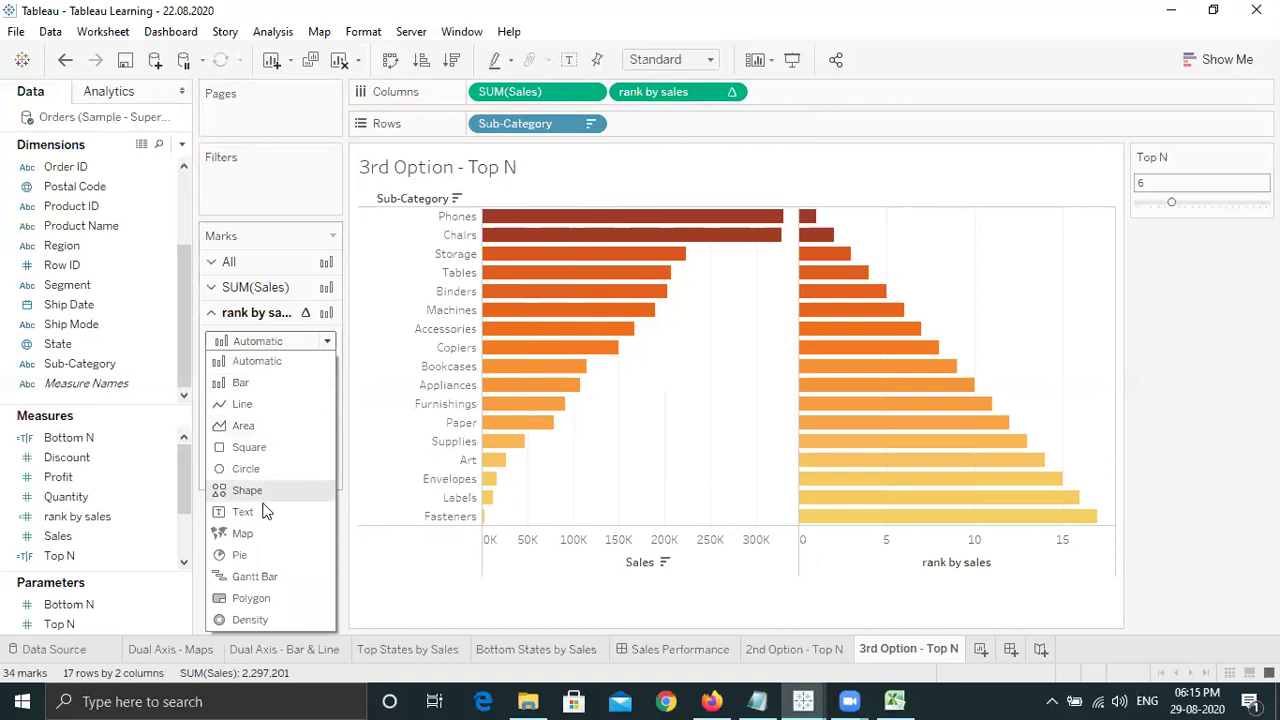
pyautogui.click(265, 511)
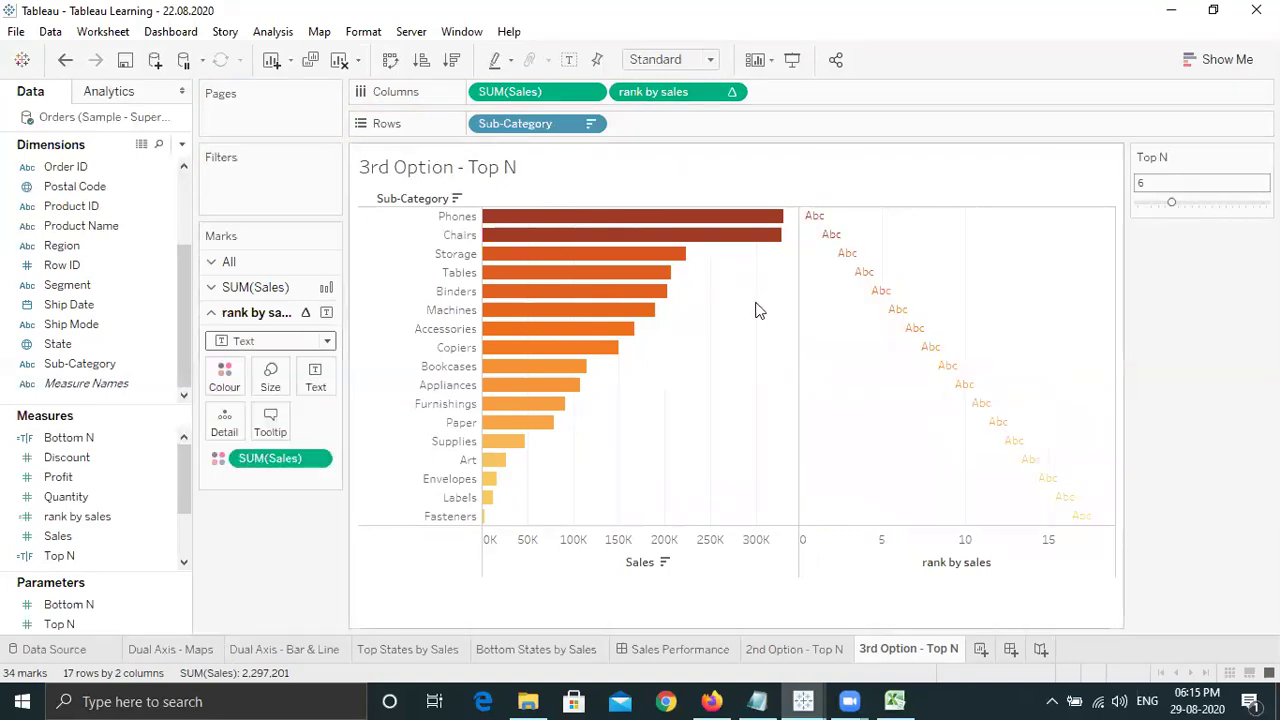
pyautogui.click(327, 341)
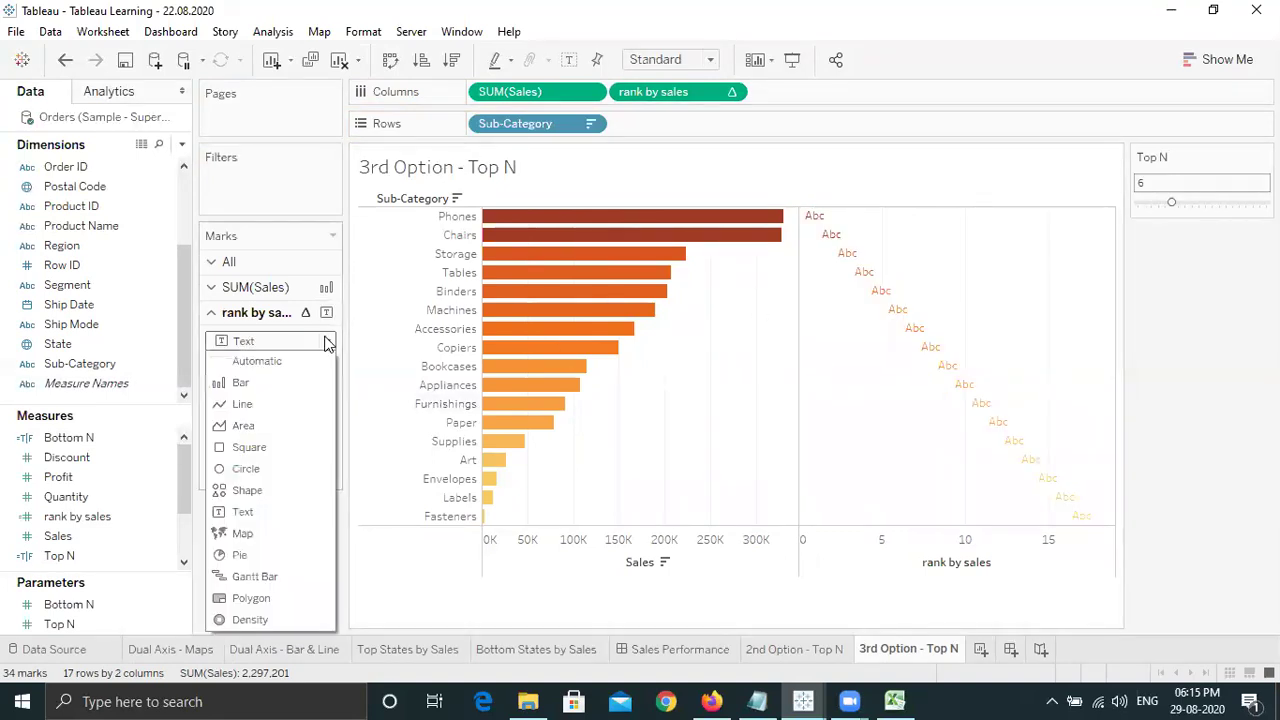
pyautogui.click(466, 437)
# Convert the rank by sales field on Columns from continuous to discrete.
pyautogui.click(732, 92)
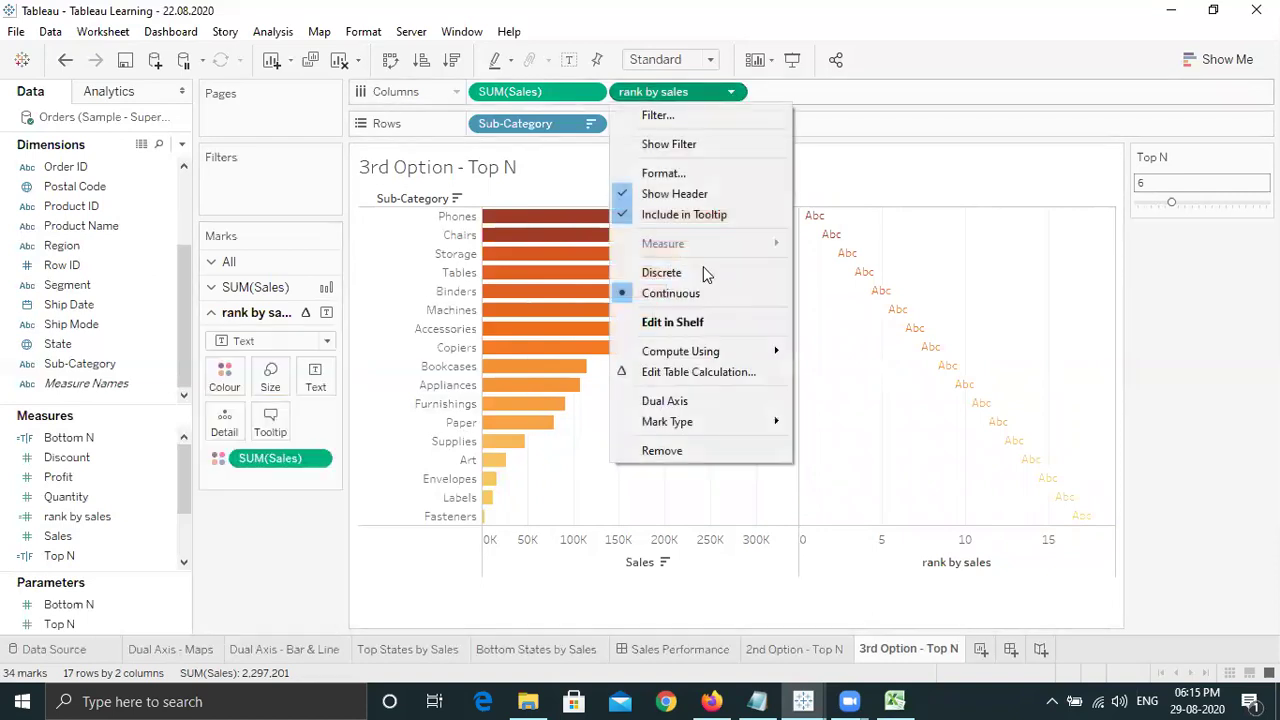
pyautogui.press('Escape')
pyautogui.hotkey('ctrl', 'z')
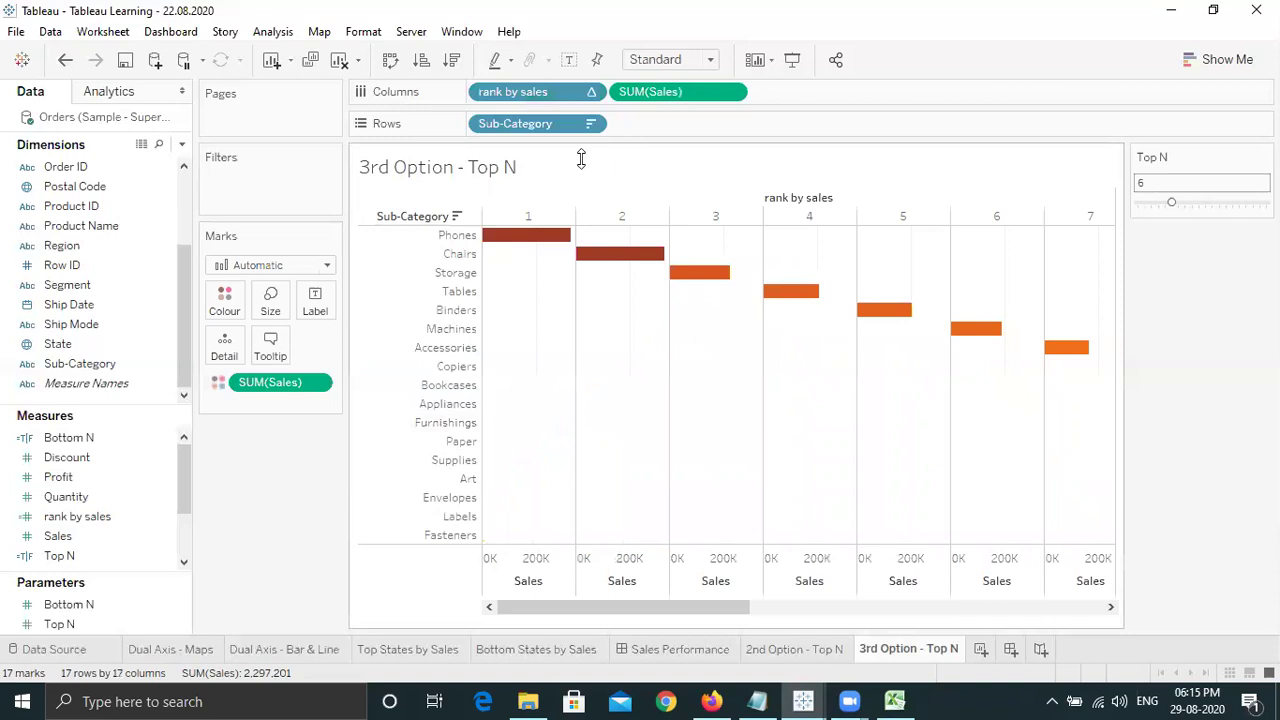
pyautogui.click(298, 266)
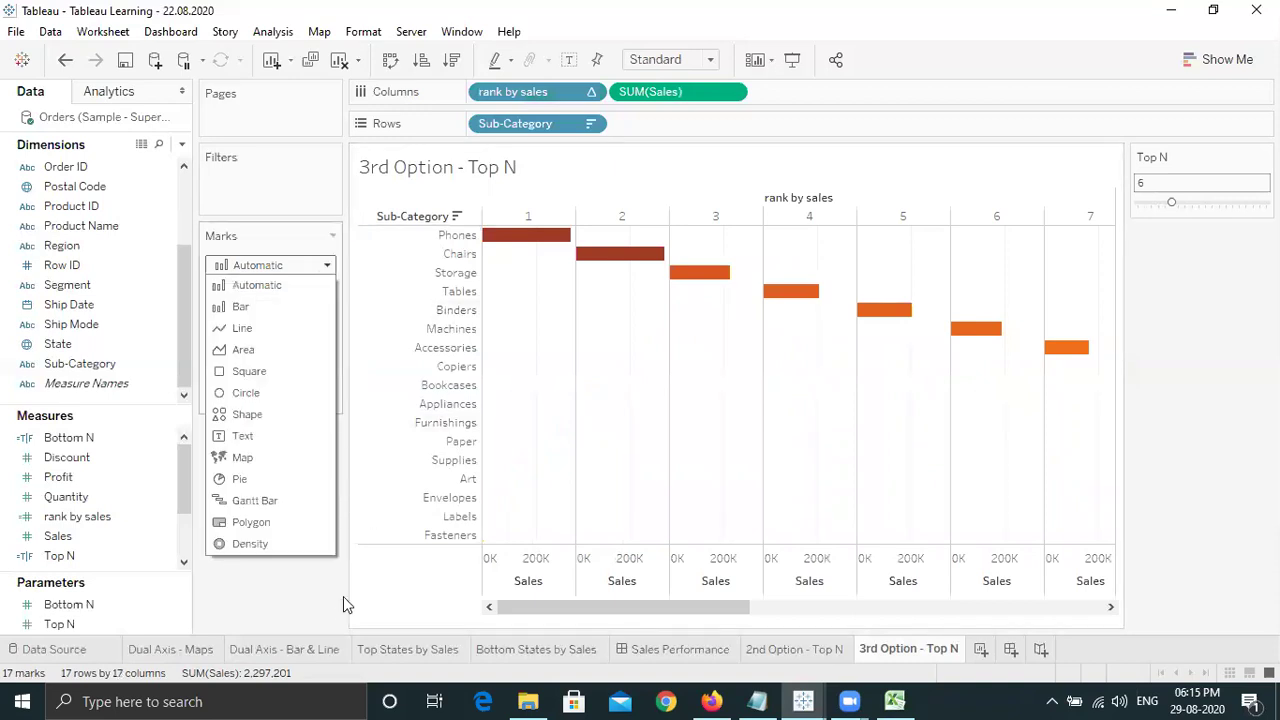
pyautogui.press('Escape')
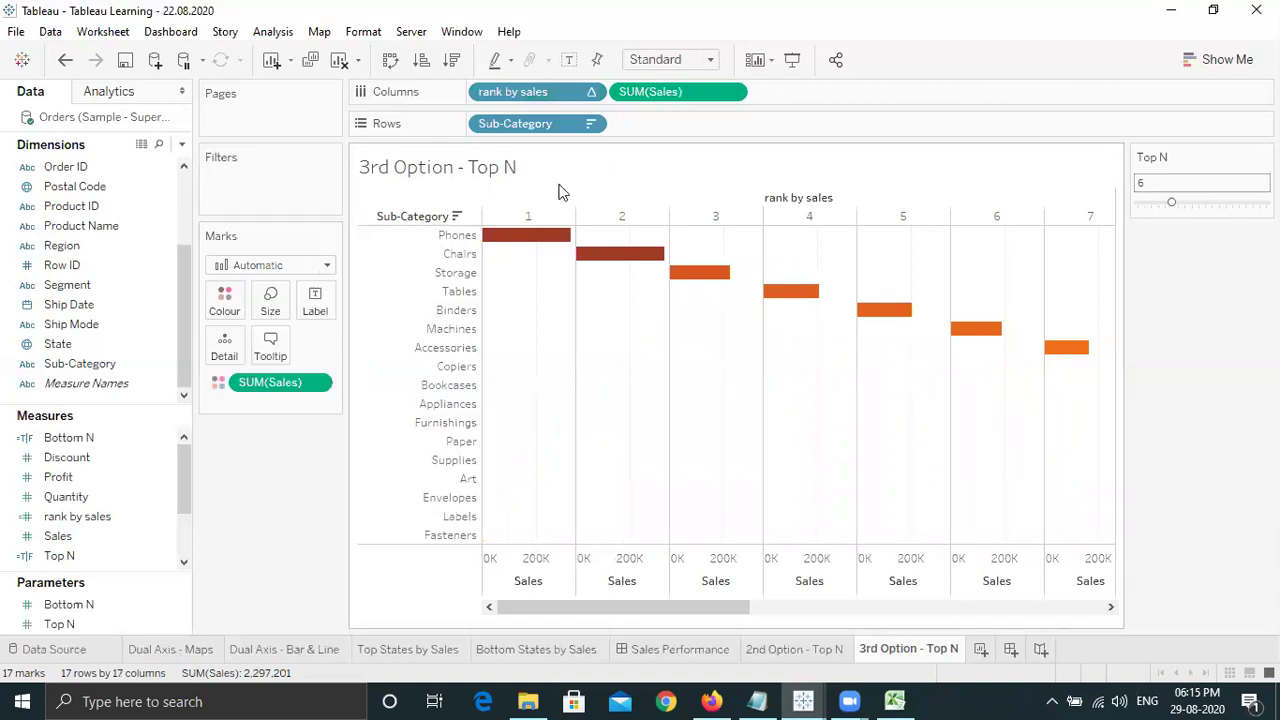
# Move the discrete rank by sales field from Columns to Rows, after Sub-Category.
pyautogui.click(591, 95)
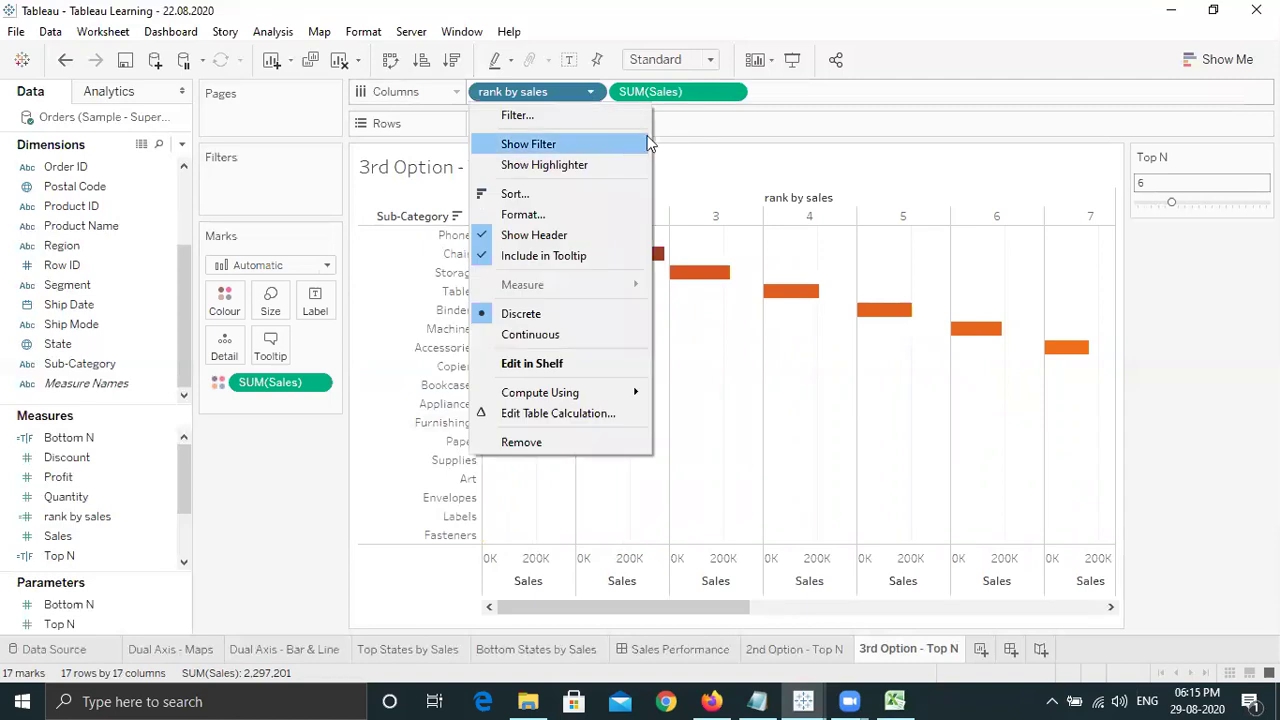
pyautogui.click(700, 126)
pyautogui.moveTo(549, 93); pyautogui.dragTo(683, 134)
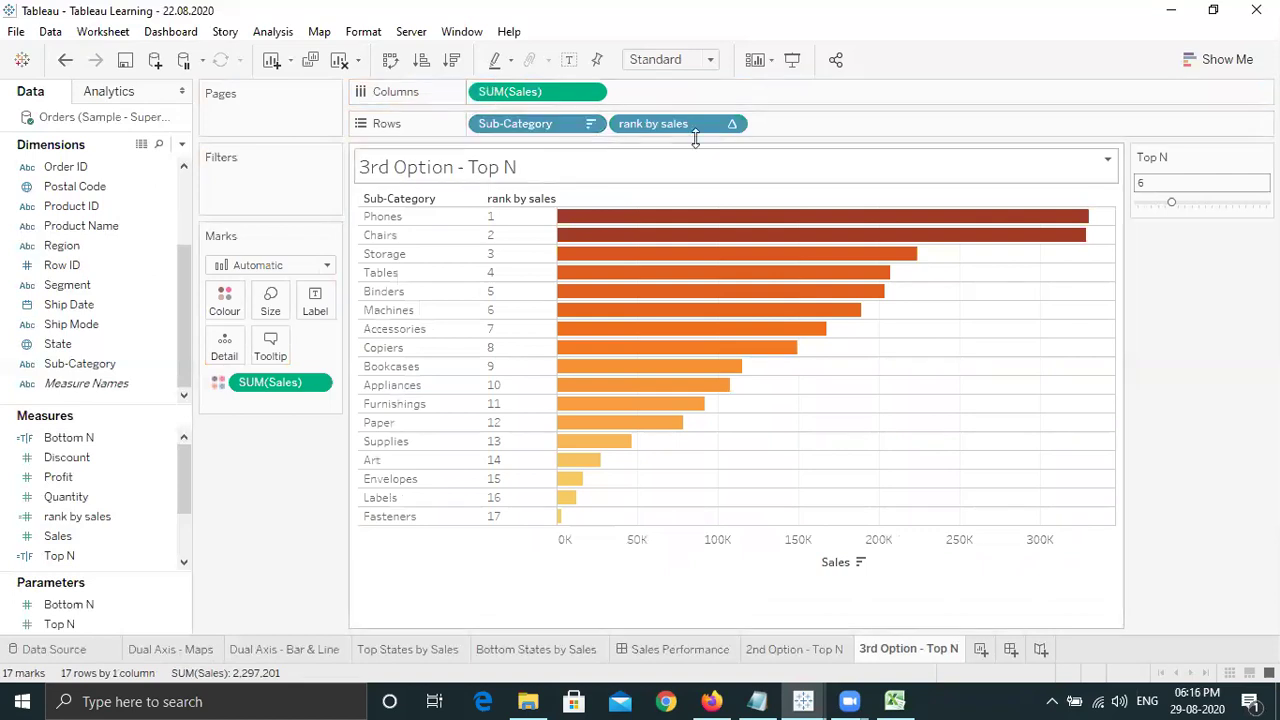
pyautogui.moveTo(563, 277)
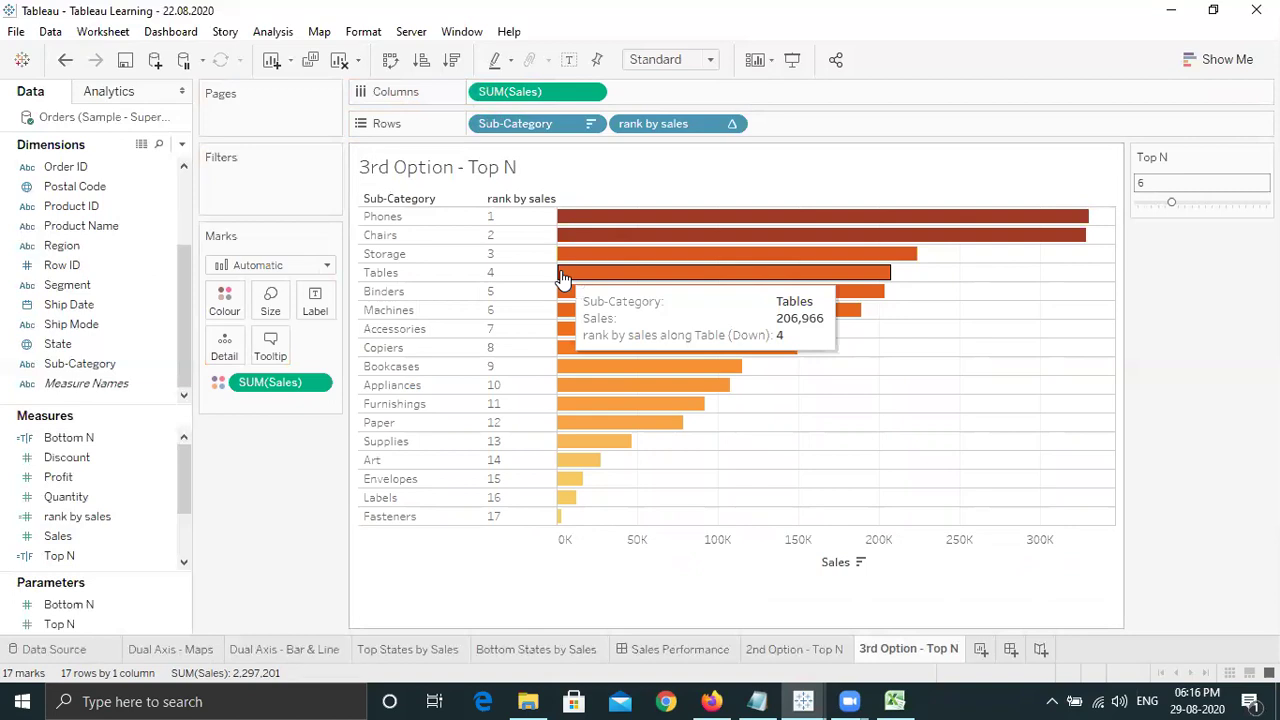
pyautogui.moveTo(785, 224)
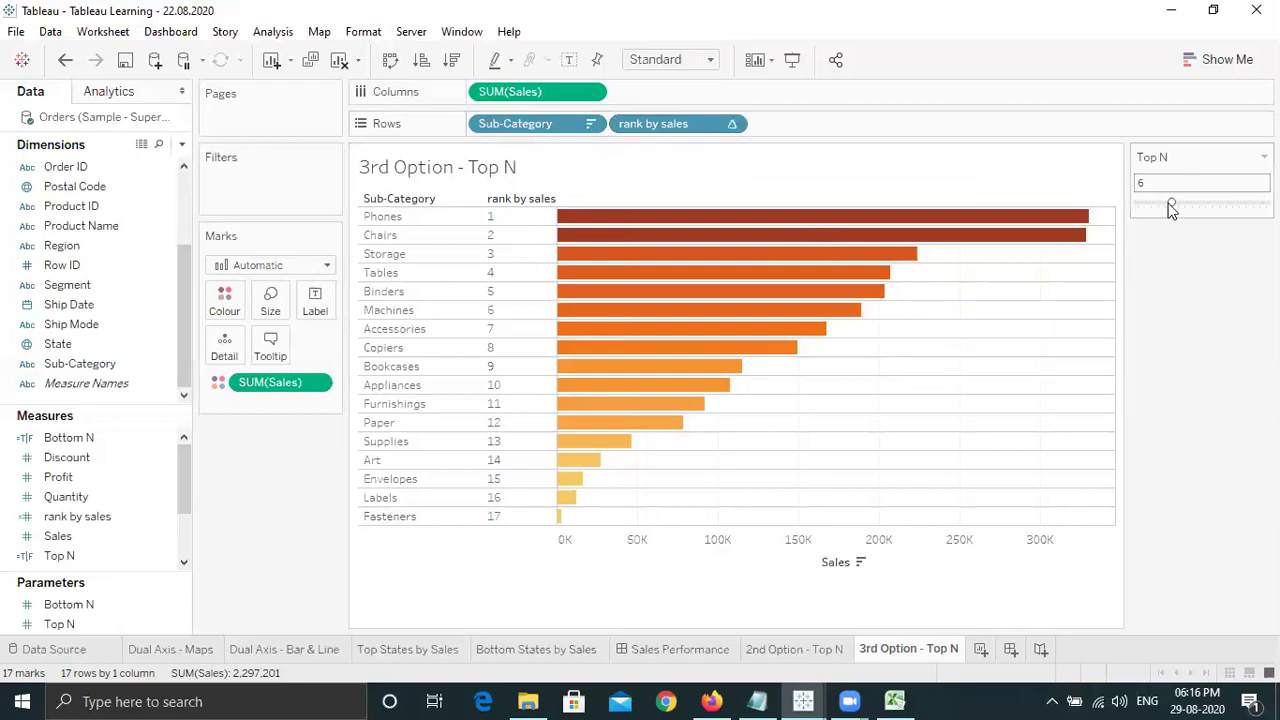
pyautogui.moveTo(1172, 208)
pyautogui.mouseDown()
pyautogui.moveTo(1220, 206)
pyautogui.moveTo(1172, 204)
pyautogui.mouseUp()
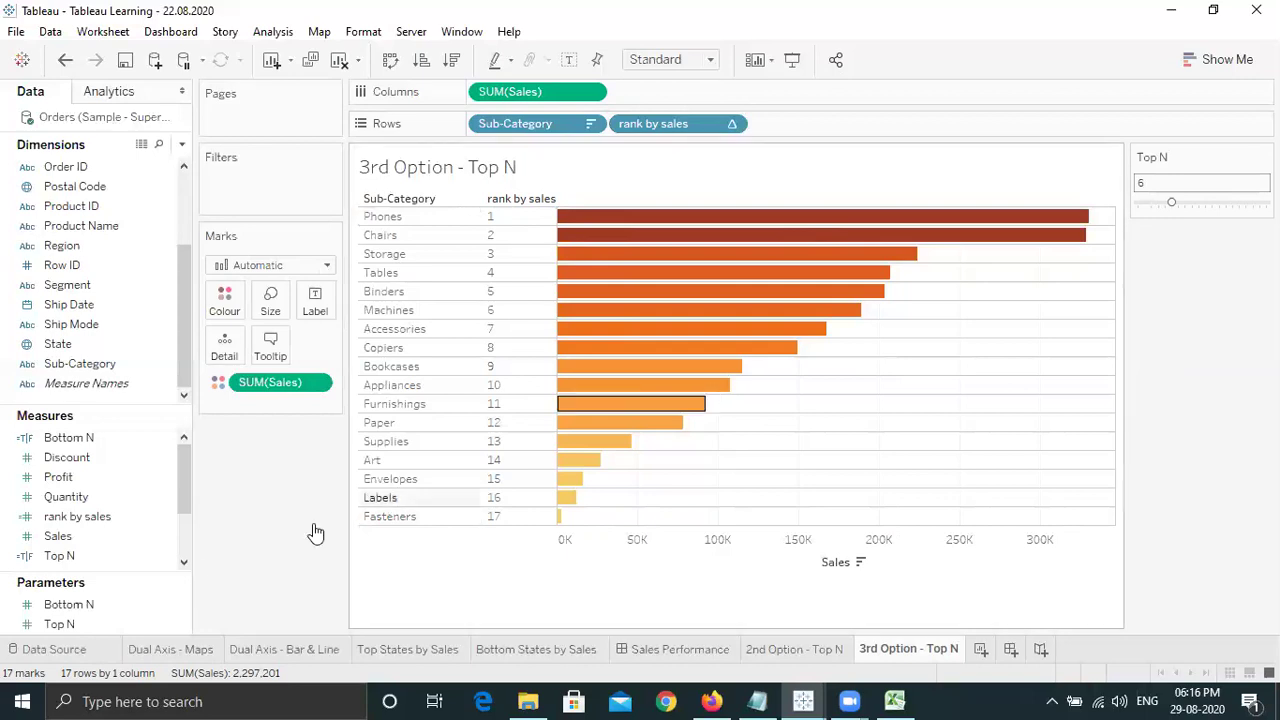
# Edit the rank by sales calculation to RANK(SUM([Sales])) <= [Parameters].[Top N].
pyautogui.rightClick(163, 520)
pyautogui.click(429, 209)
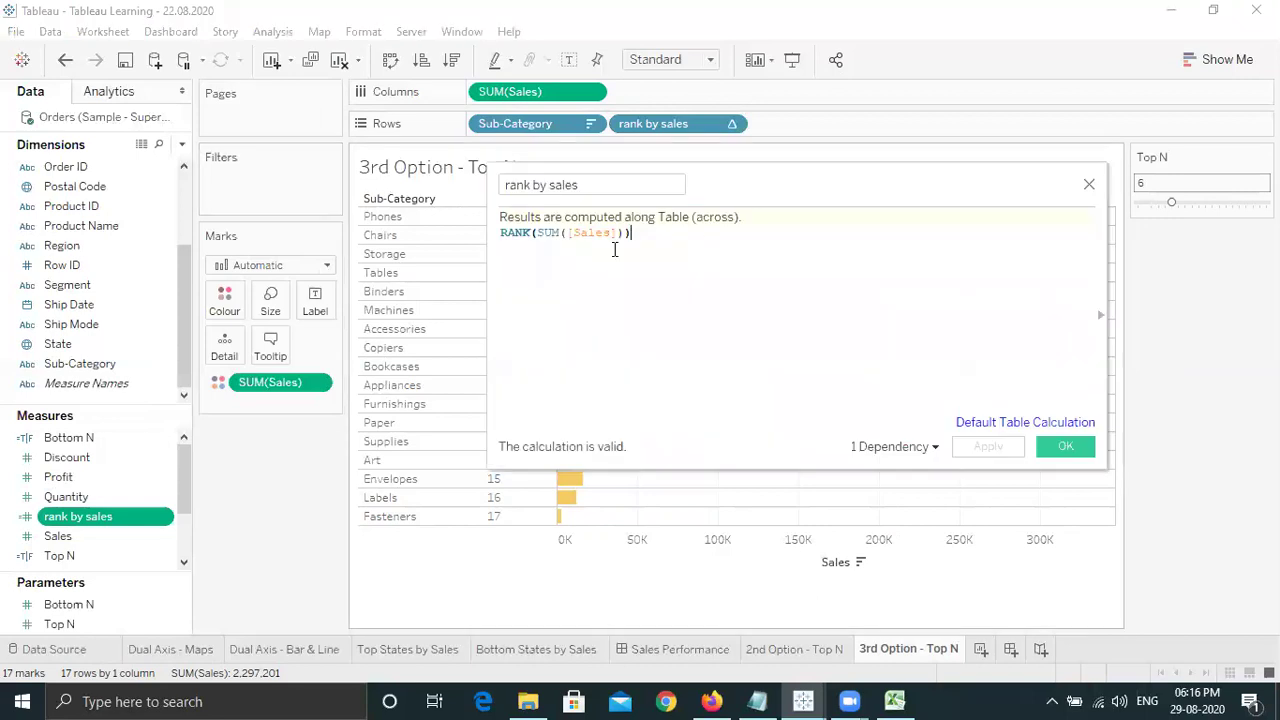
pyautogui.write('<= ')
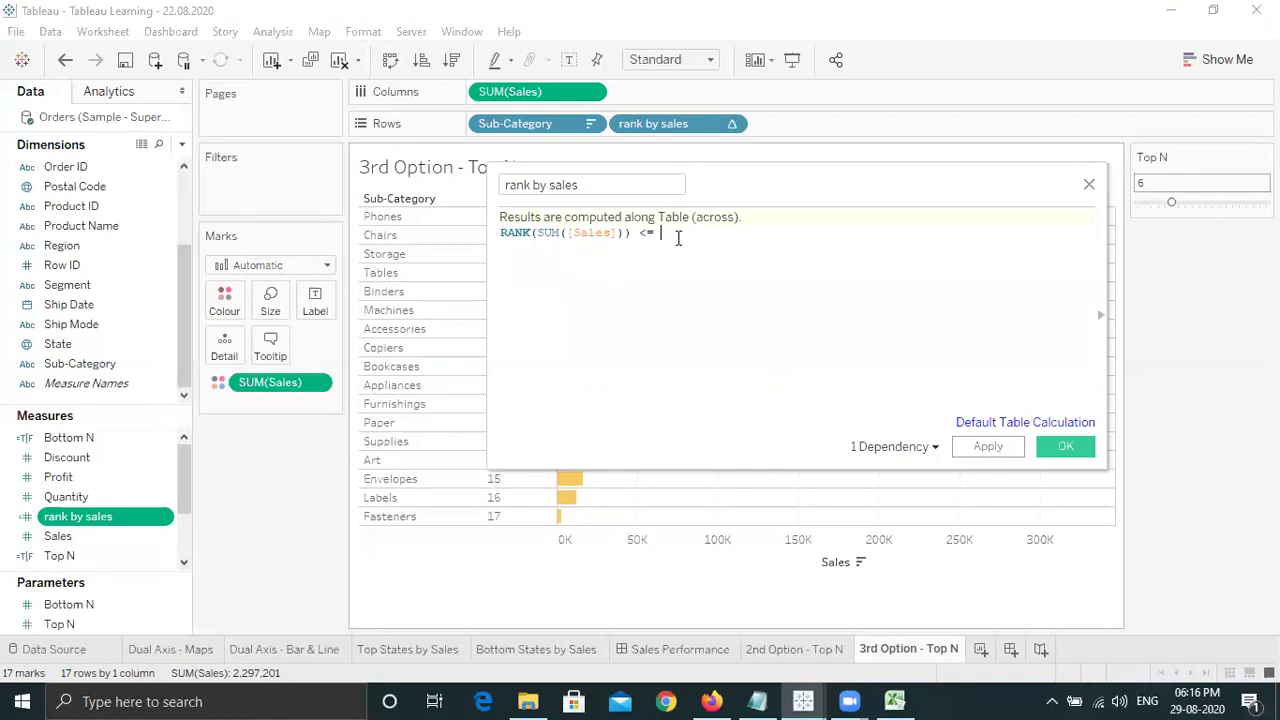
pyautogui.write('top')
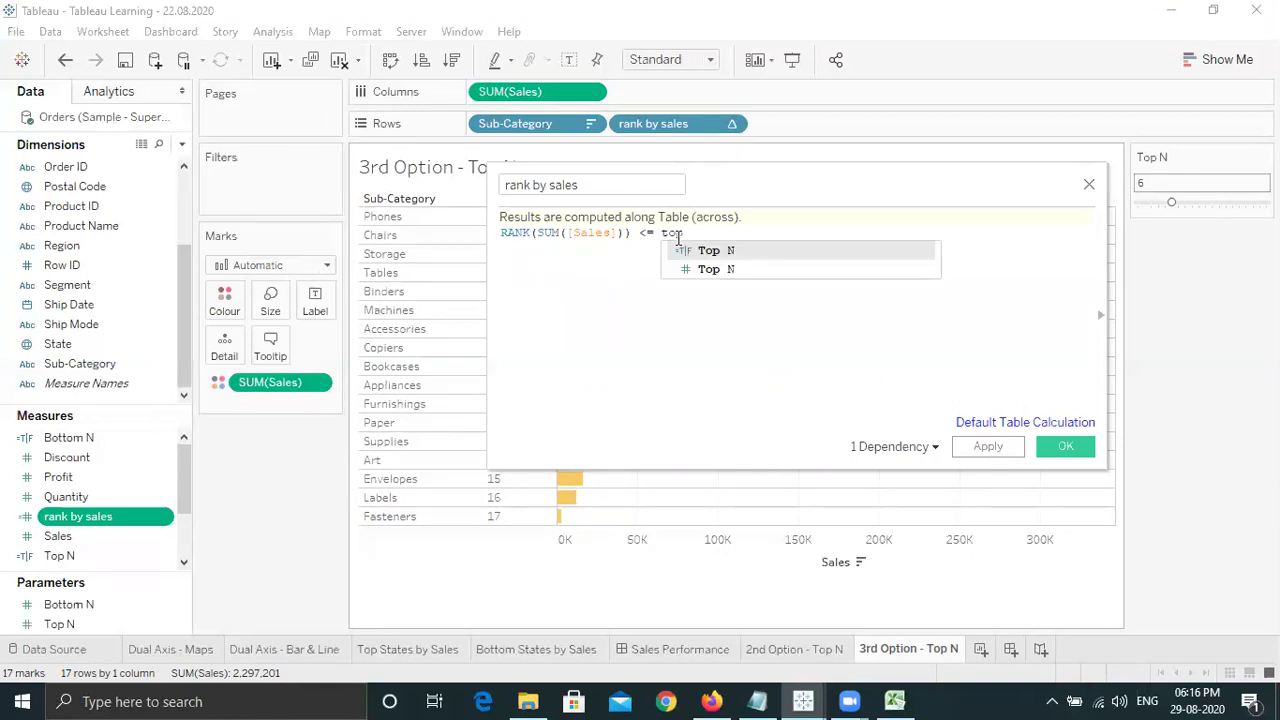
pyautogui.click(716, 269)
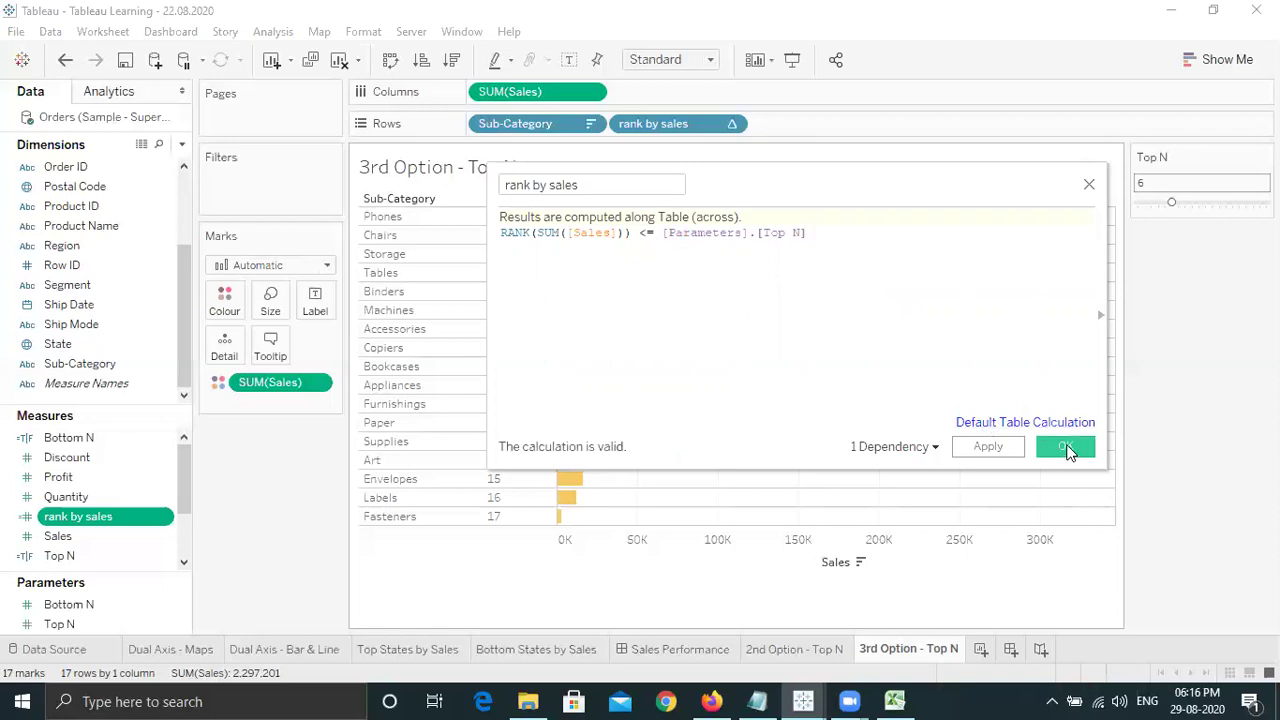
pyautogui.click(1067, 450)
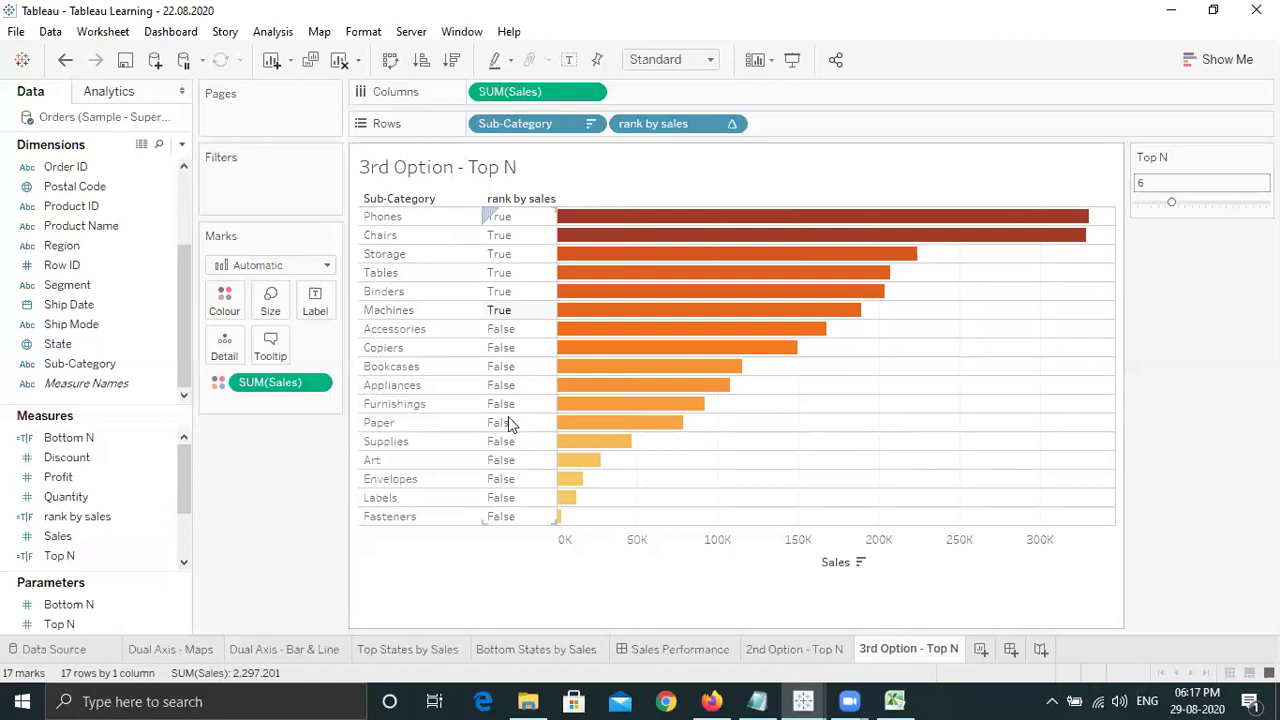
# Test the rank comparison by setting the Top N parameter to 9, to 3 and back to 6.
pyautogui.moveTo(1171, 204); pyautogui.dragTo(1193, 211)
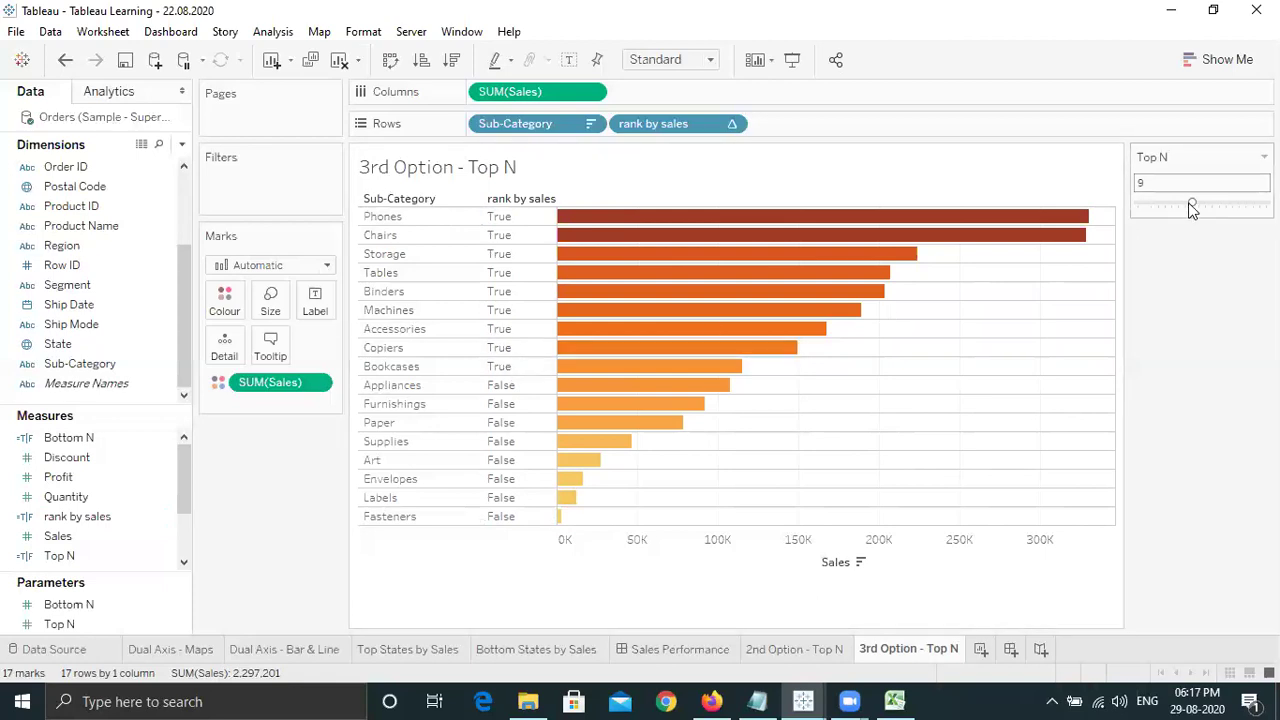
pyautogui.moveTo(1192, 203); pyautogui.dragTo(1150, 203)
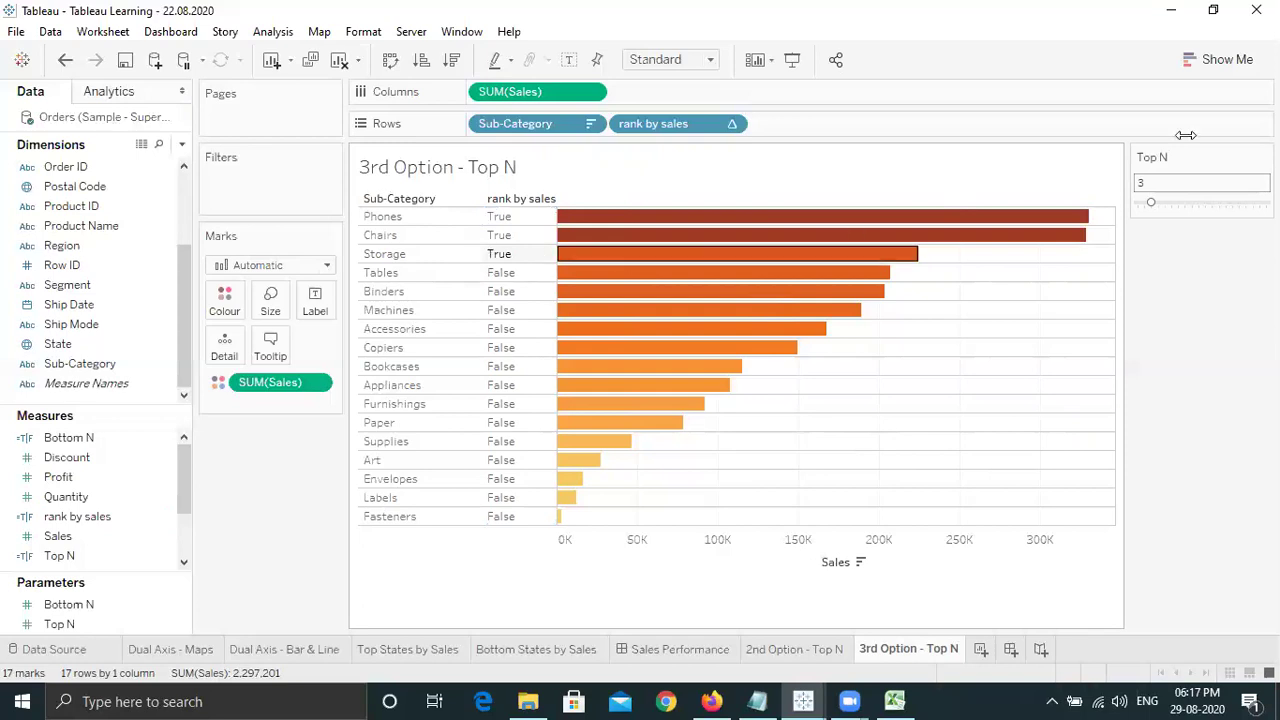
pyautogui.moveTo(1156, 204); pyautogui.dragTo(1172, 204)
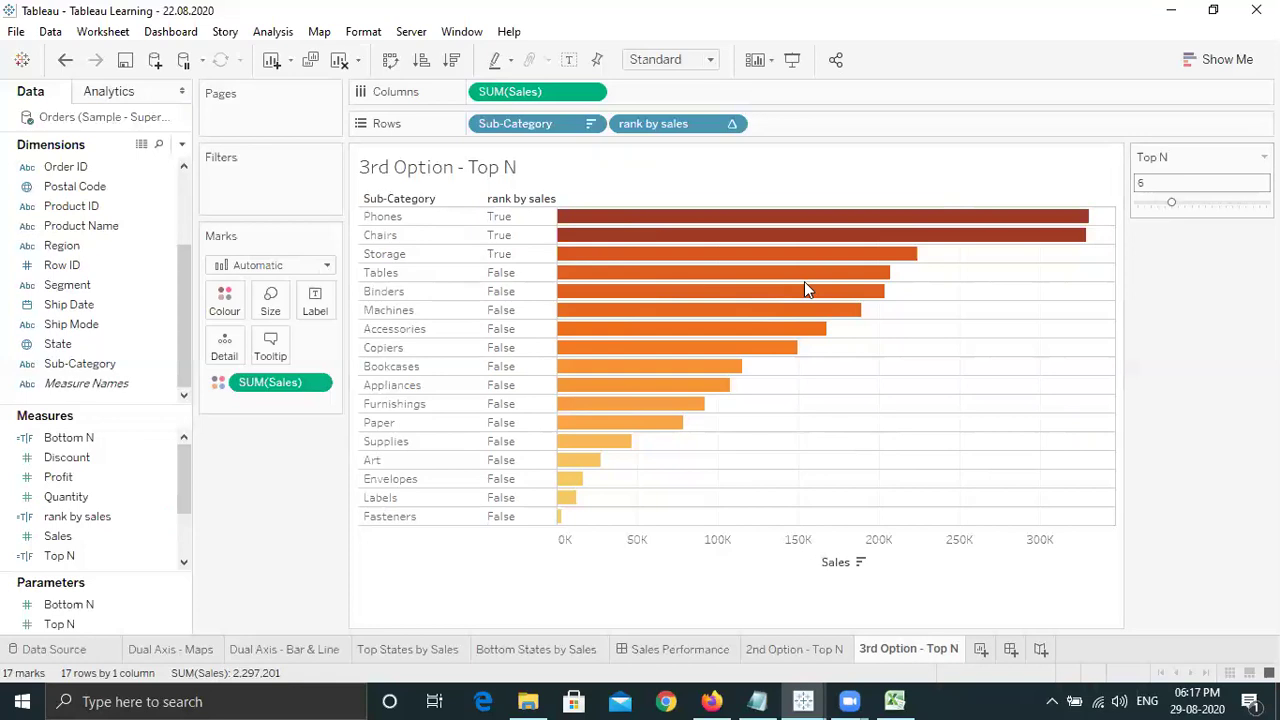
# Filter the chart by the rank by sales field, keeping only True values.
pyautogui.click(84, 517)
pyautogui.moveTo(90, 516); pyautogui.dragTo(265, 198)
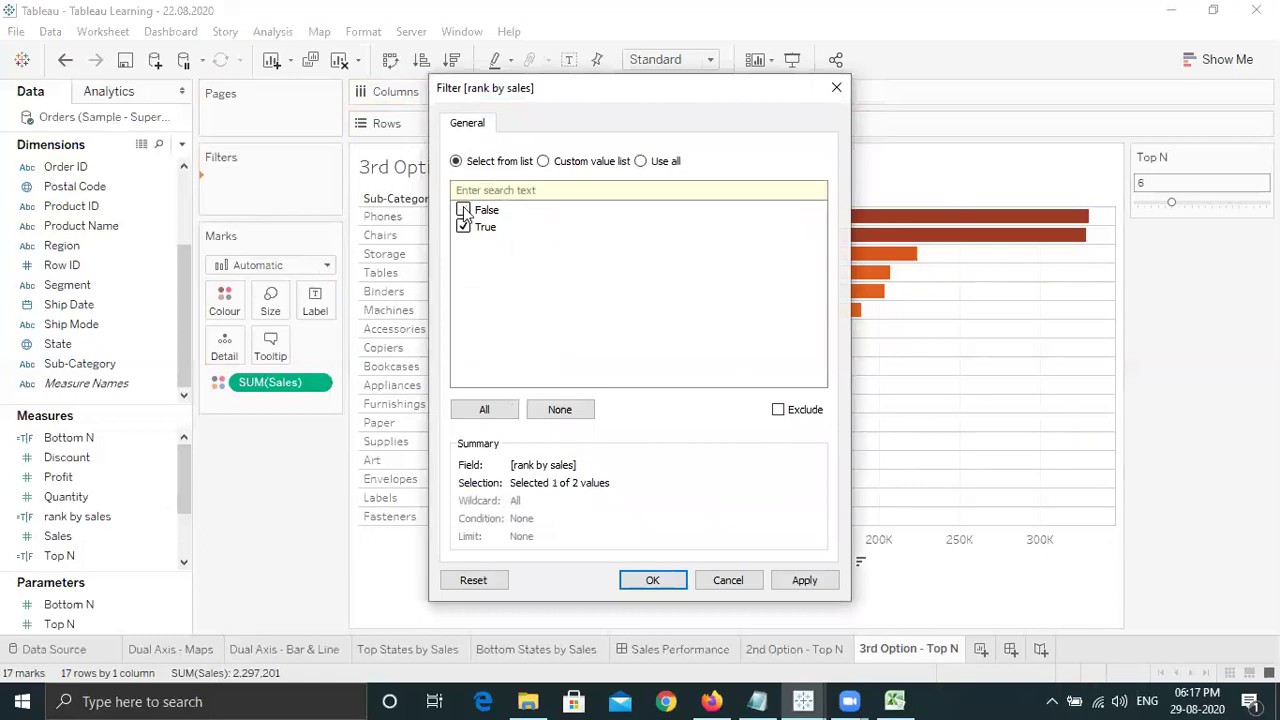
pyautogui.moveTo(596, 92); pyautogui.dragTo(871, 70)
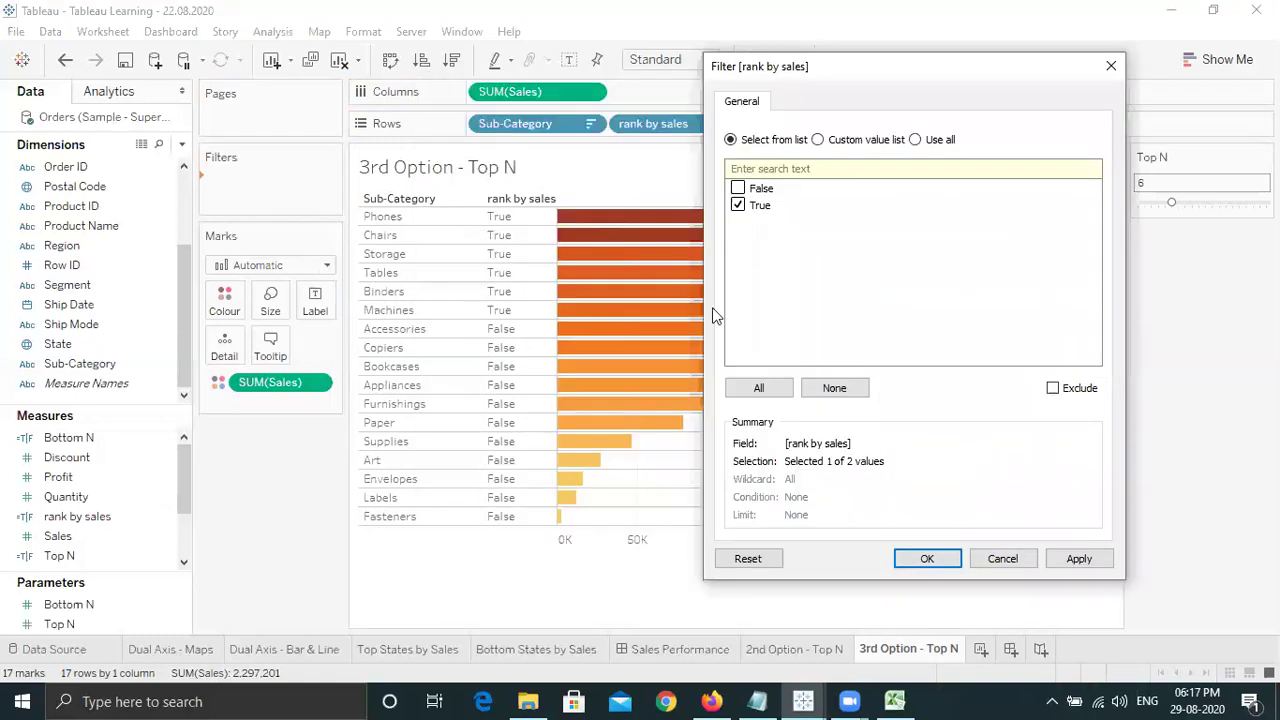
pyautogui.click(926, 557)
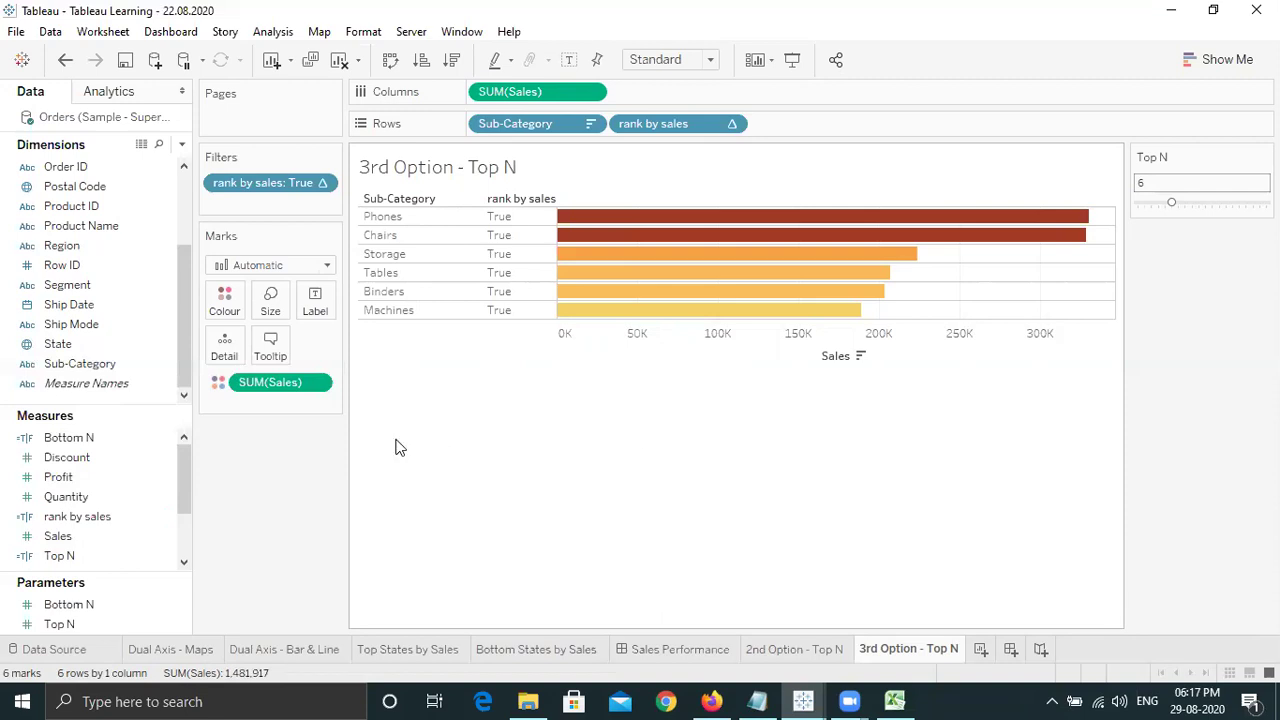
# Review the rank by sales formula and its comparison with the Top N parameter in the calculation editor.
pyautogui.rightClick(165, 520)
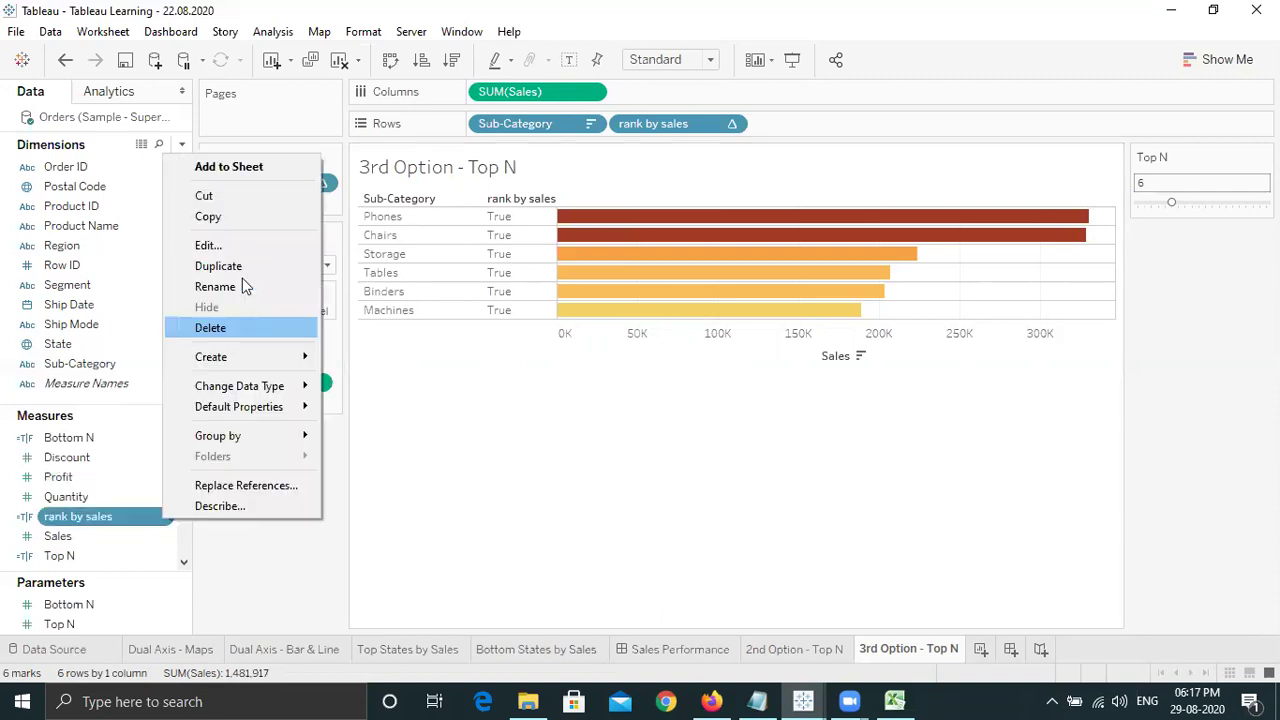
pyautogui.press('Escape')
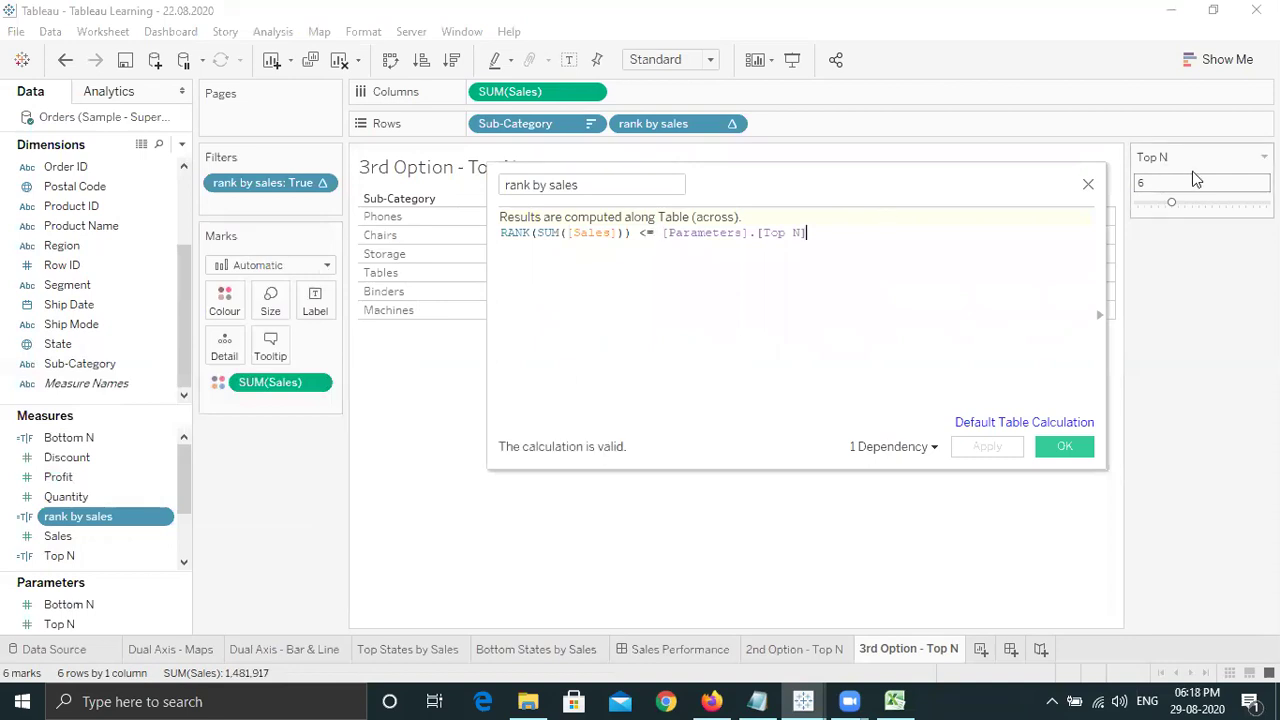
pyautogui.moveTo(808, 234)
pyautogui.mouseDown()
pyautogui.moveTo(666, 235)
pyautogui.moveTo(816, 238)
pyautogui.mouseUp()
pyautogui.click(562, 203)
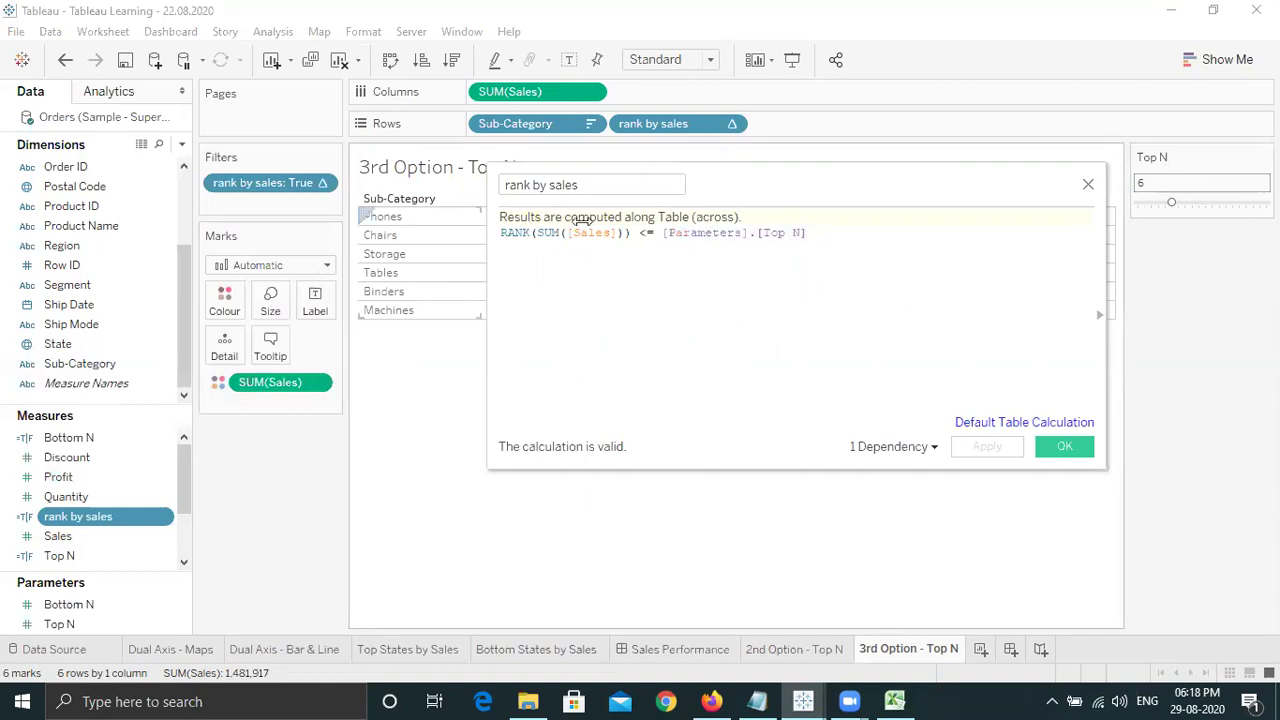
pyautogui.moveTo(749, 189); pyautogui.dragTo(863, 166)
pyautogui.click(751, 214)
pyautogui.hotkey('shift', 'End')
pyautogui.press('End')
pyautogui.click(1203, 165)
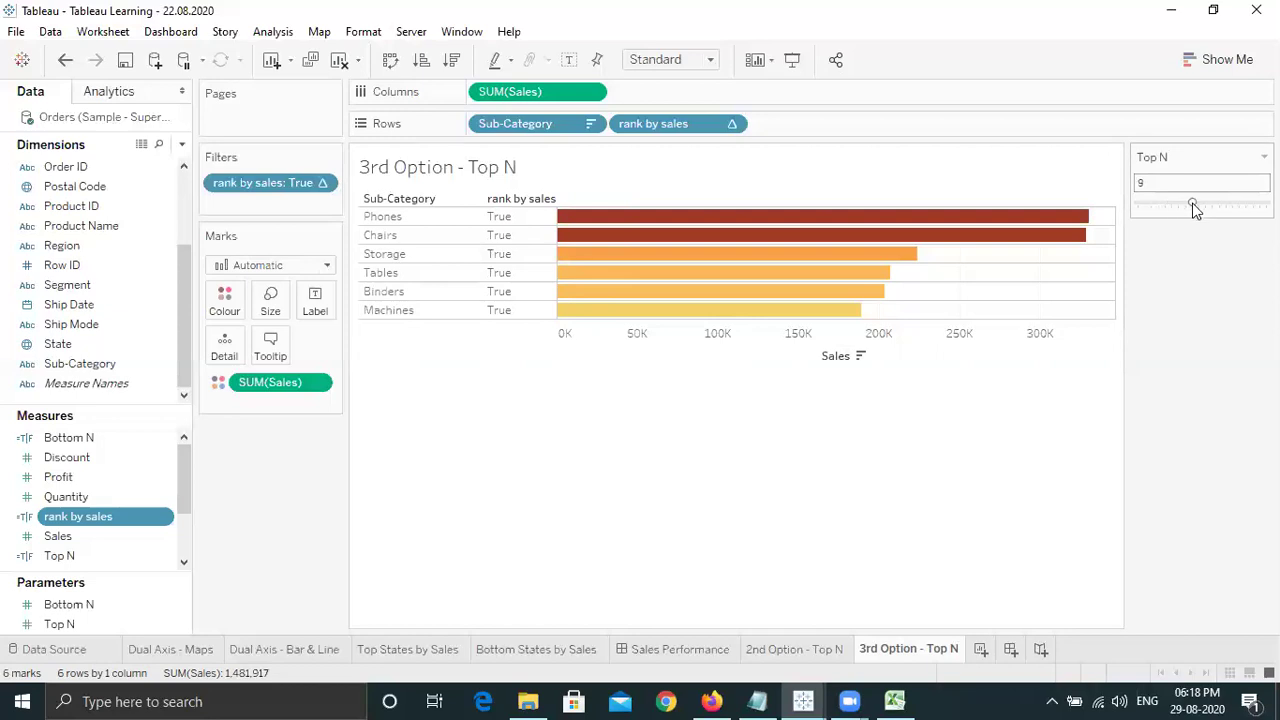
# Set the Top N parameter to 5 to test the filtered chart.
pyautogui.moveTo(1203, 205); pyautogui.dragTo(1161, 206)
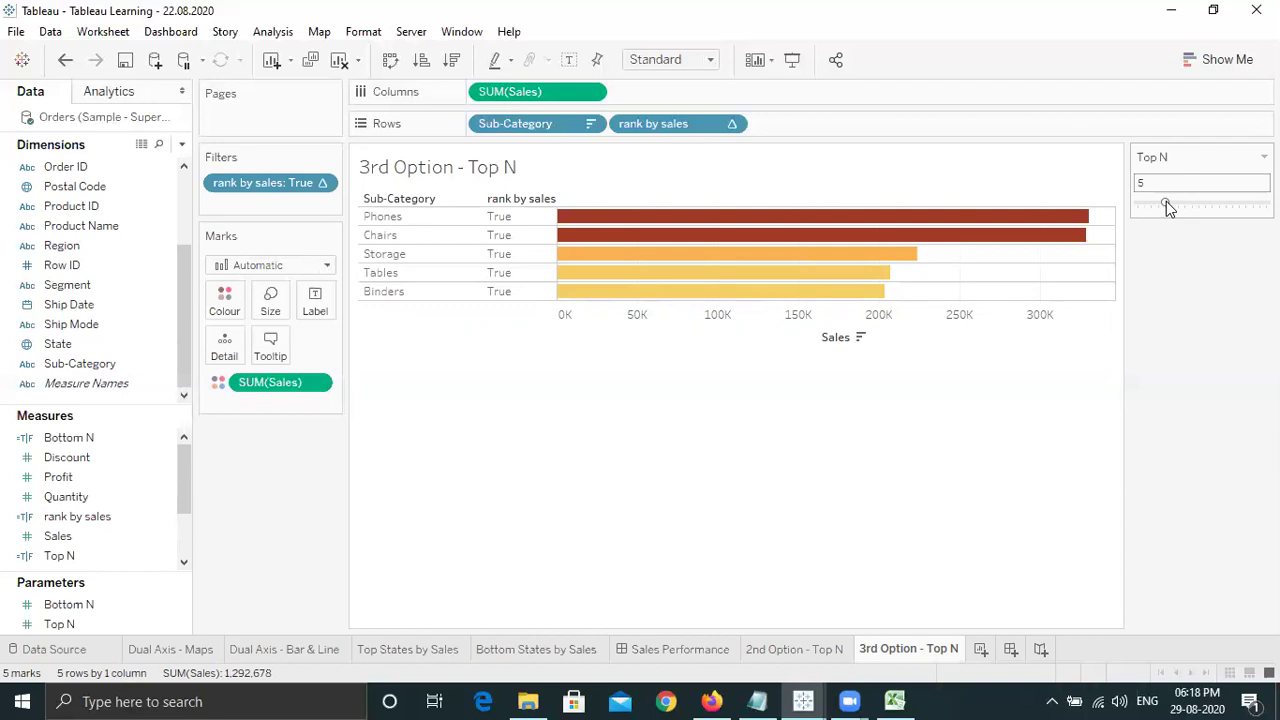
# Switch to Excel and create a new workbook with the headers Marks, Index and Rank in A1:C1.
pyautogui.click(895, 699)
pyautogui.hotkey('ctrl', 'n')
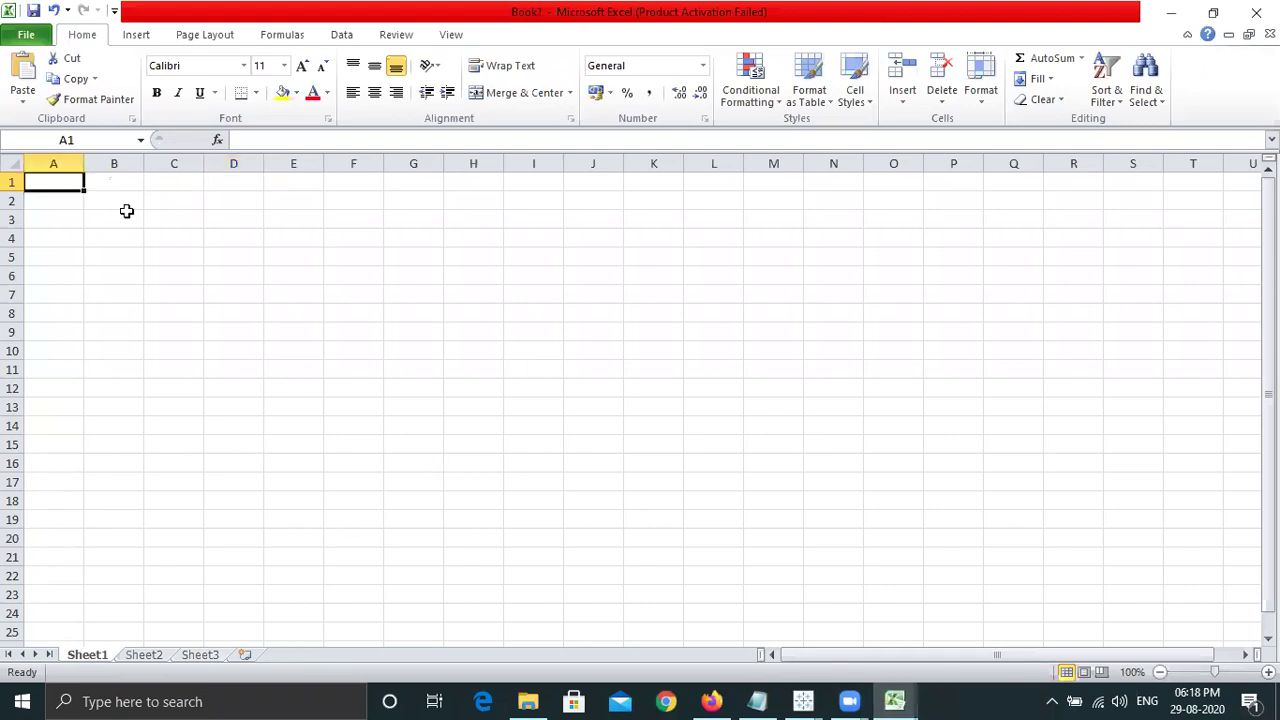
pyautogui.write('Index')
pyautogui.press('Tab')
pyautogui.write('Rank')
pyautogui.press('Return')
pyautogui.press('Up')
pyautogui.hotkey('ctrl', 'space')
pyautogui.hotkey('ctrl', 'shift', '+')
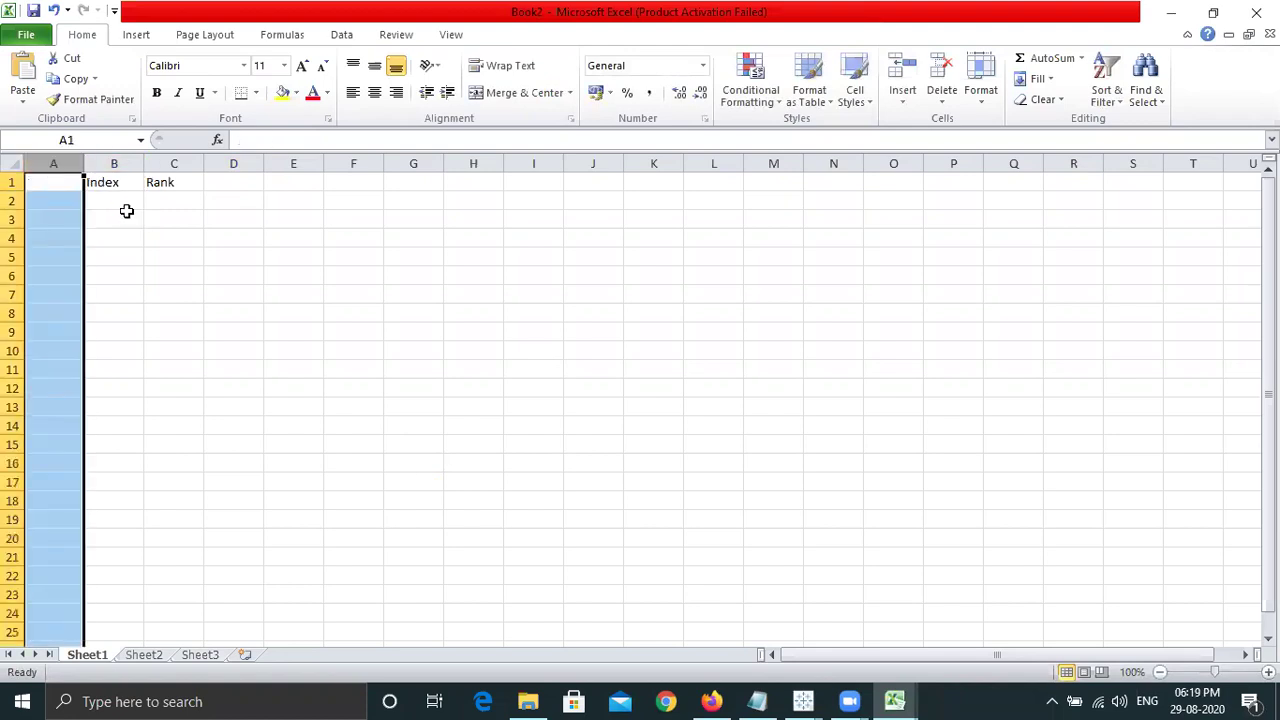
pyautogui.press('Up')
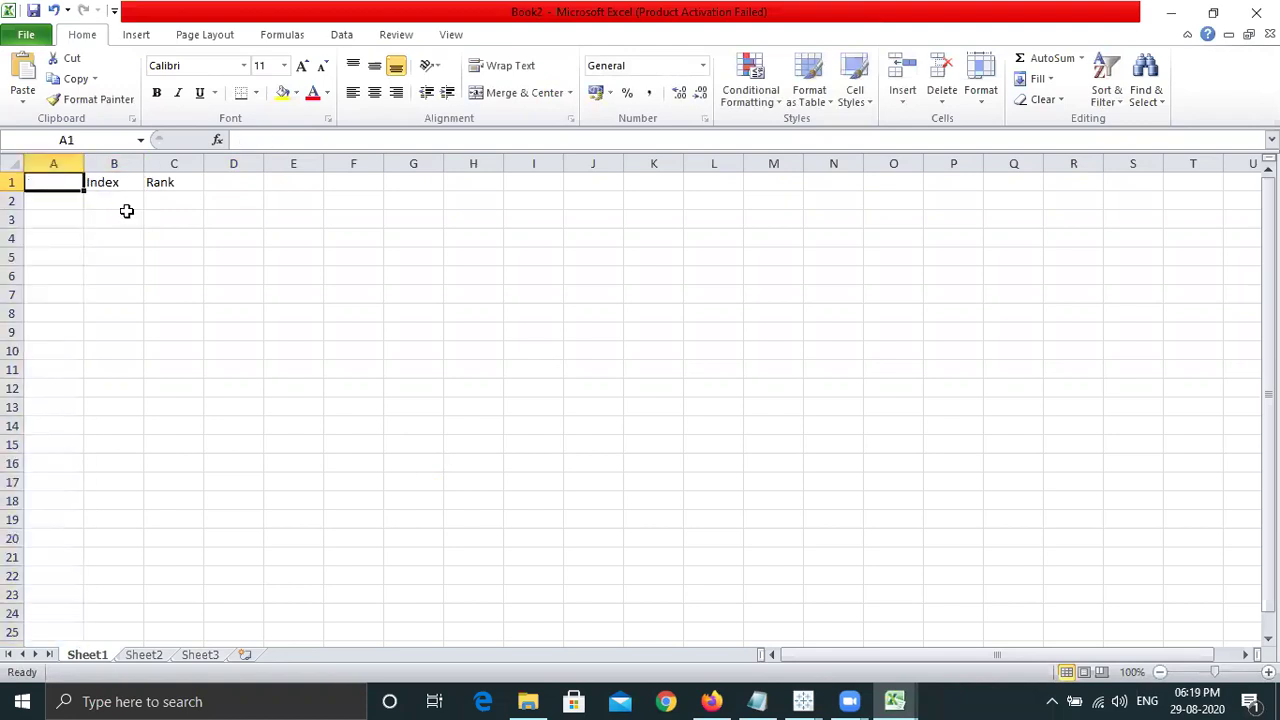
pyautogui.write('Marks')
pyautogui.press('Return')
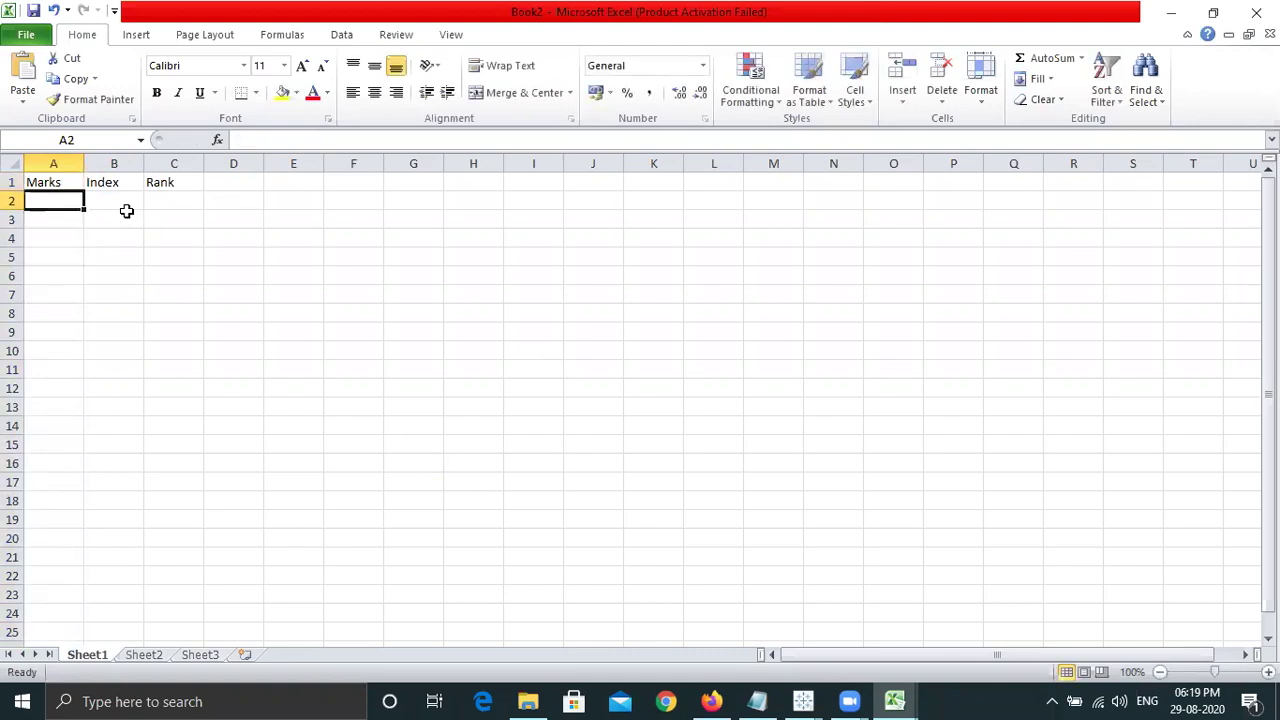
# Enter the marks 10, 20, 40, 5 and 7 in cells A2:A6.
pyautogui.write('10')
pyautogui.press('Return')
pyautogui.write('20')
pyautogui.press('Return')
pyautogui.write('40')
pyautogui.press('Return')
pyautogui.write('5')
pyautogui.press('Return')
pyautogui.write('7')
pyautogui.press('Return')
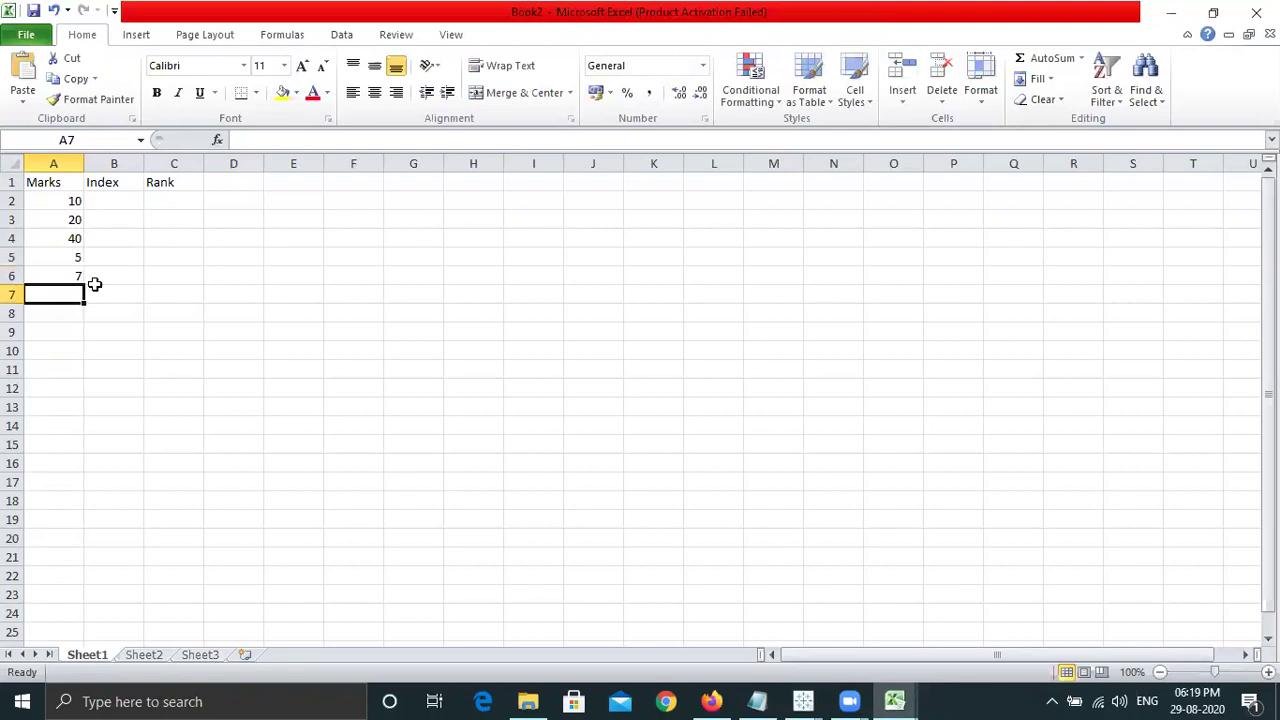
# Fill the Rank column in C2:C6 with 3, 2, 1, 5 and 4, ranking the highest mark first.
pyautogui.click(177, 200)
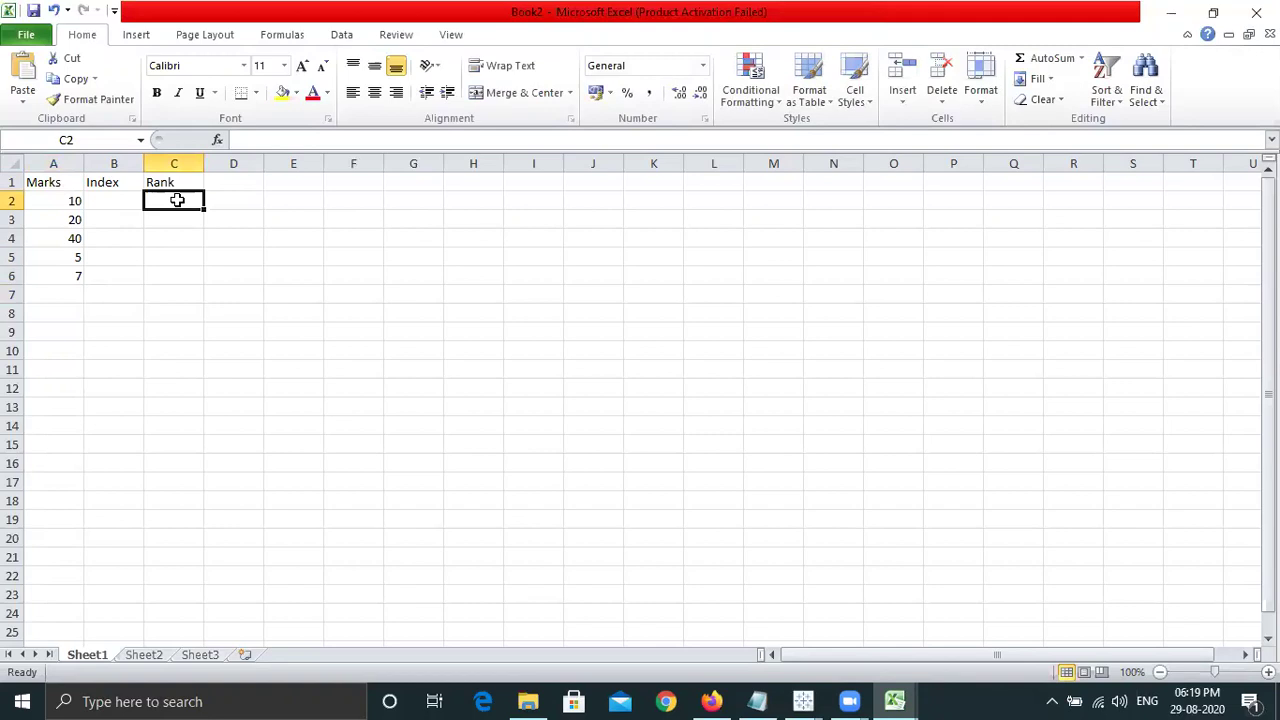
pyautogui.click(182, 238)
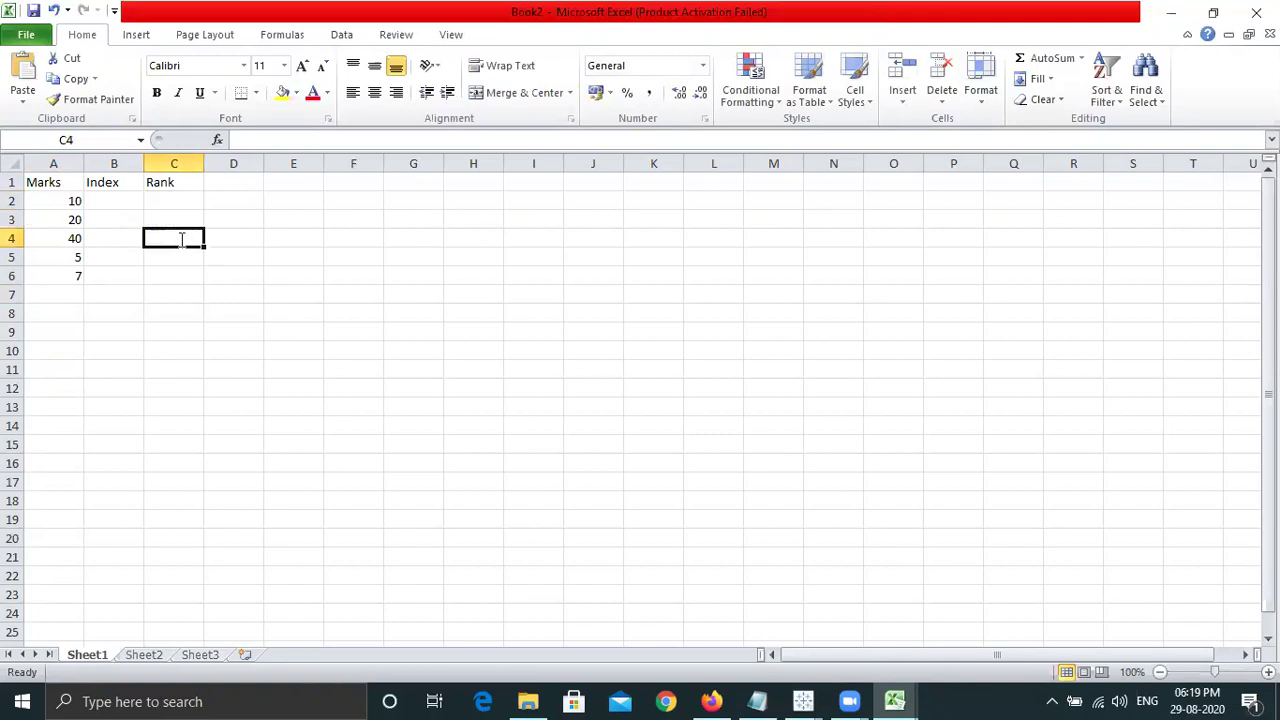
pyautogui.write('1')
pyautogui.press('Return')
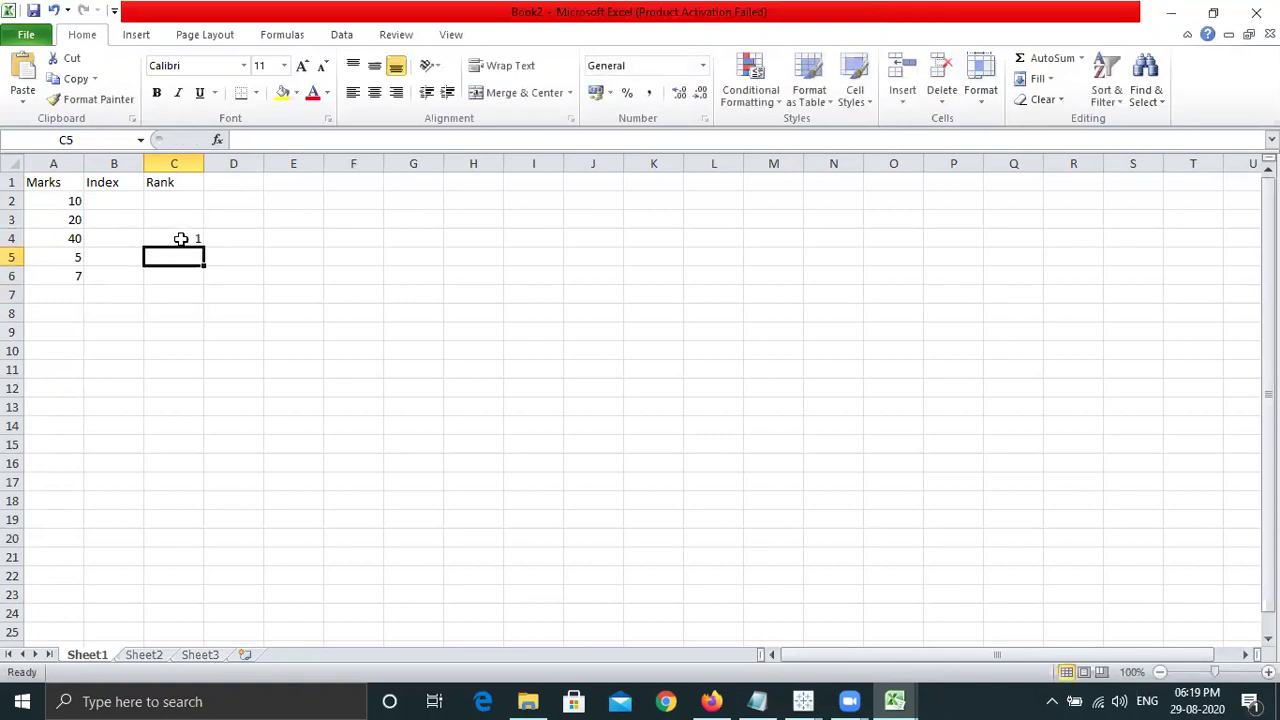
pyautogui.press('Up')
pyautogui.press('Up')
pyautogui.write('2')
pyautogui.press('Up')
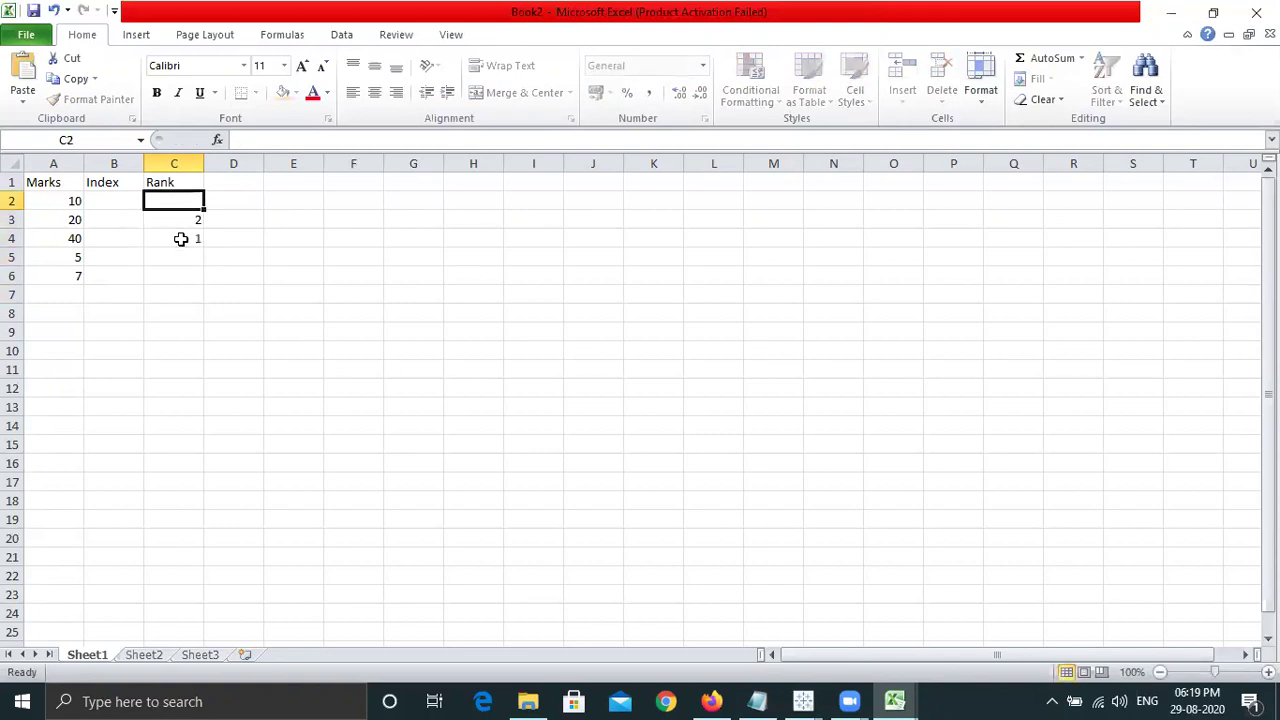
pyautogui.write('3')
pyautogui.press('Down')
pyautogui.press('Down')
pyautogui.press('Down')
pyautogui.press('Down')
pyautogui.write('4')
pyautogui.press('Up')
pyautogui.write('5')
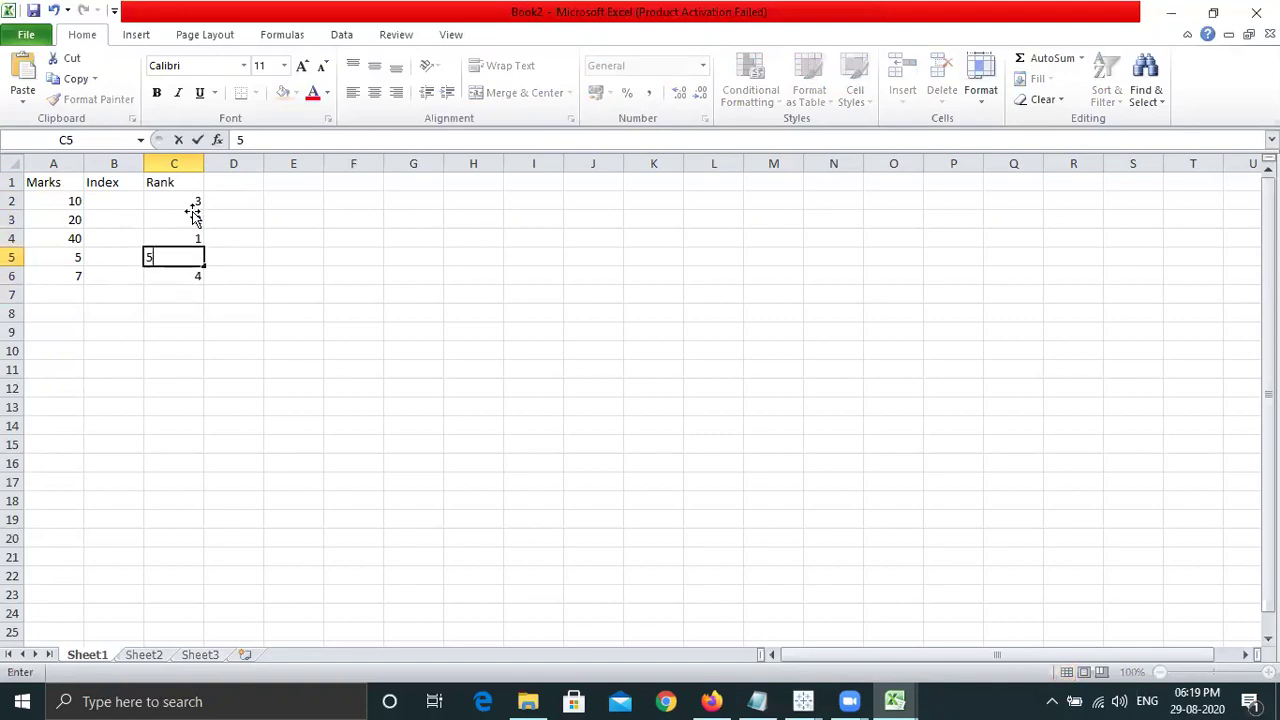
pyautogui.click(190, 213)
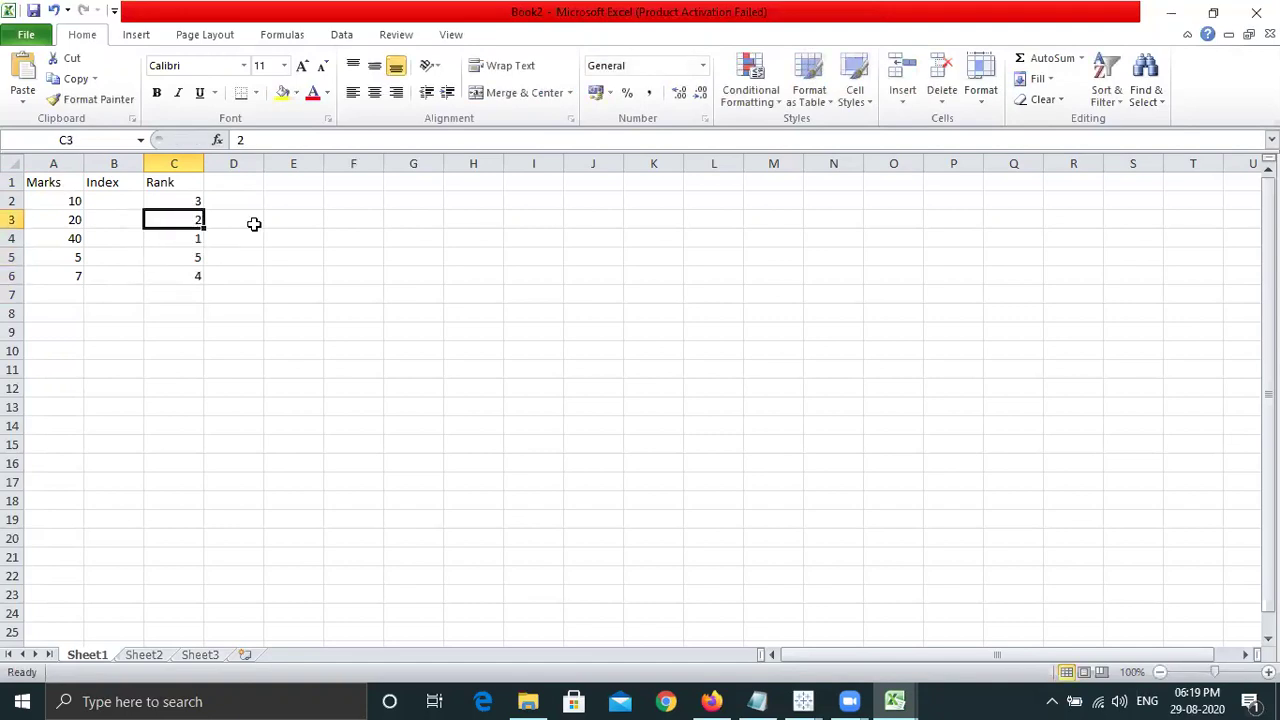
pyautogui.click(250, 237)
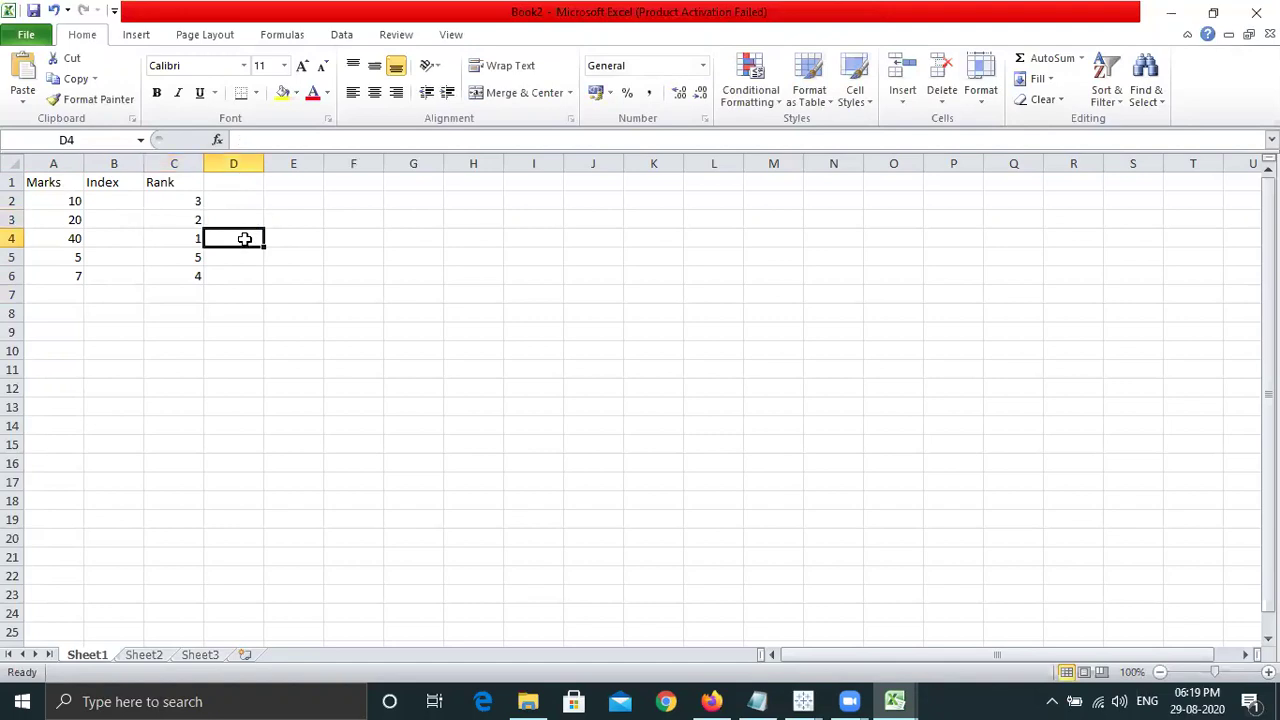
# Fill the Index column in B2:B6 with the sequence 1, 2, 3, 4 and 5.
pyautogui.click(127, 199)
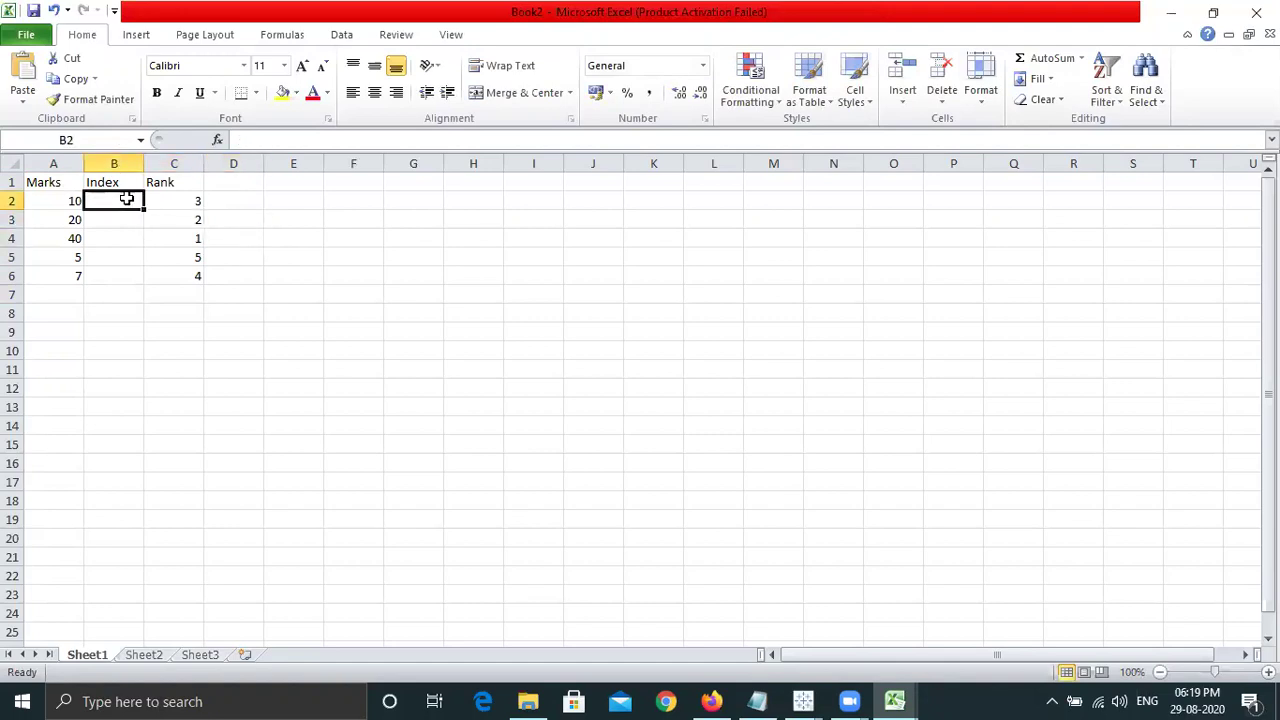
pyautogui.write('1 2 3 4 5')
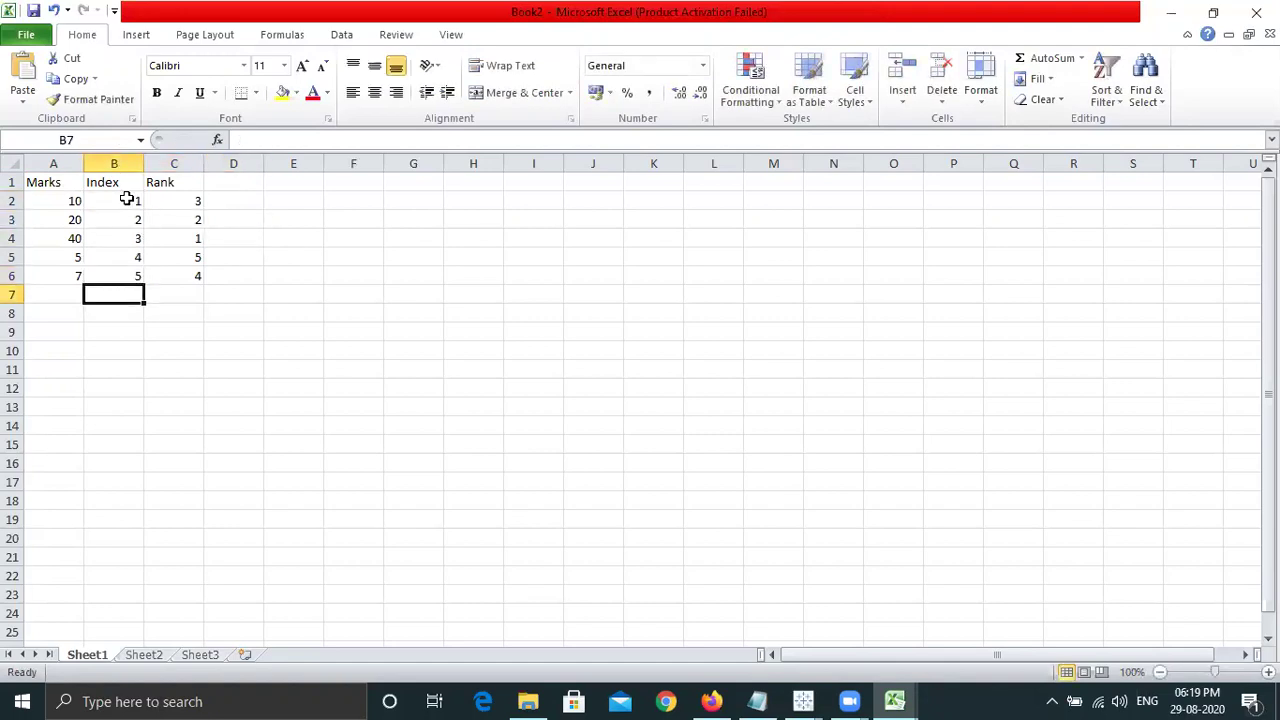
pyautogui.click(250, 198)
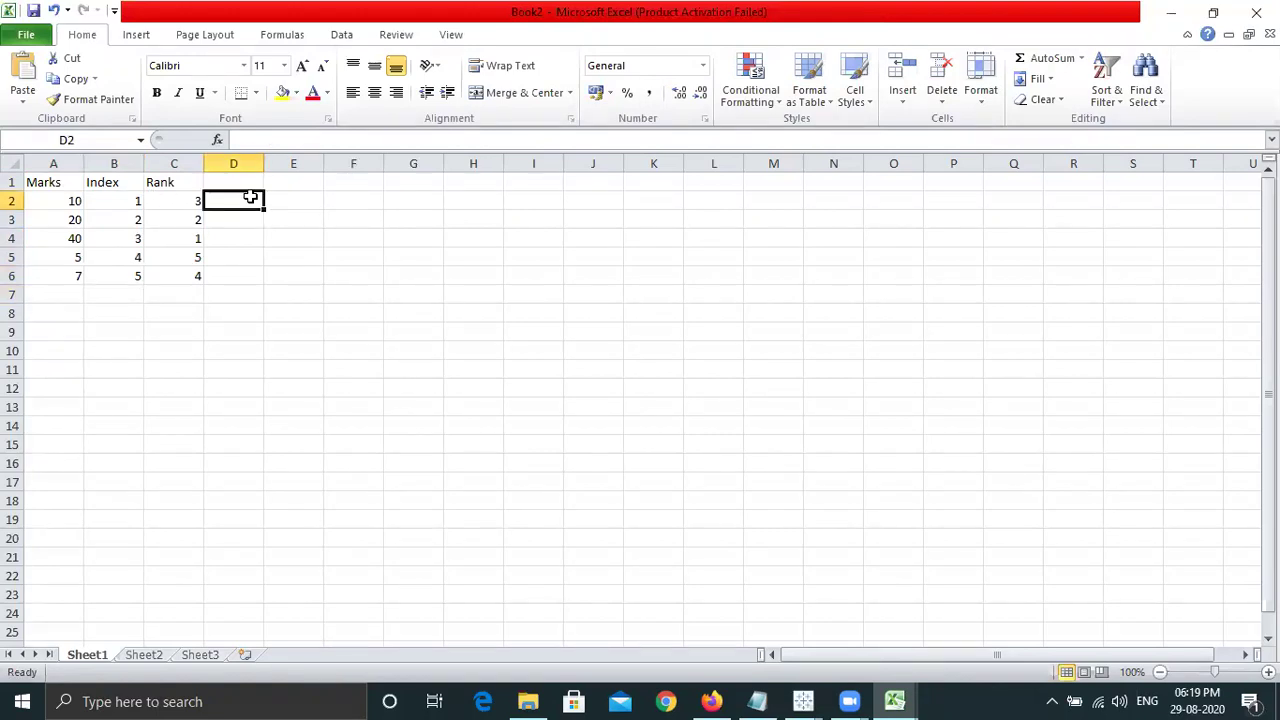
# Compare the individual marks in A2:A6 with their index values row by row.
pyautogui.click(115, 199)
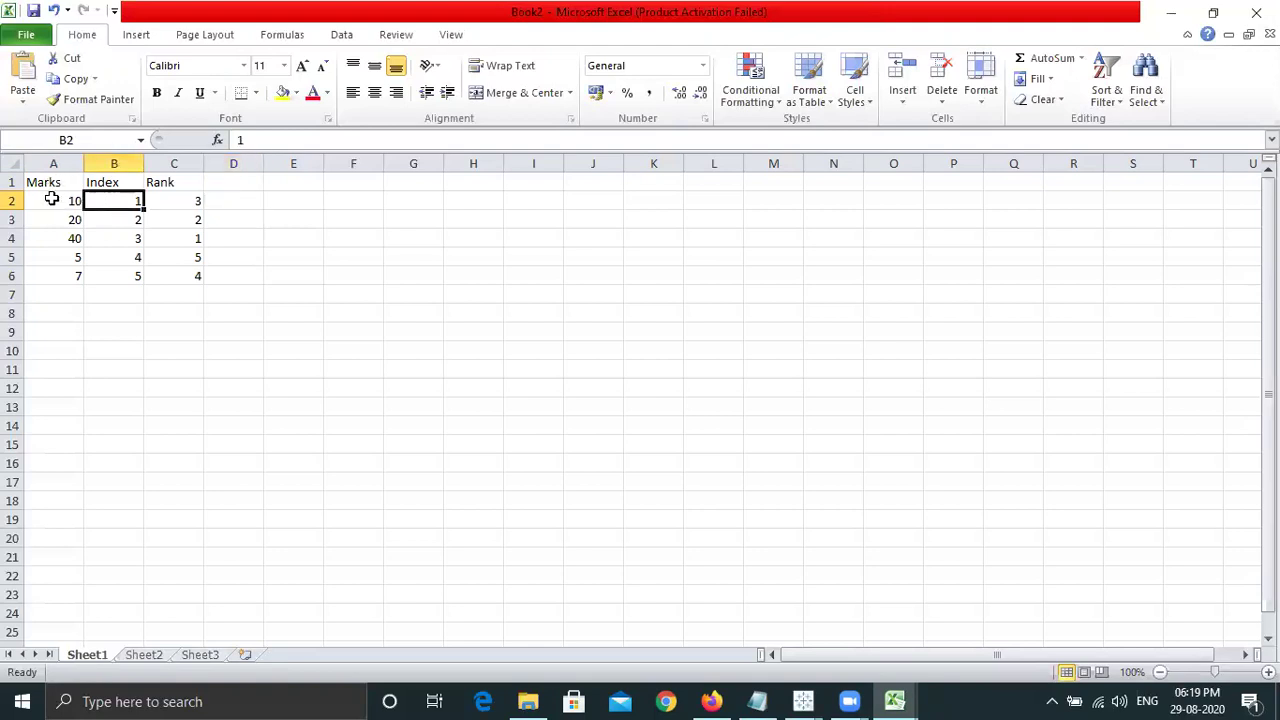
pyautogui.moveTo(49, 199); pyautogui.dragTo(47, 277)
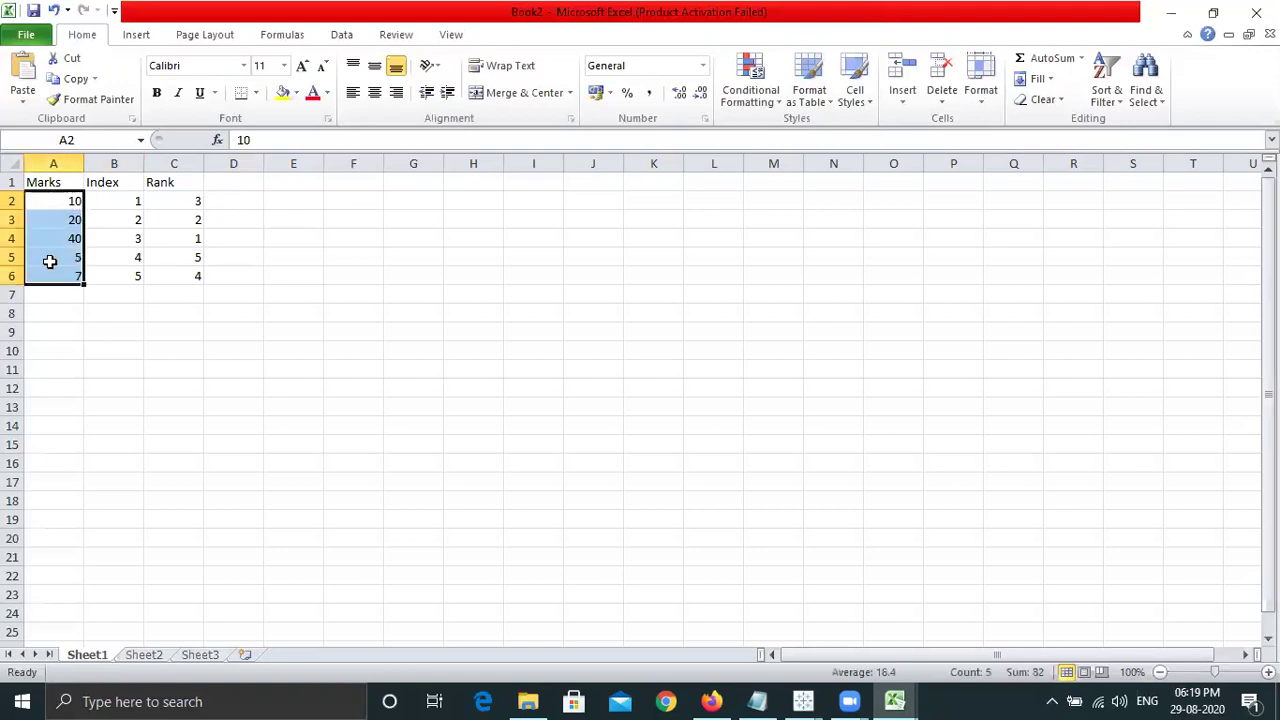
pyautogui.click(51, 259)
pyautogui.click(52, 199)
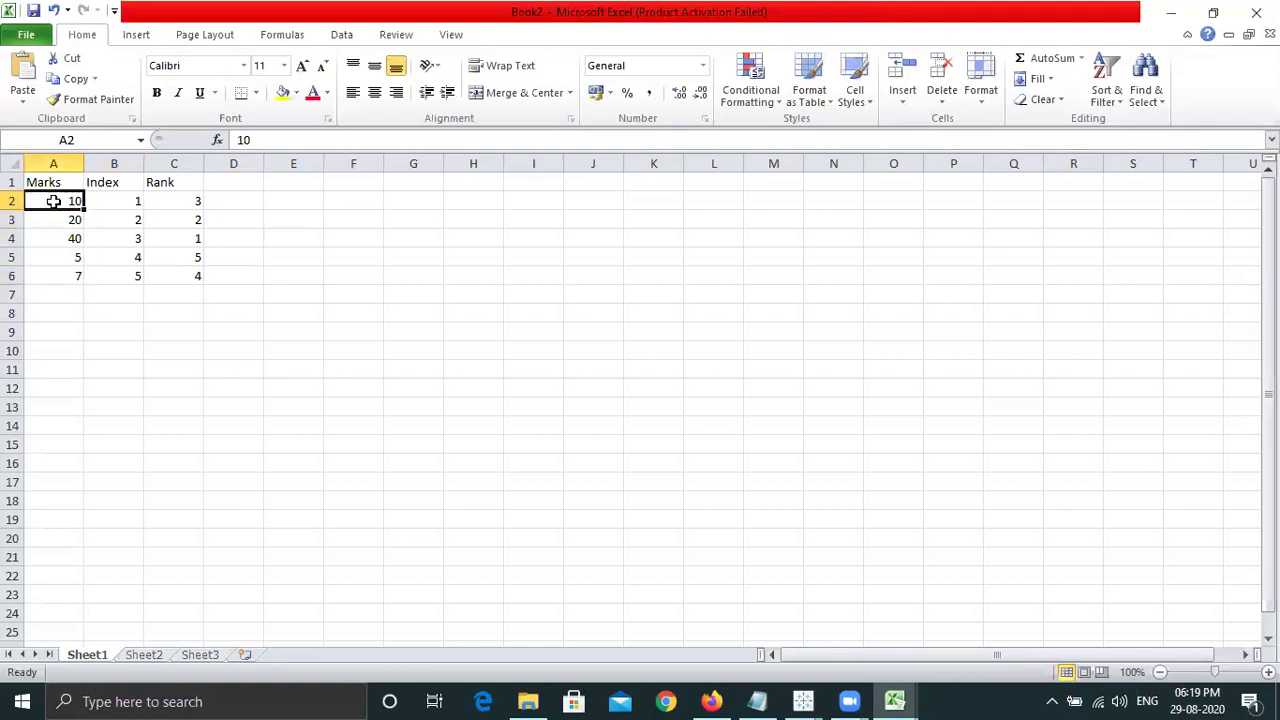
pyautogui.click(53, 216)
pyautogui.click(51, 239)
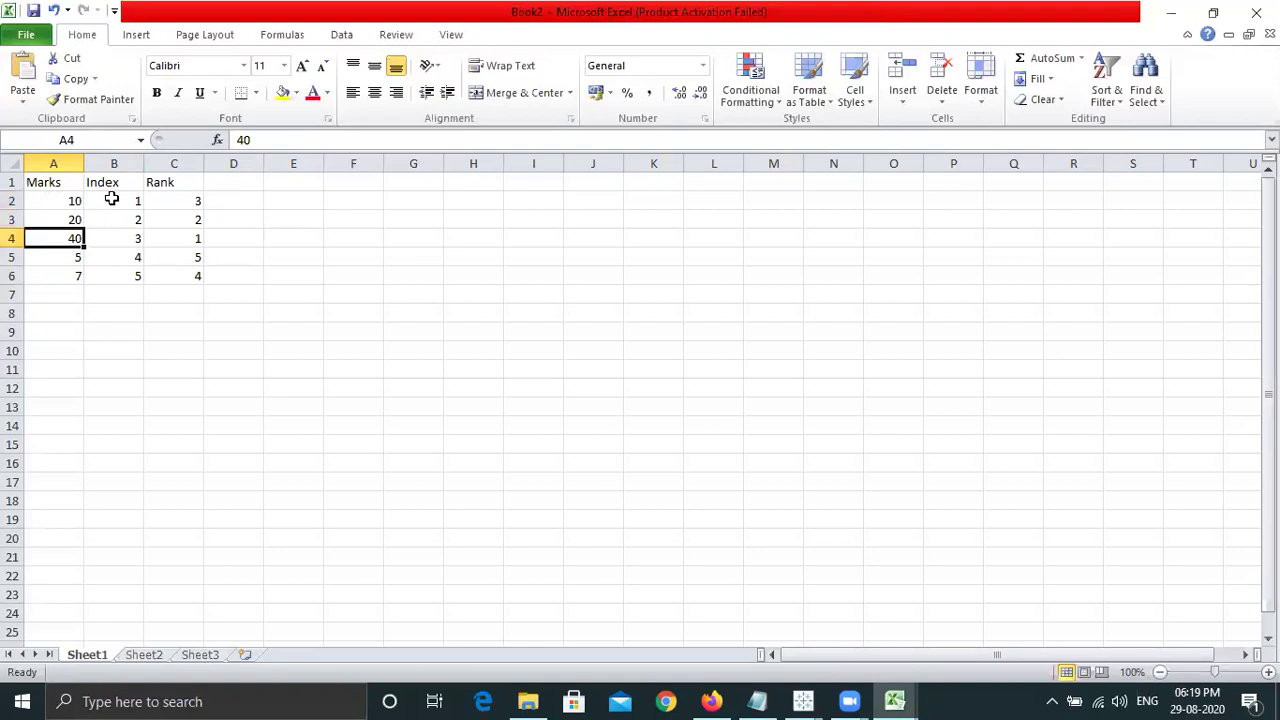
# Review the index values in B2:B6 of the Excel example, then switch back to Tableau.
pyautogui.moveTo(111, 199); pyautogui.dragTo(111, 274)
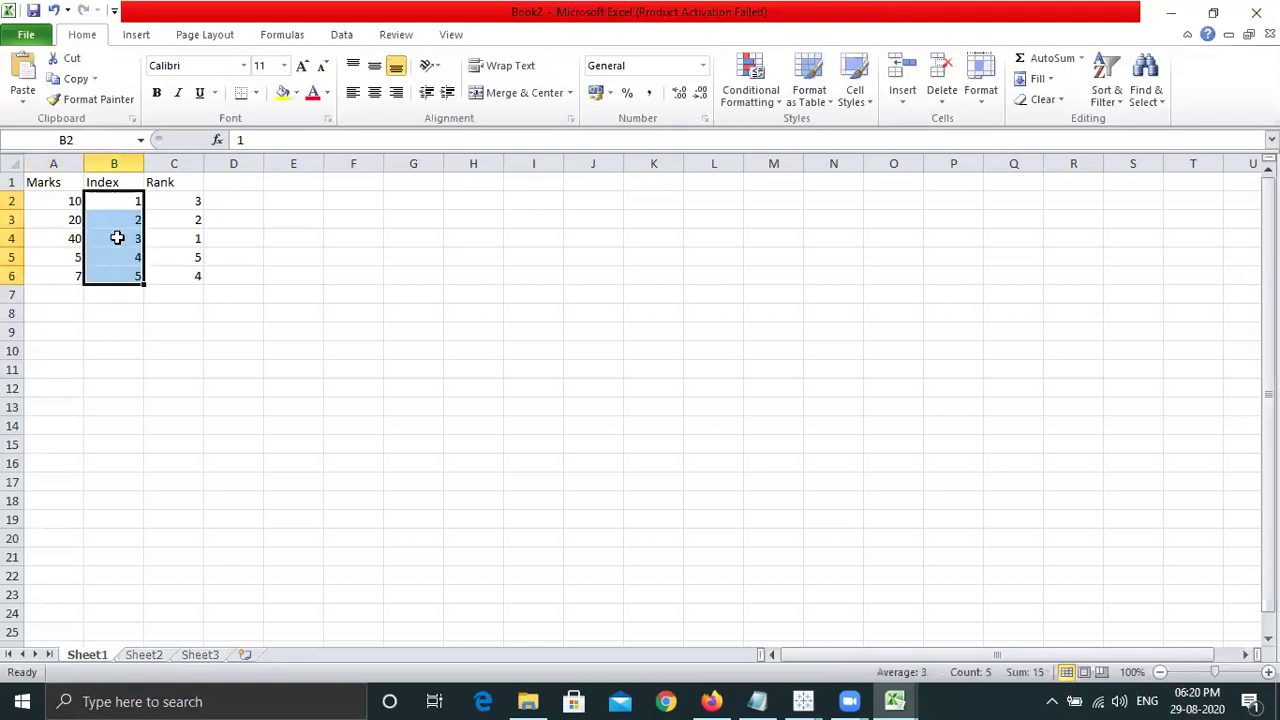
pyautogui.click(113, 237)
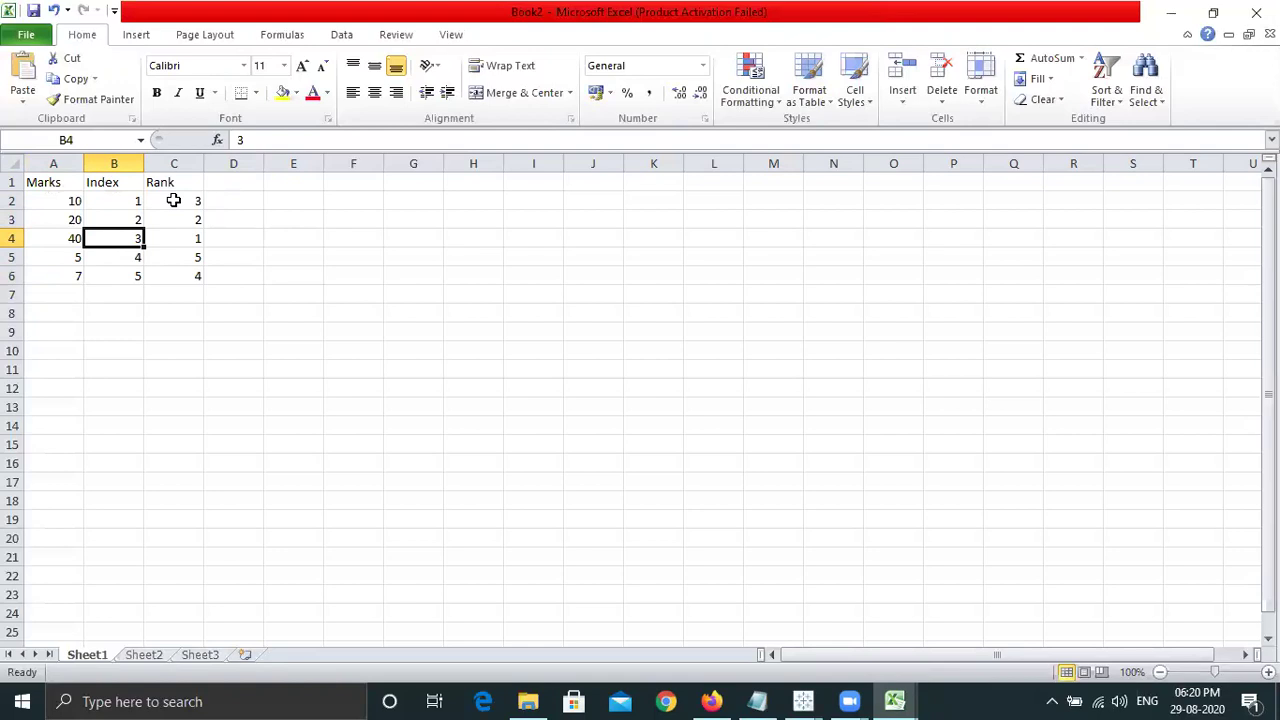
pyautogui.click(1176, 13)
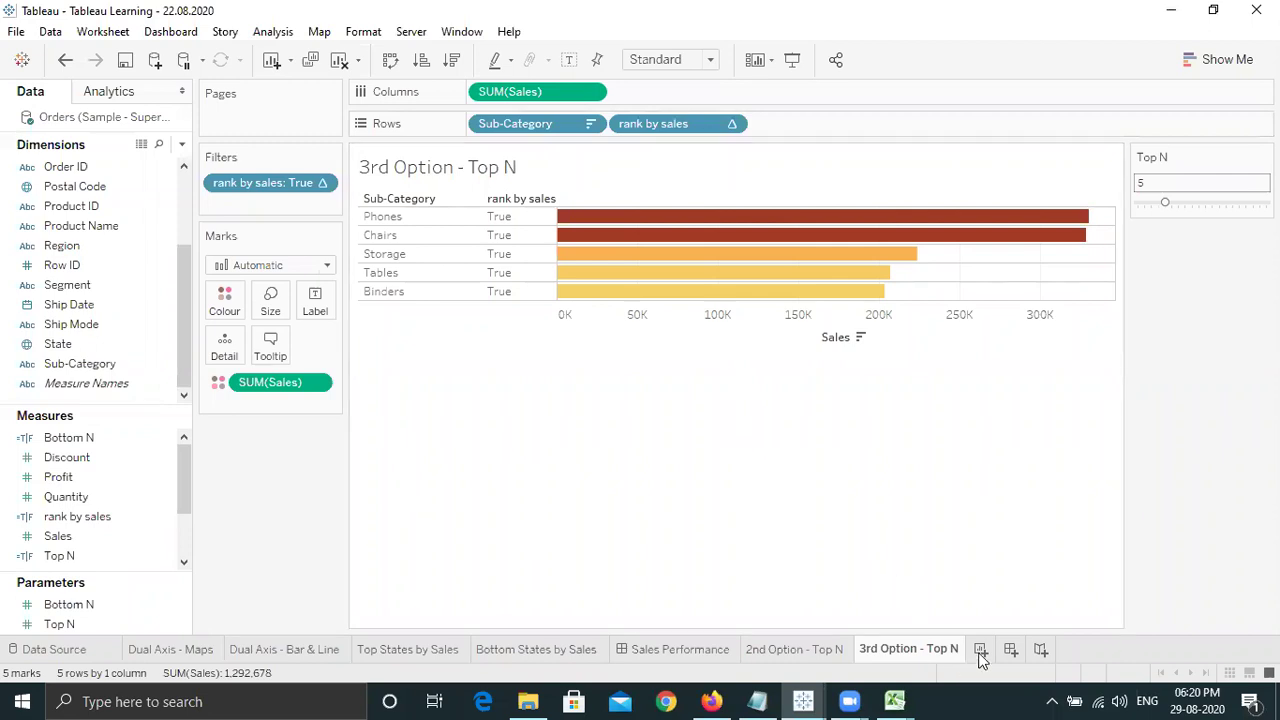
# Rename the "3rd Option - Top N" sheet as "3rd Option - Top N using Rank".
pyautogui.doubleClick(940, 650)
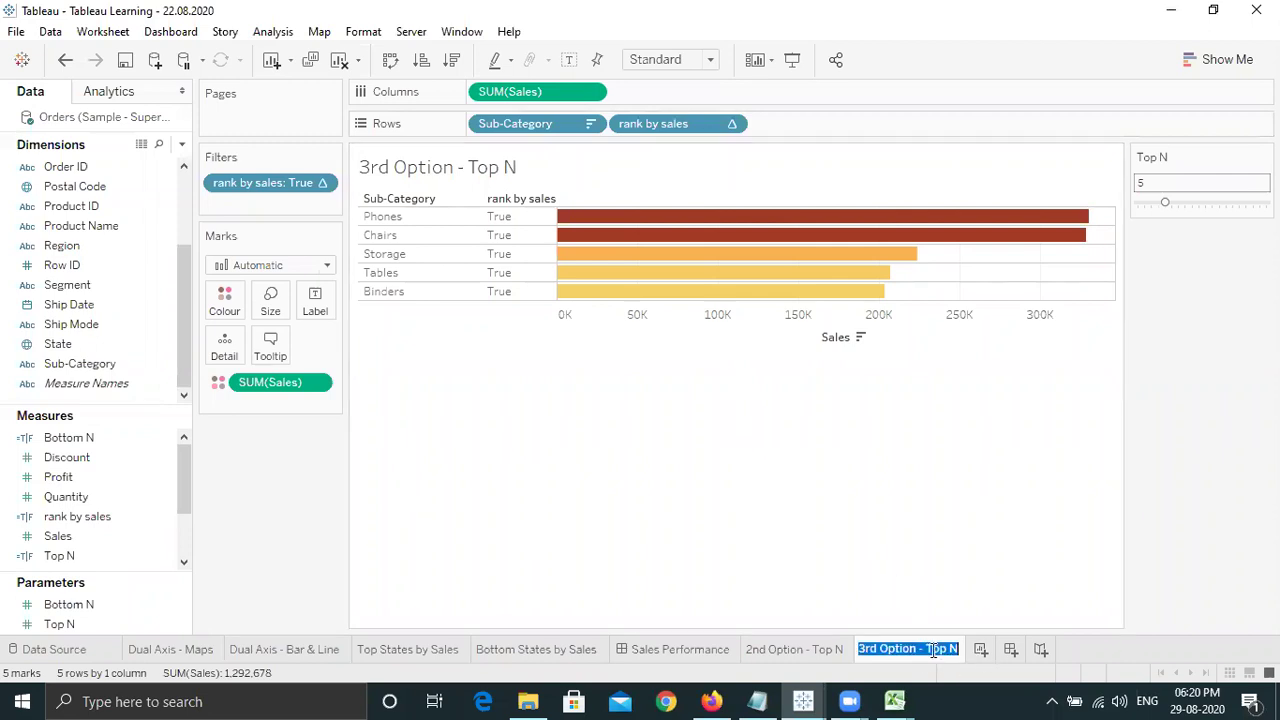
pyautogui.click(950, 650)
pyautogui.write('using Rank')
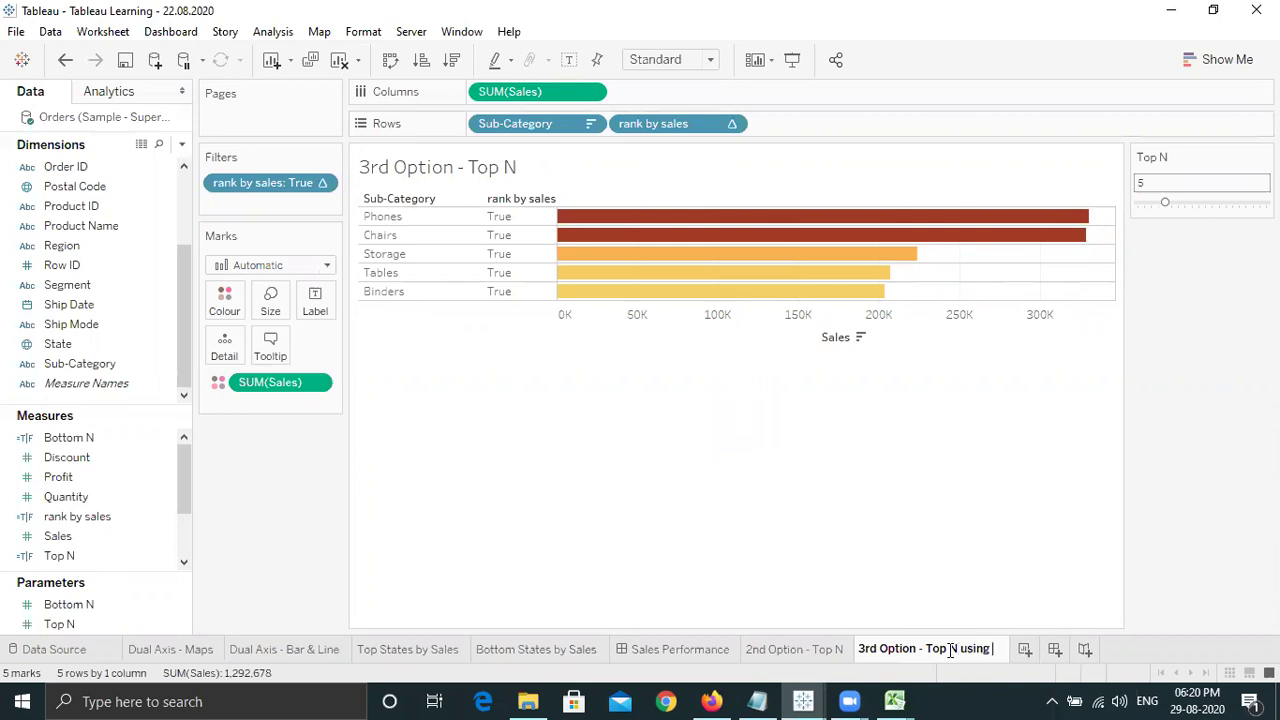
pyautogui.press('Return')
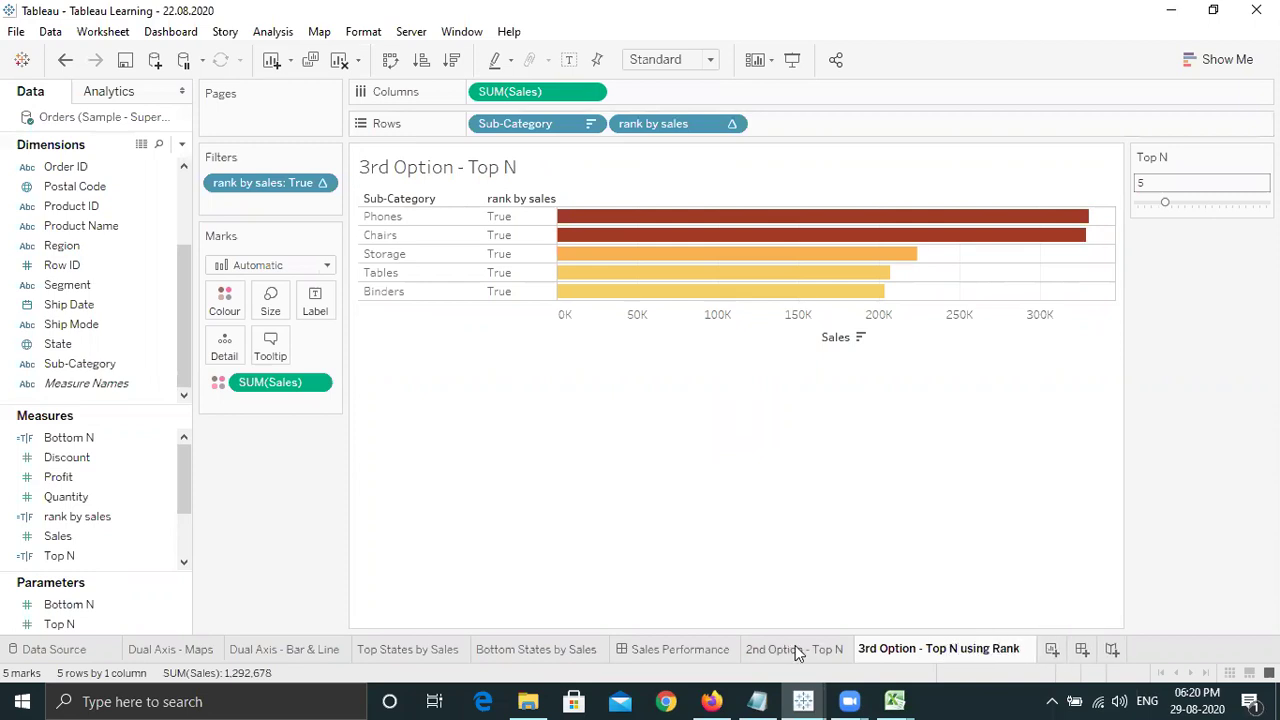
# Rename the "2nd Option - Top N" sheet as "2nd Option - Top N using Filters".
pyautogui.doubleClick(805, 649)
pyautogui.press('End')
pyautogui.write('usin')
pyautogui.write('Filters')
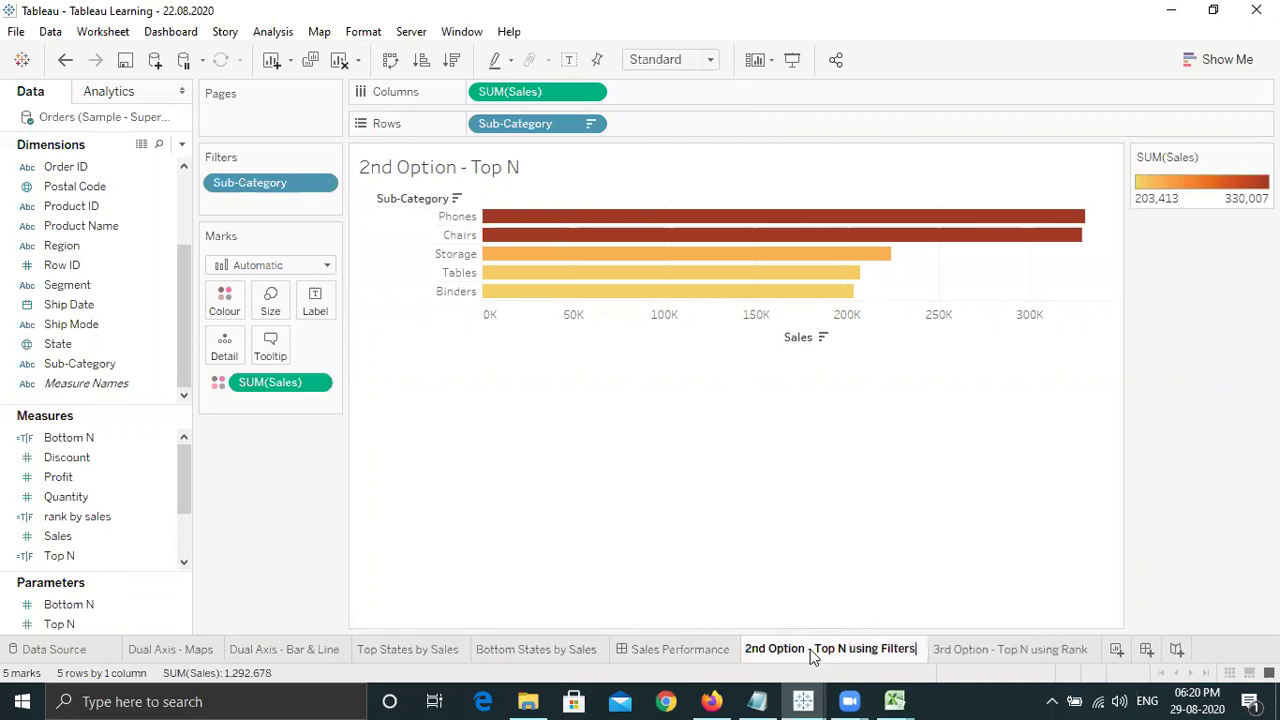
pyautogui.press('Return')
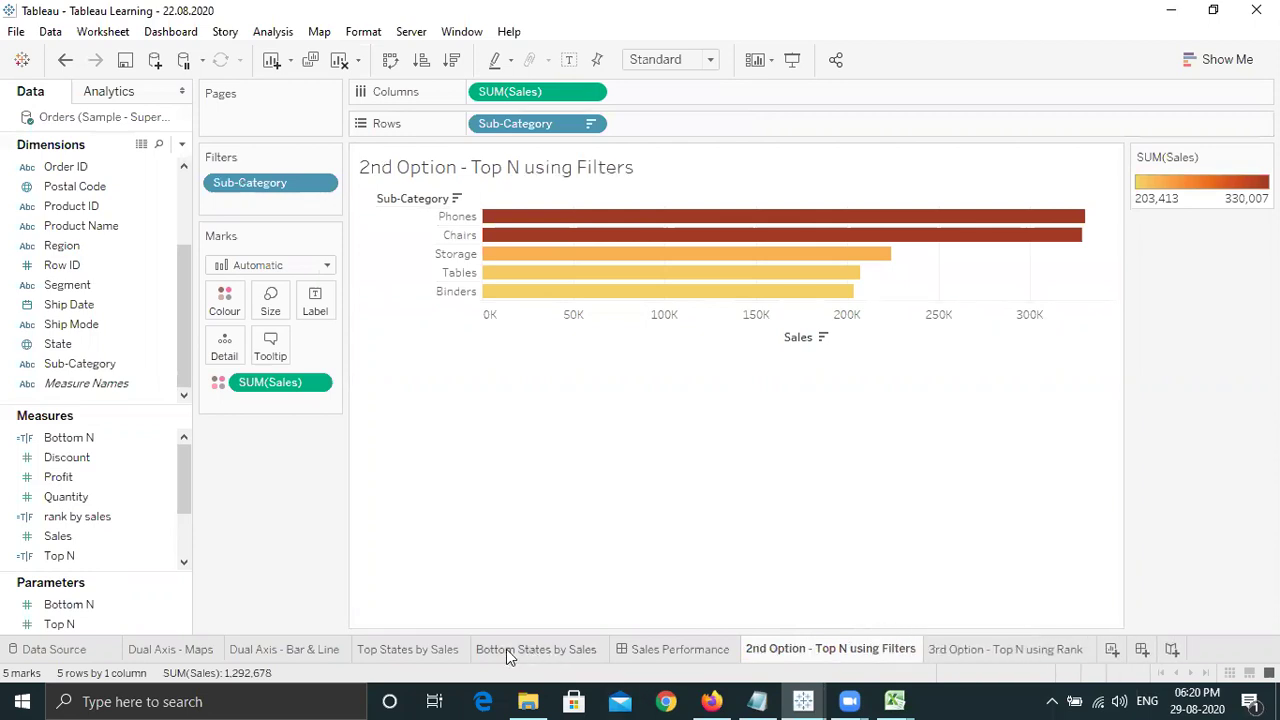
# Rename the "Top States by Sales" sheet as "Top States by Sales using Index".
pyautogui.click(412, 651)
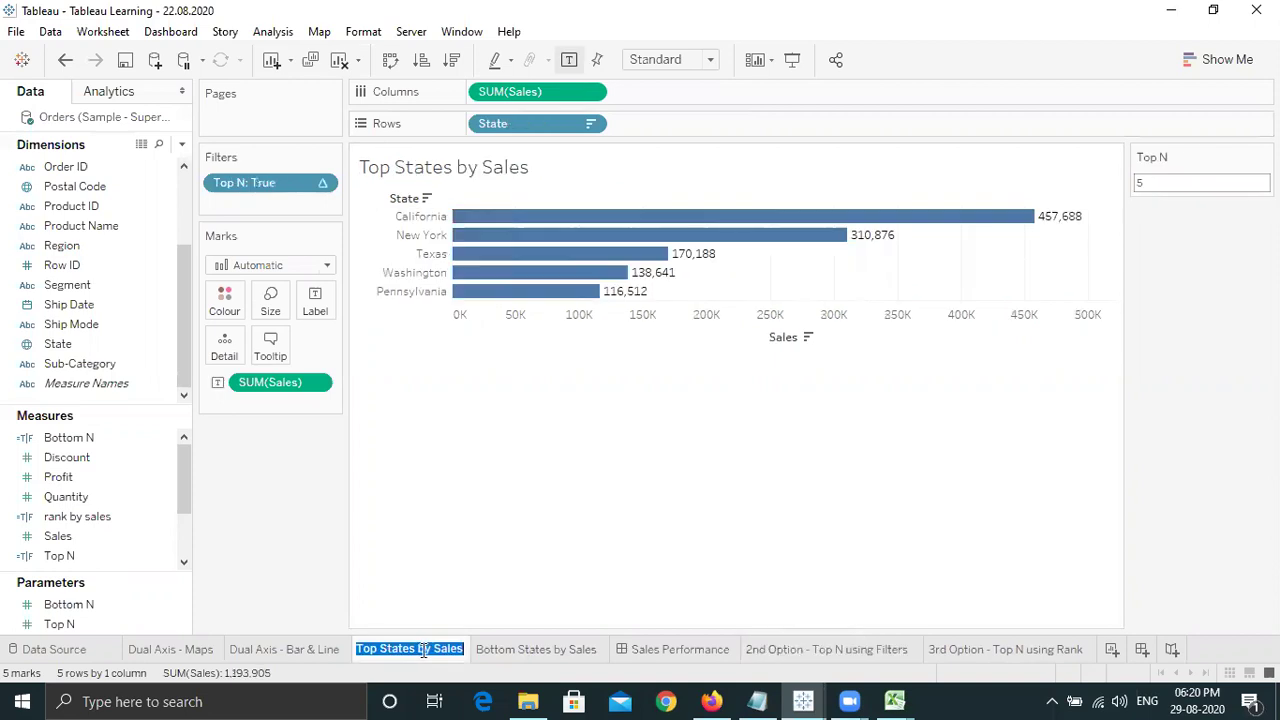
pyautogui.write('by Index')
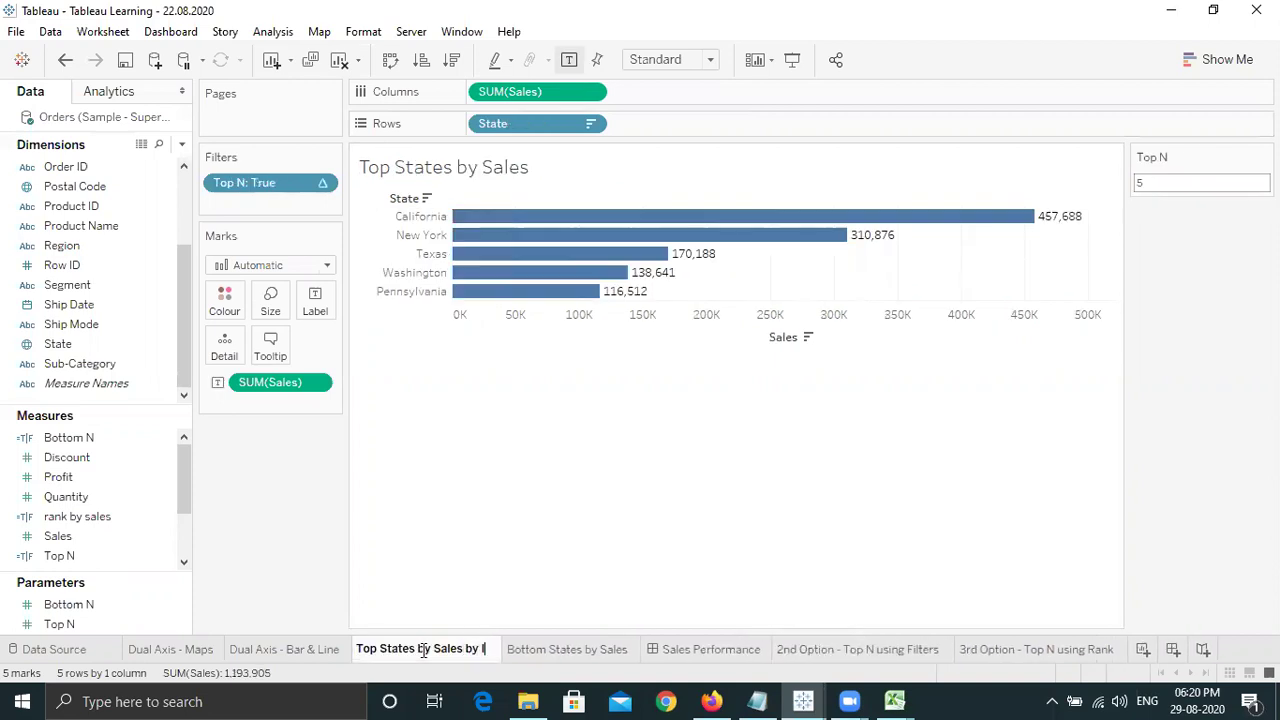
pyautogui.press('BackSpace')
pyautogui.press('BackSpace')
pyautogui.press('BackSpace')
pyautogui.press('BackSpace')
pyautogui.press('BackSpace')
pyautogui.press('BackSpace')
pyautogui.press('BackSpace')
pyautogui.press('BackSpace')
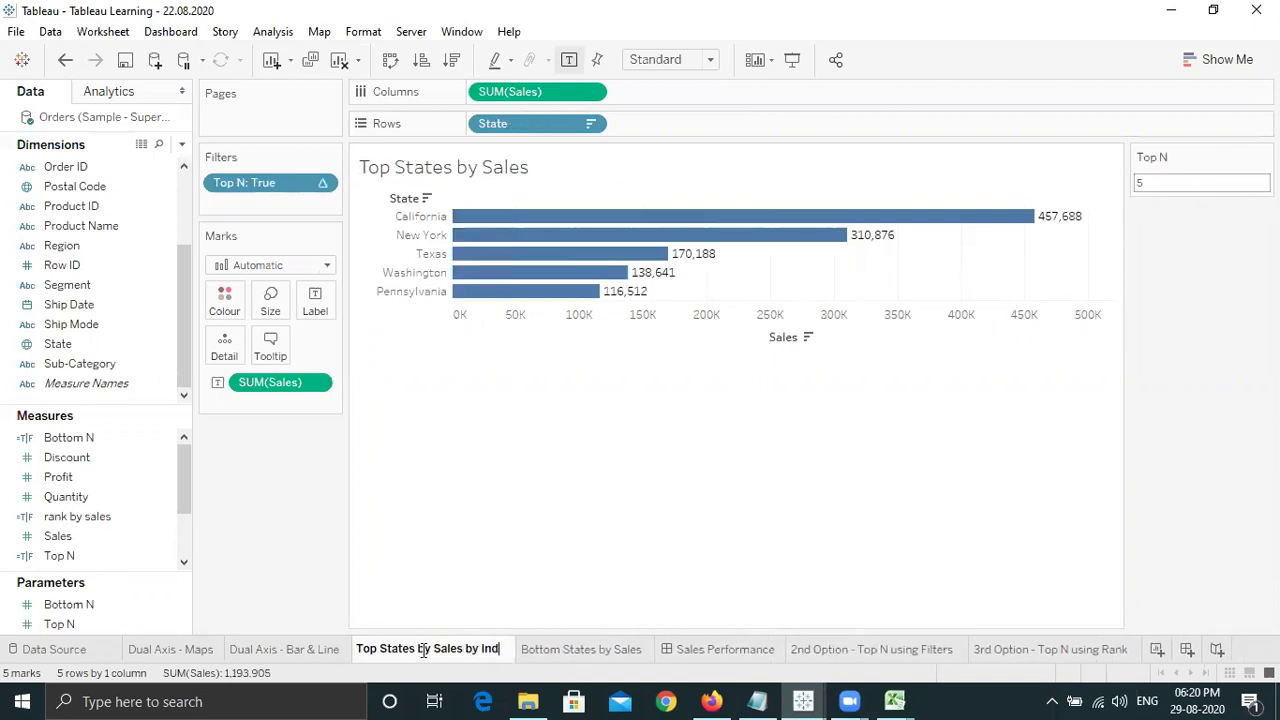
pyautogui.write('u')
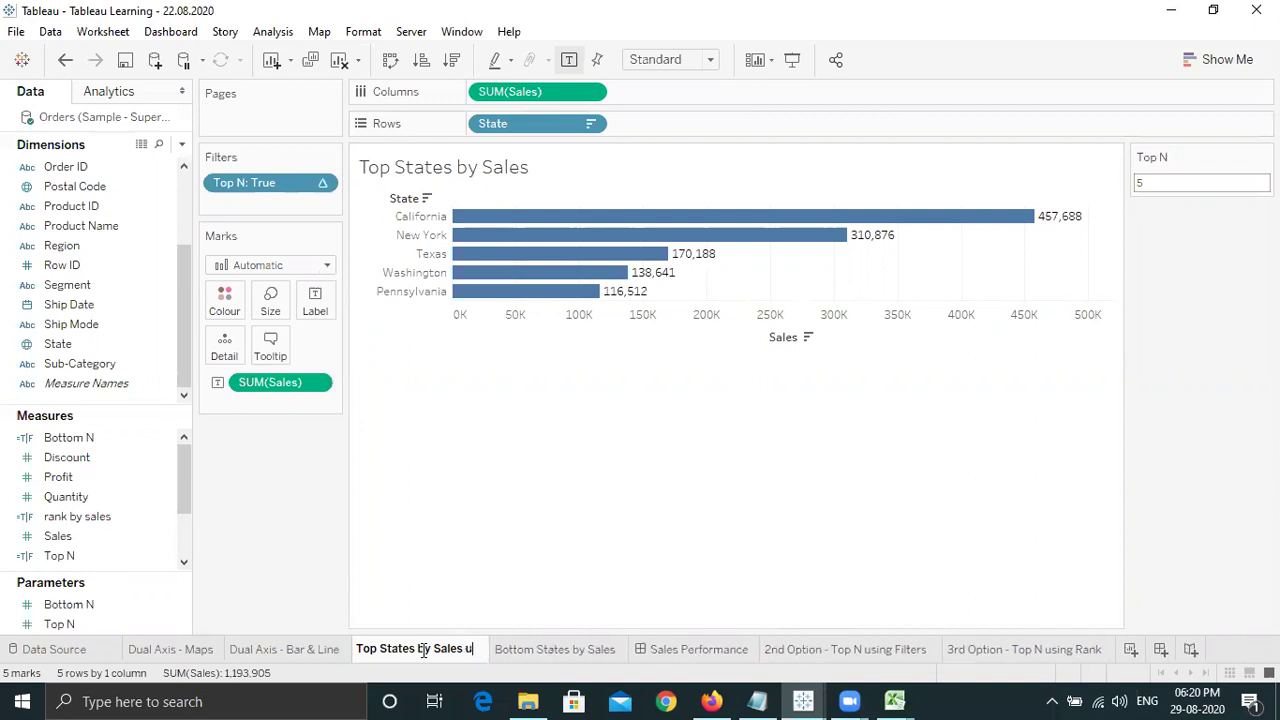
pyautogui.write('sing Index')
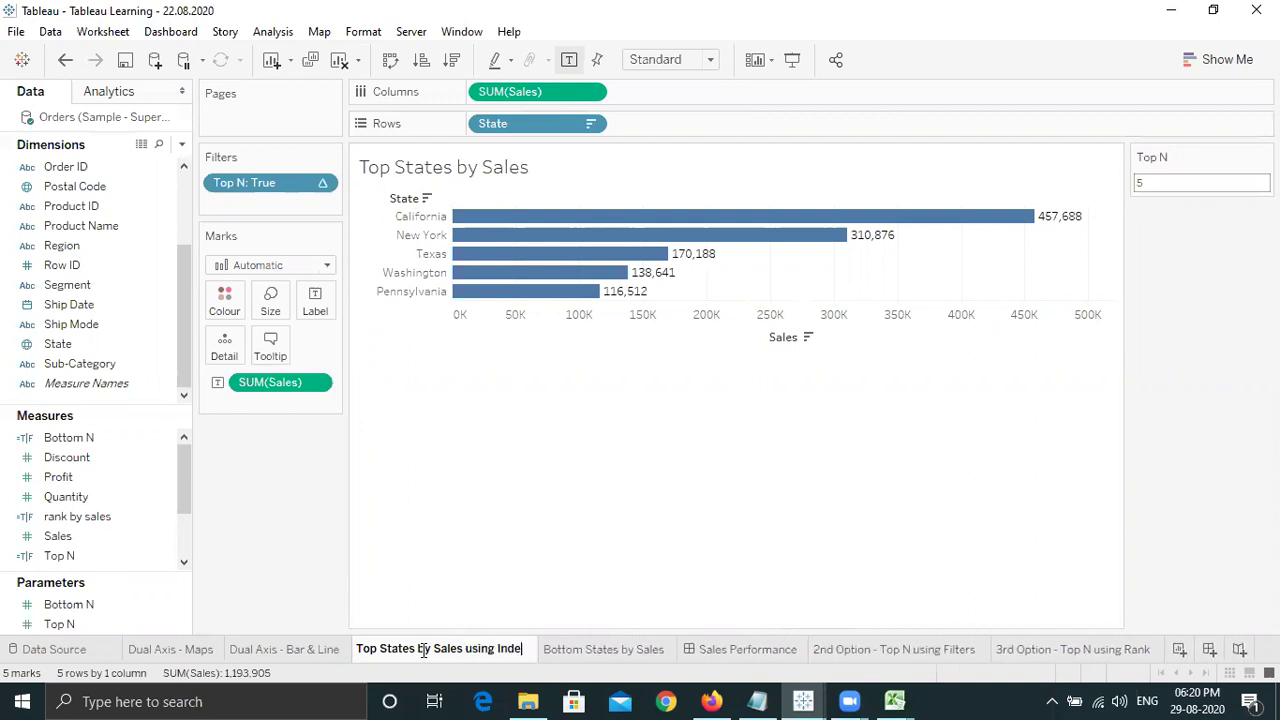
pyautogui.press('Return')
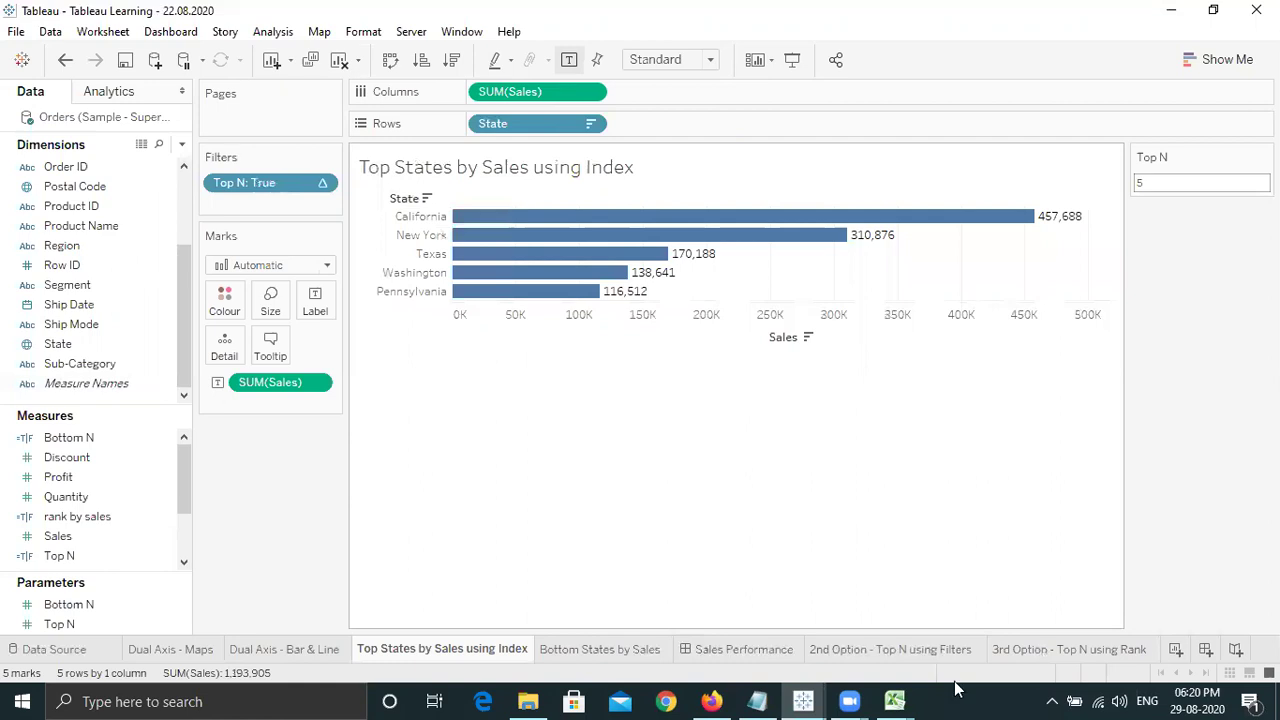
# Add a new blank worksheet after the last sheet and start a new calculated field in it.
pyautogui.click(1176, 650)
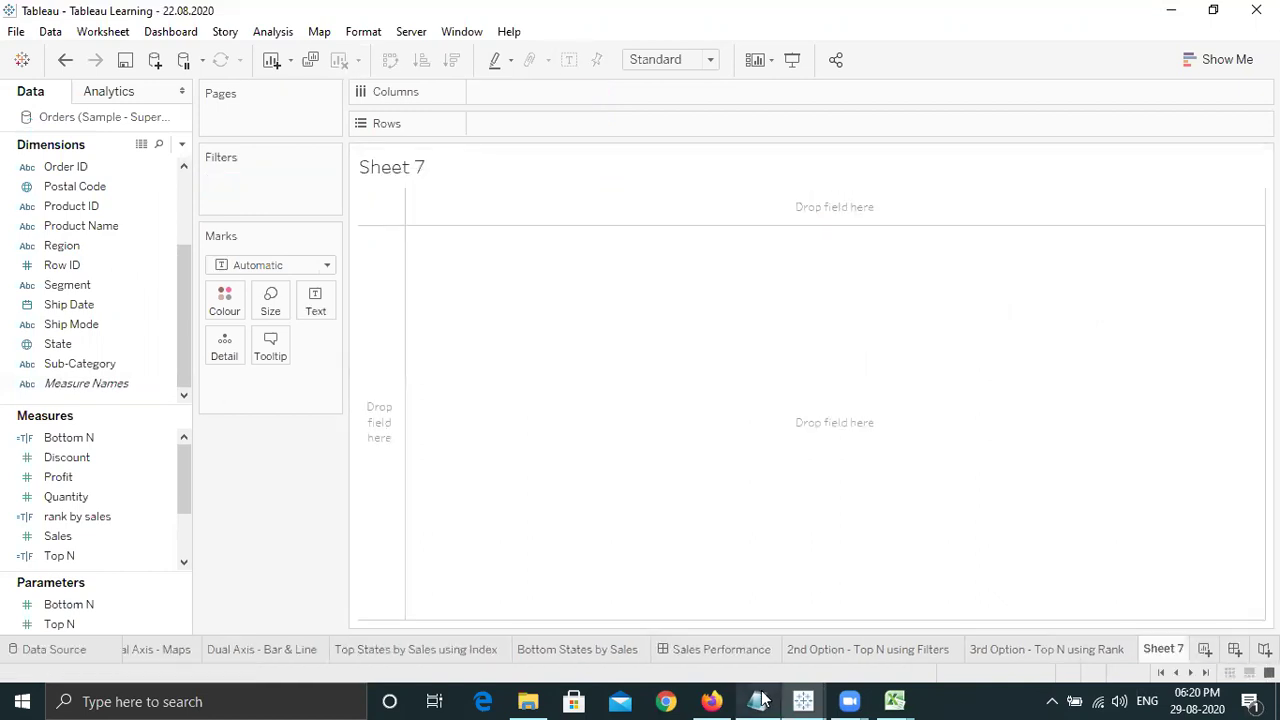
pyautogui.moveTo(760, 698)
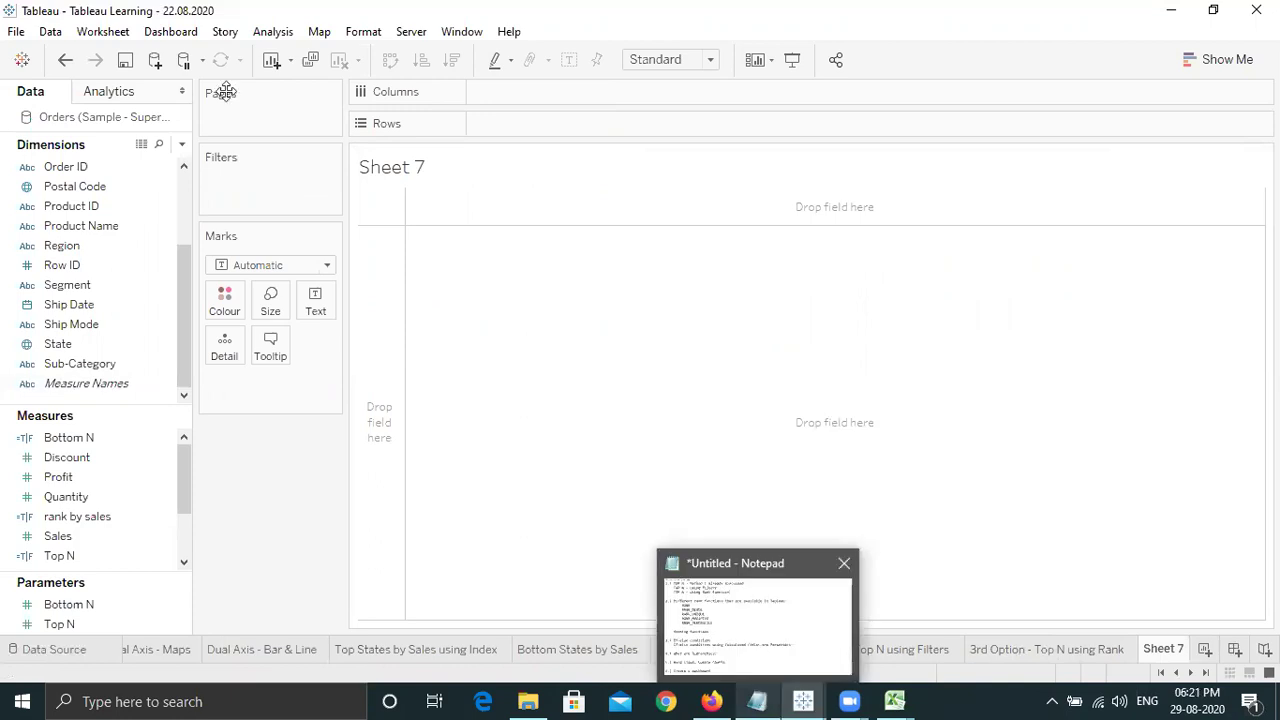
pyautogui.click(182, 146)
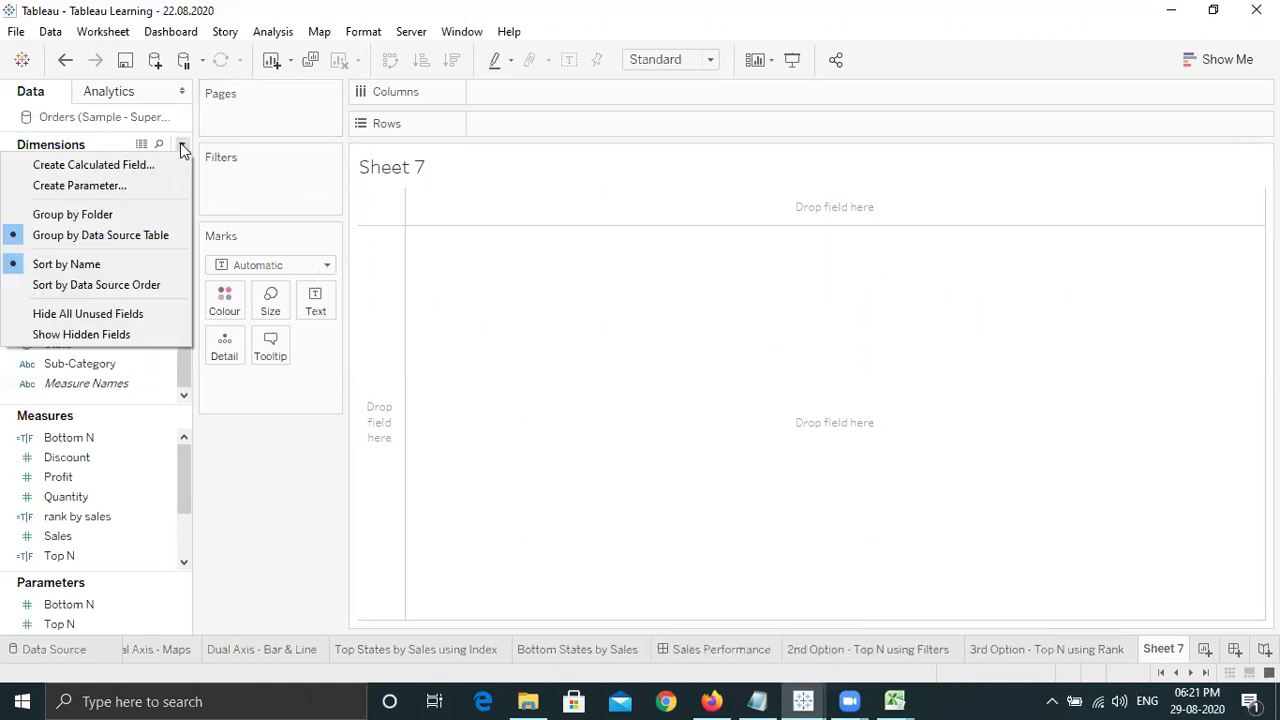
pyautogui.click(97, 165)
pyautogui.moveTo(818, 147); pyautogui.dragTo(429, 98)
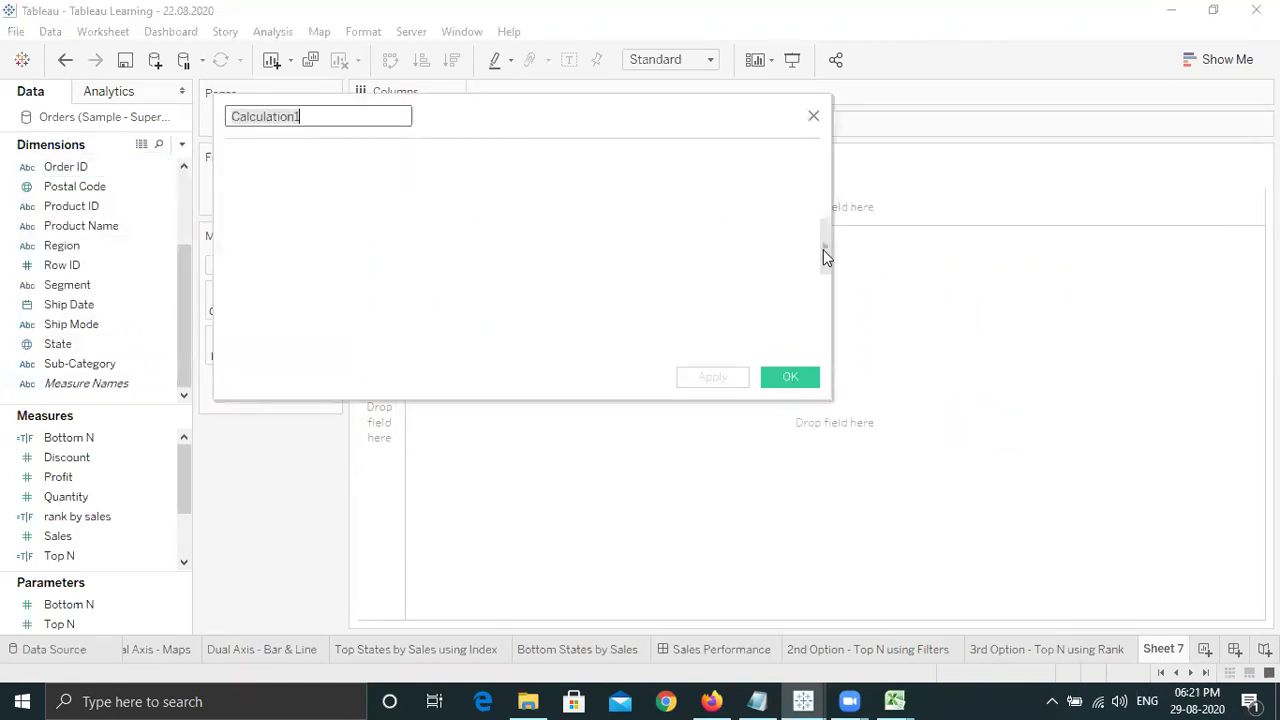
# Show the function reference in the calculation editor and browse the complete function list from start to end.
pyautogui.click(825, 250)
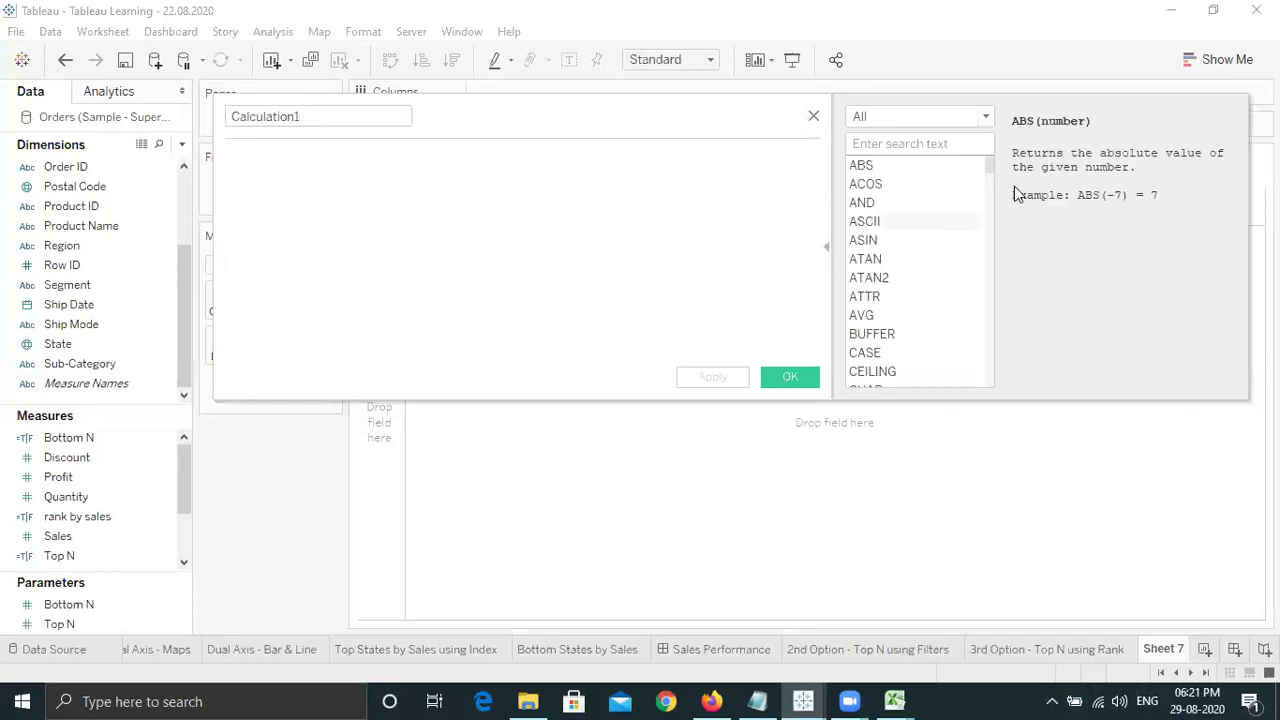
pyautogui.moveTo(991, 166); pyautogui.dragTo(993, 392)
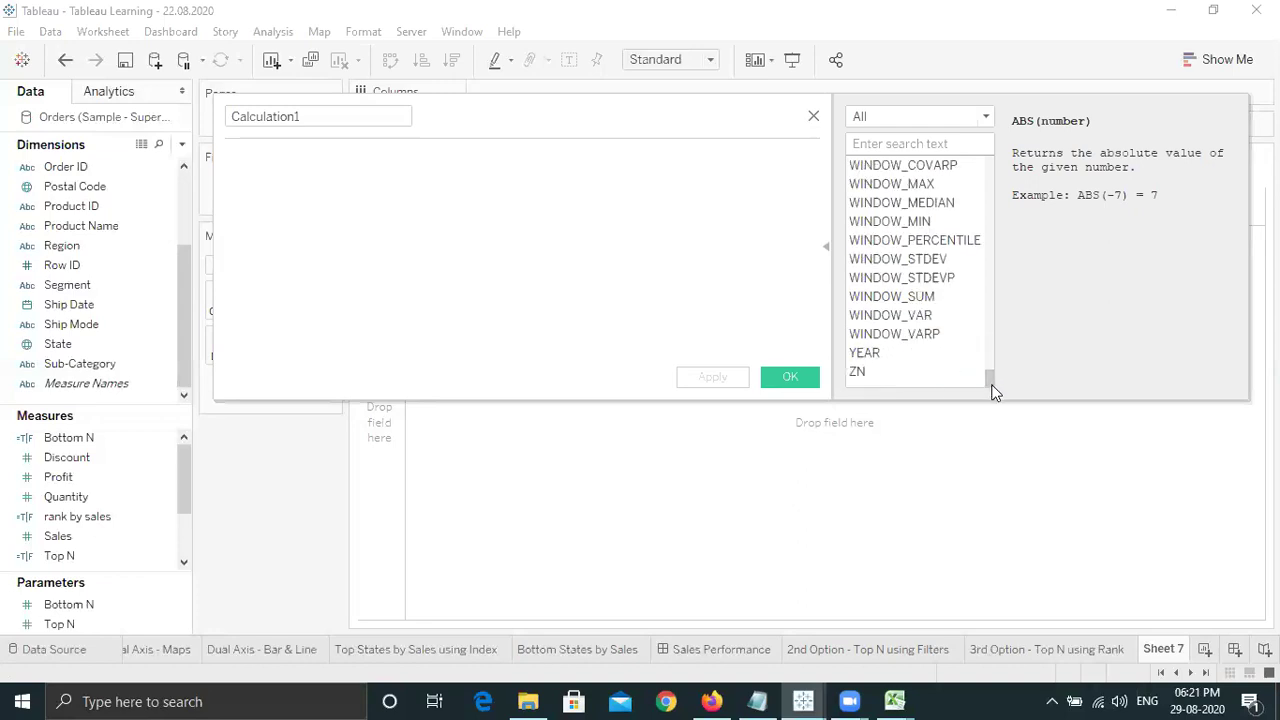
pyautogui.moveTo(991, 374); pyautogui.dragTo(993, 163)
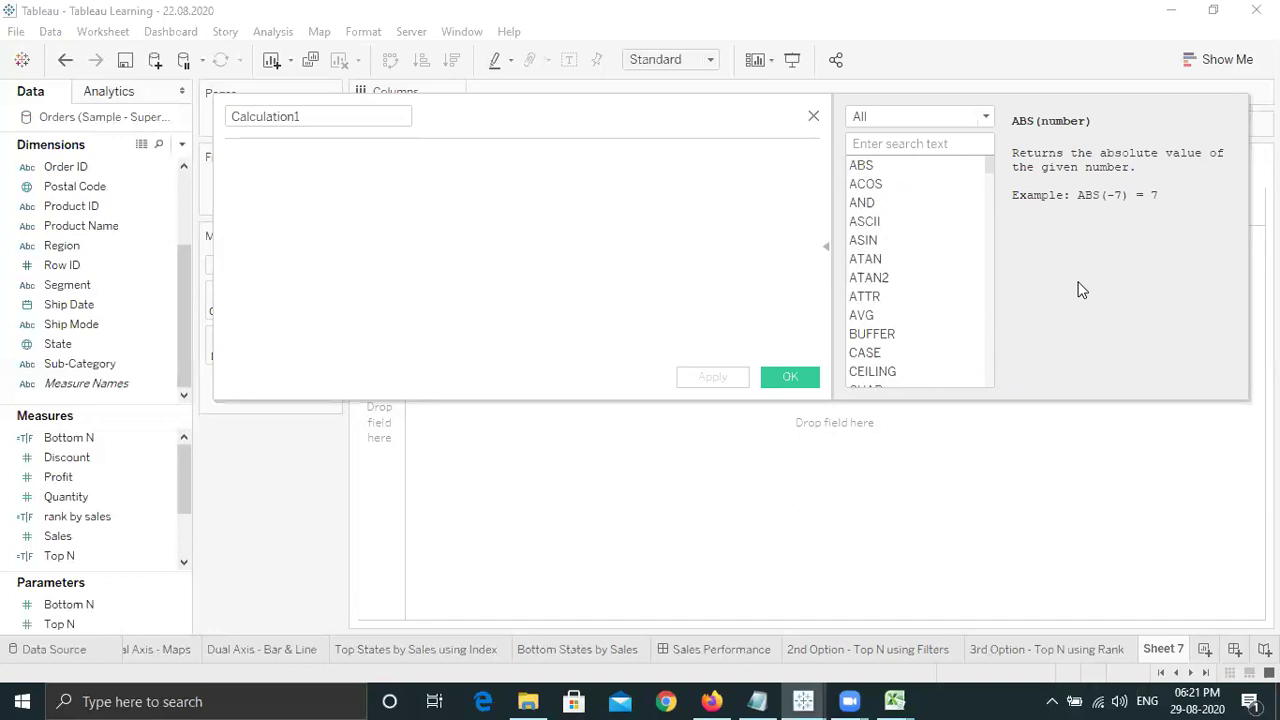
# Search the functions for "rank", read the descriptions of the rank variants including RANK_MODIFIED, and clear the search.
pyautogui.click(937, 142)
pyautogui.write('rank')
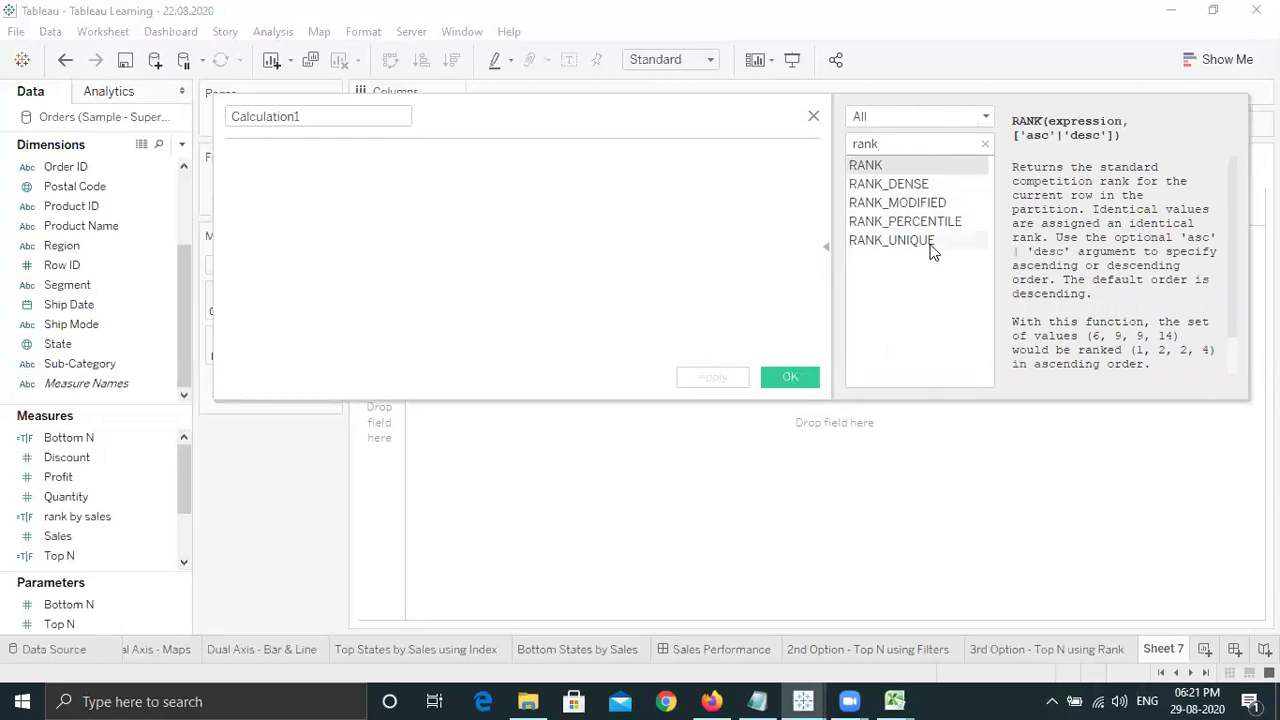
pyautogui.press('Down')
pyautogui.press('Down')
pyautogui.press('Up')
pyautogui.press('Down')
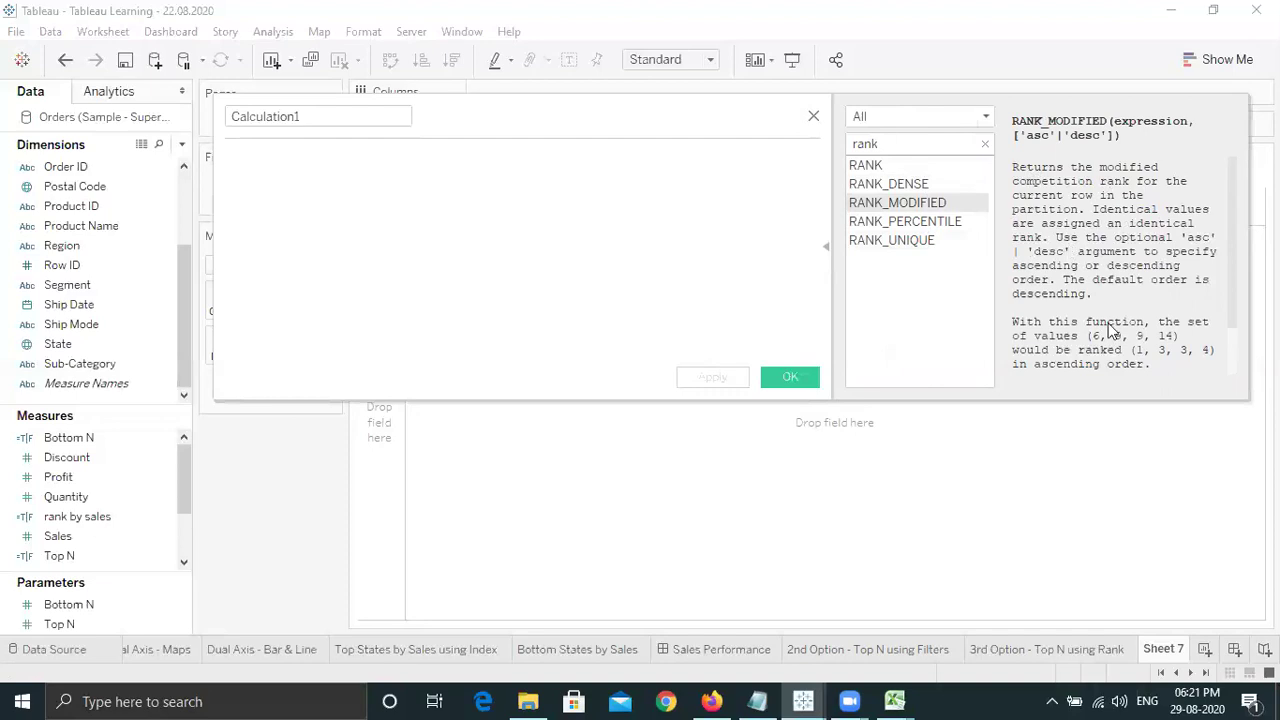
pyautogui.scroll(-2, 1231, 311)
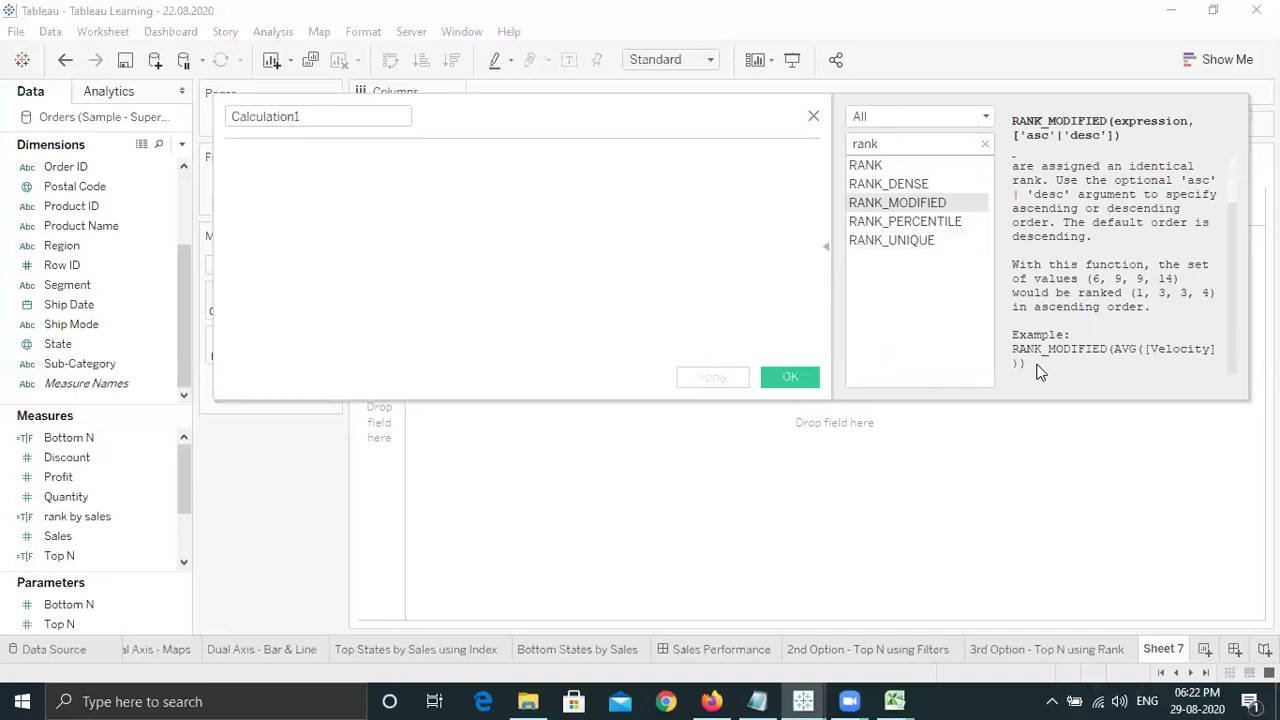
pyautogui.click(984, 142)
pyautogui.click(984, 142)
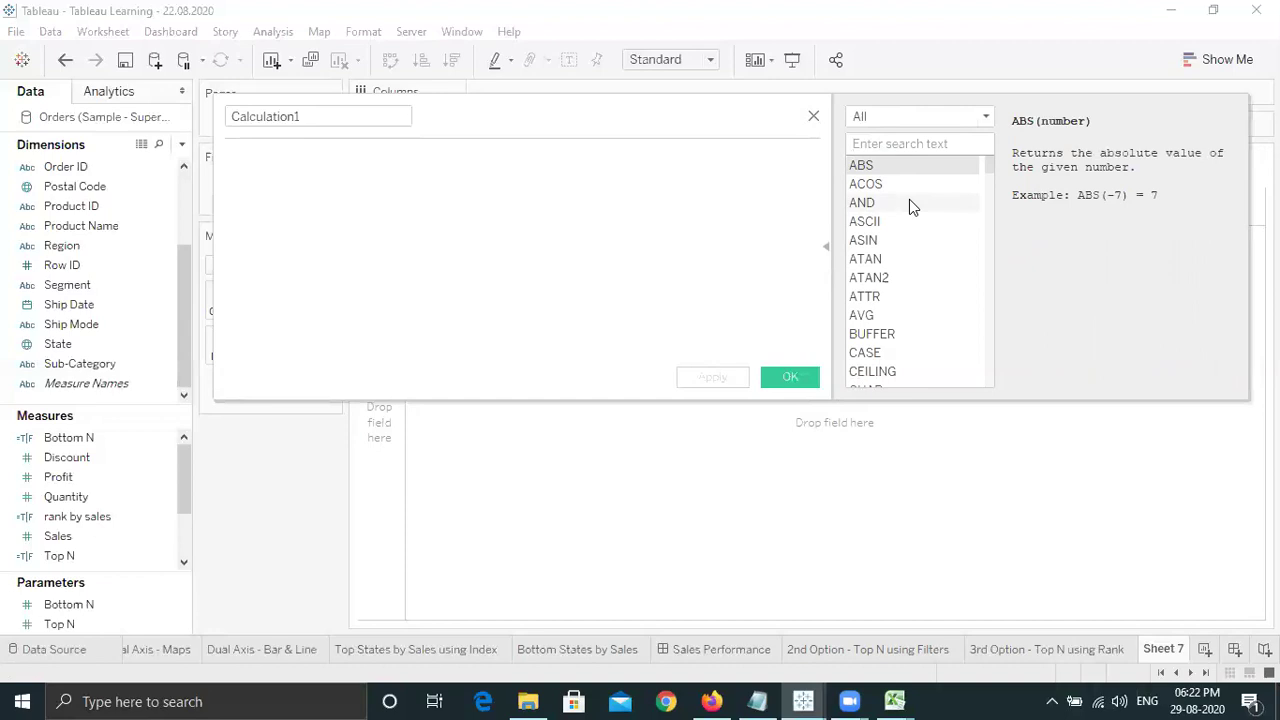
pyautogui.click(770, 290)
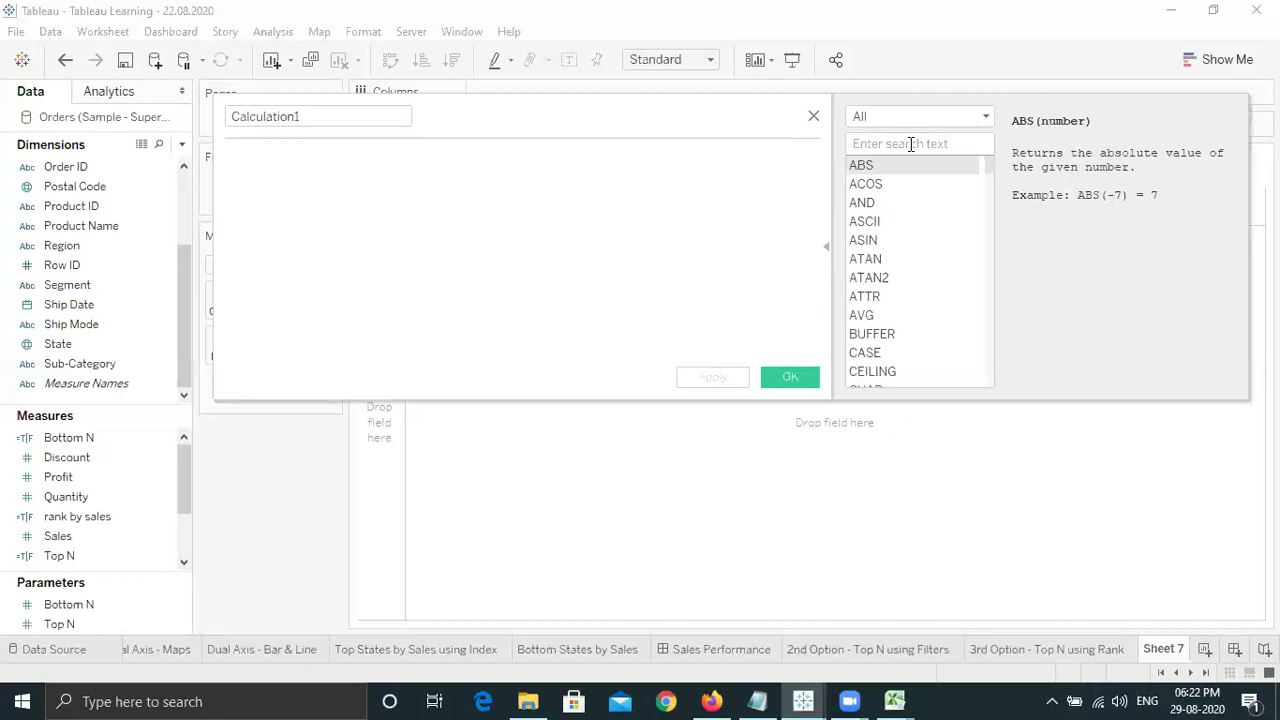
# Filter the function reference to the String category and browse its functions.
pyautogui.click(987, 118)
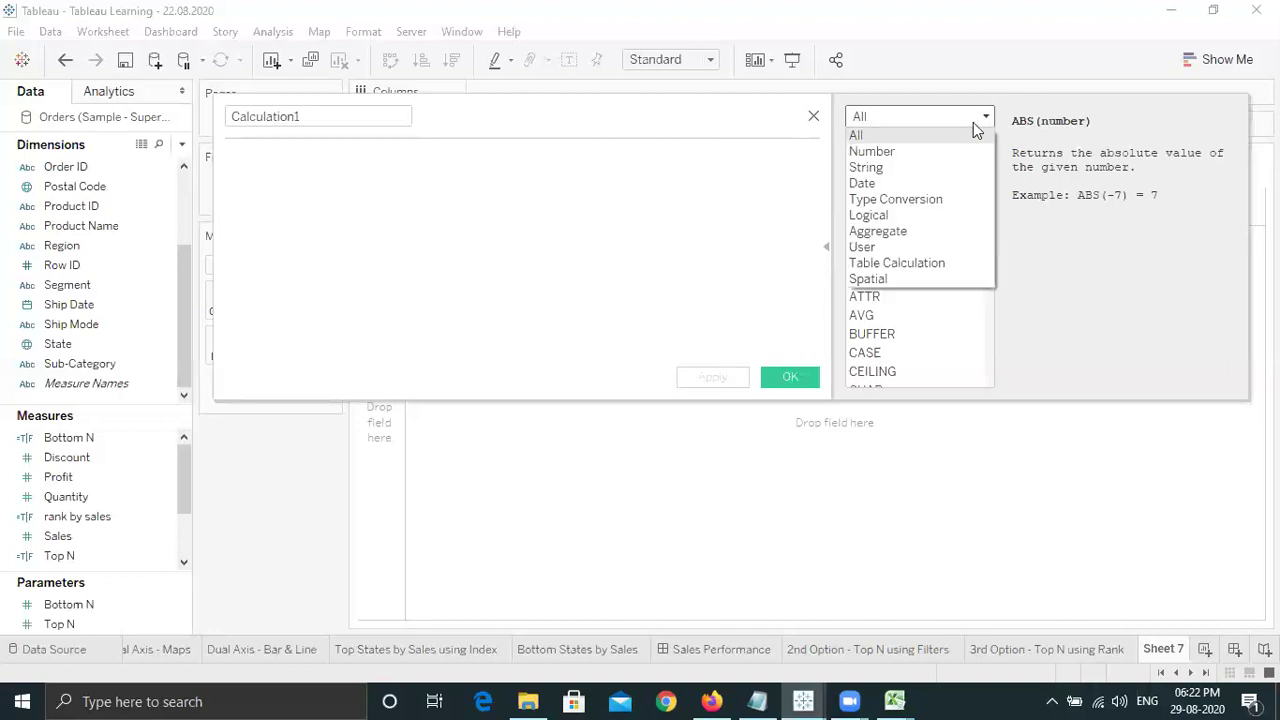
pyautogui.click(913, 168)
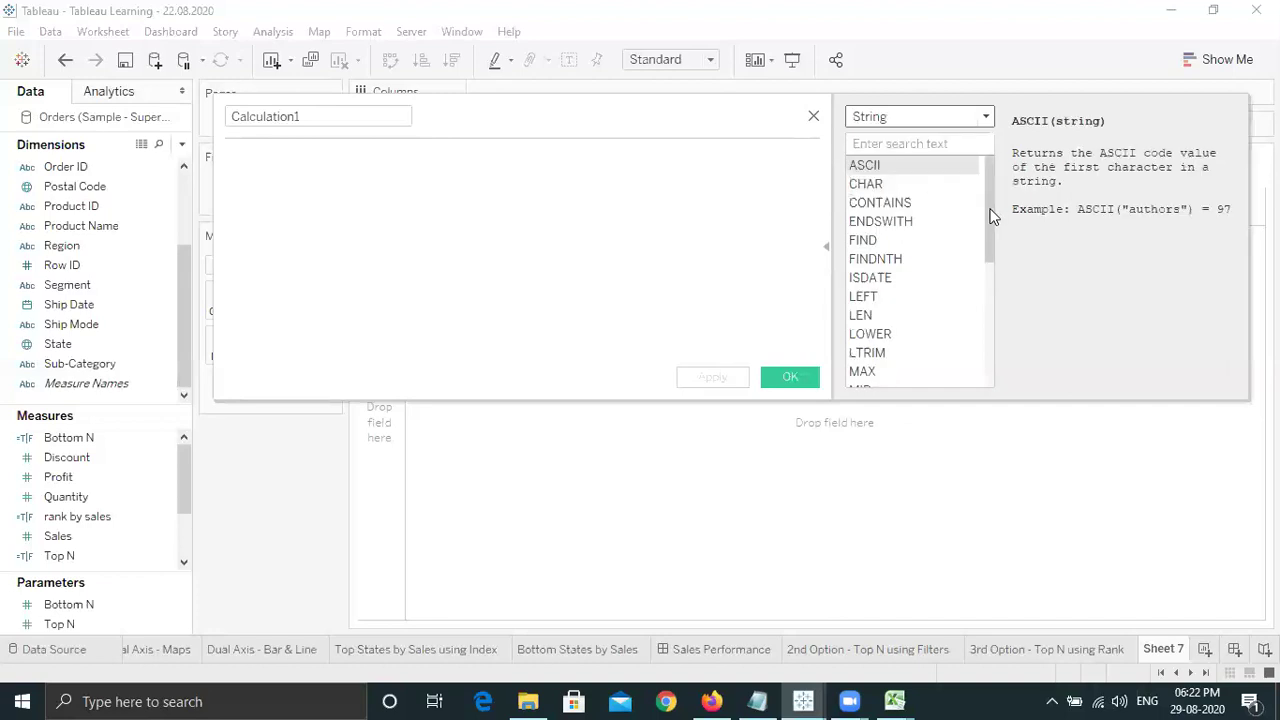
pyautogui.scroll(-5, 995, 320)
pyautogui.scroll(5, 996, 250)
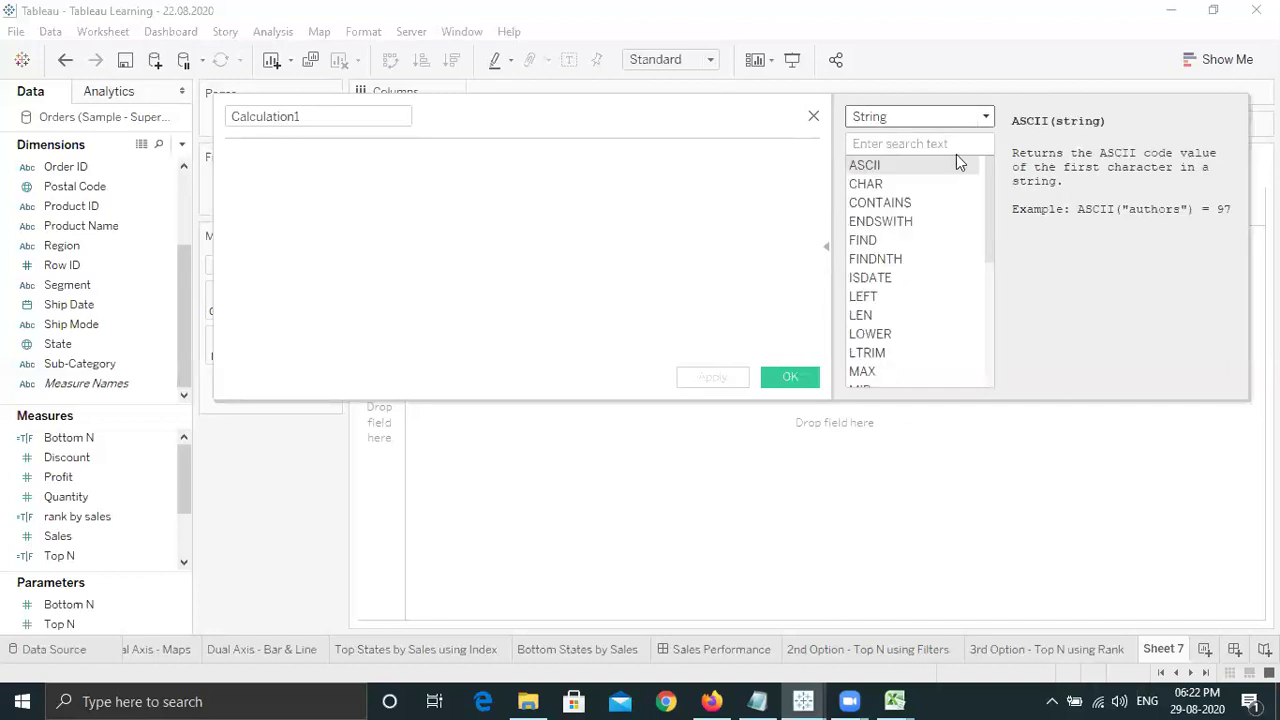
# Switch the function reference to the Logical category and look through its functions.
pyautogui.click(950, 117)
pyautogui.click(921, 215)
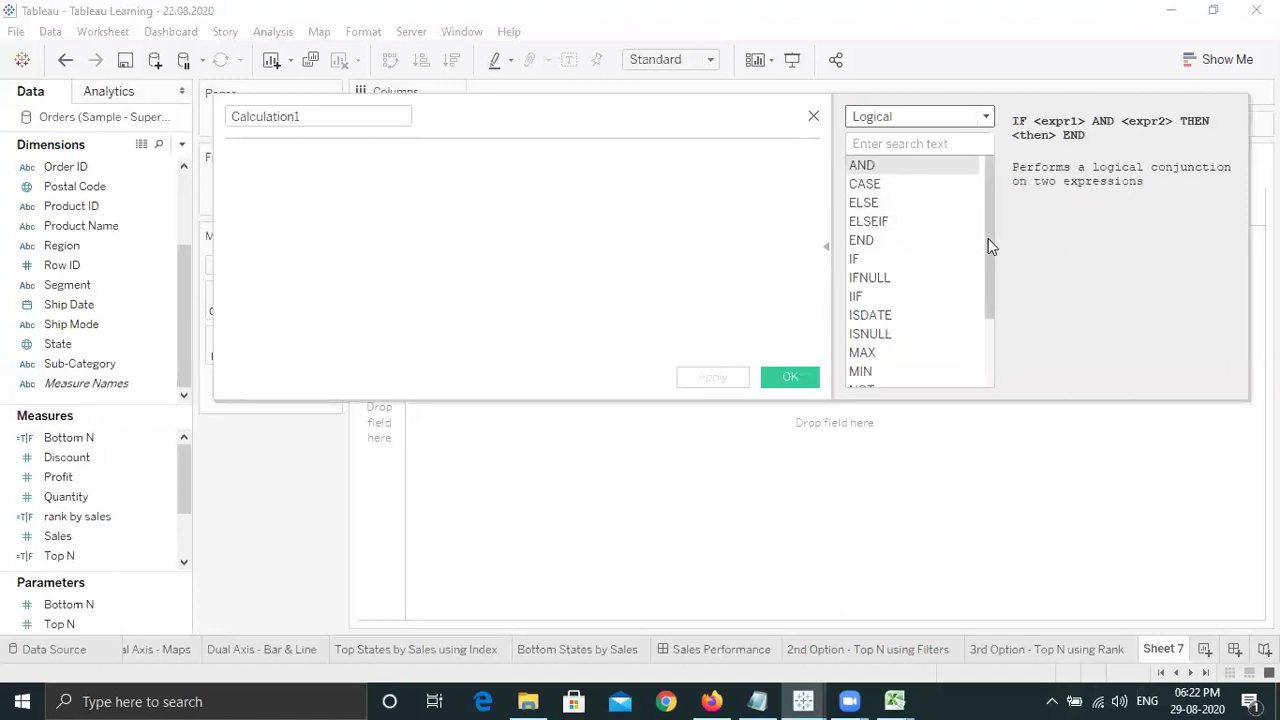
pyautogui.scroll(-2, 992, 290)
pyautogui.scroll(-1, 995, 320)
pyautogui.scroll(3, 993, 298)
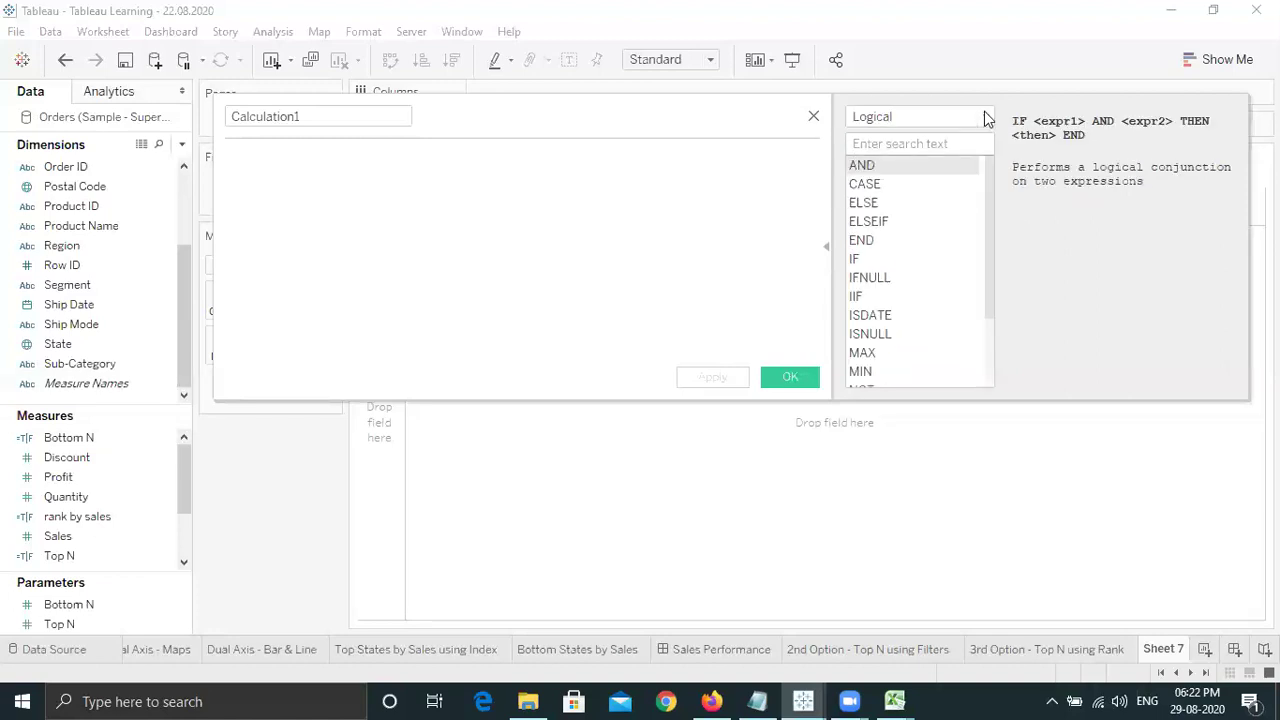
# Show the Aggregate functions in the function reference and look through the whole category.
pyautogui.click(986, 117)
pyautogui.click(918, 231)
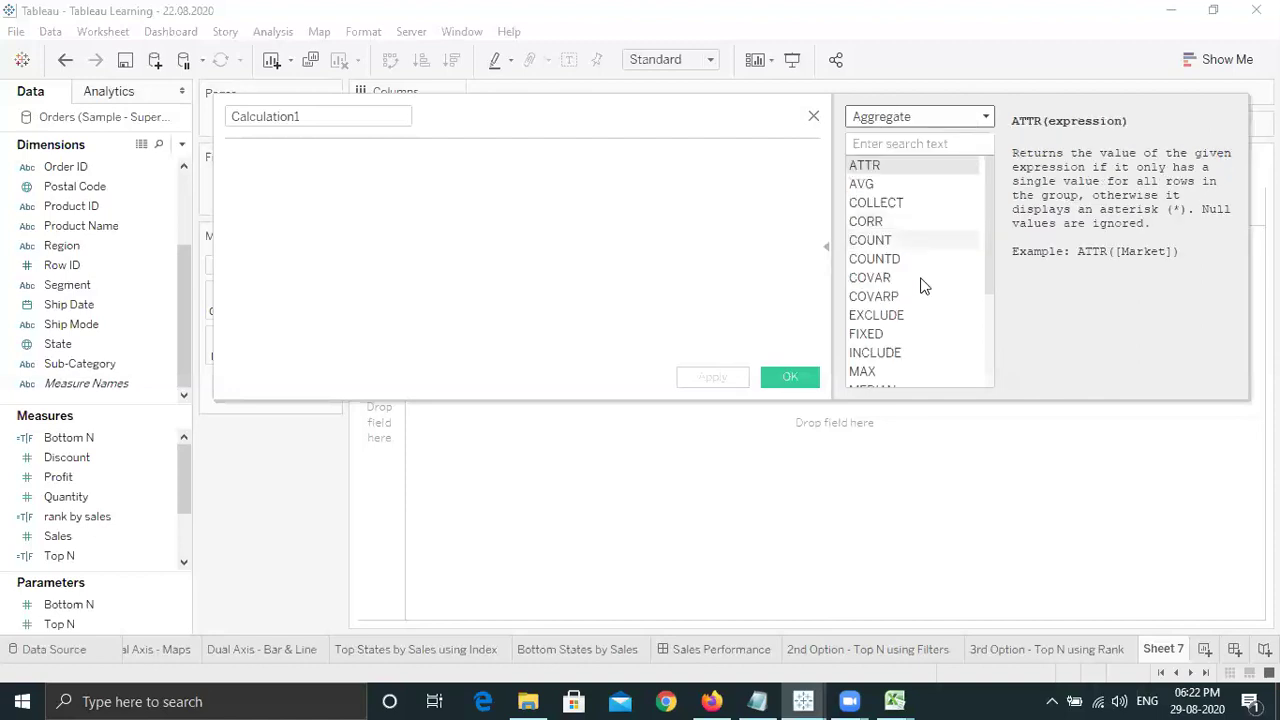
pyautogui.scroll(-3, 991, 310)
pyautogui.scroll(1, 996, 293)
pyautogui.scroll(-1, 995, 293)
pyautogui.scroll(-1, 991, 310)
pyautogui.scroll(4, 991, 280)
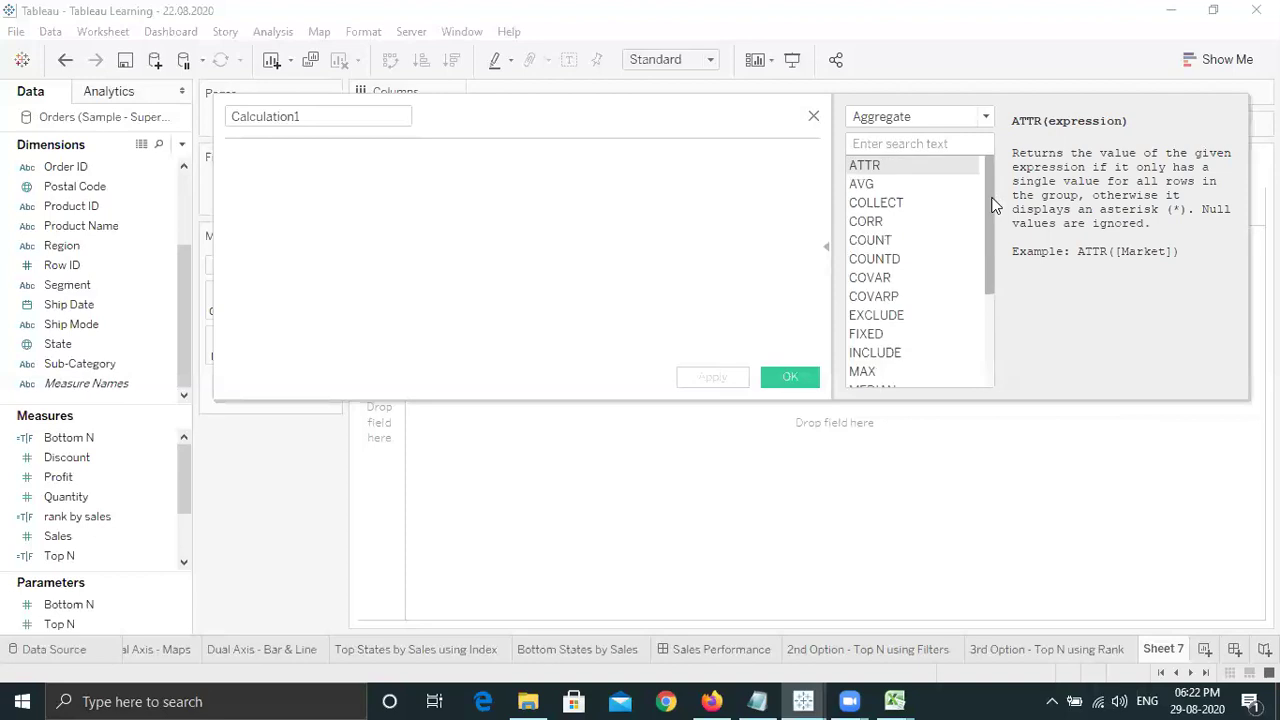
# Change the function category to Date and browse the date functions listed.
pyautogui.click(988, 118)
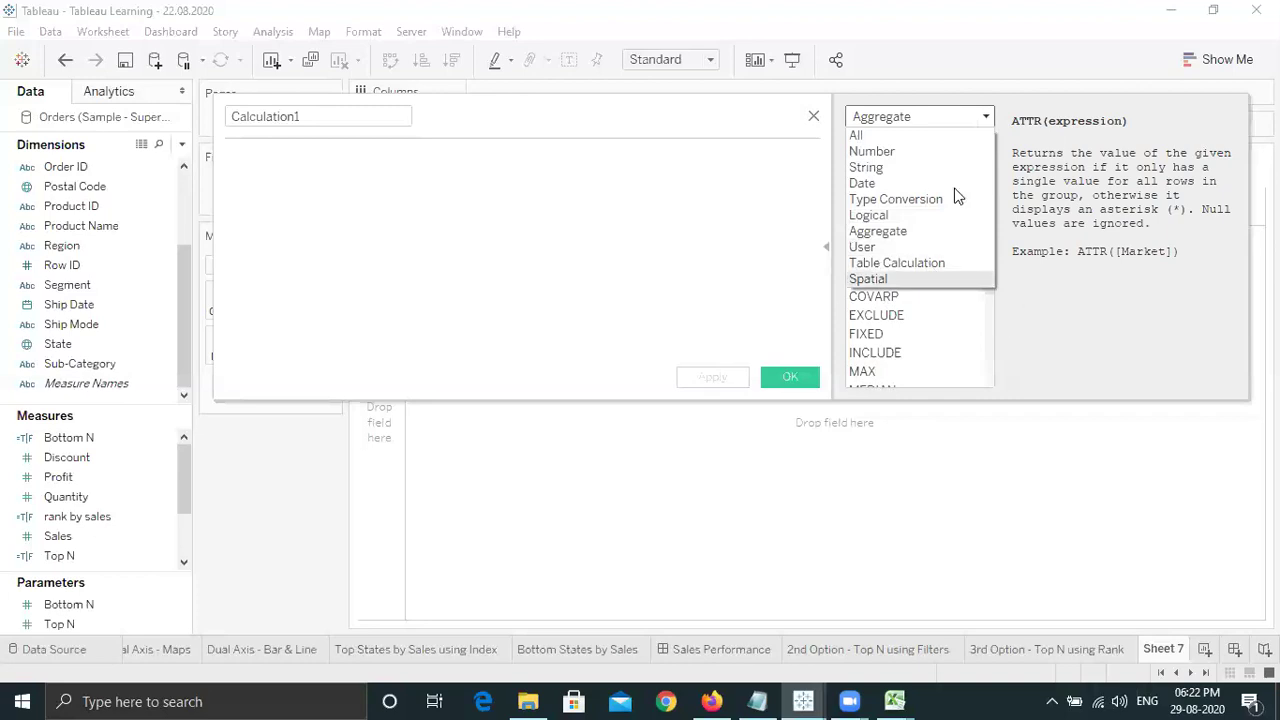
pyautogui.press('Escape')
pyautogui.press('Down')
pyautogui.scroll(-3, 990, 243)
pyautogui.scroll(3, 988, 158)
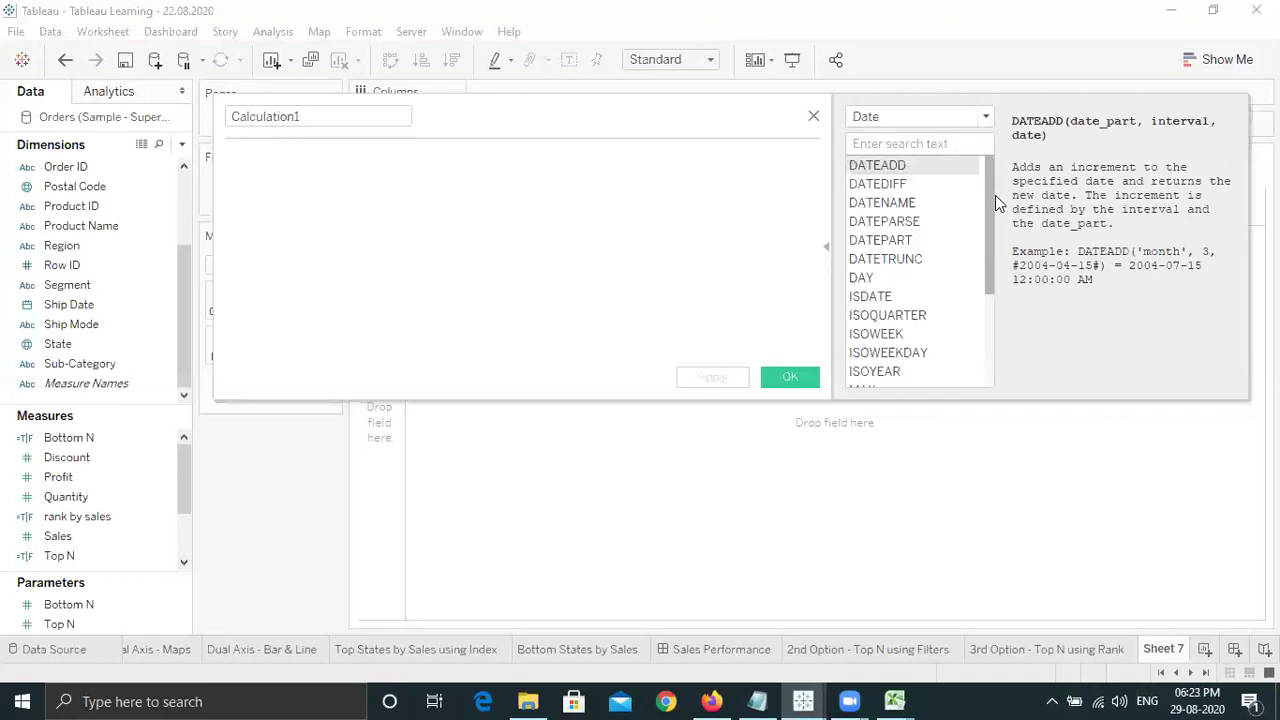
# Search all function categories for rank, look over the rank functions, and close the calculation editor without creating a field.
pyautogui.click(984, 118)
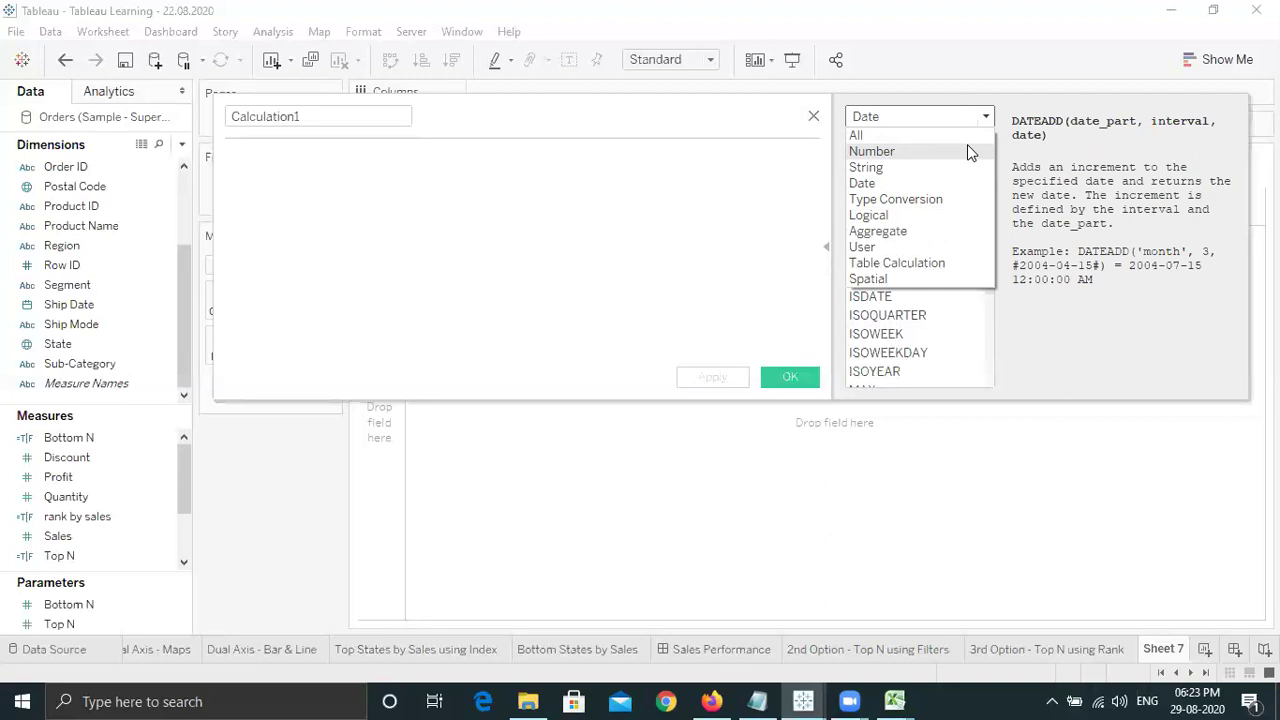
pyautogui.click(1072, 317)
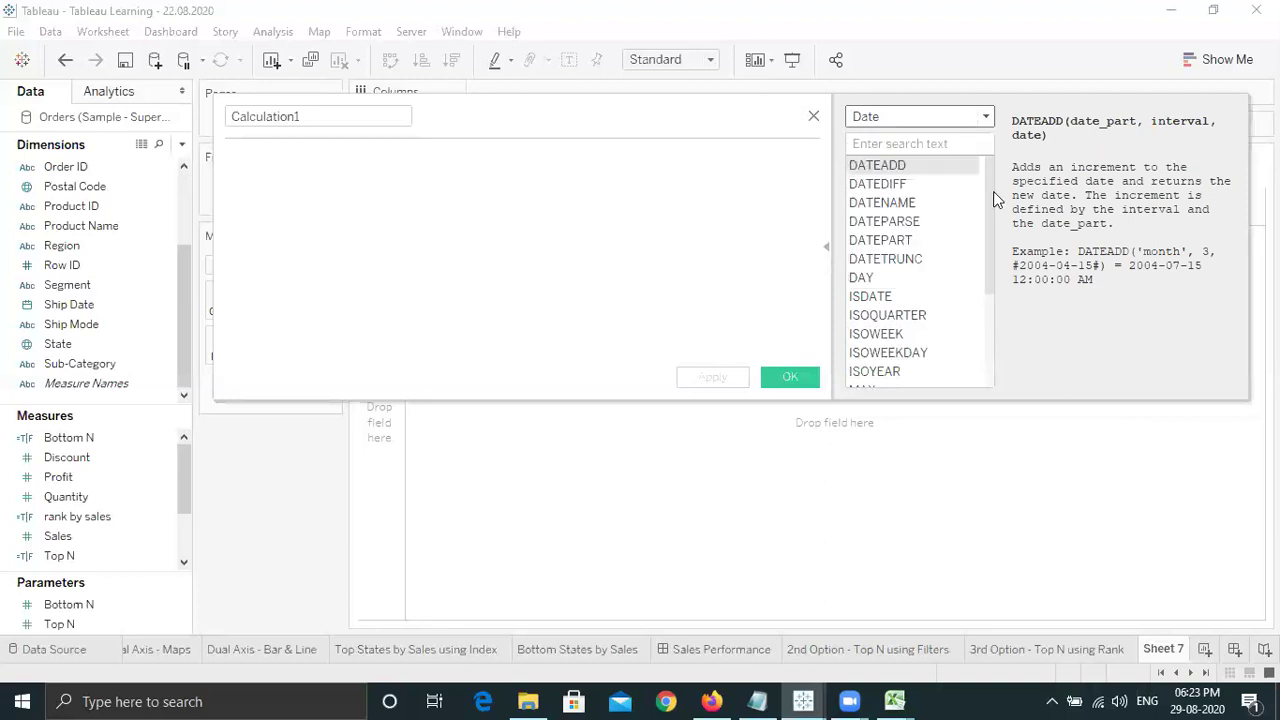
pyautogui.click(986, 118)
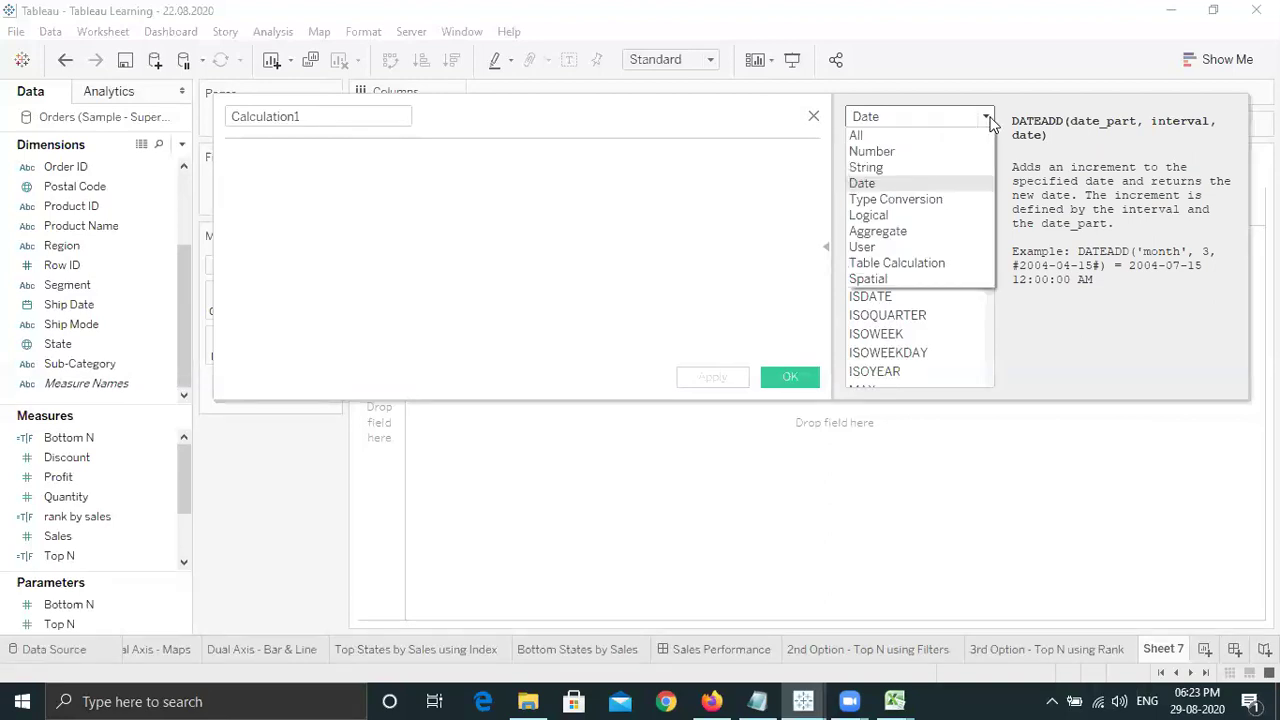
pyautogui.click(918, 136)
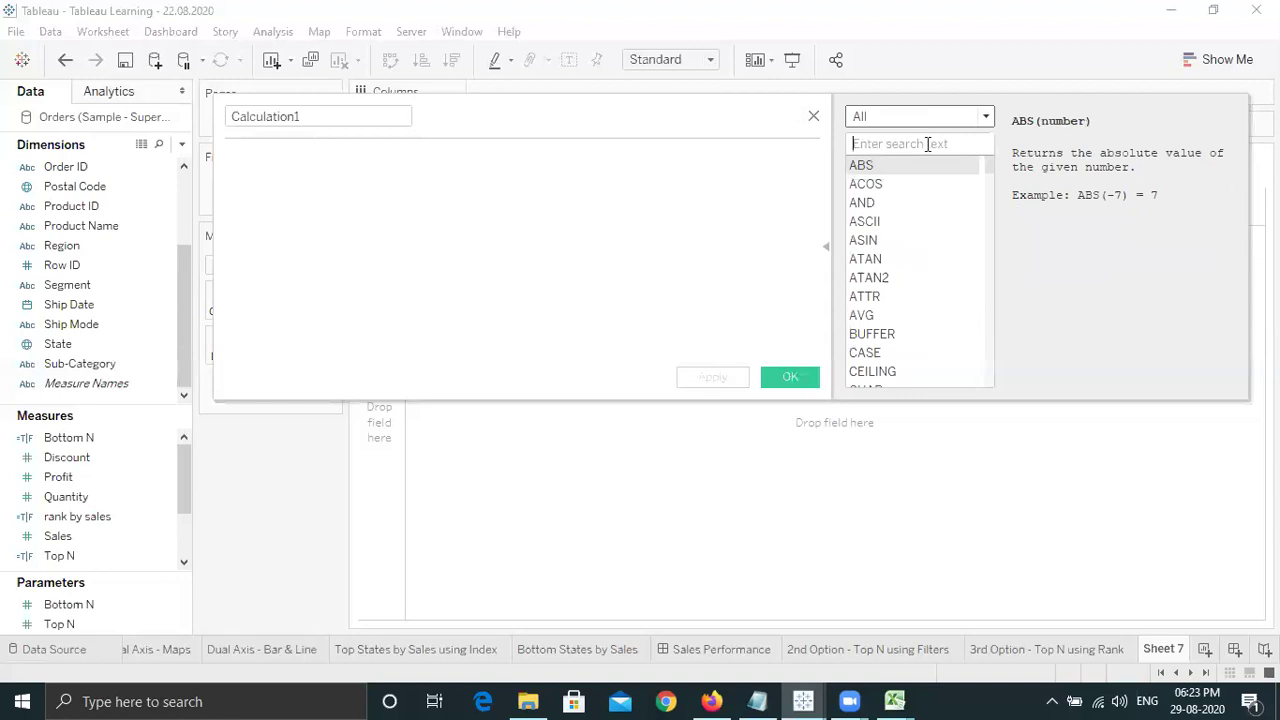
pyautogui.write('rank')
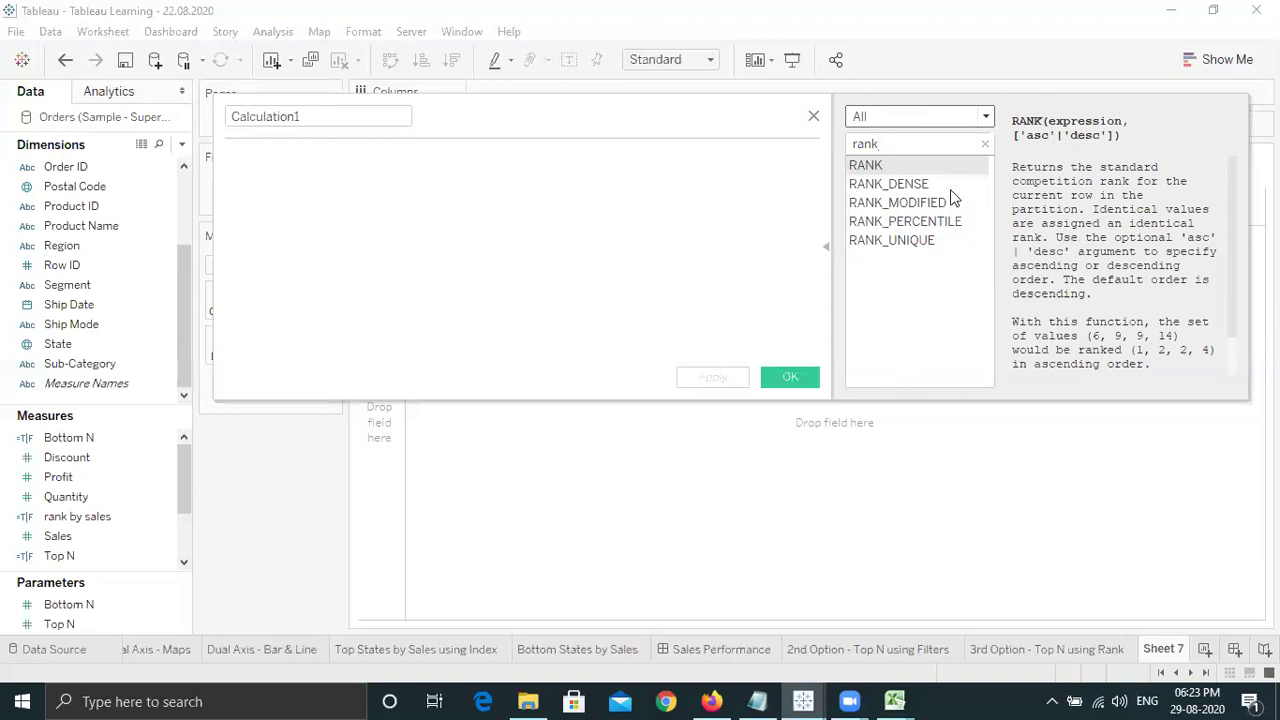
pyautogui.click(813, 117)
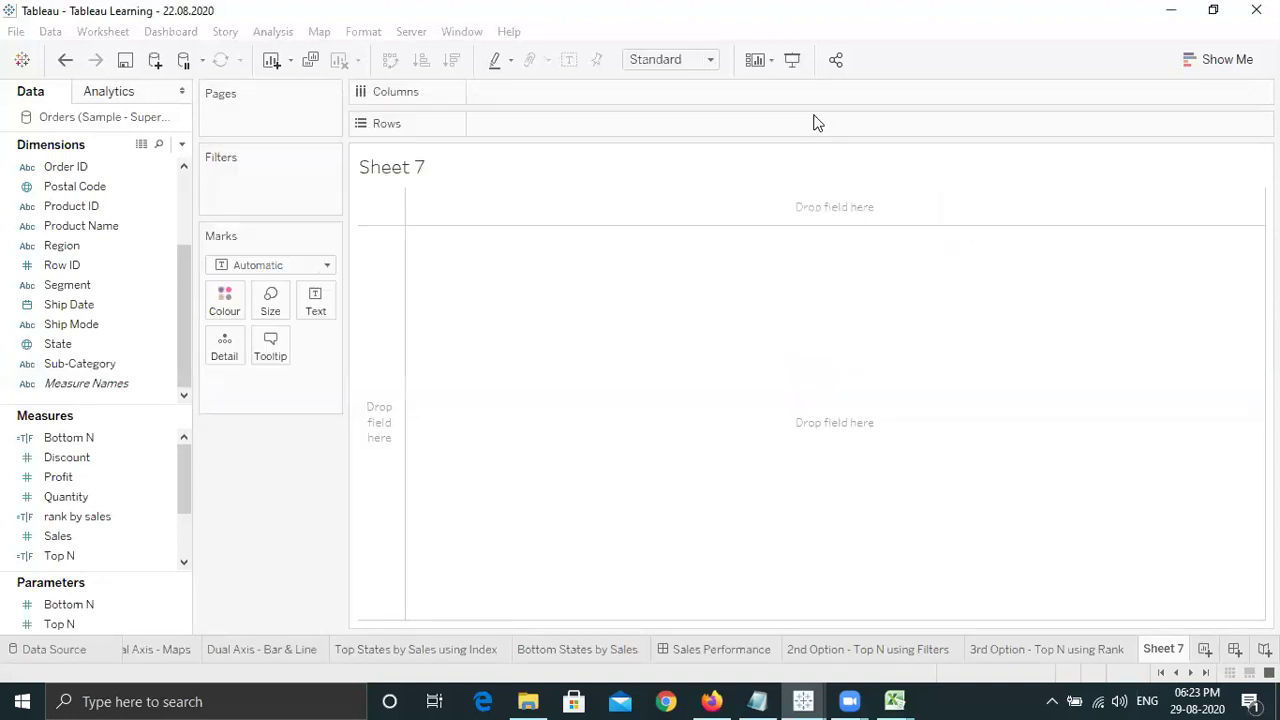
# Switch to the Book1 workbook in Excel and auto-fit the column widths of the Employee ID, Marks and Grade columns.
pyautogui.click(907, 697)
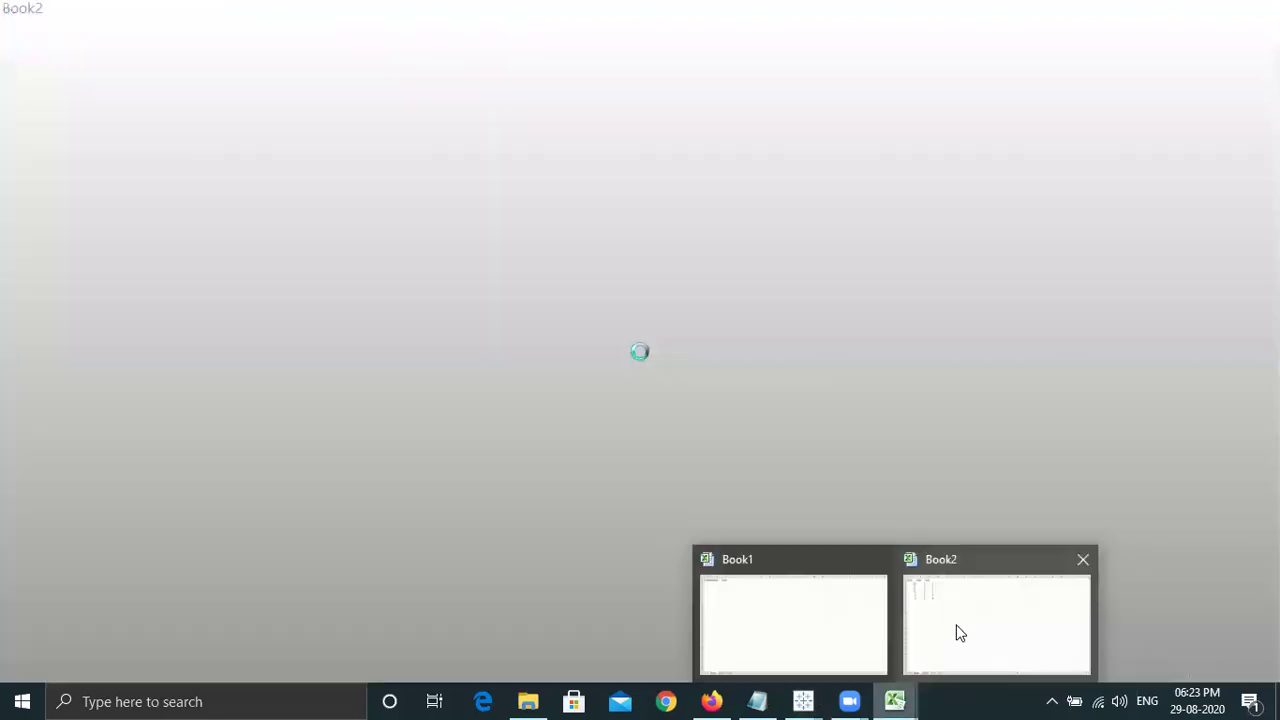
pyautogui.click(862, 605)
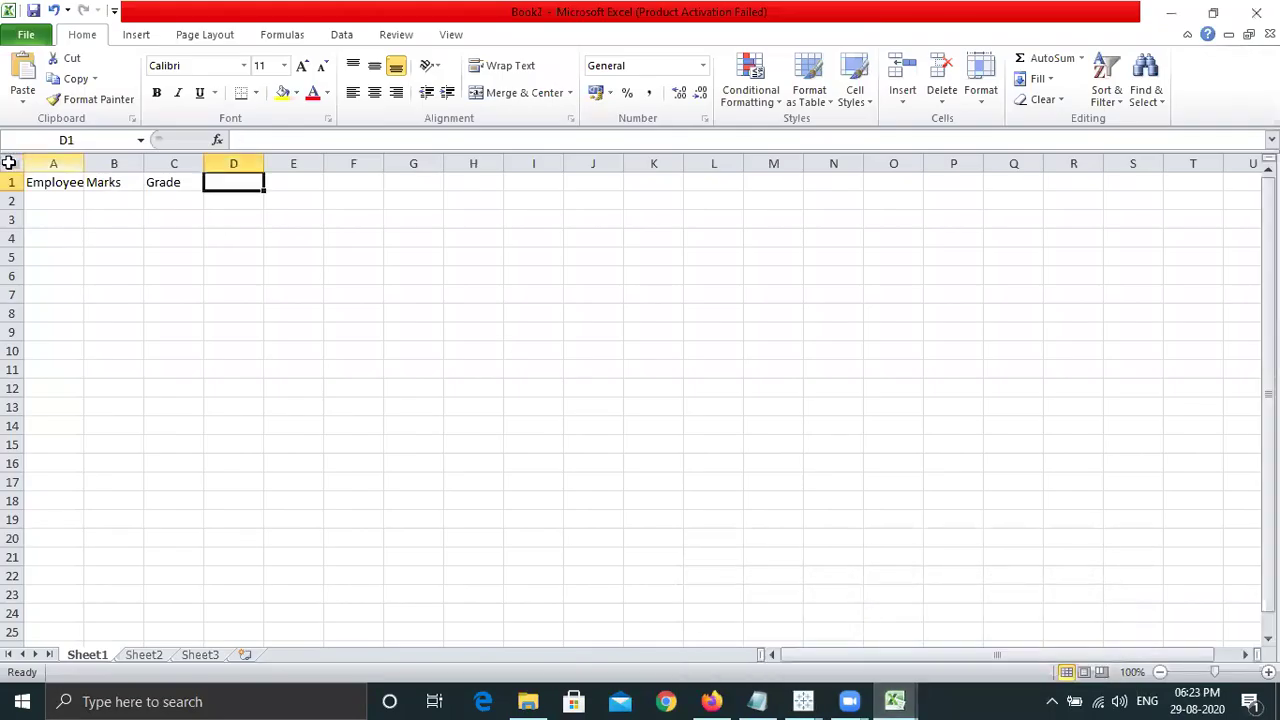
pyautogui.click(12, 163)
pyautogui.doubleClick(84, 163)
pyautogui.click(74, 200)
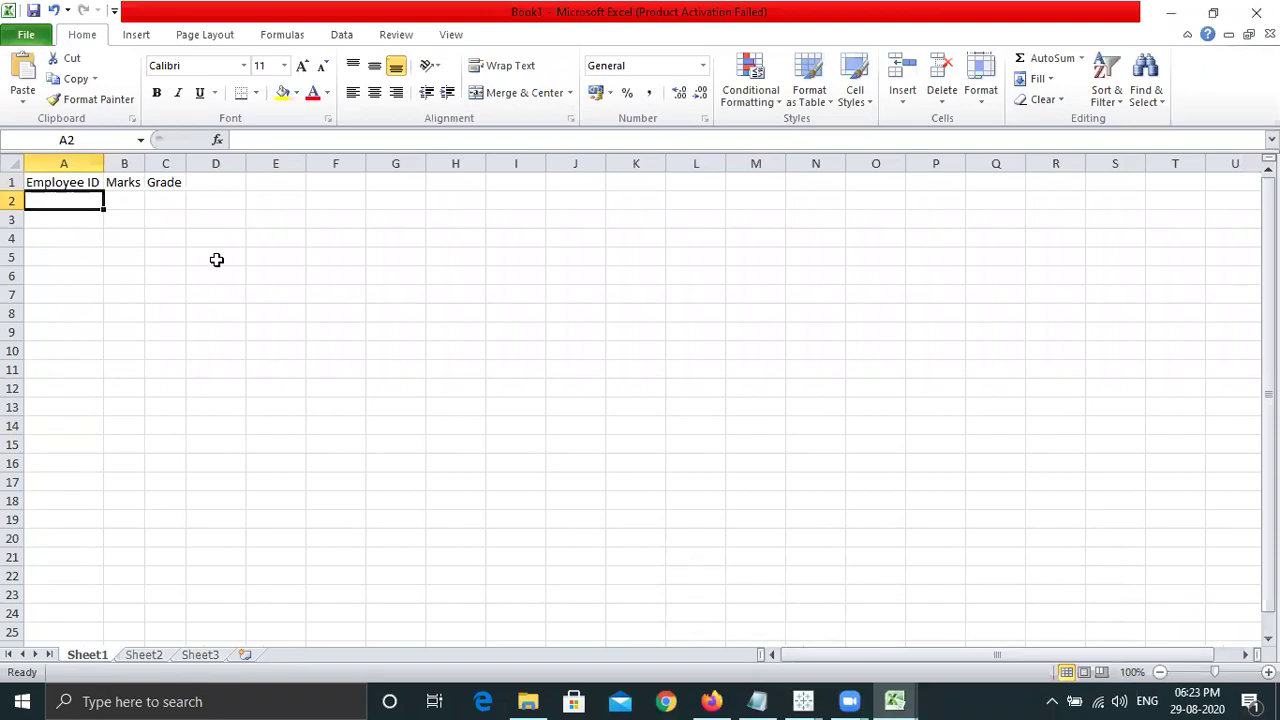
# Fill the Employee ID column with a number series from 1 to 17, starting in A2.
pyautogui.write('1')
pyautogui.press('Return')
pyautogui.click(75, 200)
pyautogui.moveTo(103, 204); pyautogui.dragTo(97, 394)
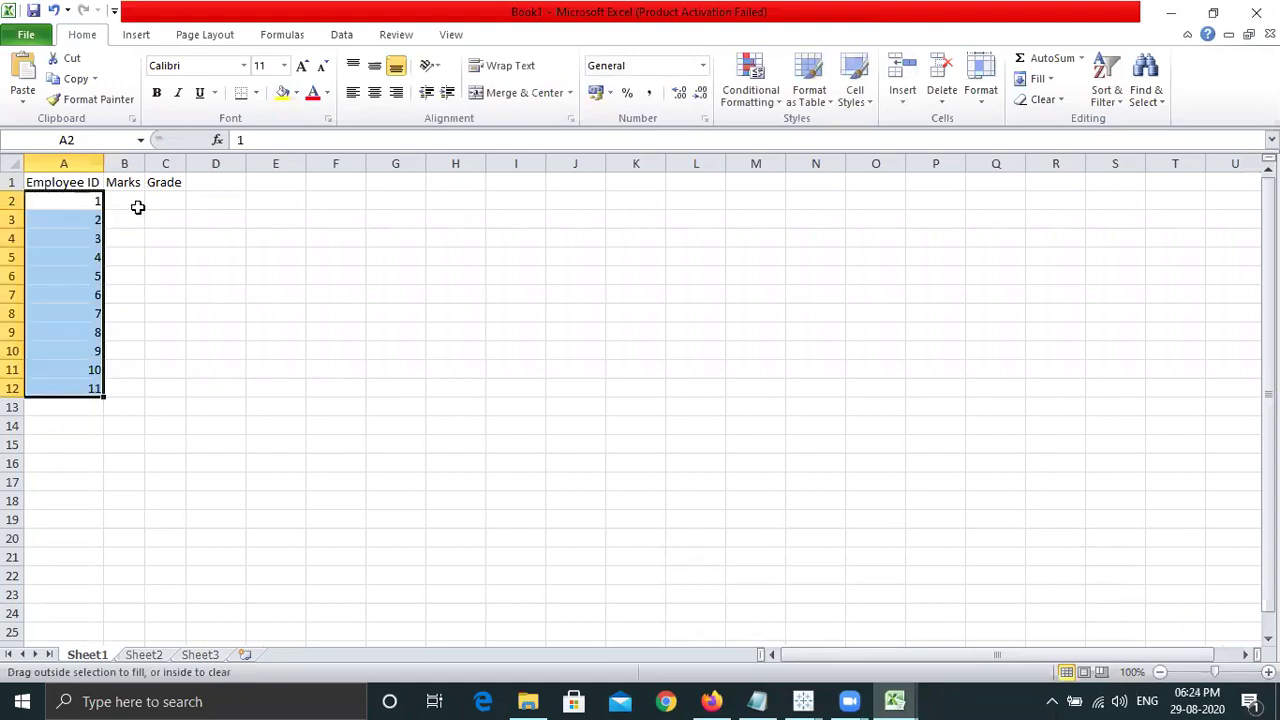
pyautogui.click(86, 200)
pyautogui.moveTo(101, 208); pyautogui.dragTo(81, 512)
pyautogui.click(137, 202)
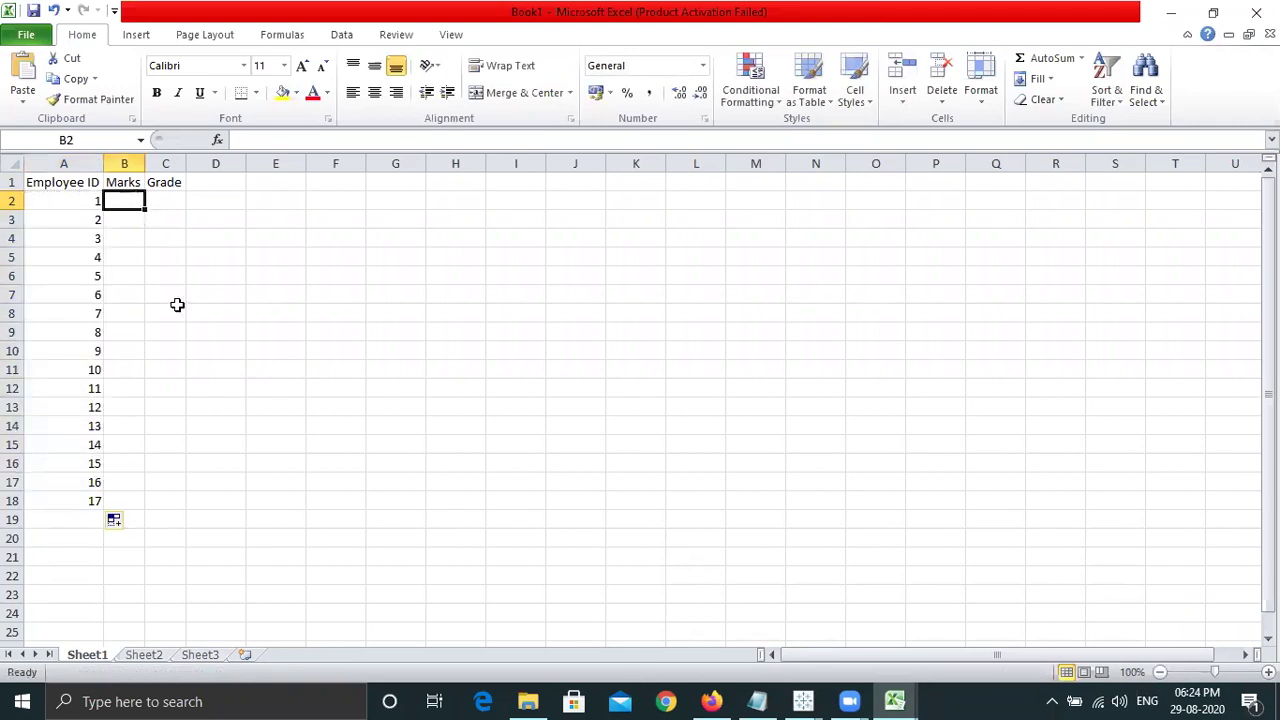
# Delete employee IDs 11 to 17 so the list ends at 10, and return to the first Marks cell.
pyautogui.click(100, 204)
pyautogui.moveTo(101, 204); pyautogui.dragTo(95, 380)
pyautogui.click(92, 386)
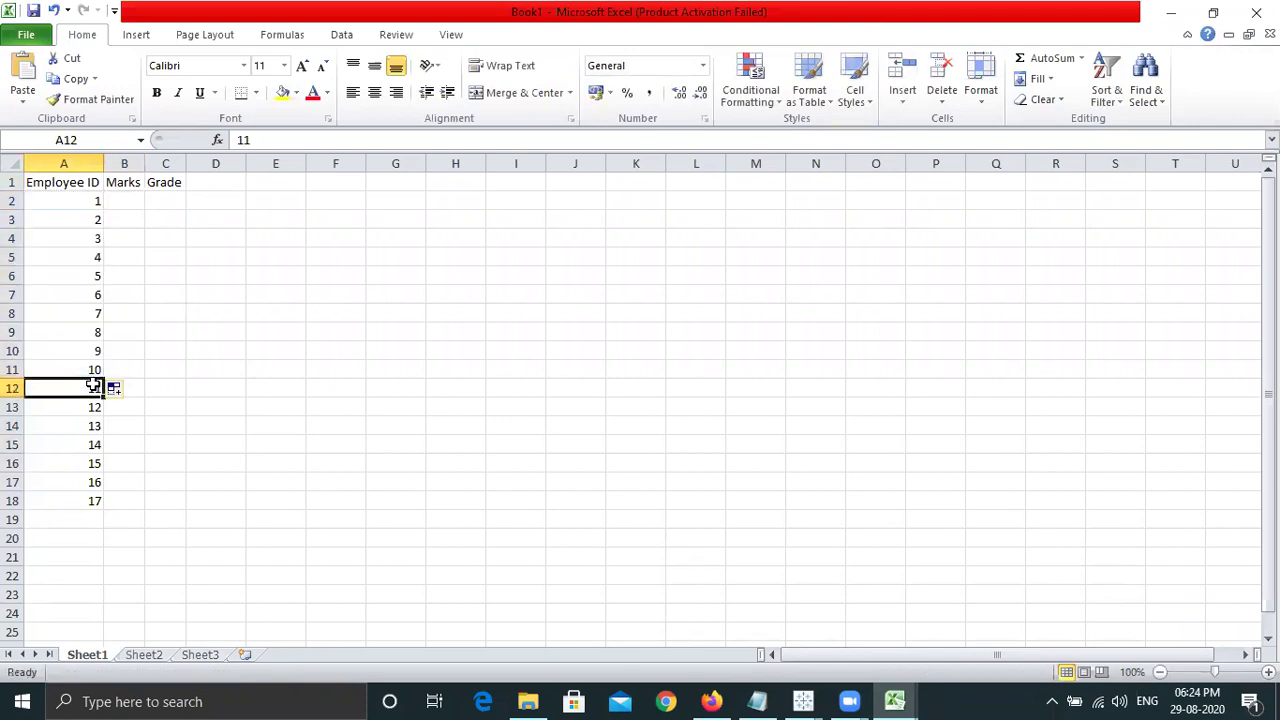
pyautogui.hotkey('ctrl', 'shift', 'Down')
pyautogui.press('Delete')
pyautogui.press('Up')
pyautogui.hotkey('ctrl', 'Up')
pyautogui.press('Down')
pyautogui.press('Right')
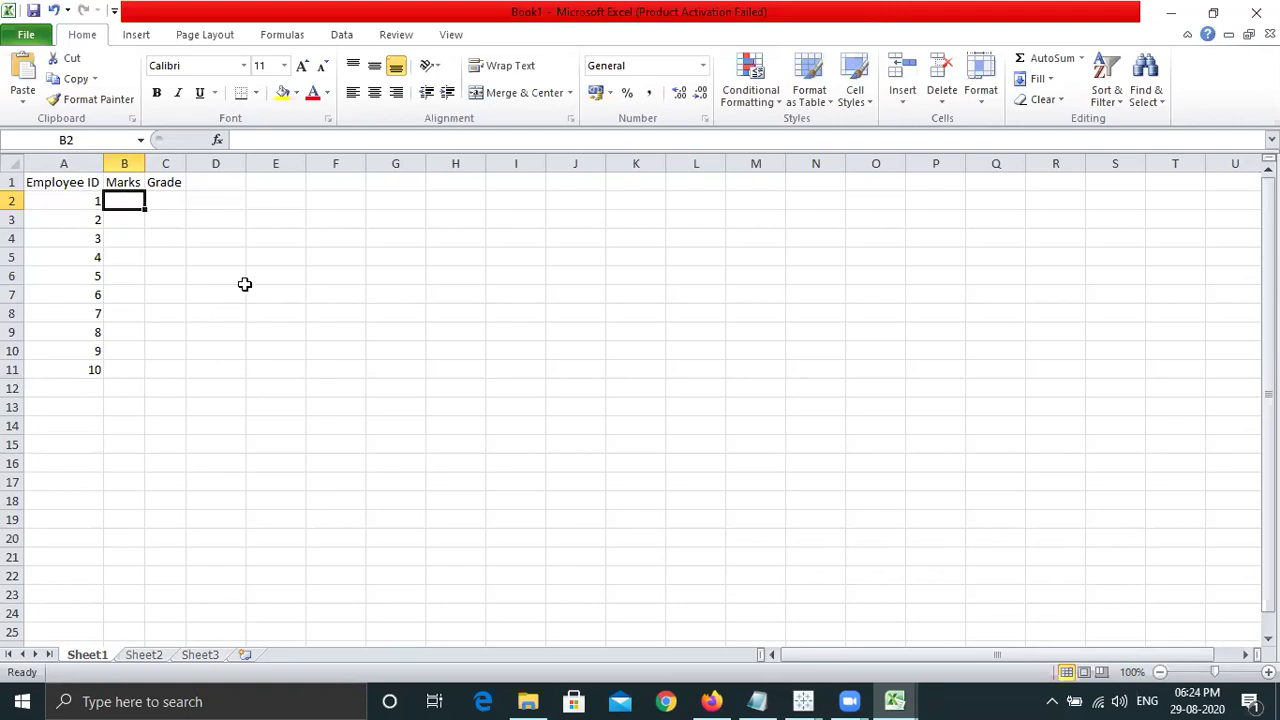
# Enter the formula =RANDBETWEEN(50,94) in the first Marks cell, B2.
pyautogui.write('=ran')
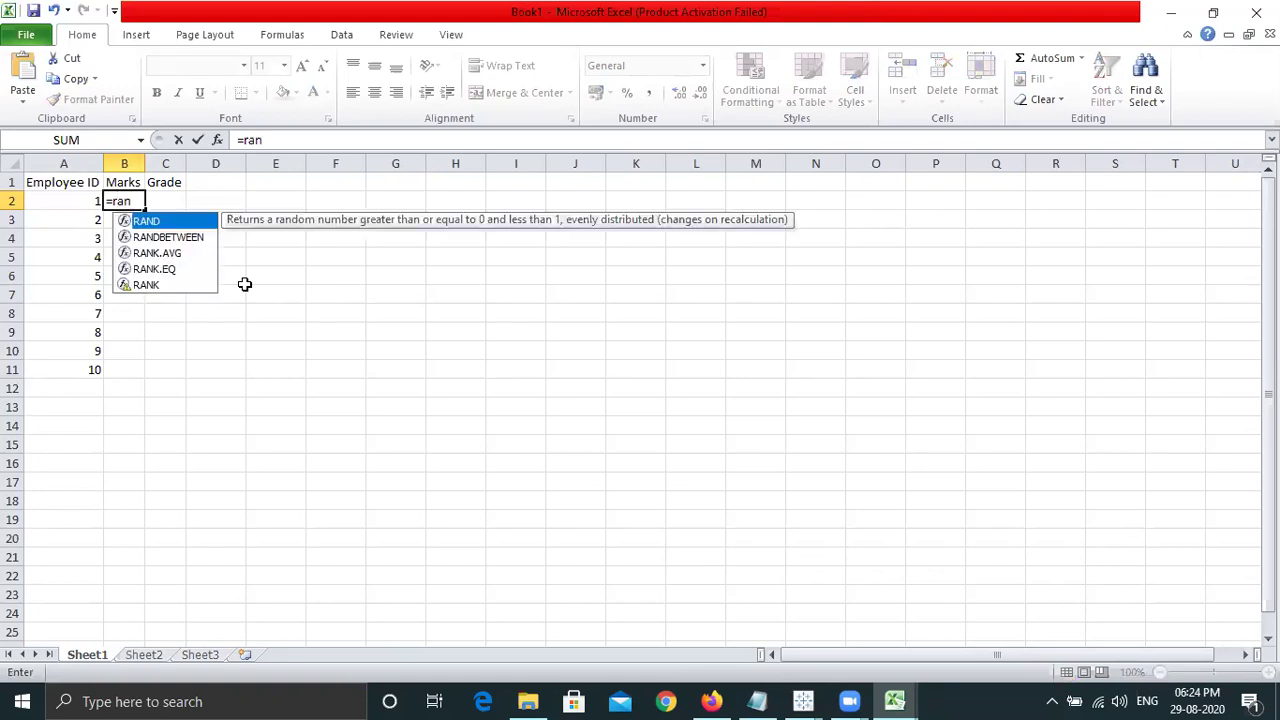
pyautogui.press('Tab')
pyautogui.press('BackSpace')
pyautogui.press('BackSpace')
pyautogui.press('BackSpace')
pyautogui.press('Down')
pyautogui.press('Down')
pyautogui.press('Tab')
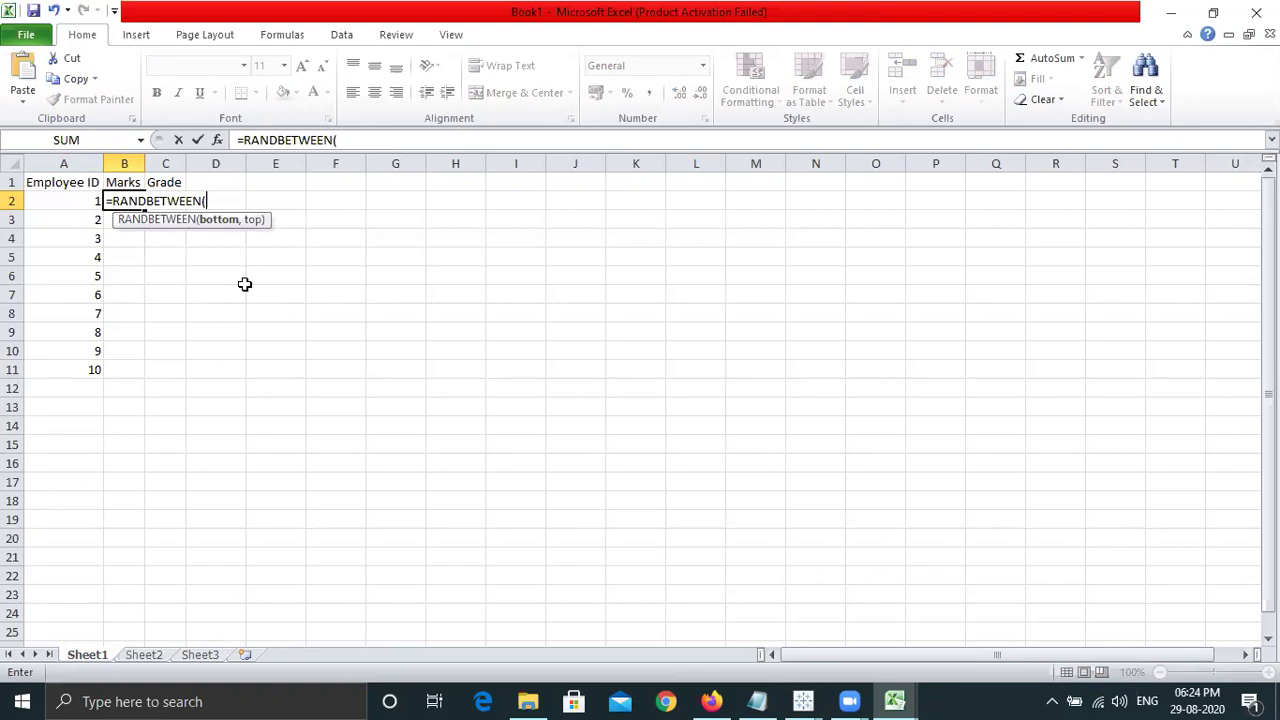
pyautogui.write('50,99')
pyautogui.press('Return')
# Fill the RANDBETWEEN formula down the Marks column through B11 and select the first Grade cell.
pyautogui.click(137, 188)
pyautogui.click(132, 202)
pyautogui.press('Left')
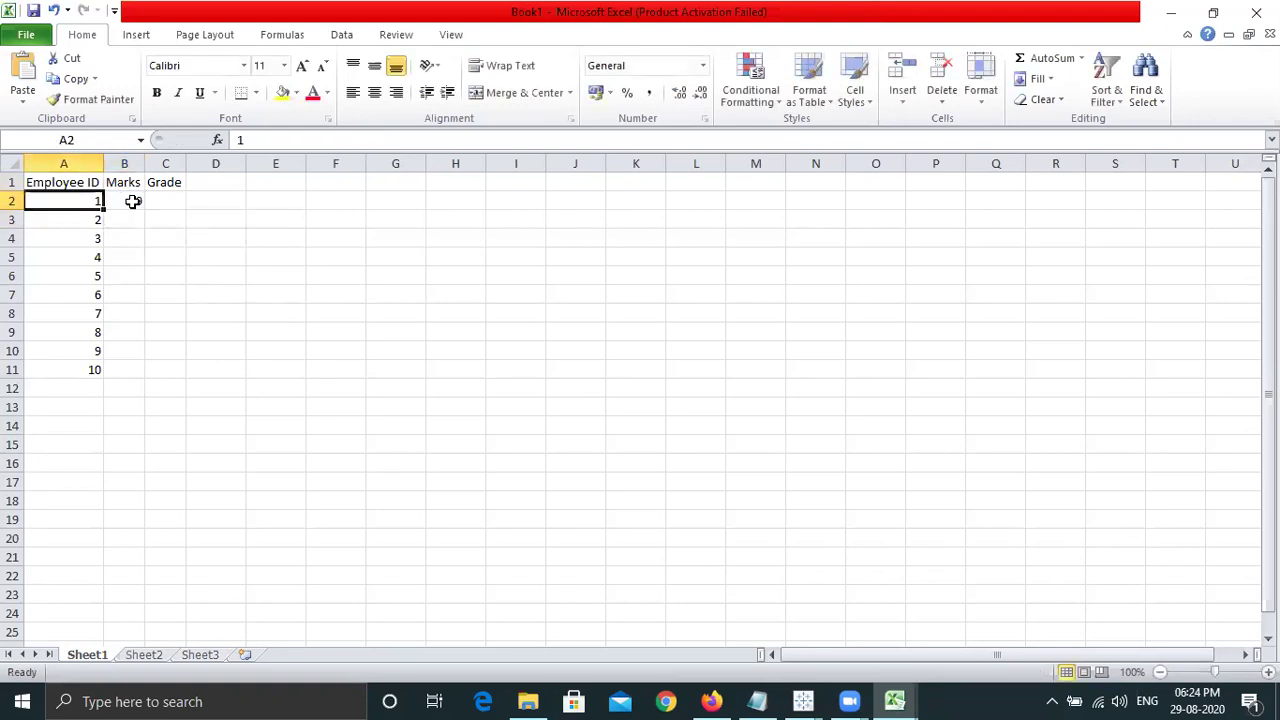
pyautogui.hotkey('shift', 'F10')
pyautogui.press('Escape')
pyautogui.hotkey('ctrl', 'Down')
pyautogui.press('Right')
pyautogui.hotkey('ctrl', 'shift', 'Down')
pyautogui.hotkey('ctrl', 'shift', 'Up')
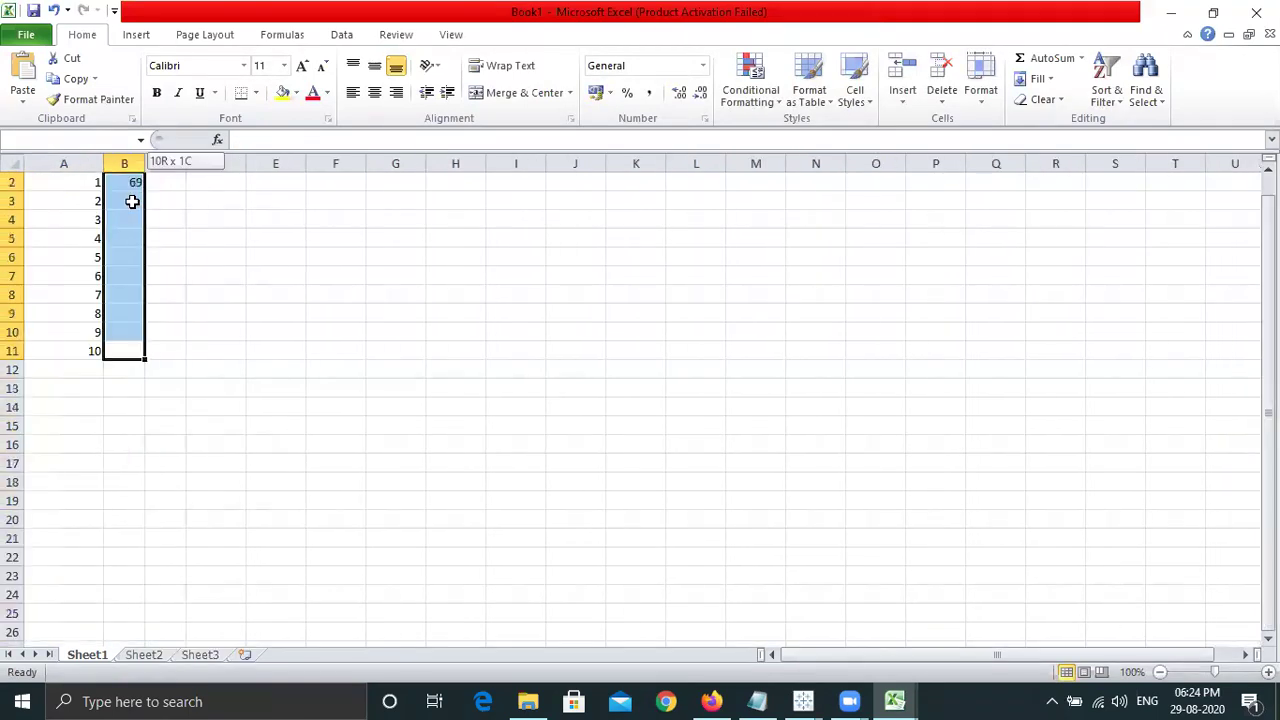
pyautogui.hotkey('ctrl', 'd')
pyautogui.click(132, 242)
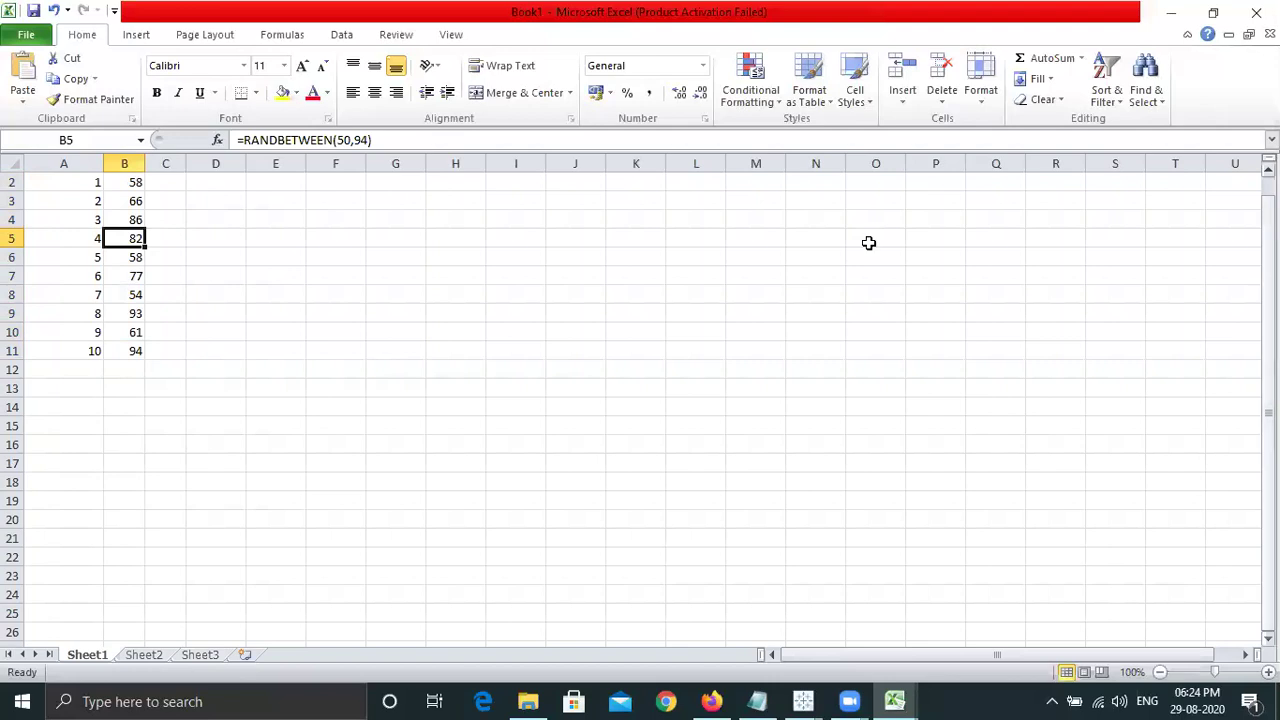
pyautogui.scroll(1, 520, 236)
pyautogui.click(173, 200)
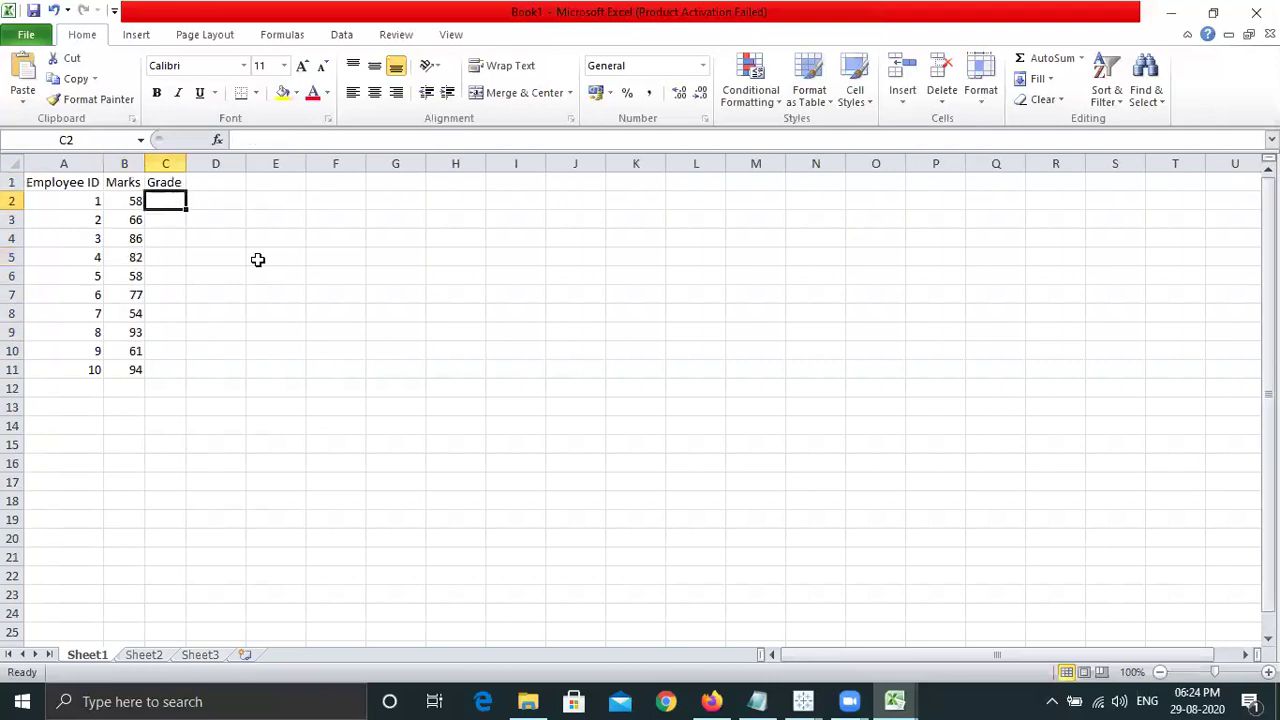
pyautogui.write('A')
pyautogui.press('Return')
pyautogui.press('Up')
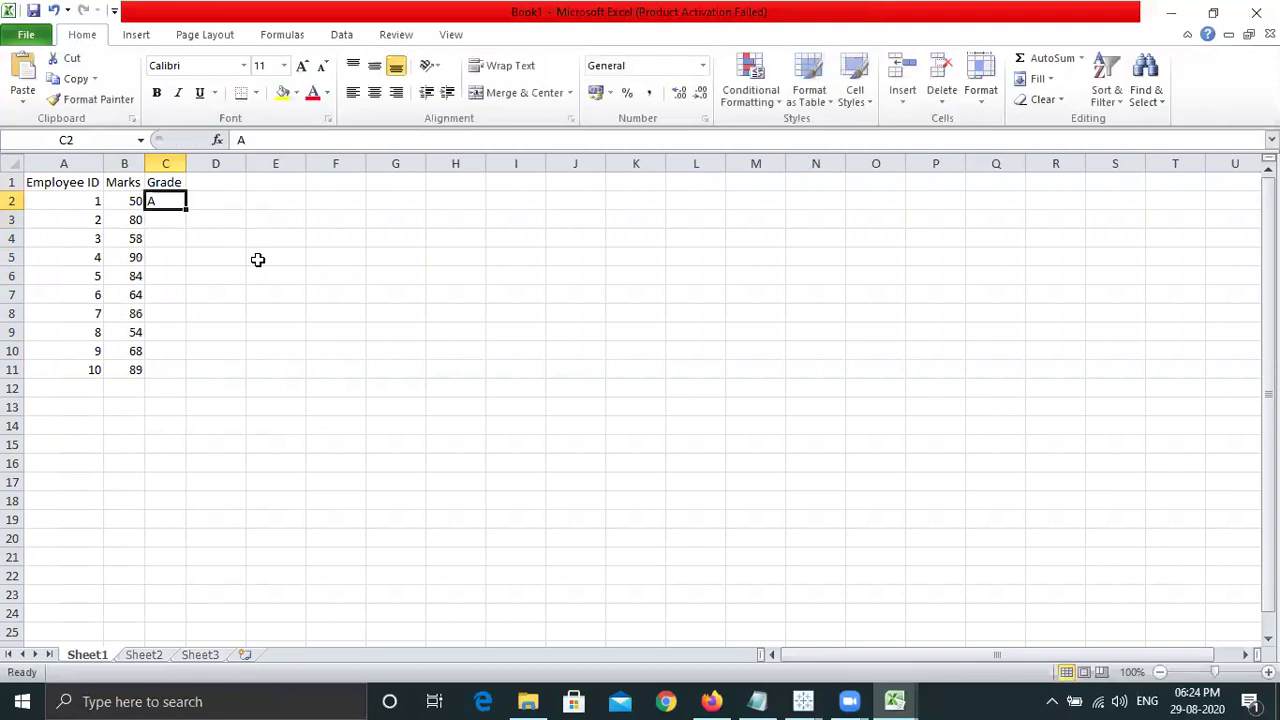
pyautogui.press('Delete')
# Enter the grades B, C, D and E for employees 1 to 4 in C2 to C5.
pyautogui.write('B')
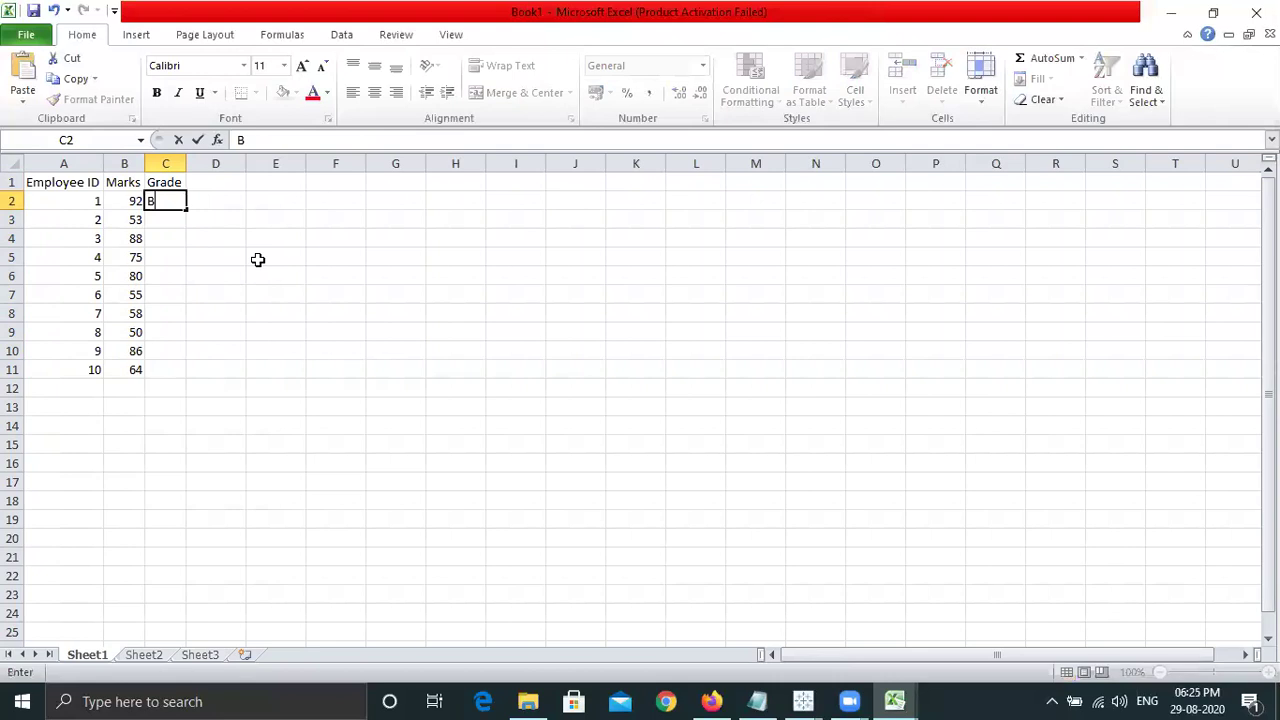
pyautogui.press('Return')
pyautogui.write('C')
pyautogui.press('Return')
pyautogui.write('D')
pyautogui.press('Return')
pyautogui.write('E')
pyautogui.press('Return')
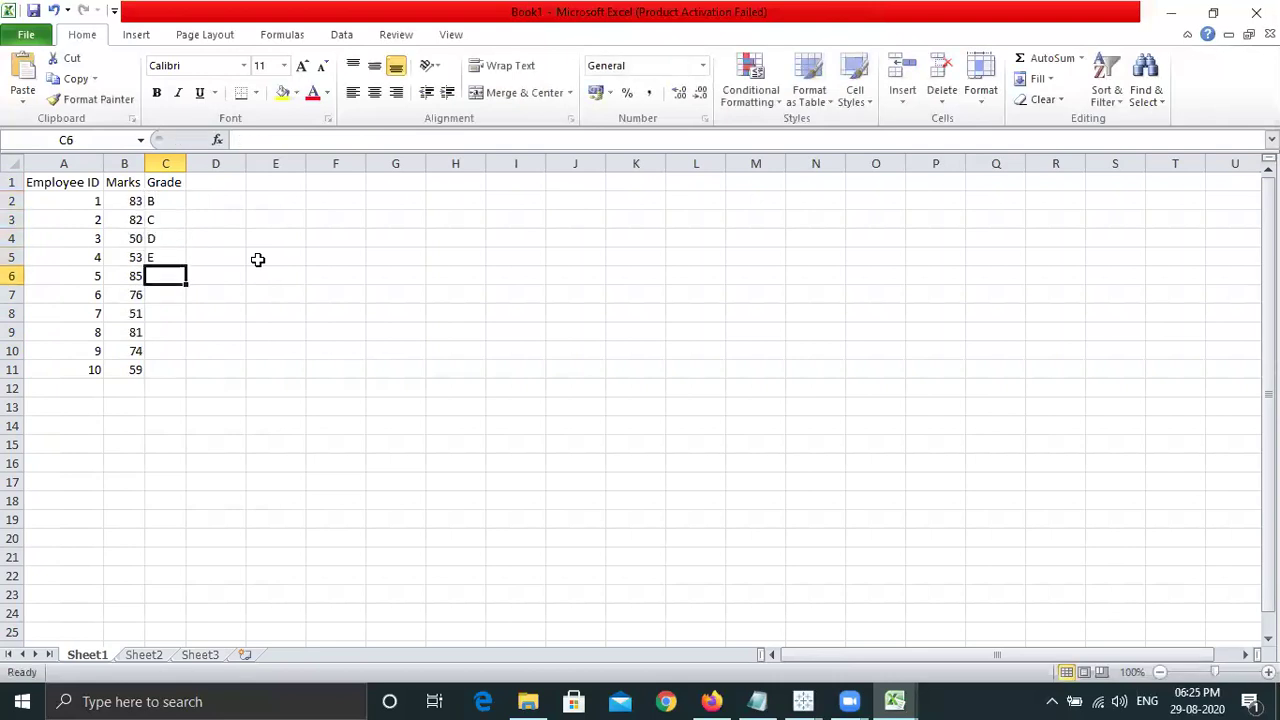
# Enter the grades C, A, B, D, D and E for employees 5 to 10 in C6 to C11.
pyautogui.write('C')
pyautogui.press('Return')
pyautogui.write('A')
pyautogui.press('Return')
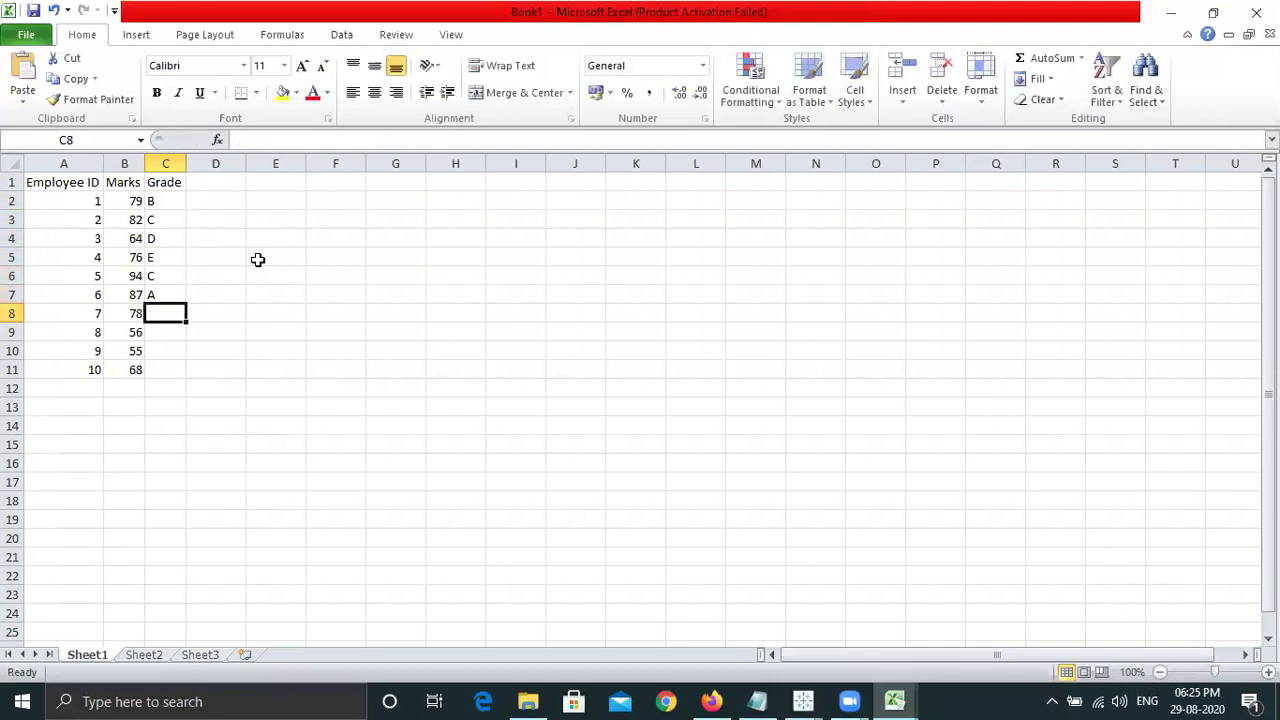
pyautogui.write('B')
pyautogui.press('Return')
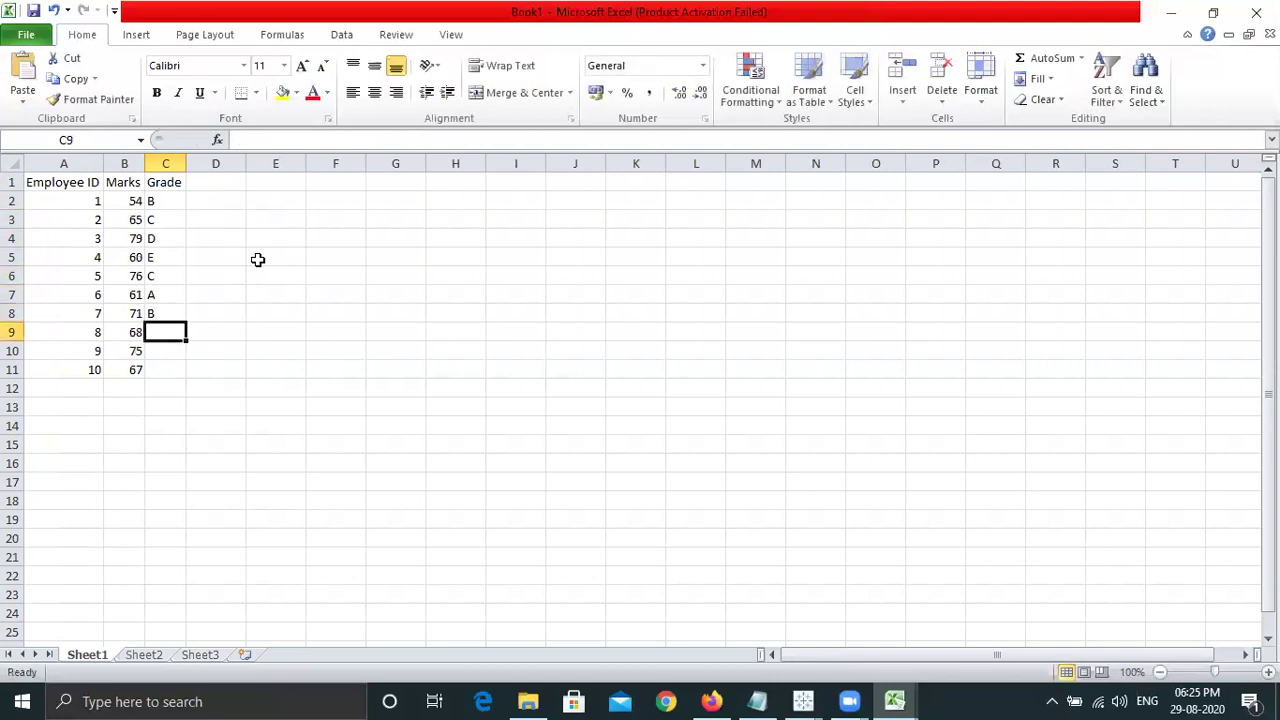
pyautogui.write('D')
pyautogui.press('Return')
pyautogui.write('D')
pyautogui.press('Return')
pyautogui.write('E')
pyautogui.press('Return')
# Save the workbook in the Documents folder as an Excel workbook named employees.
pyautogui.click(171, 255)
pyautogui.click(58, 183)
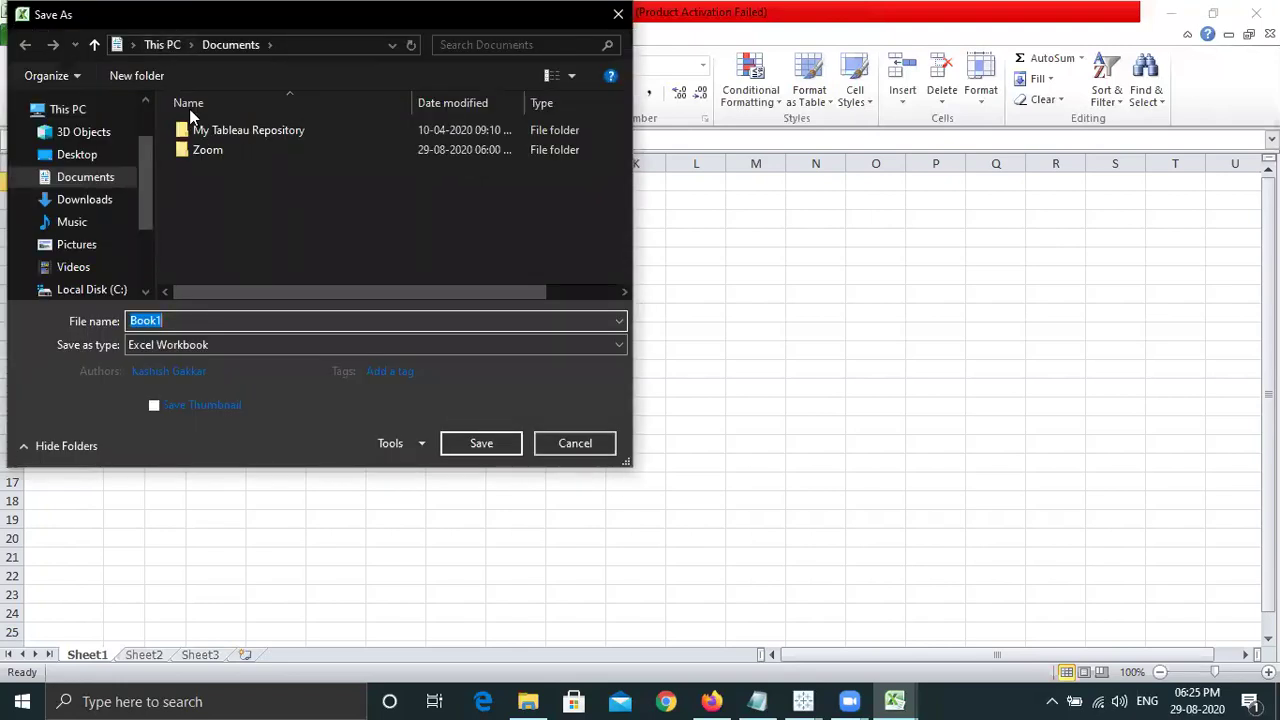
pyautogui.scroll(-2, 135, 205)
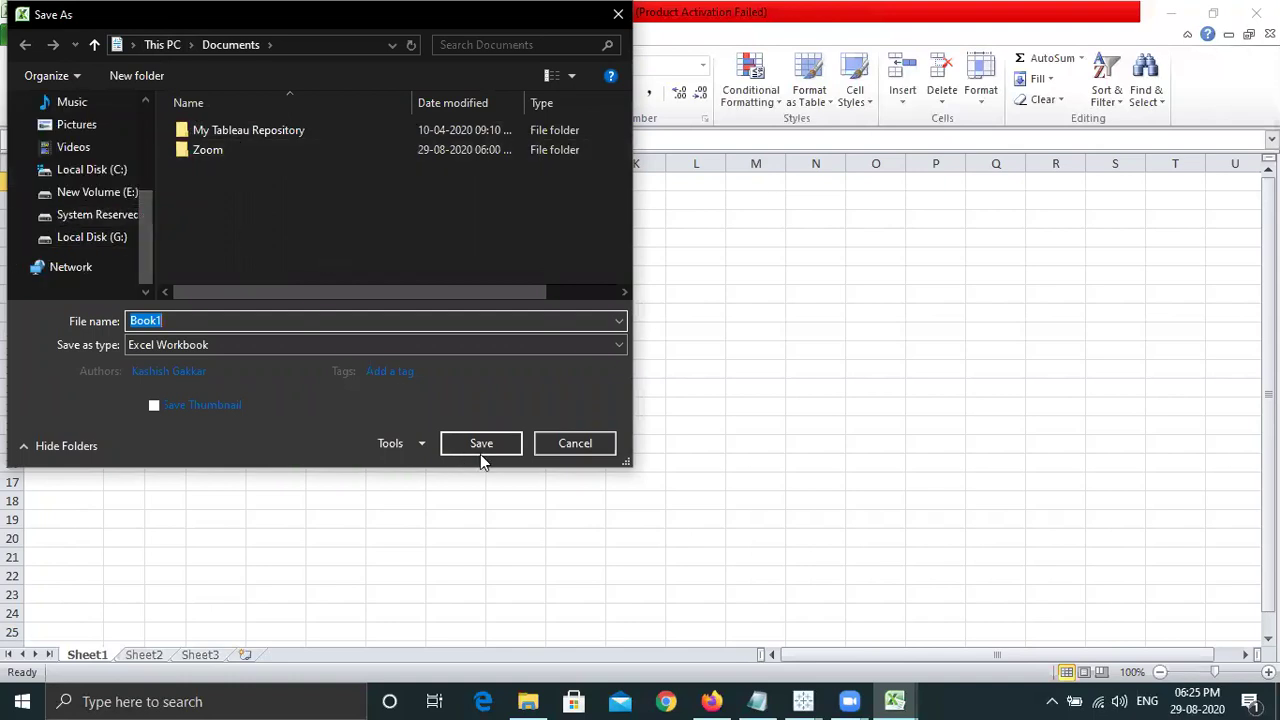
pyautogui.write('employees')
pyautogui.click(472, 444)
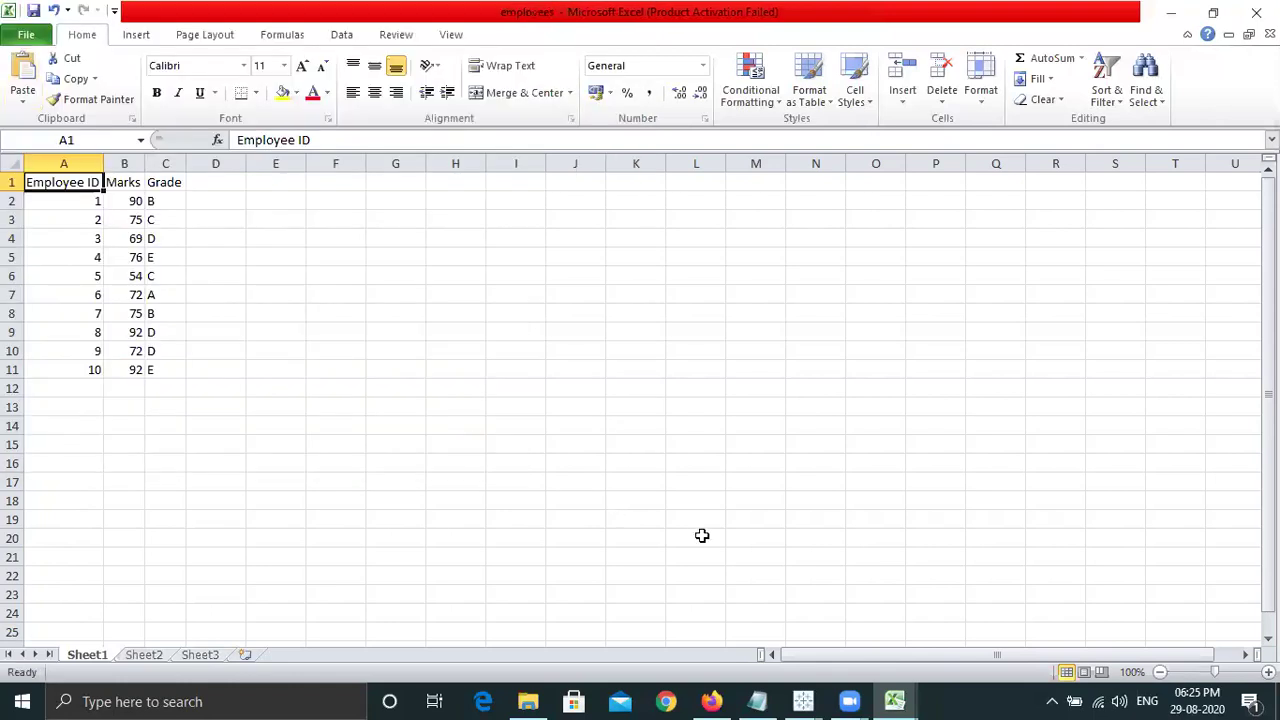
# Switch to the new Tableau workbook and connect it to the employees Excel file in Documents.
pyautogui.click(703, 592)
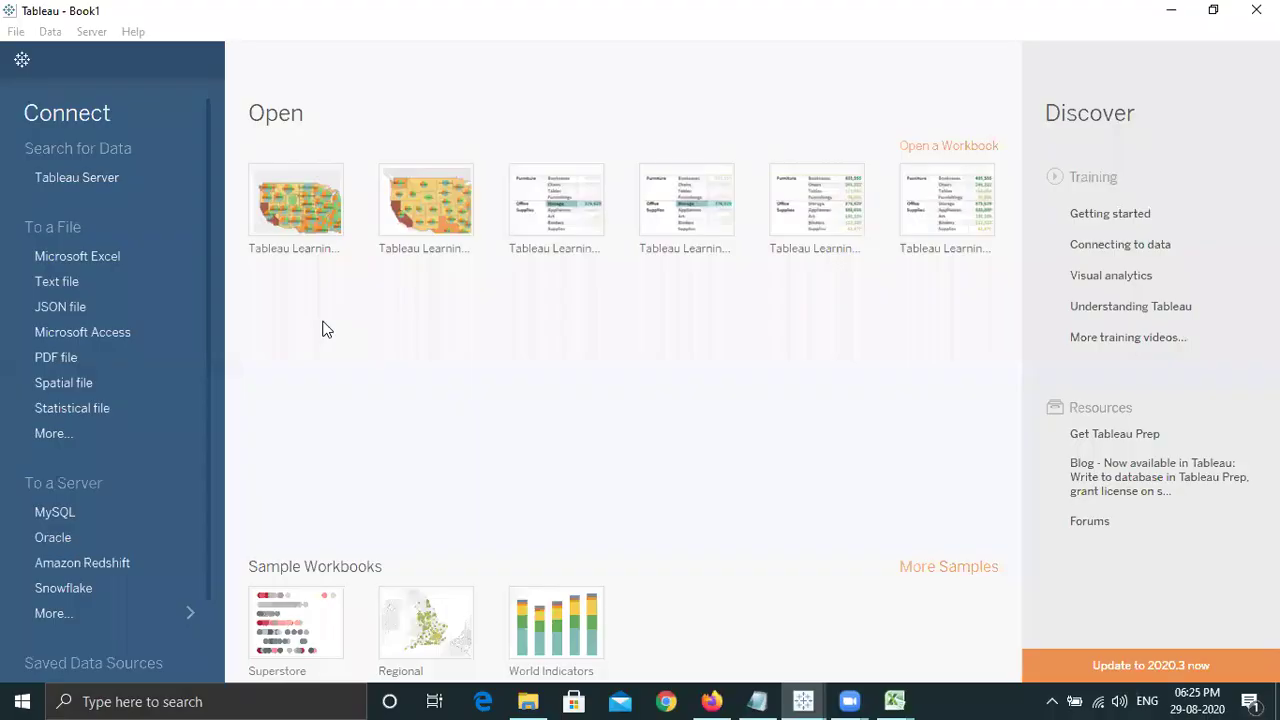
pyautogui.click(163, 270)
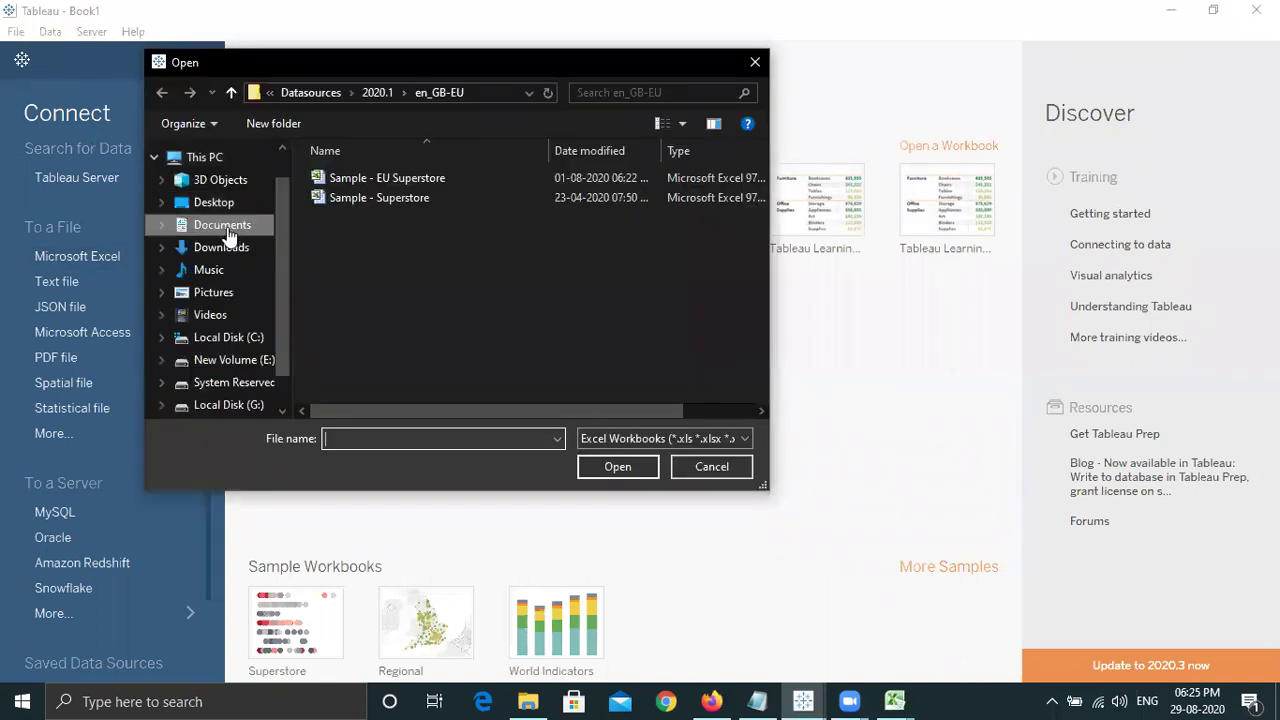
pyautogui.click(227, 232)
pyautogui.doubleClick(392, 214)
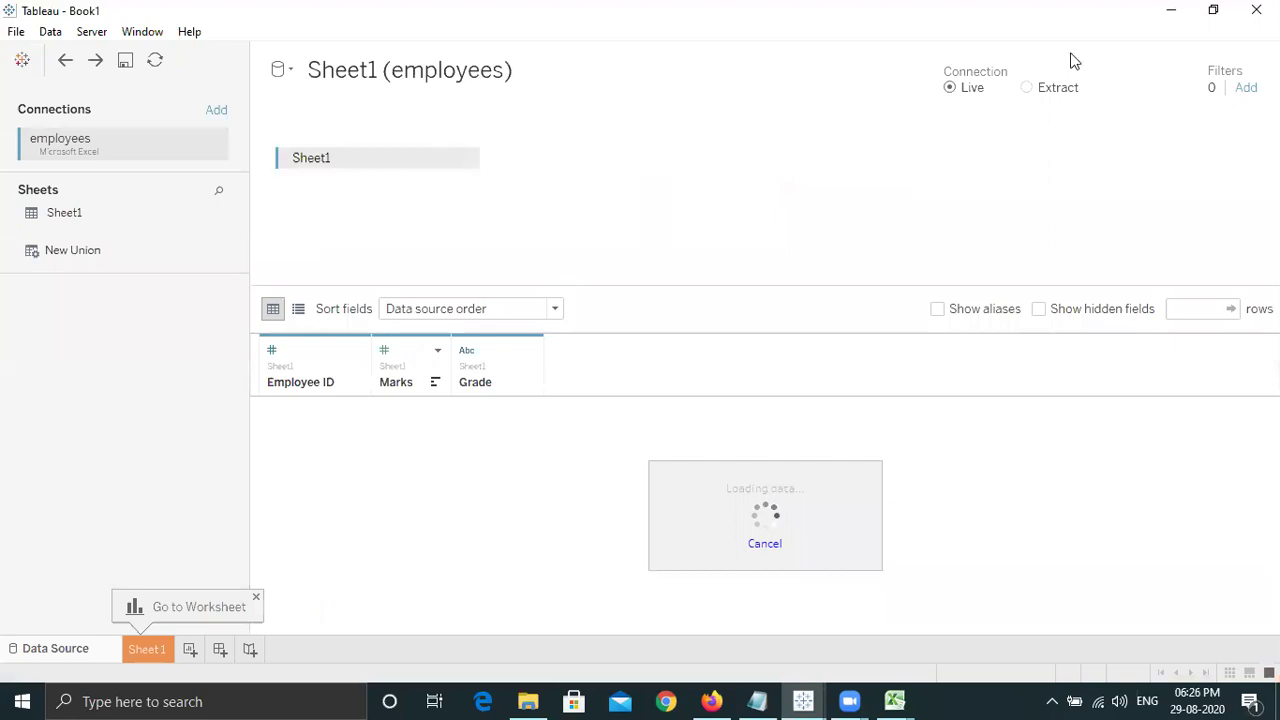
# Set the connection to Extract and go to Sheet 1, saving the extract as Sheet1 (employees).
pyautogui.click(1044, 88)
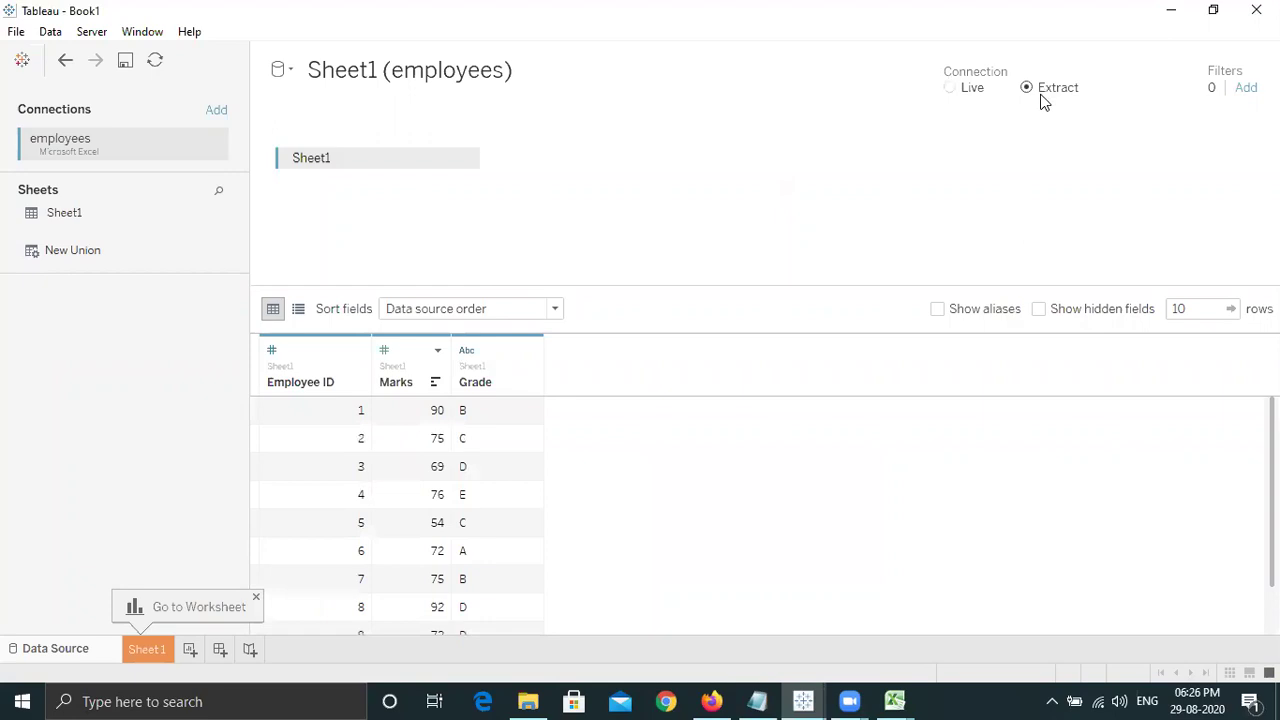
pyautogui.click(139, 645)
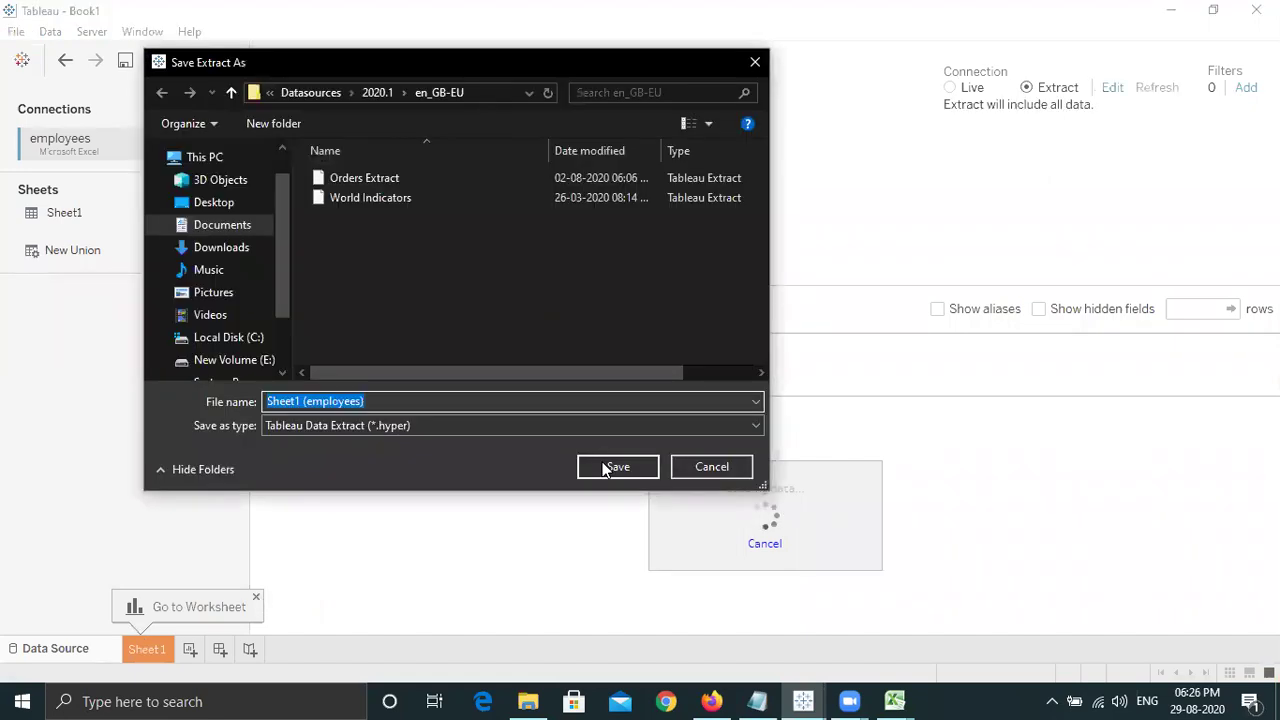
pyautogui.click(612, 467)
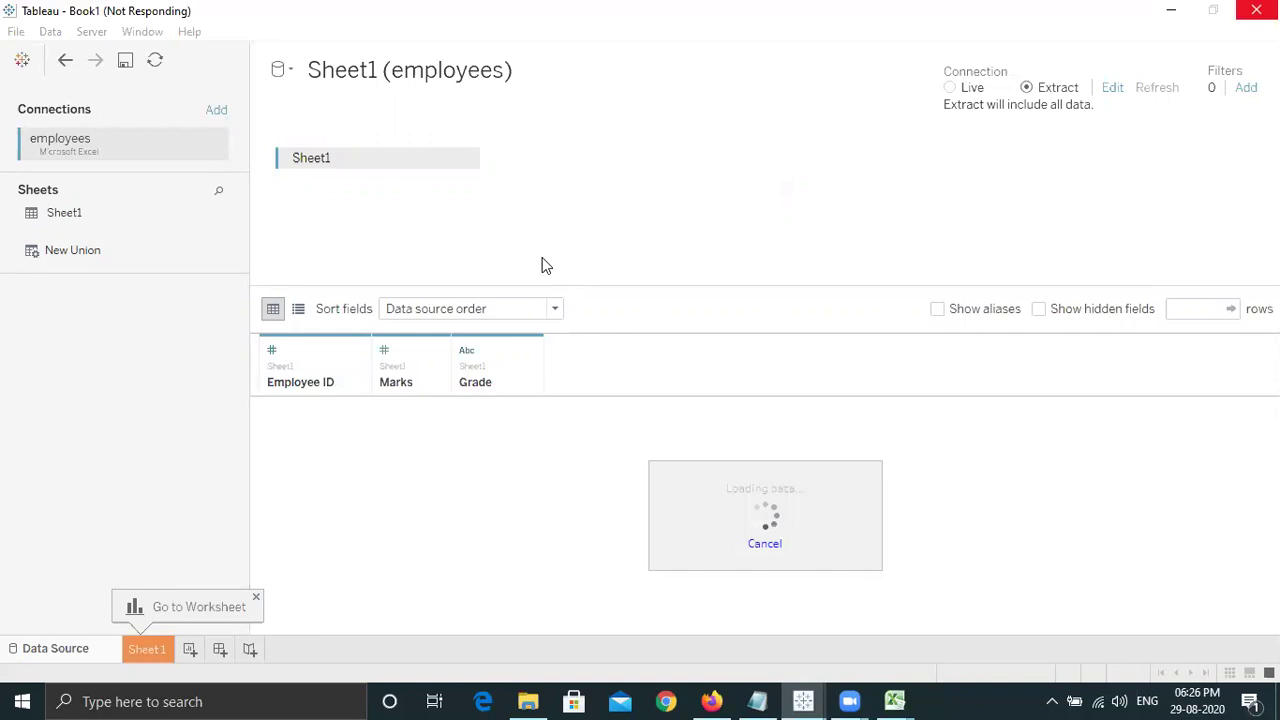
# Look over the Employee ID dimension and the Number of Records measure of the employees data source.
pyautogui.click(86, 168)
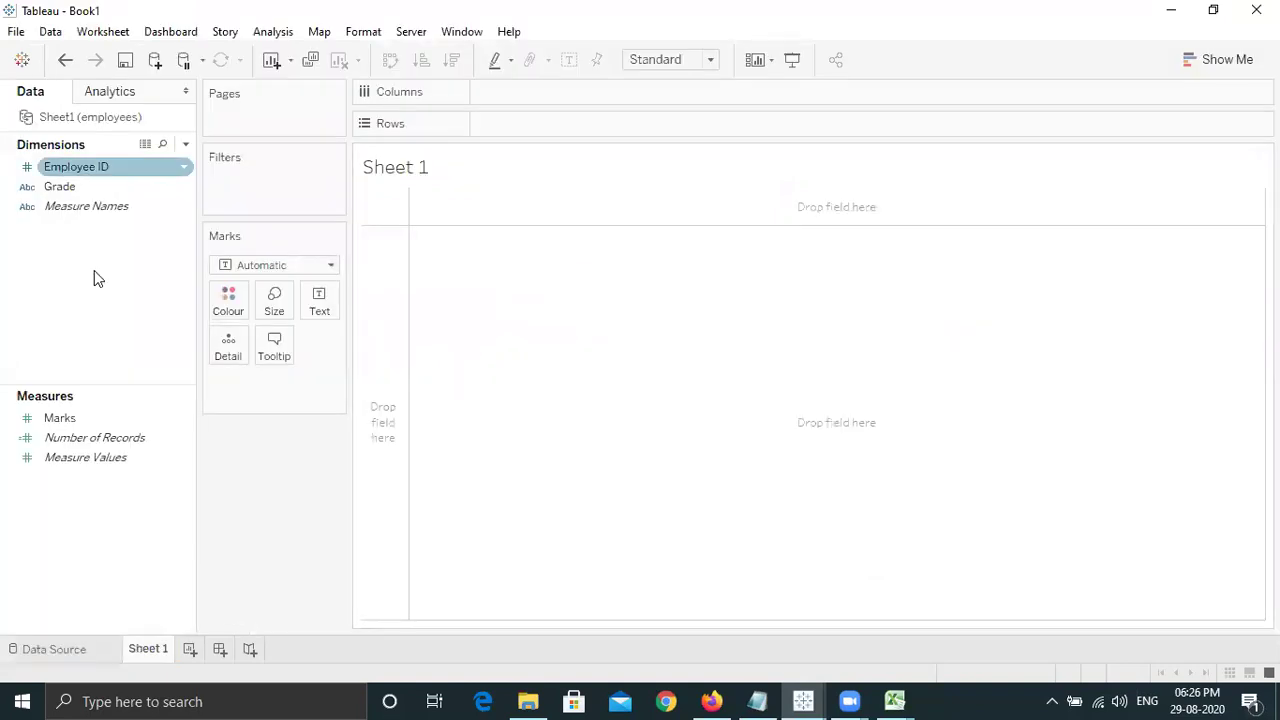
pyautogui.click(96, 437)
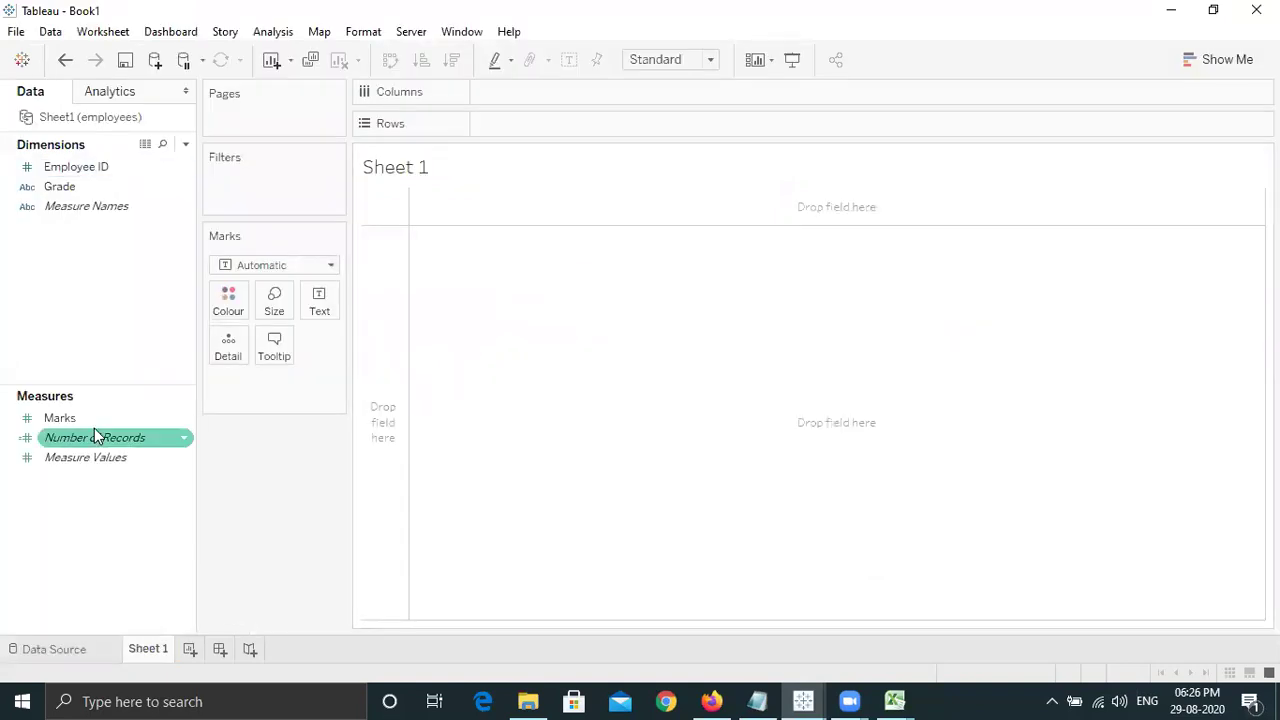
# Place Employee ID, Grade and Marks on Rows, make Marks discrete, and move it into the table as text.
pyautogui.click(111, 176)
pyautogui.click(109, 167)
pyautogui.moveTo(326, 146); pyautogui.dragTo(505, 137)
pyautogui.moveTo(60, 187); pyautogui.dragTo(191, 377)
pyautogui.moveTo(95, 418); pyautogui.dragTo(616, 135)
pyautogui.click(876, 124)
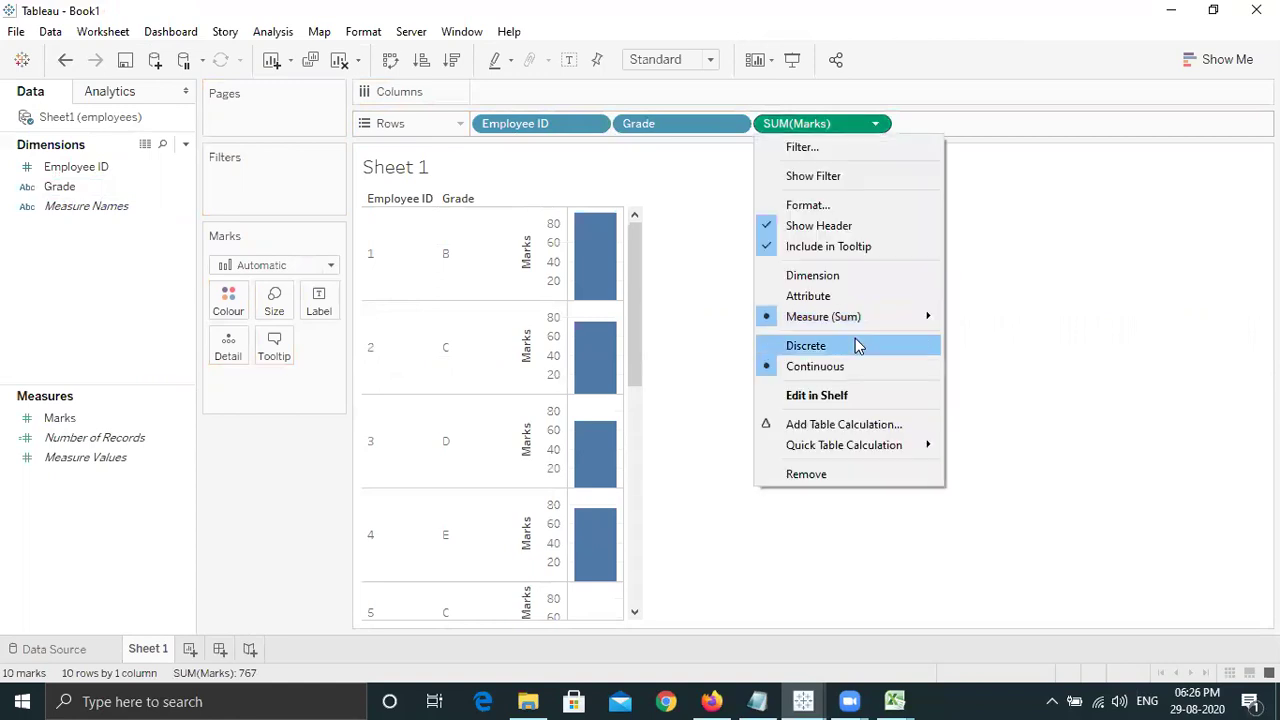
pyautogui.click(857, 345)
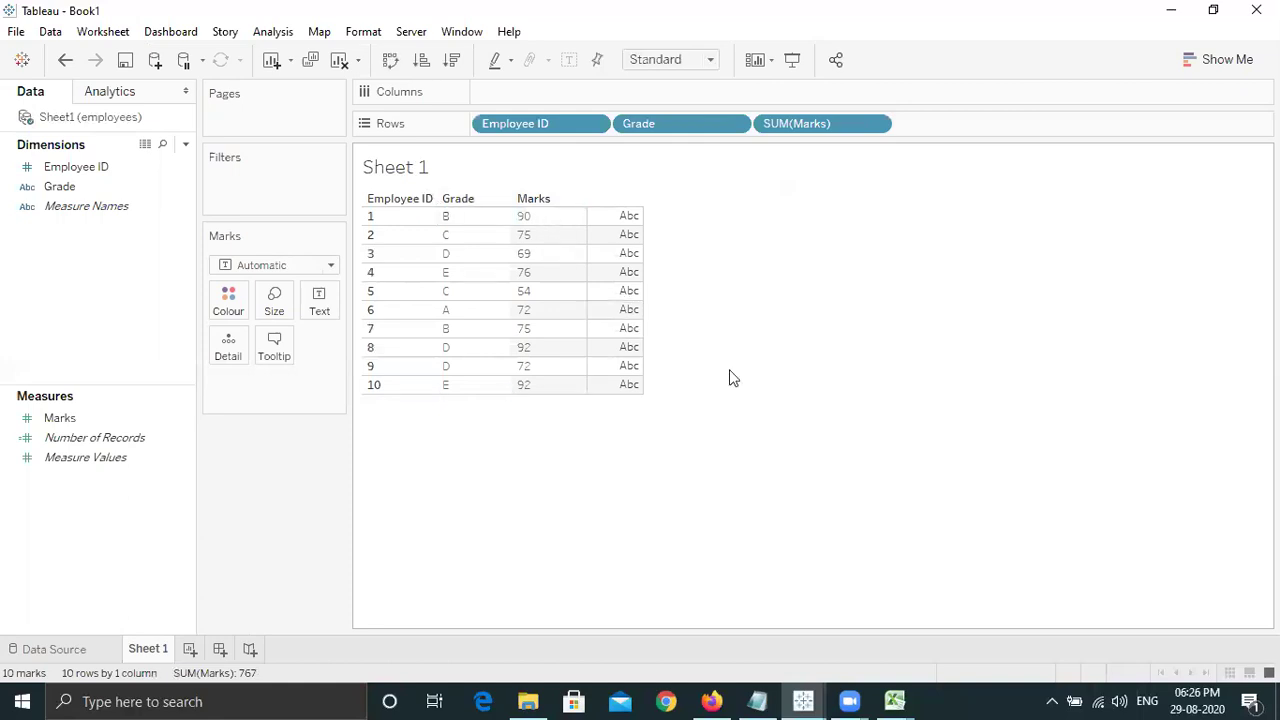
pyautogui.moveTo(834, 123); pyautogui.dragTo(320, 300)
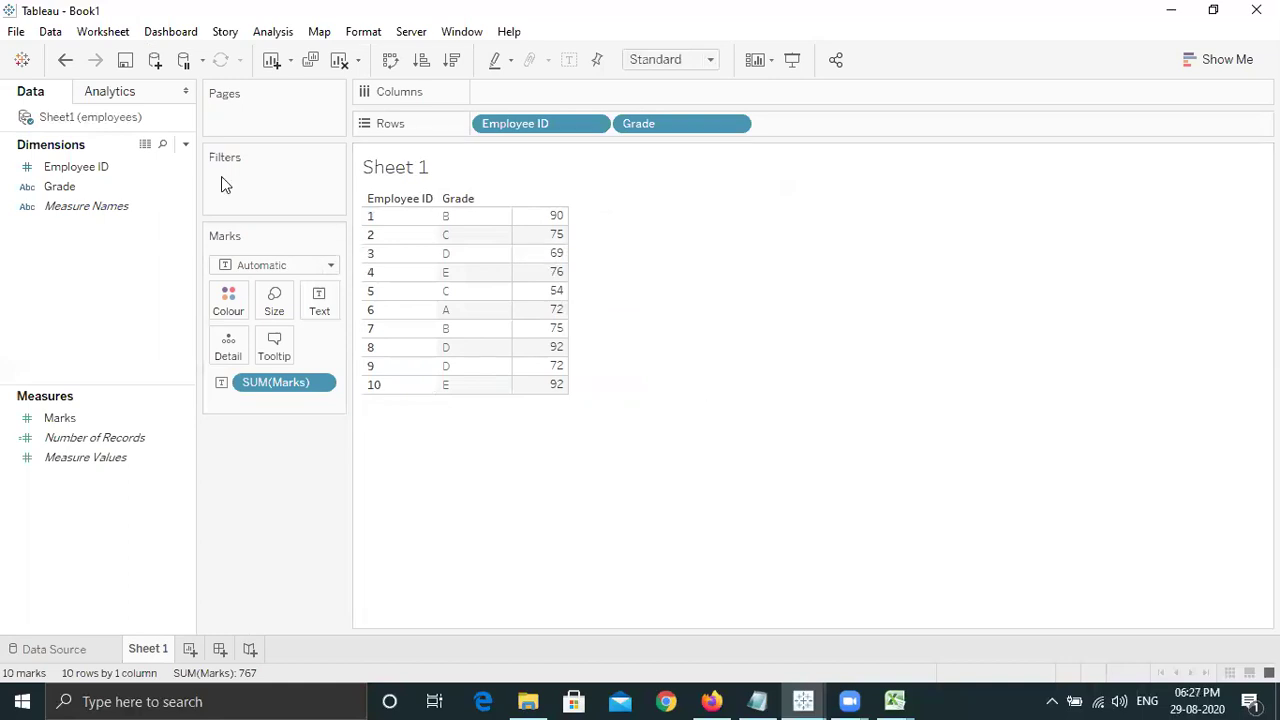
# Create a calculated field named rank with the formula RANK(SUM([Marks])).
pyautogui.click(185, 144)
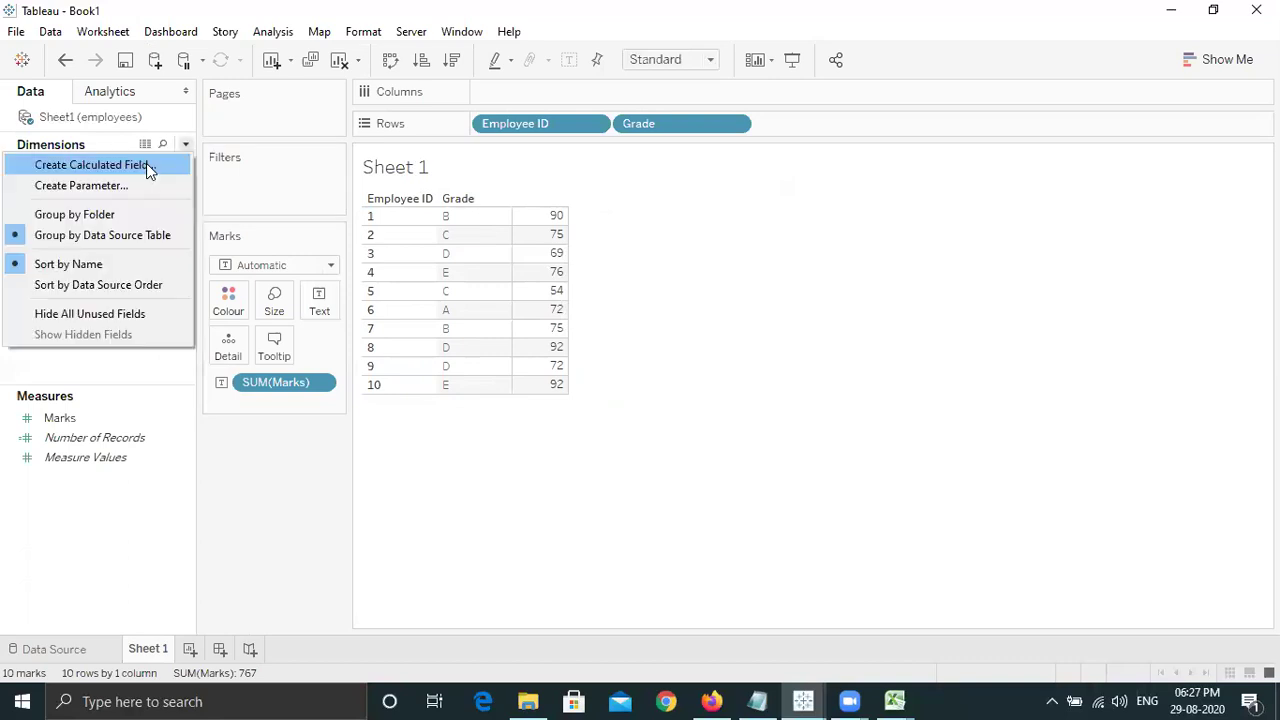
pyautogui.click(146, 164)
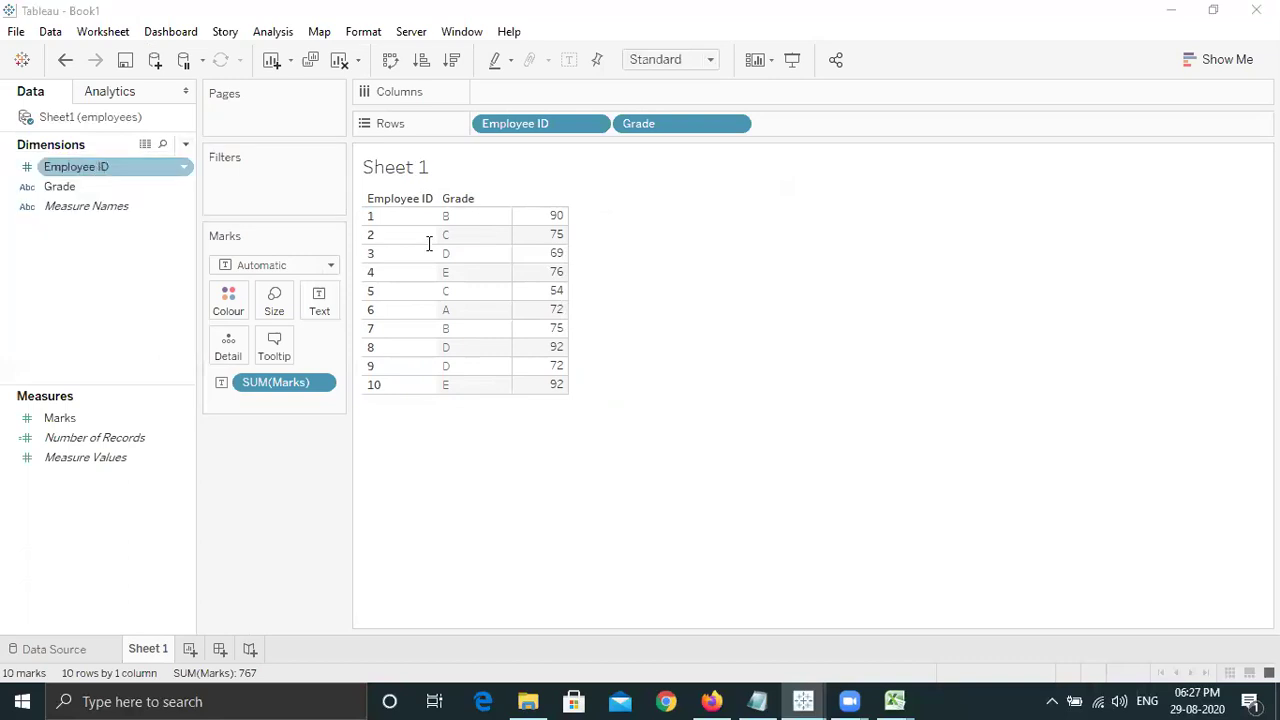
pyautogui.write('rank')
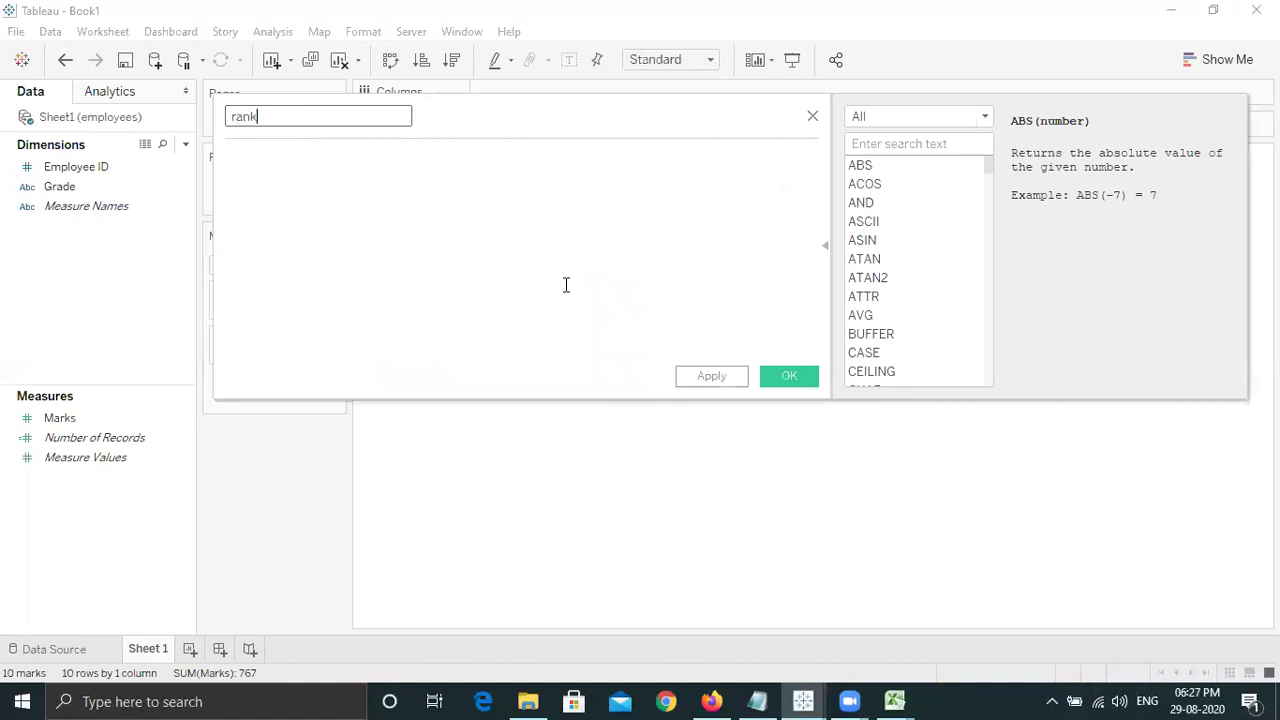
pyautogui.click(565, 285)
pyautogui.write('nk')
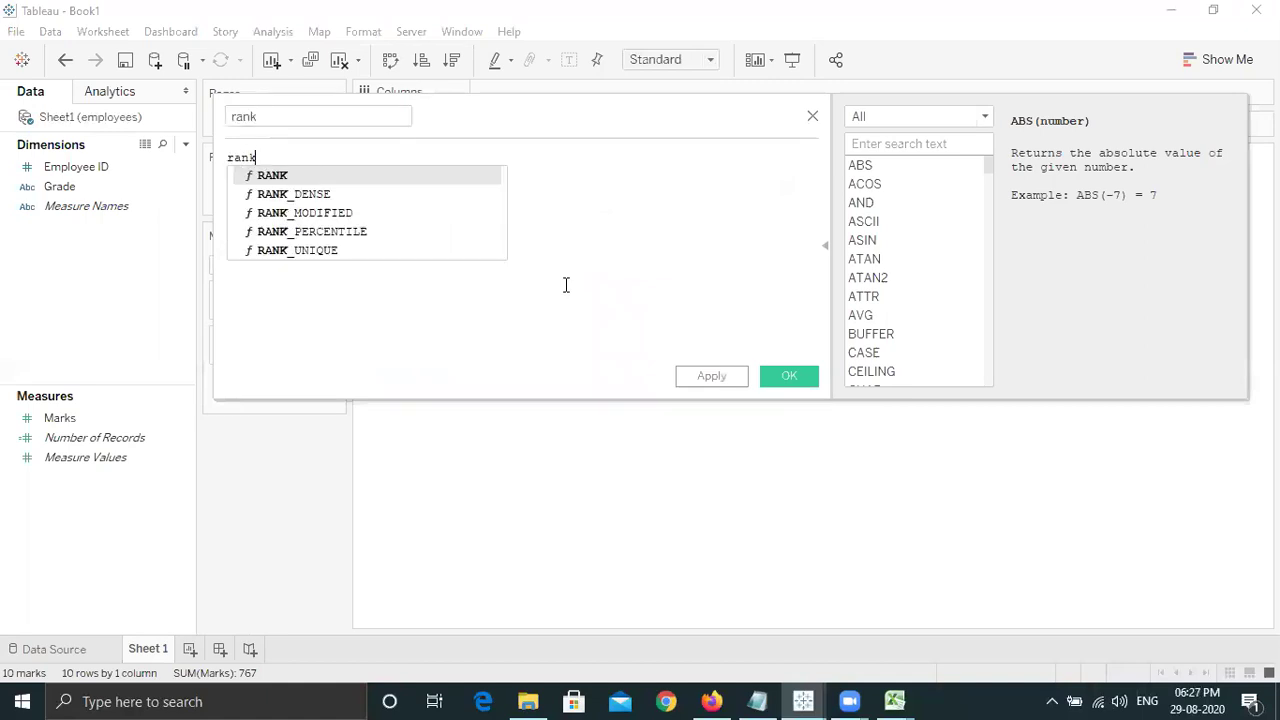
pyautogui.press('Return')
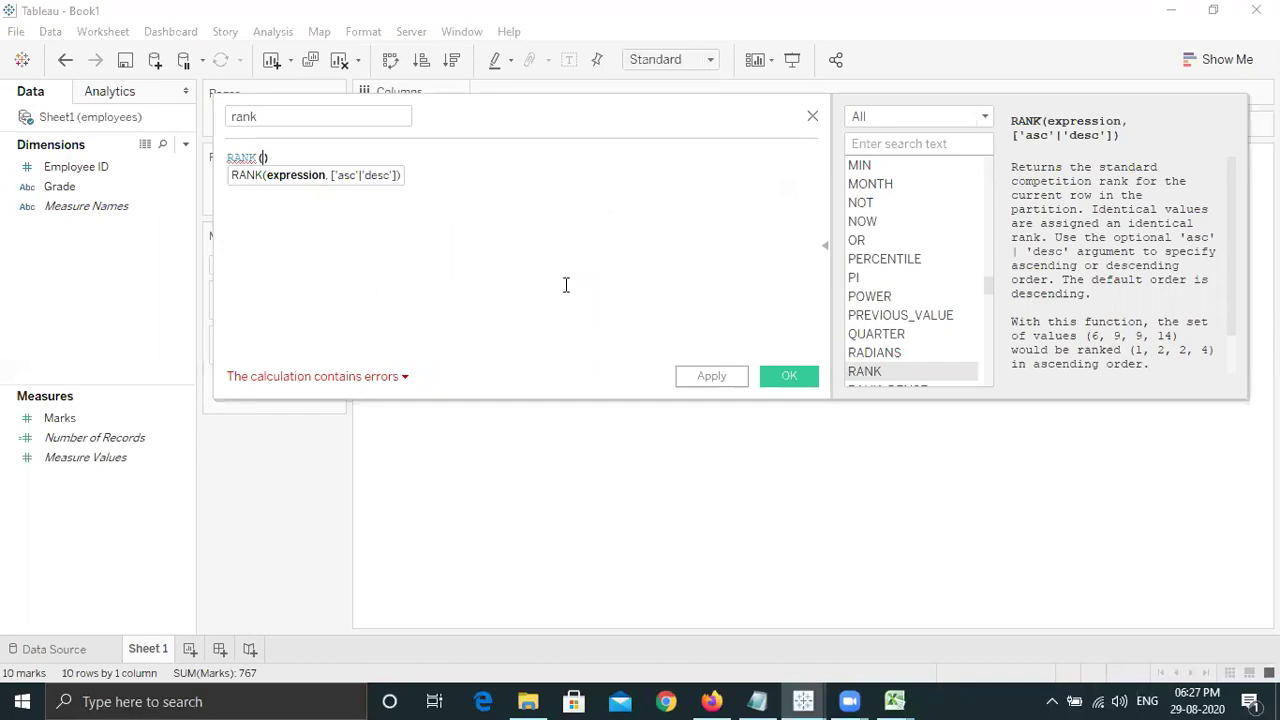
pyautogui.write('su')
pyautogui.press('Return')
pyautogui.write('mar')
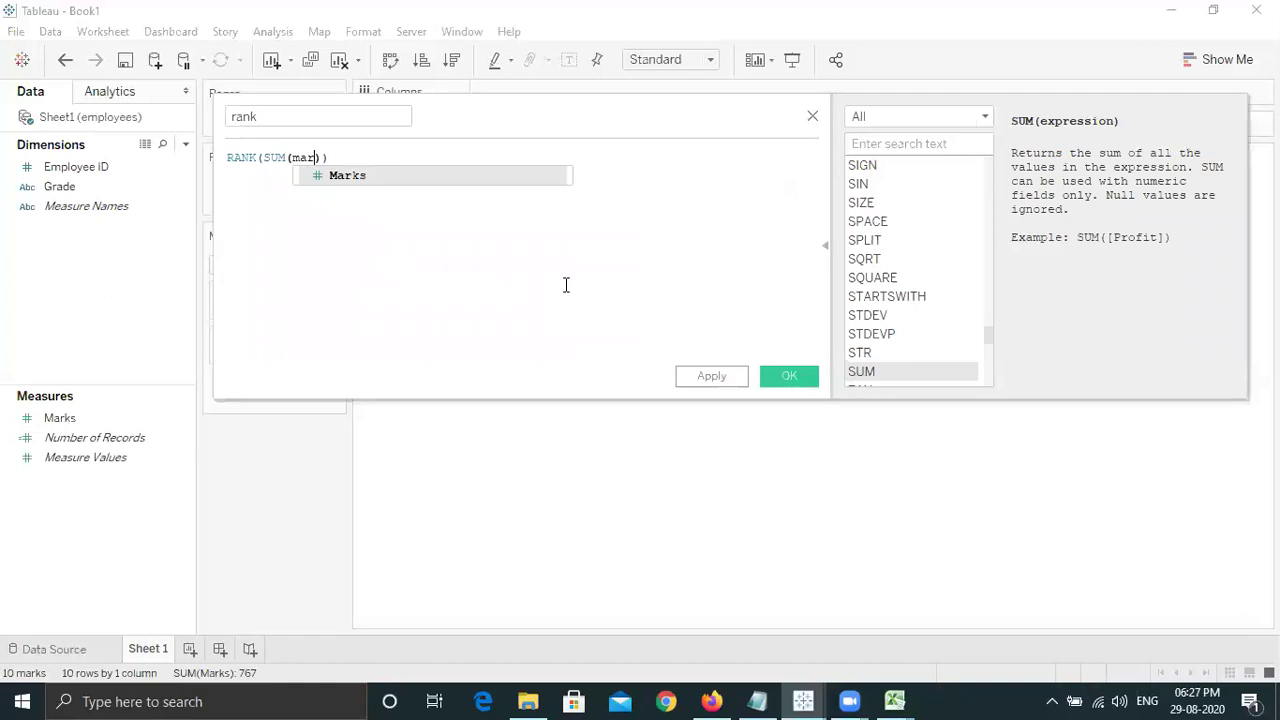
pyautogui.press('Return')
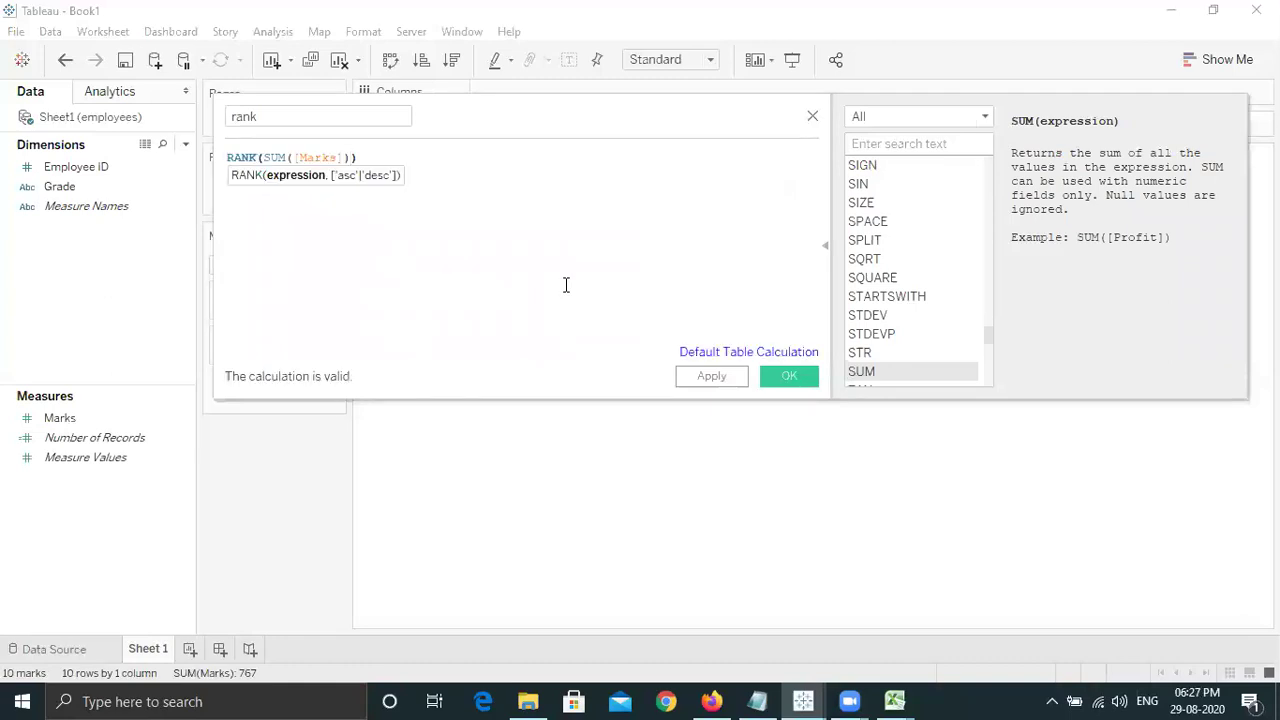
pyautogui.click(789, 379)
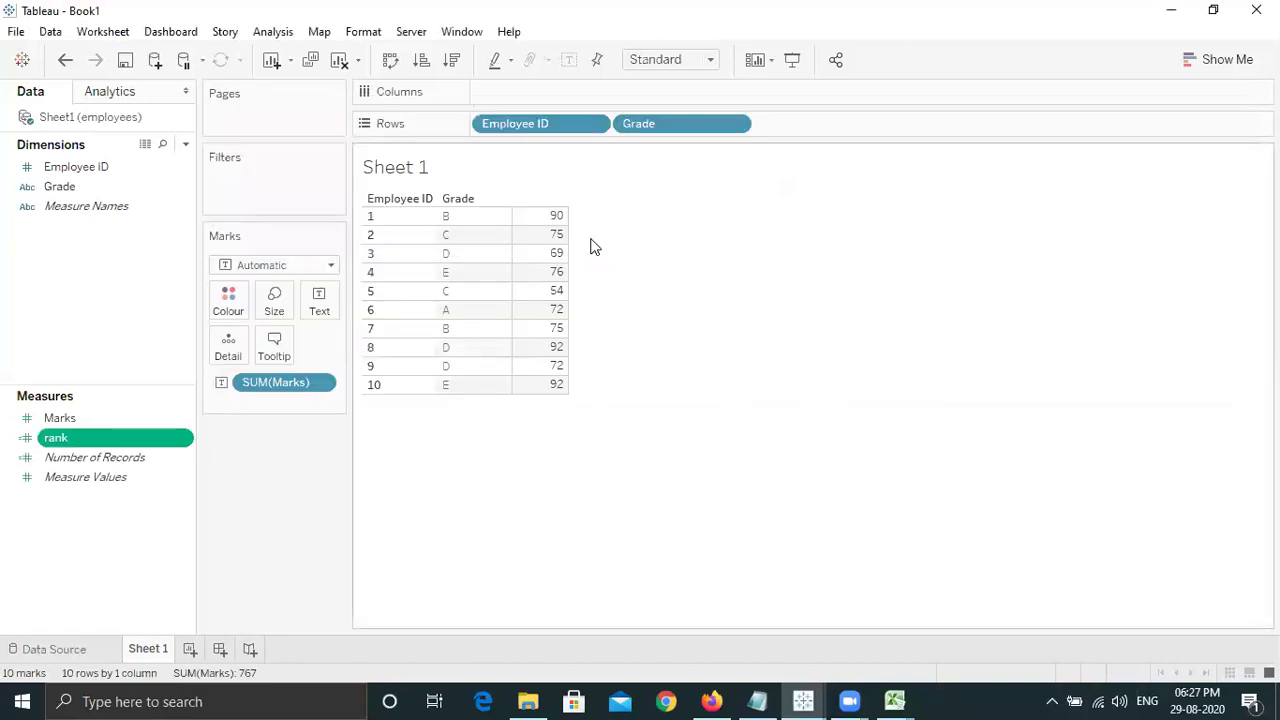
# Try showing rank and Marks together as text using the suggested table layouts, and remove both from the view.
pyautogui.moveTo(94, 441); pyautogui.dragTo(317, 304)
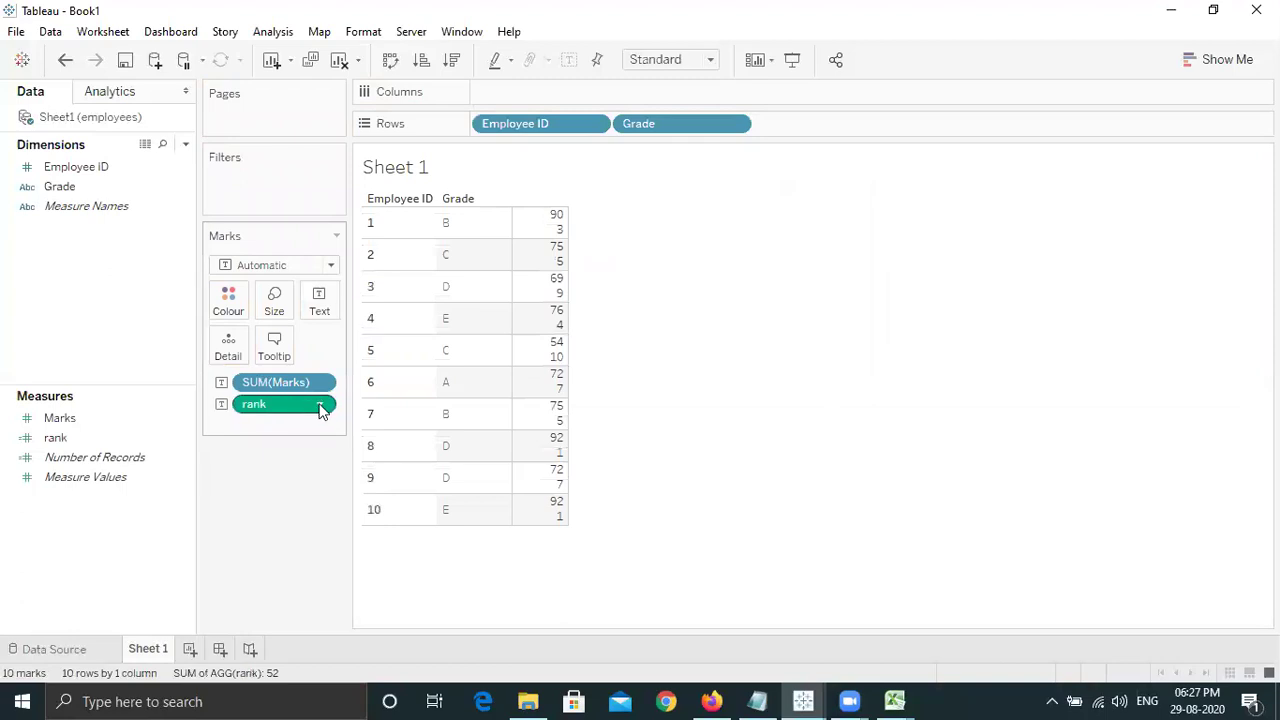
pyautogui.click(1185, 59)
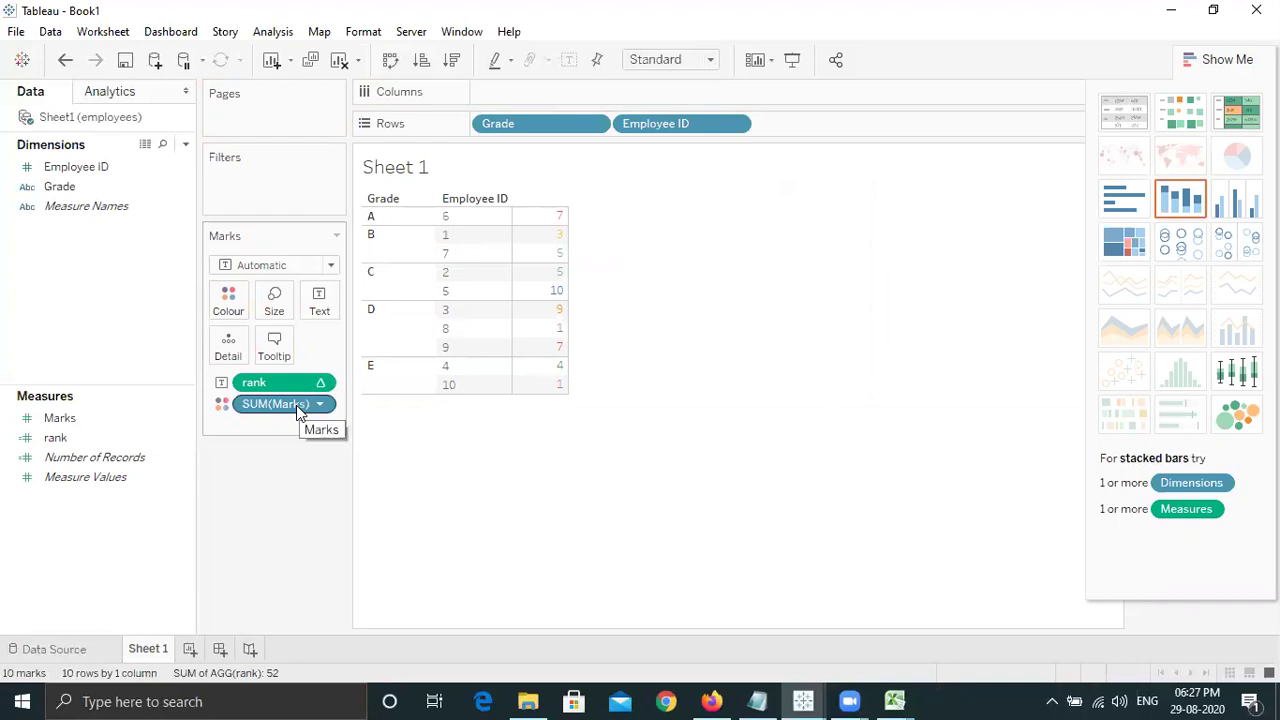
pyautogui.moveTo(296, 404); pyautogui.dragTo(320, 303)
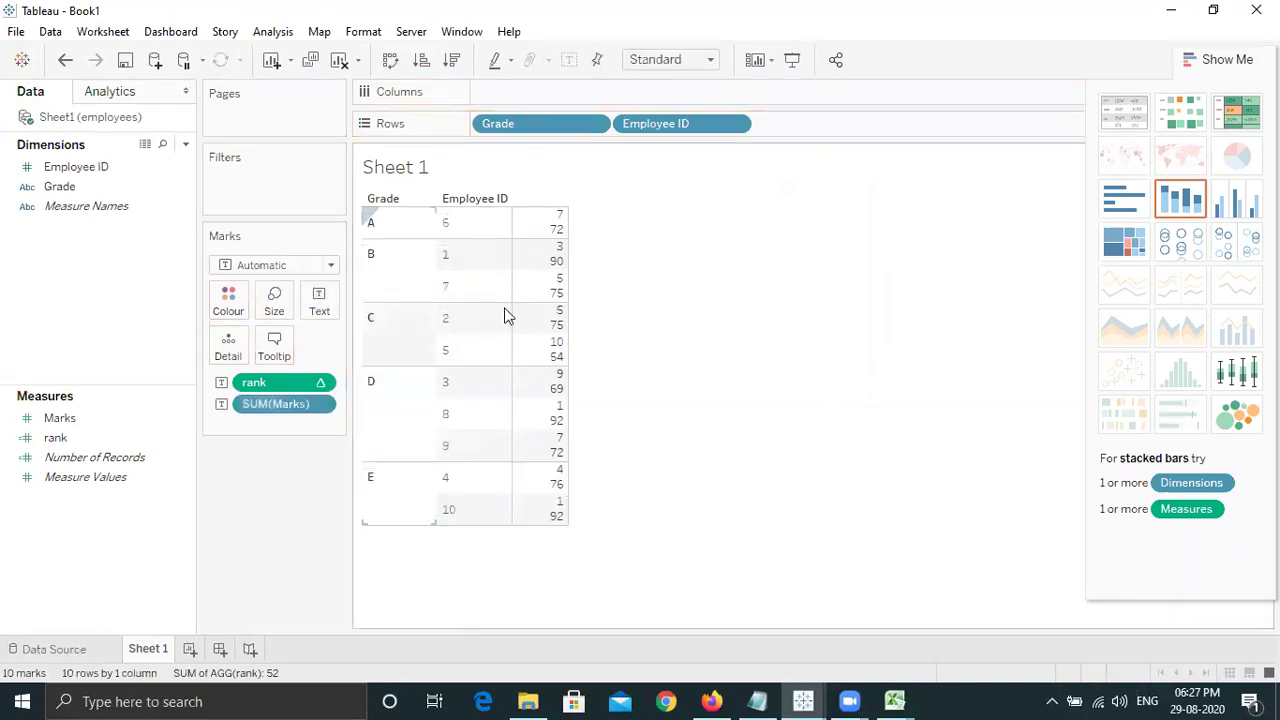
pyautogui.click(1126, 109)
pyautogui.click(1237, 111)
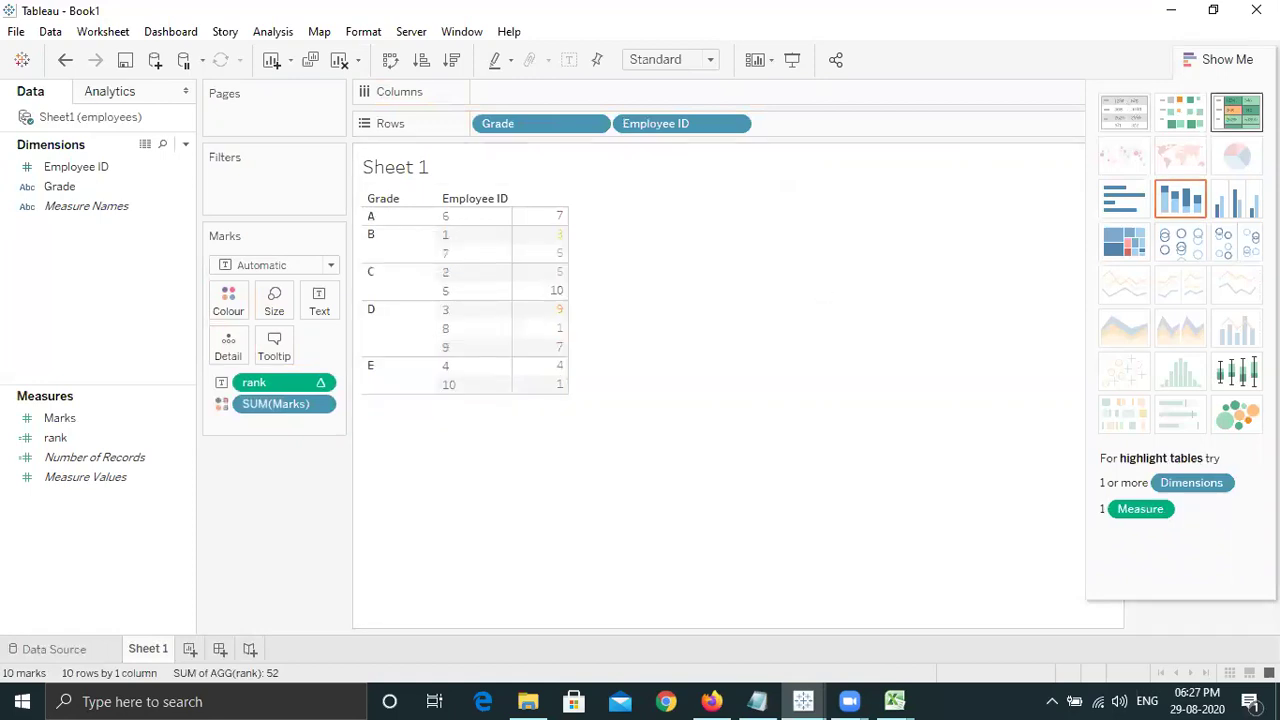
pyautogui.click(1218, 59)
pyautogui.moveTo(268, 404); pyautogui.dragTo(634, 137)
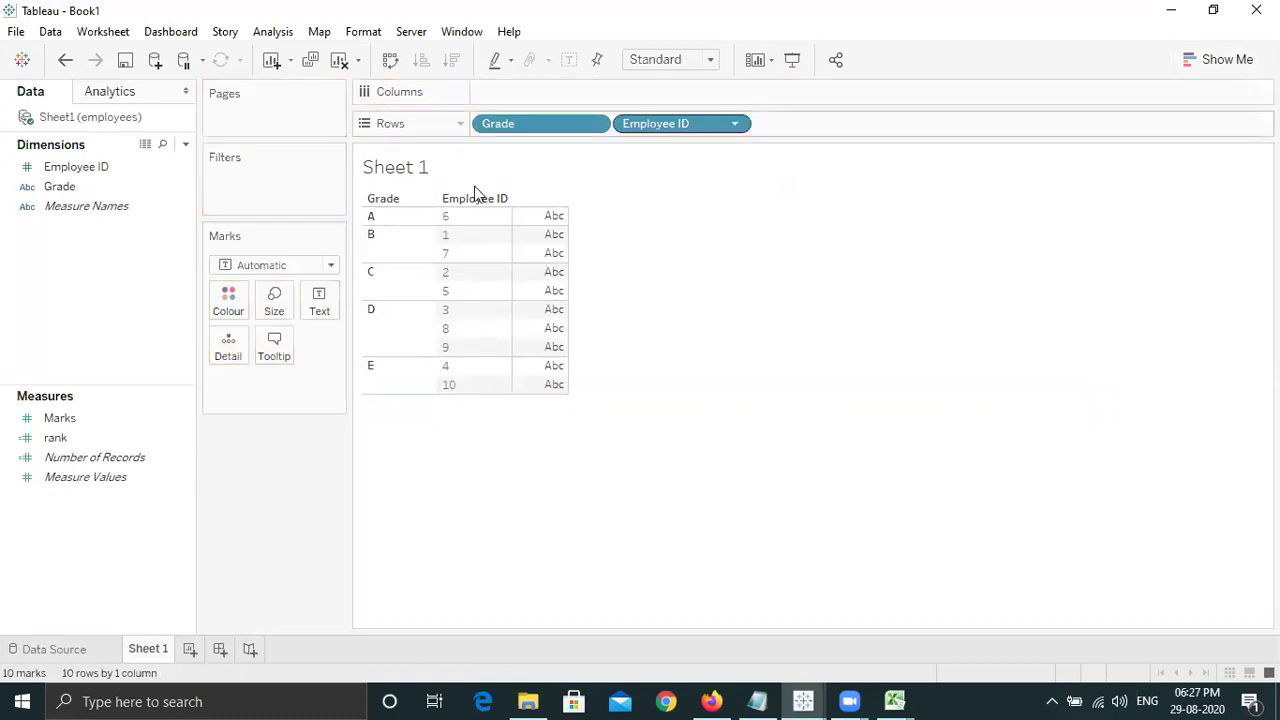
# Place Grade after Employee ID on Rows and show Measure Values as text, limited to Marks and rank.
pyautogui.moveTo(540, 123); pyautogui.dragTo(551, 166)
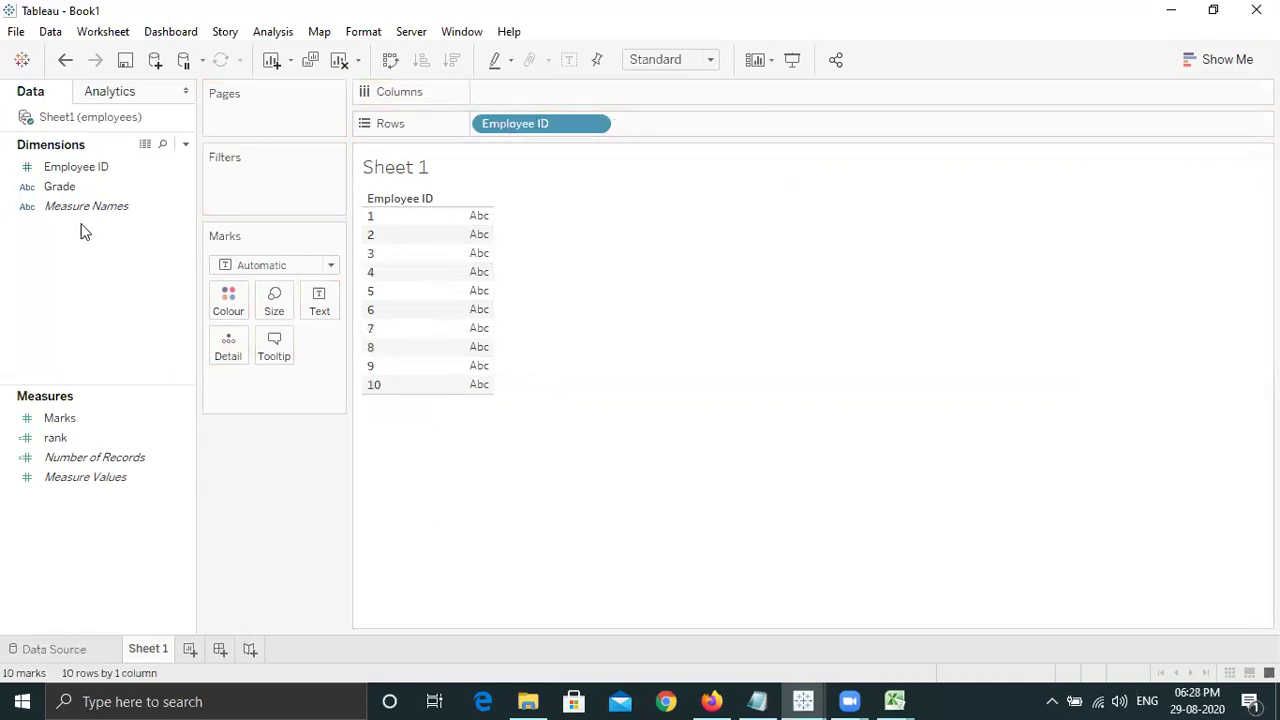
pyautogui.moveTo(77, 191); pyautogui.dragTo(320, 305)
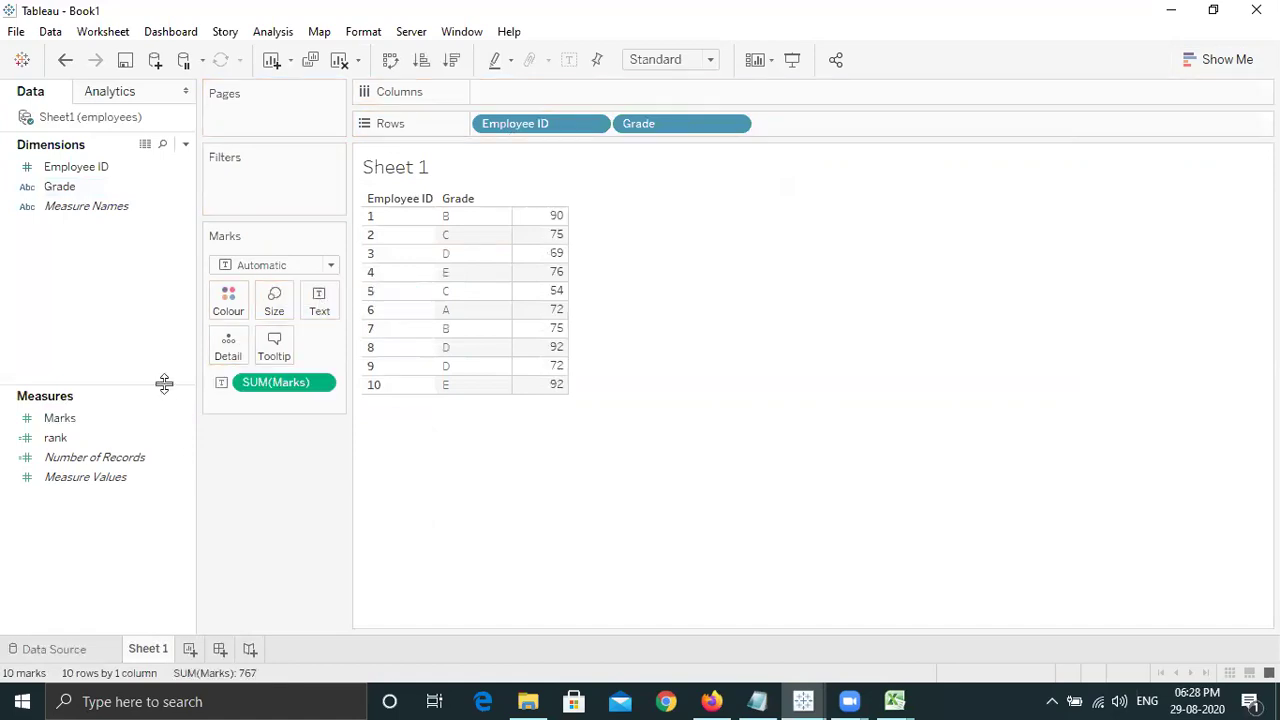
pyautogui.moveTo(82, 444); pyautogui.dragTo(150, 460)
pyautogui.moveTo(244, 426); pyautogui.dragTo(313, 313)
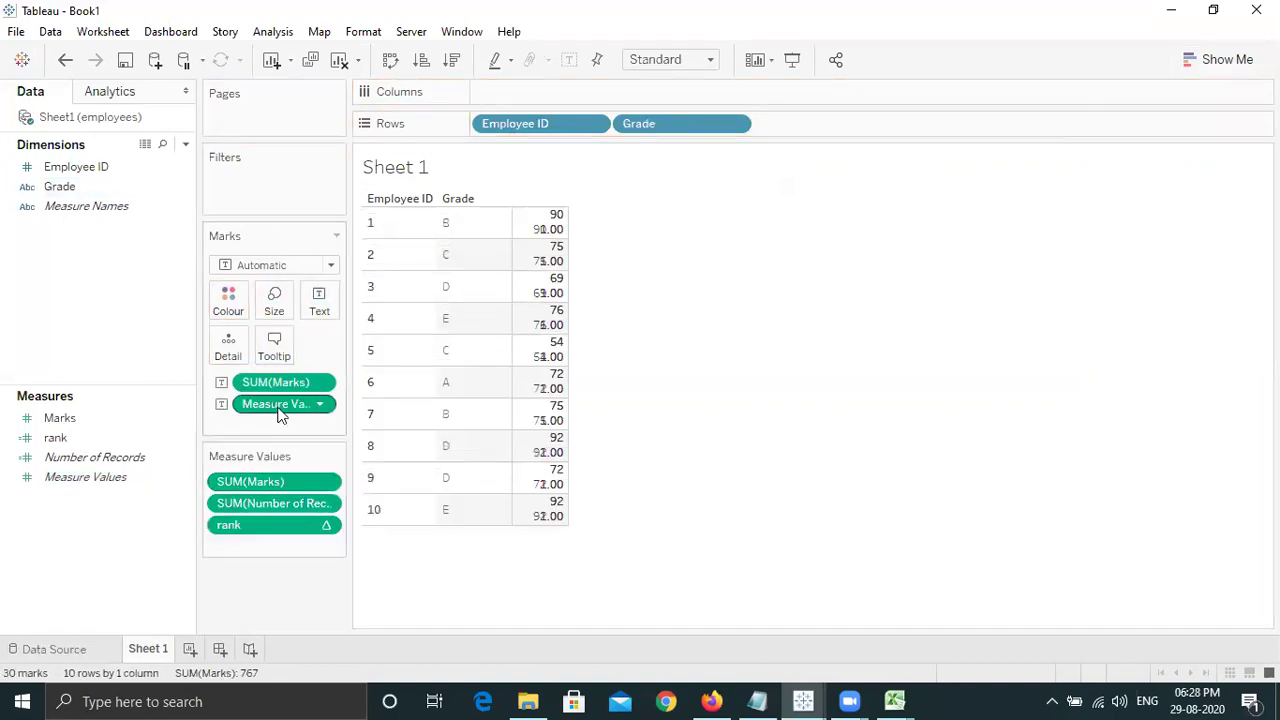
pyautogui.moveTo(287, 383); pyautogui.dragTo(295, 545)
pyautogui.moveTo(272, 480); pyautogui.dragTo(271, 576)
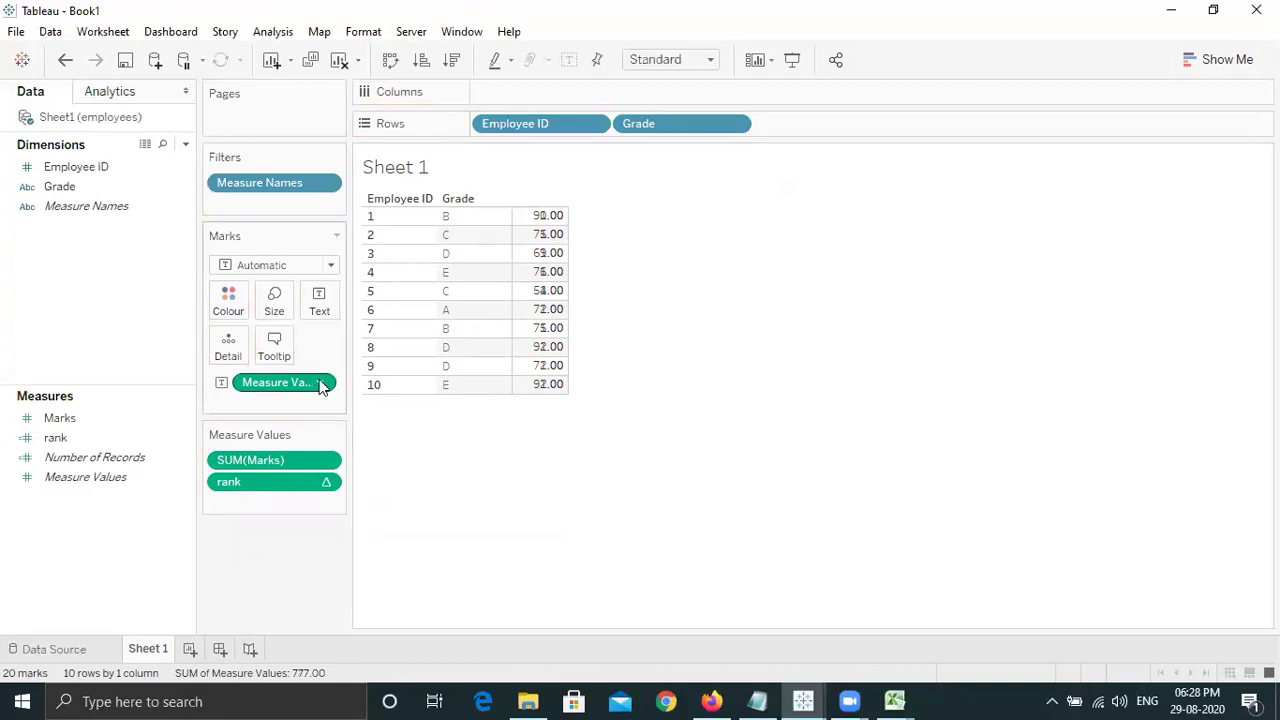
# Try Measure Values on Columns, and remove it together with the Measure Names filter.
pyautogui.moveTo(292, 386); pyautogui.dragTo(576, 94)
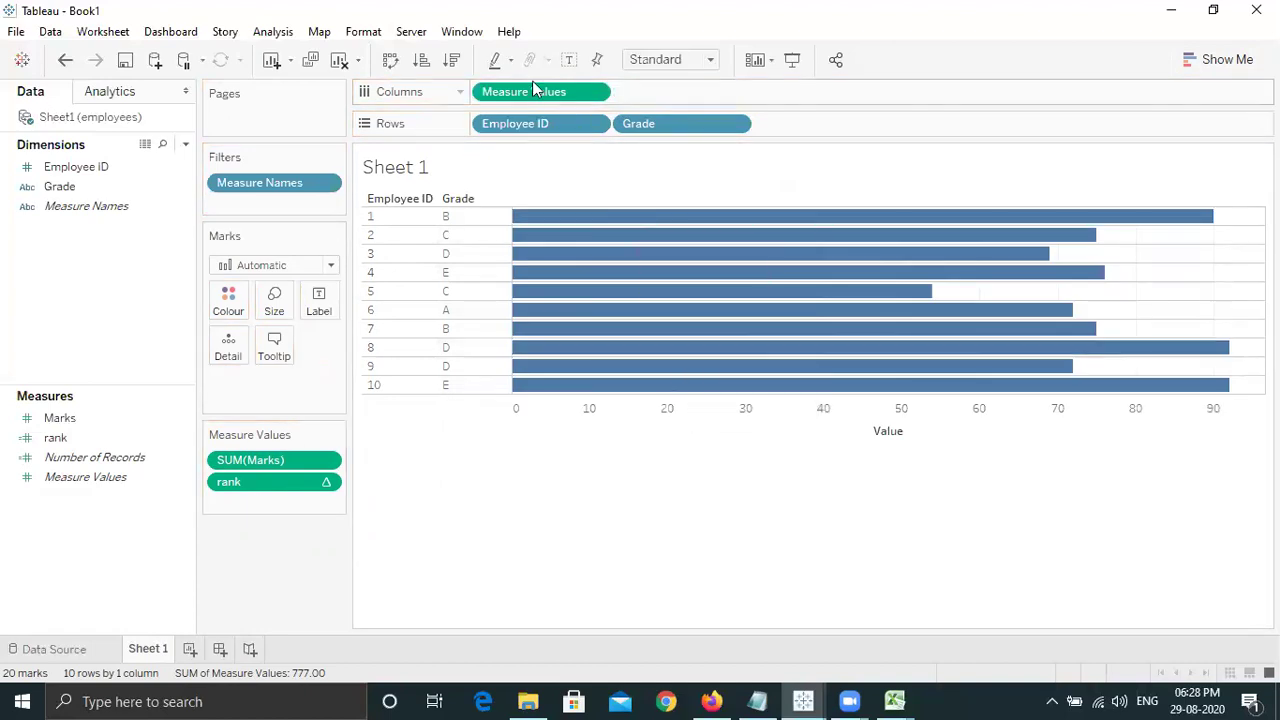
pyautogui.moveTo(309, 186); pyautogui.dragTo(457, 149)
pyautogui.moveTo(528, 94); pyautogui.dragTo(614, 166)
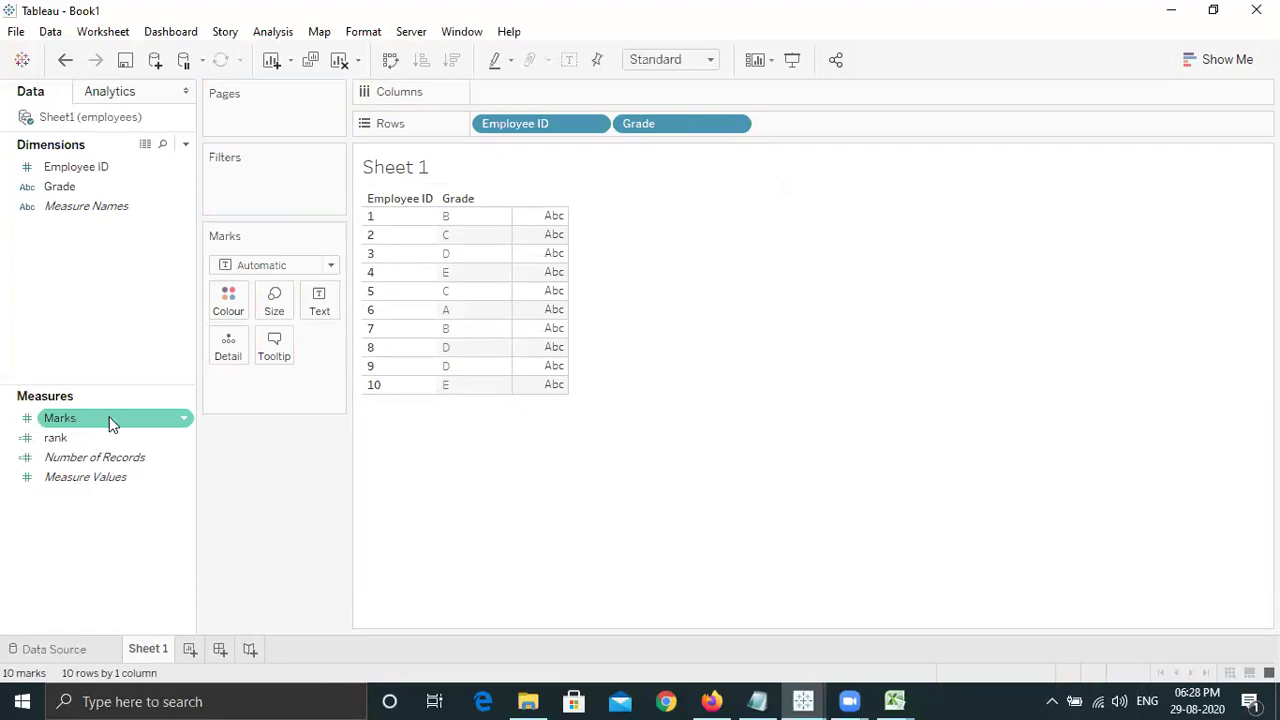
# Add Marks and rank to Columns and convert the view to a text table.
pyautogui.moveTo(103, 416); pyautogui.dragTo(372, 254)
pyautogui.moveTo(80, 439); pyautogui.dragTo(680, 94)
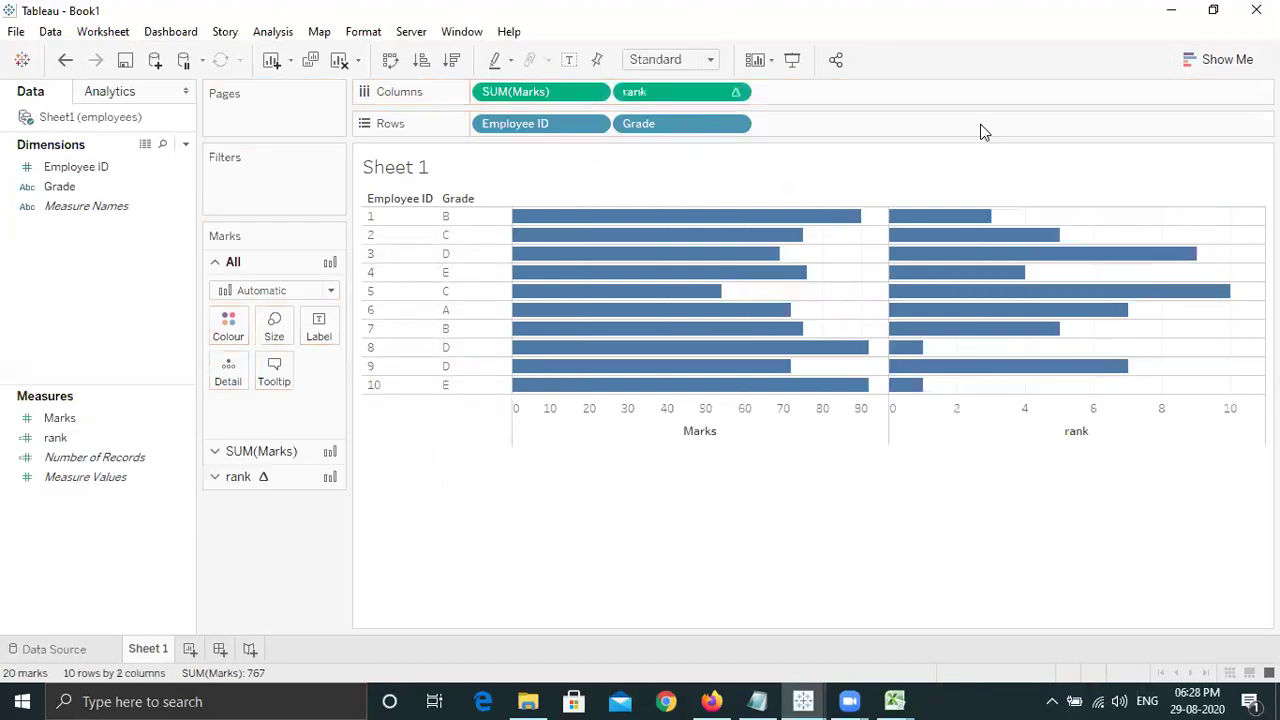
pyautogui.click(1182, 64)
pyautogui.click(1131, 121)
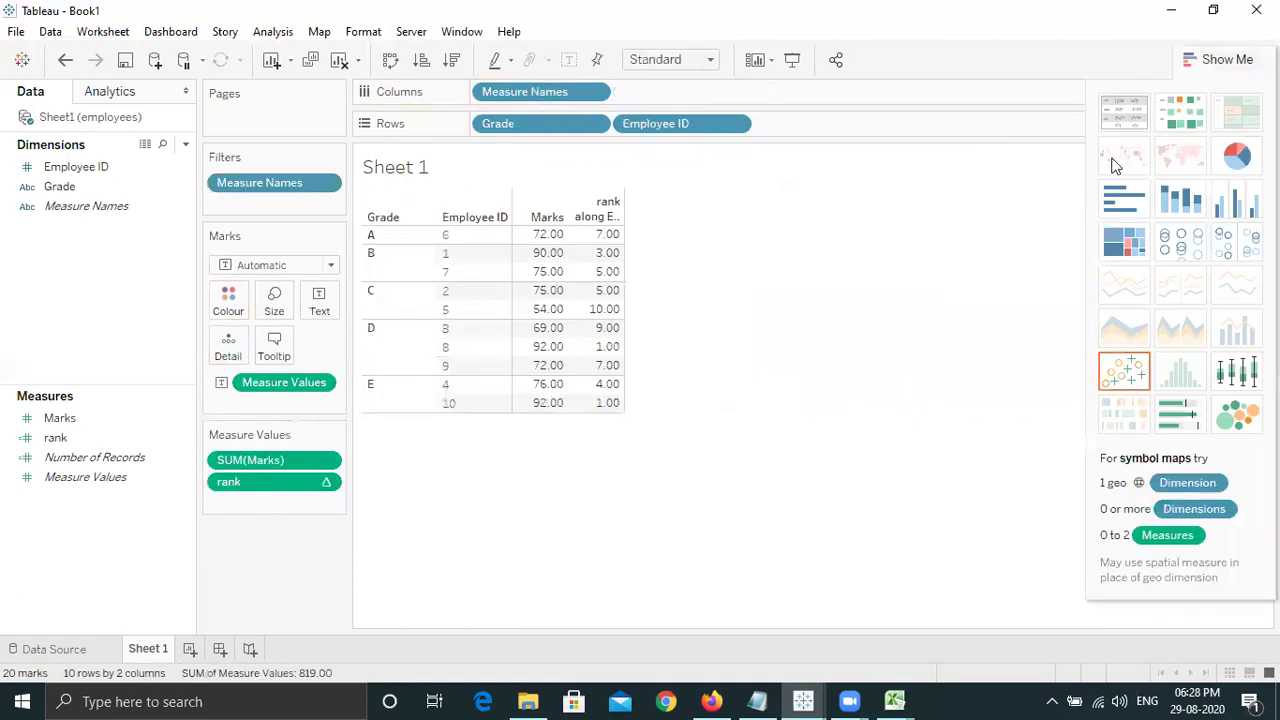
pyautogui.click(1233, 64)
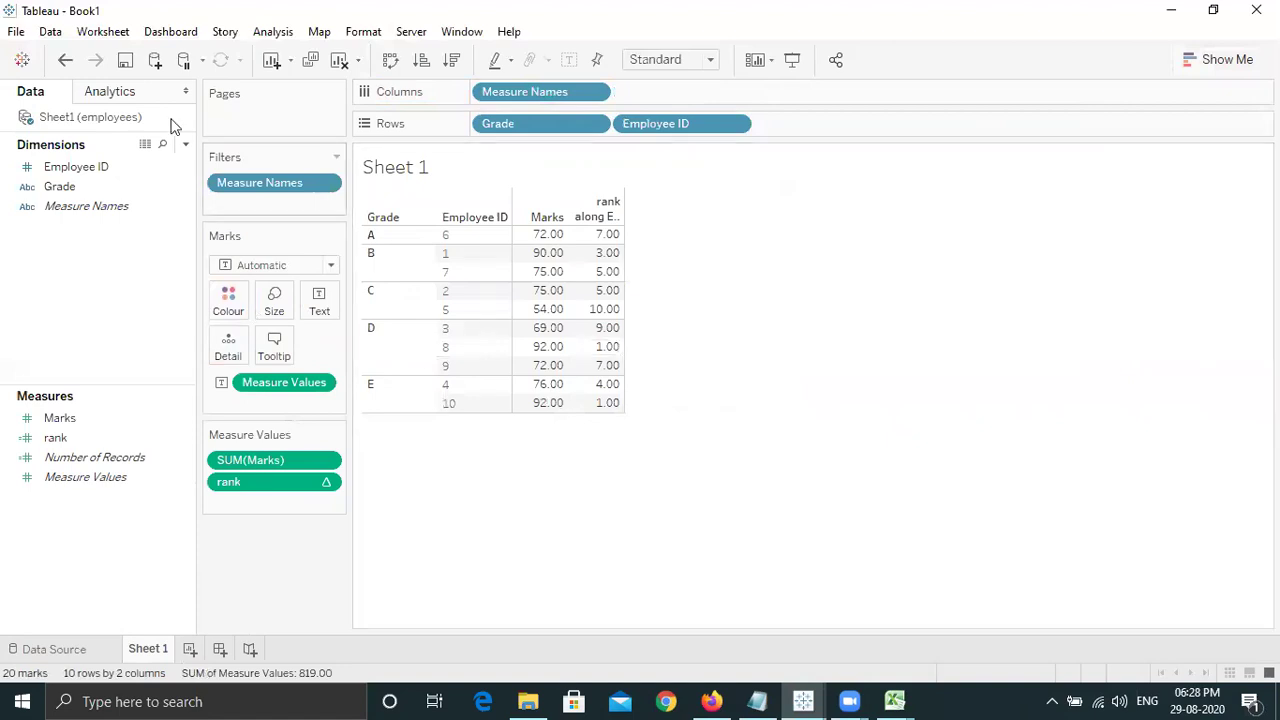
# Duplicate the rank calculated field and open the copy for editing, renaming it rankdense.
pyautogui.click(185, 443)
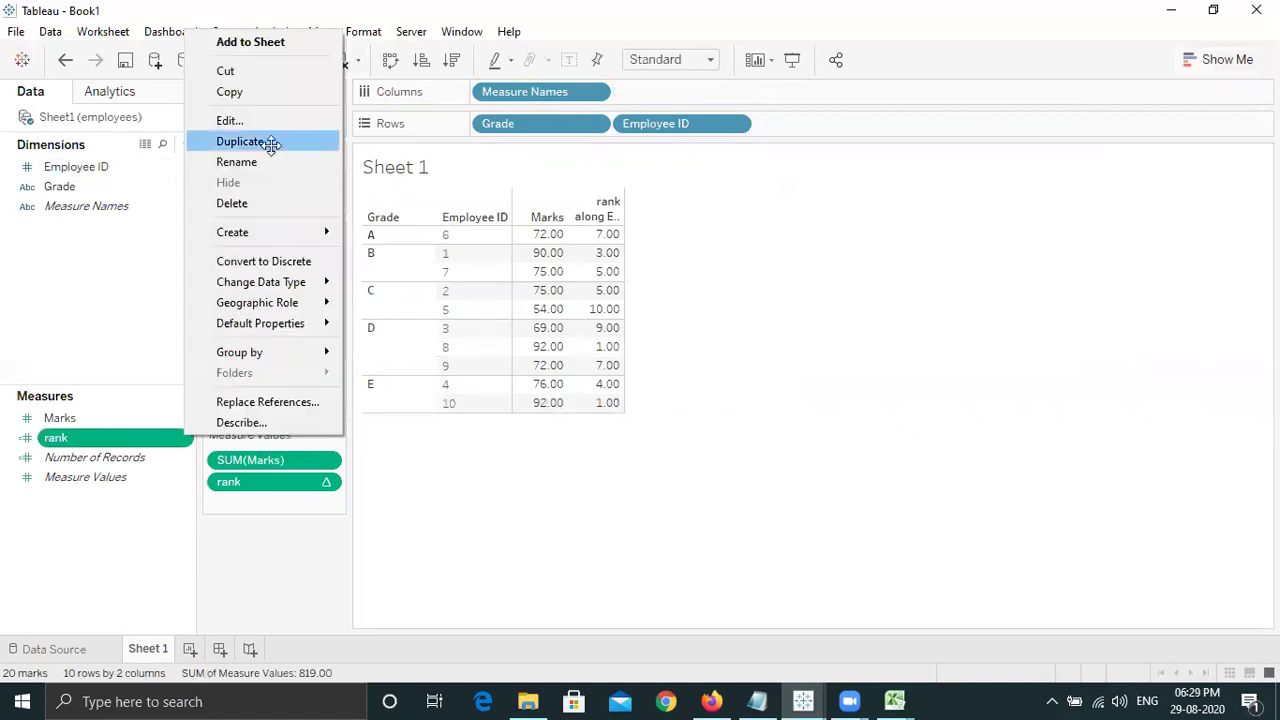
pyautogui.press('Return')
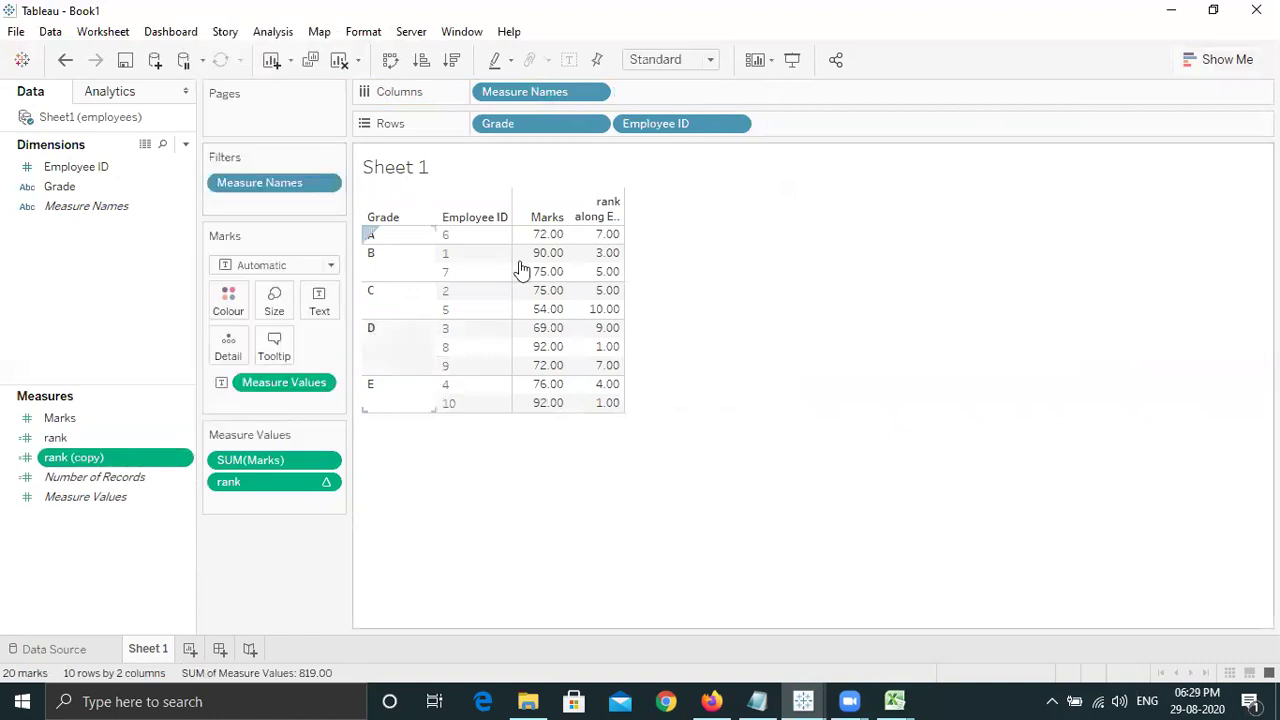
pyautogui.click(185, 461)
pyautogui.click(249, 142)
pyautogui.click(262, 117)
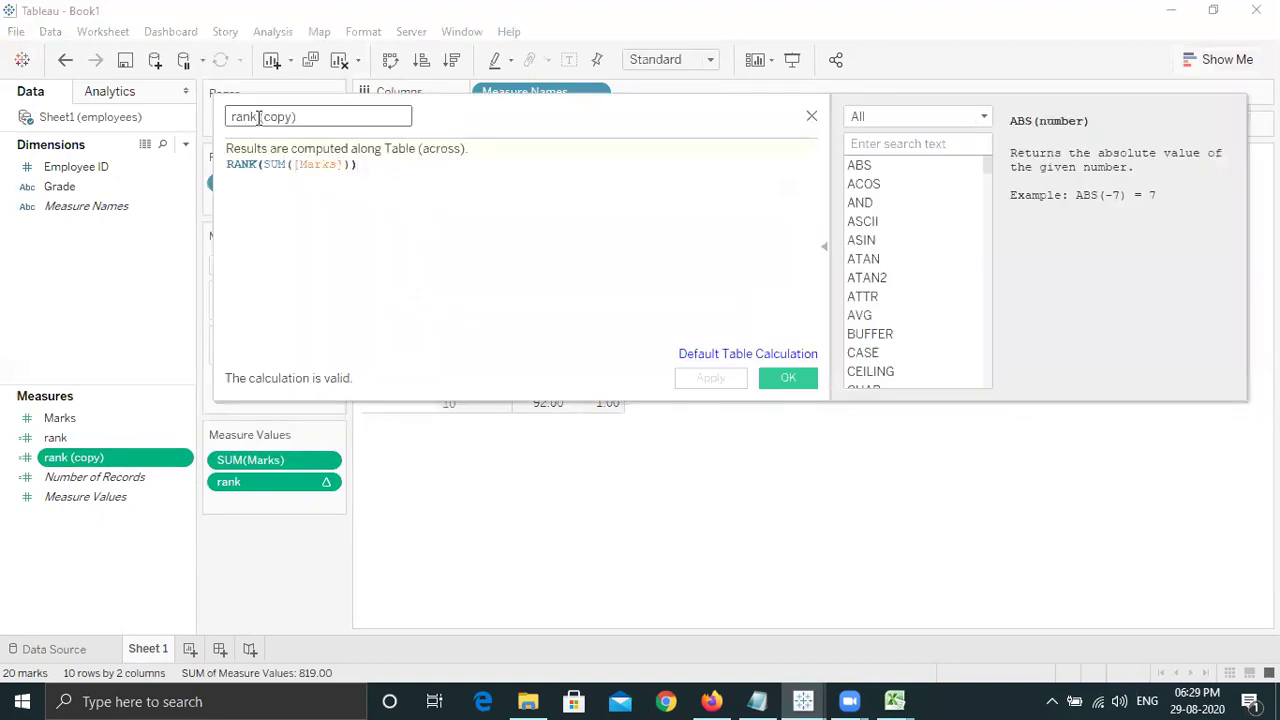
pyautogui.hotkey('shift', 'End')
pyautogui.press('Delete')
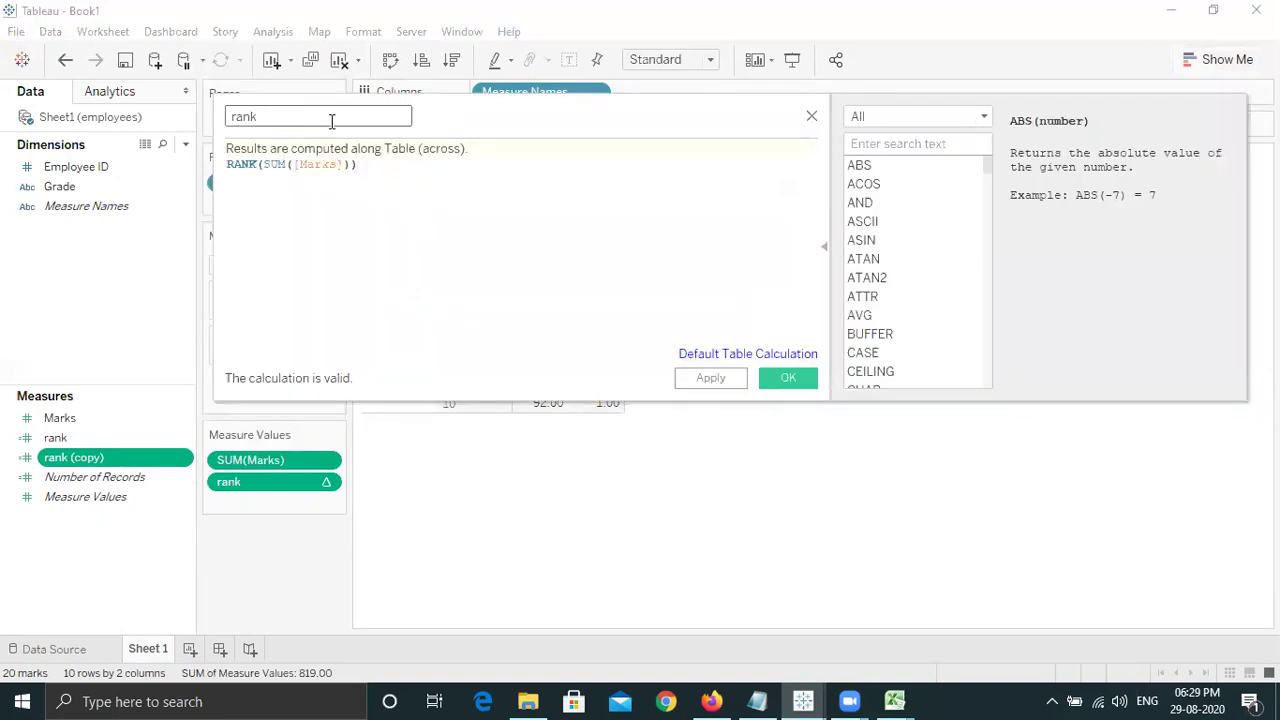
pyautogui.write('dense')
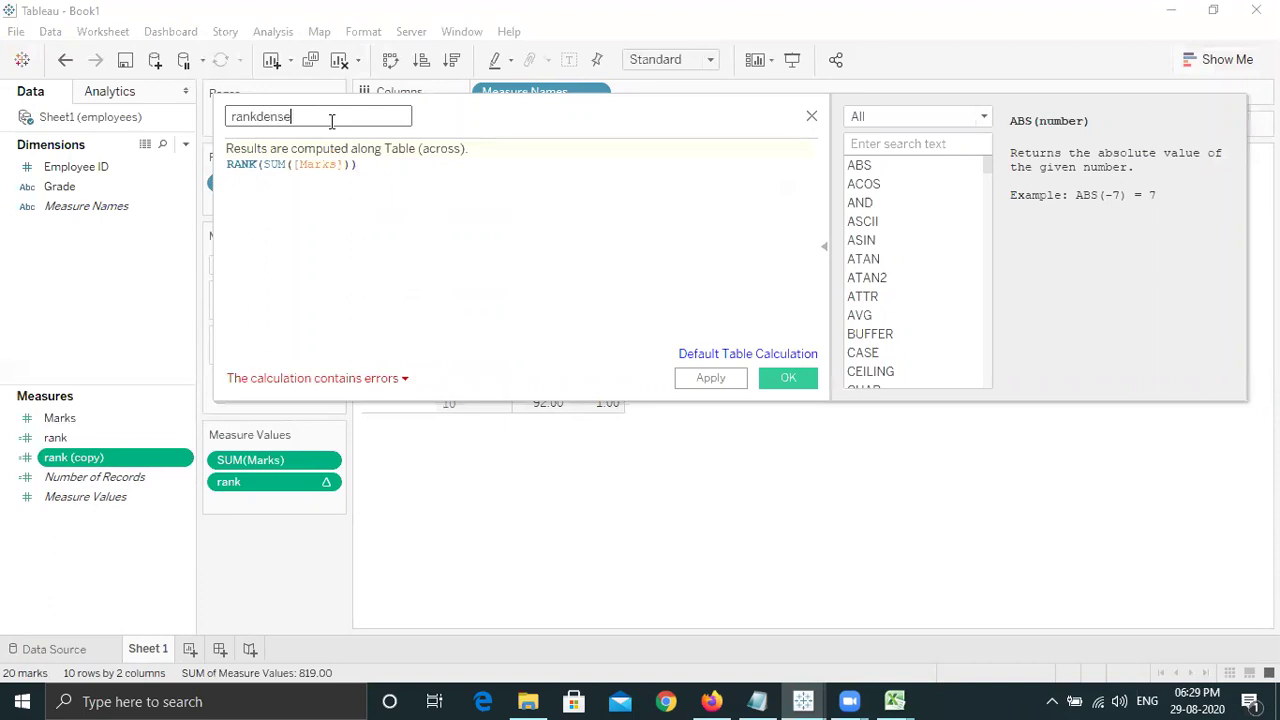
# Change the rankdense formula to RANK_DENSE(SUM([Marks])) and add the field to the Measure Values in the table.
pyautogui.click(241, 163)
pyautogui.doubleClick(241, 163)
pyautogui.write('rank')
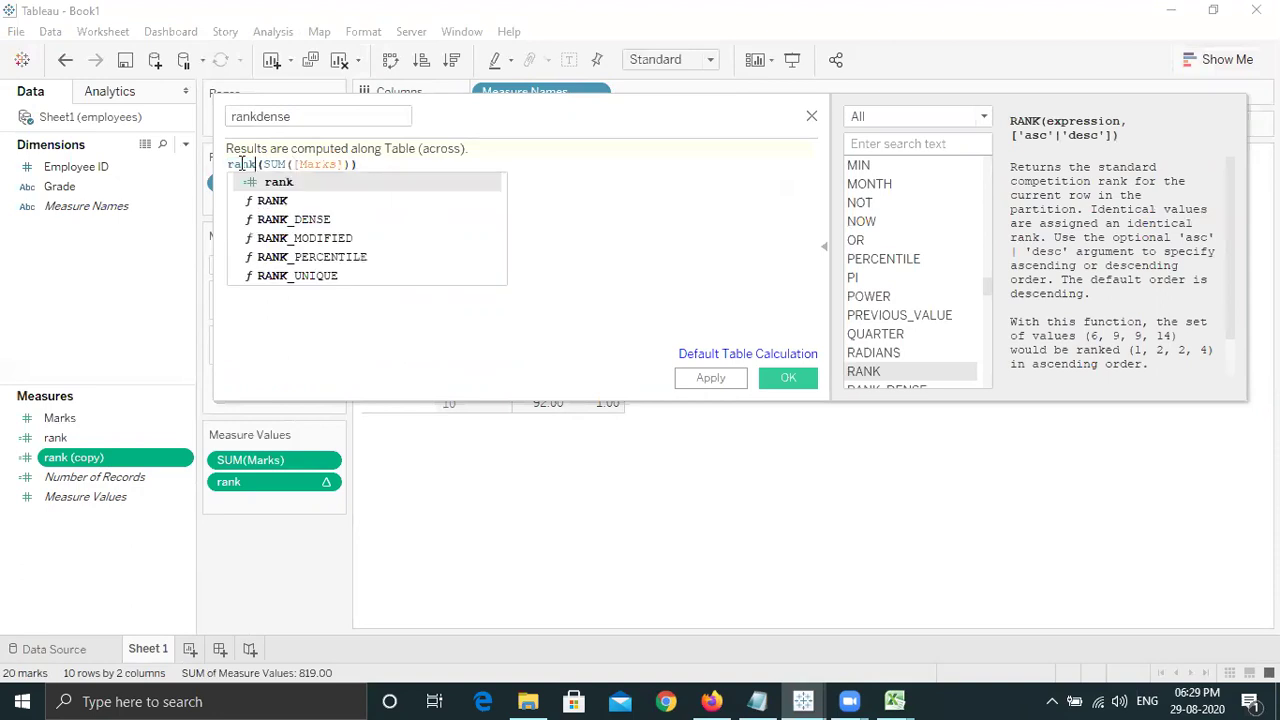
pyautogui.doubleClick(293, 219)
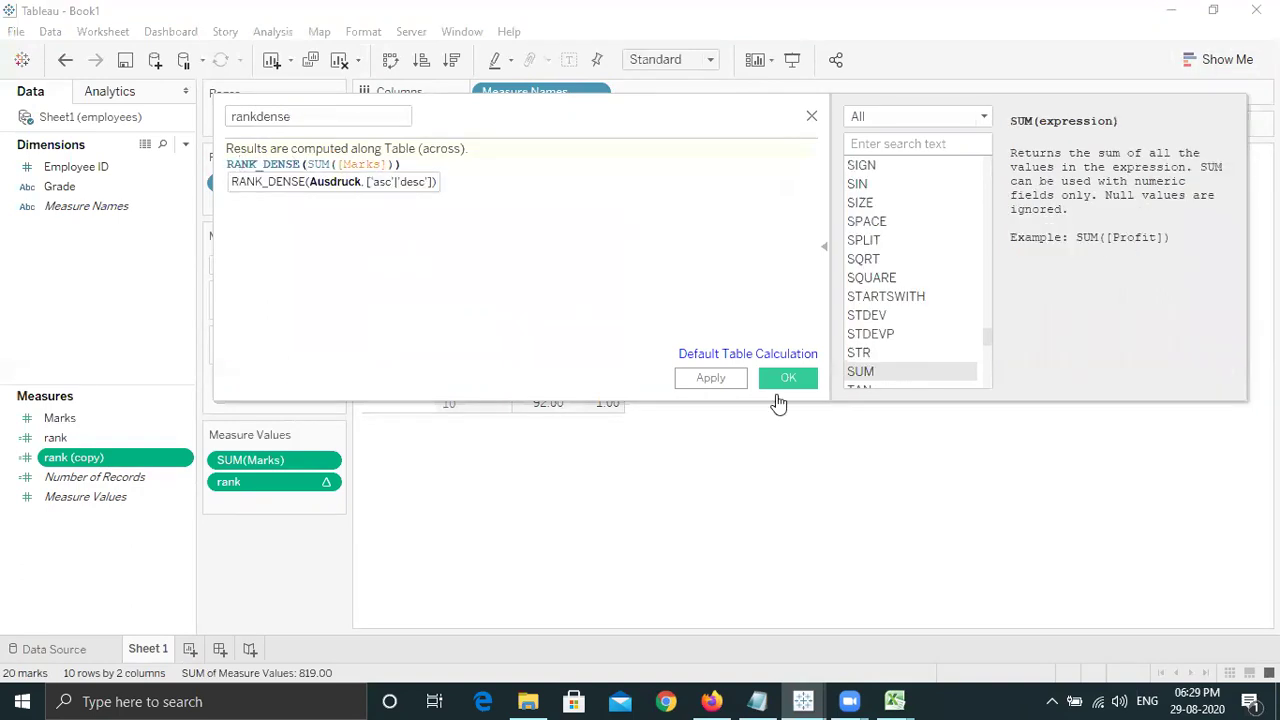
pyautogui.click(789, 378)
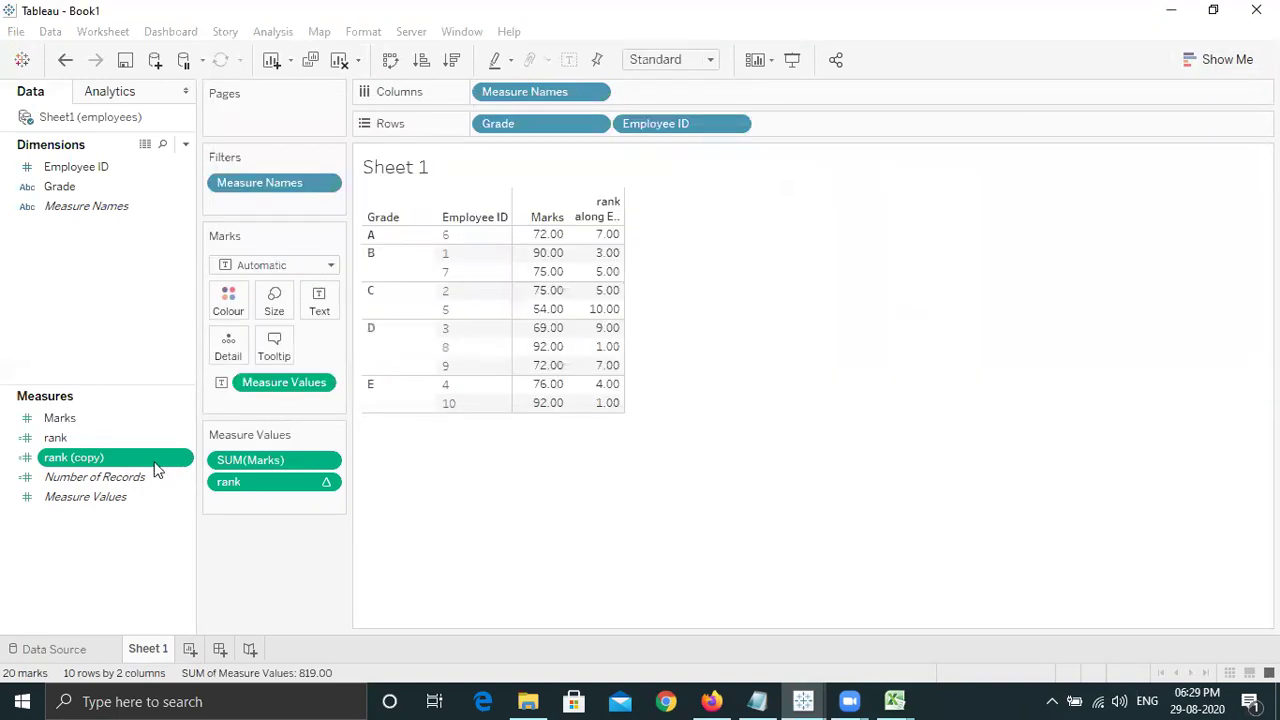
pyautogui.moveTo(133, 459); pyautogui.dragTo(268, 500)
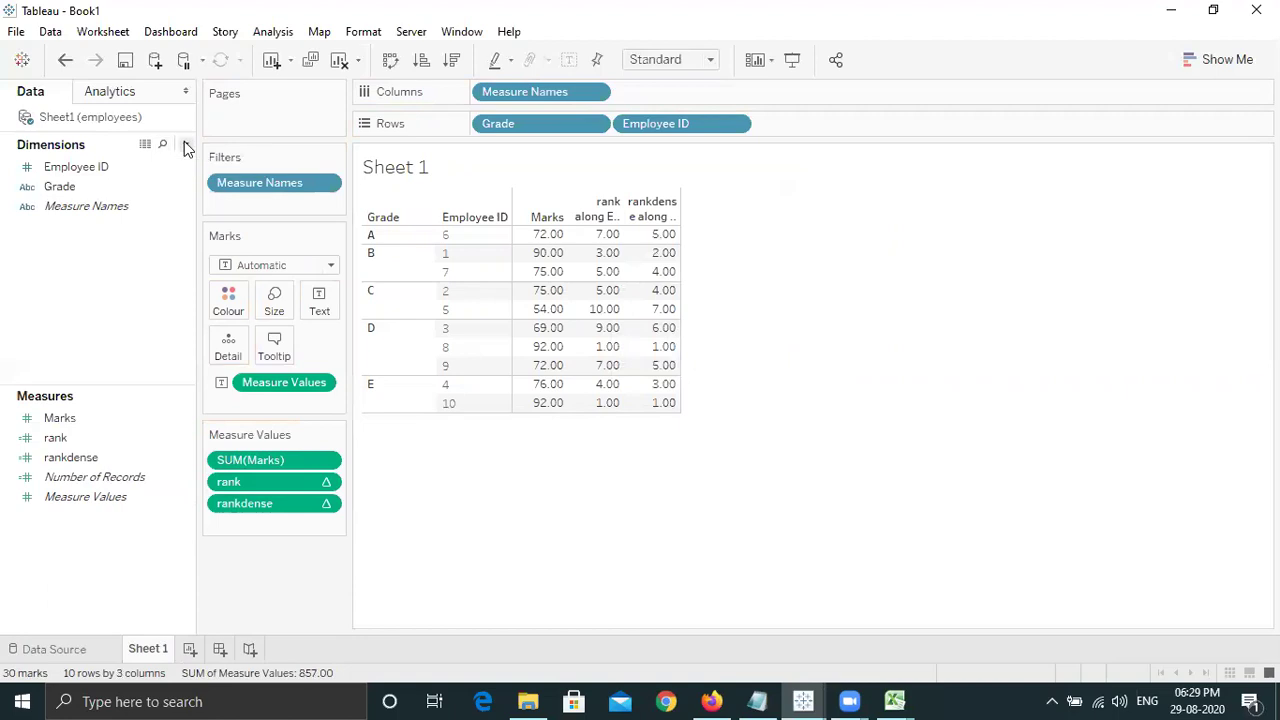
# Duplicate the rankdense calculated field, and duplicate the resulting copy as well.
pyautogui.click(183, 457)
pyautogui.click(268, 163)
pyautogui.click(185, 484)
pyautogui.press('Escape')
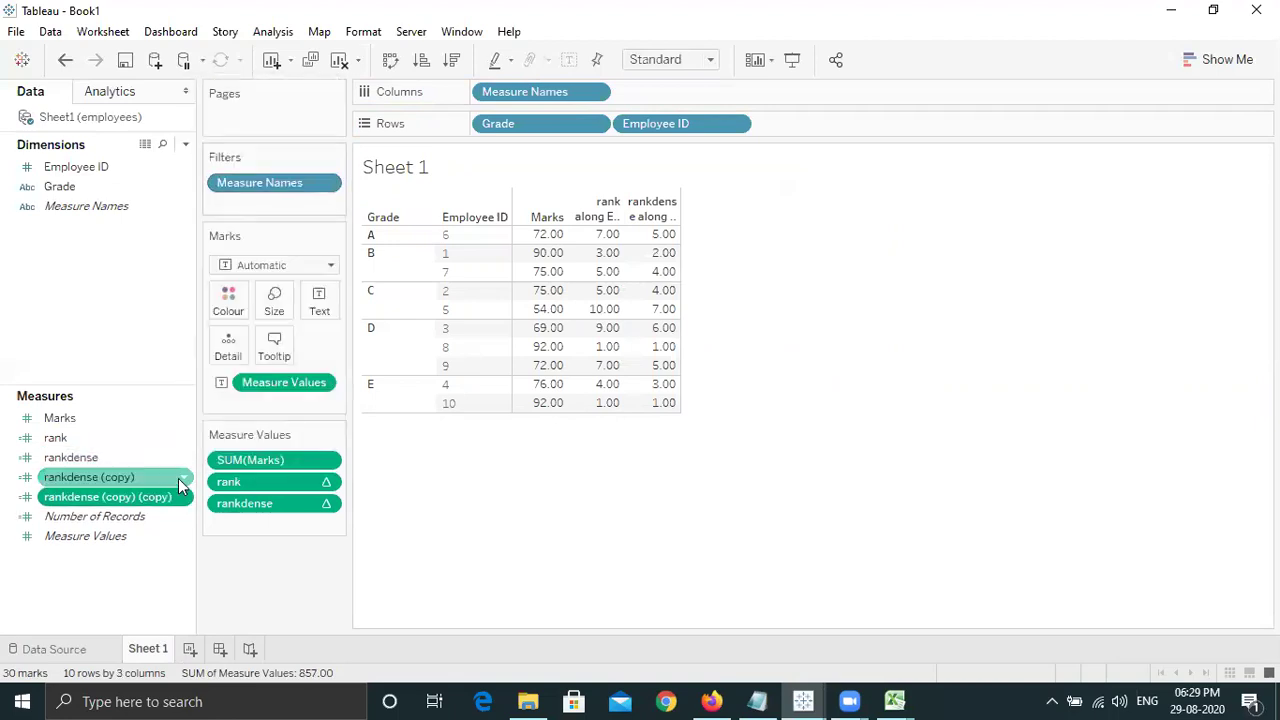
# Duplicate the rankdense (copy) calculated field once more.
pyautogui.click(186, 477)
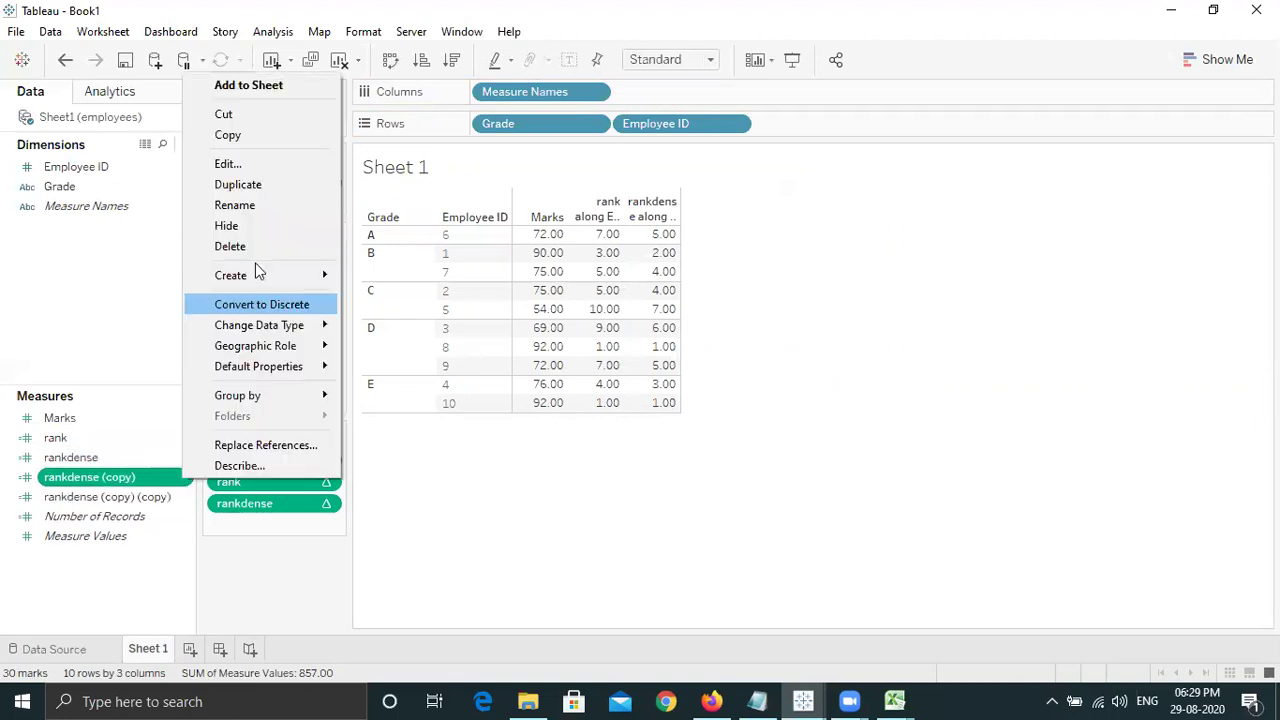
pyautogui.click(265, 184)
pyautogui.click(185, 479)
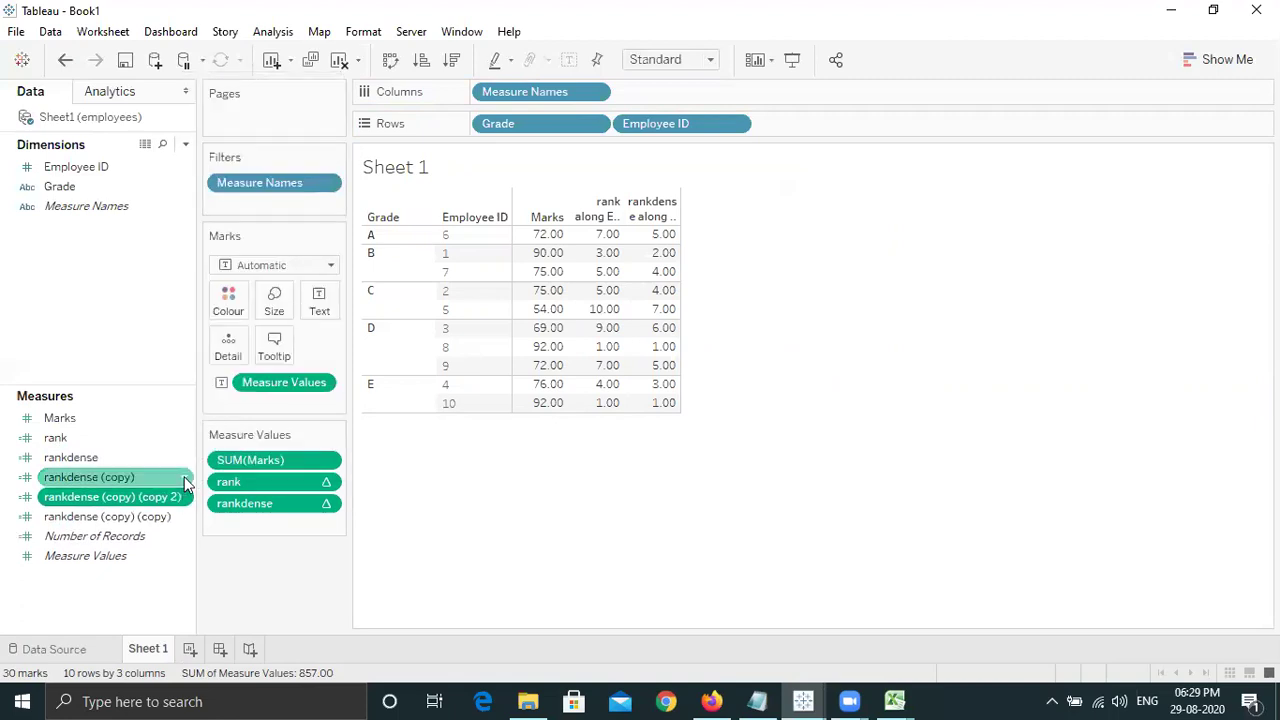
pyautogui.click(262, 184)
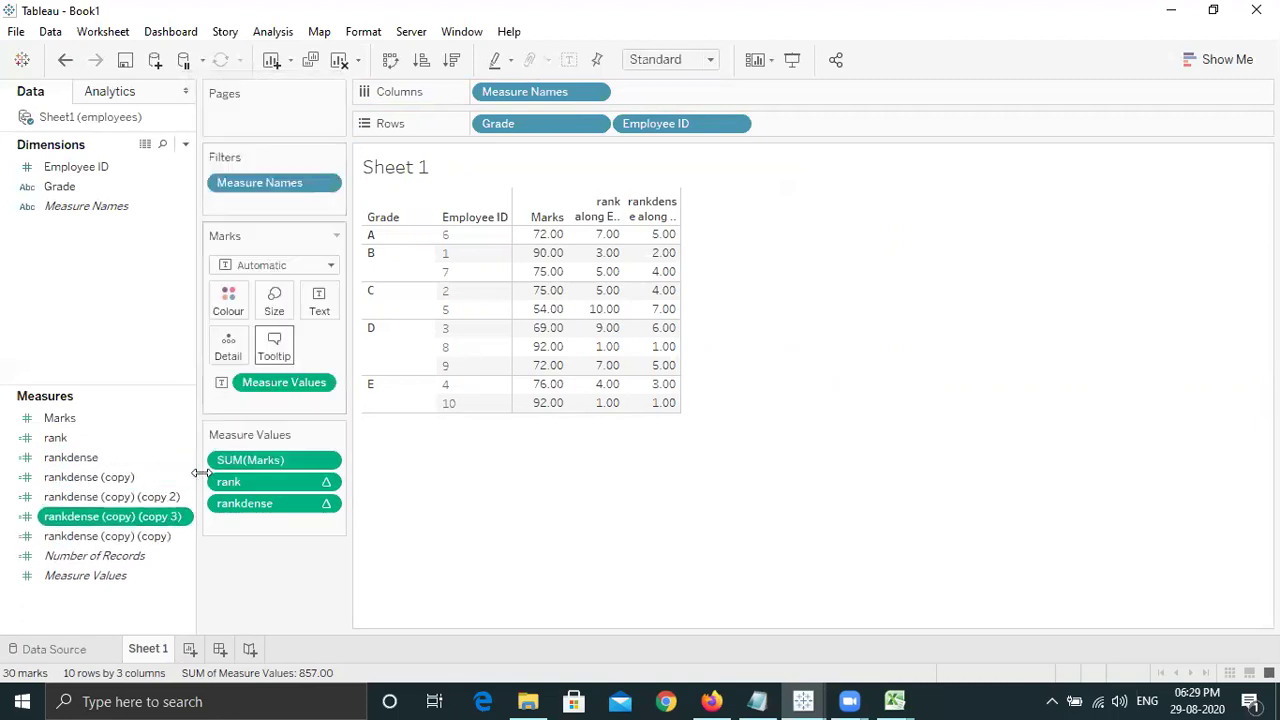
pyautogui.hotkey('ctrl', 'z')
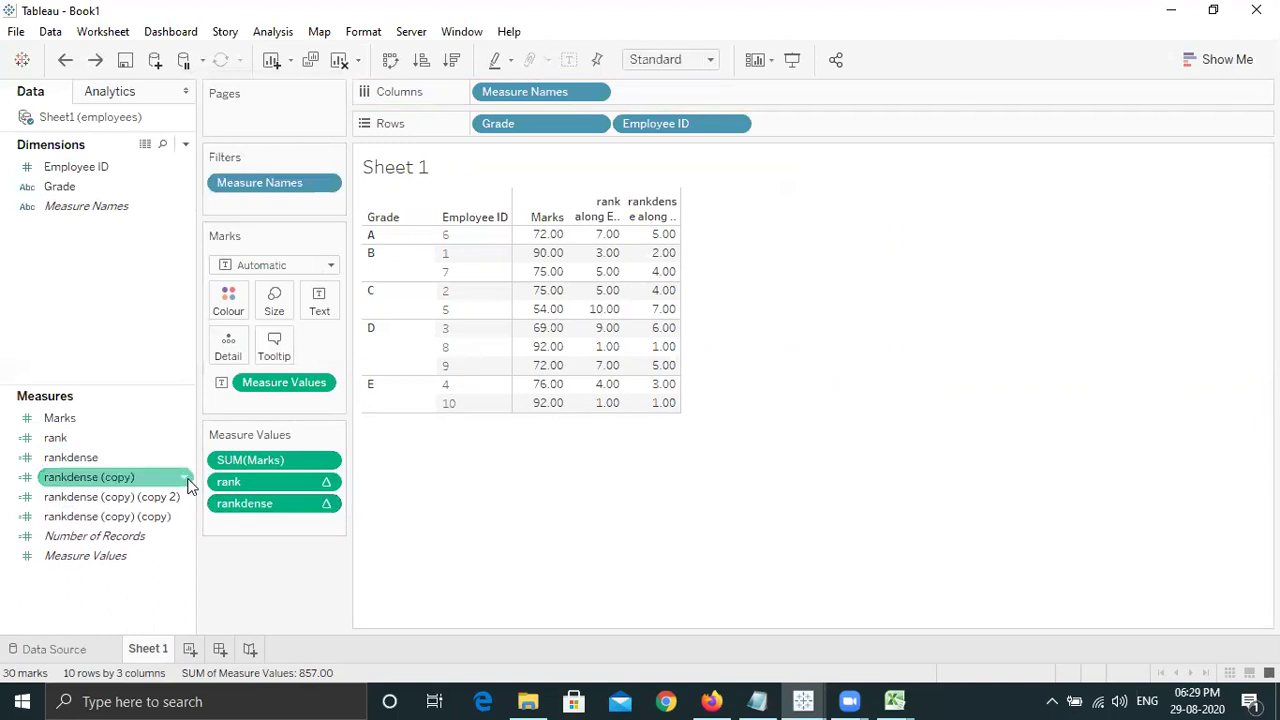
# Edit the rankdense (copy) calculated field so its formula reads RANK_MODIFIED(SUM([Marks])).
pyautogui.click(189, 479)
pyautogui.click(268, 168)
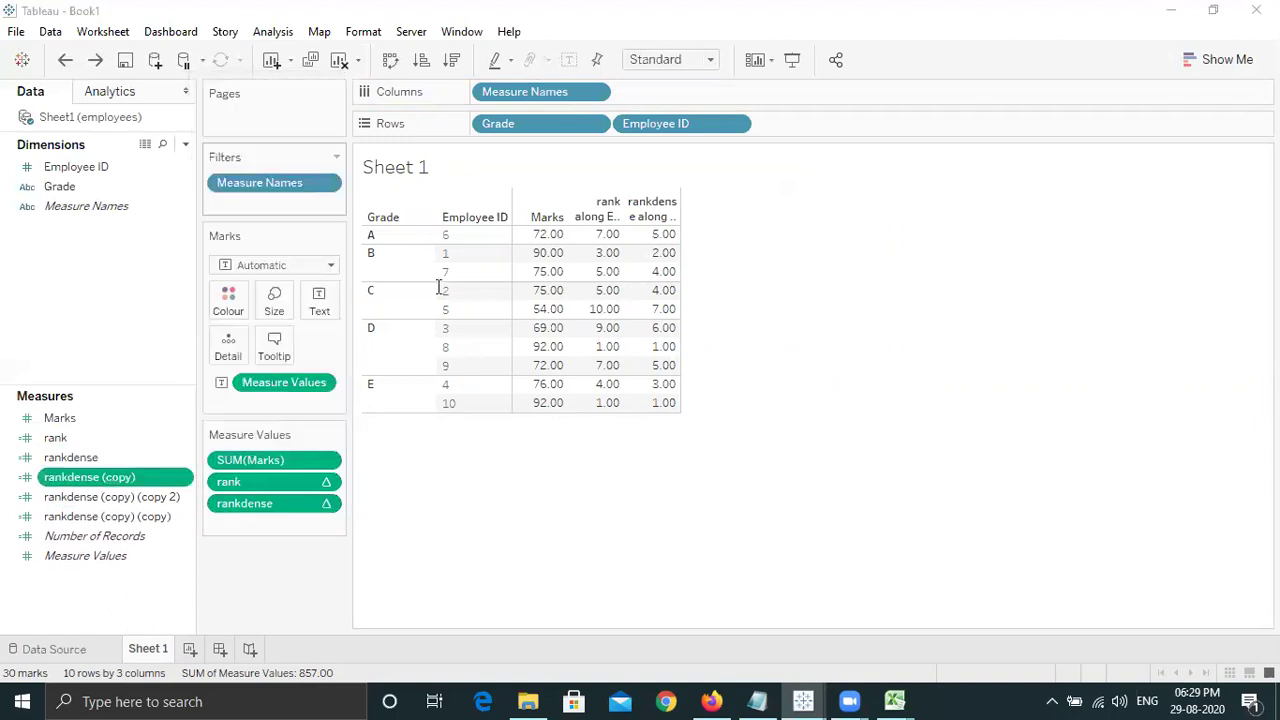
pyautogui.doubleClick(285, 166)
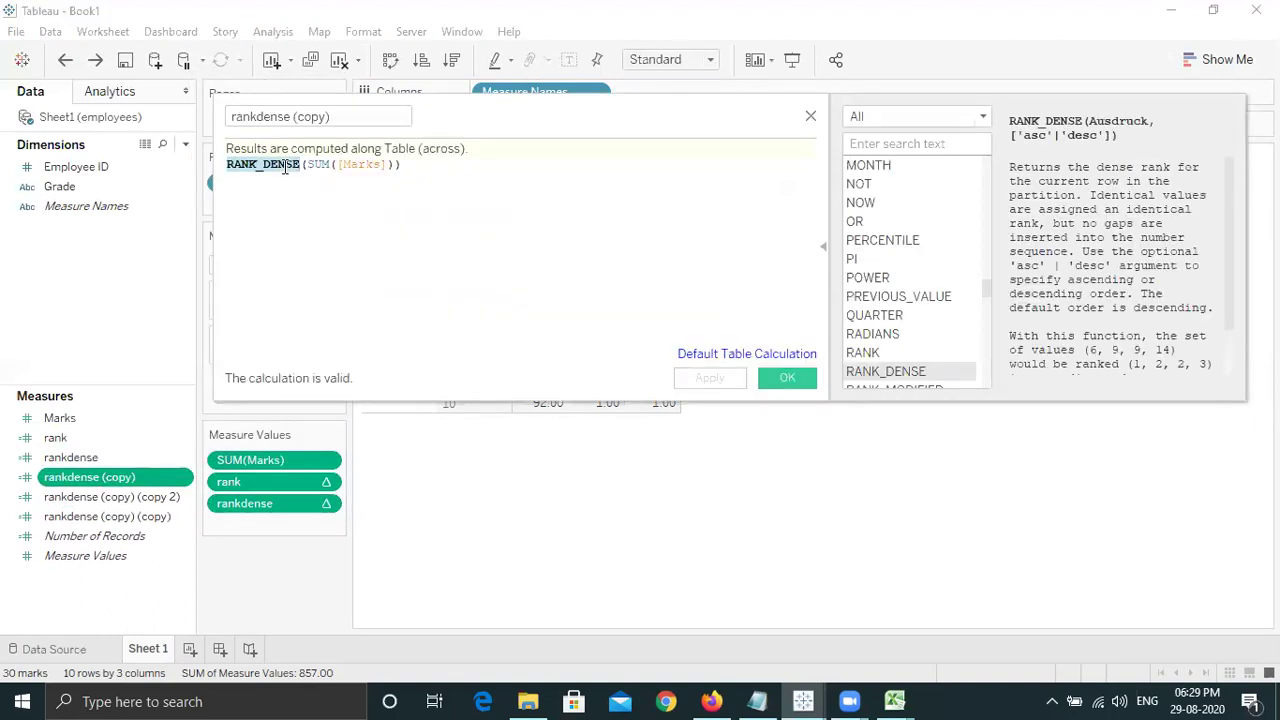
pyautogui.write('rank')
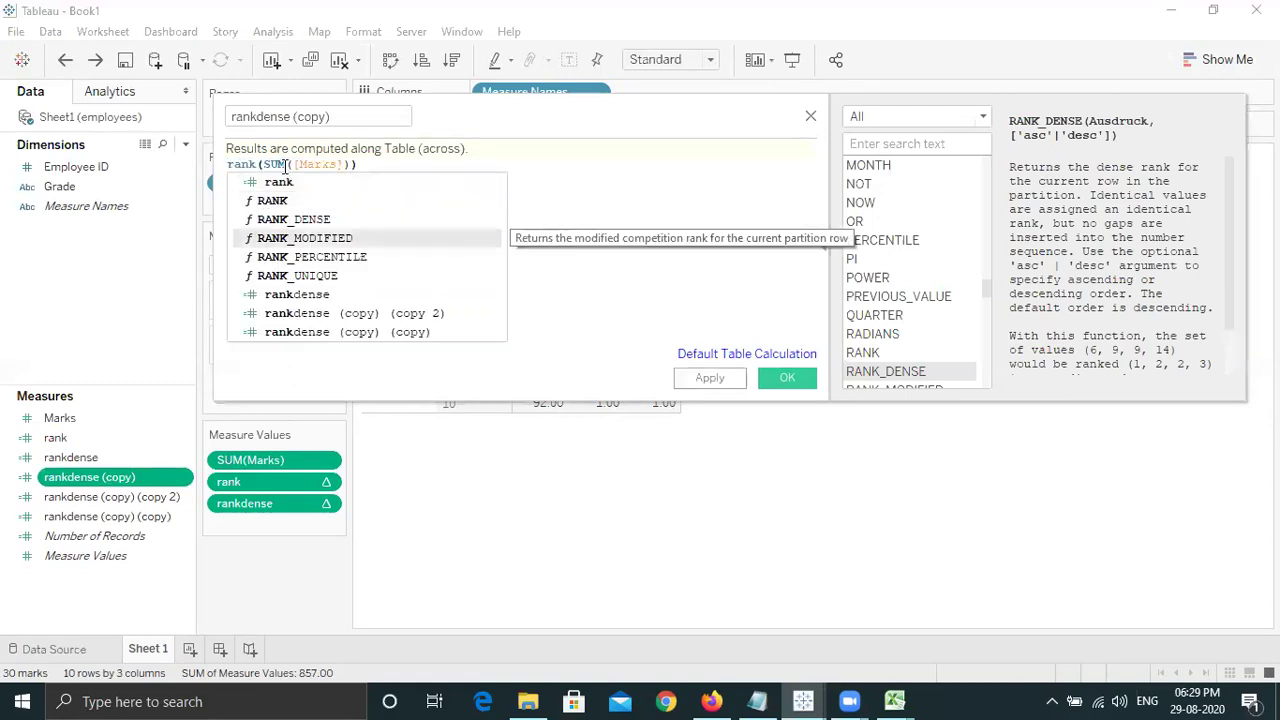
pyautogui.press('Return')
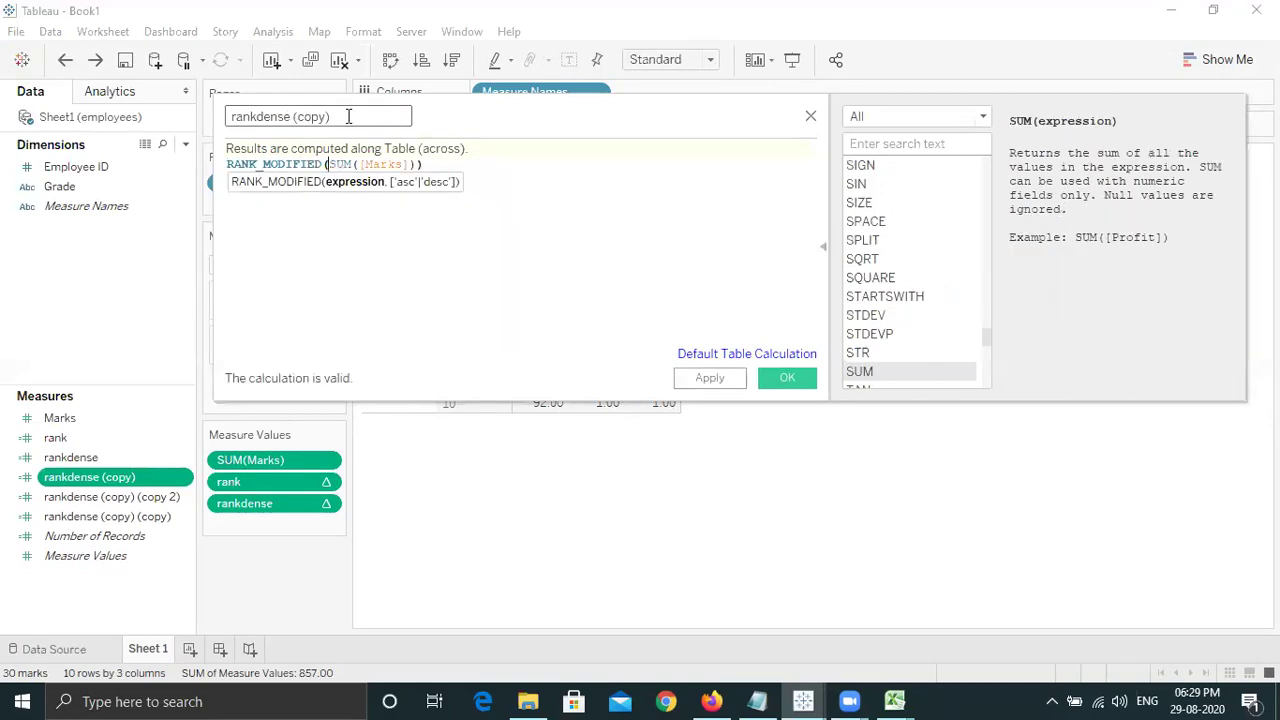
# Rename the calculated field with the RANK_MODIFIED formula as rank_modified and save it.
pyautogui.click(197, 107)
pyautogui.write('ra')
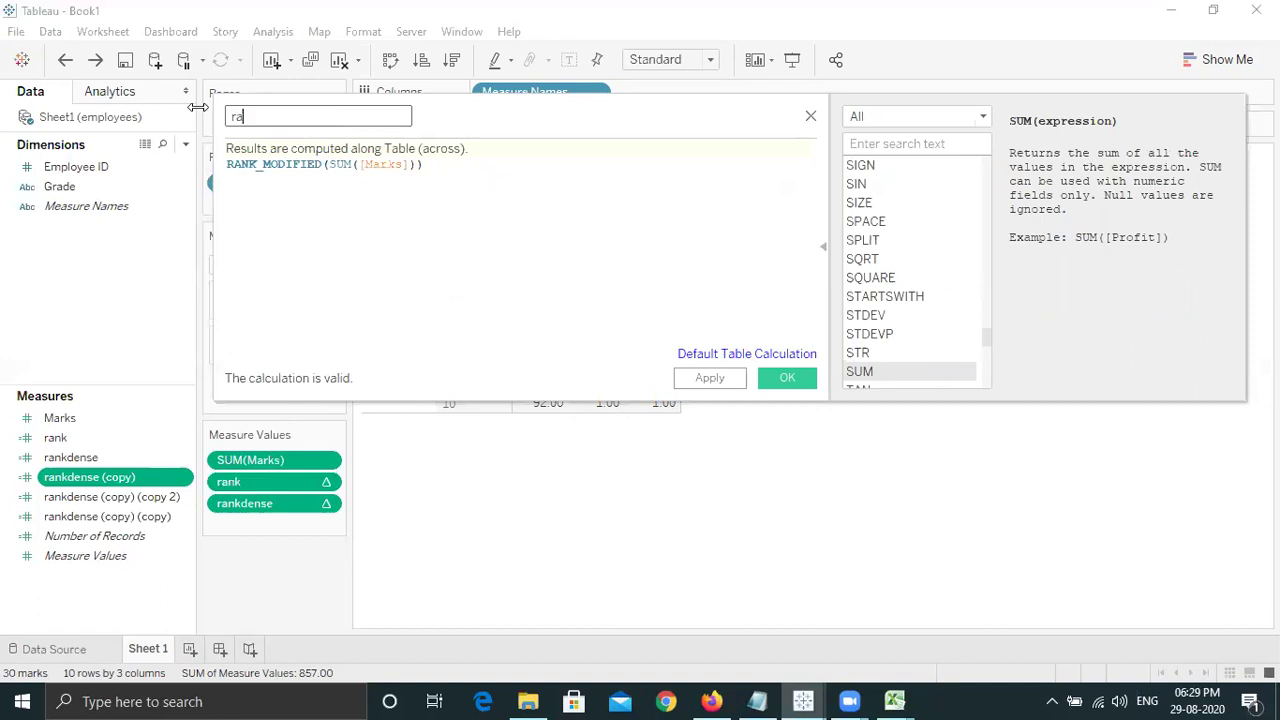
pyautogui.write('nk_modefi')
pyautogui.press('BackSpace')
pyautogui.press('BackSpace')
pyautogui.press('BackSpace')
pyautogui.write('fied')
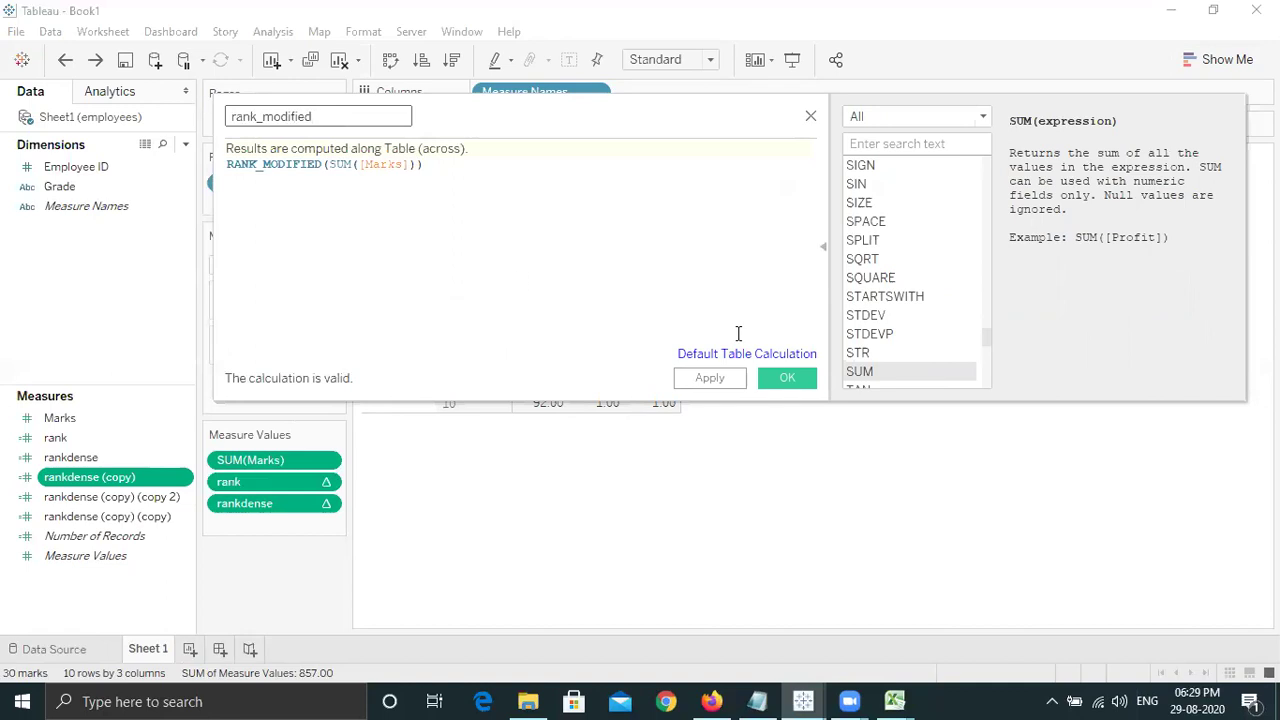
pyautogui.click(779, 376)
# Open the rankdense (copy) (copy 2) calculated field for editing and replace its RANK_DENSE function with another rank function.
pyautogui.click(180, 502)
pyautogui.rightClick(182, 502)
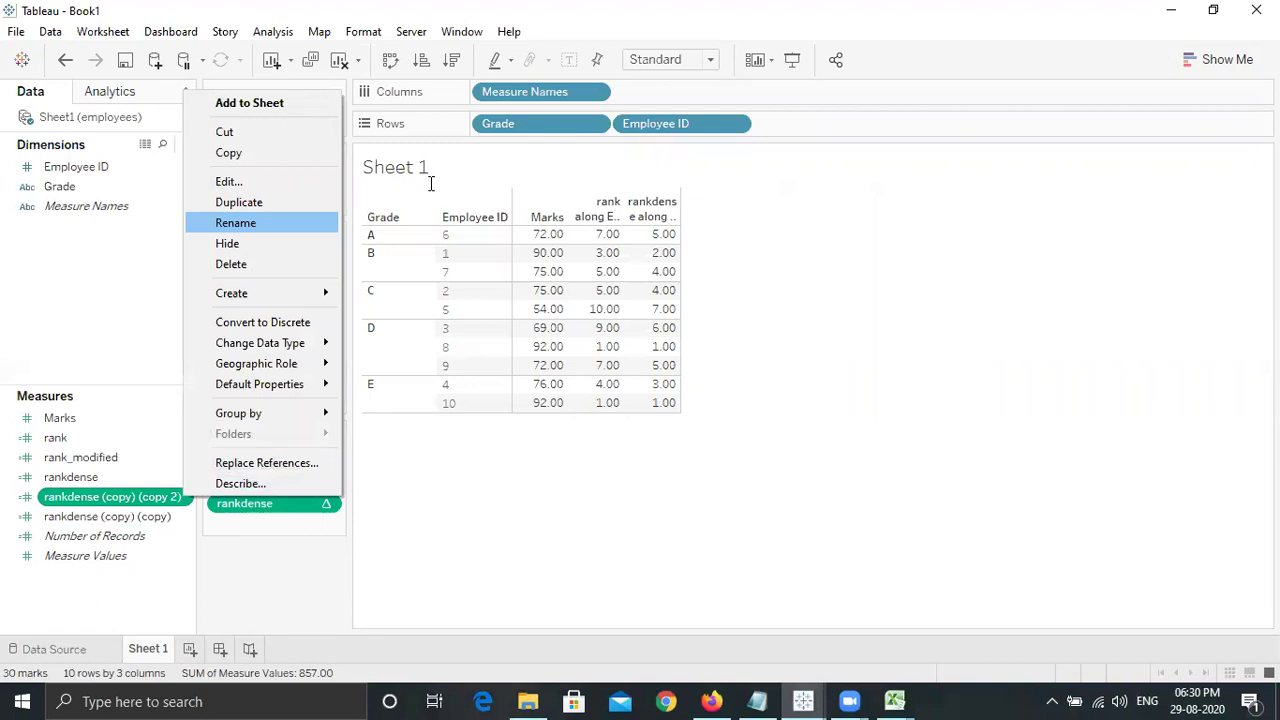
pyautogui.press('Up')
pyautogui.press('Up')
pyautogui.press('Return')
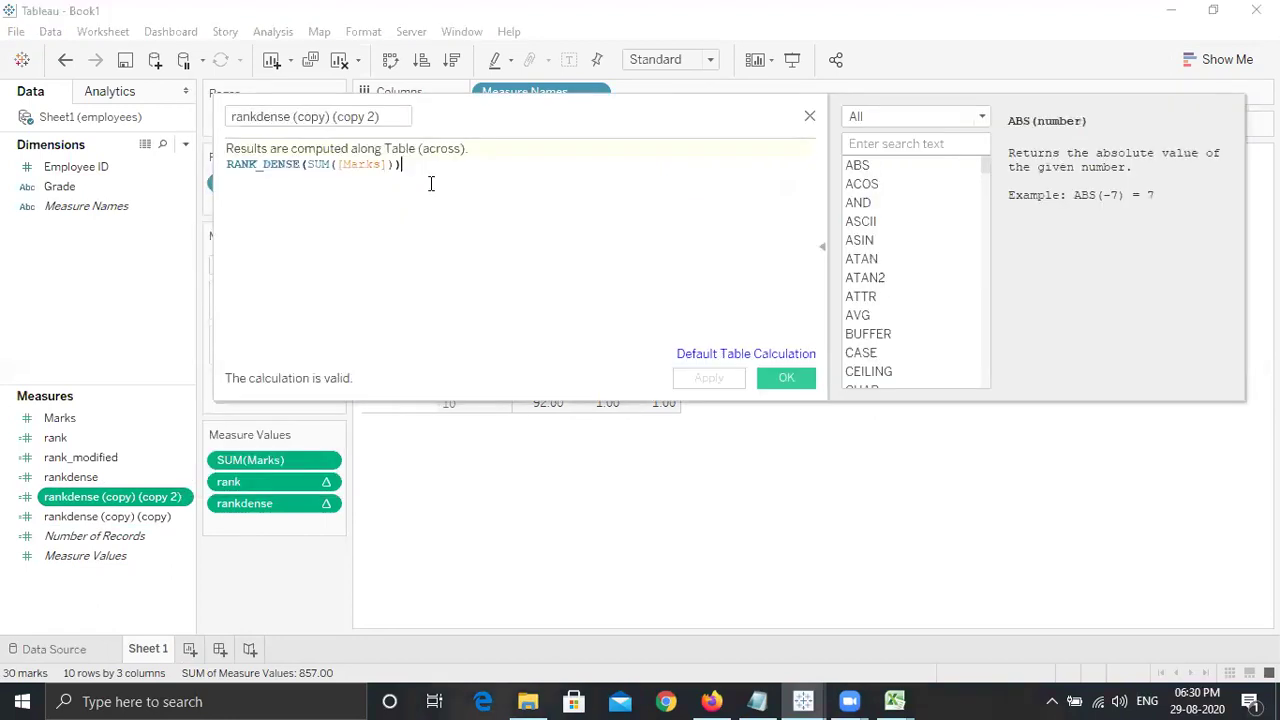
pyautogui.doubleClick(267, 165)
pyautogui.write('rank')
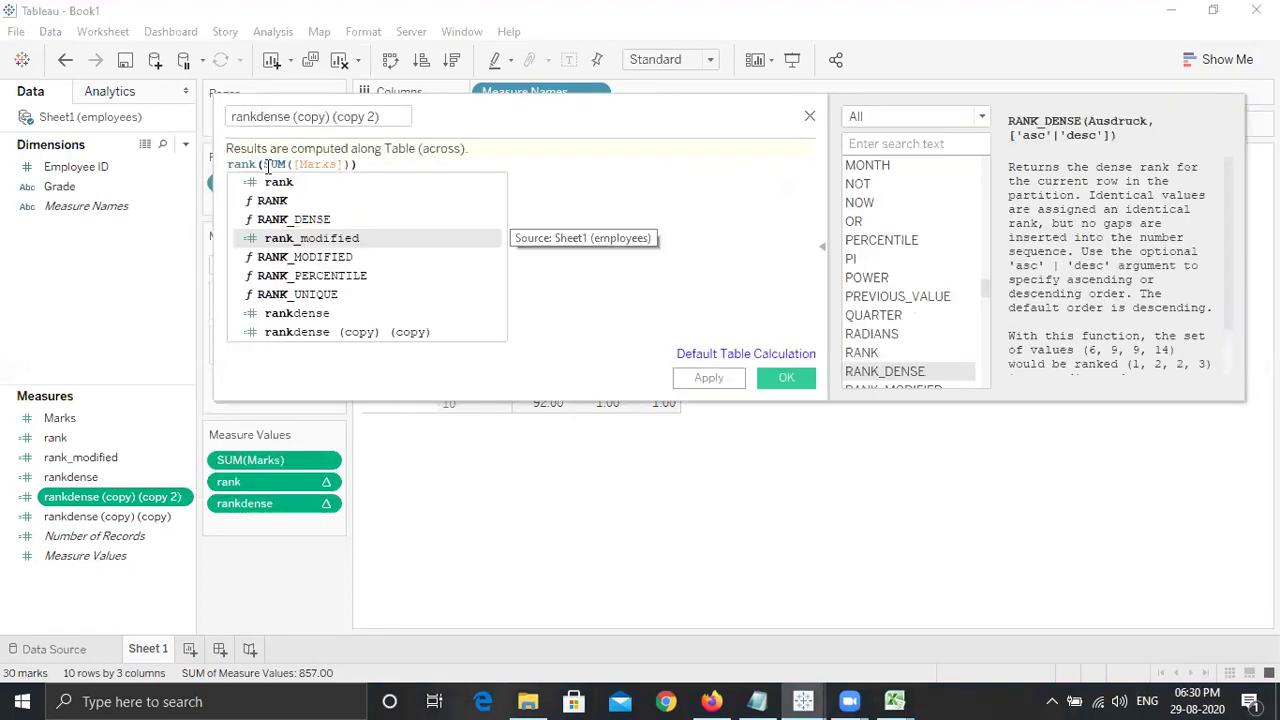
# Change the copied rankdense field's function to RANK_PERCENTILE, rename the field RANK_PERCENTILE and save it.
pyautogui.press('Down')
pyautogui.press('Down')
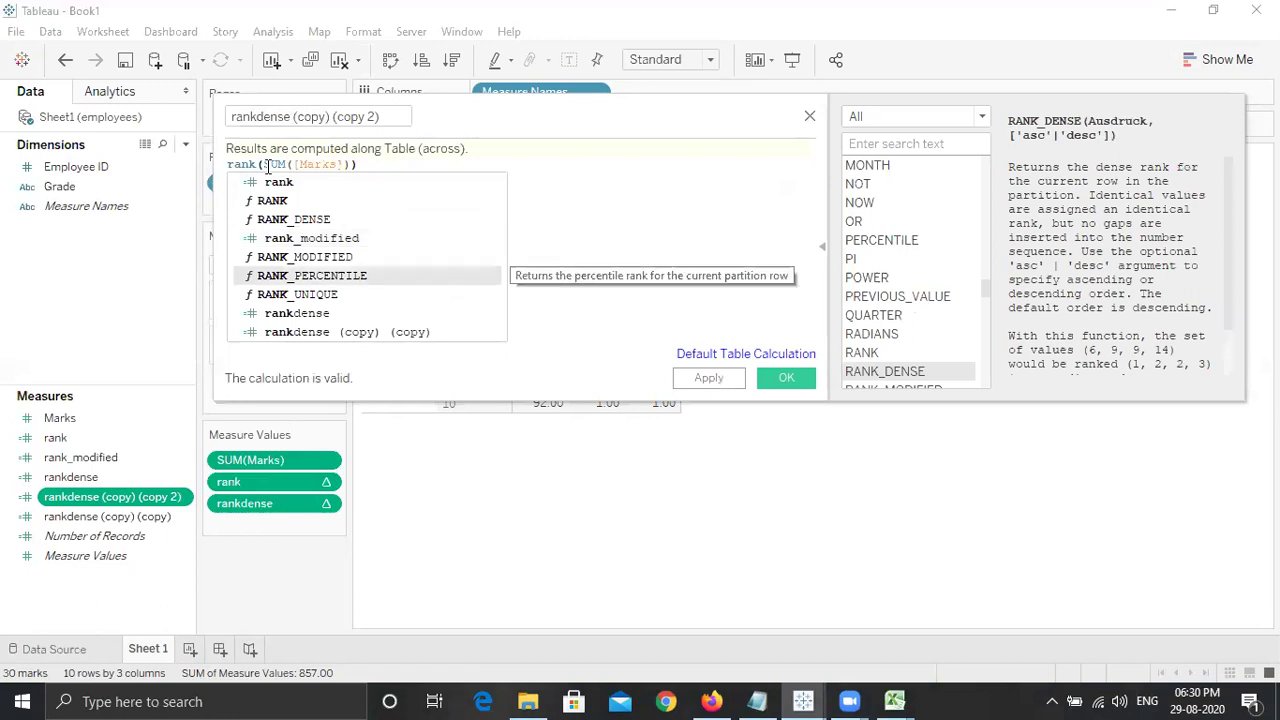
pyautogui.press('Return')
pyautogui.doubleClick(335, 164)
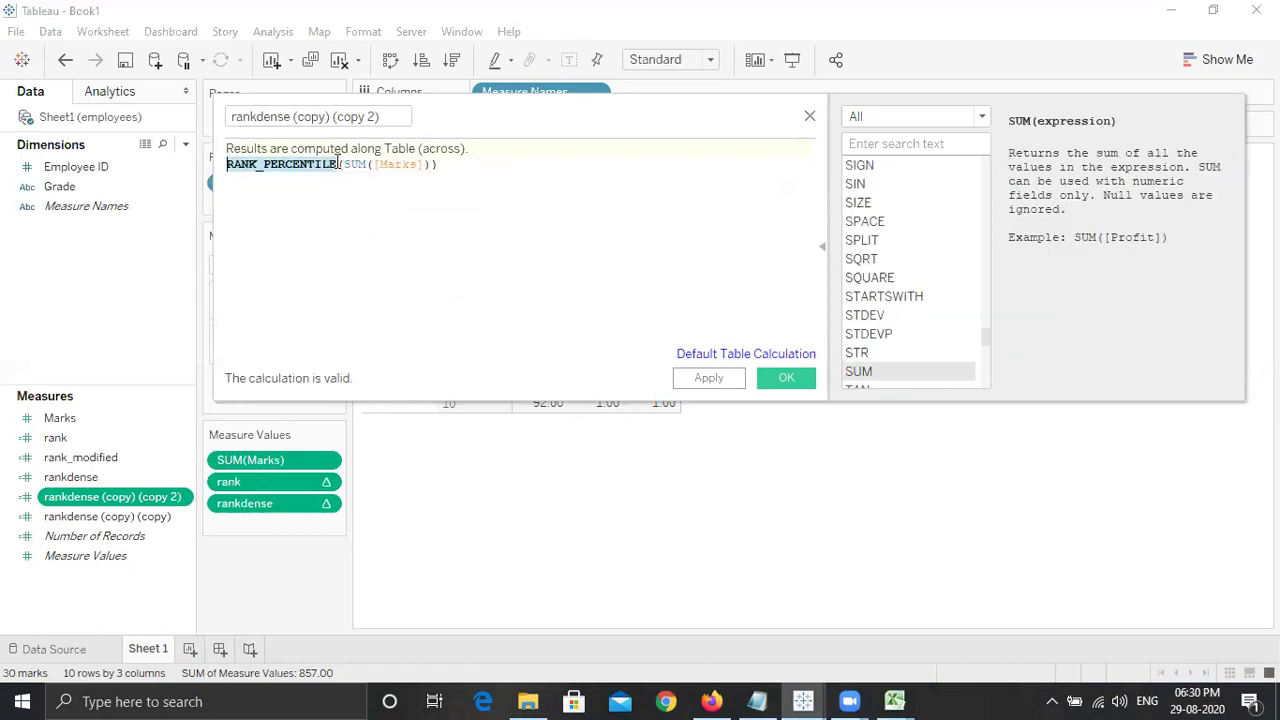
pyautogui.click(386, 113)
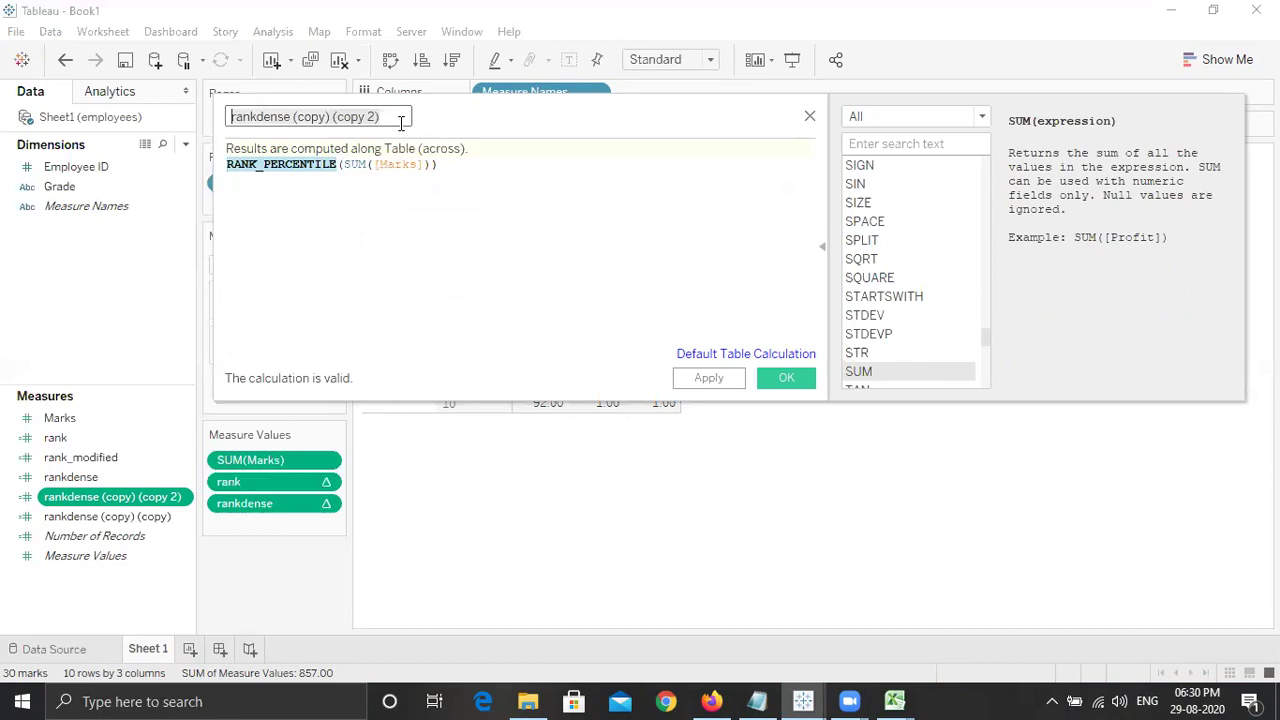
pyautogui.hotkey('ctrl', 'v')
pyautogui.click(786, 380)
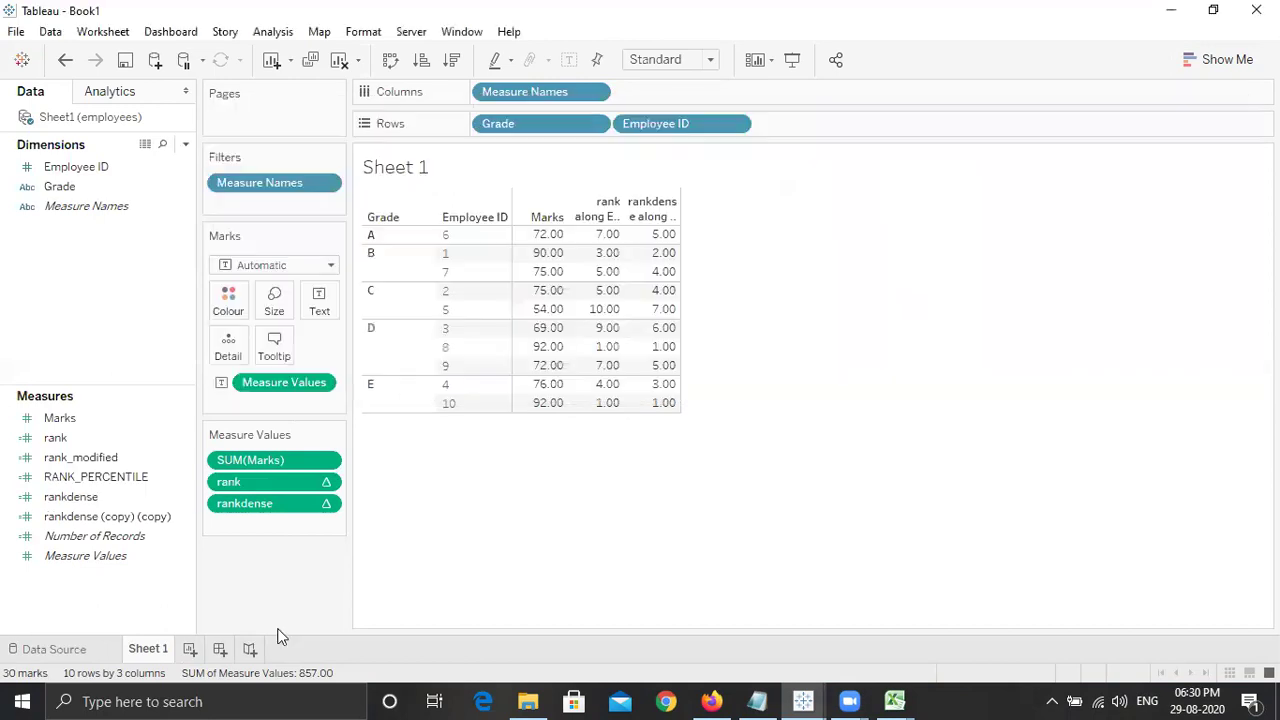
pyautogui.rightClick(188, 477)
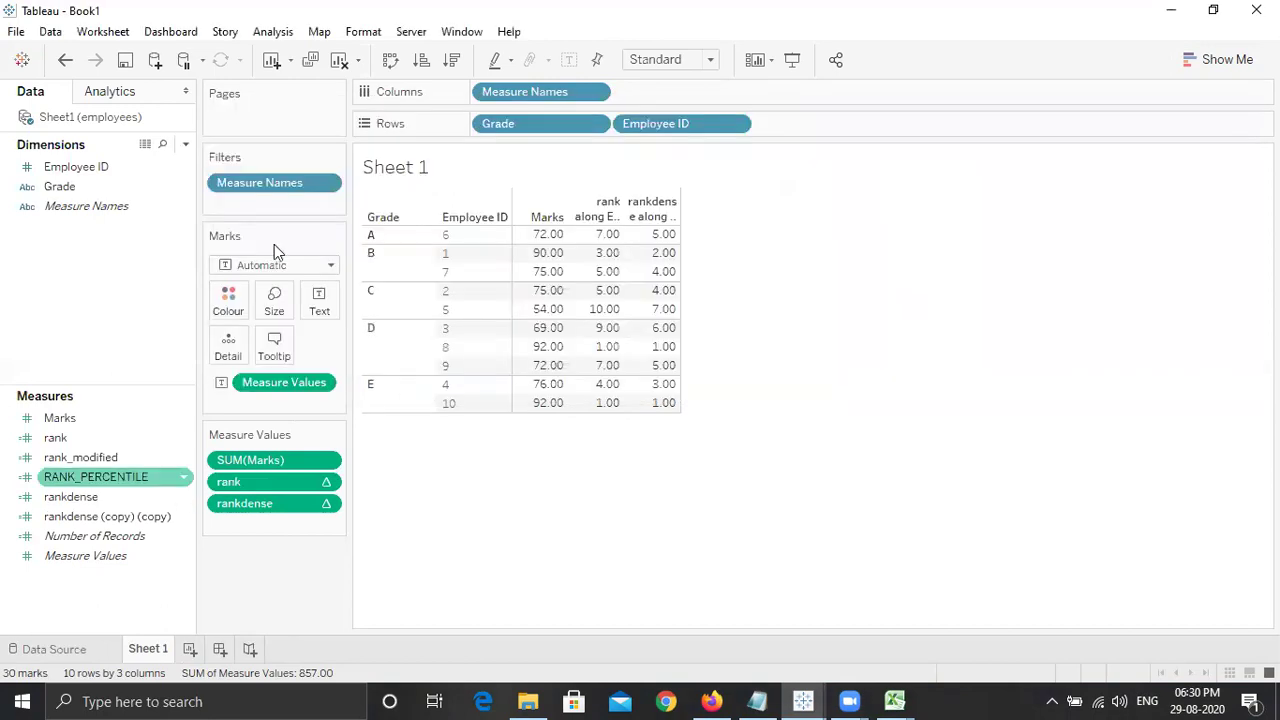
pyautogui.press('Return')
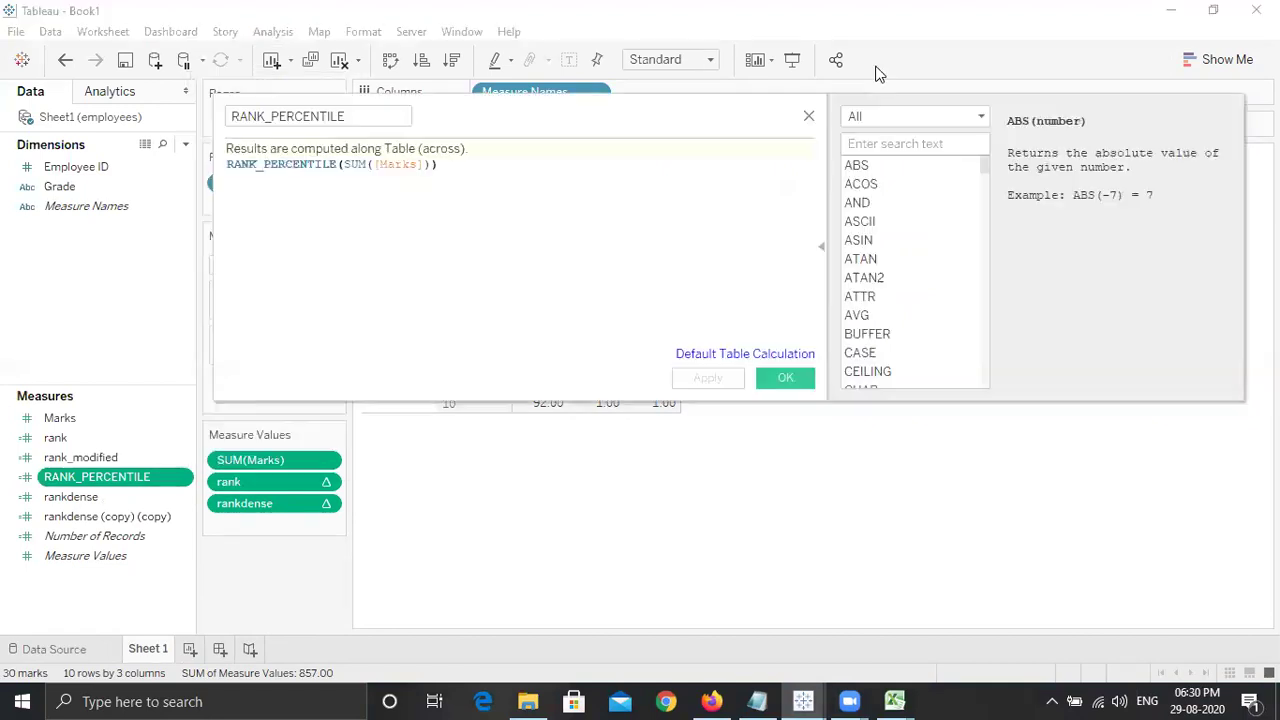
pyautogui.click(808, 117)
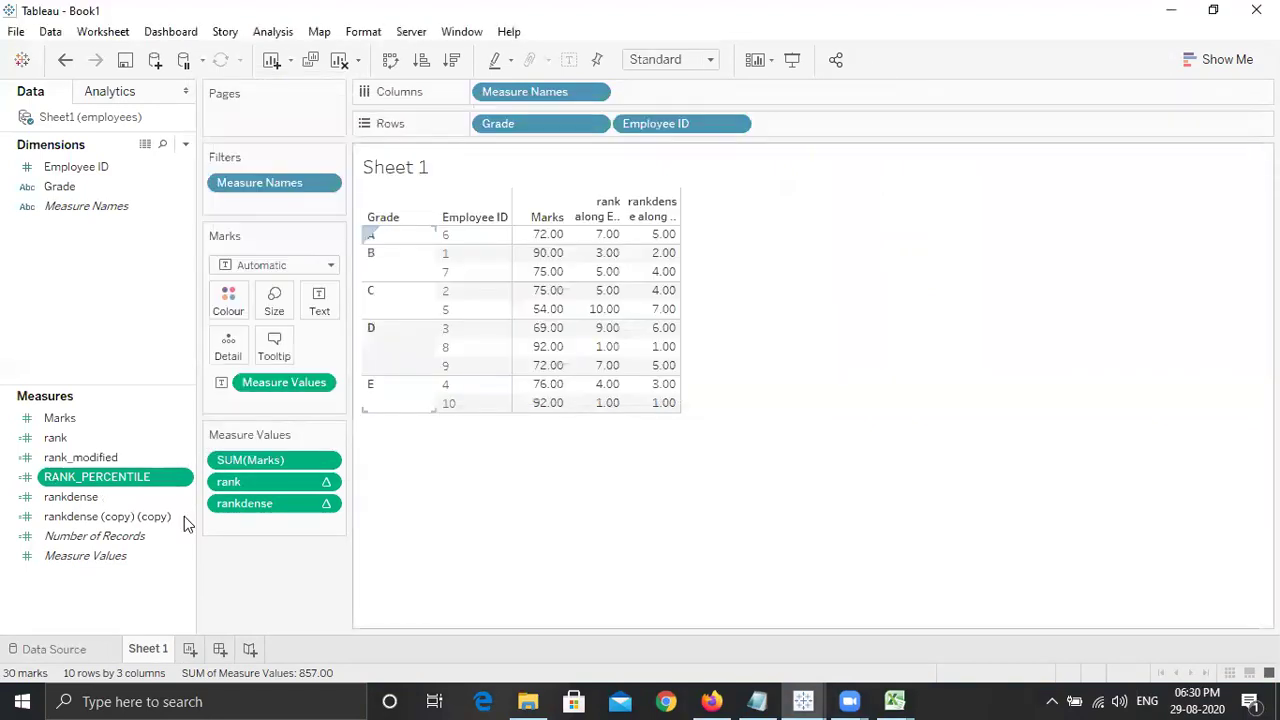
# Edit the calculated field rankdense (copy) (copy), replacing its function with RANK_UNIQUE on SUM([Marks]).
pyautogui.rightClick(185, 516)
pyautogui.press('Return')
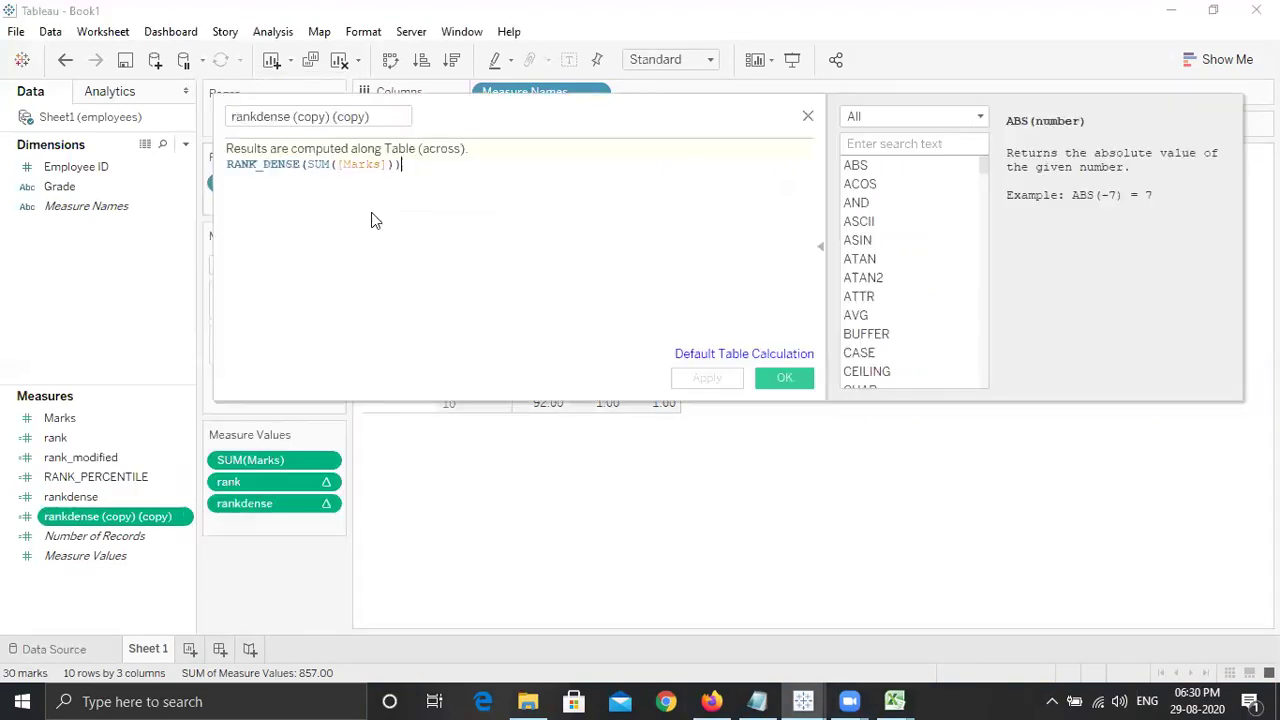
pyautogui.doubleClick(280, 166)
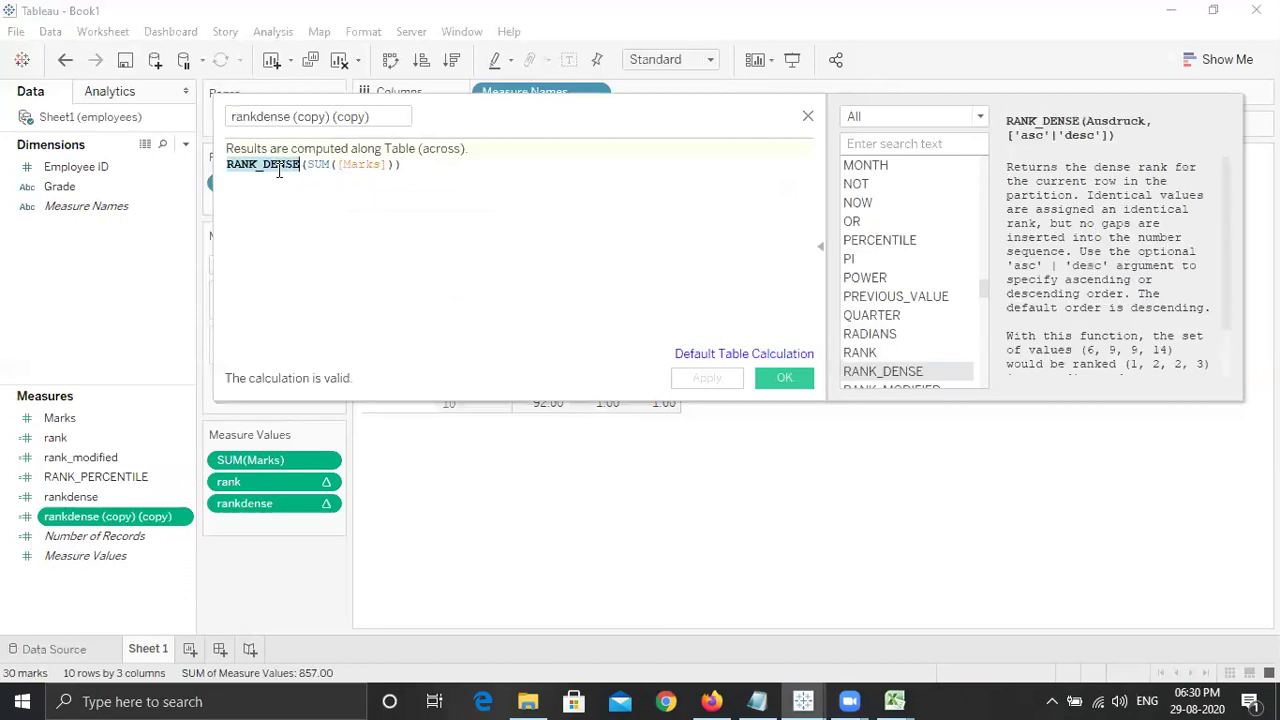
pyautogui.write('rank')
pyautogui.press('Down')
pyautogui.press('Down')
pyautogui.press('Down')
pyautogui.press('Down')
pyautogui.press('Down')
pyautogui.press('Down')
pyautogui.press('Down')
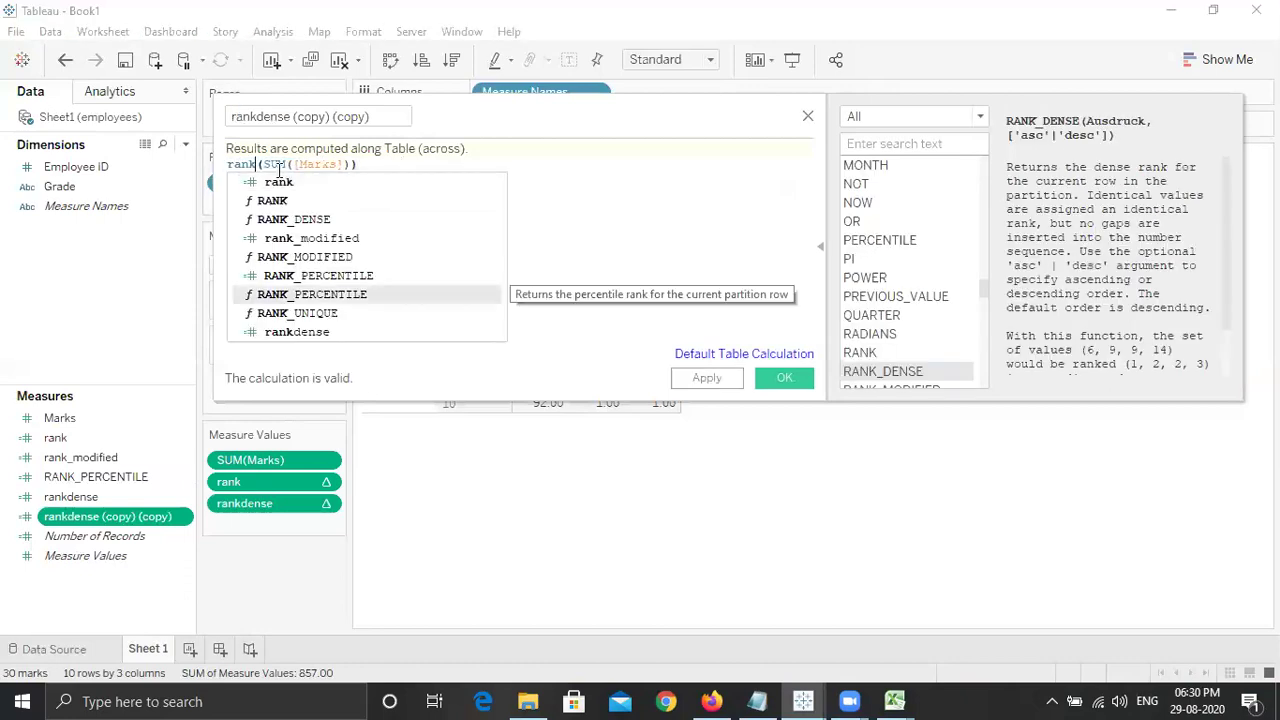
pyautogui.press('Return')
# Copy the function name from the formula and rename the calculated field RANK_UNIQUE.
pyautogui.doubleClick(266, 164)
pyautogui.click(383, 121)
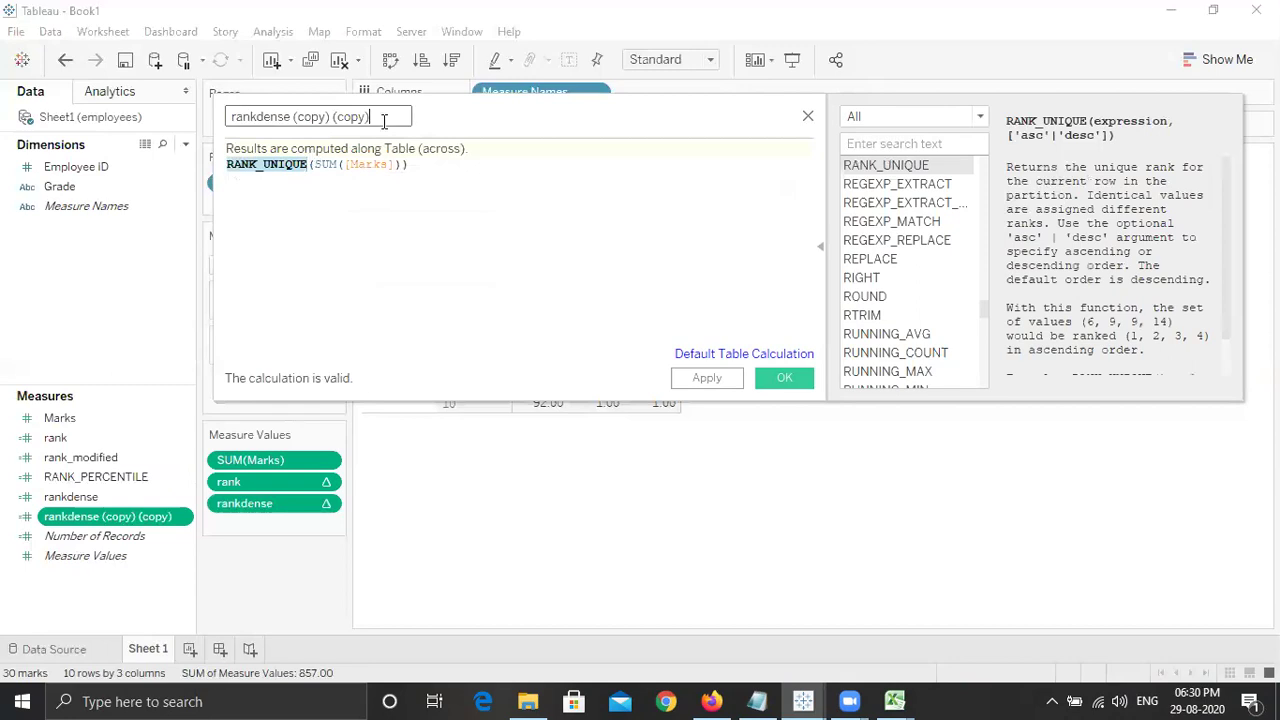
pyautogui.hotkey('ctrl', 'v')
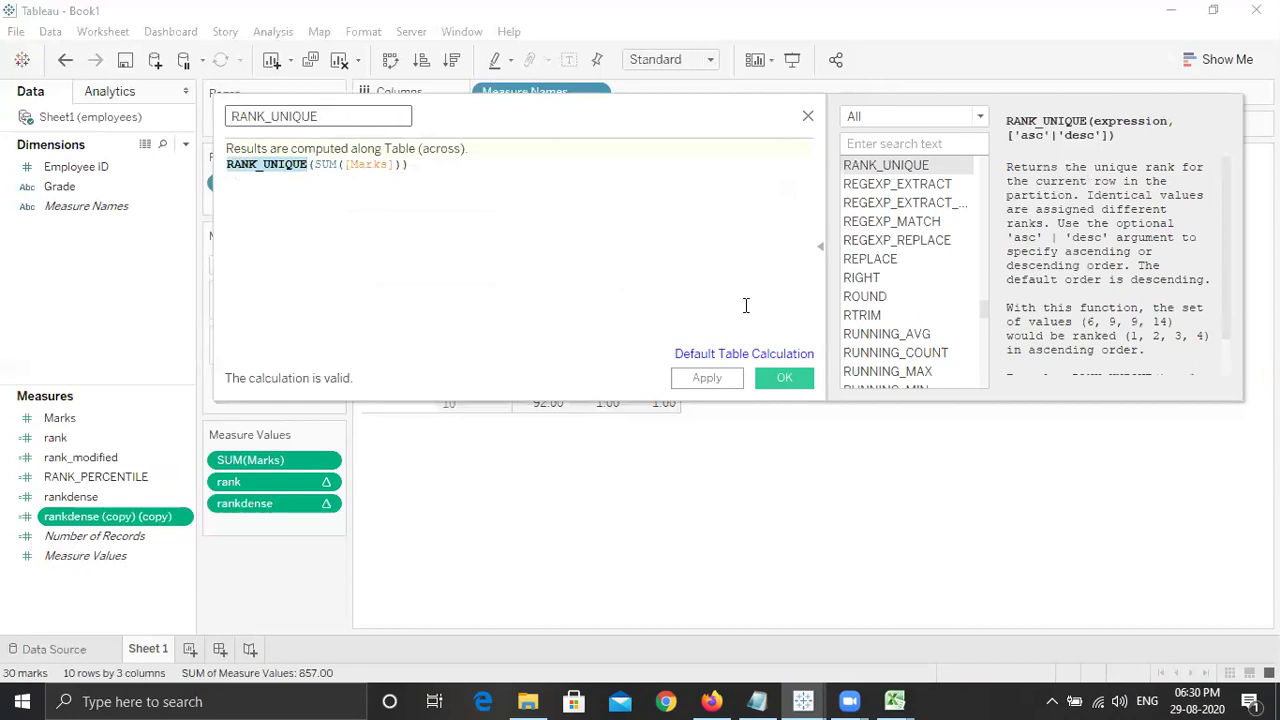
# Add 'desc' as the sort order argument of the RANK_UNIQUE formula and save the calculated field.
pyautogui.click(404, 165)
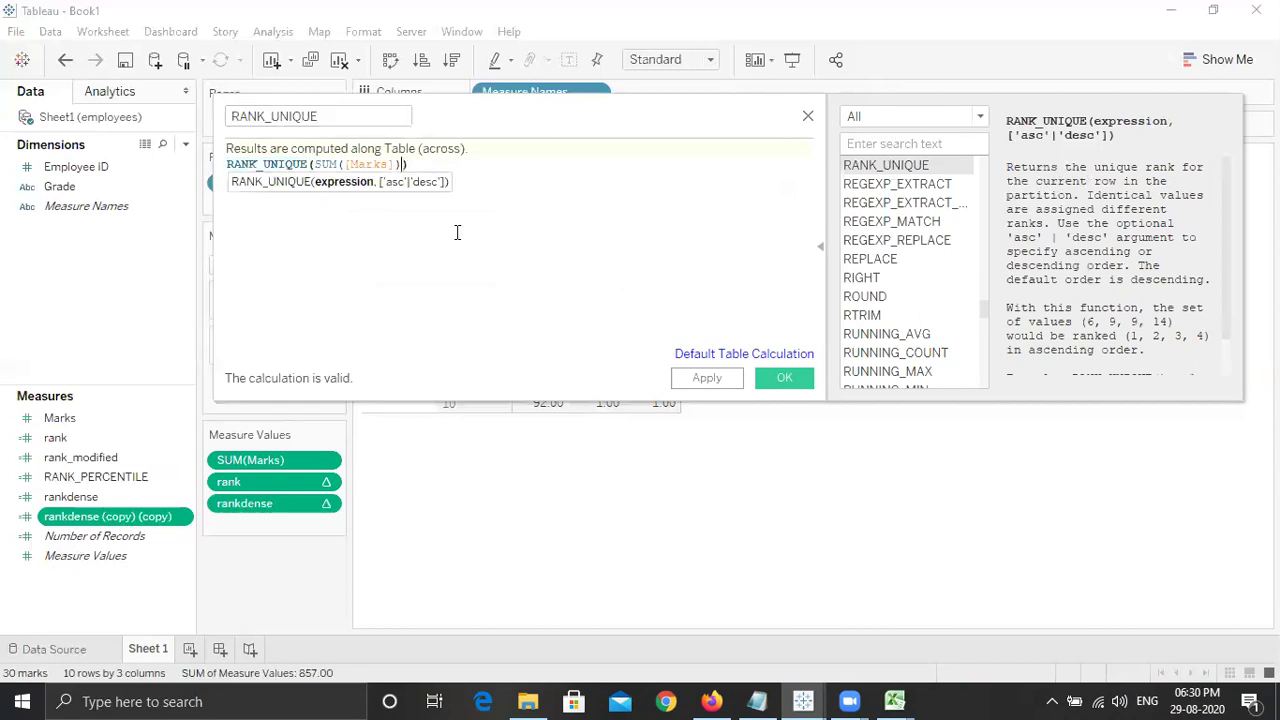
pyautogui.write(", ''")
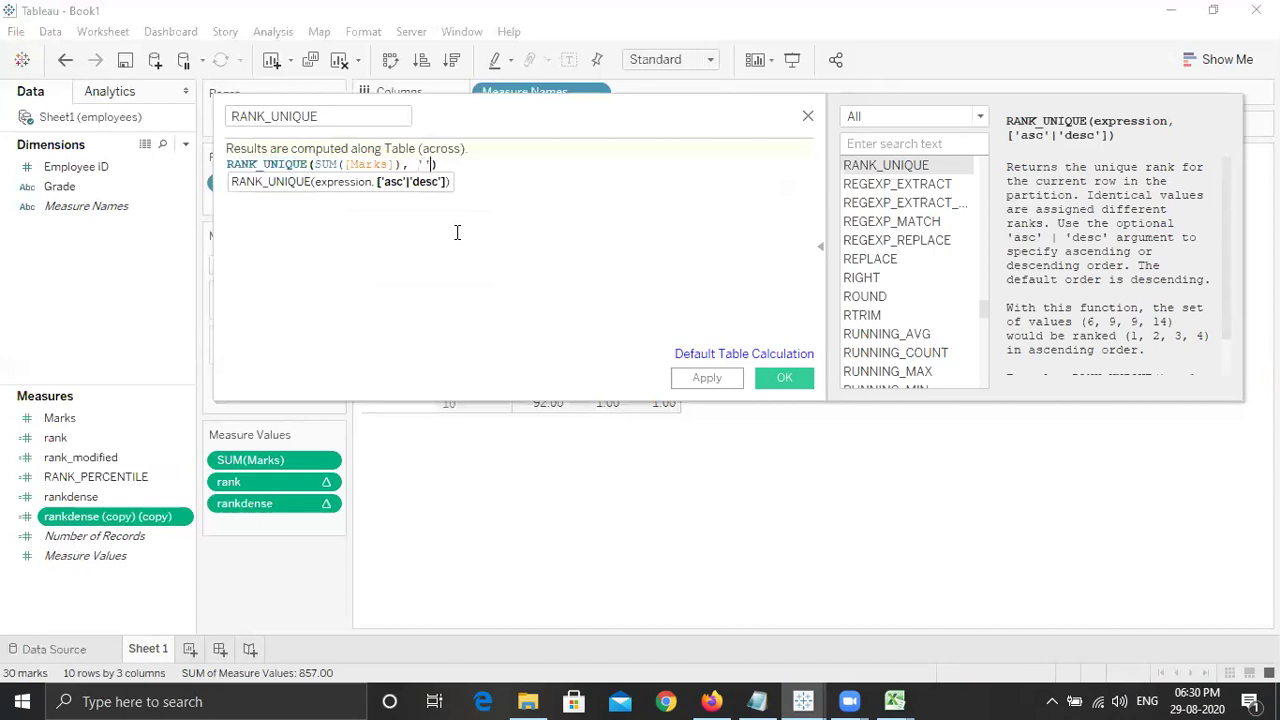
pyautogui.write('desc')
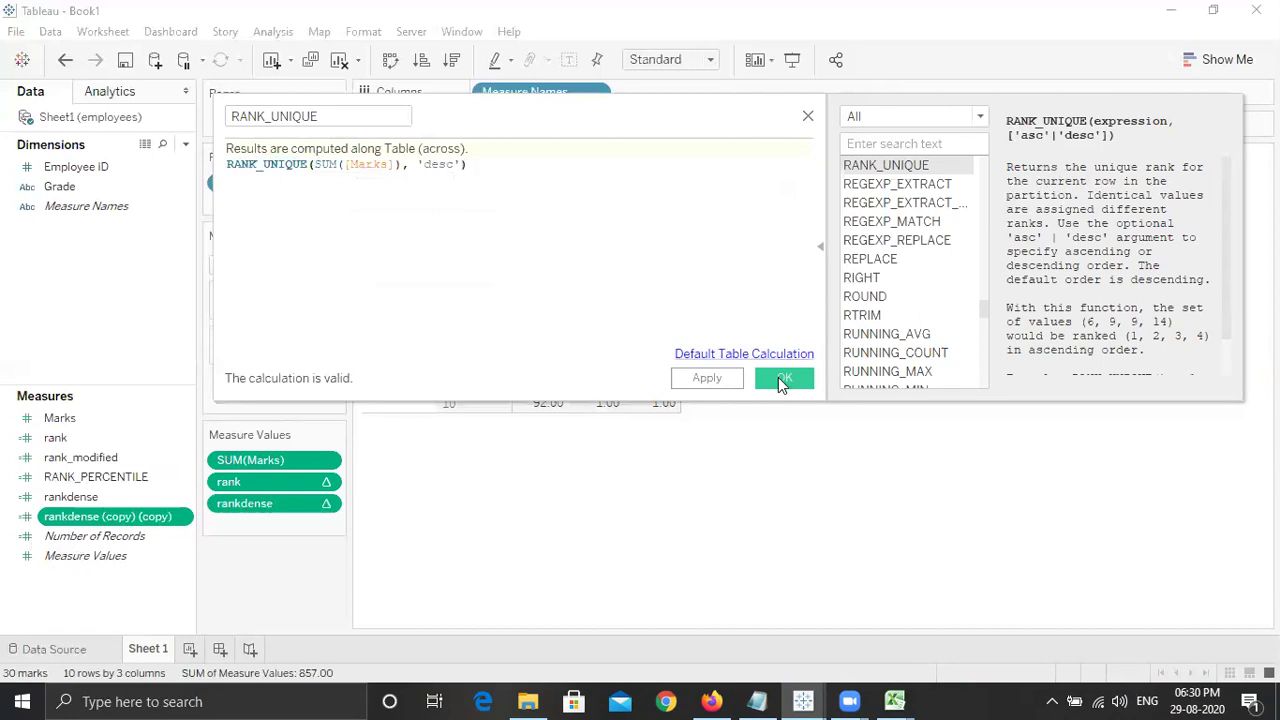
pyautogui.click(768, 377)
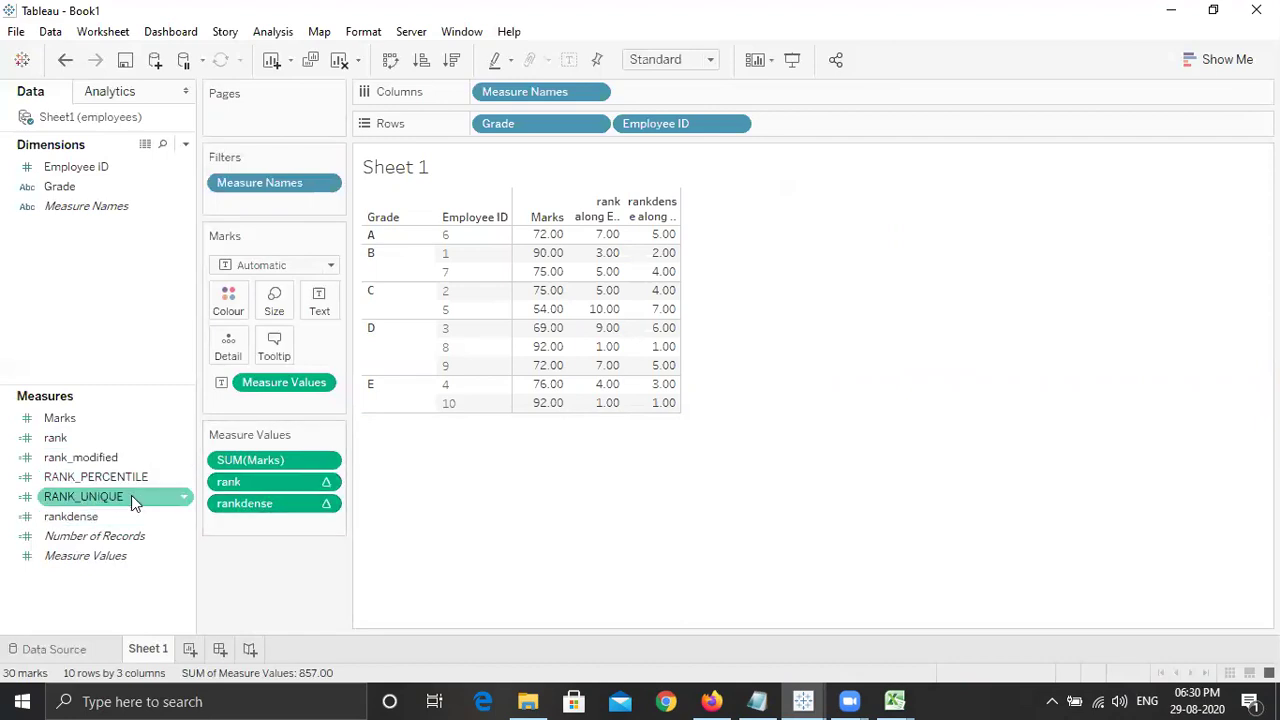
# Add rank_modified, RANK_PERCENTILE and RANK_UNIQUE to the measure values shown in the table.
pyautogui.moveTo(115, 457)
pyautogui.mouseDown()
pyautogui.moveTo(251, 534)
pyautogui.moveTo(108, 486)
pyautogui.moveTo(255, 566)
pyautogui.mouseUp()
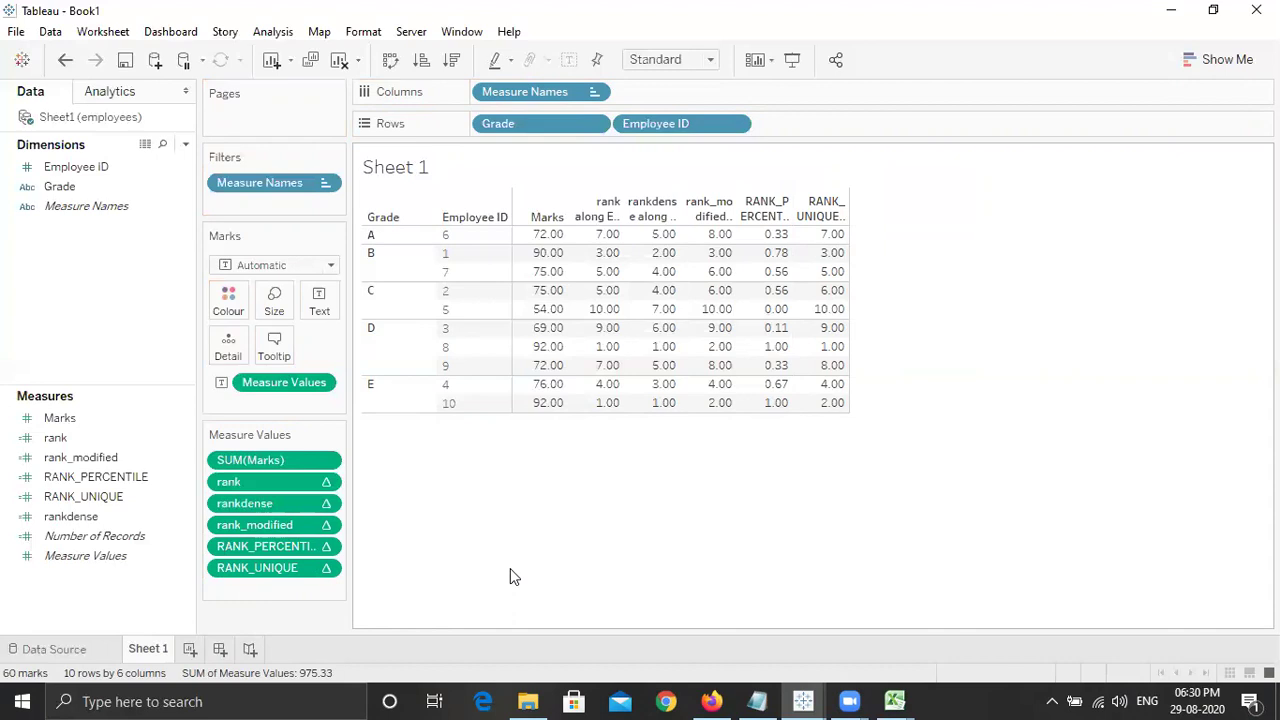
# Examine how the rank and rankdense columns treat employees with equal marks and the marks that follow them.
pyautogui.moveTo(606, 214)
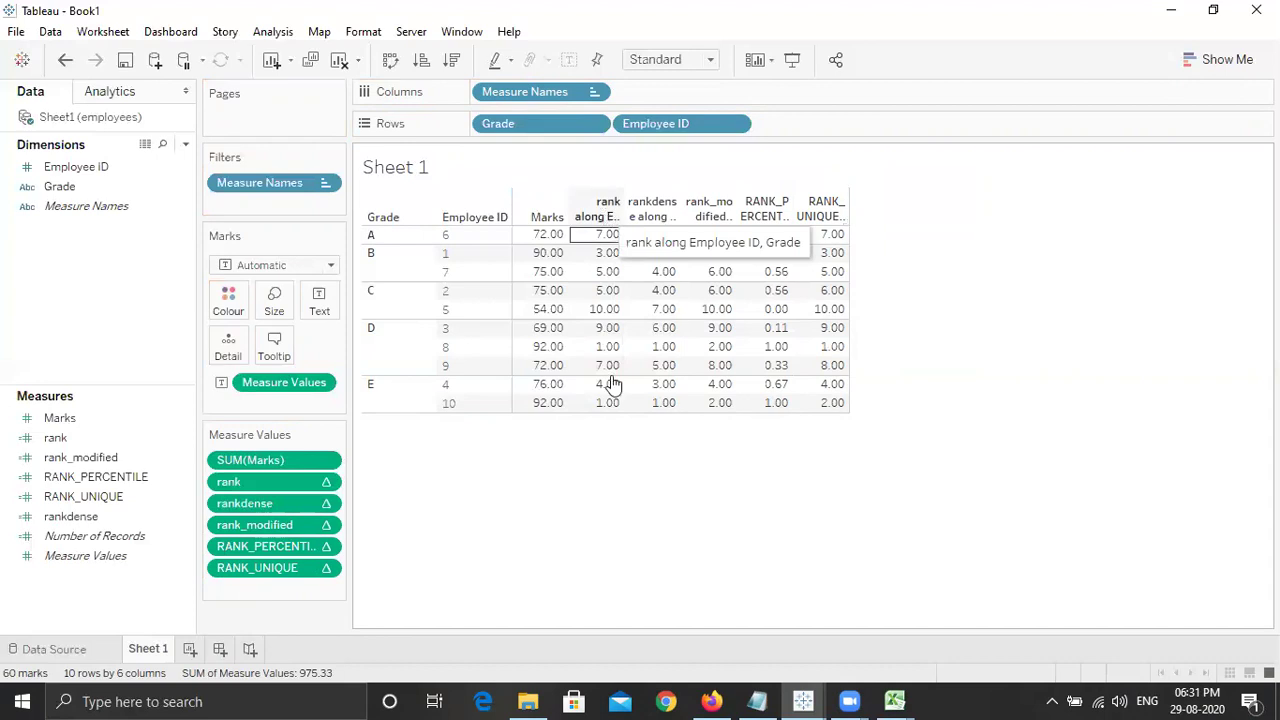
pyautogui.moveTo(560, 357)
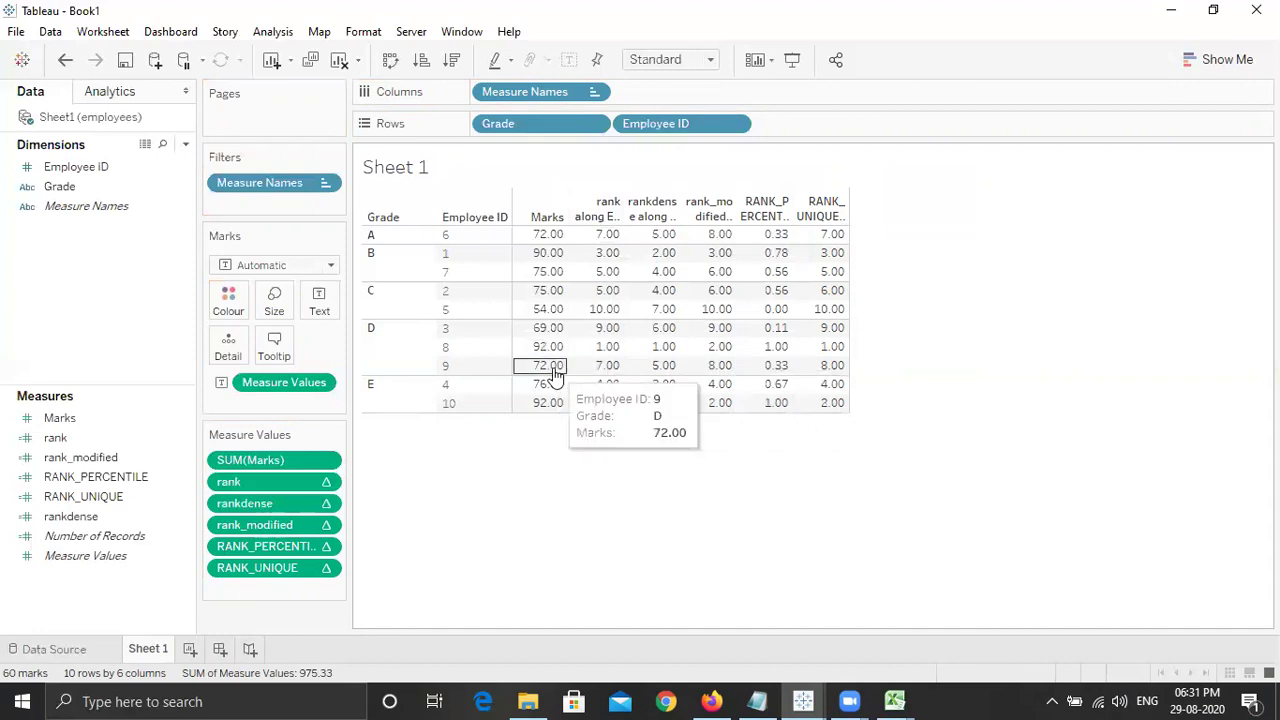
pyautogui.moveTo(543, 238)
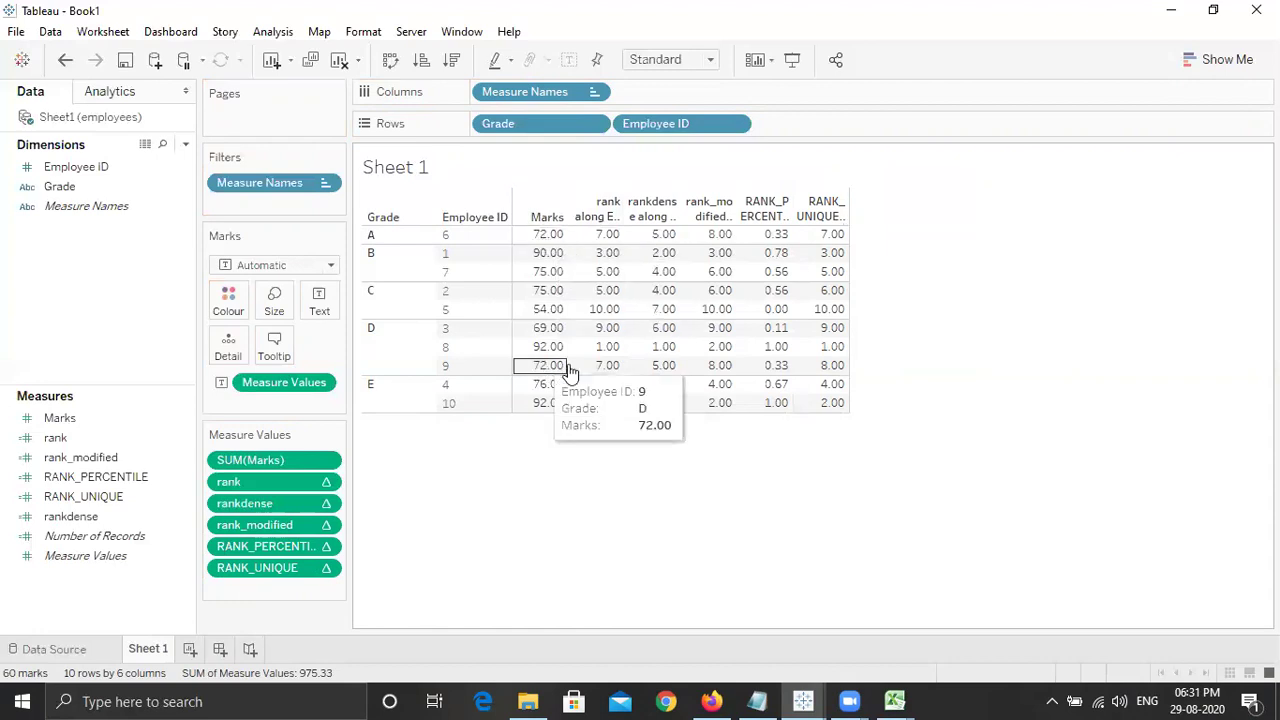
pyautogui.moveTo(596, 240)
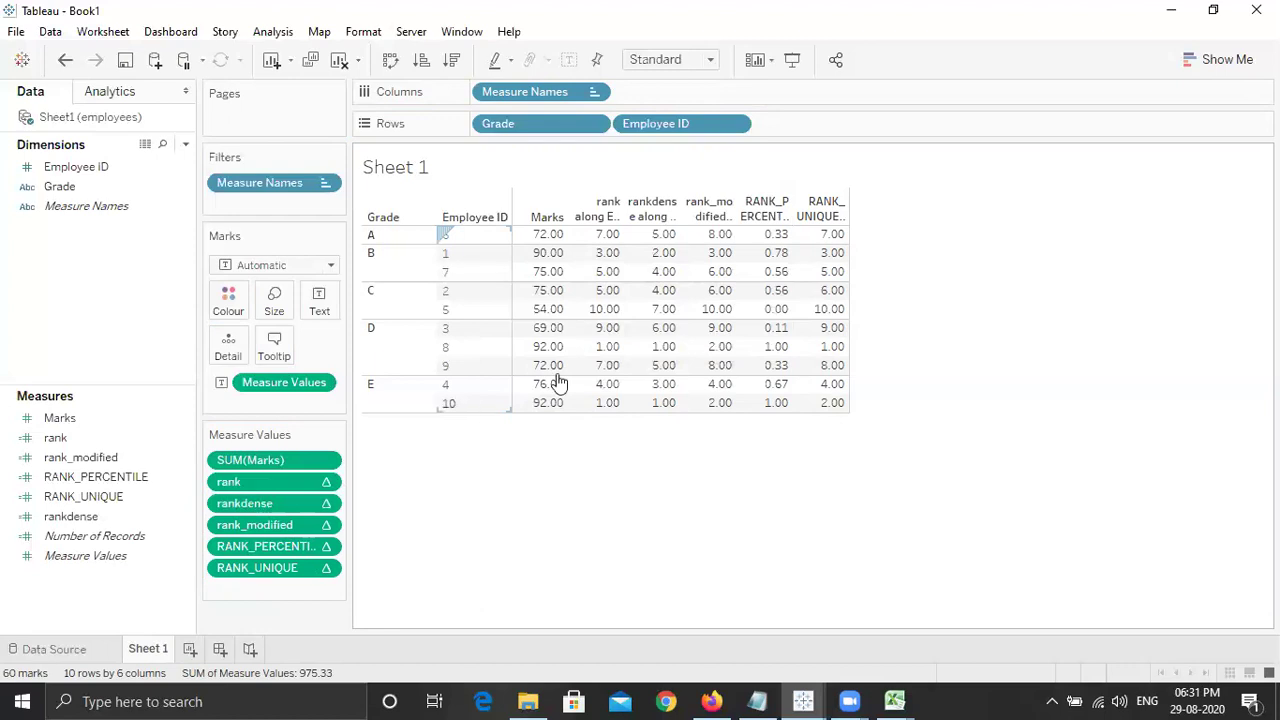
pyautogui.moveTo(598, 316)
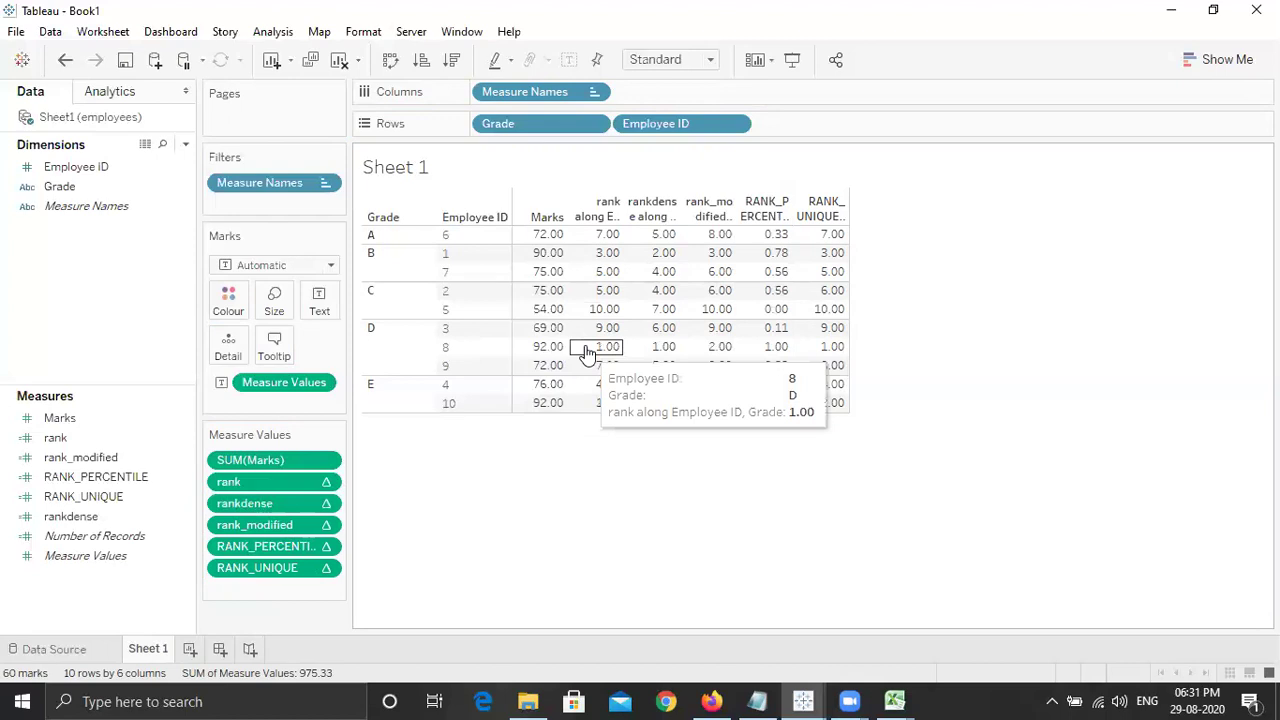
pyautogui.moveTo(590, 409)
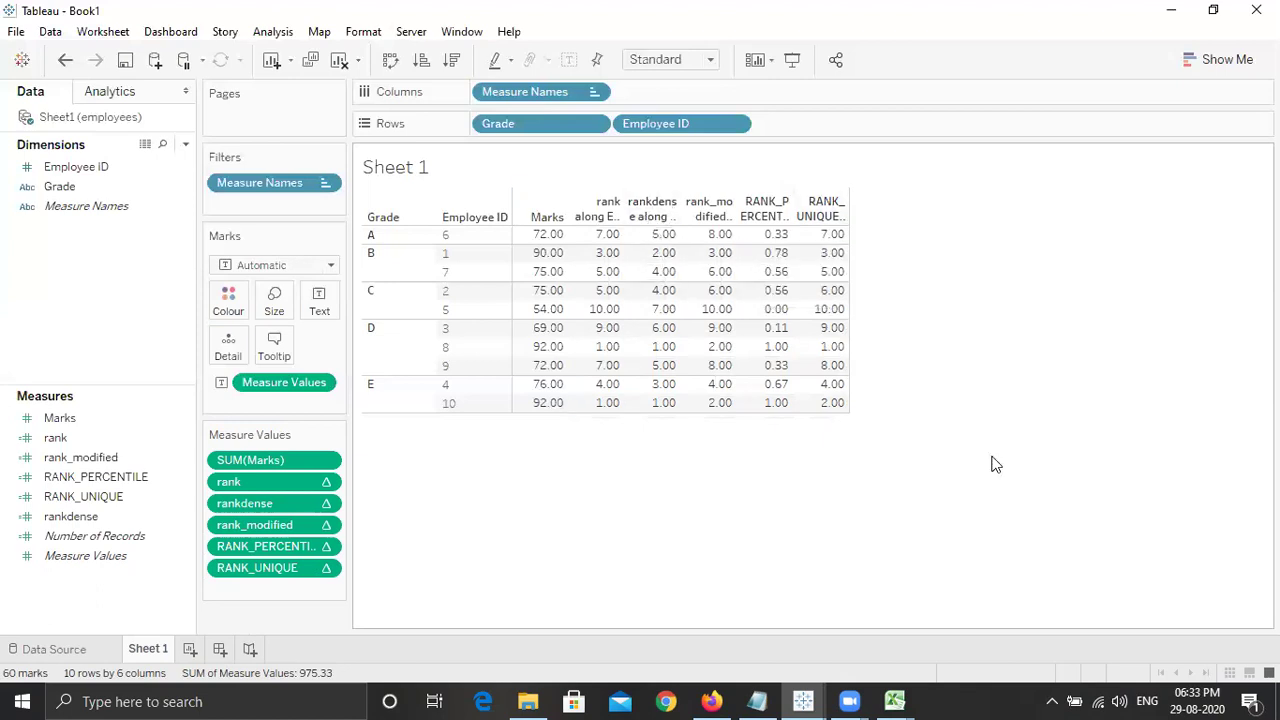
pyautogui.moveTo(654, 358)
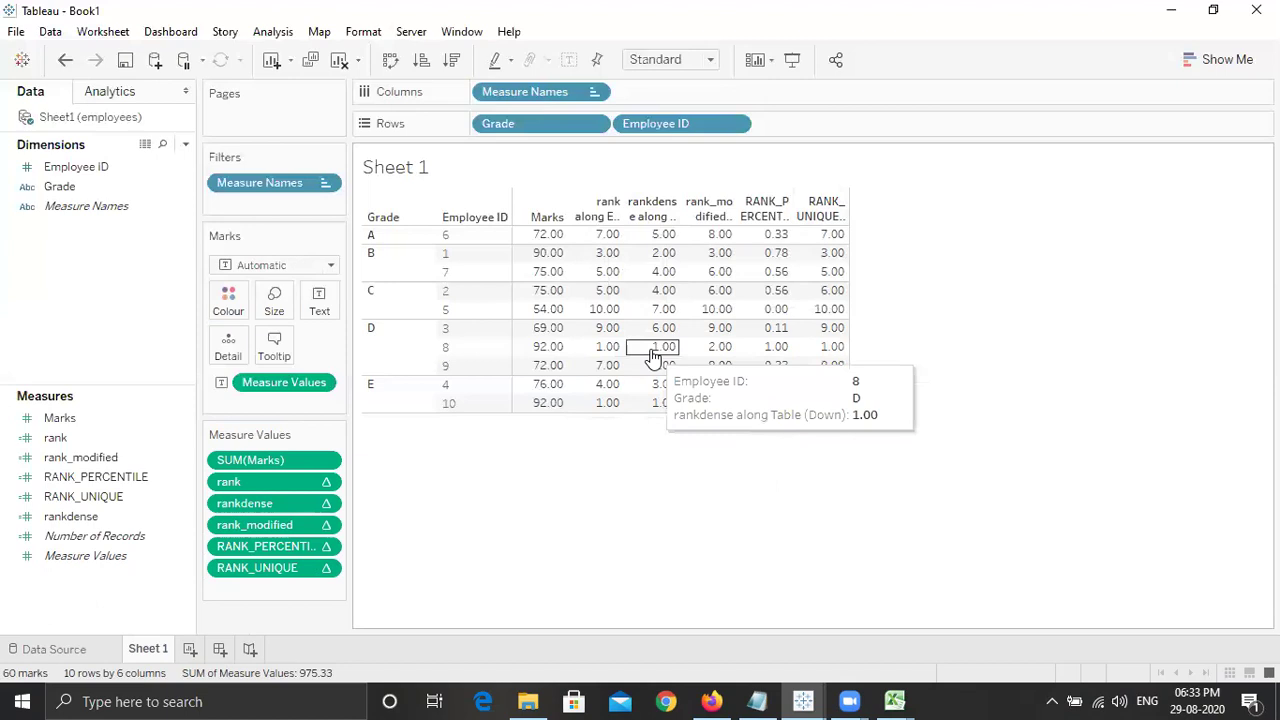
pyautogui.moveTo(645, 410)
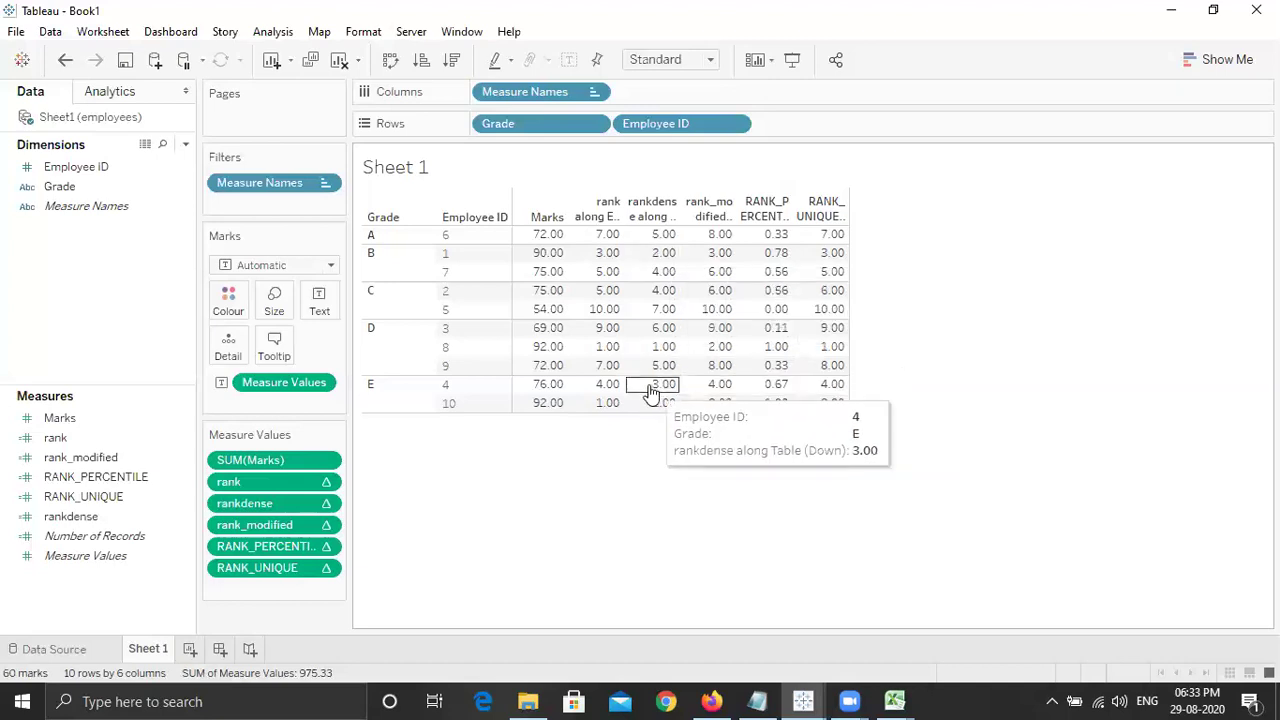
pyautogui.moveTo(597, 334)
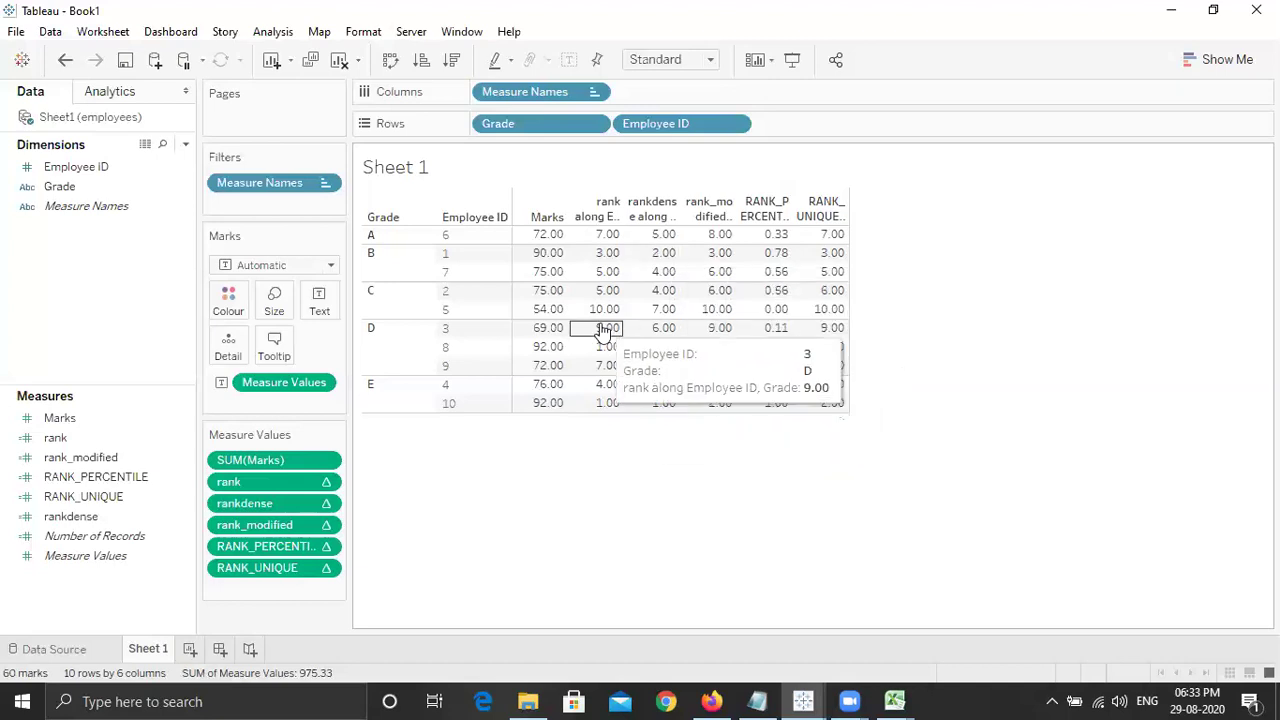
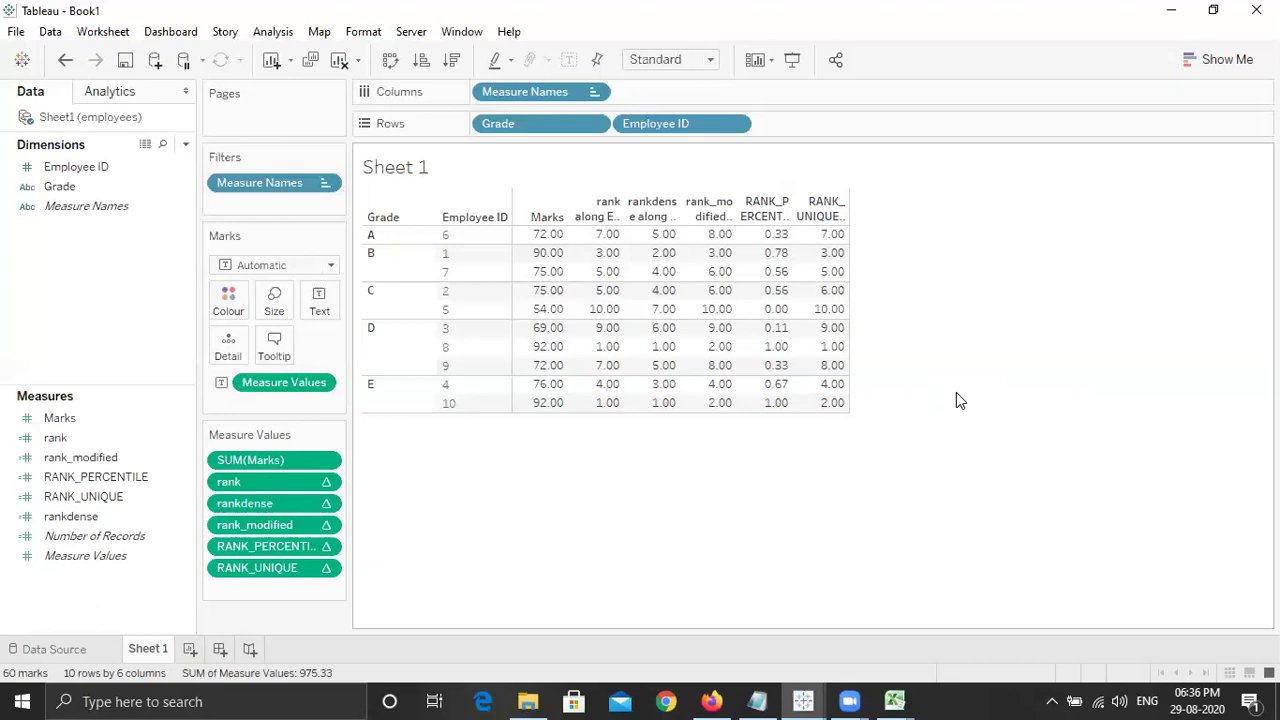
# Switch to the Book2 workbook in Excel and add the marks 40 and 10 in cells A7 and A8.
pyautogui.click(894, 701)
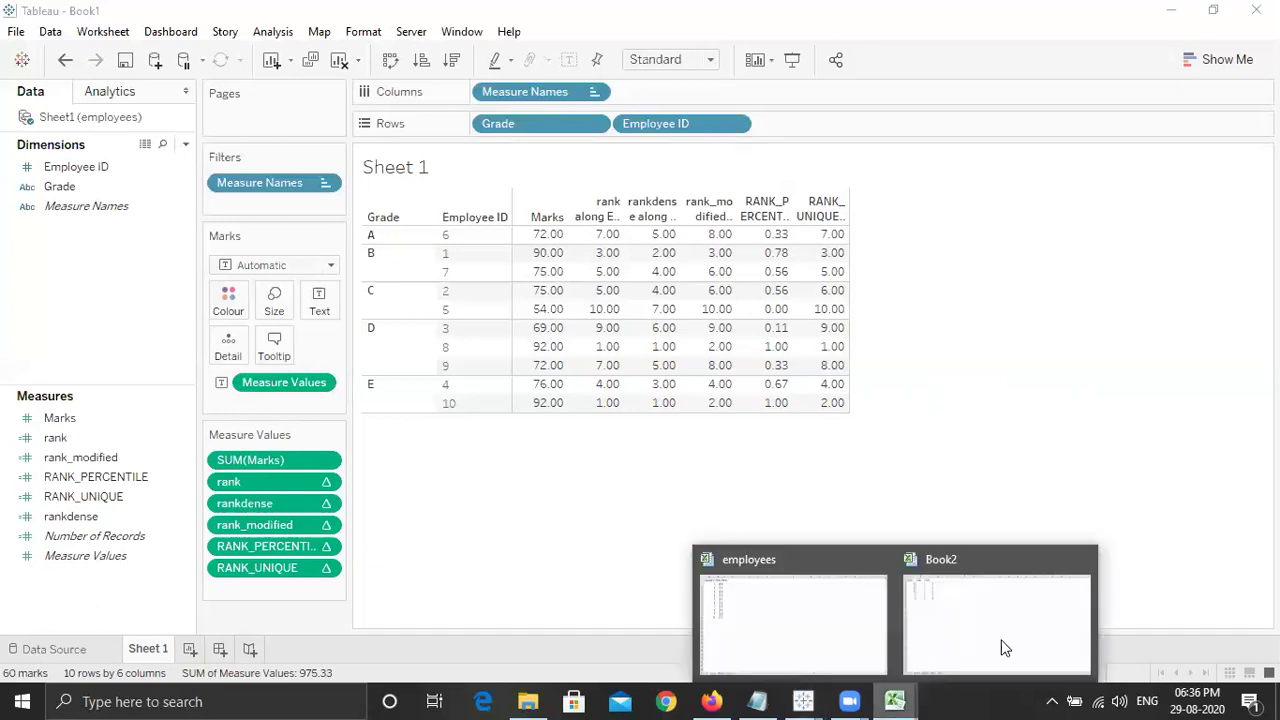
pyautogui.click(997, 625)
pyautogui.click(137, 197)
pyautogui.click(259, 181)
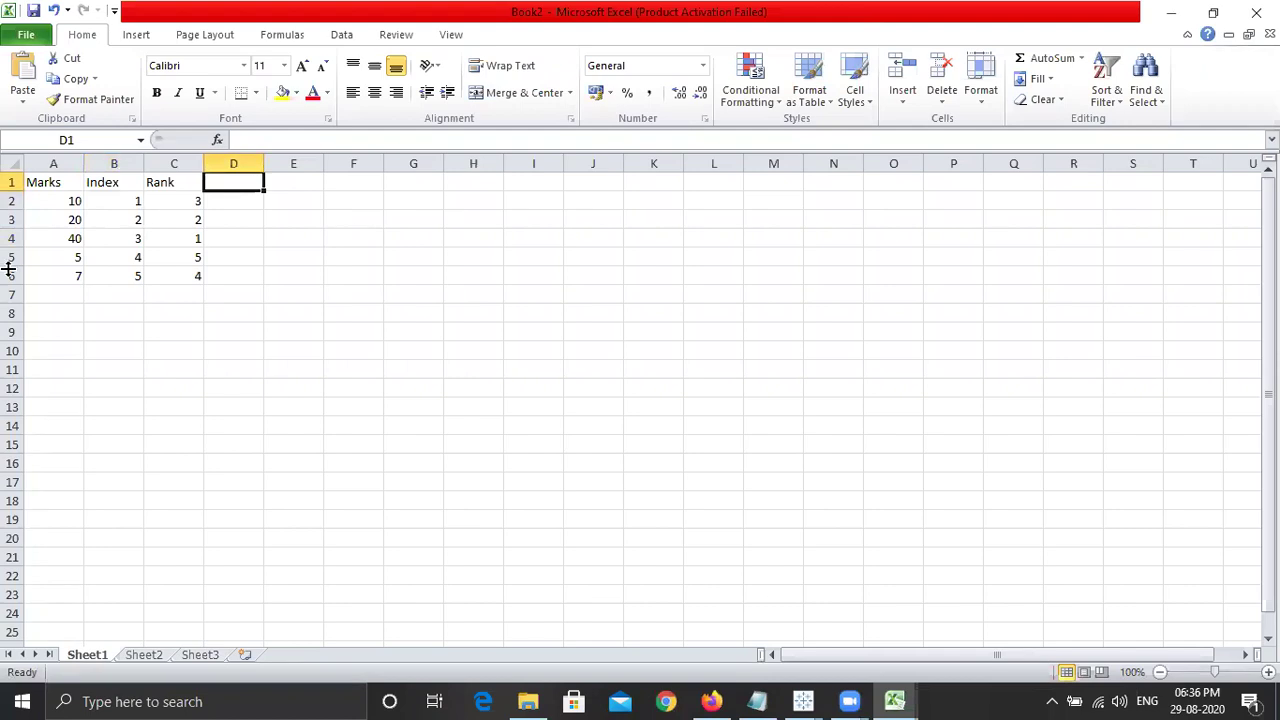
pyautogui.click(64, 295)
pyautogui.write('40')
pyautogui.press('Return')
pyautogui.write('10')
pyautogui.press('Return')
# Enter the column heading Rank_modified in cell D1.
pyautogui.click(235, 181)
pyautogui.write('Rank_modie')
pyautogui.press('BackSpace')
pyautogui.press('BackSpace')
pyautogui.write('ified')
pyautogui.press('Return')
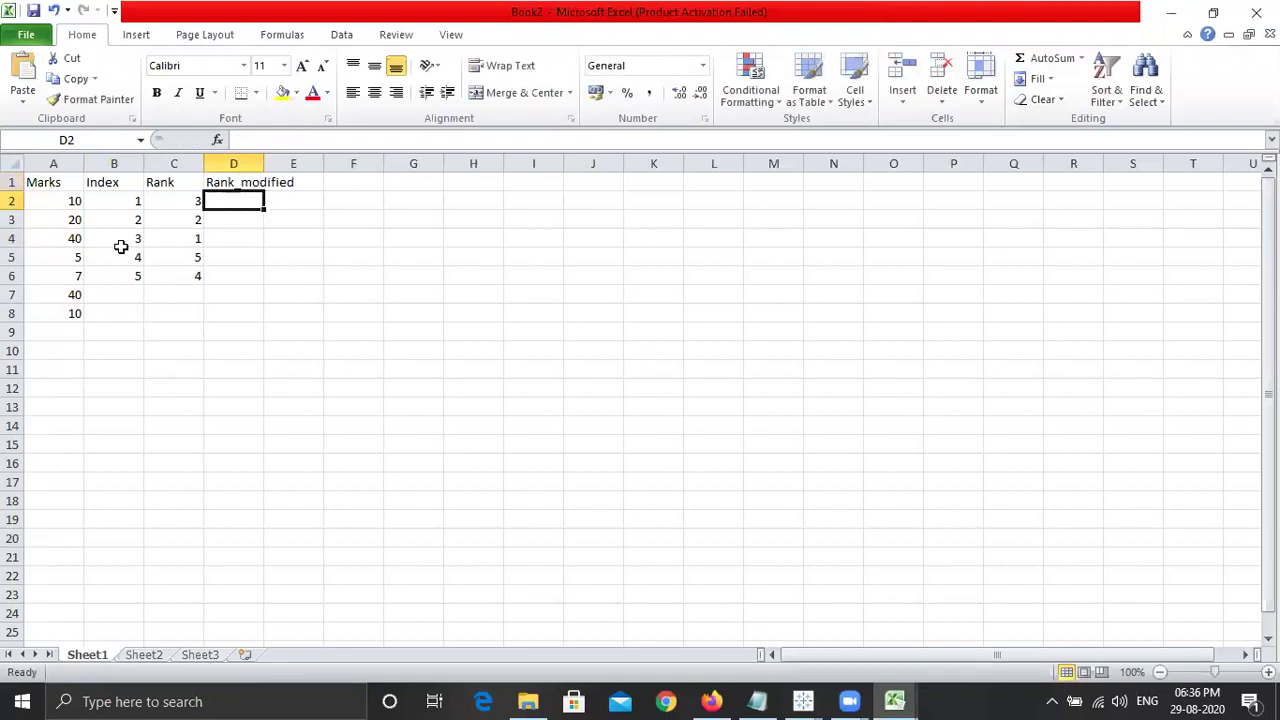
# Enter rank 1 in the Rank_modified column for both marks of 40, in cells D4 and D7.
pyautogui.click(64, 242)
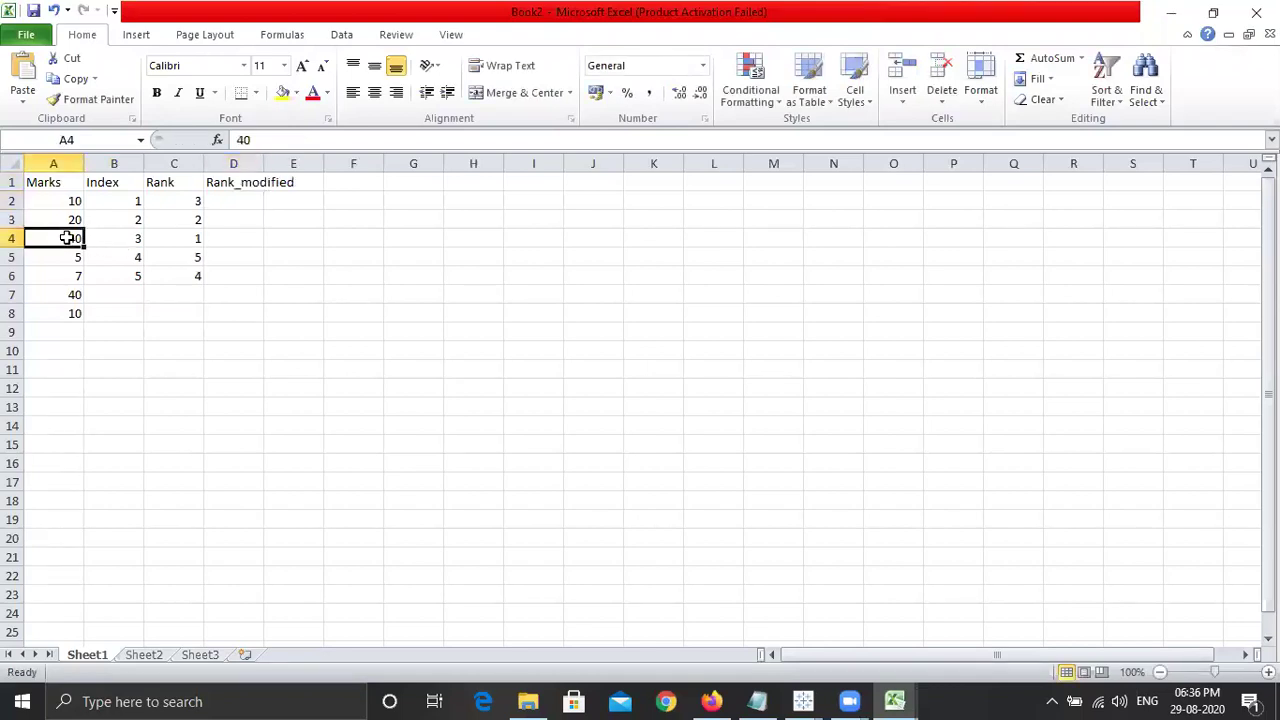
pyautogui.click(246, 234)
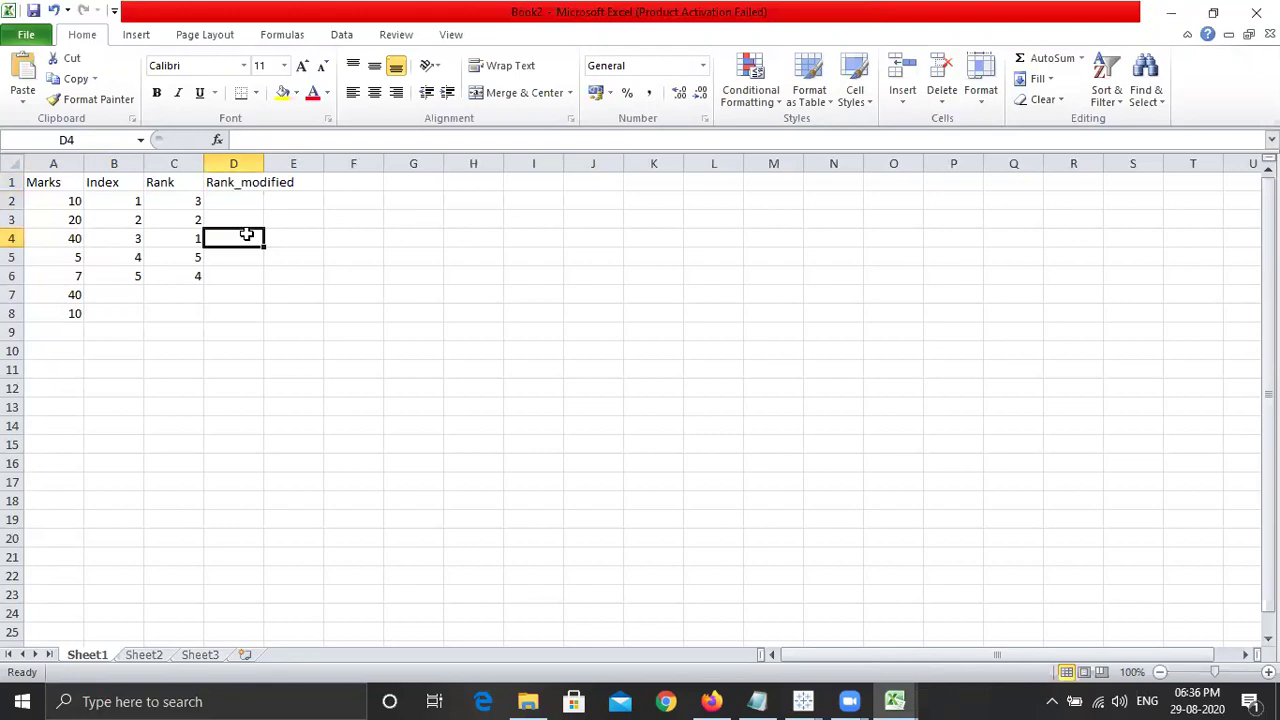
pyautogui.write('1')
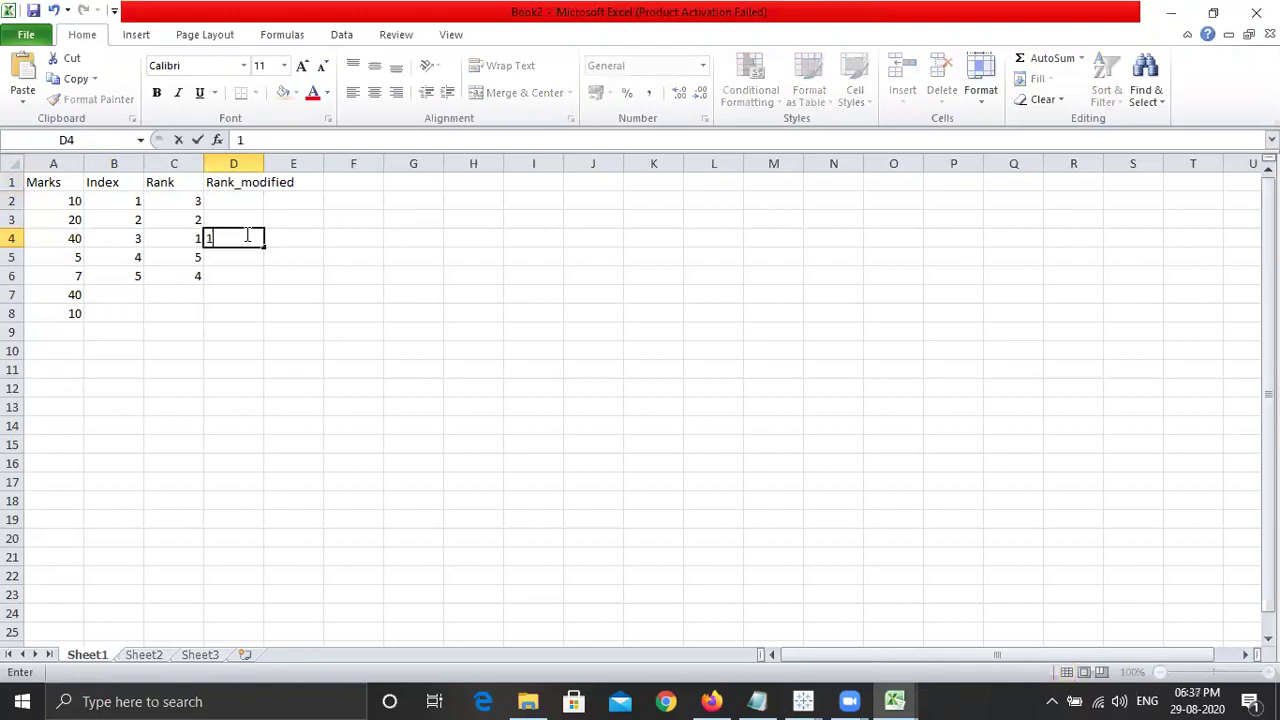
pyautogui.click(235, 291)
pyautogui.write('1')
pyautogui.press('Return')
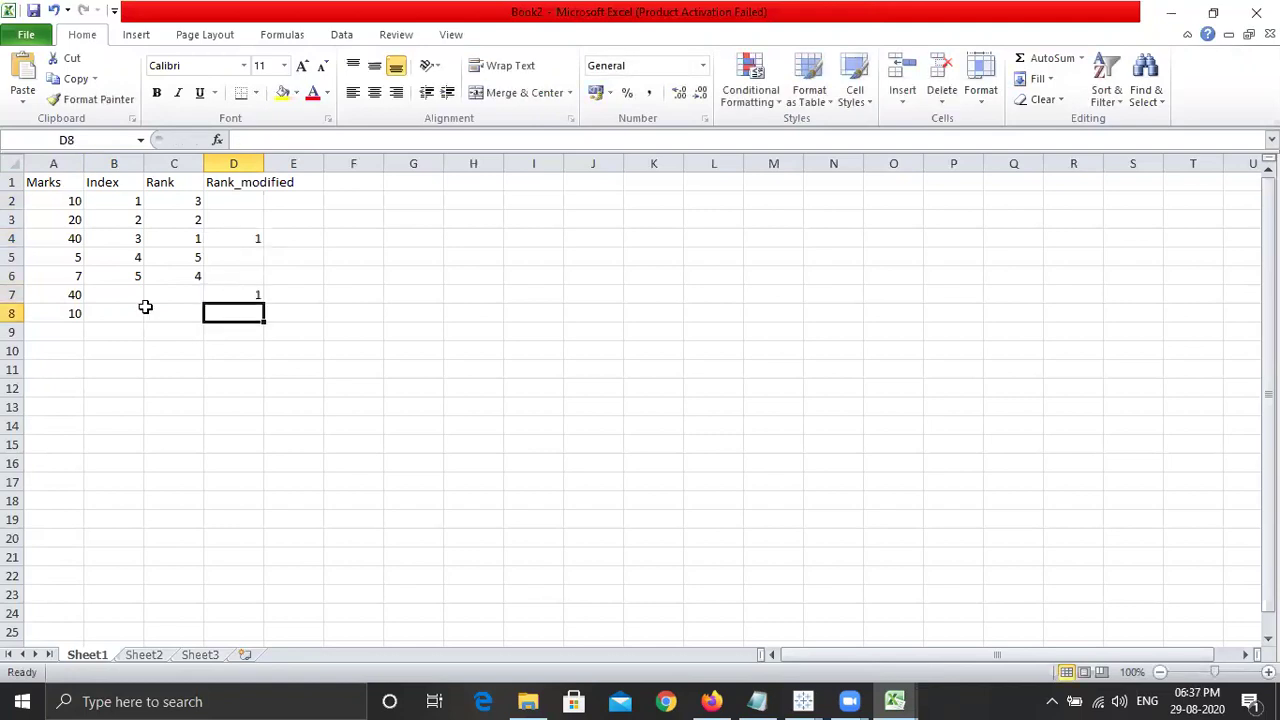
pyautogui.click(63, 240)
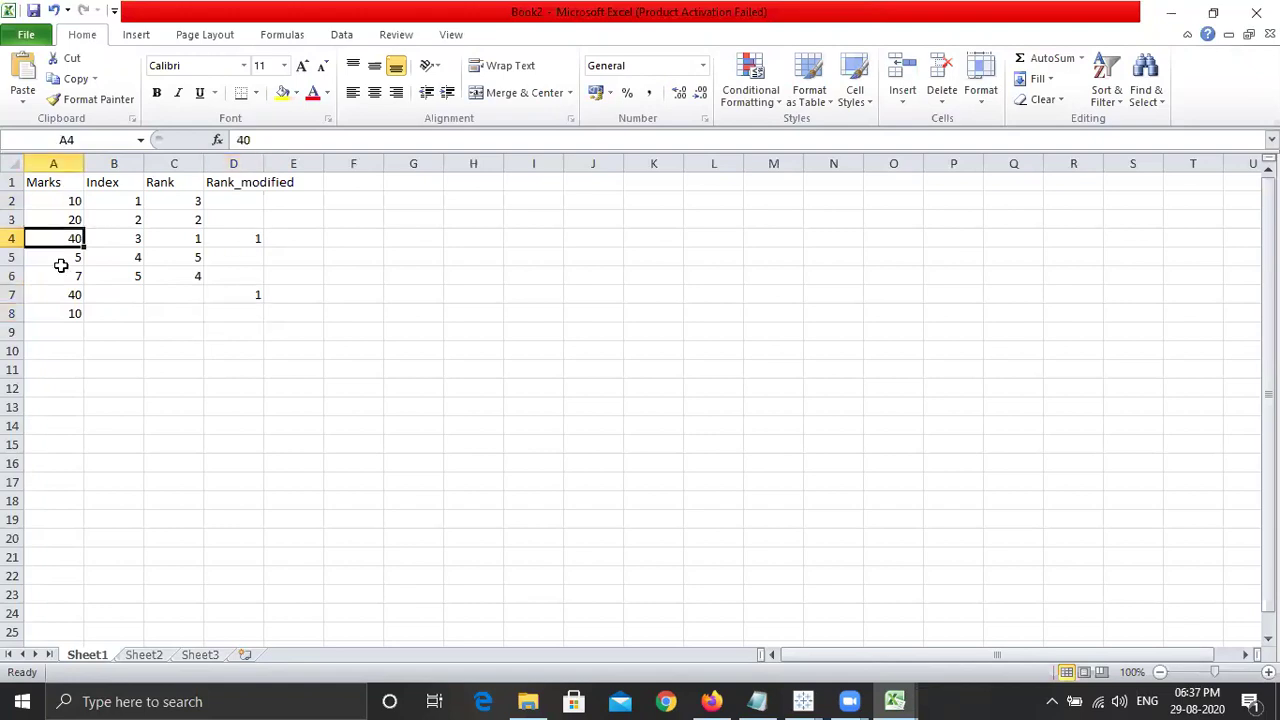
# Change the modified rank to 2 for both marks of 40, in cells D4 and D7.
pyautogui.click(58, 296)
pyautogui.click(55, 234)
pyautogui.click(54, 292)
pyautogui.click(234, 240)
pyautogui.write('2')
pyautogui.press('Return')
pyautogui.click(238, 296)
pyautogui.write('2')
pyautogui.press('Return')
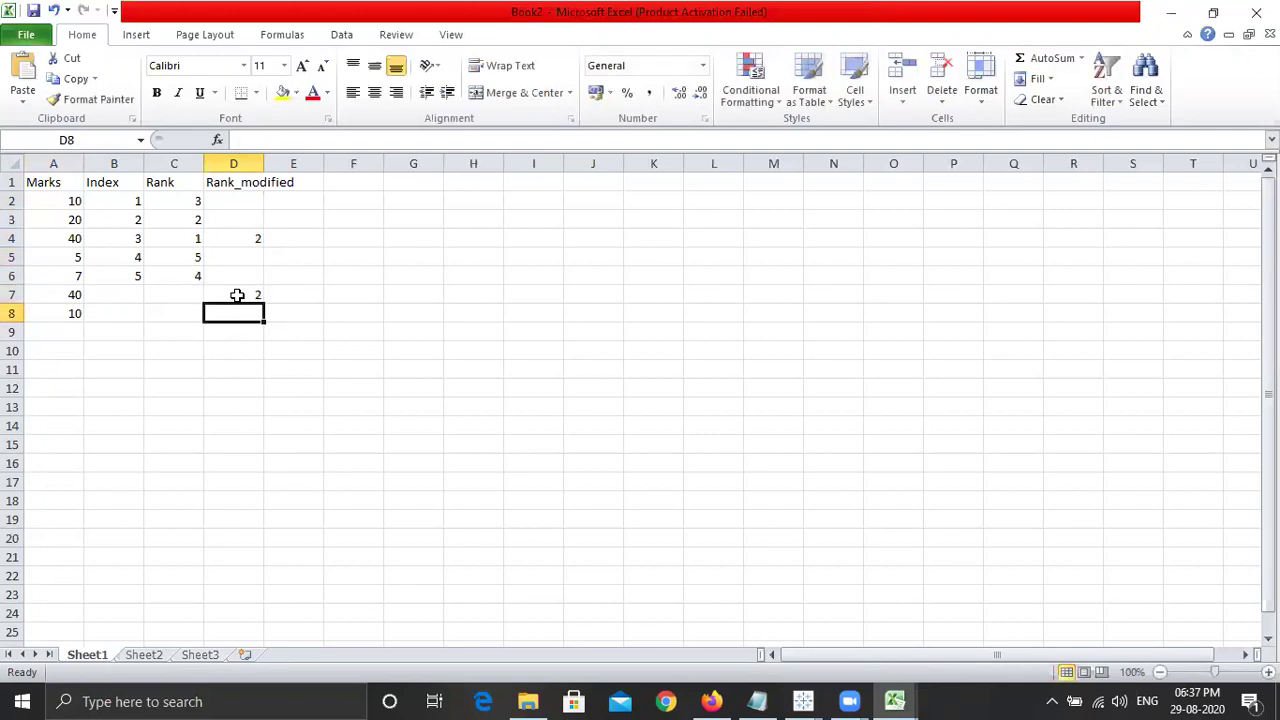
# Add another mark of 40 in cell A9.
pyautogui.click(66, 331)
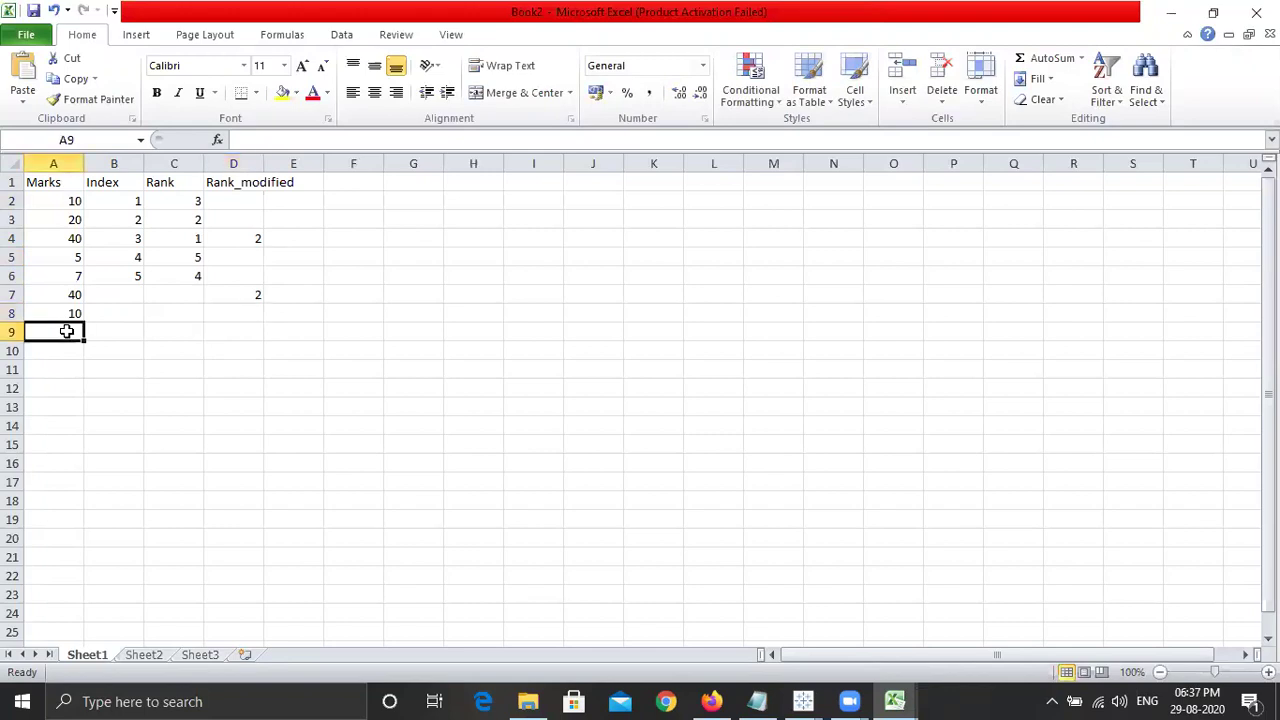
pyautogui.write('40')
pyautogui.press('Return')
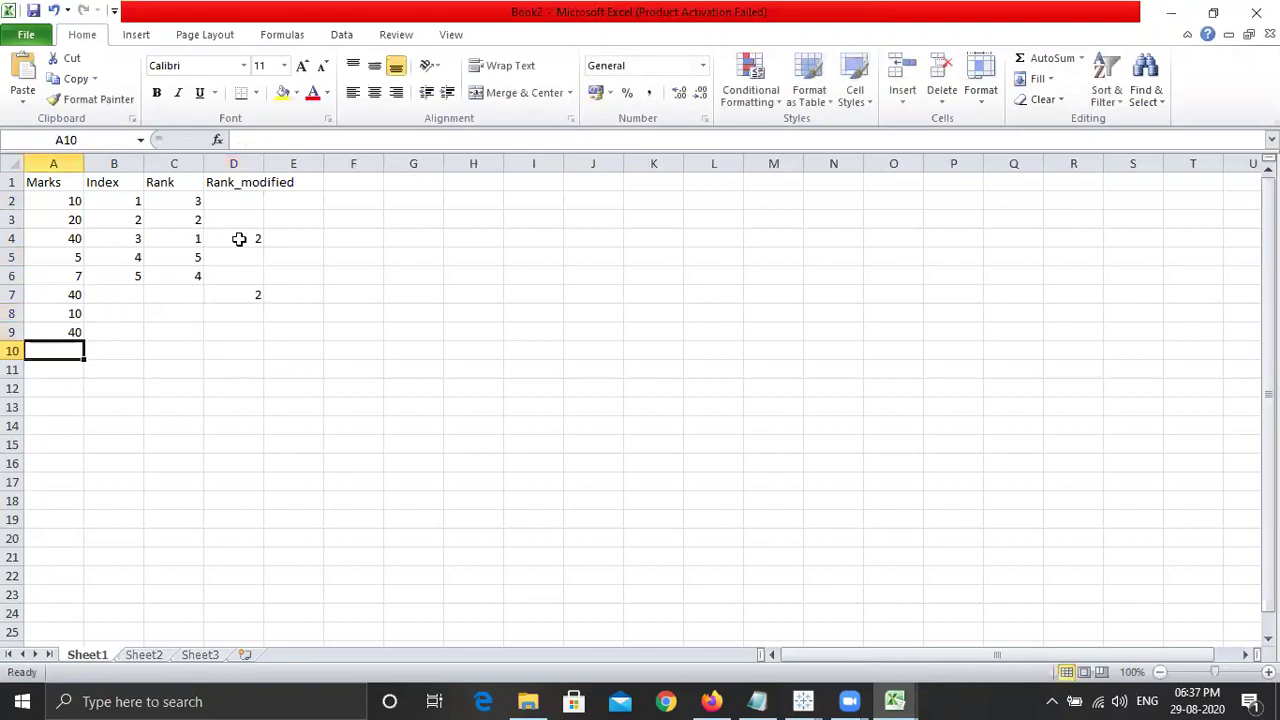
# Set the modified rank to 3 for all three marks of 40, in cells D4, D7 and D9.
pyautogui.click(74, 240)
pyautogui.click(57, 292)
pyautogui.click(51, 332)
pyautogui.click(51, 297)
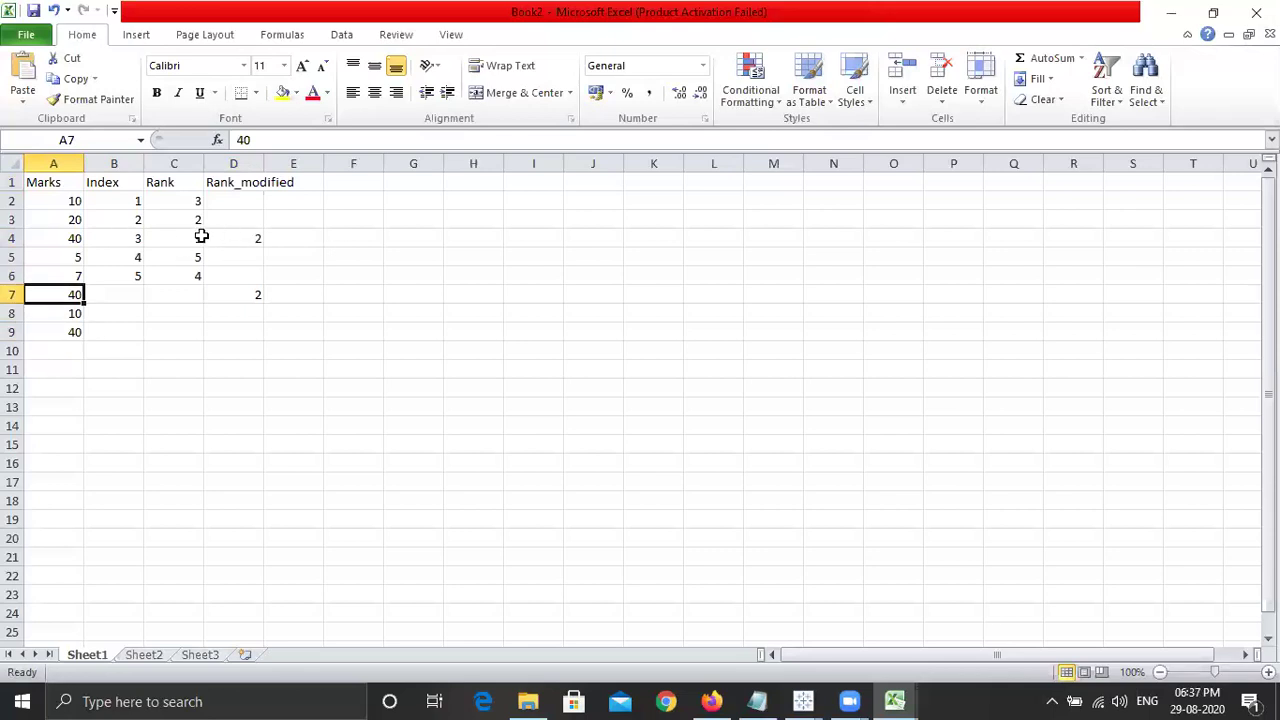
pyautogui.click(231, 238)
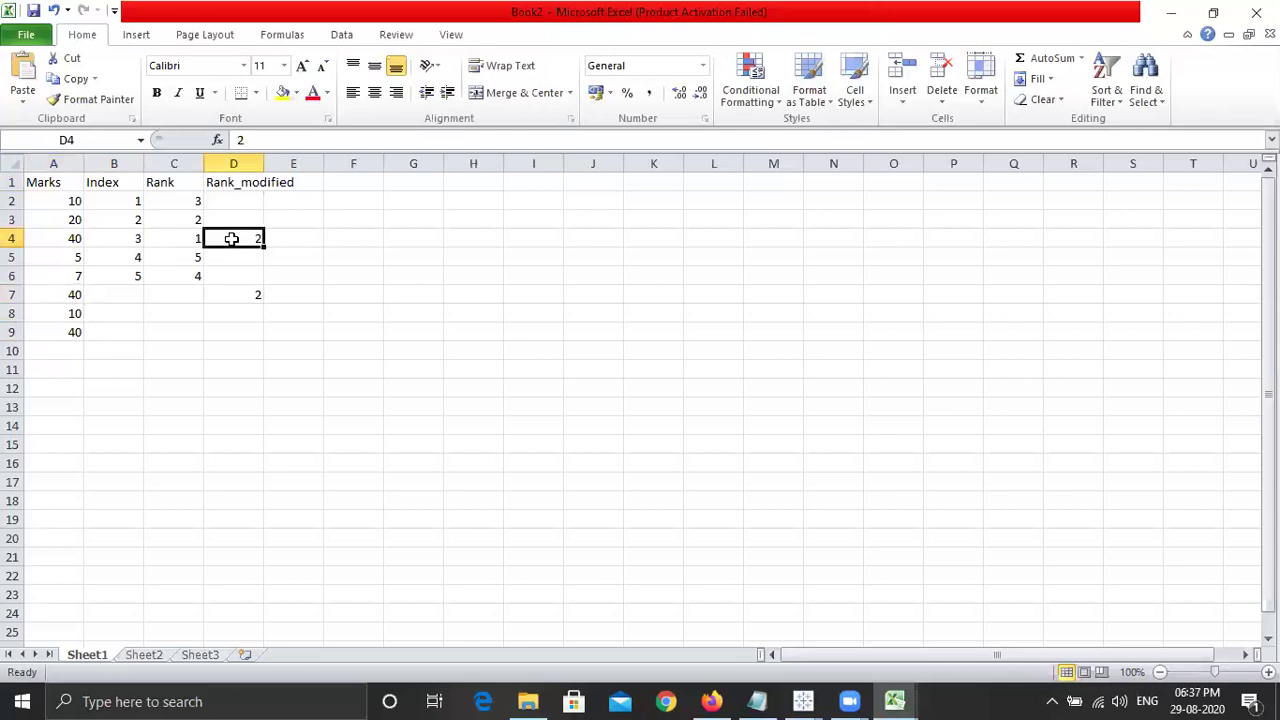
pyautogui.write('3')
pyautogui.press('Return')
pyautogui.click(254, 301)
pyautogui.write('3')
pyautogui.press('Return')
pyautogui.click(248, 328)
pyautogui.write('3')
pyautogui.press('Return')
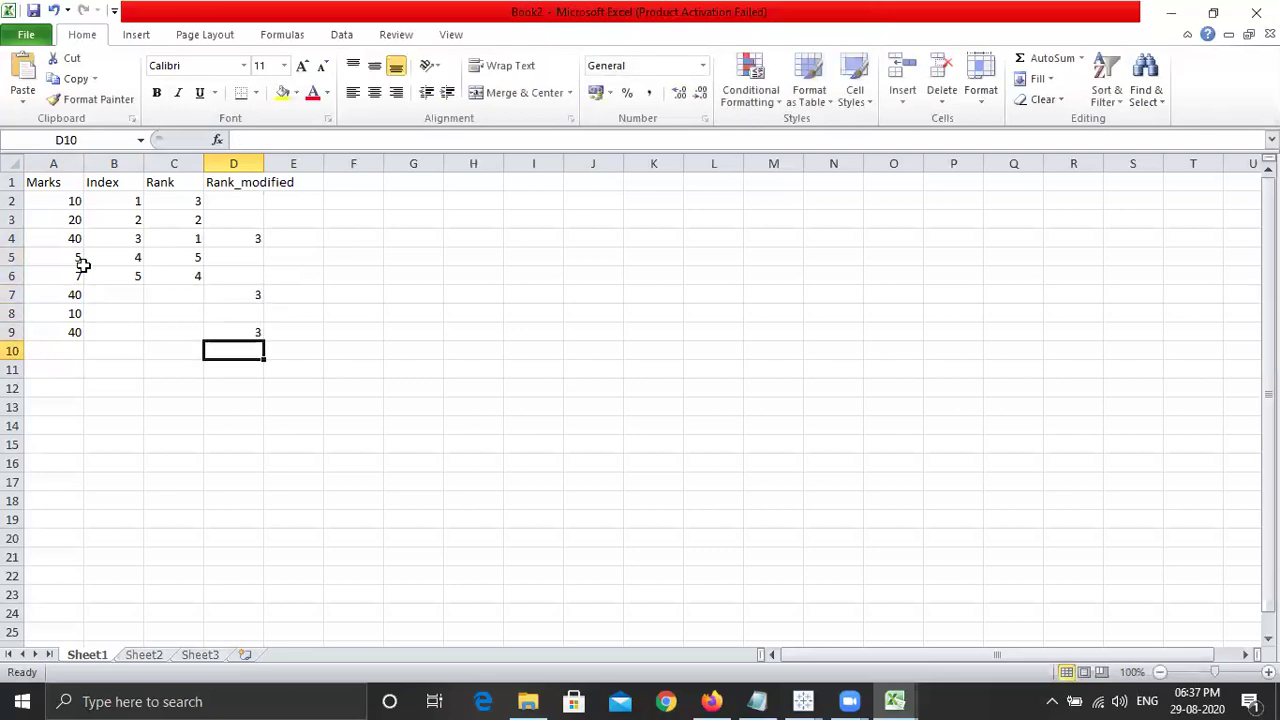
# Enter modified rank 4 for the mark of 20, in cell D3.
pyautogui.click(71, 218)
pyautogui.click(220, 220)
pyautogui.write('4')
pyautogui.press('Return')
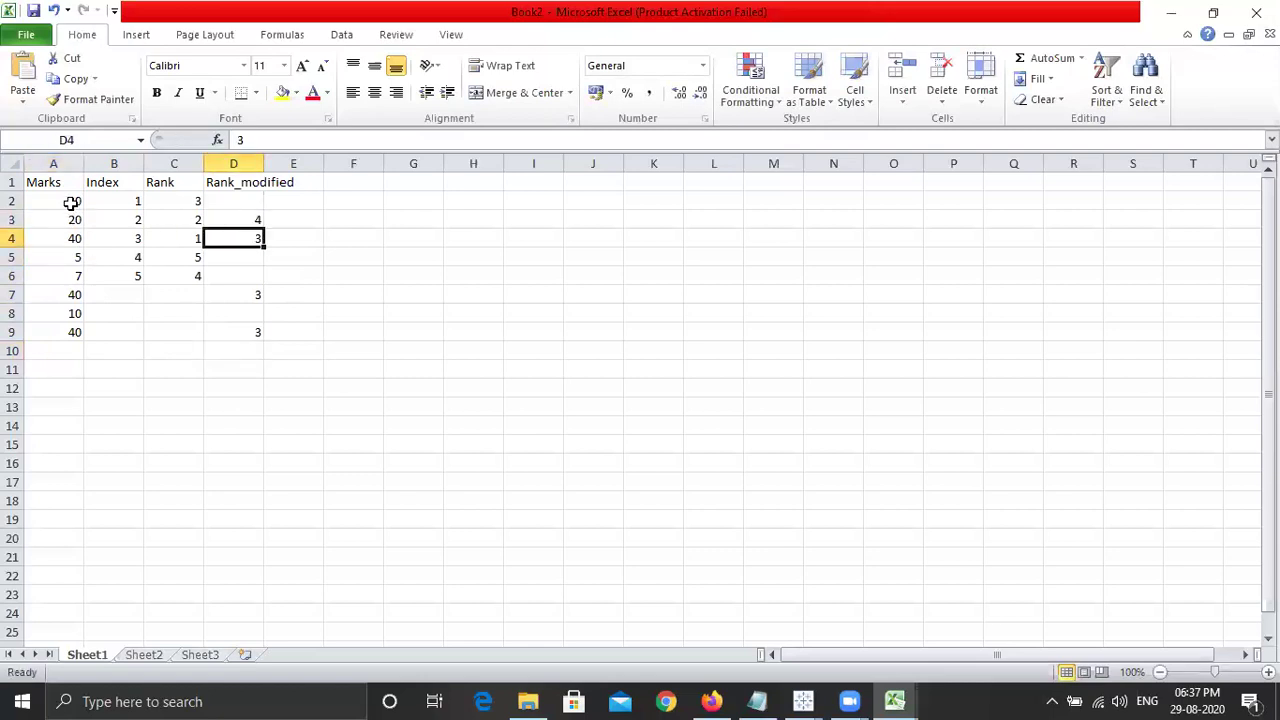
# Enter modified rank 6 for both marks of 10, in cells D2 and D8.
pyautogui.click(230, 200)
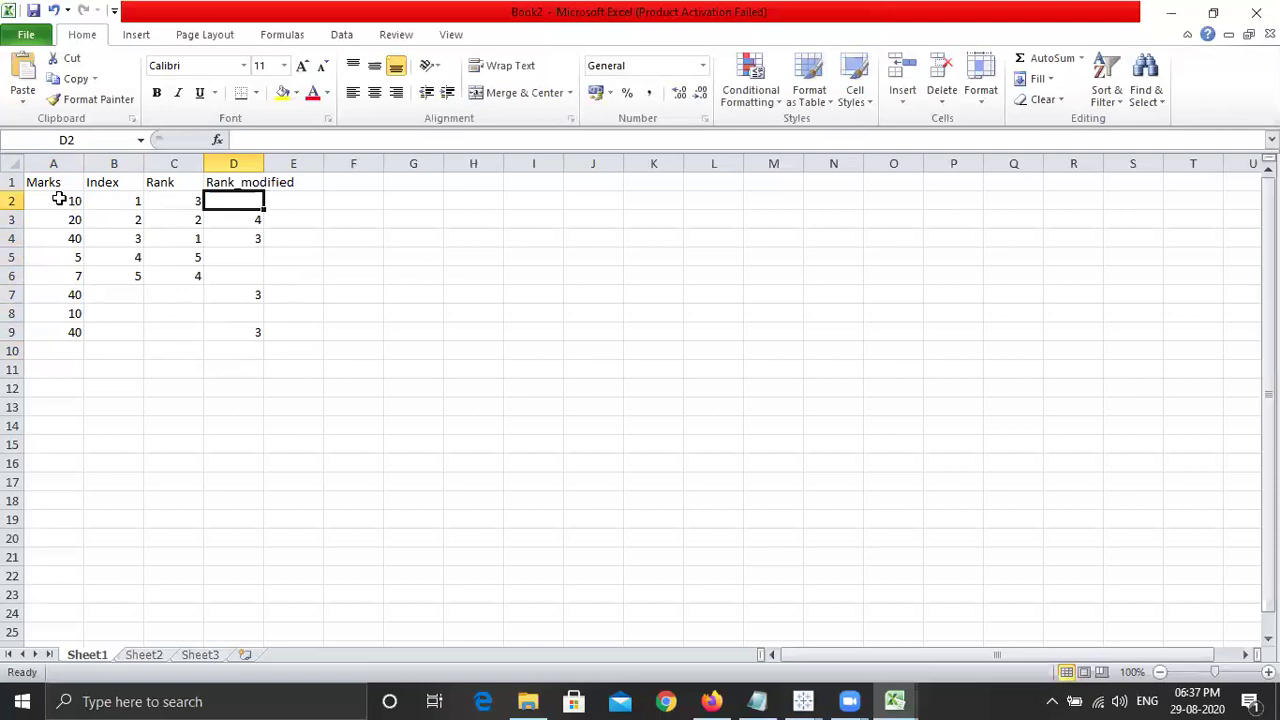
pyautogui.click(59, 200)
pyautogui.click(60, 313)
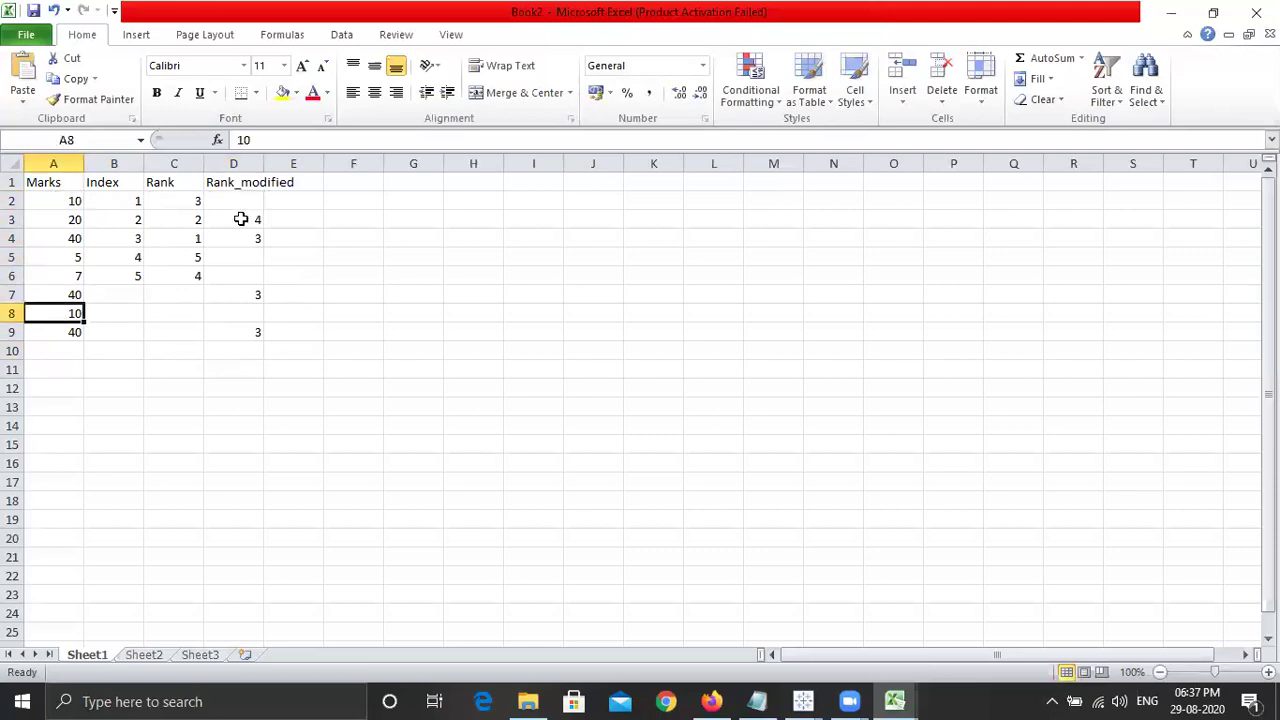
pyautogui.click(241, 219)
pyautogui.click(233, 201)
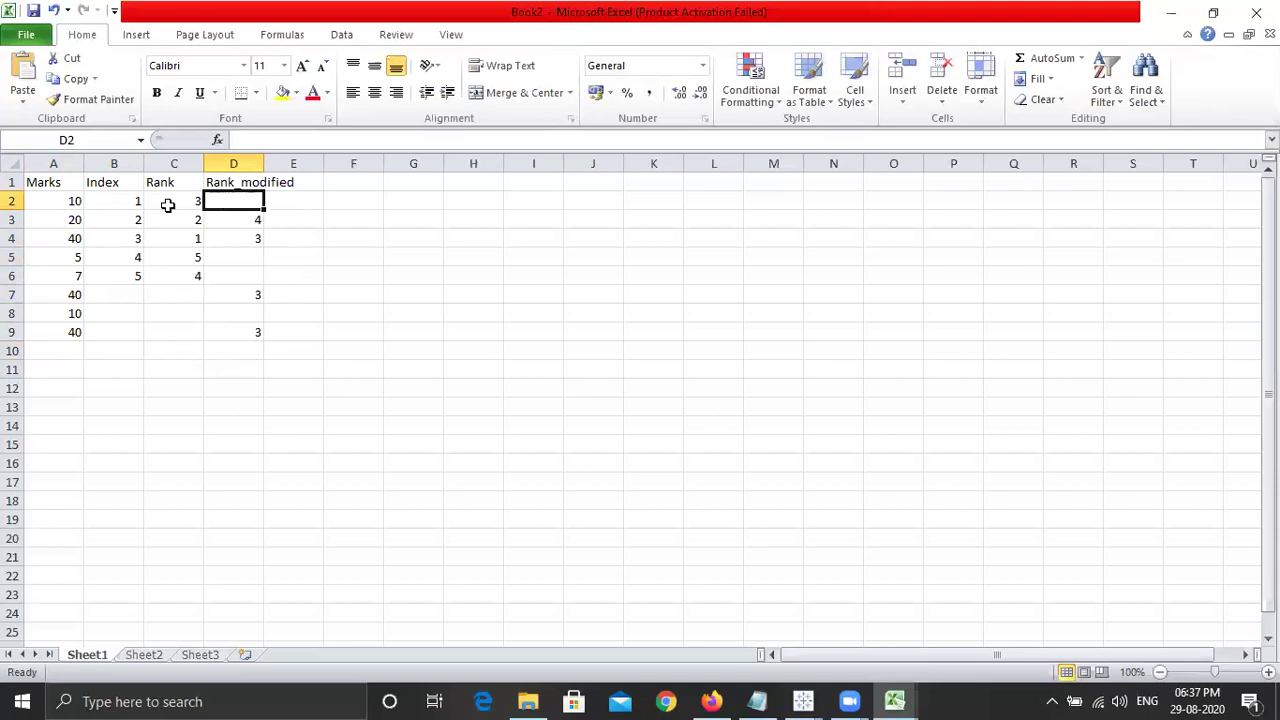
pyautogui.write('6')
pyautogui.press('Return')
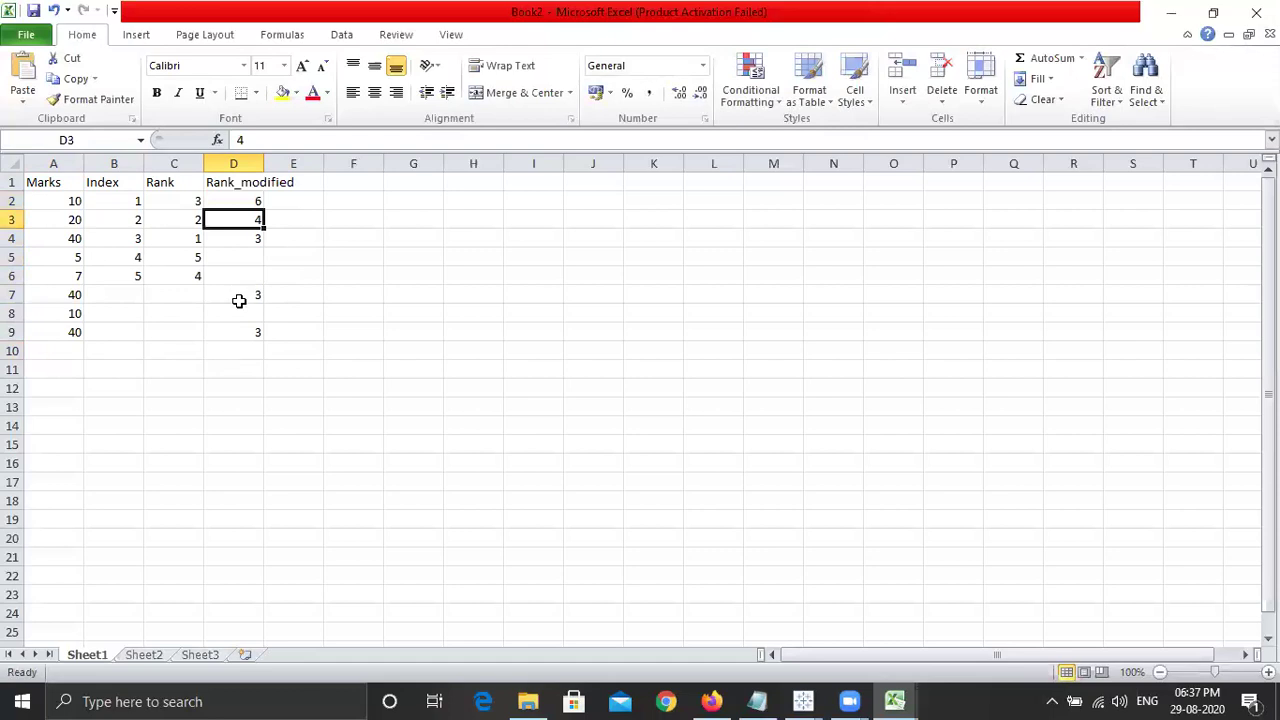
pyautogui.click(241, 313)
pyautogui.write('6')
pyautogui.press('Return')
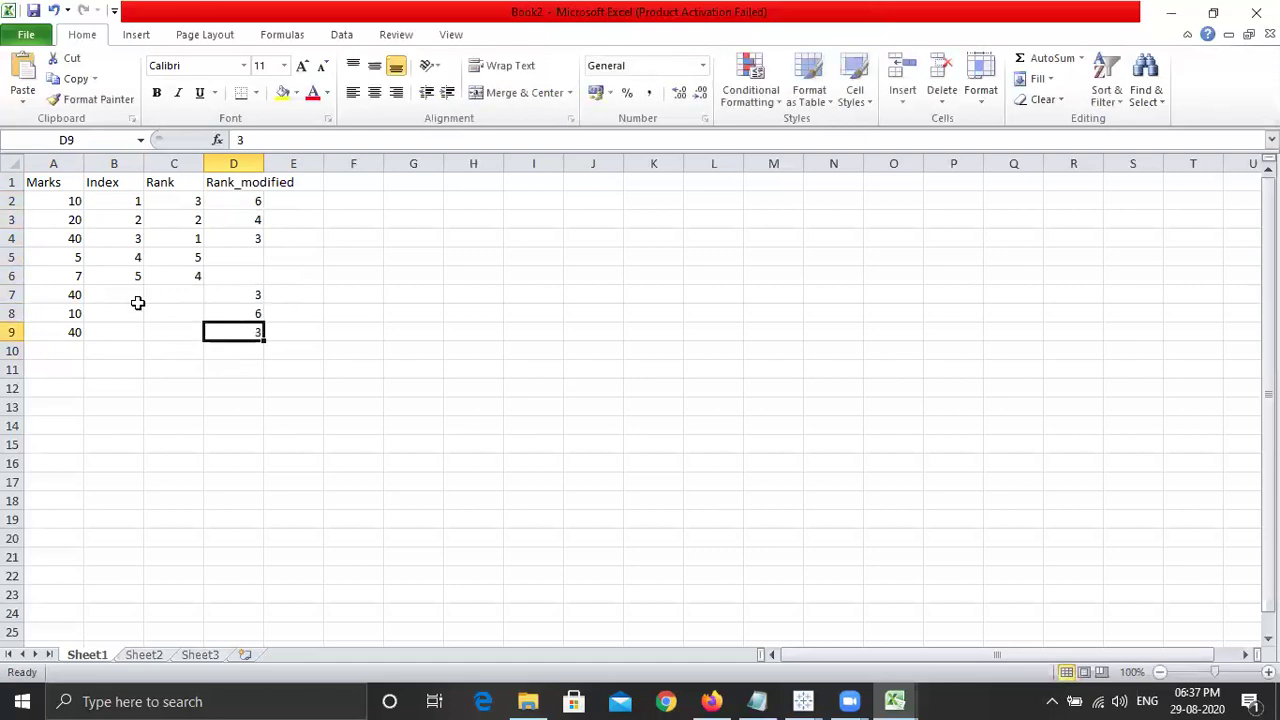
# Enter modified rank 7 for the mark of 7 in D6 and rank 8 for the mark of 5 in D5.
pyautogui.click(244, 273)
pyautogui.write('7')
pyautogui.press('Return')
pyautogui.click(244, 255)
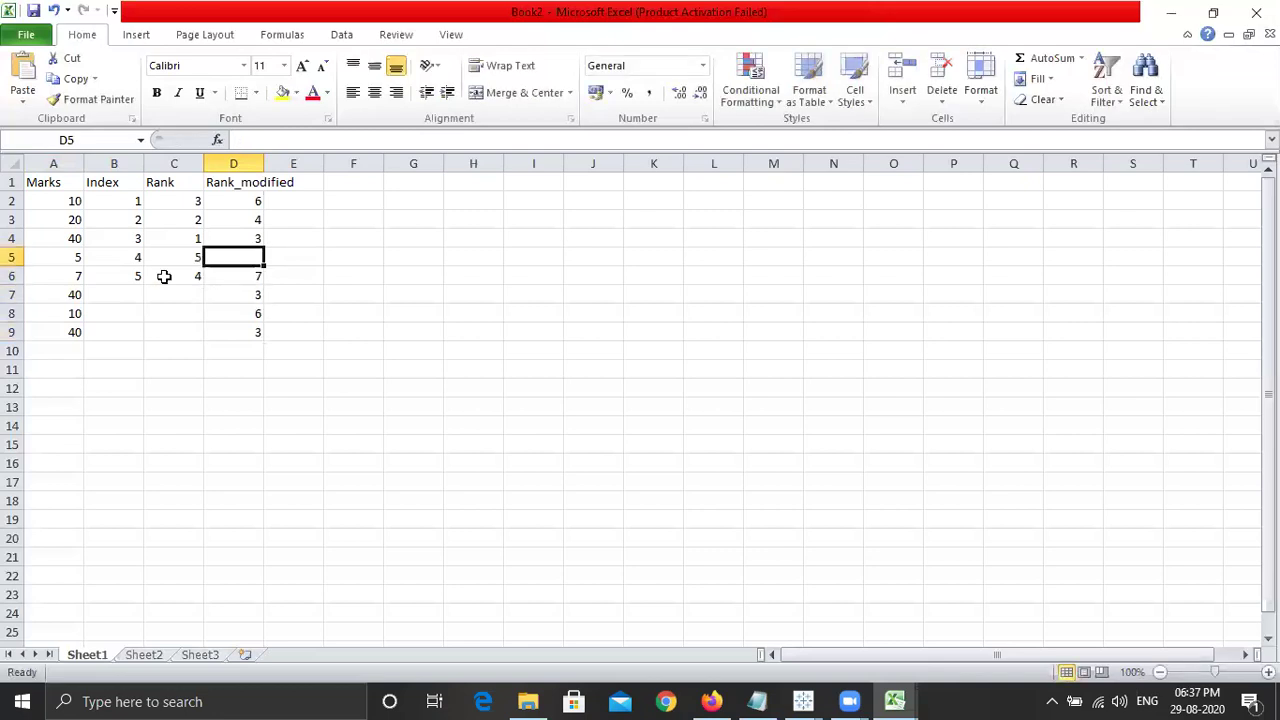
pyautogui.write('8')
pyautogui.press('Return')
pyautogui.moveTo(233, 201); pyautogui.dragTo(237, 324)
pyautogui.moveTo(69, 203); pyautogui.dragTo(78, 326)
pyautogui.click(245, 252)
pyautogui.click(236, 292)
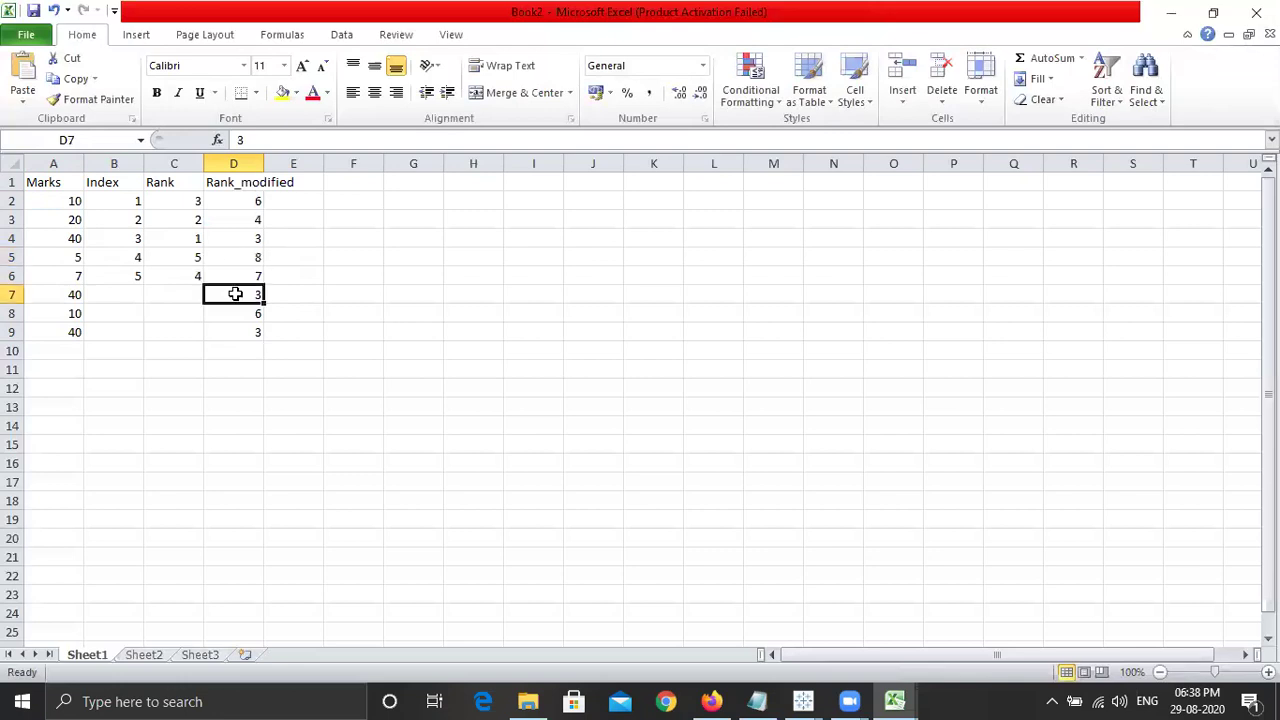
pyautogui.click(237, 200)
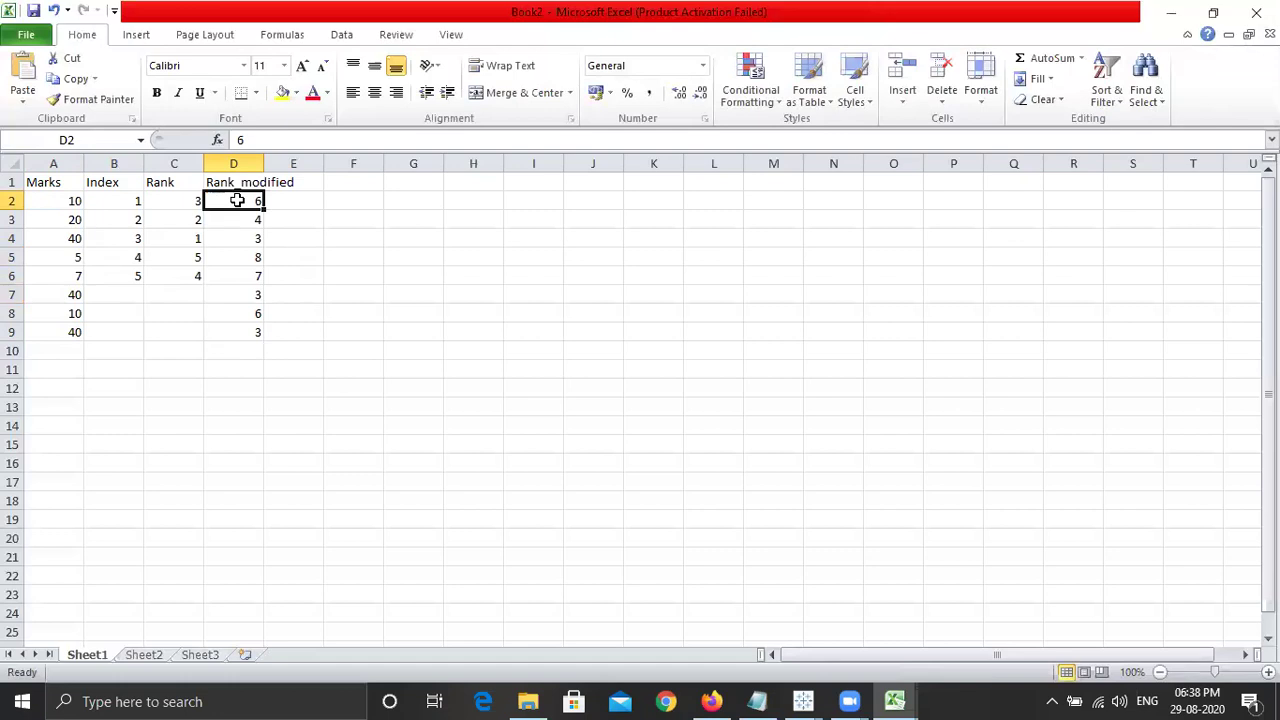
# Clear the existing ranks from cells C2 to C6 of the Rank column.
pyautogui.moveTo(180, 200); pyautogui.dragTo(179, 279)
pyautogui.press('Delete')
pyautogui.click(180, 238)
pyautogui.click(178, 200)
# Enter rank 1 in the Rank column for all three marks of 40, in cells C4, C7 and C9.
pyautogui.click(174, 240)
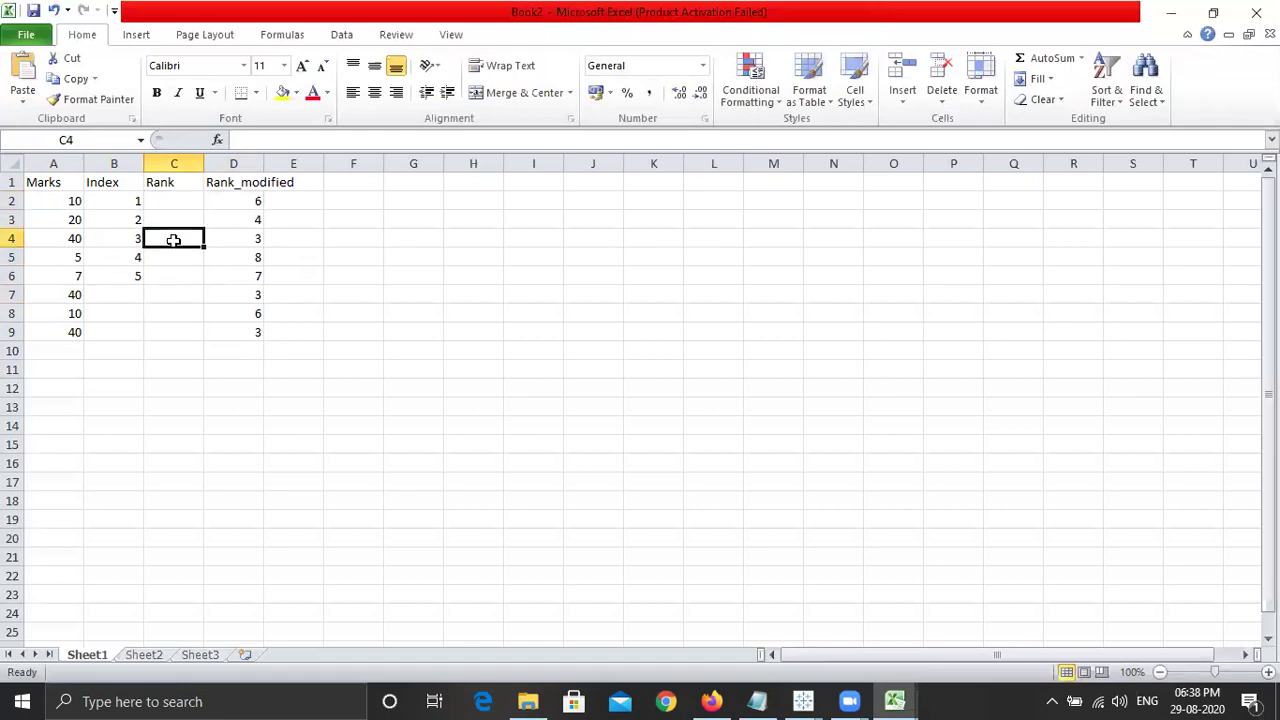
pyautogui.write('1')
pyautogui.press('Return')
pyautogui.click(172, 333)
pyautogui.write('1')
pyautogui.press('Return')
pyautogui.click(180, 294)
pyautogui.write('1')
pyautogui.press('Return')
# Enter rank 4 in the Rank column for the mark of 20, in cell C3.
pyautogui.click(60, 238)
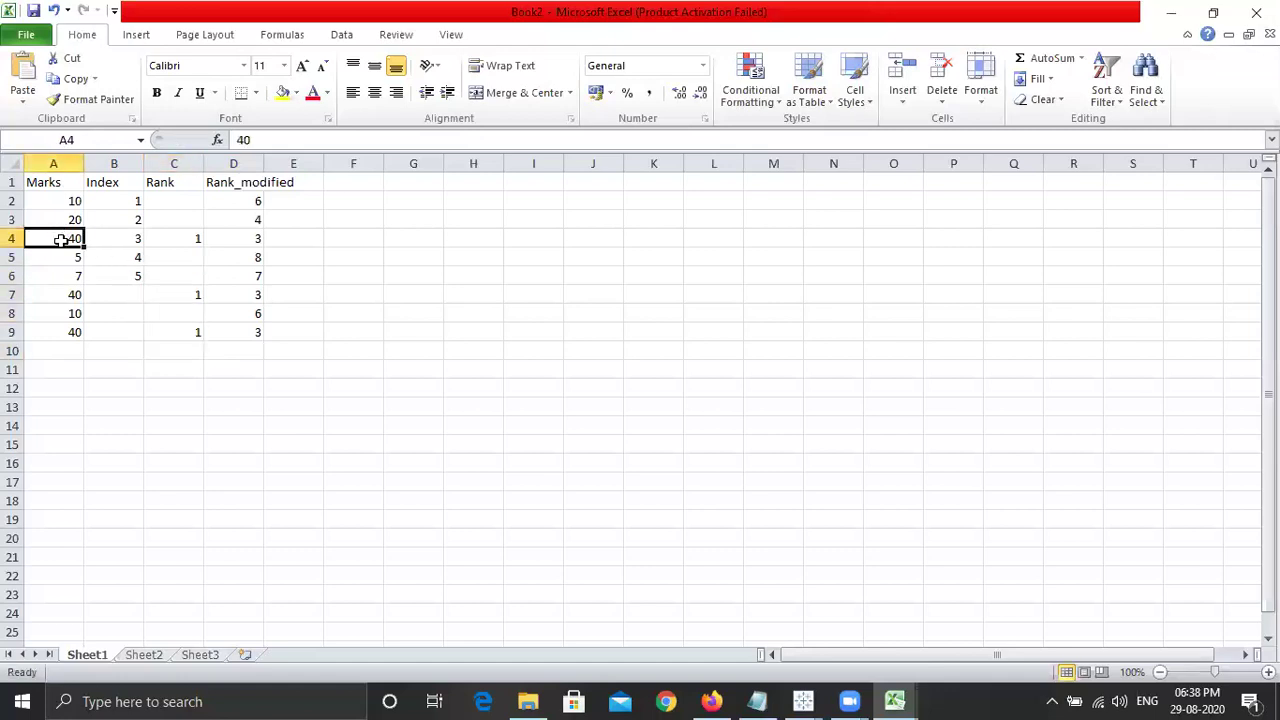
pyautogui.click(56, 292)
pyautogui.click(173, 292)
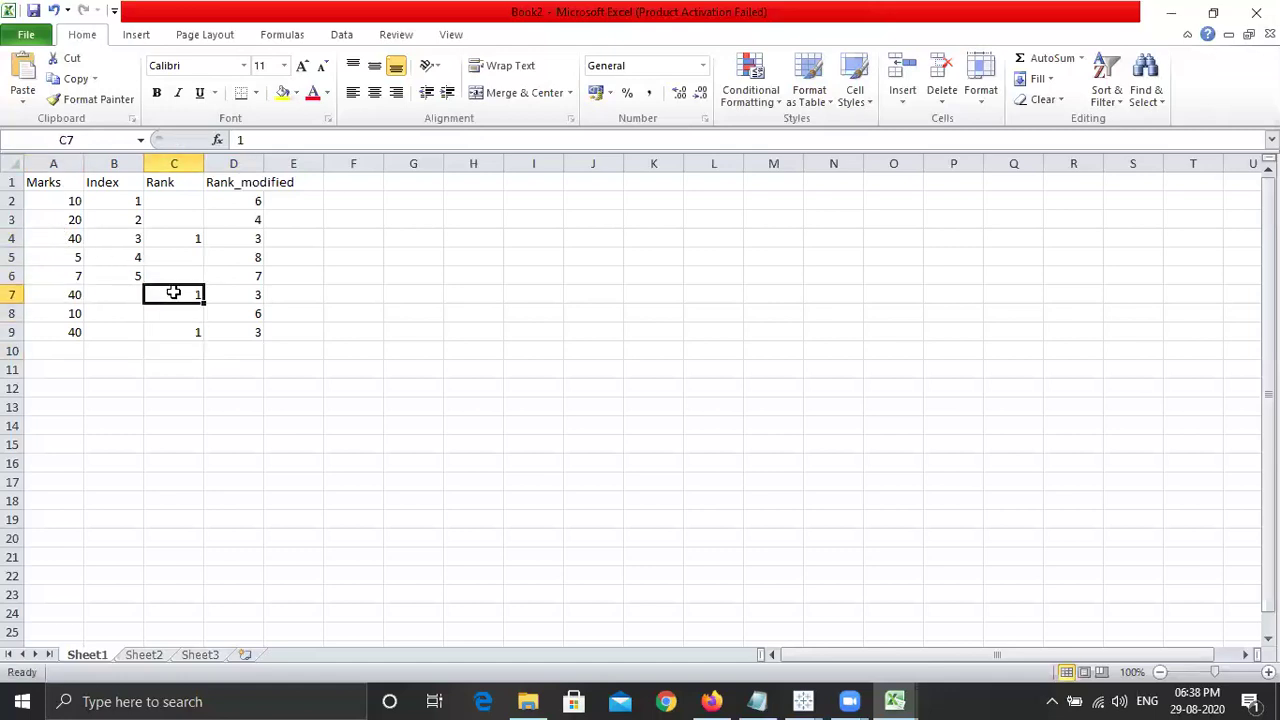
pyautogui.click(183, 220)
pyautogui.write('4')
pyautogui.press('Return')
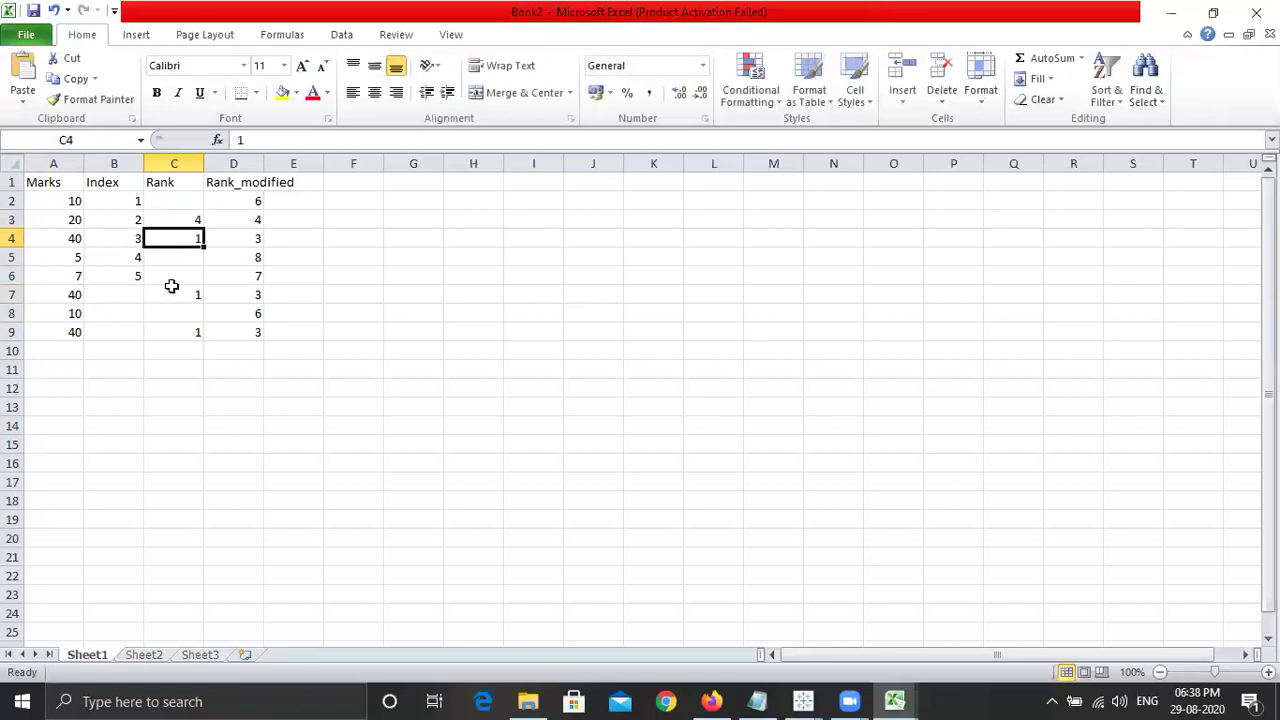
# Enter rank 5 in the Rank column for both marks of 10, in cells C2 and C8.
pyautogui.click(180, 206)
pyautogui.write('5')
pyautogui.press('Return')
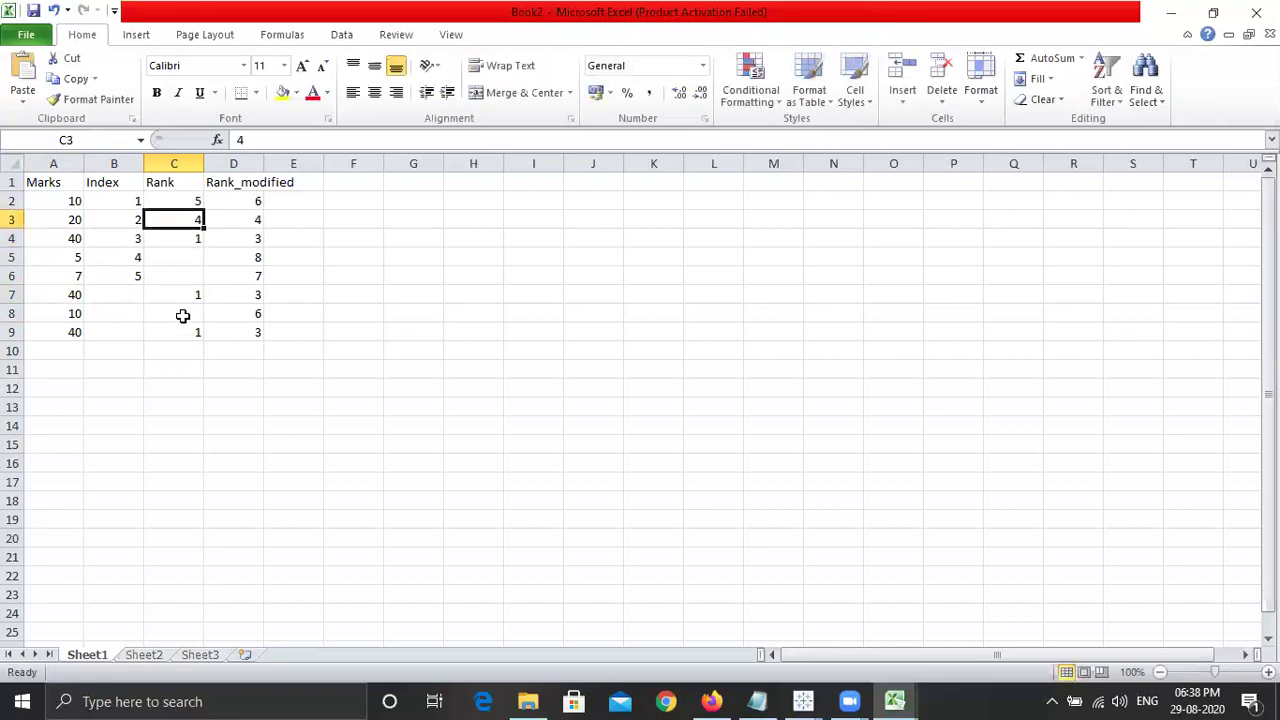
pyautogui.click(183, 315)
pyautogui.write('5')
pyautogui.press('Return')
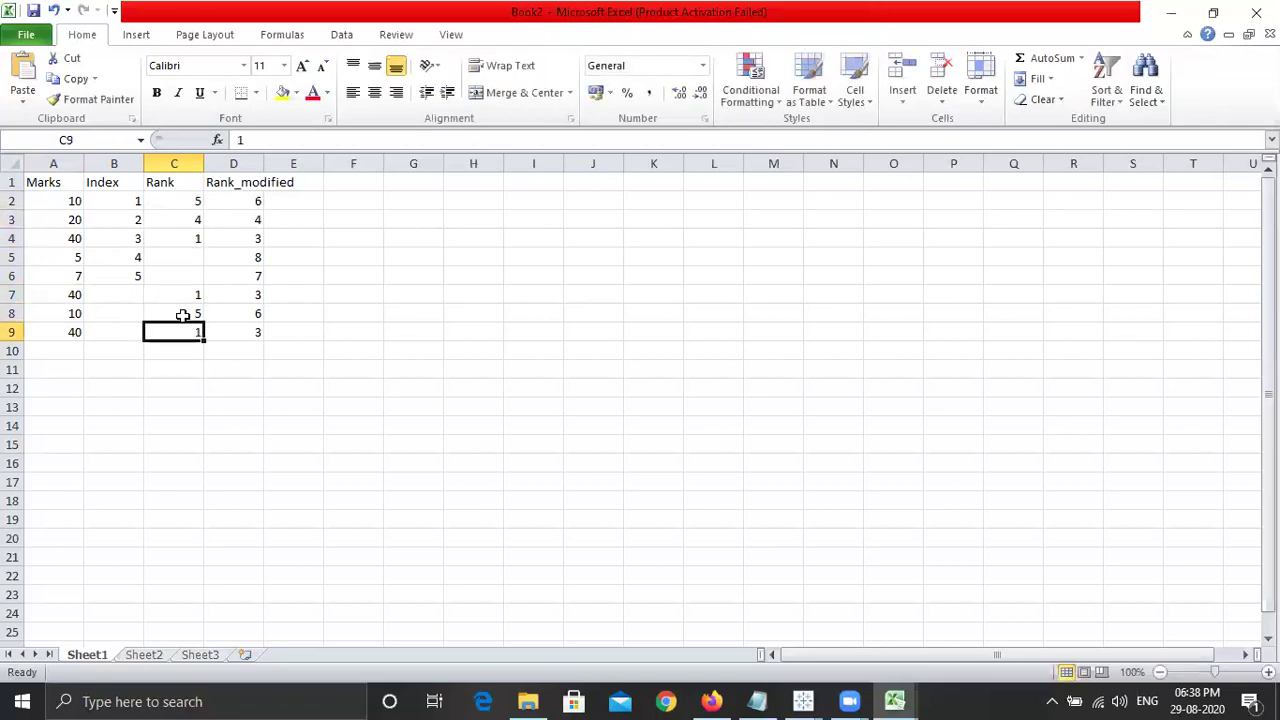
# Enter rank 7 for the mark of 7 in C6 and rank 8 for the mark of 5 in C5.
pyautogui.click(180, 276)
pyautogui.write('7')
pyautogui.press('Return')
pyautogui.press('Up')
pyautogui.press('Up')
pyautogui.write('8')
pyautogui.press('Return')
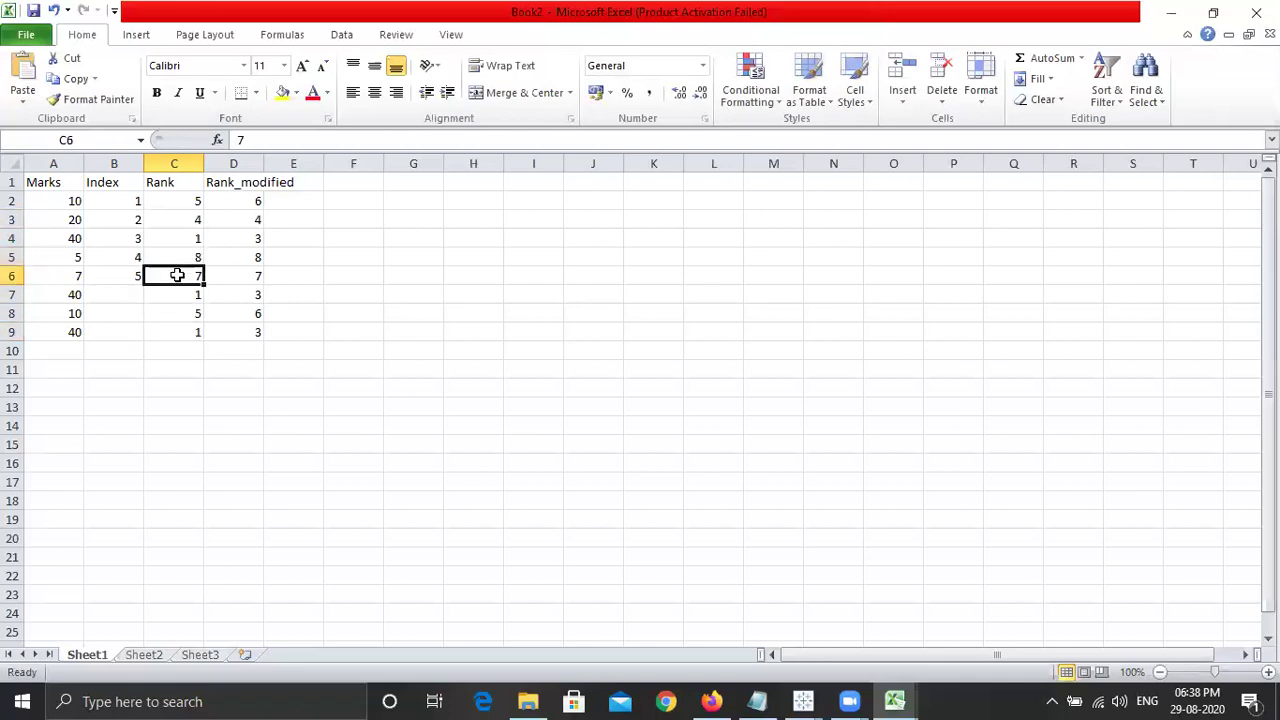
# Autofit column D to the width of its Rank_modified heading.
pyautogui.doubleClick(264, 163)
pyautogui.click(325, 206)
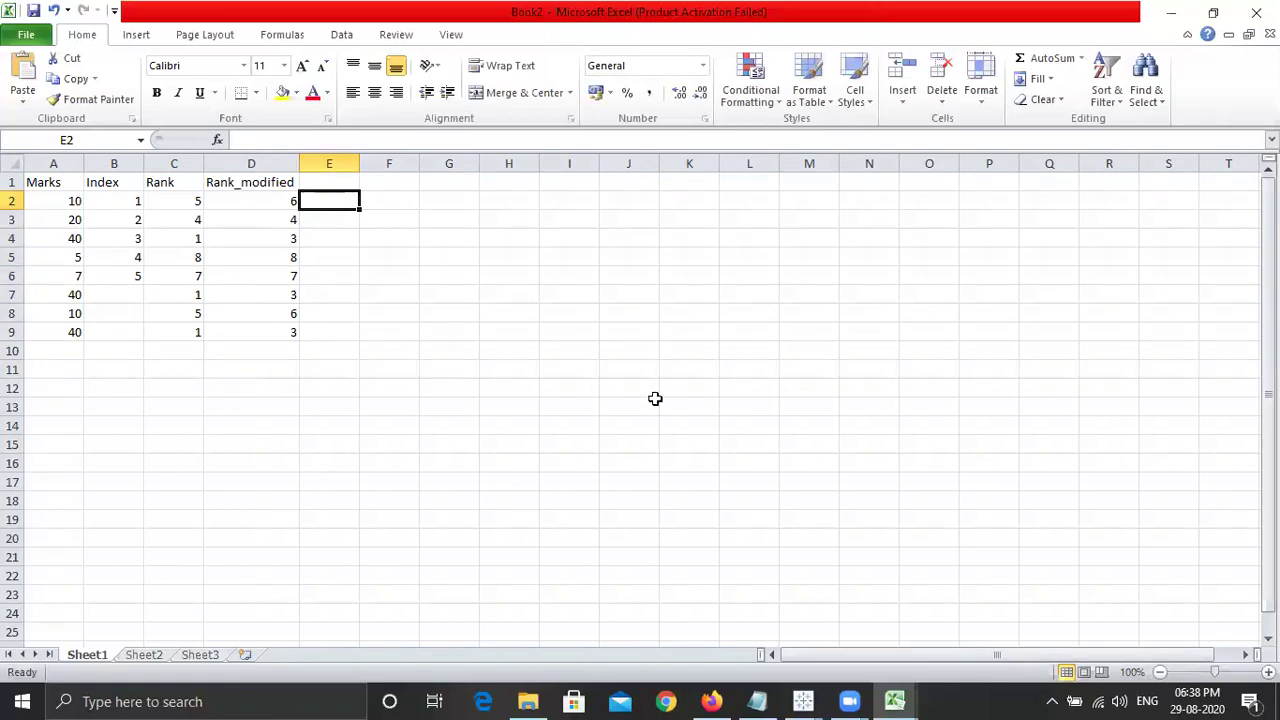
# Switch to the Tableau Learning - 22.08.2020 workbook in Tableau.
pyautogui.moveTo(803, 699)
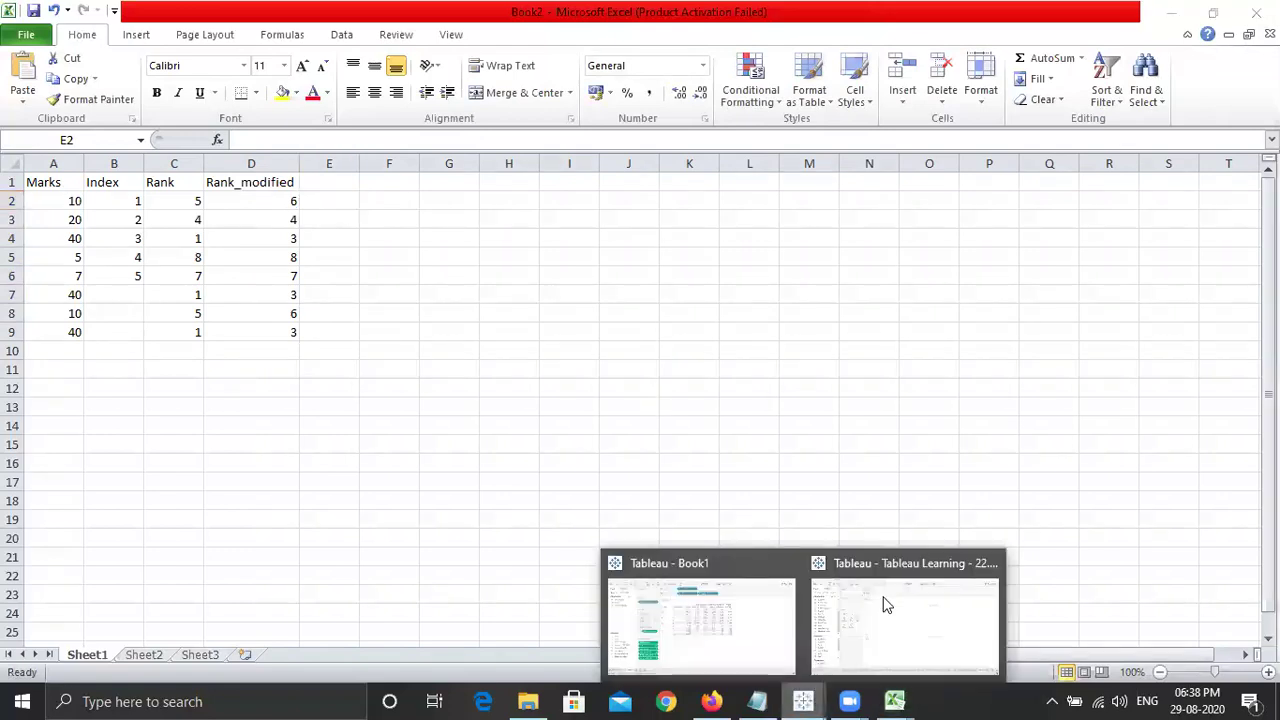
pyautogui.click(886, 606)
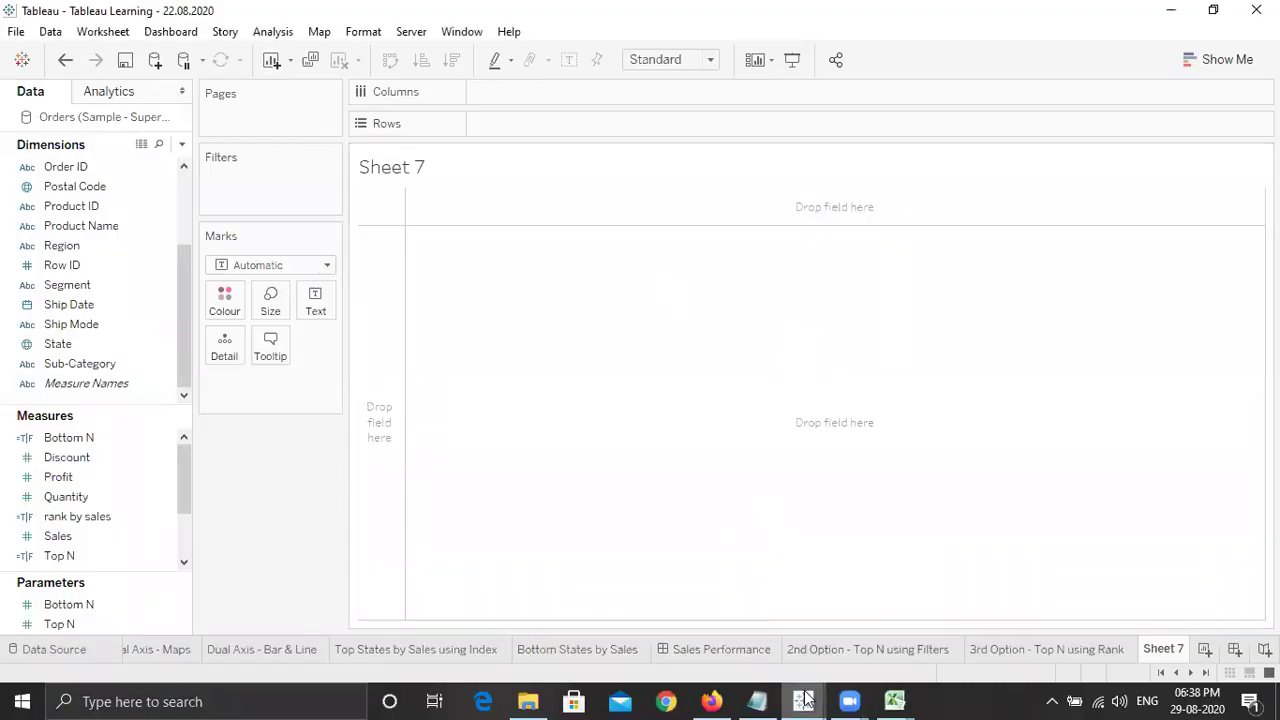
pyautogui.moveTo(803, 700)
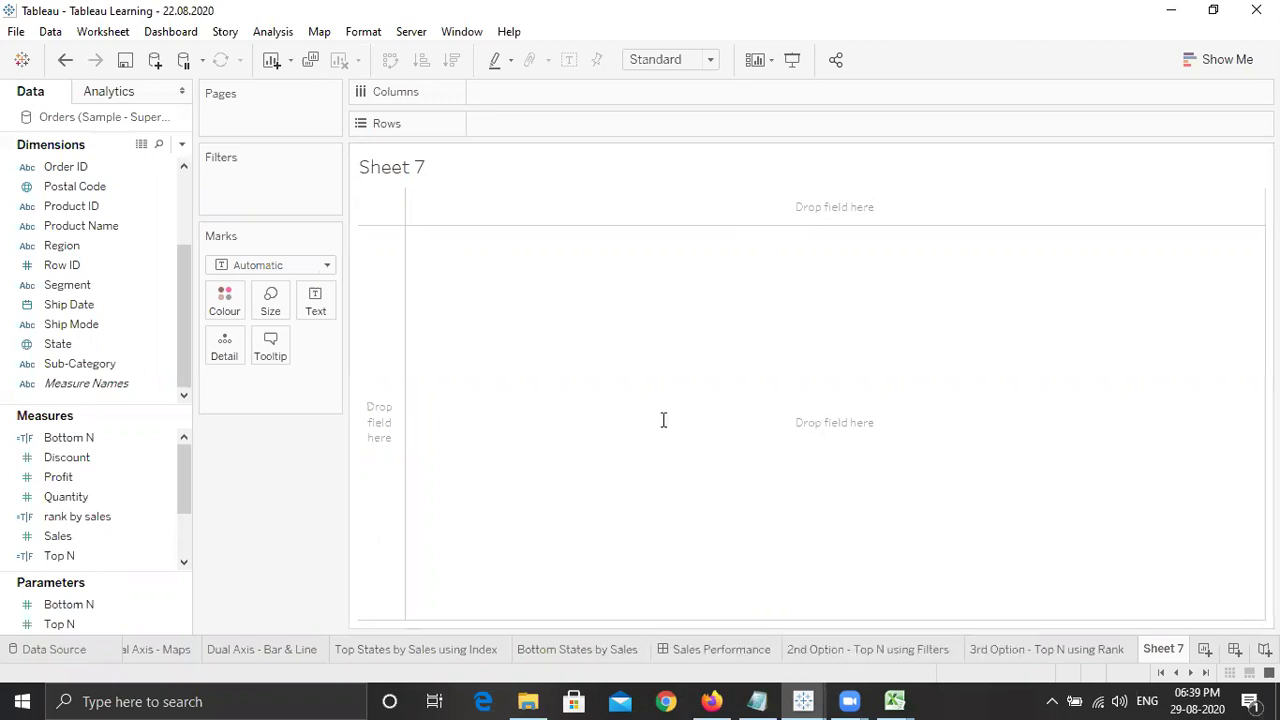
# Switch to the Notepad topic list and review the Top N, rank function and running function items.
pyautogui.hotkey('alt', 'Tab')
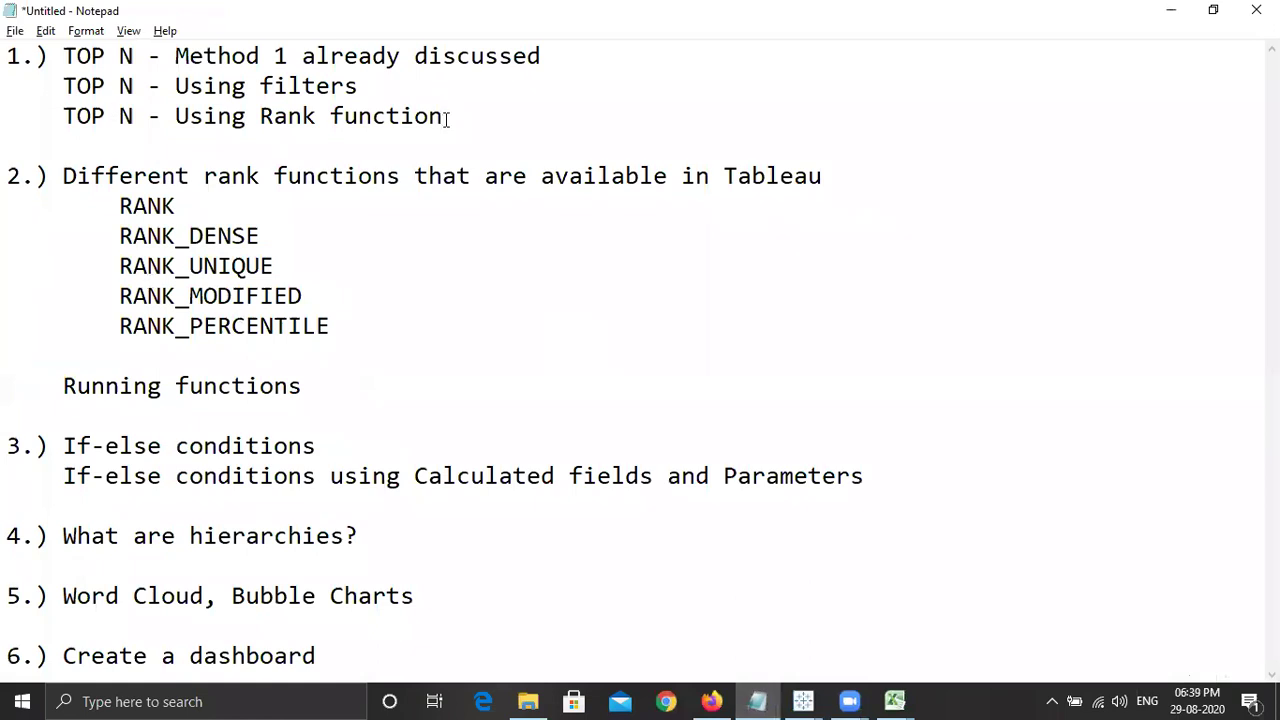
pyautogui.keyDown('shift'); pyautogui.click(167, 68); pyautogui.keyUp('shift')
pyautogui.hotkey('shift', 'Home')
pyautogui.click(177, 118)
pyautogui.moveTo(336, 330); pyautogui.dragTo(10, 178)
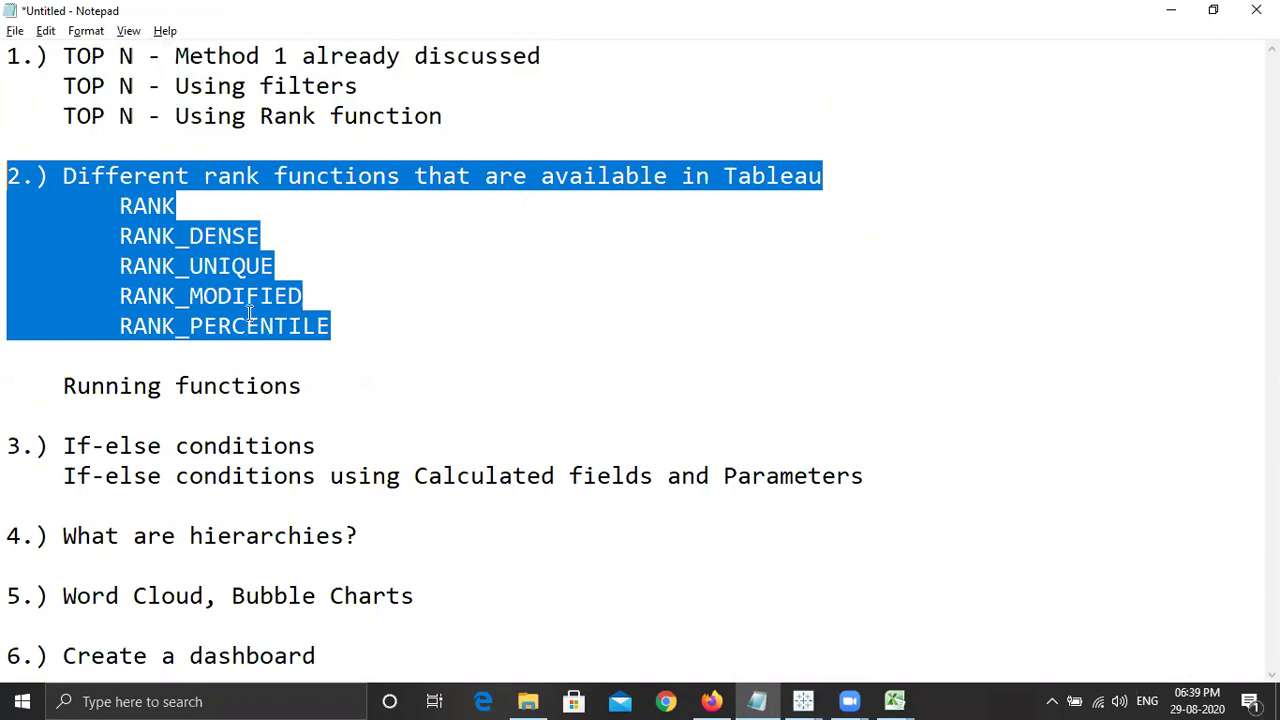
pyautogui.click(308, 380)
pyautogui.hotkey('shift', 'Home')
pyautogui.hotkey('shift', 'ctrl', 'Right')
pyautogui.click(350, 403)
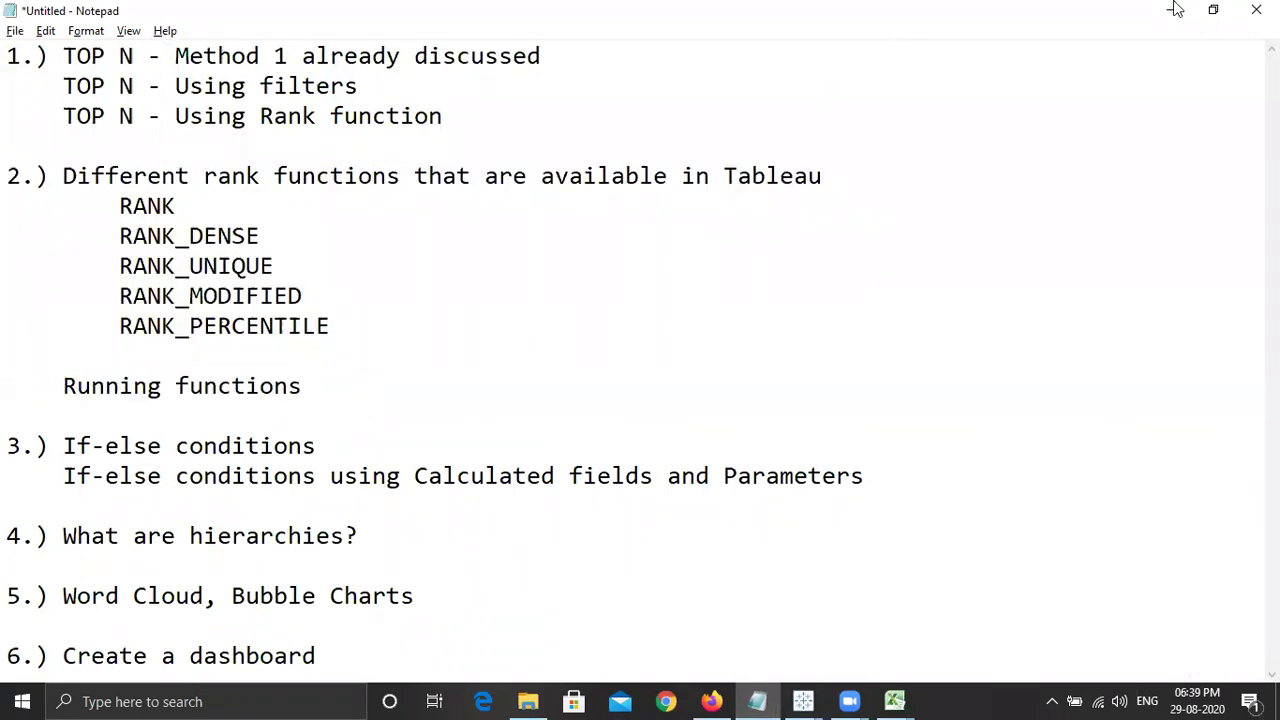
# Switch back to Tableau, search the function list of a new calculated field for "runn", and close the editor without saving.
pyautogui.hotkey('alt', 'Tab')
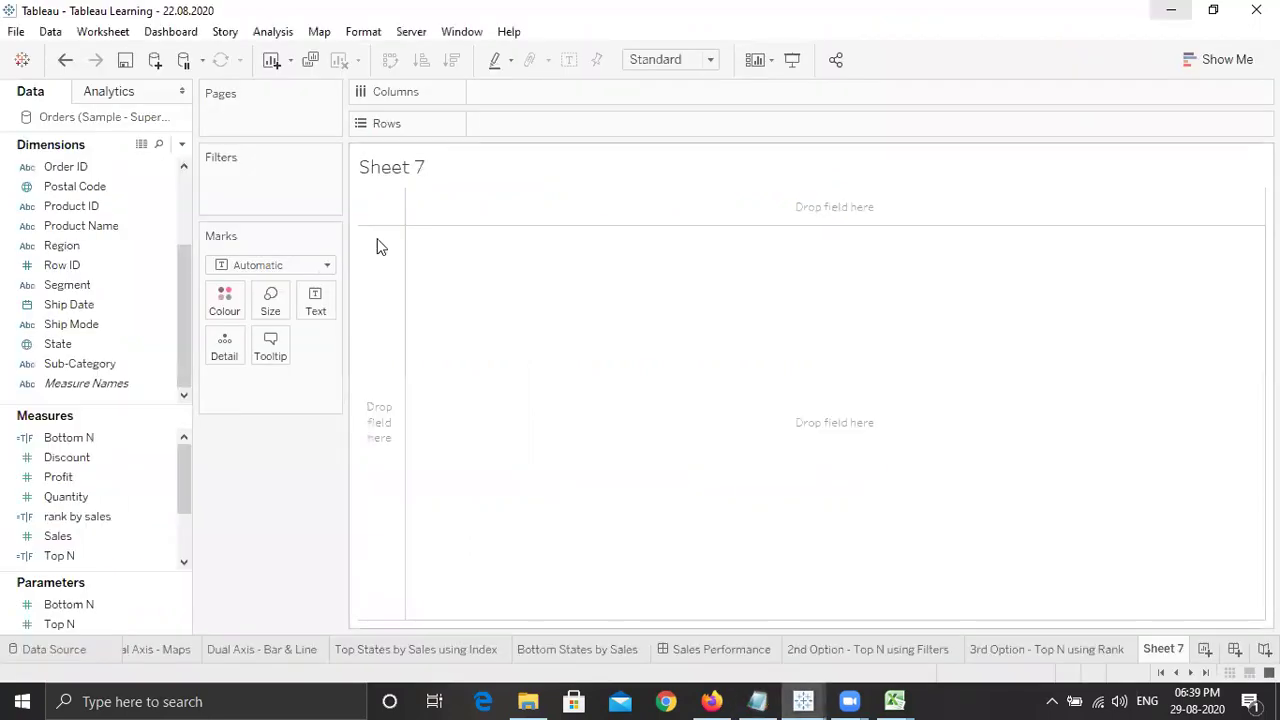
pyautogui.click(182, 144)
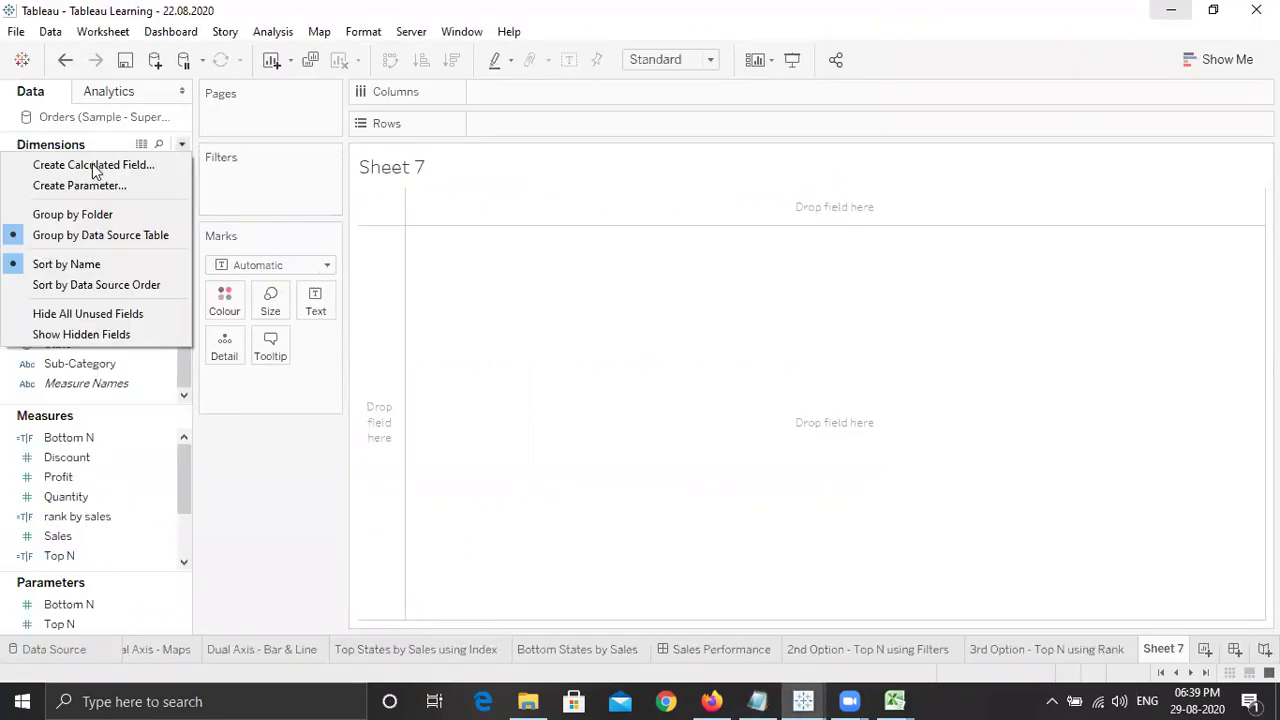
pyautogui.press('Down')
pyautogui.press('Return')
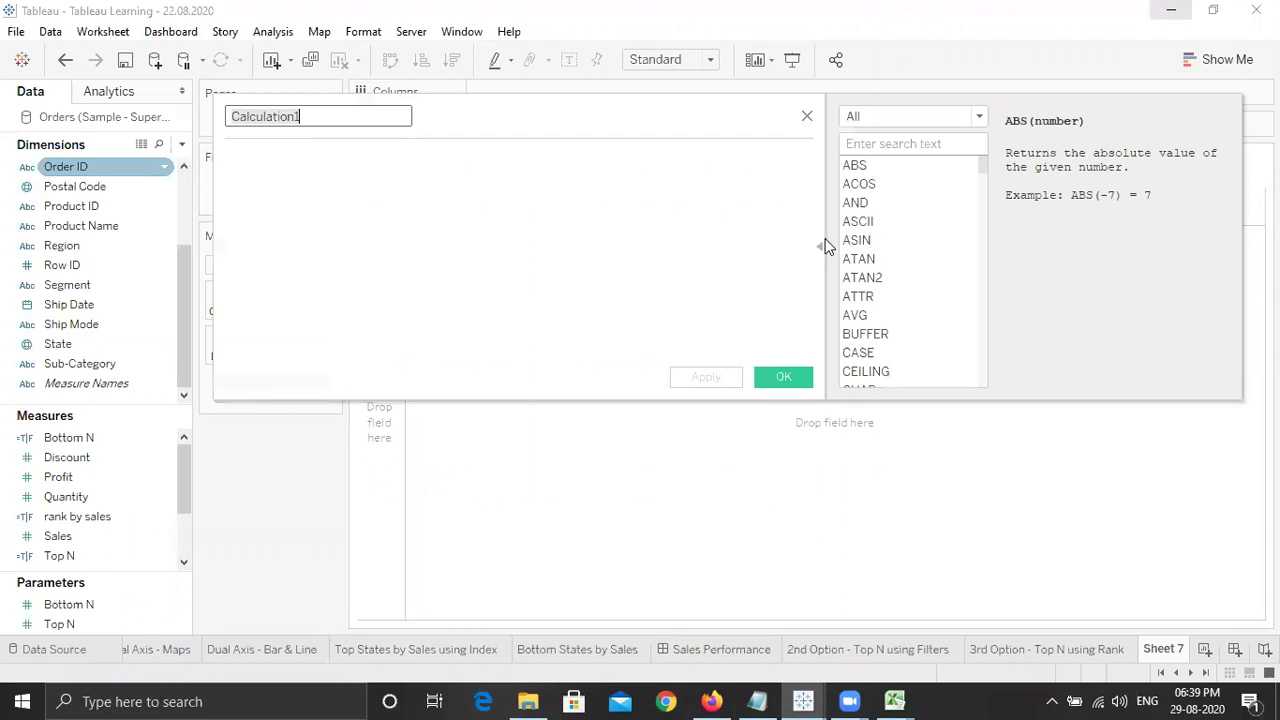
pyautogui.press('Tab')
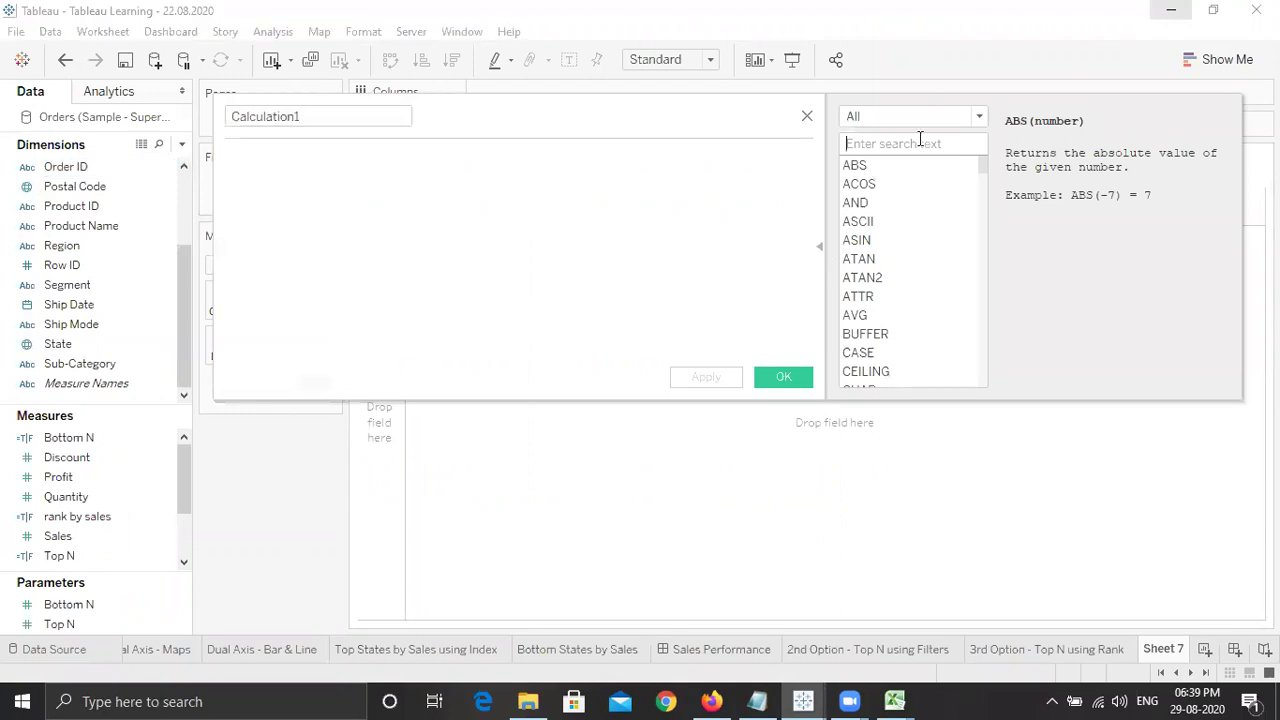
pyautogui.write('runn')
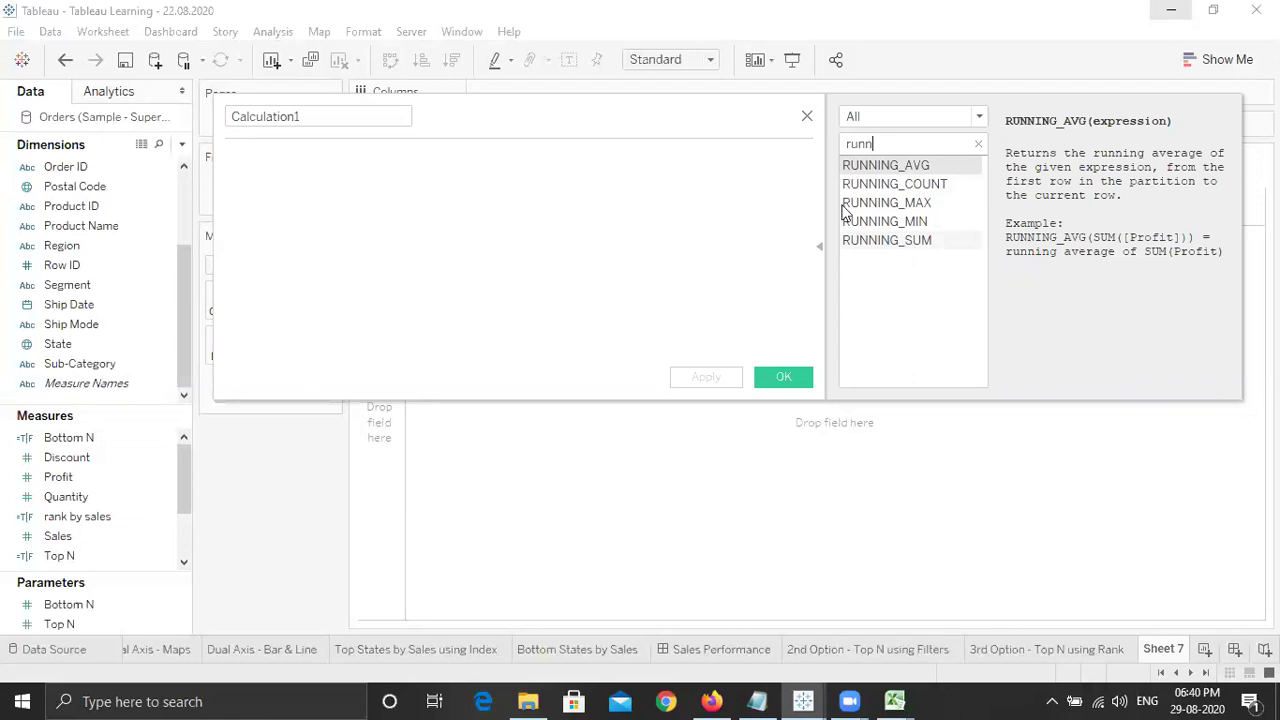
pyautogui.click(808, 118)
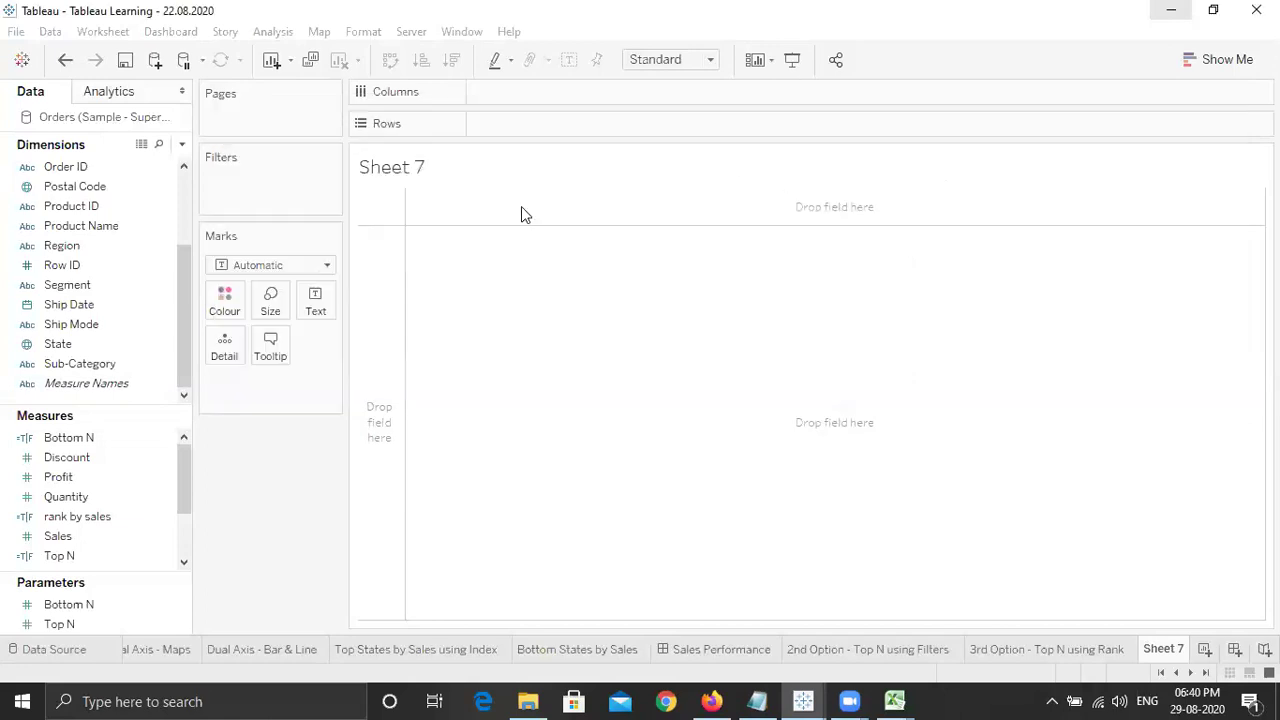
# Place the Sub-Category dimension on the Rows shelf of Sheet 7.
pyautogui.moveTo(88, 364); pyautogui.dragTo(532, 133)
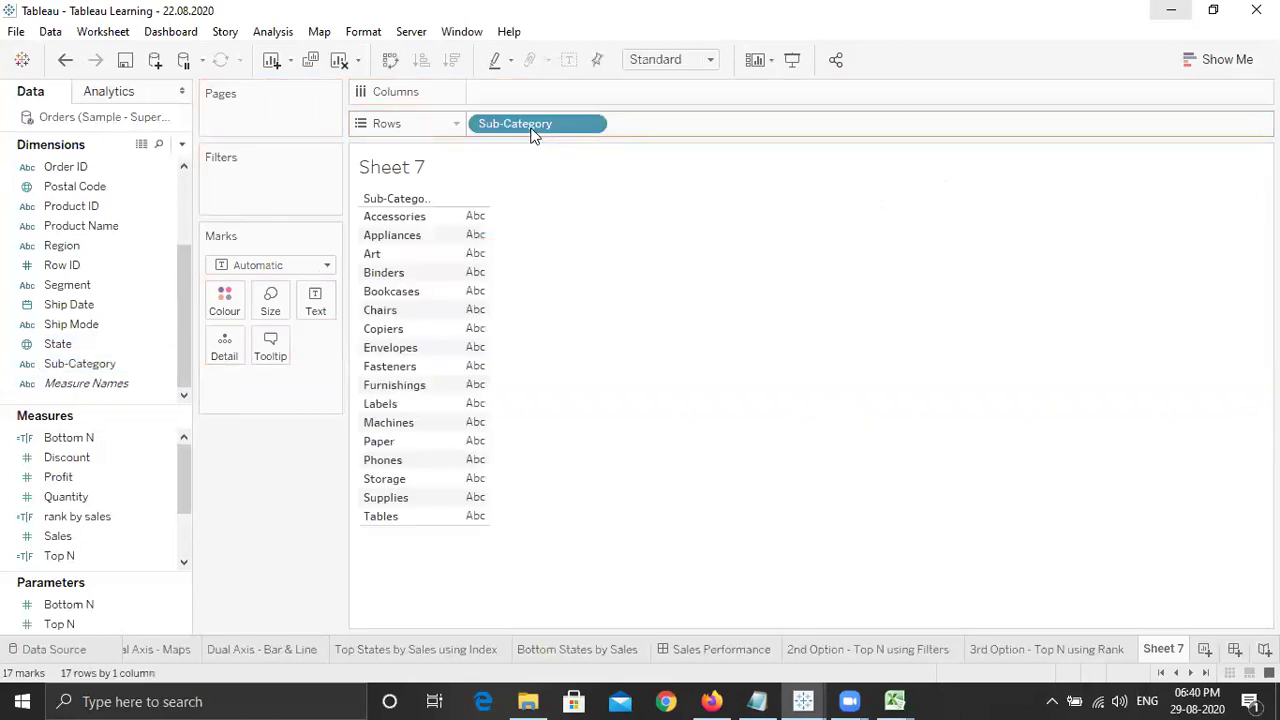
pyautogui.click(160, 478)
pyautogui.click(175, 438)
# Create a new calculated field and name it running_sum.
pyautogui.click(182, 144)
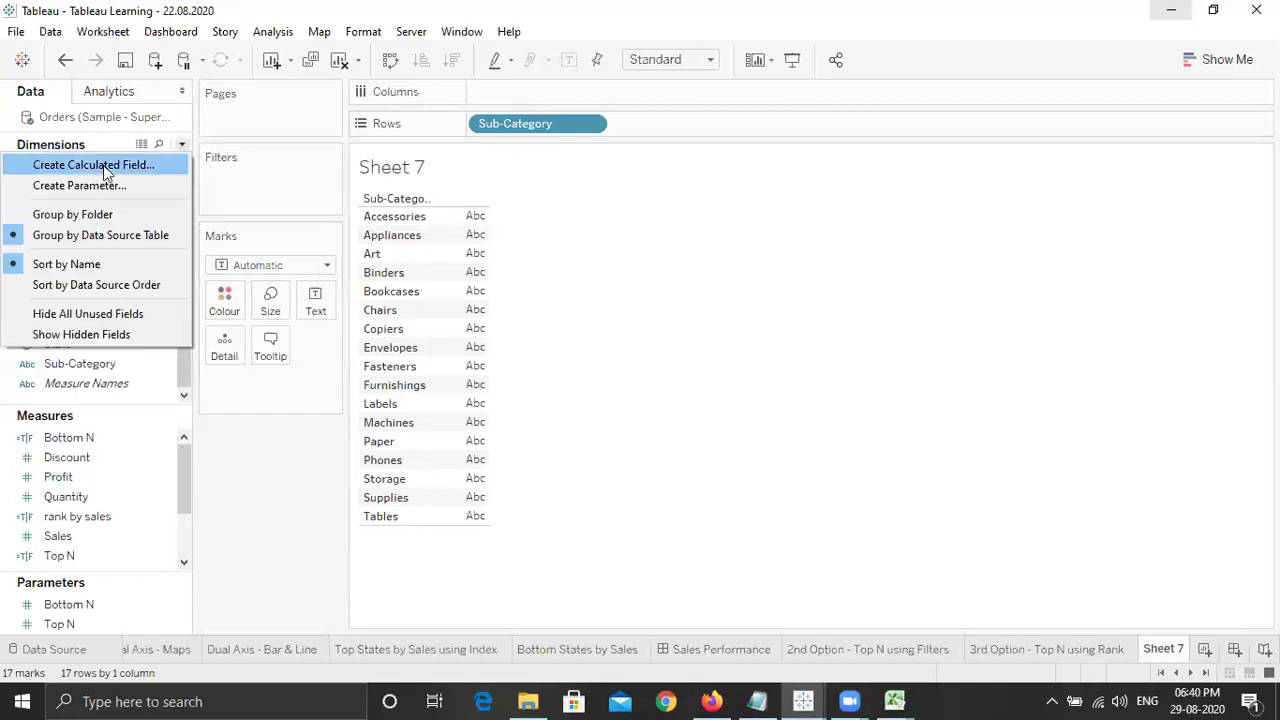
pyautogui.click(103, 165)
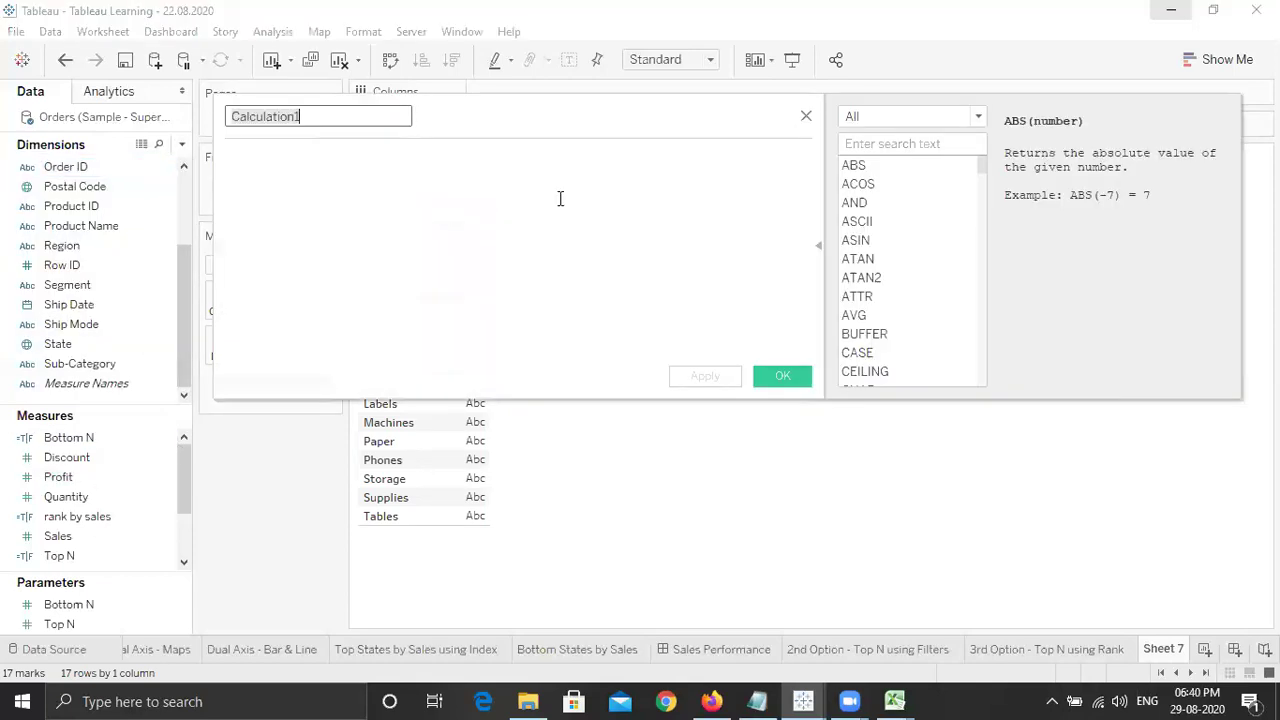
pyautogui.write('runningsum')
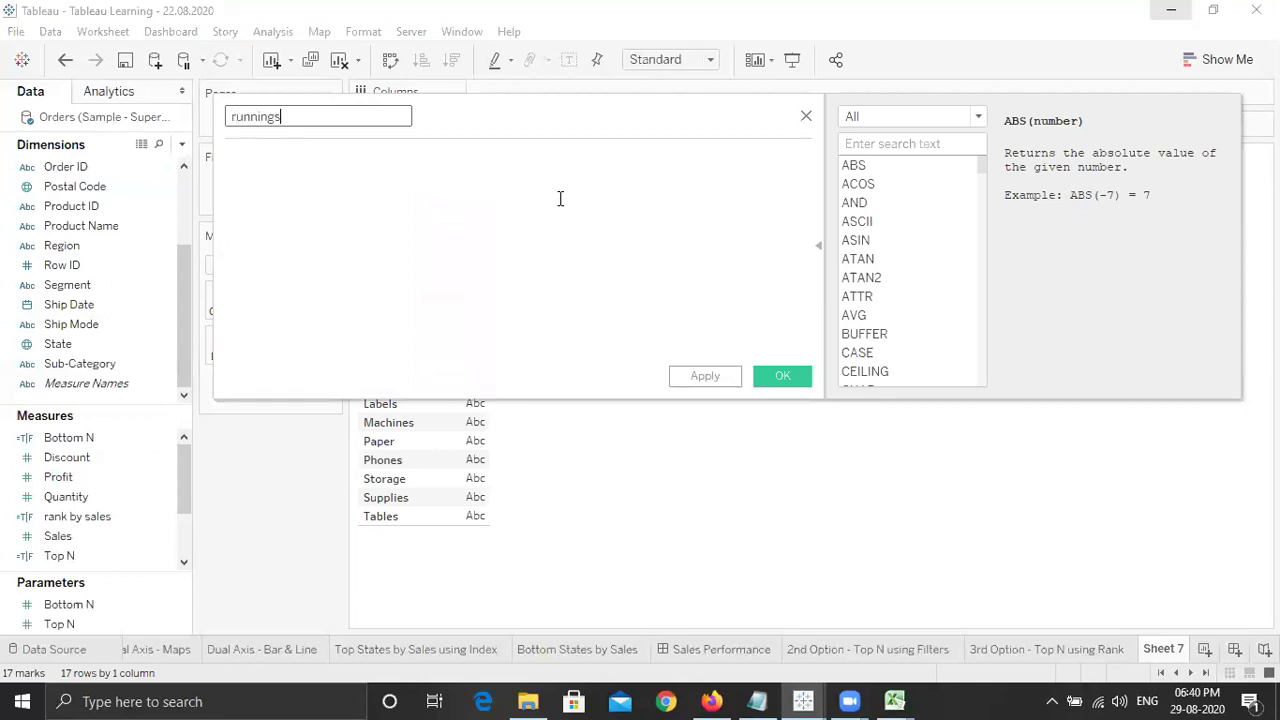
pyautogui.click(274, 118)
pyautogui.write('_')
pyautogui.click(307, 180)
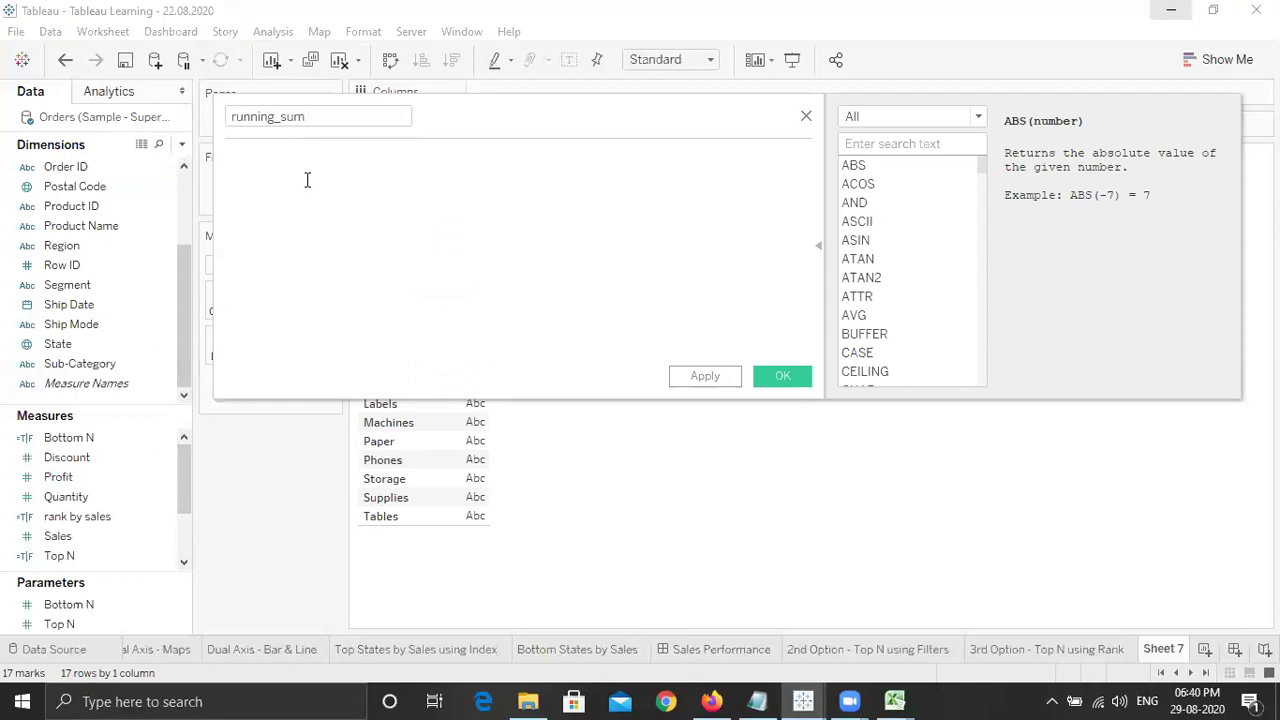
# Enter the formula RUNNING_SUM([Profit]) in the running_sum calculated field.
pyautogui.write('run')
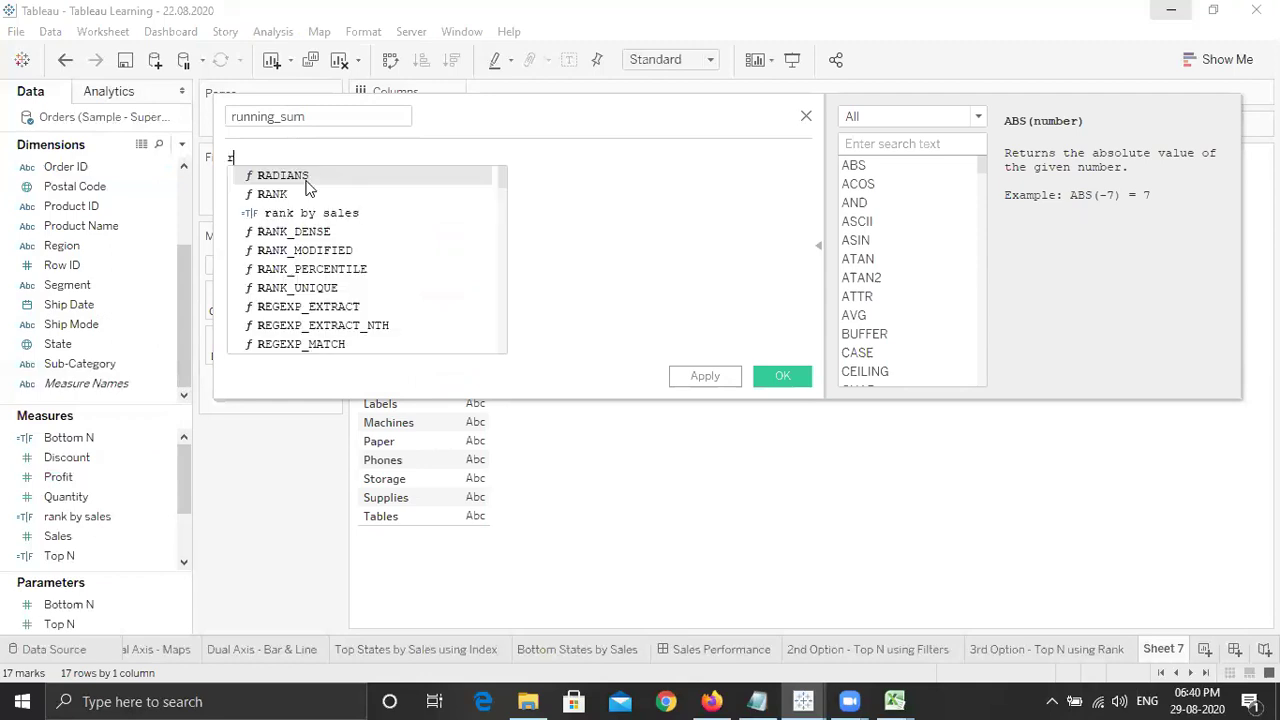
pyautogui.press('Down')
pyautogui.press('Down')
pyautogui.press('Down')
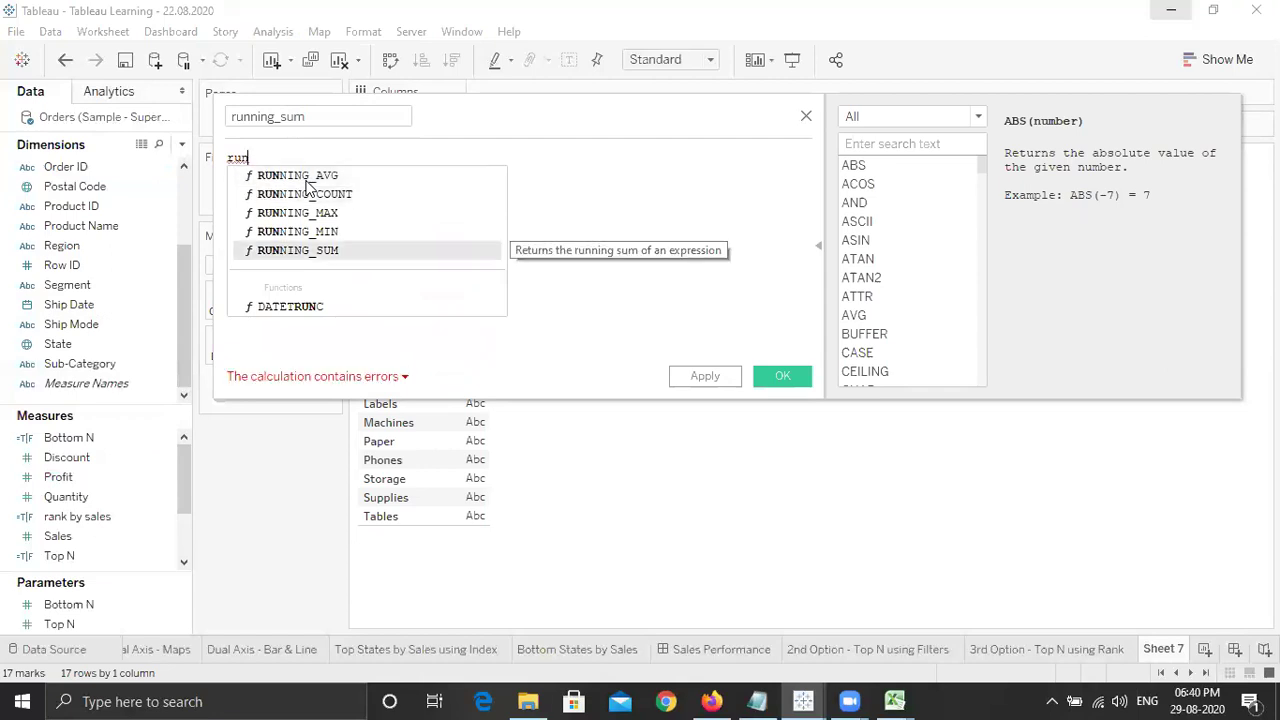
pyautogui.press('Return')
pyautogui.write('sal')
pyautogui.press('Return')
pyautogui.hotkey('ctrl', 'z')
pyautogui.press('BackSpace')
pyautogui.press('BackSpace')
pyautogui.press('BackSpace')
pyautogui.write('pro')
pyautogui.press('Down')
pyautogui.press('Down')
pyautogui.press('Return')
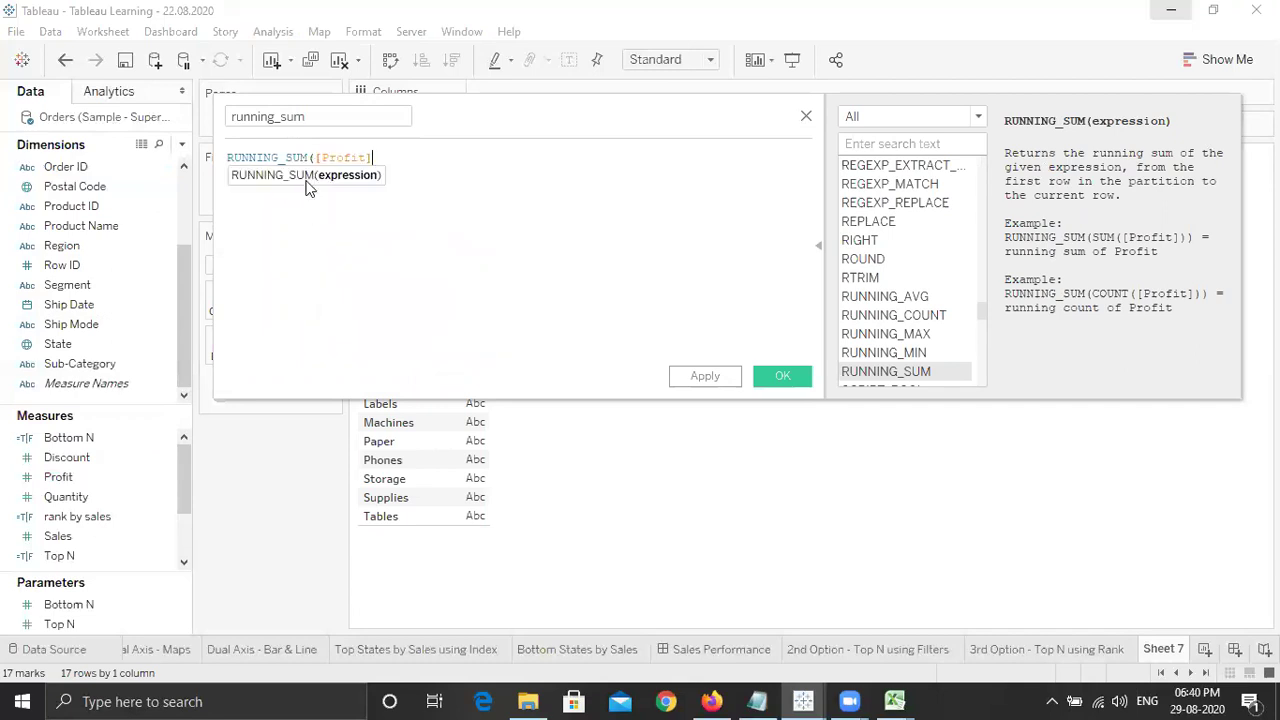
pyautogui.write(')')
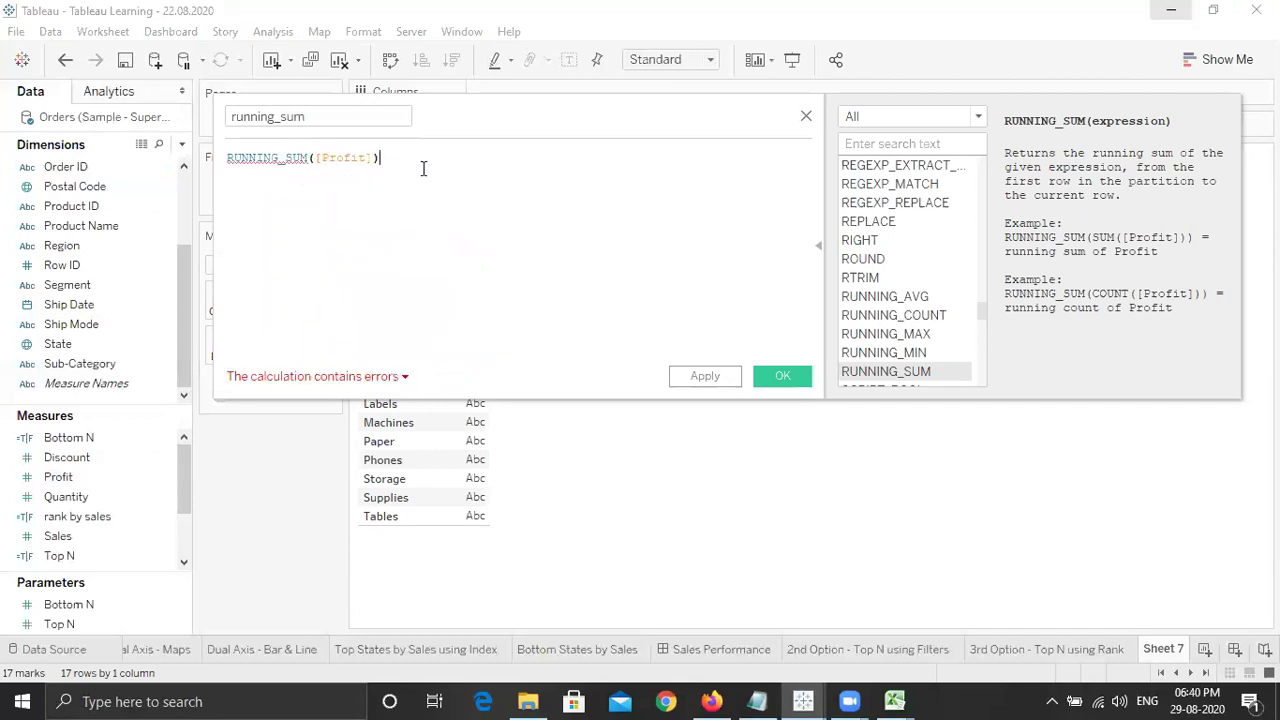
# Wrap Profit in SUM so the formula reads RUNNING_SUM(SUM([Profit])), and save the calculated field.
pyautogui.click(317, 160)
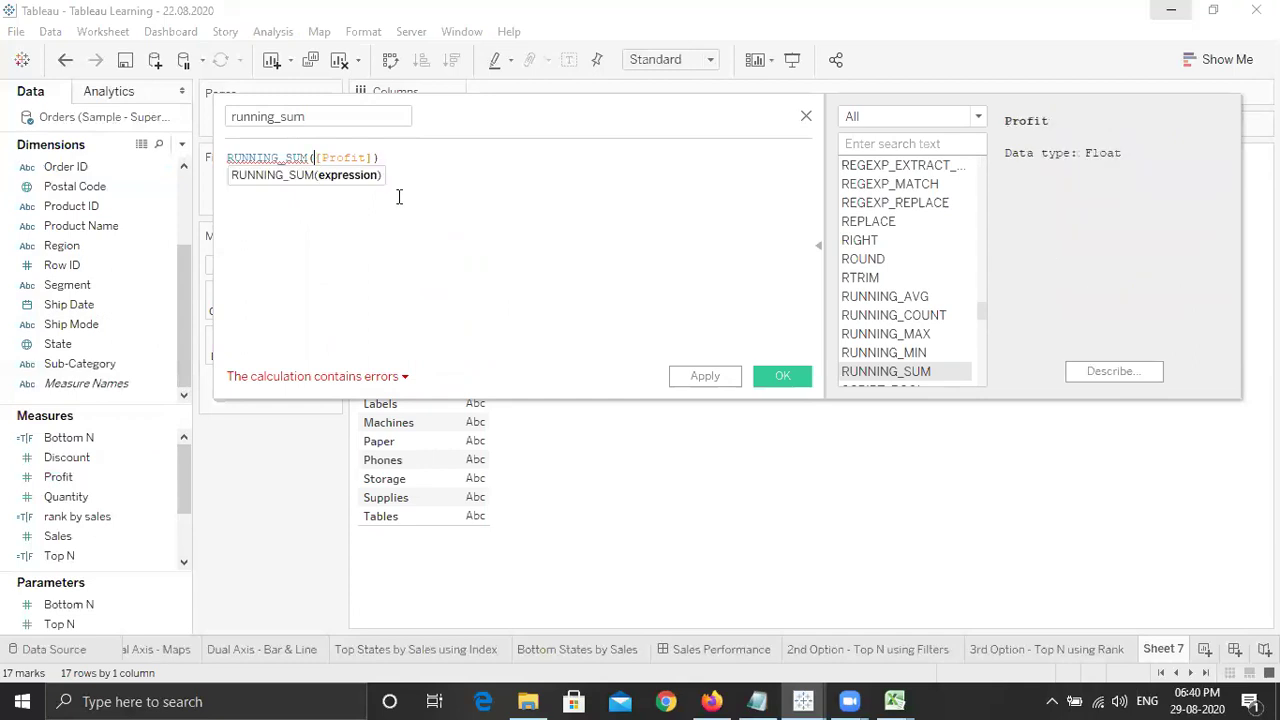
pyautogui.write('s')
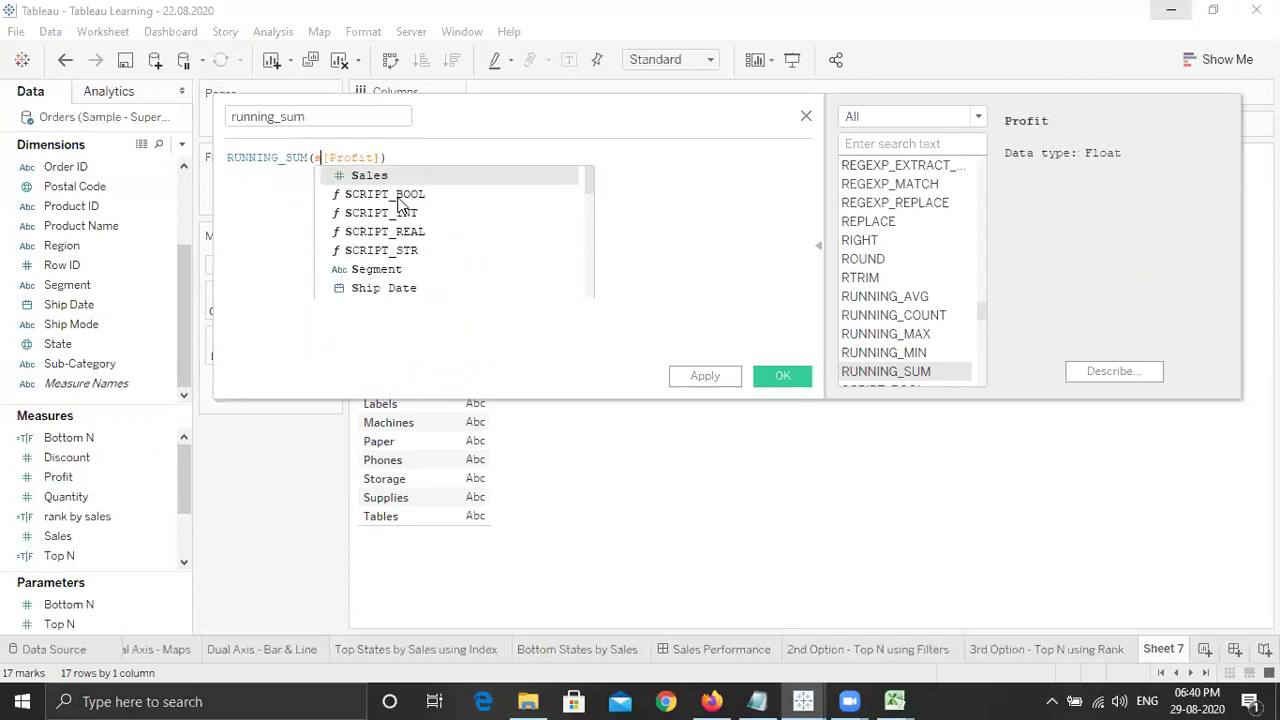
pyautogui.write('um')
pyautogui.press('Return')
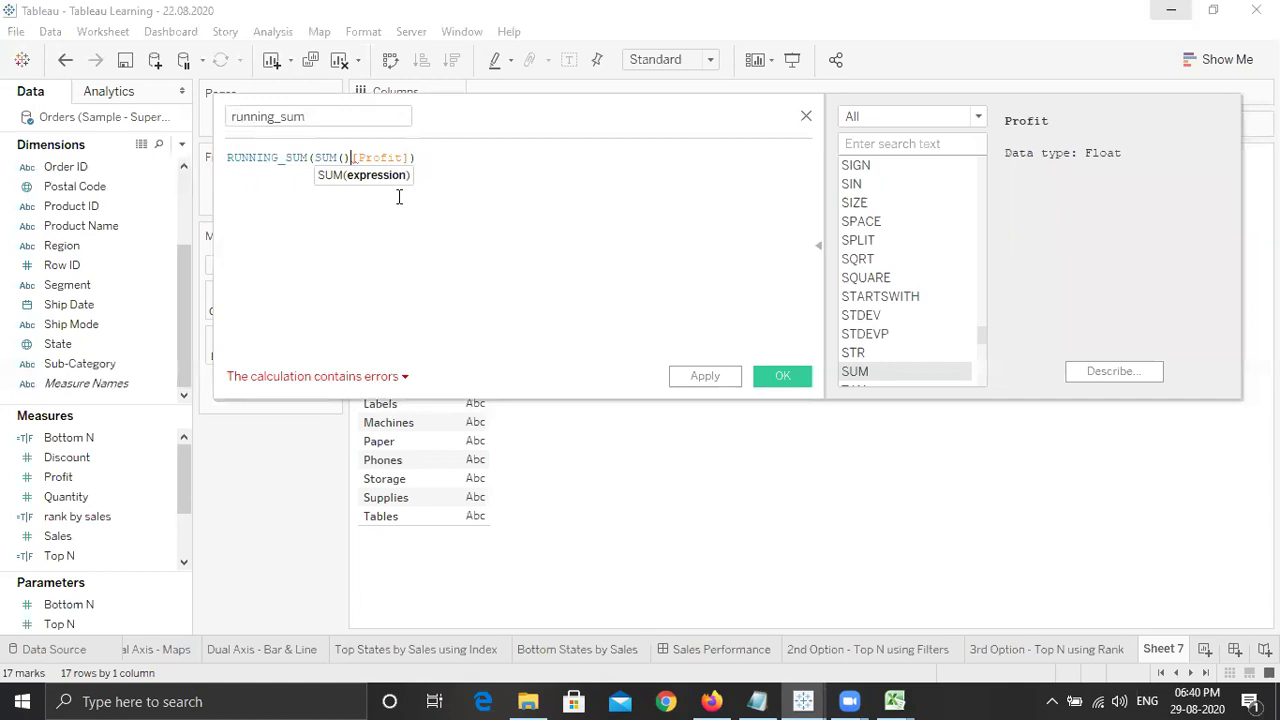
pyautogui.press('End')
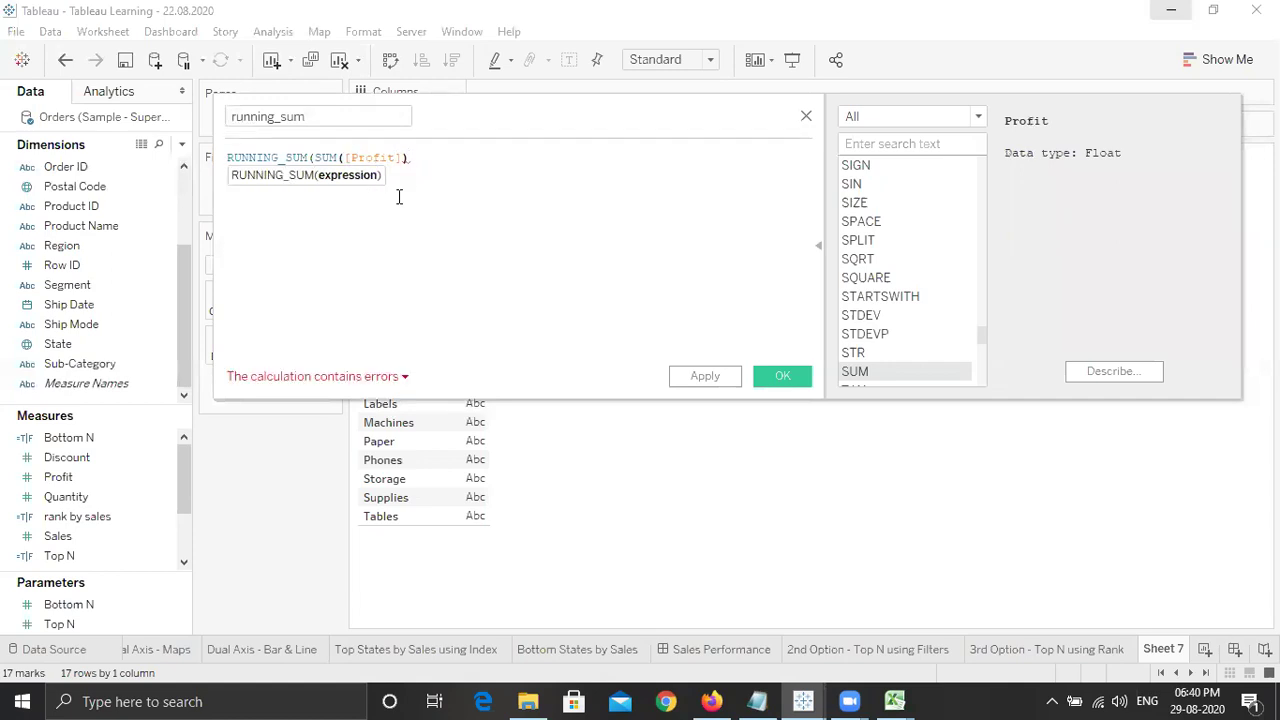
pyautogui.write(')')
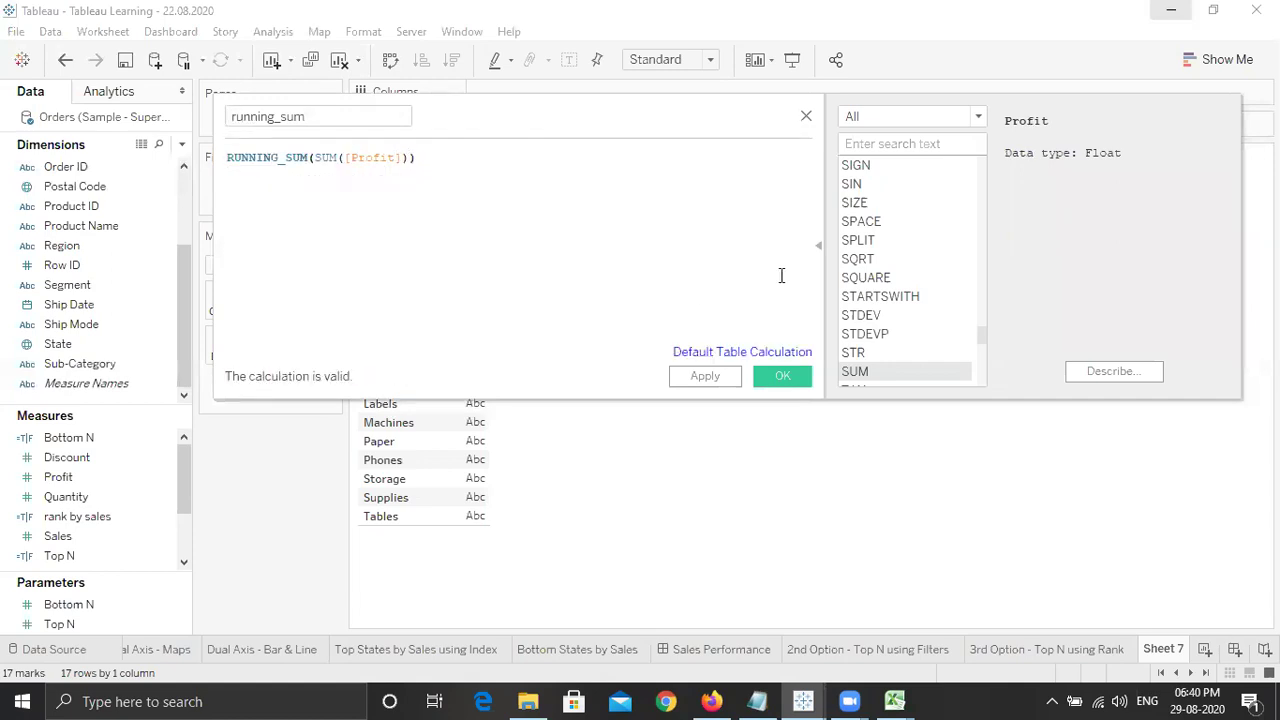
pyautogui.click(820, 245)
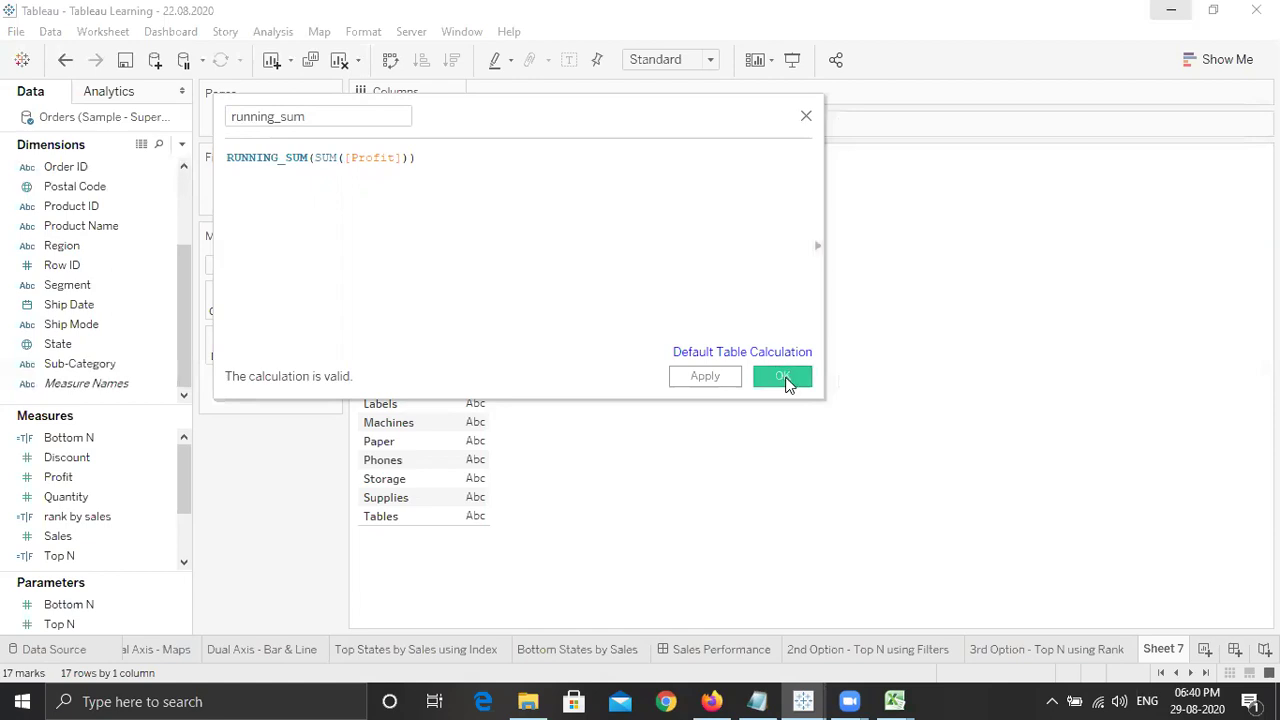
pyautogui.press('Return')
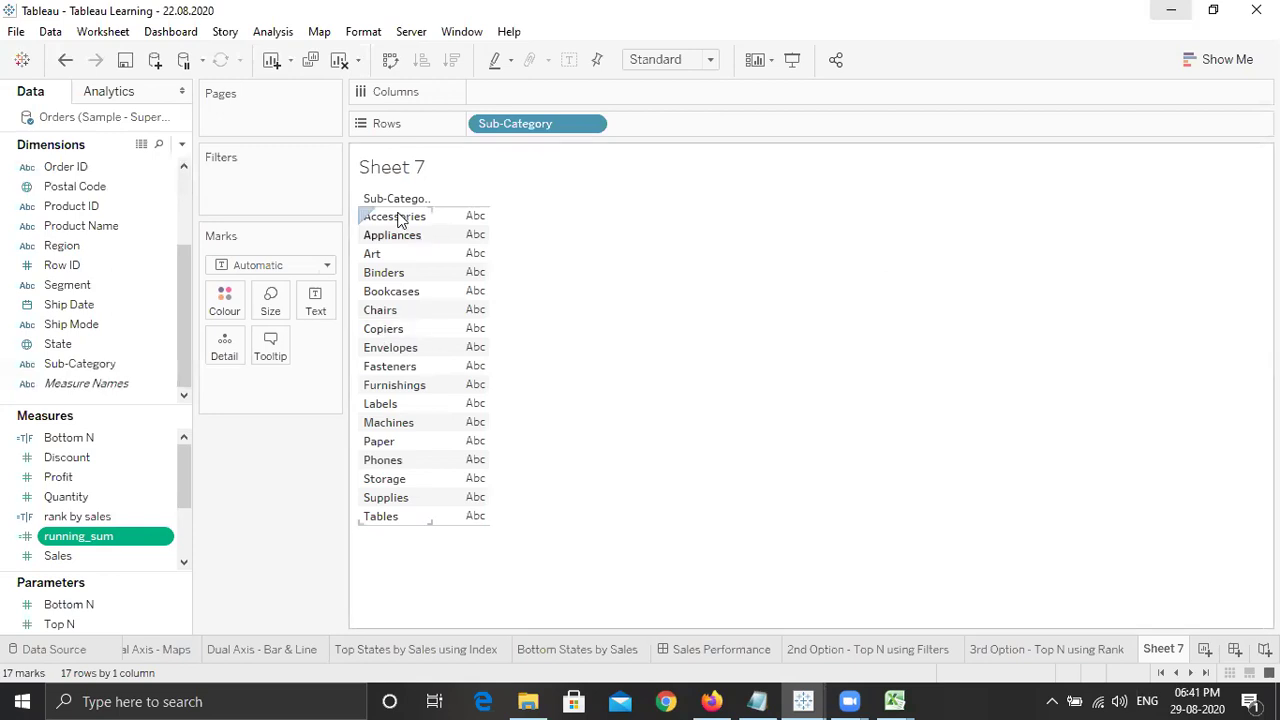
# Show running_sum as text for each sub-category, and move it to the Columns shelf to draw bars.
pyautogui.moveTo(468, 224)
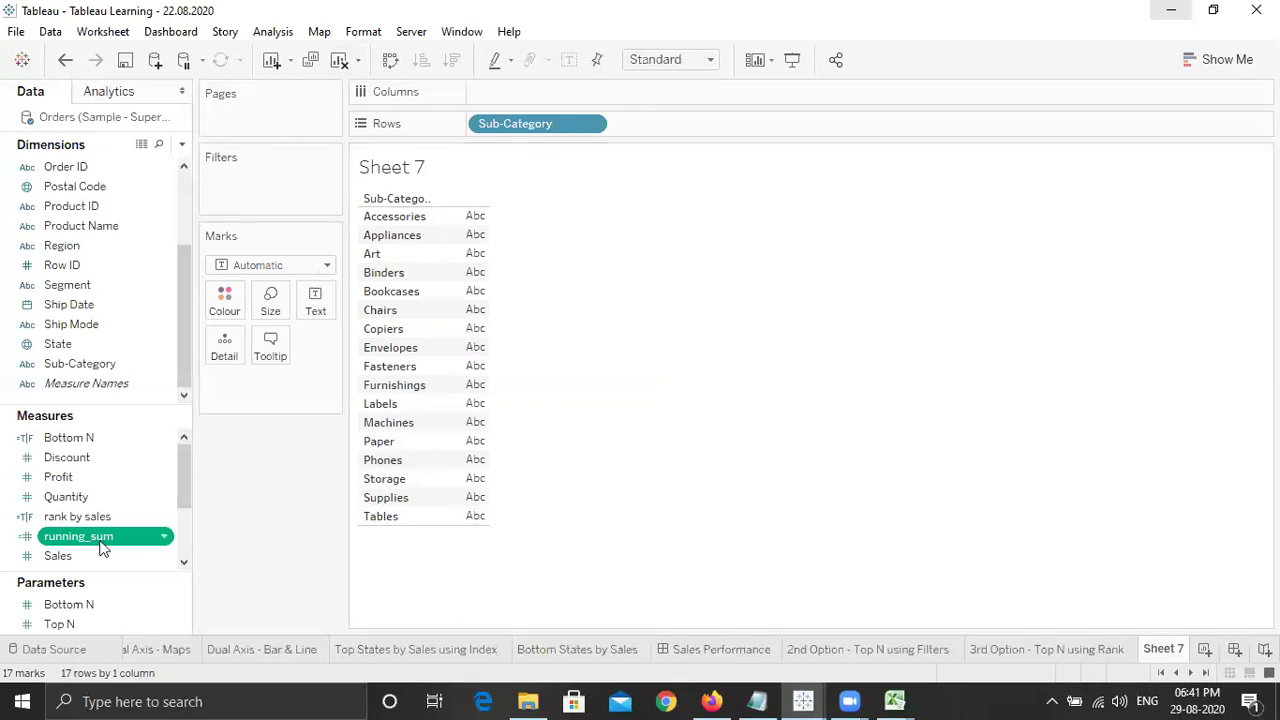
pyautogui.moveTo(100, 548); pyautogui.dragTo(313, 311)
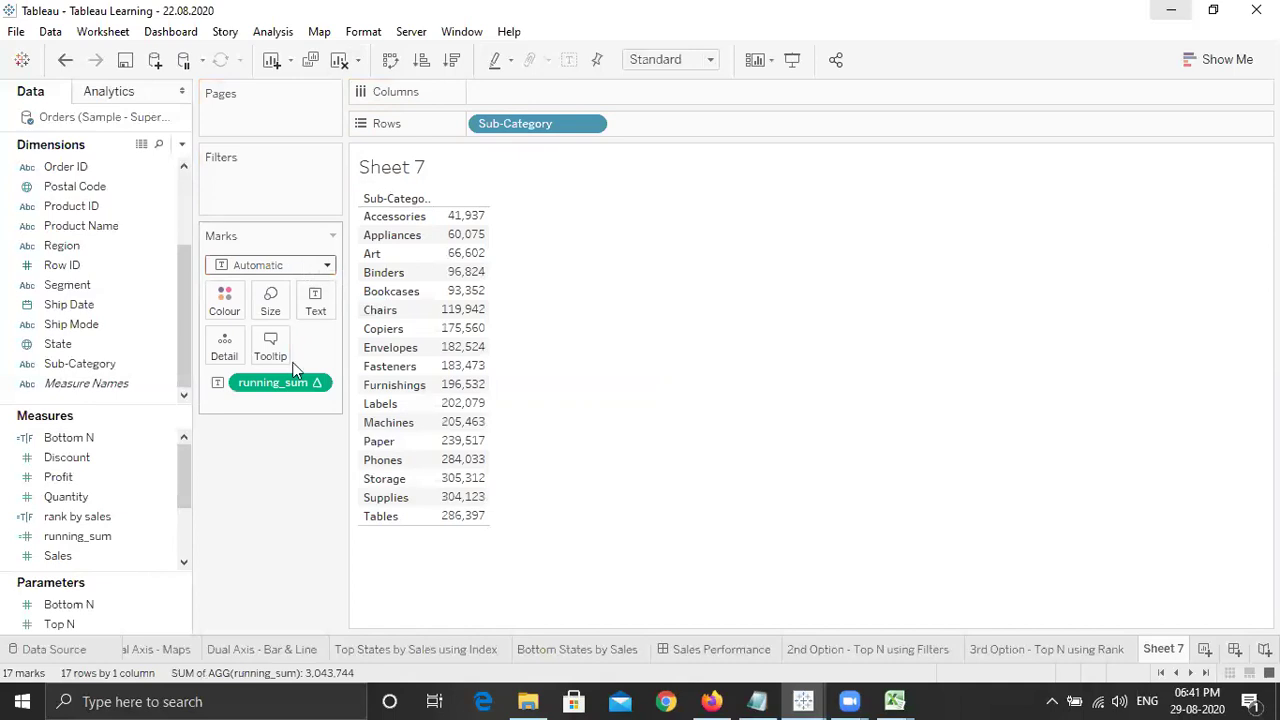
pyautogui.click(281, 382)
pyautogui.moveTo(533, 96); pyautogui.dragTo(530, 92)
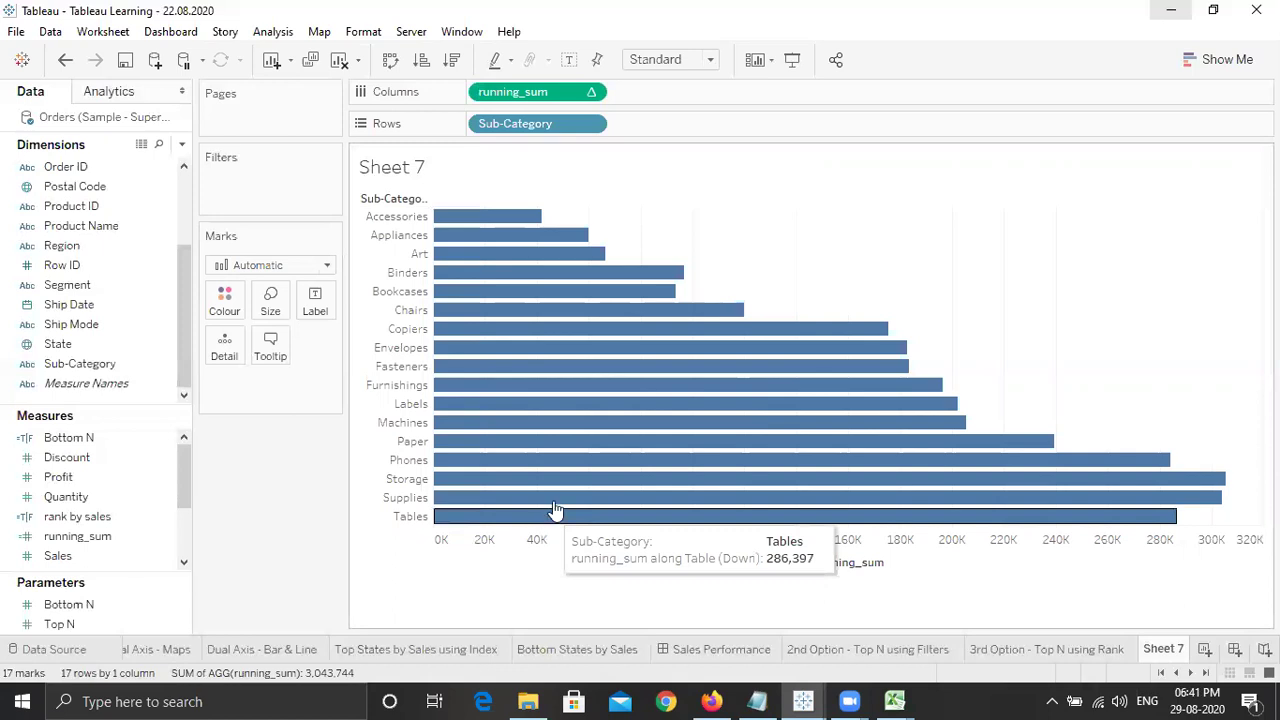
# Try running_sum on Columns as a discrete field, and undo the conversion.
pyautogui.click(591, 93)
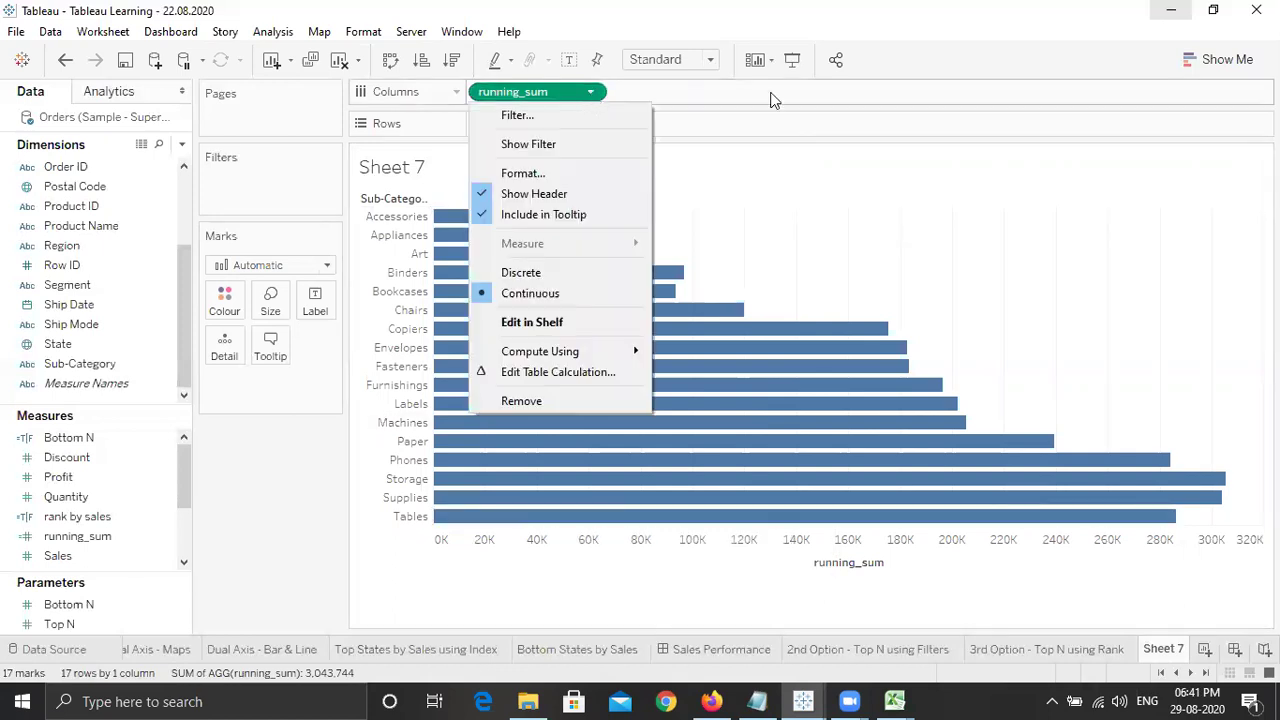
pyautogui.click(770, 98)
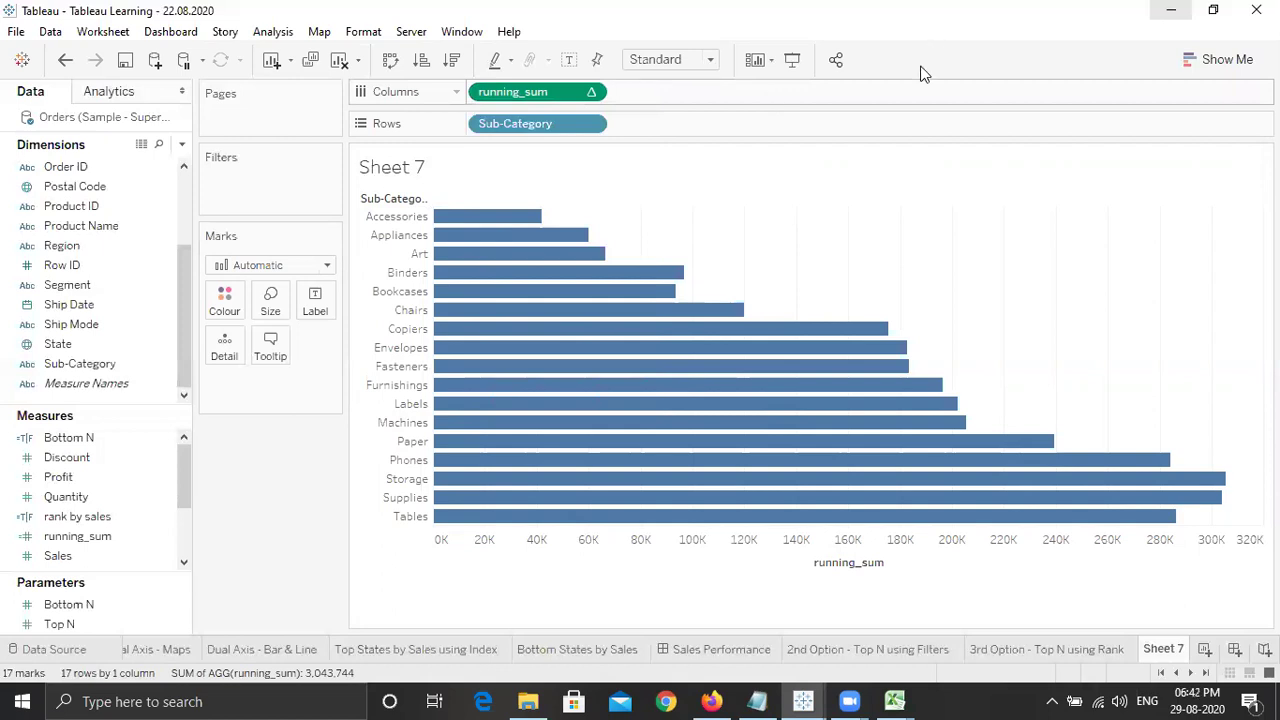
pyautogui.click(591, 93)
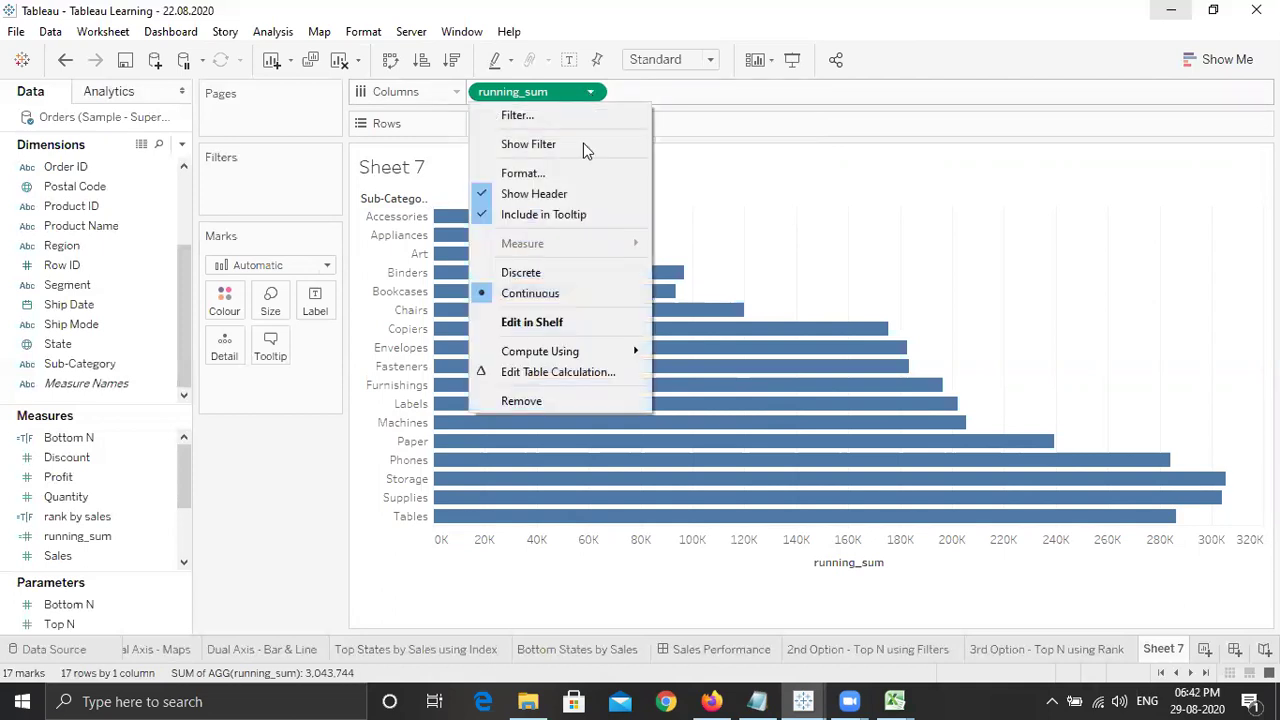
pyautogui.click(556, 272)
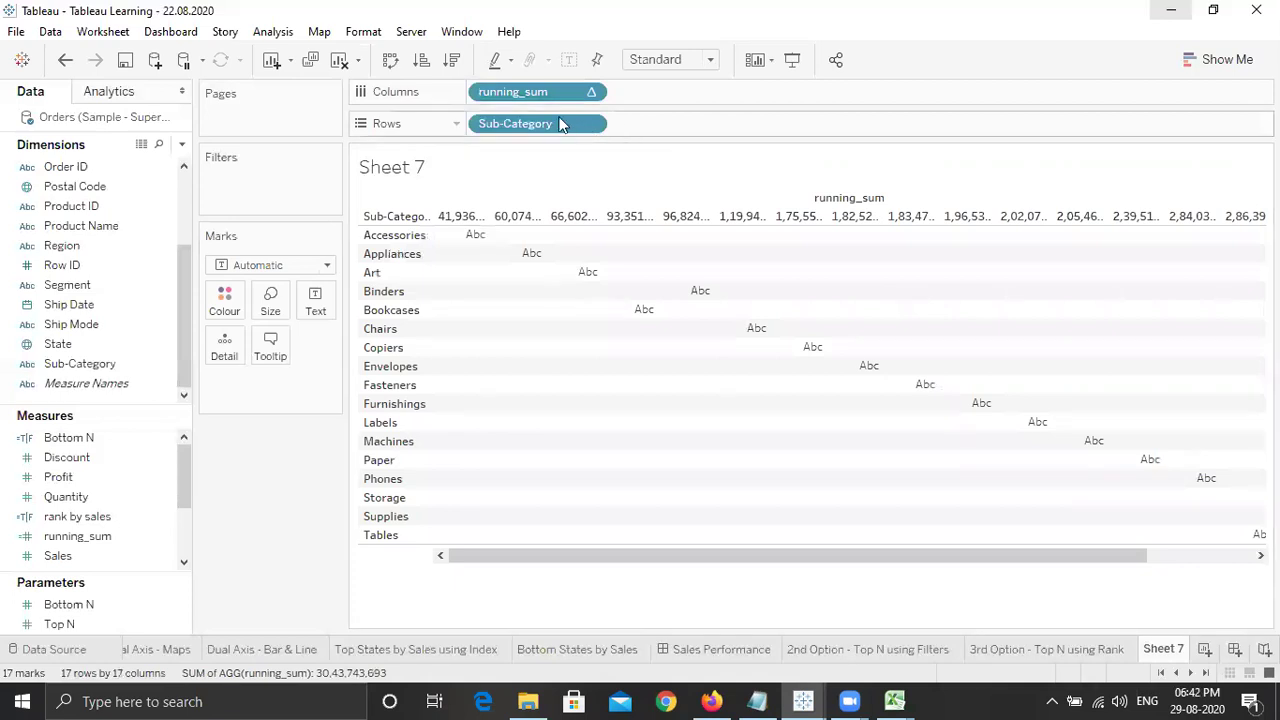
pyautogui.hotkey('ctrl', 'z')
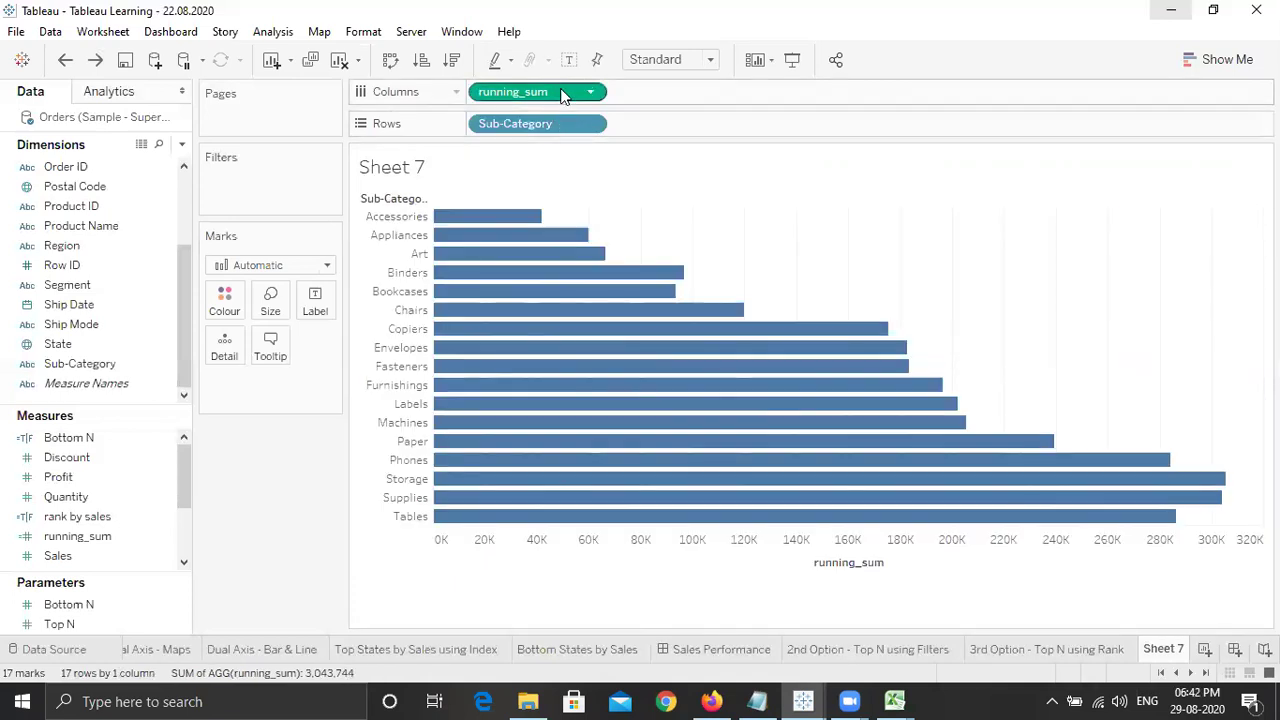
# Edit the running_sum calculation to use Sales instead of Profit, giving RUNNING_SUM(SUM([Sales])), and save it.
pyautogui.rightClick(165, 516)
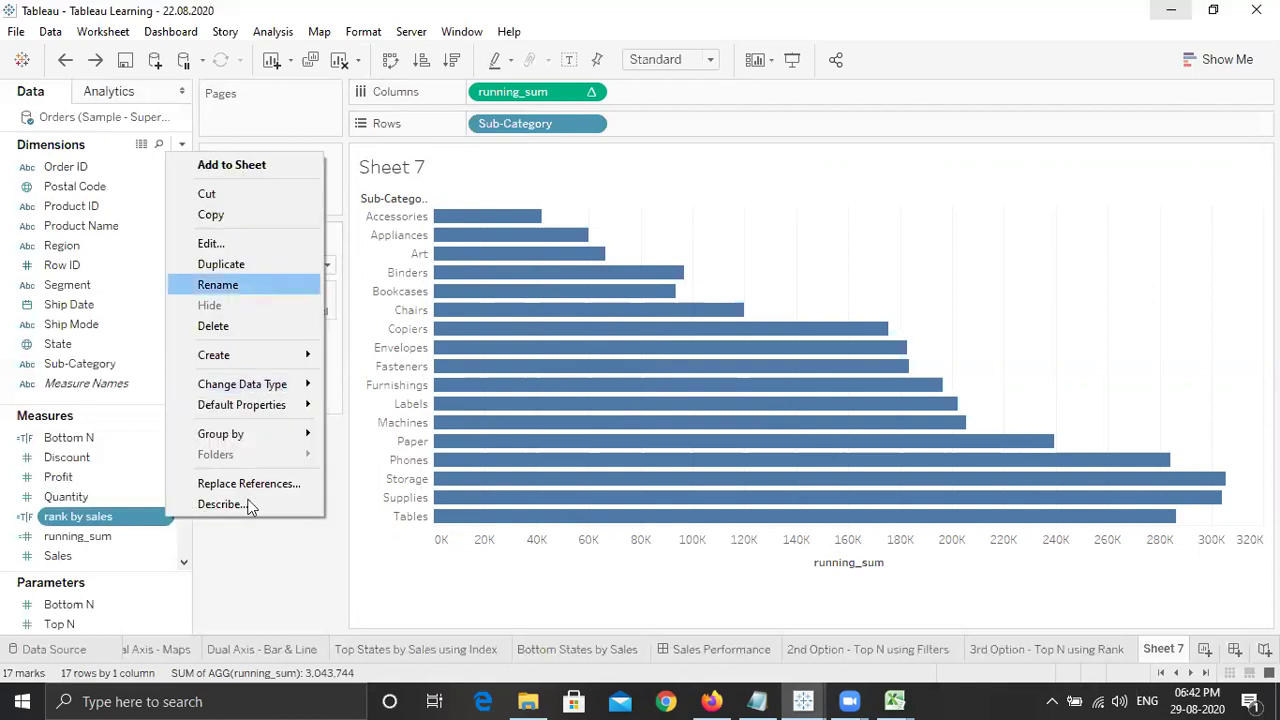
pyautogui.click(225, 551)
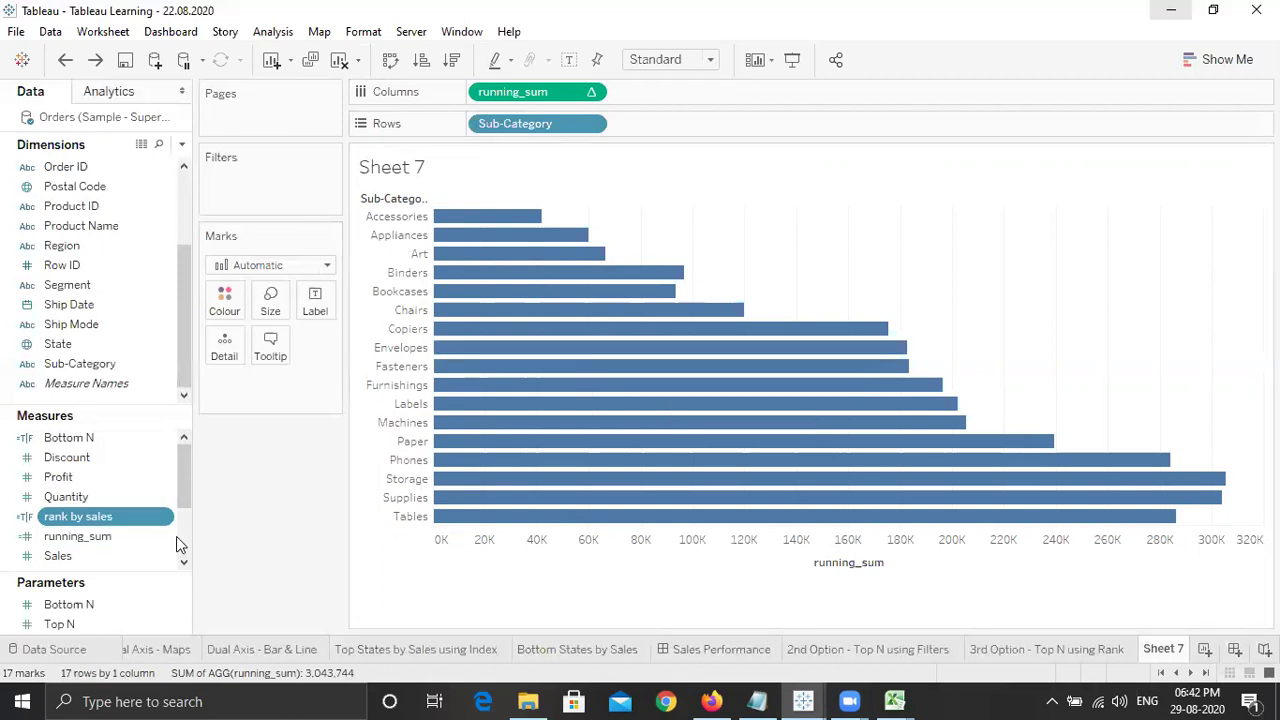
pyautogui.click(165, 540)
pyautogui.rightClick(165, 538)
pyautogui.click(240, 221)
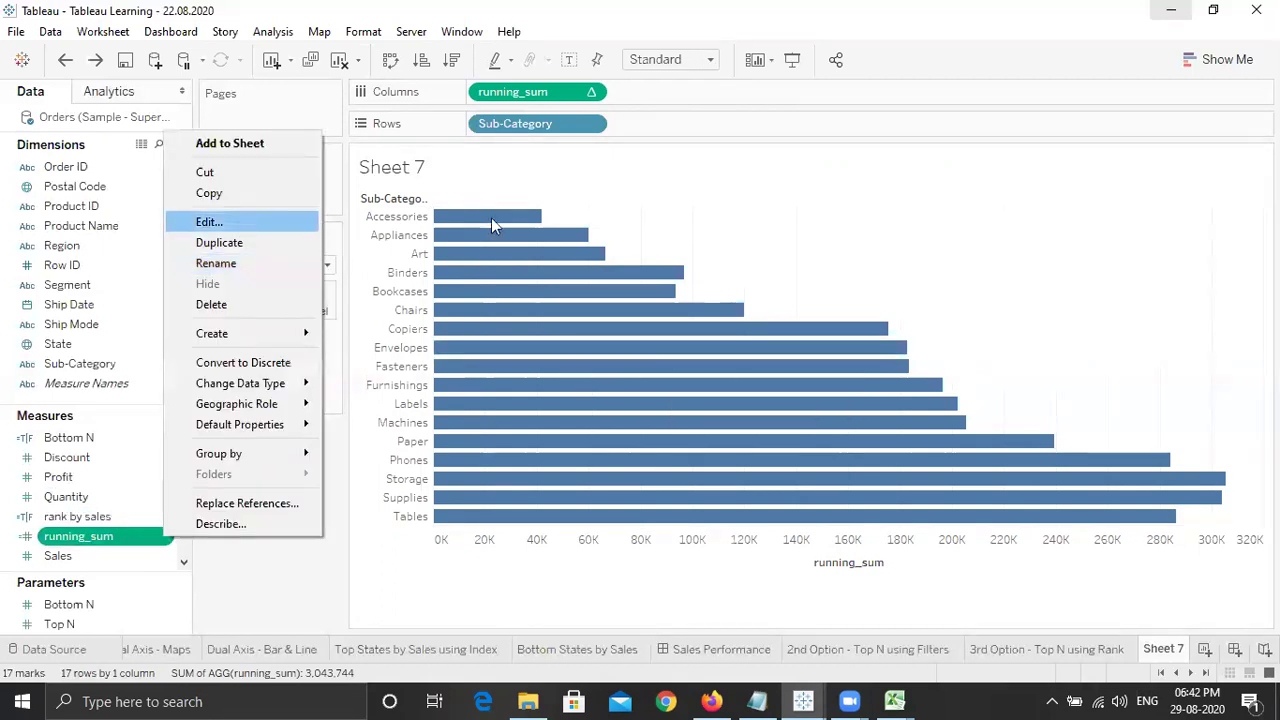
pyautogui.doubleClick(364, 165)
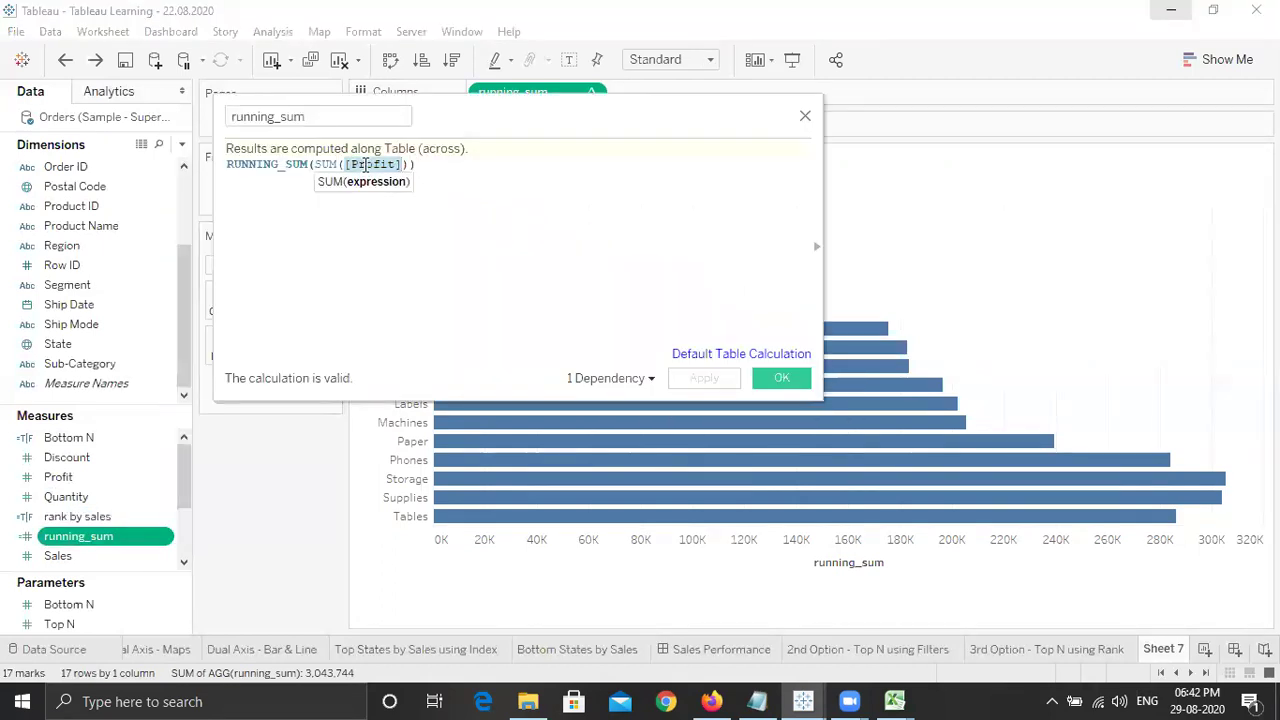
pyautogui.write('sal')
pyautogui.press('Return')
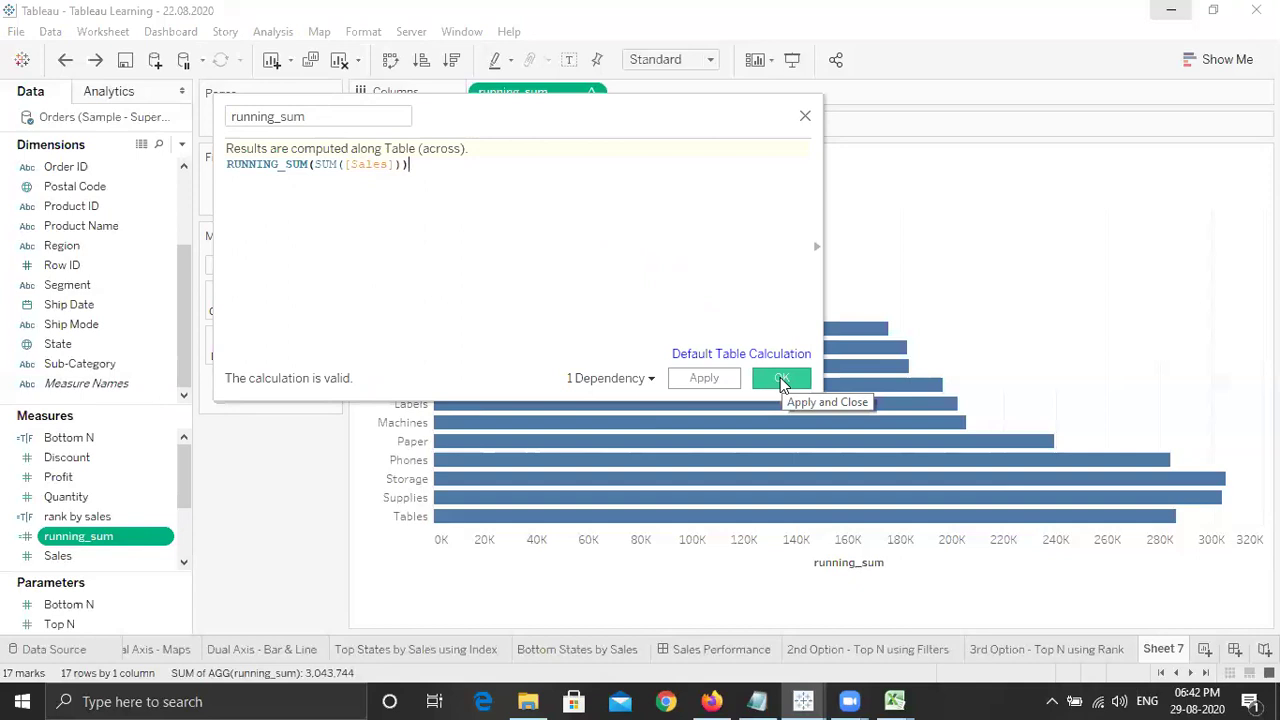
pyautogui.click(780, 380)
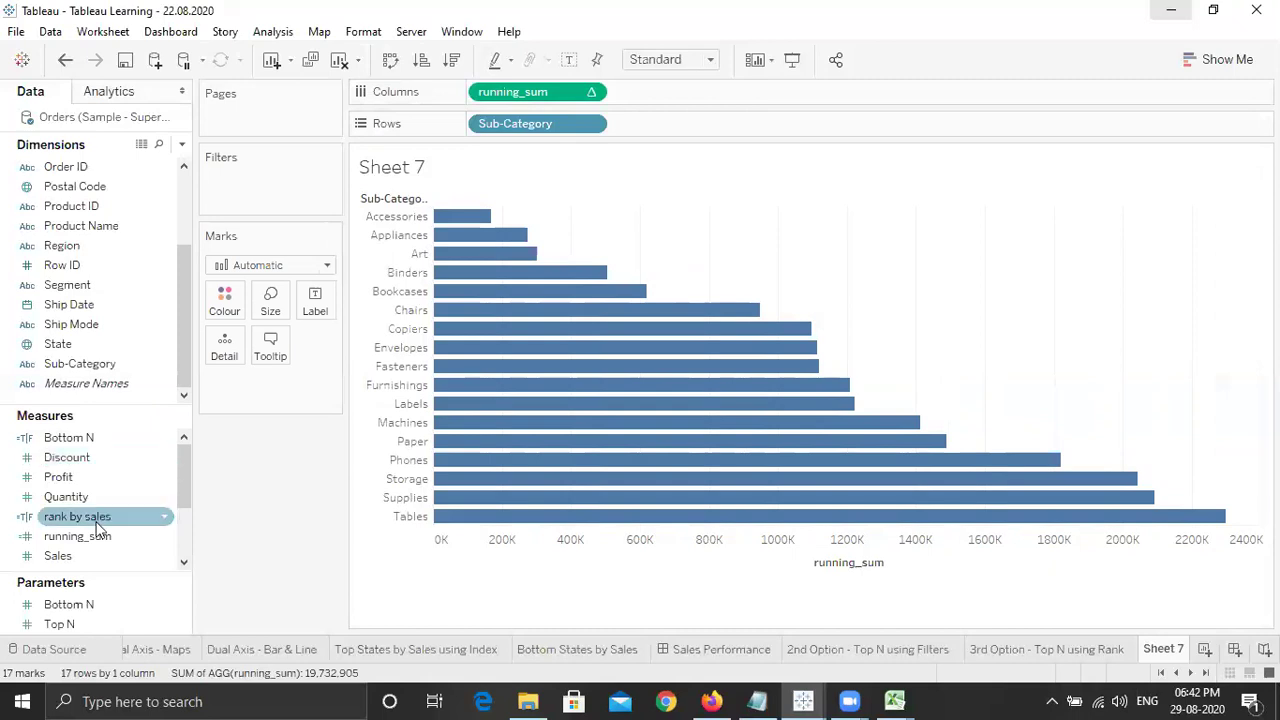
# Label the bars with running_sum and format its pane numbers as Number (Custom) with 2 decimals and Thousands (K) display units.
pyautogui.moveTo(90, 545); pyautogui.dragTo(306, 316)
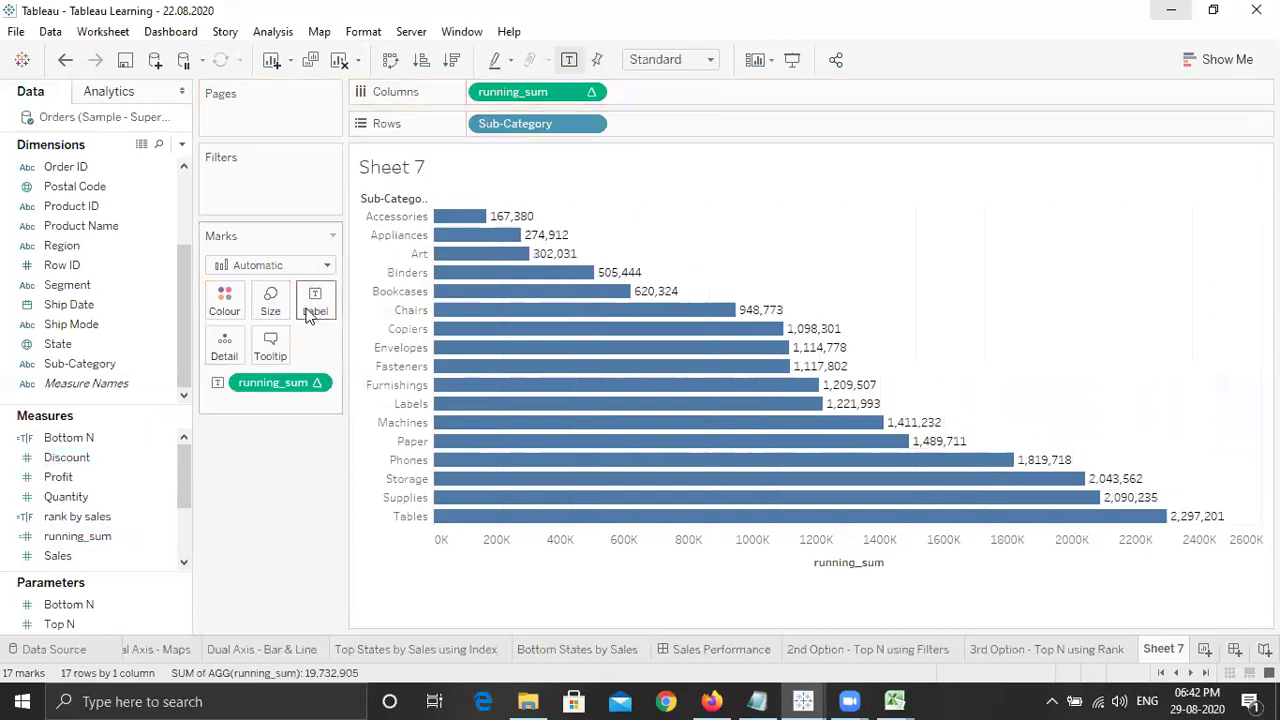
pyautogui.rightClick(520, 213)
pyautogui.click(575, 318)
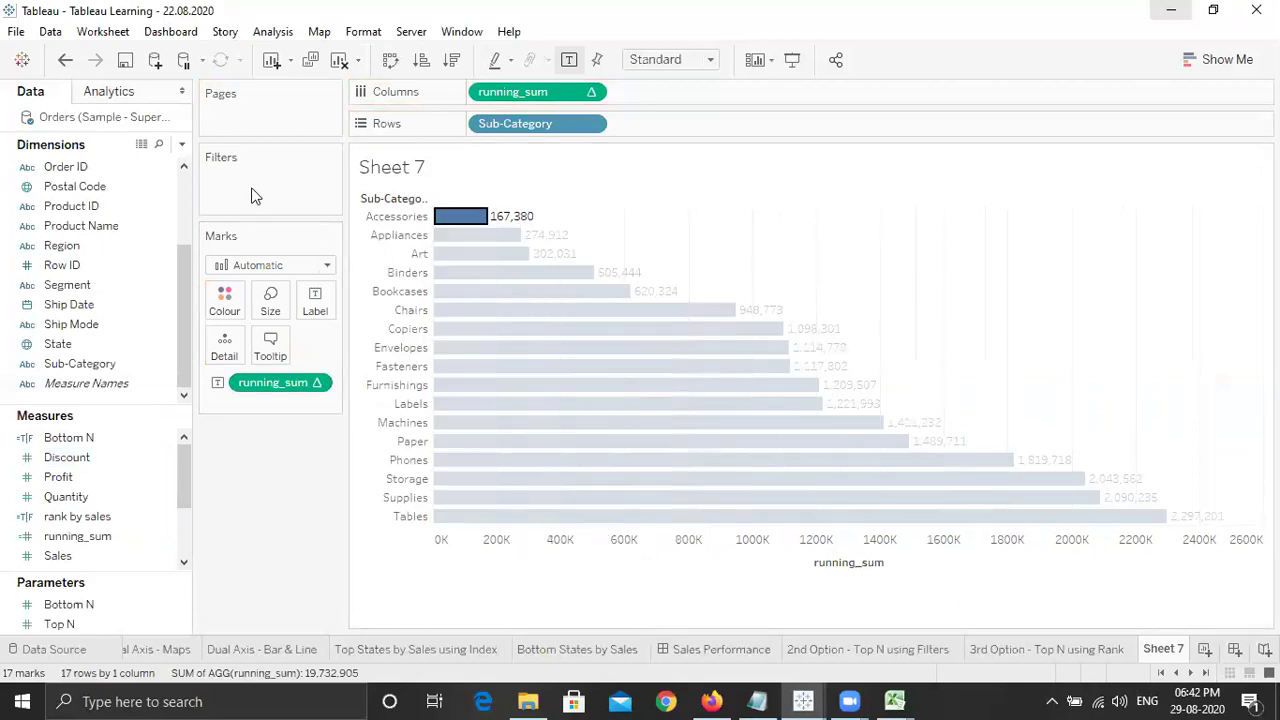
pyautogui.click(172, 124)
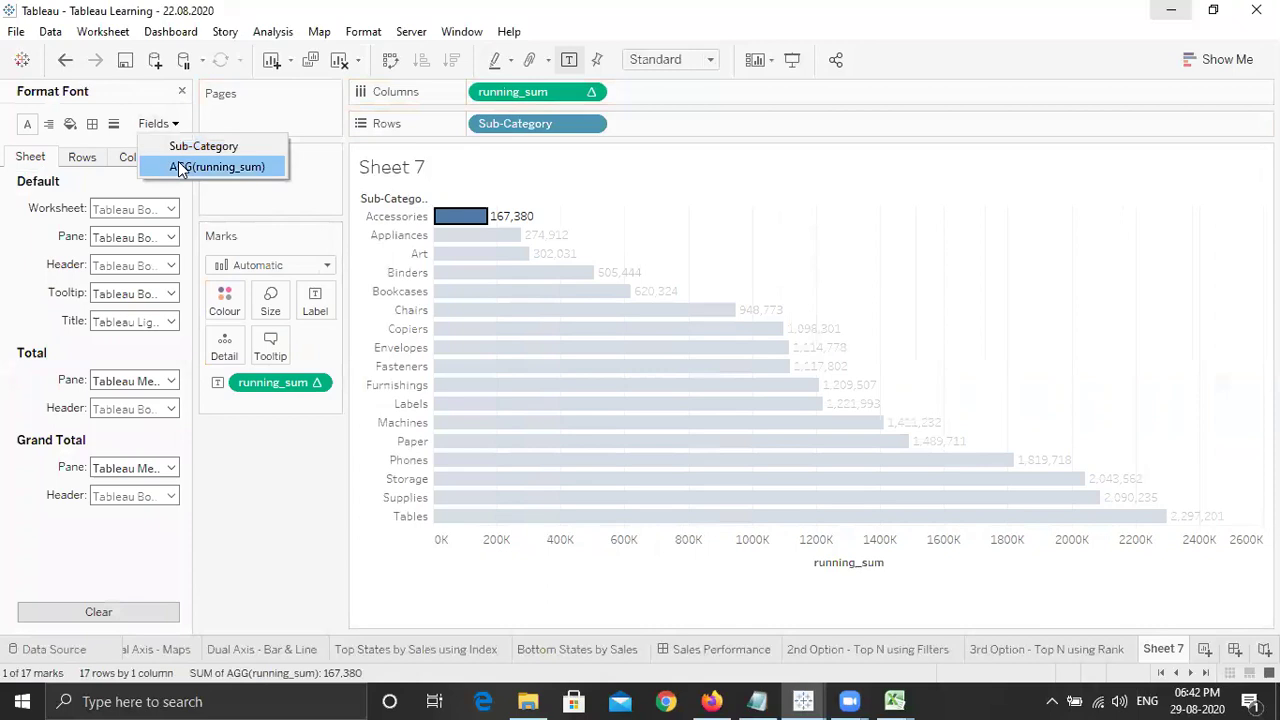
pyautogui.click(185, 167)
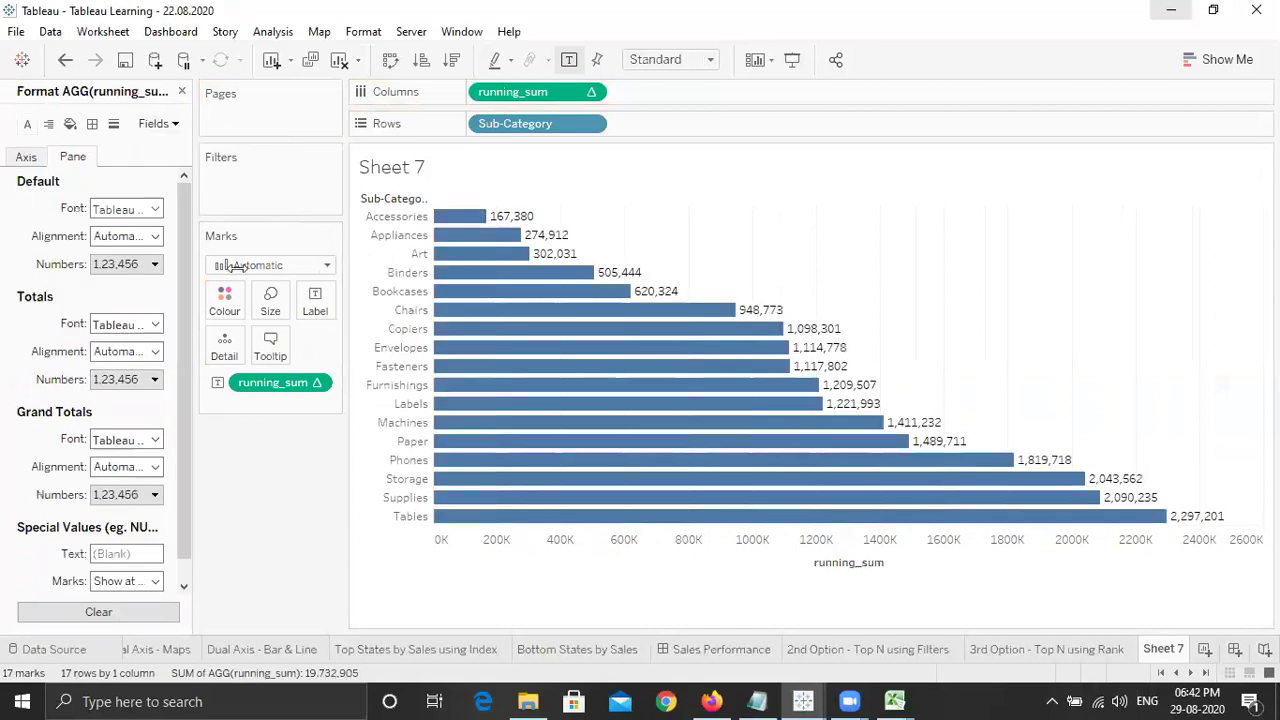
pyautogui.click(150, 264)
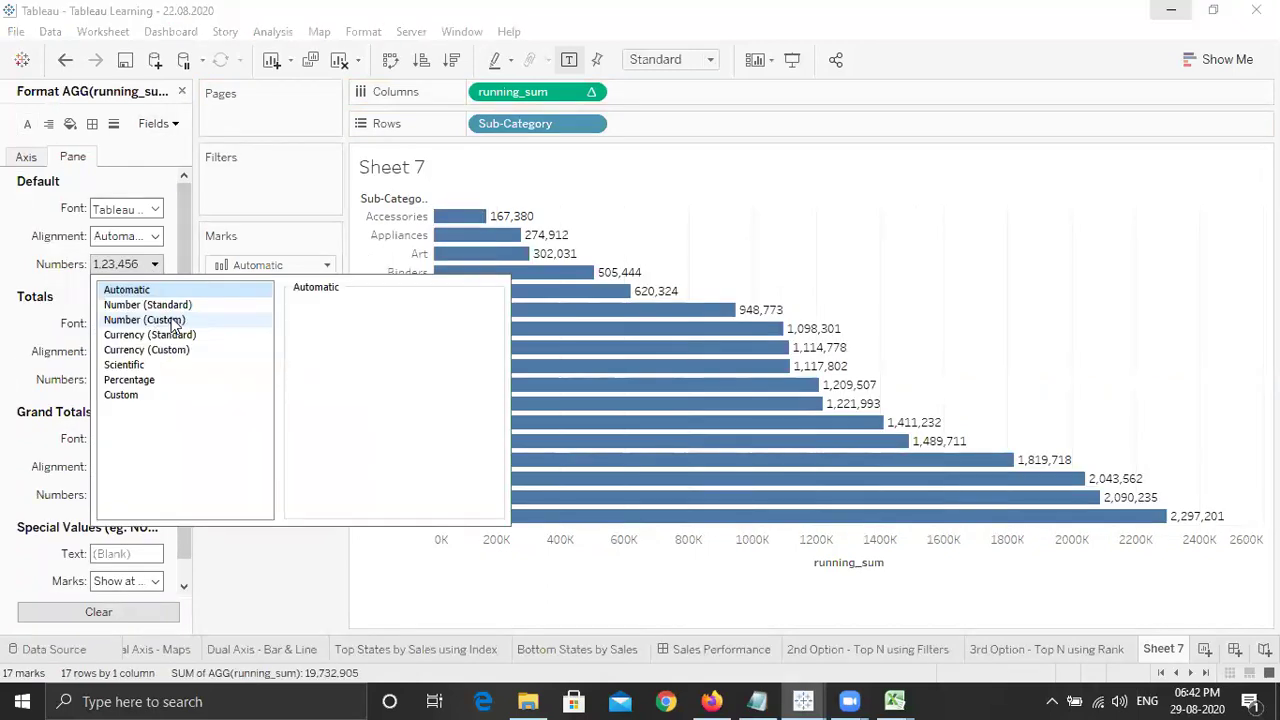
pyautogui.click(170, 320)
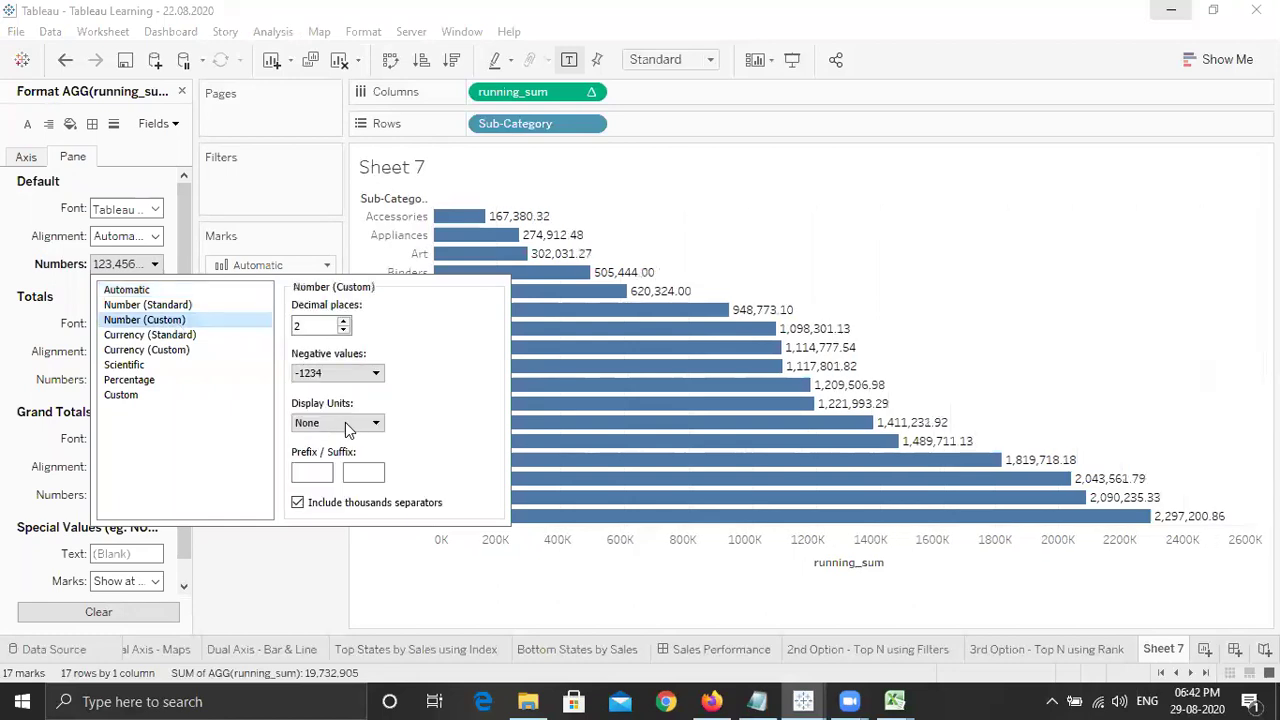
pyautogui.click(345, 423)
pyautogui.click(347, 452)
pyautogui.scroll(-1, 386, 420)
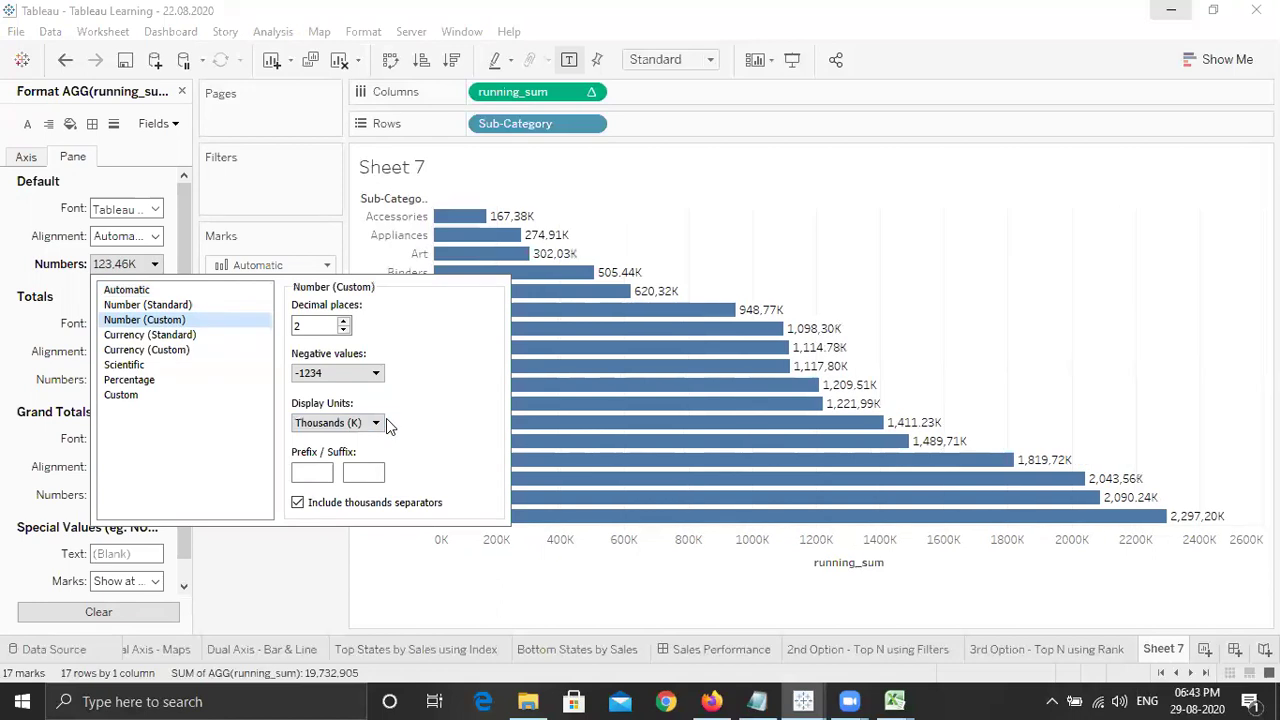
pyautogui.click(703, 200)
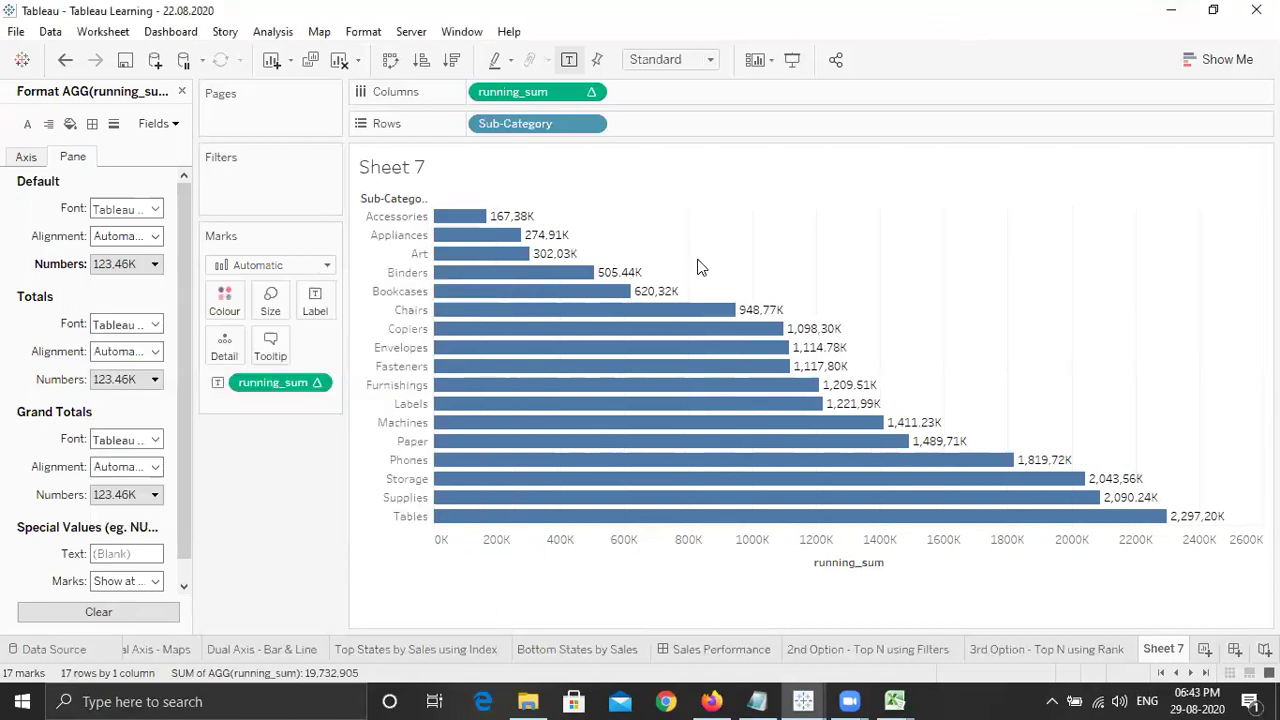
pyautogui.click(181, 91)
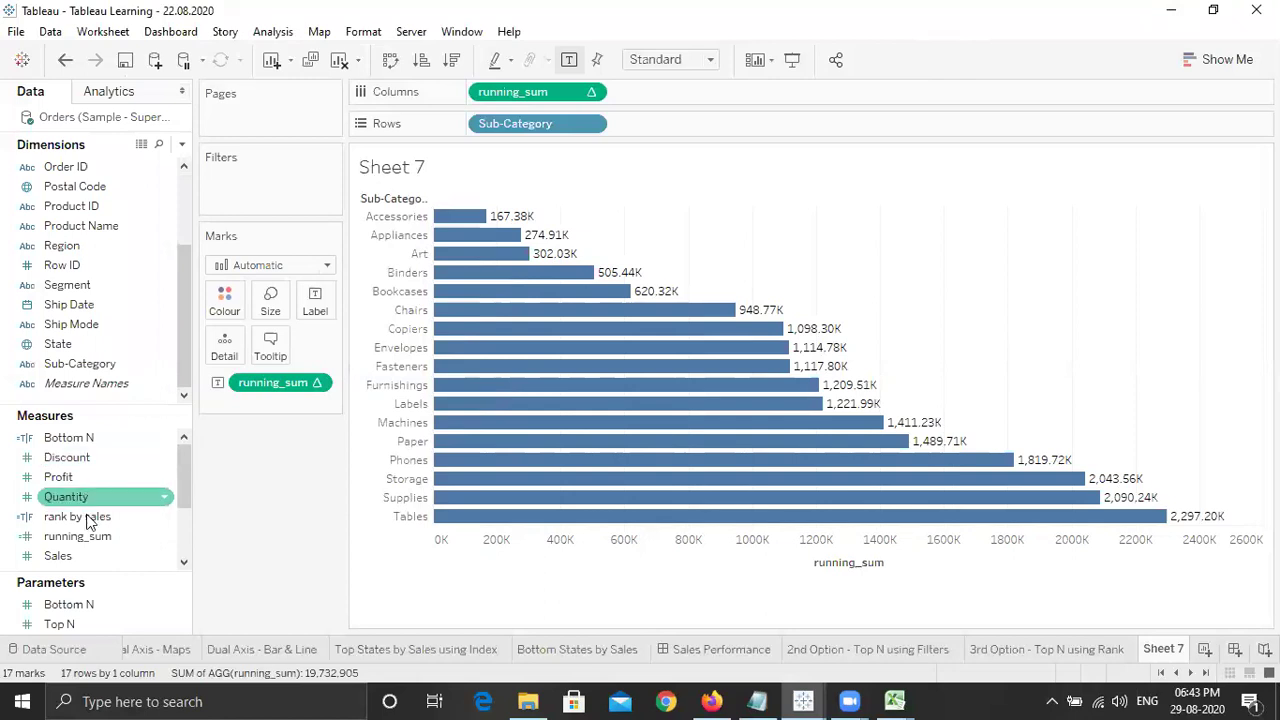
# Add Sales to Columns beside running_sum, and replace the running_sum label on the SUM(Sales) bars with Sales.
pyautogui.moveTo(94, 555); pyautogui.dragTo(667, 88)
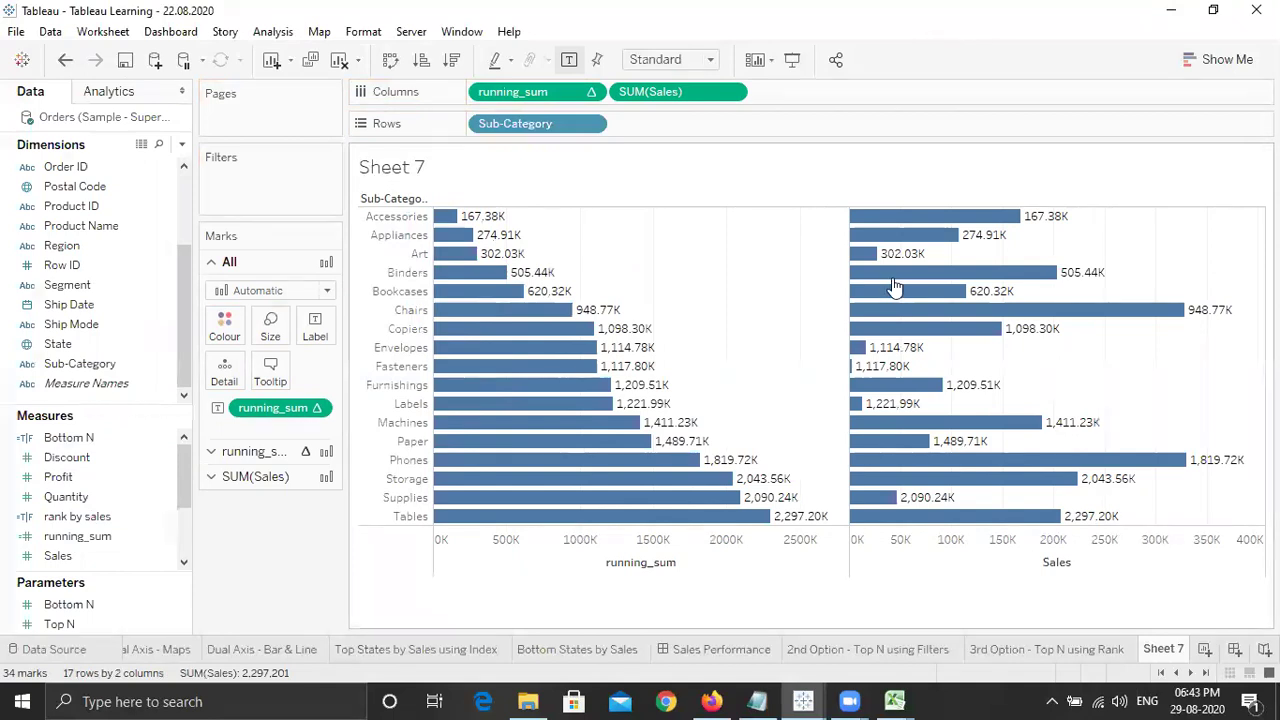
pyautogui.moveTo(915, 294)
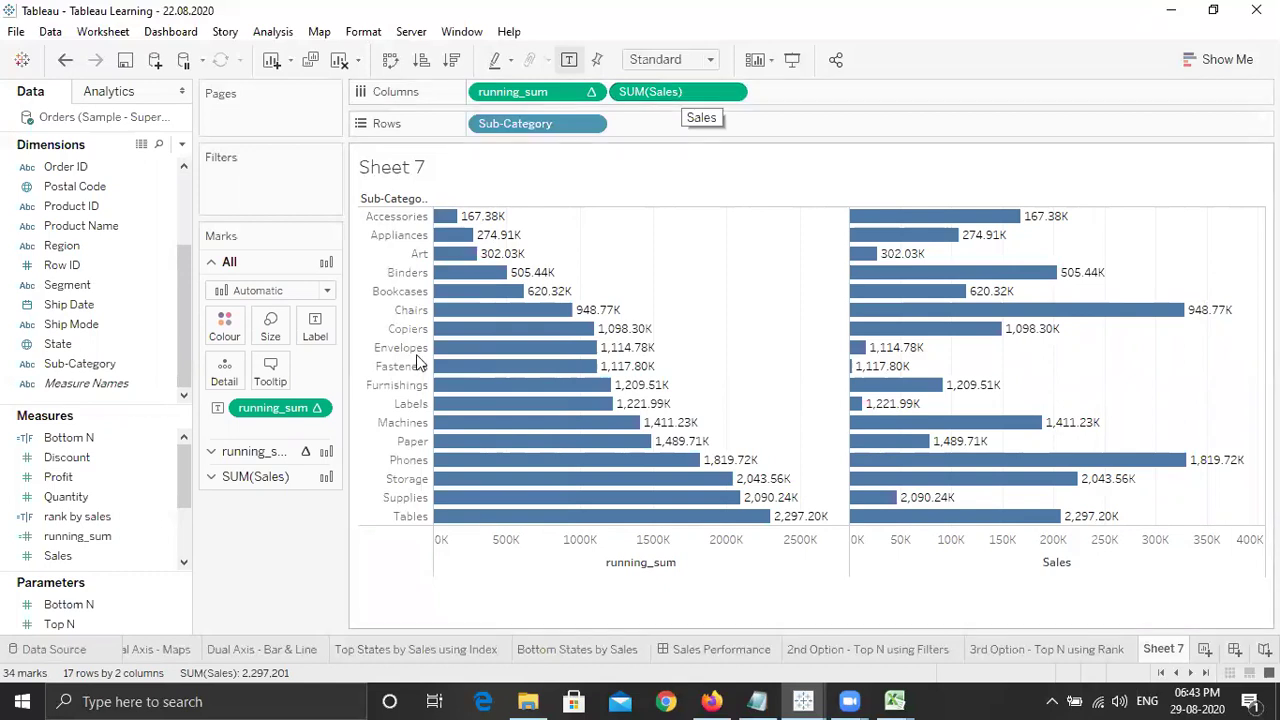
pyautogui.click(266, 476)
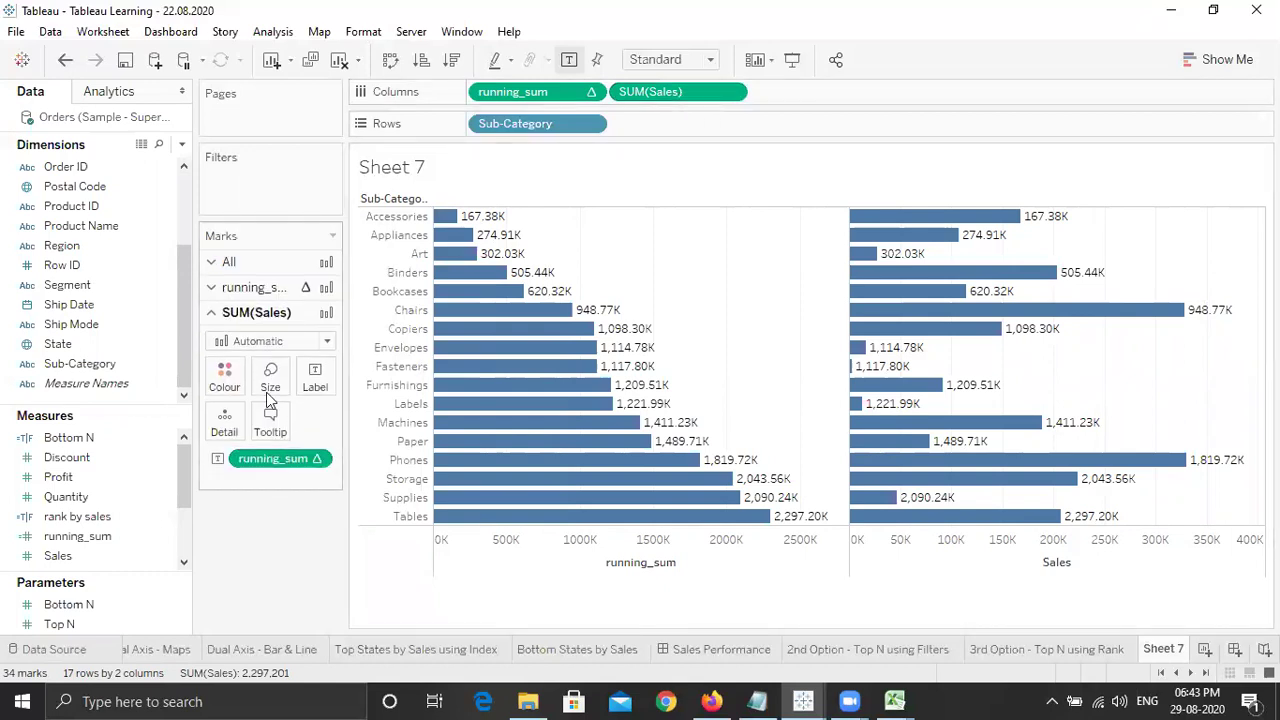
pyautogui.moveTo(275, 465); pyautogui.dragTo(160, 520)
pyautogui.moveTo(86, 556); pyautogui.dragTo(314, 384)
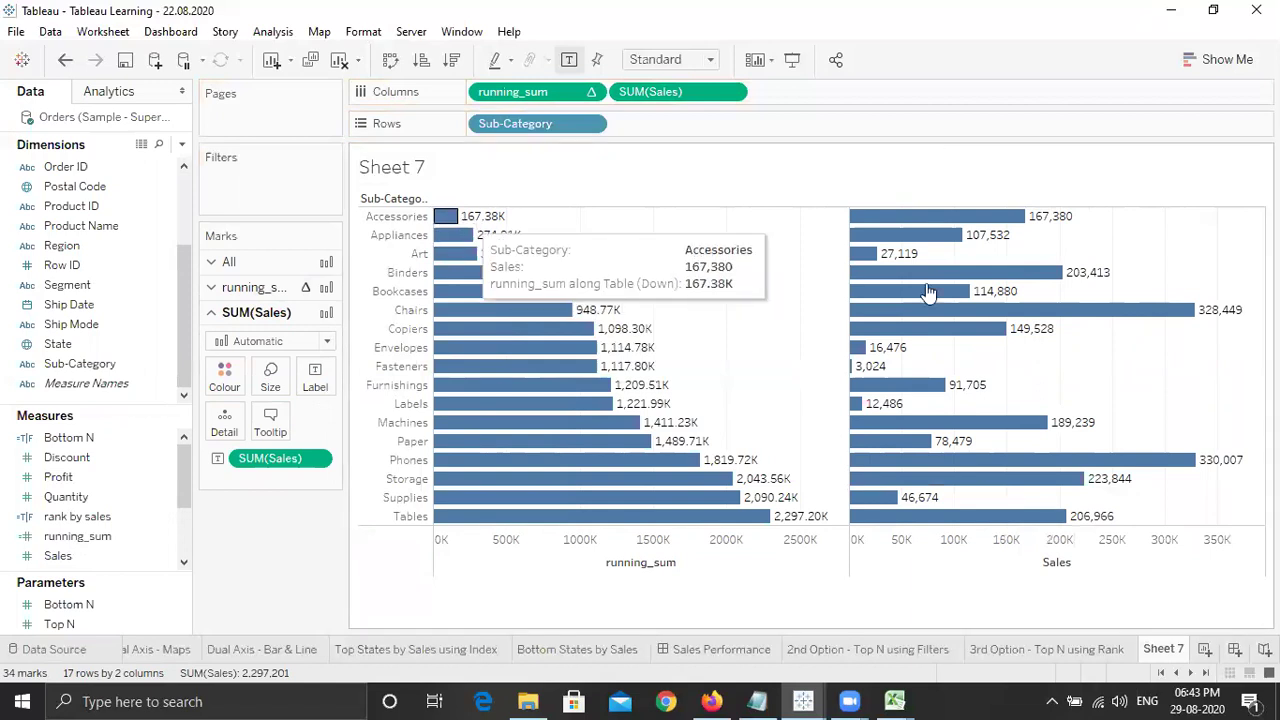
# Format the SUM(Sales) pane numbers as Number (Custom) with 2 decimals and Thousands (K) display units.
pyautogui.rightClick(995, 240)
pyautogui.press('Return')
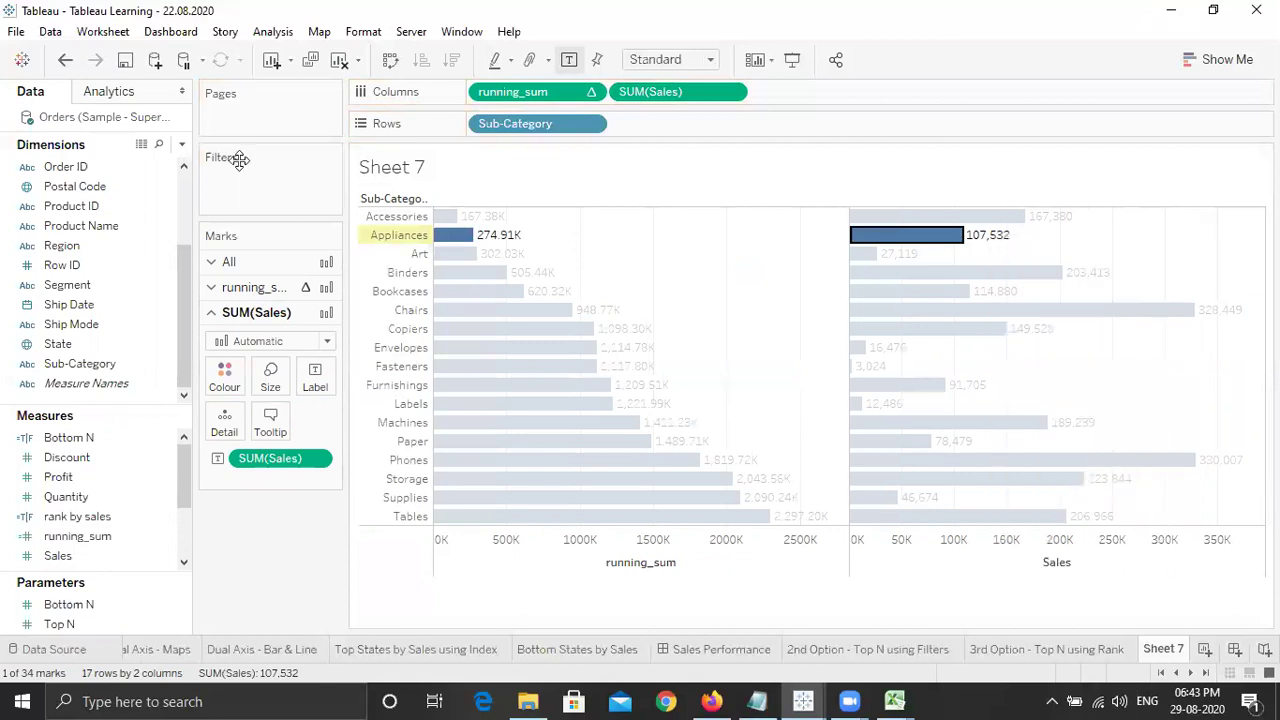
pyautogui.click(160, 123)
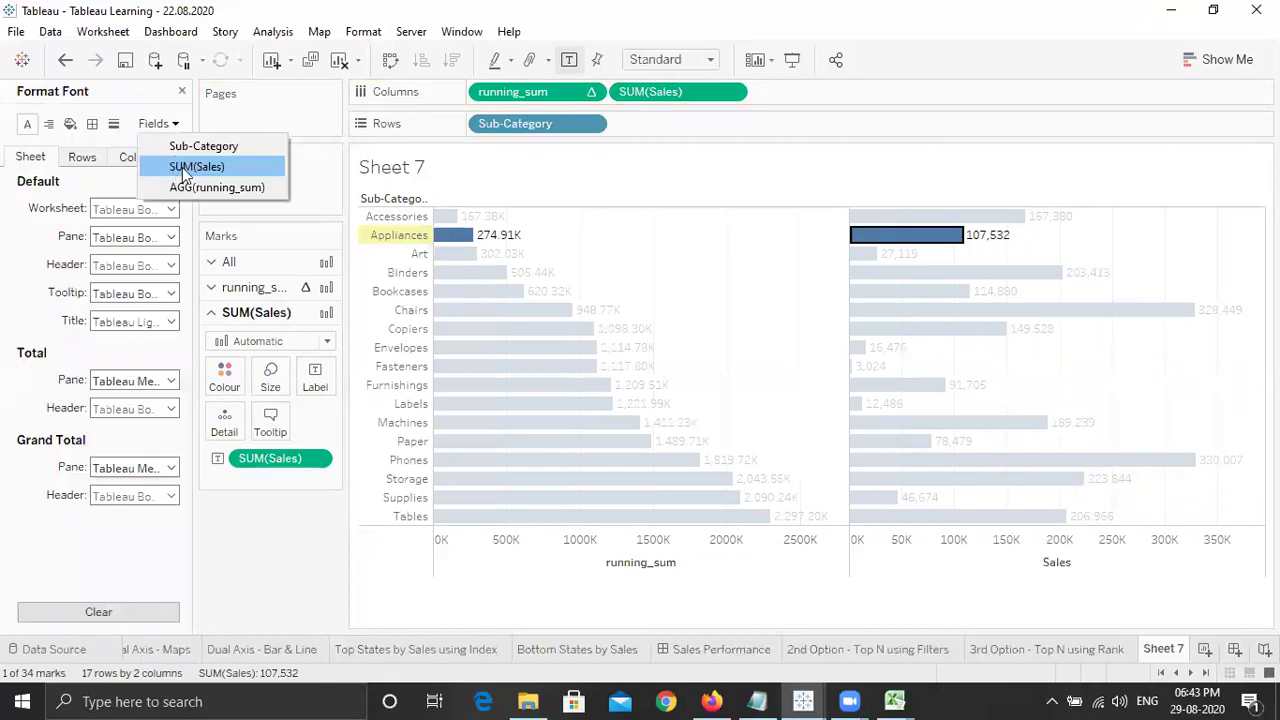
pyautogui.click(196, 167)
pyautogui.click(151, 264)
pyautogui.click(148, 320)
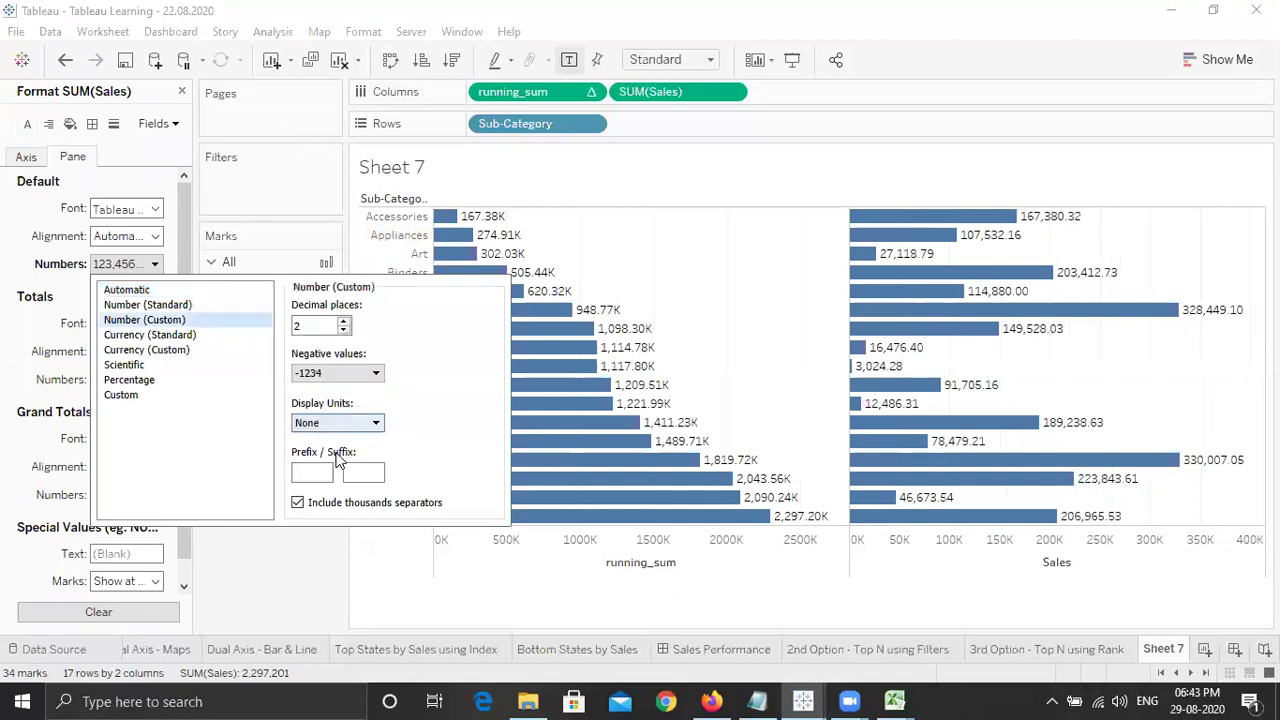
pyautogui.press('Down')
pyautogui.click(182, 92)
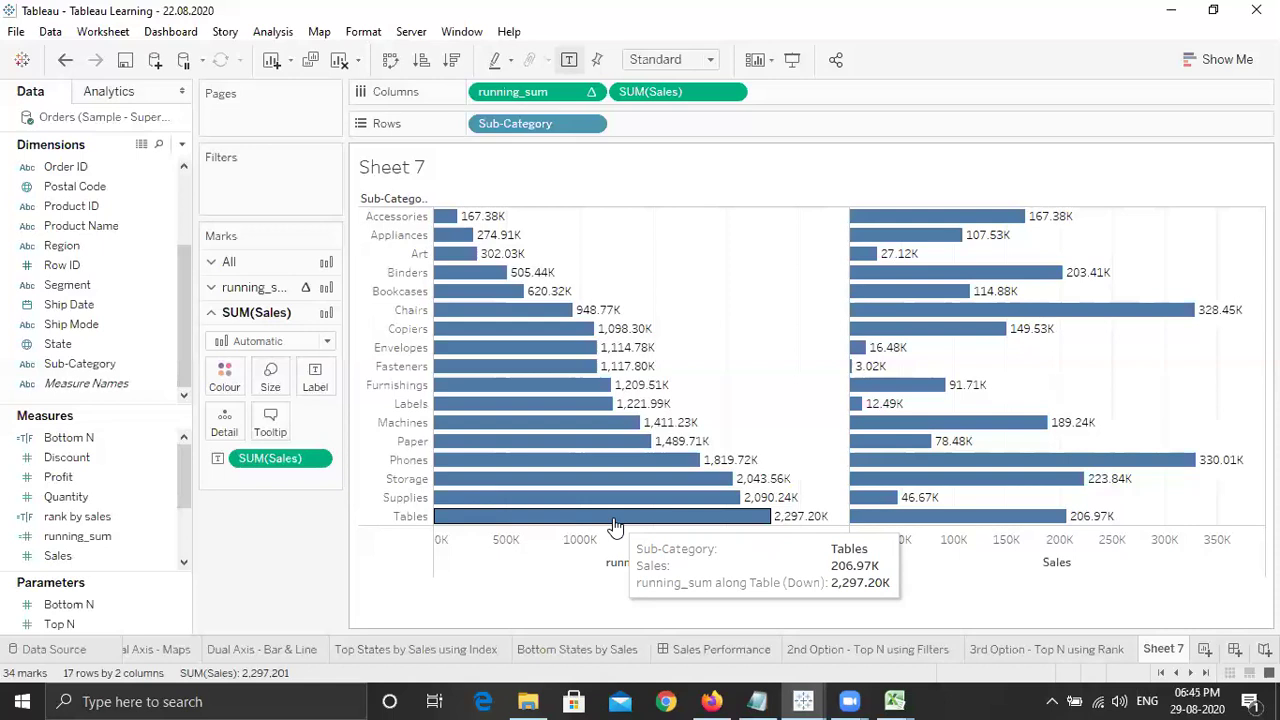
# Edit the running_sum calculation to RUNNING_COUNT(SUM([Sales])) and save it.
pyautogui.click(166, 540)
pyautogui.click(166, 540)
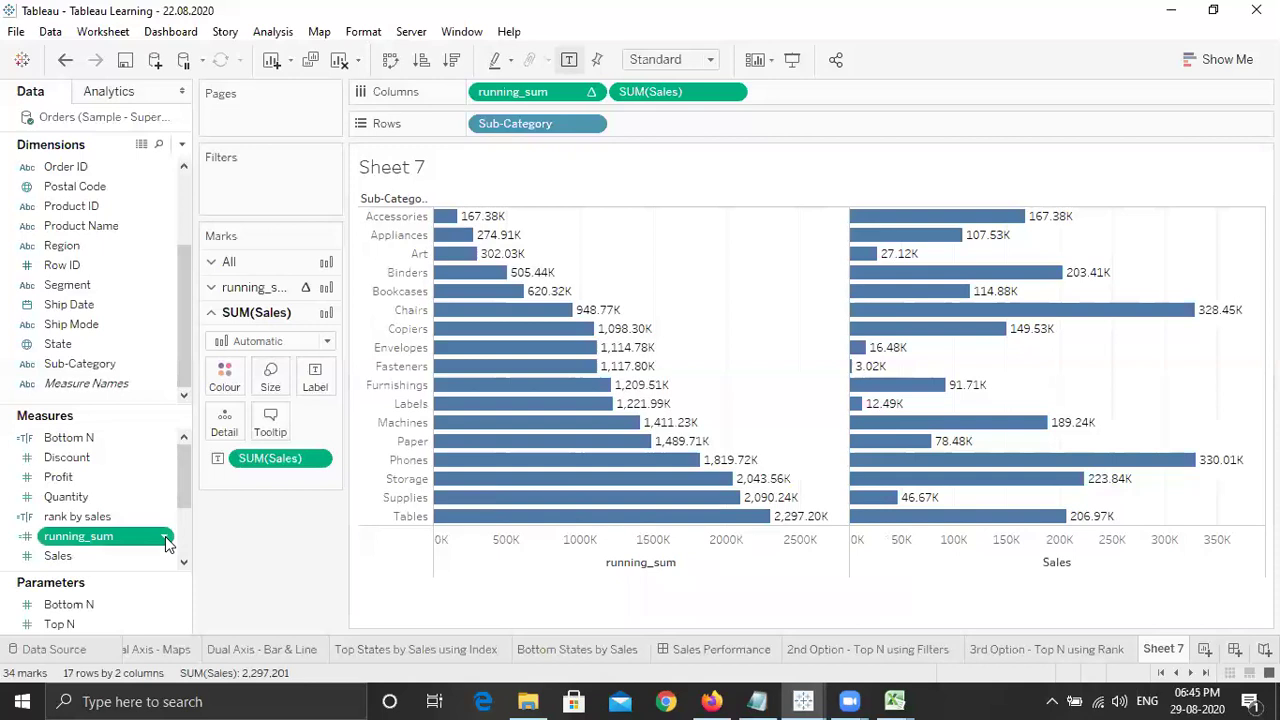
pyautogui.click(238, 405)
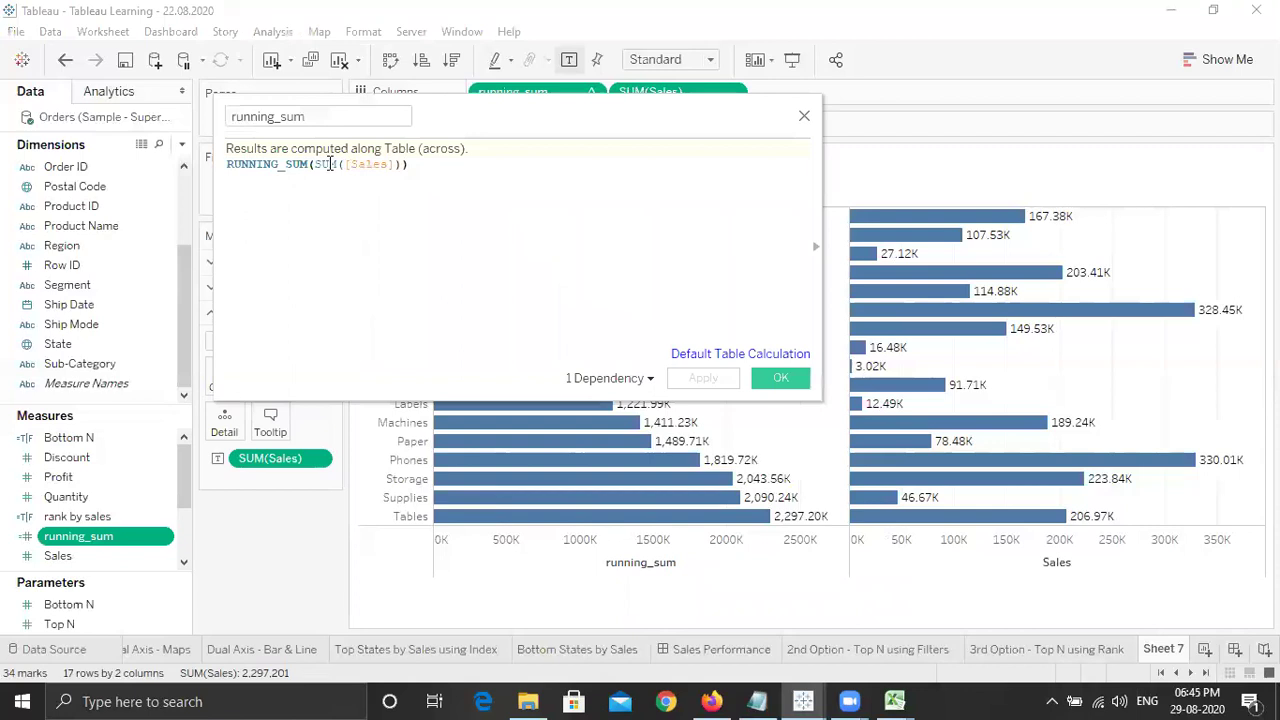
pyautogui.doubleClick(330, 163)
pyautogui.doubleClick(280, 163)
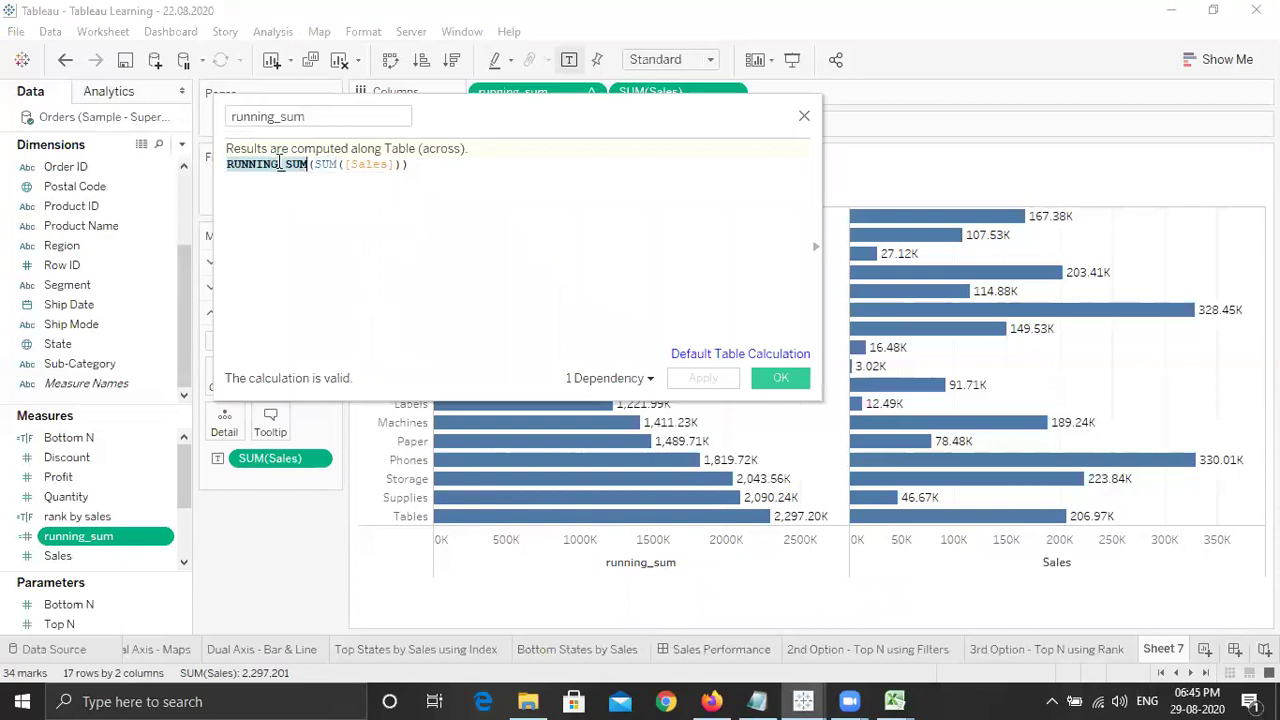
pyautogui.write('runn')
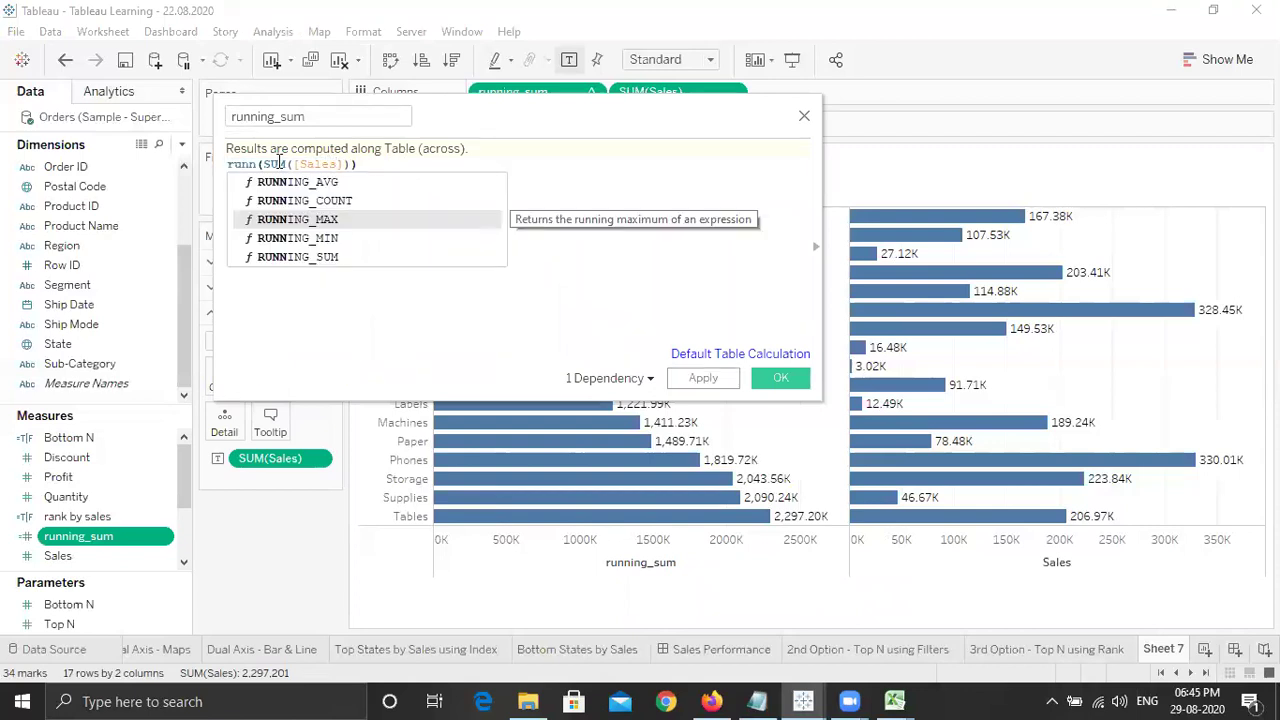
pyautogui.press('Up')
pyautogui.press('Return')
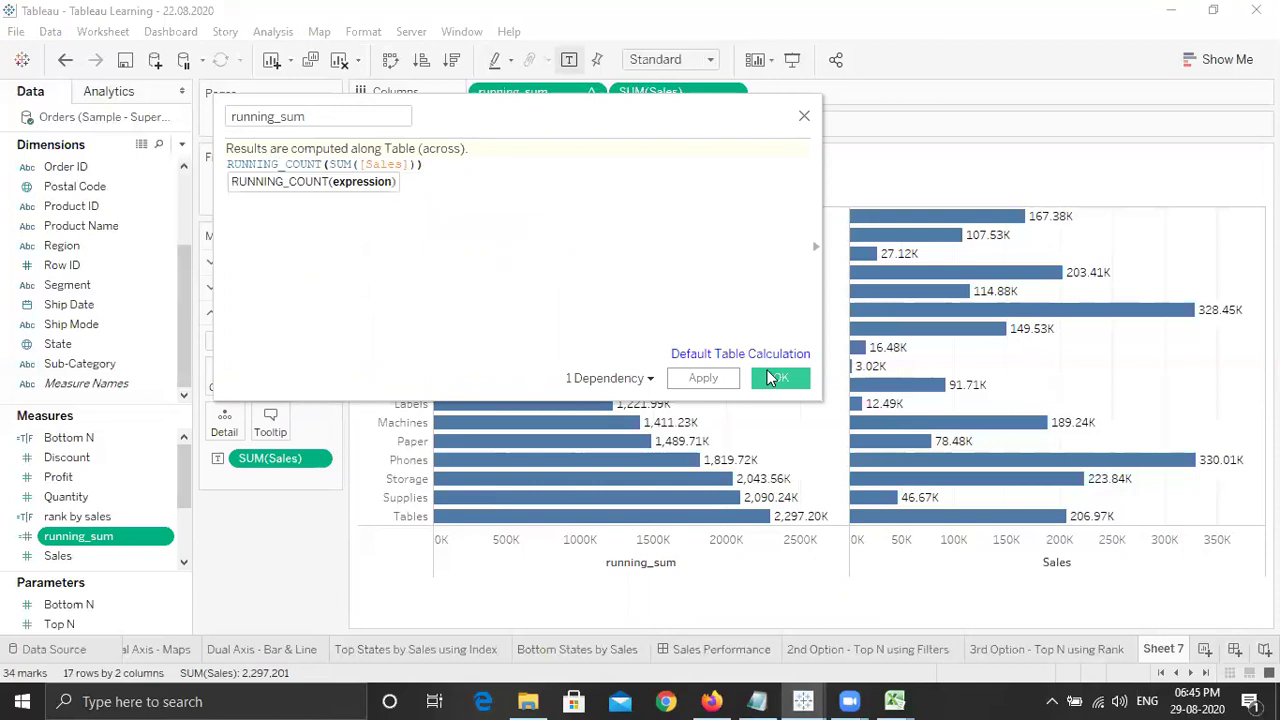
pyautogui.click(772, 377)
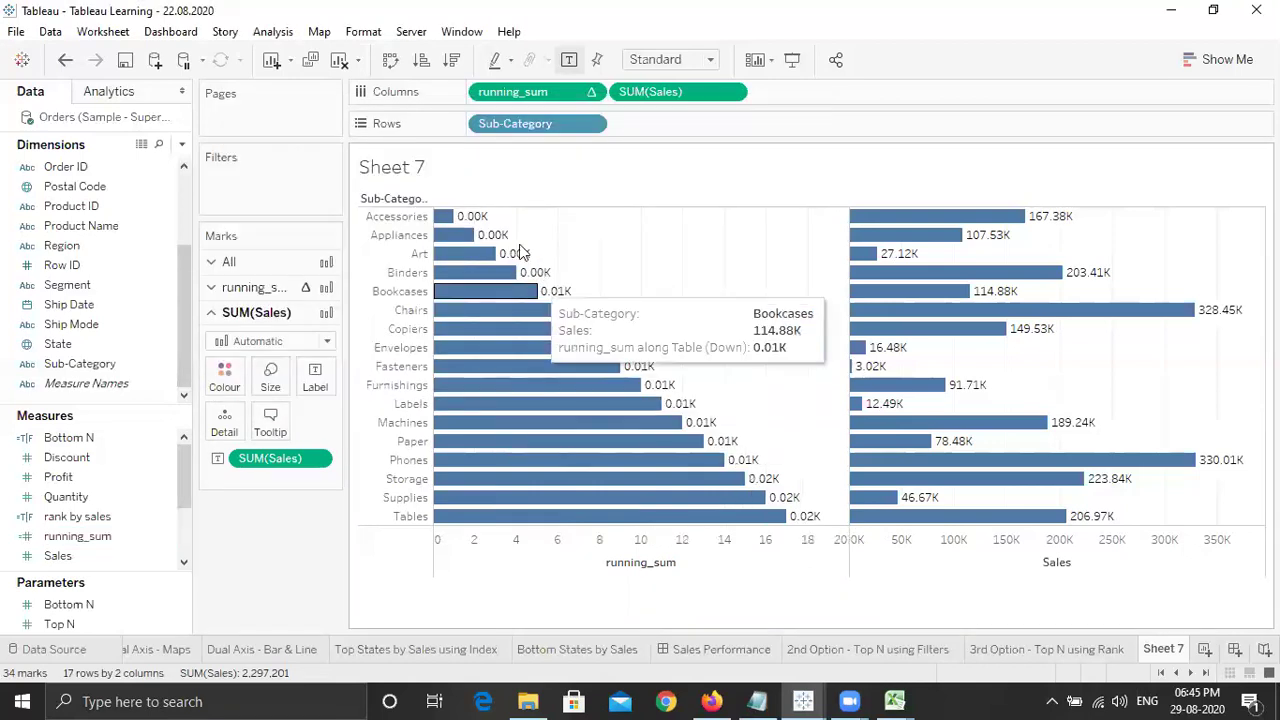
# Set the pane number format of running_sum to Automatic.
pyautogui.rightClick(535, 260)
pyautogui.click(526, 236)
pyautogui.rightClick(497, 233)
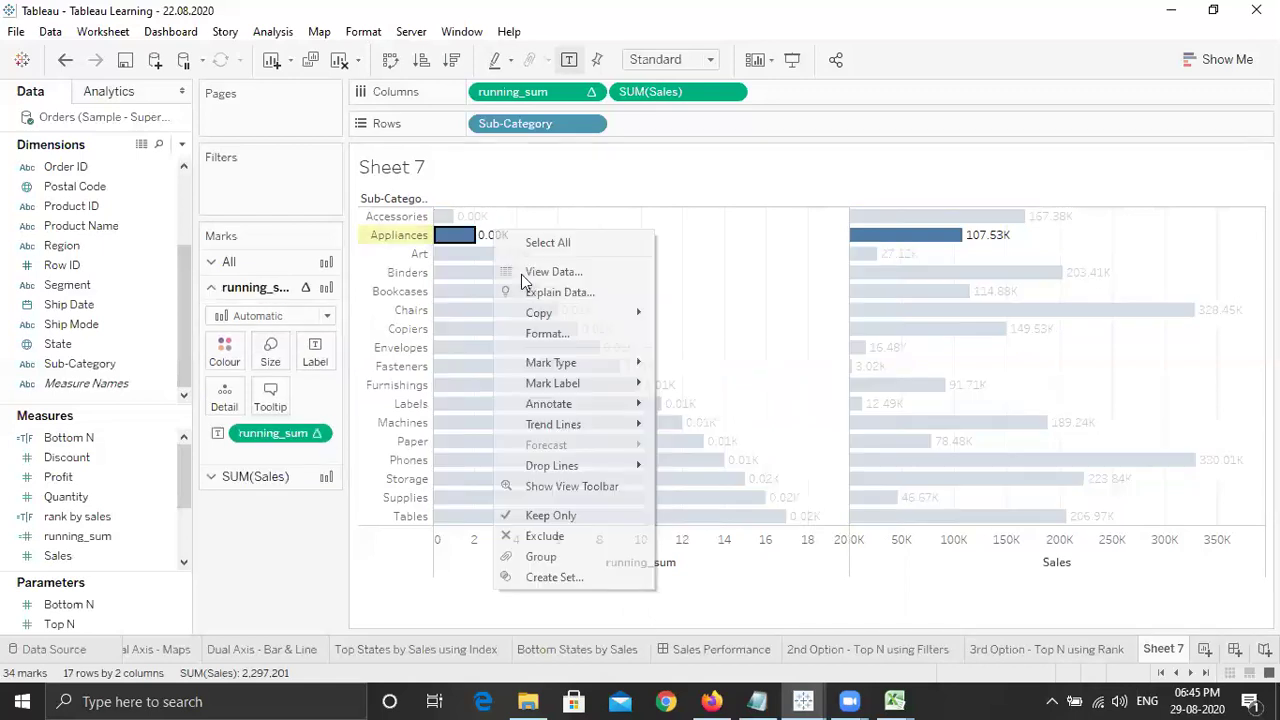
pyautogui.click(540, 334)
pyautogui.click(169, 124)
pyautogui.click(170, 187)
pyautogui.click(154, 264)
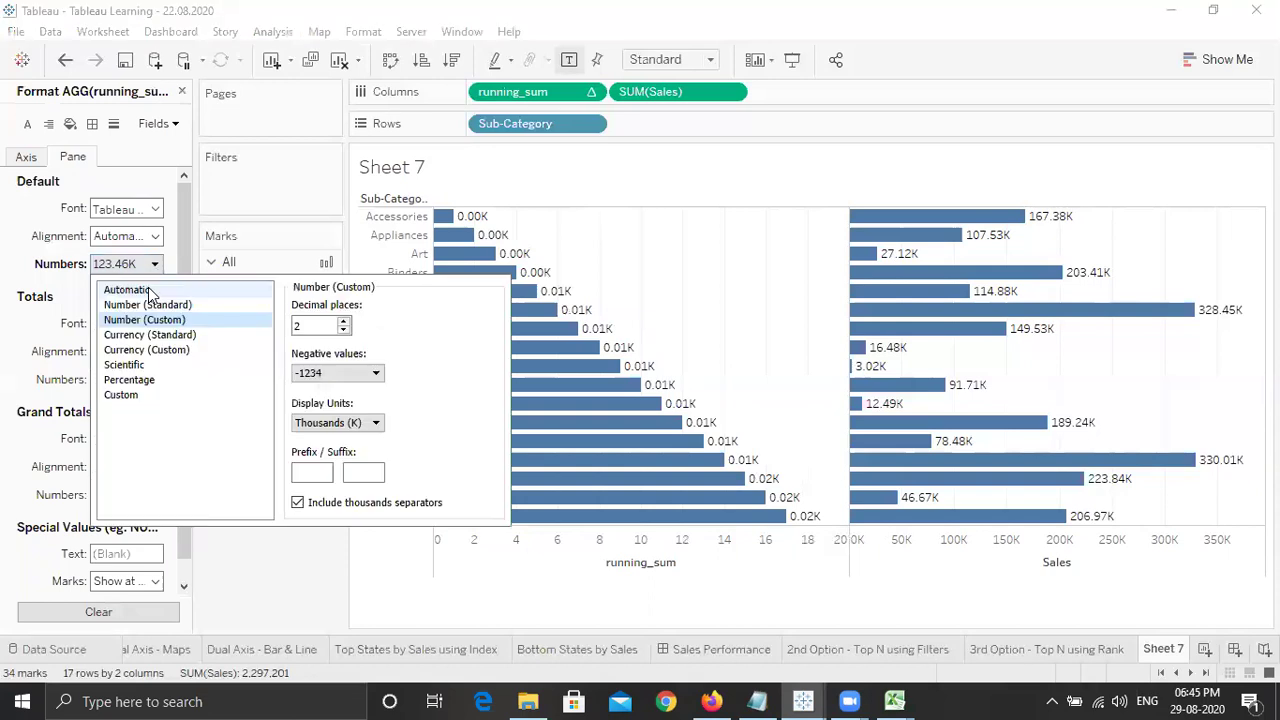
pyautogui.click(128, 290)
pyautogui.click(365, 590)
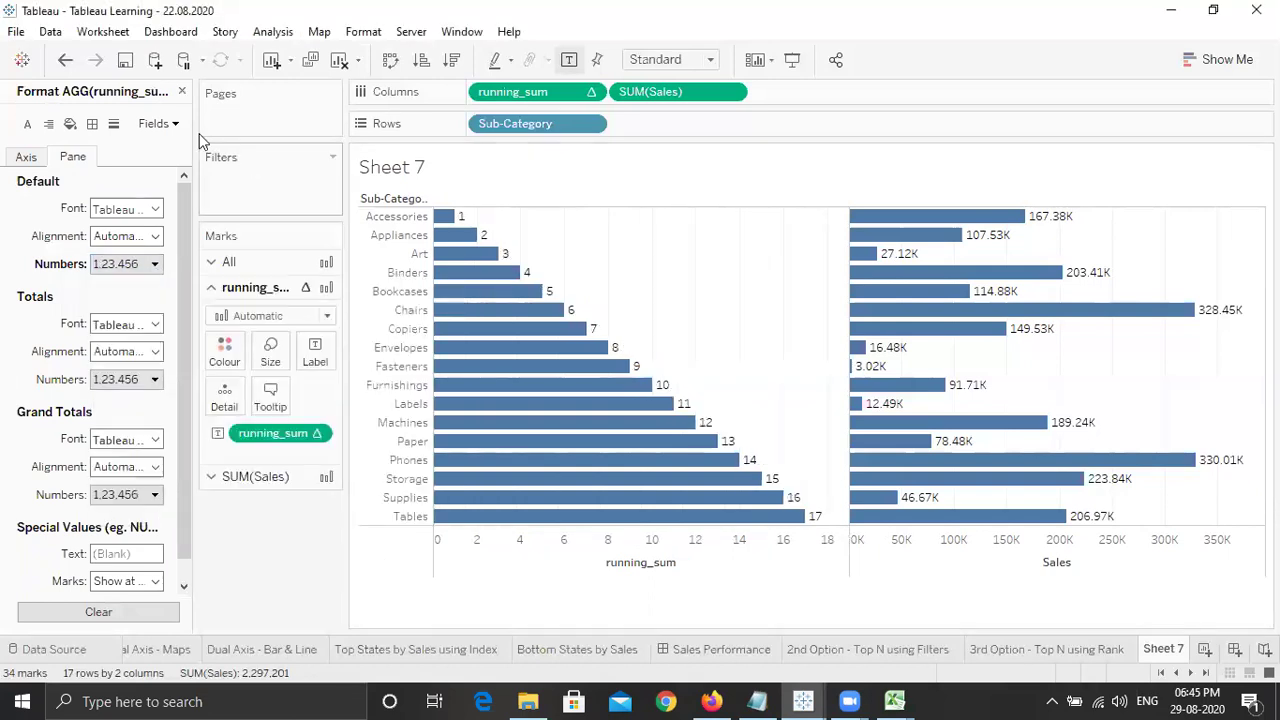
pyautogui.click(181, 91)
# Switch to the Notepad notes, review the topics on if-else conditions, word cloud and bubble charts, and return to Tableau.
pyautogui.moveTo(449, 222)
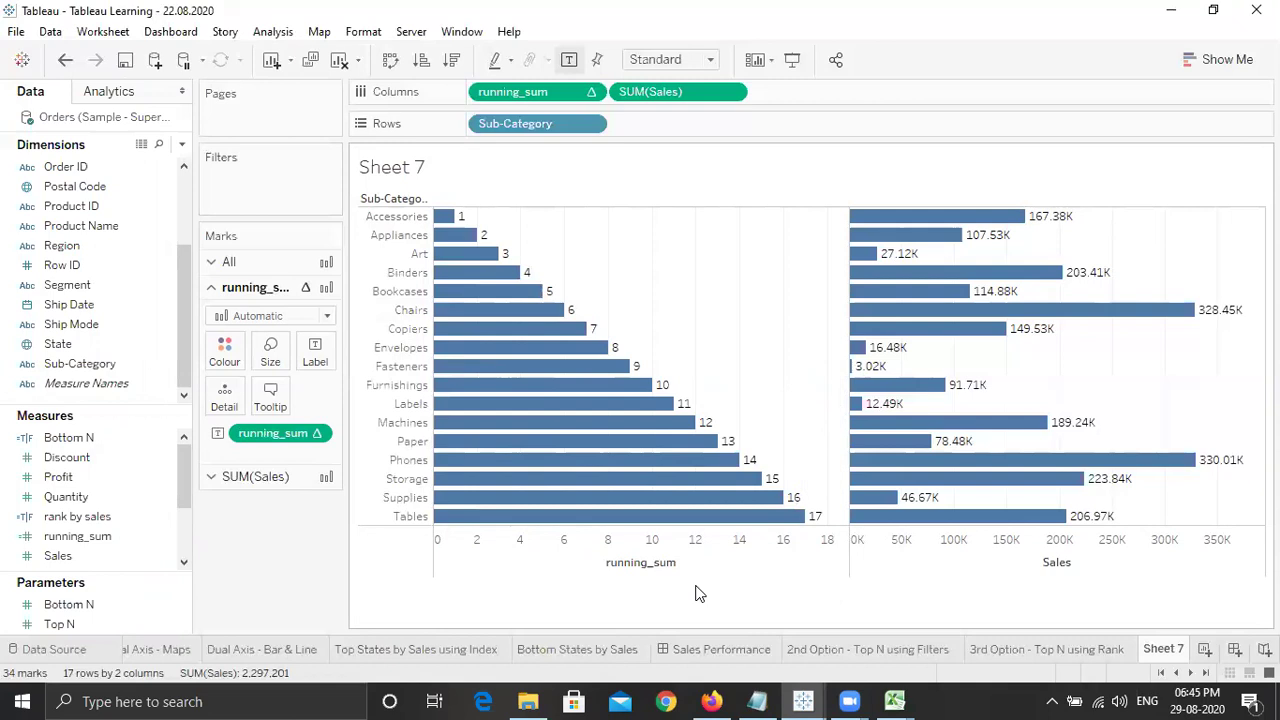
pyautogui.click(757, 701)
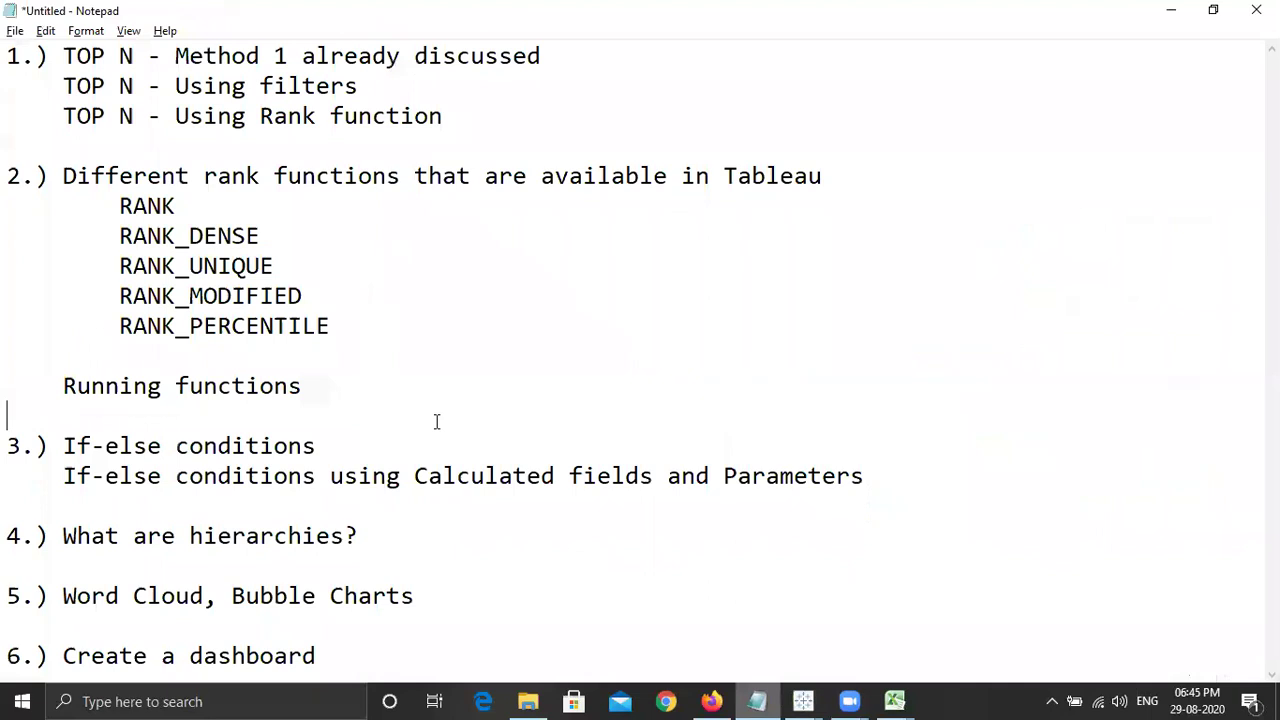
pyautogui.doubleClick(185, 452)
pyautogui.click(272, 475)
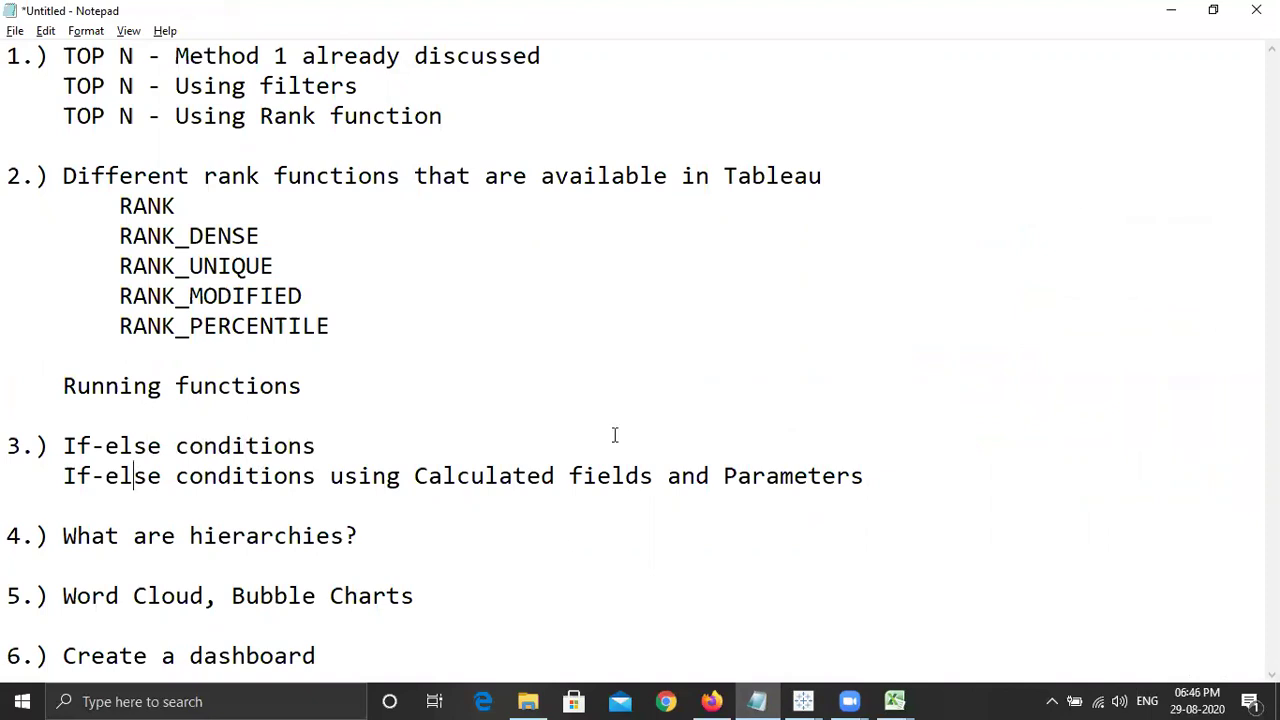
pyautogui.click(1171, 17)
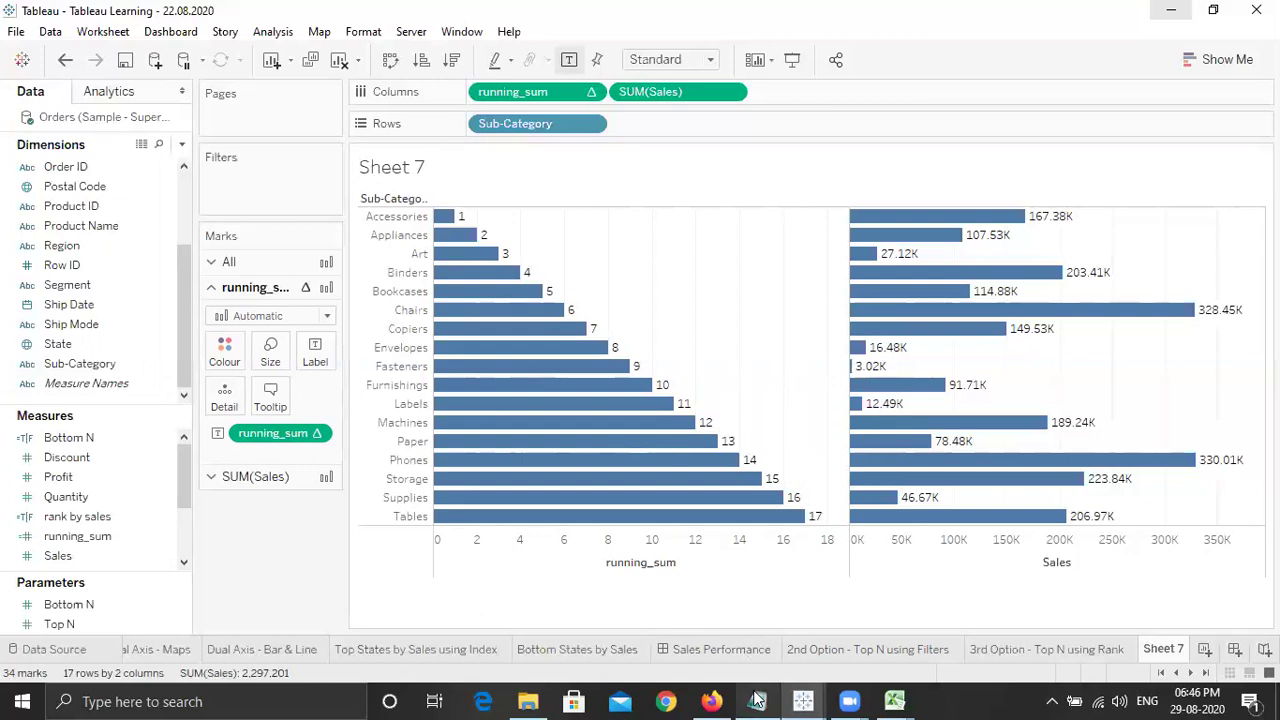
pyautogui.moveTo(757, 700)
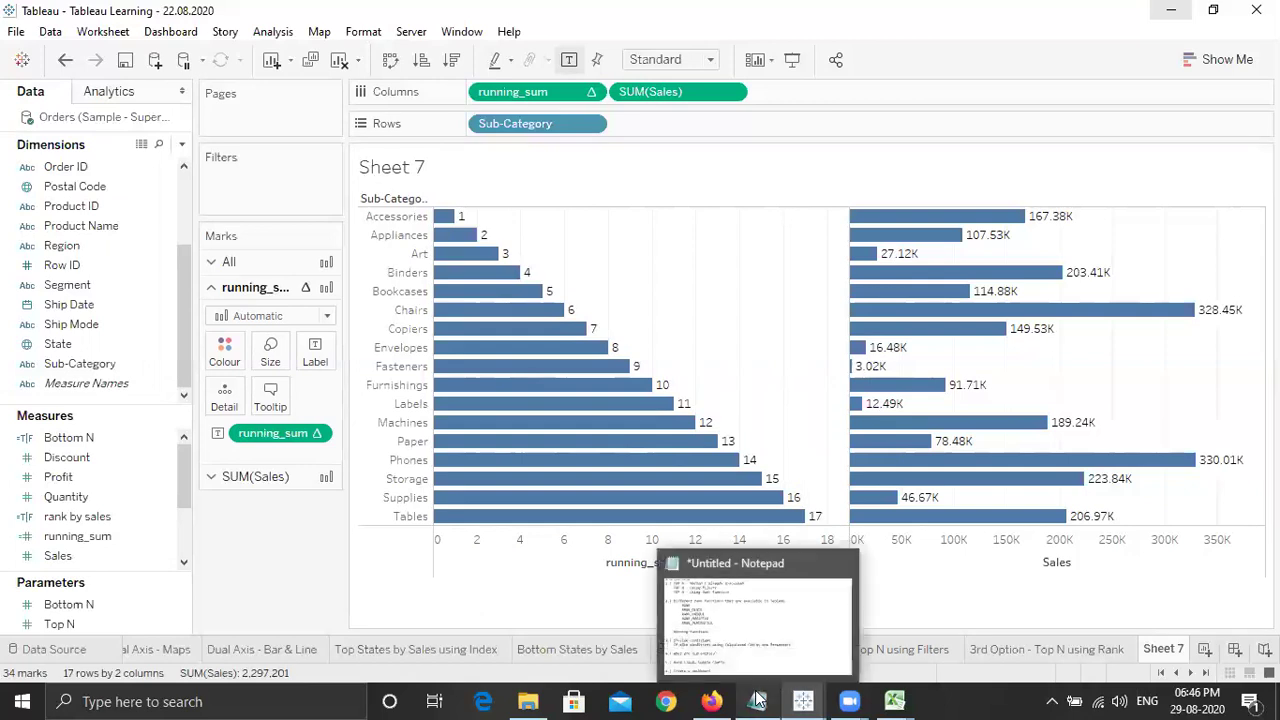
pyautogui.click(757, 700)
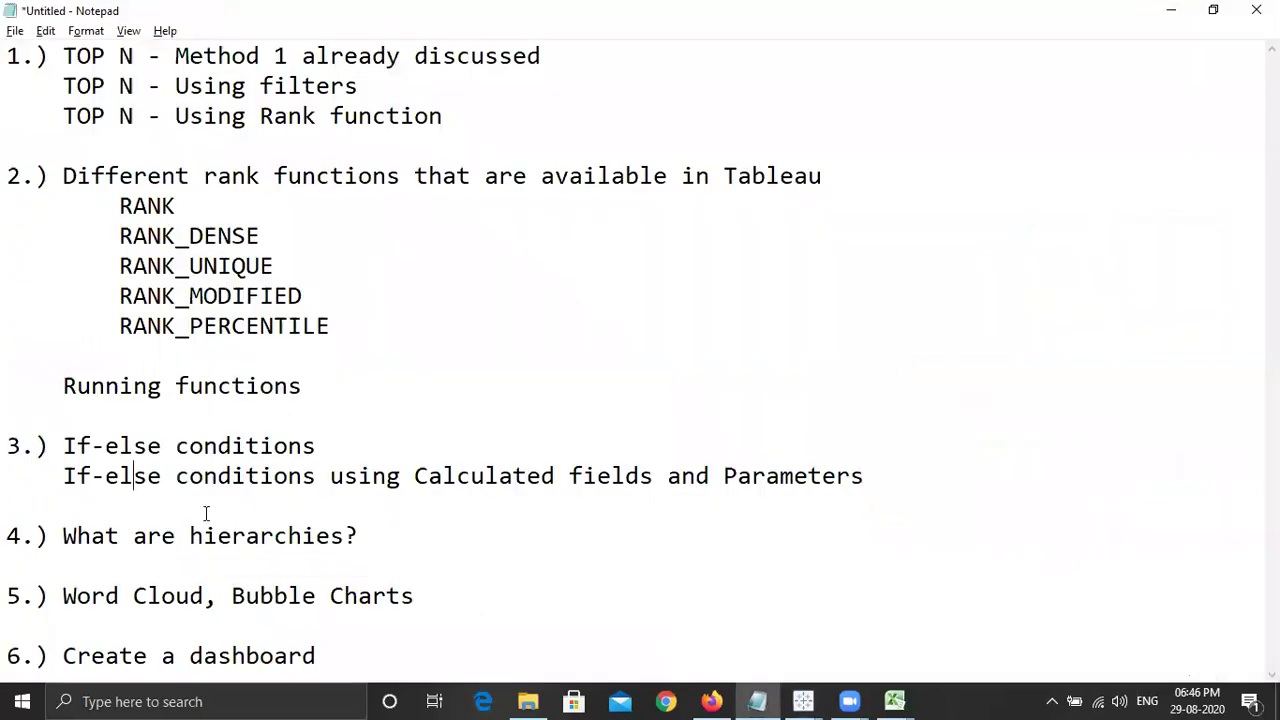
pyautogui.click(68, 597)
pyautogui.click(245, 597)
pyautogui.click(438, 601)
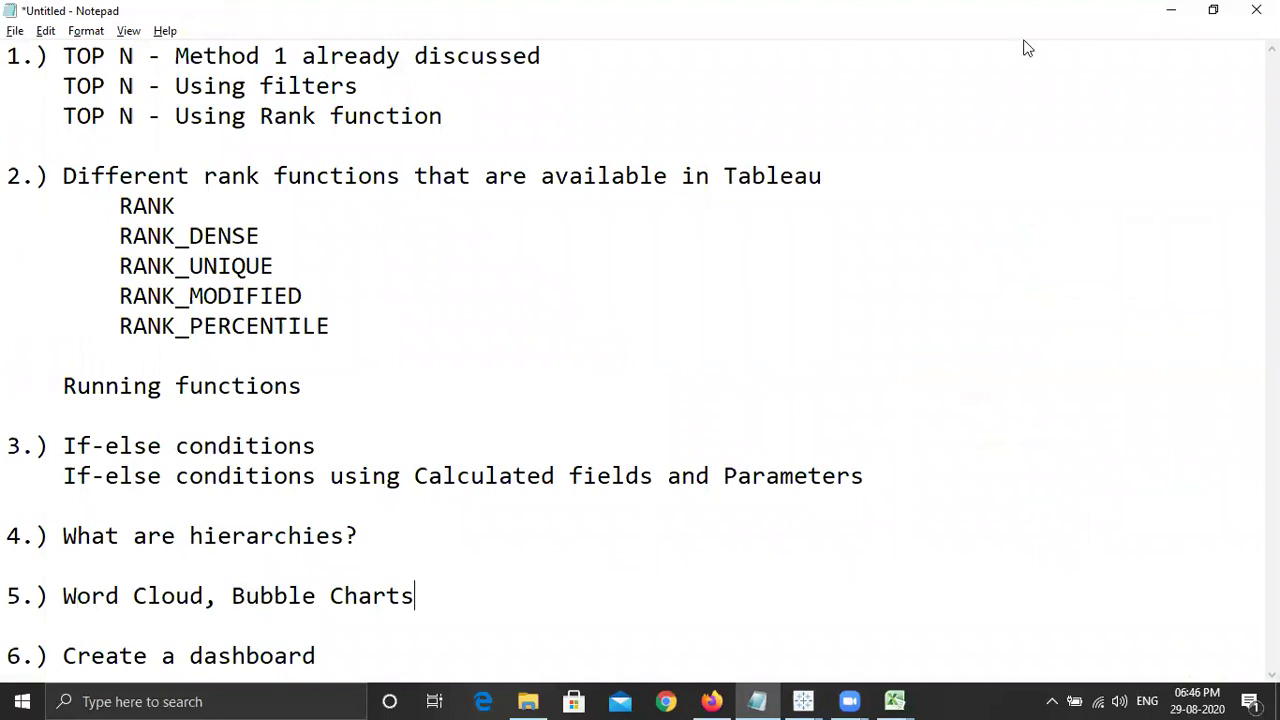
pyautogui.click(1174, 15)
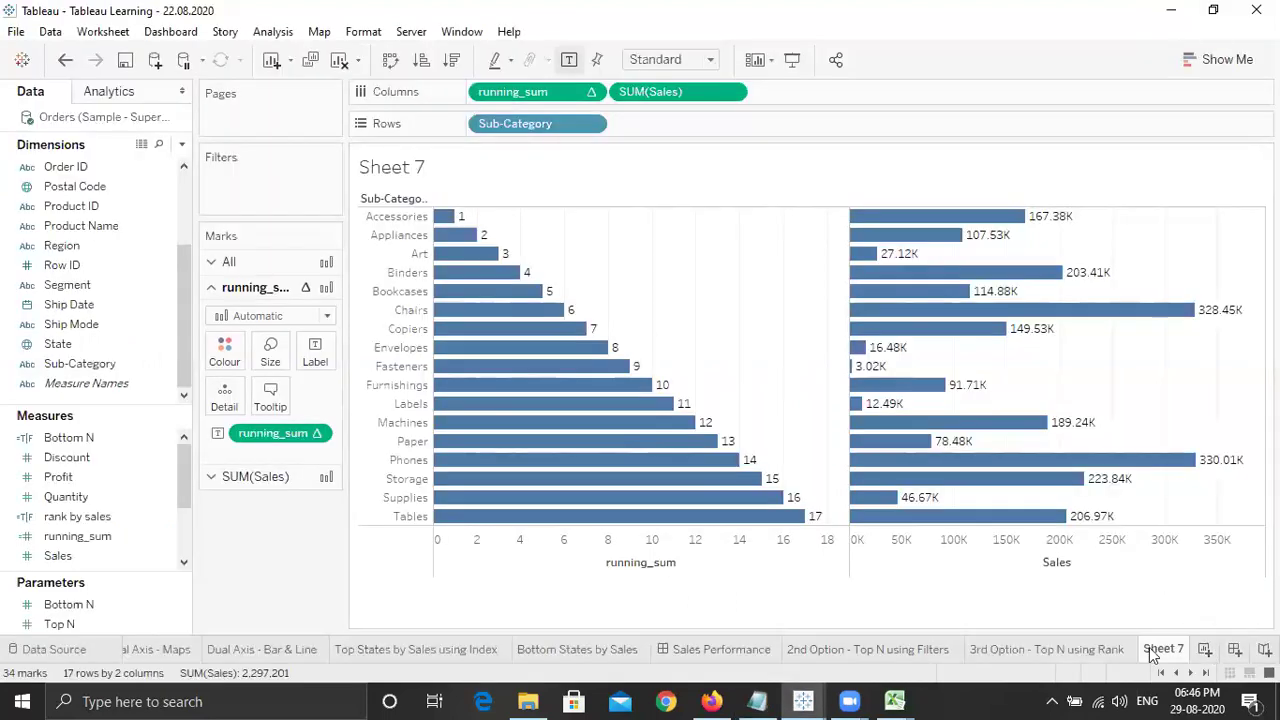
# Rename the Sheet 7 worksheet as Running Functions.
pyautogui.doubleClick(1149, 647)
pyautogui.write('Running ')
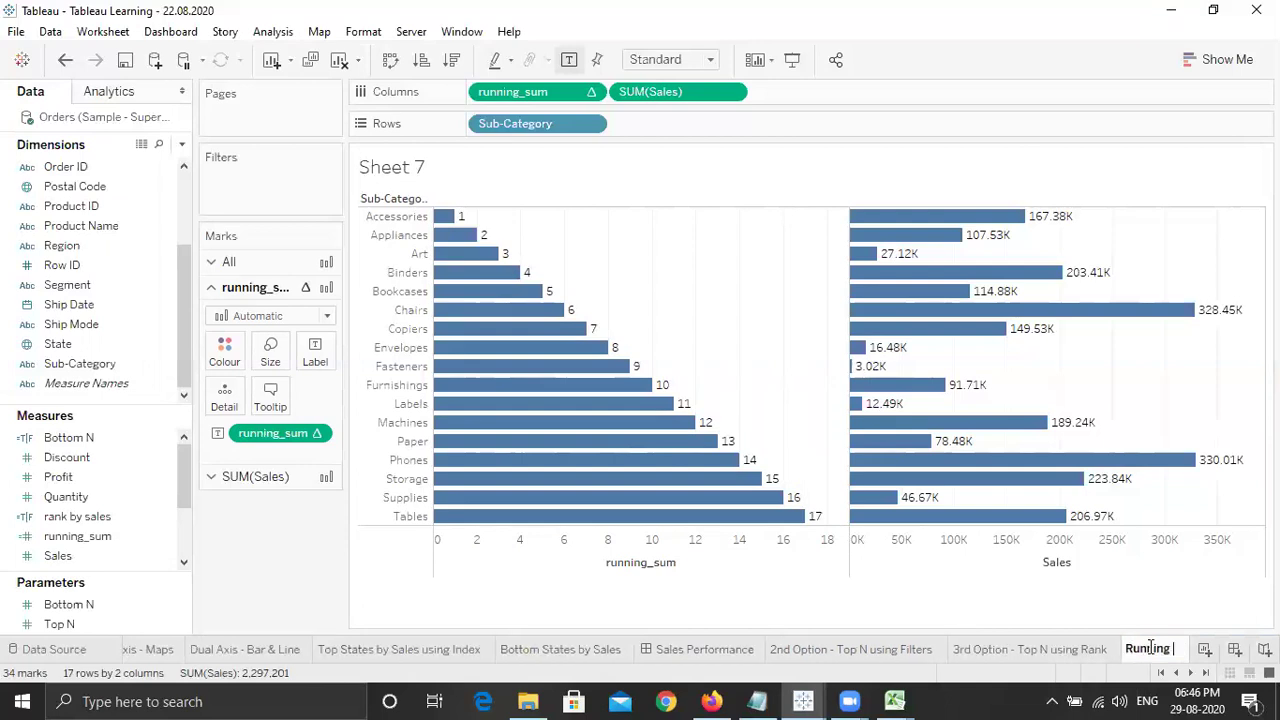
pyautogui.write('Functions')
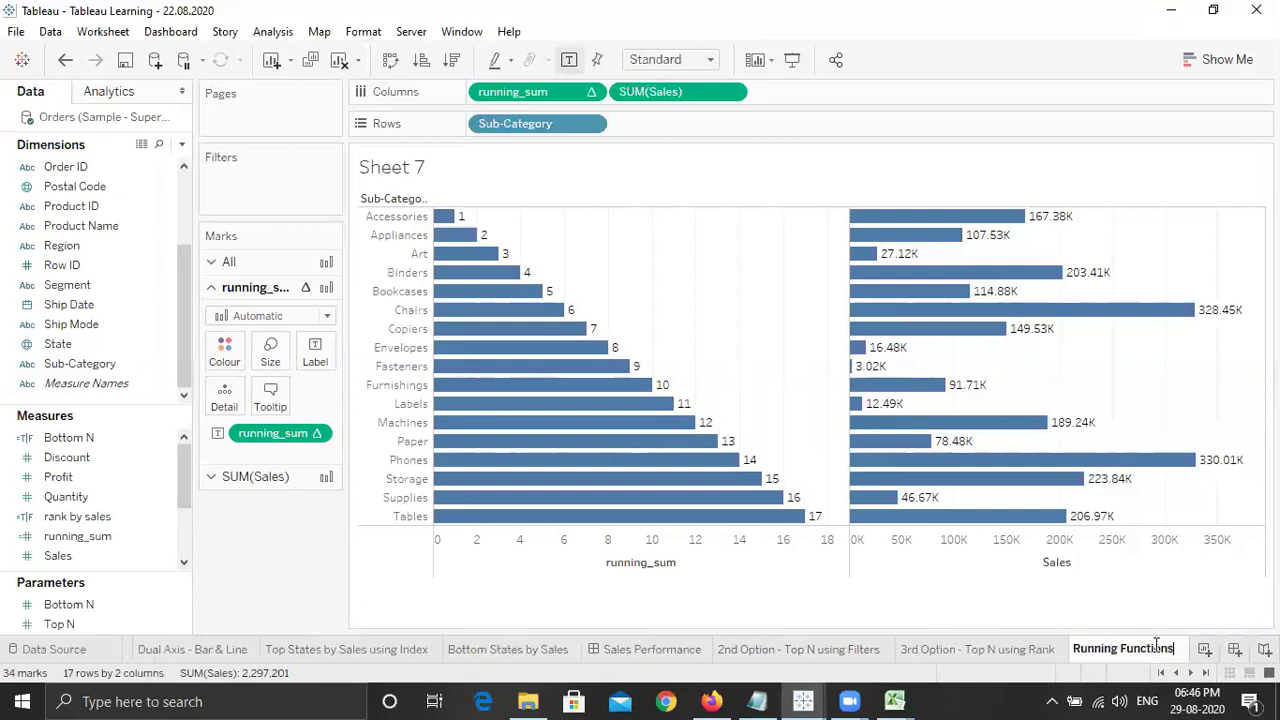
pyautogui.press('Return')
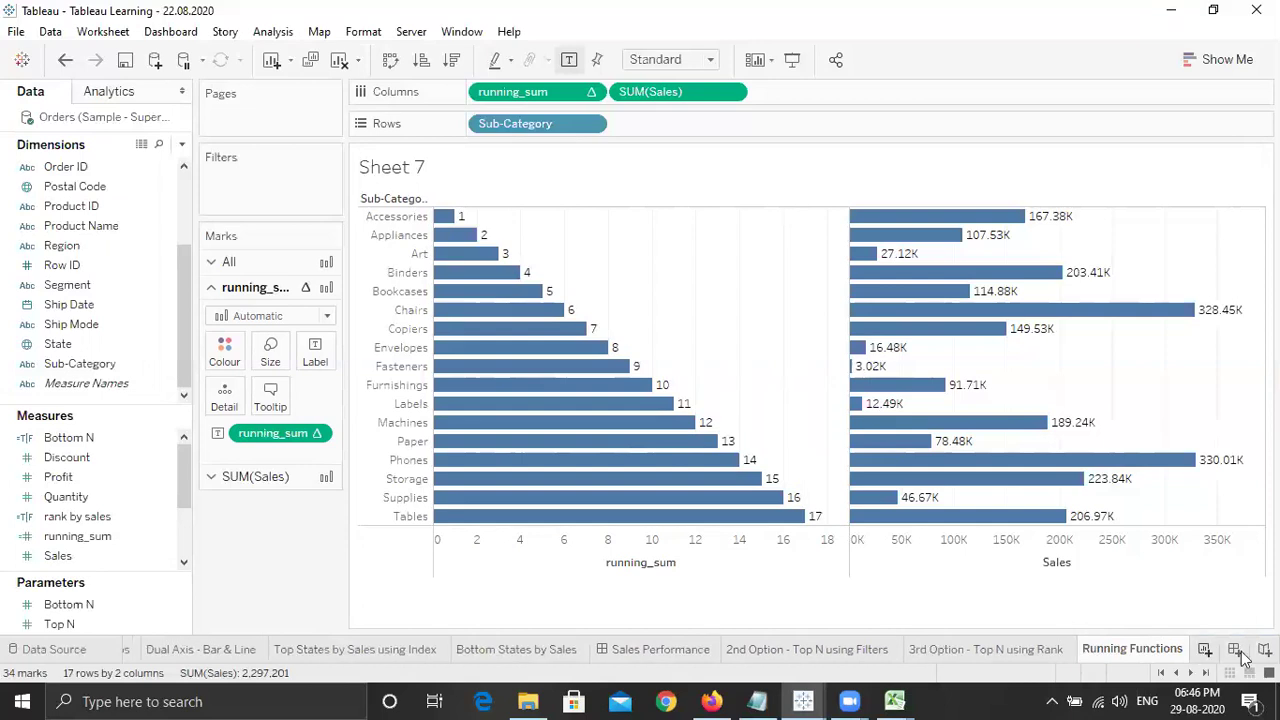
# Add a new worksheet and place the Sub-Category dimension on Text.
pyautogui.click(1204, 649)
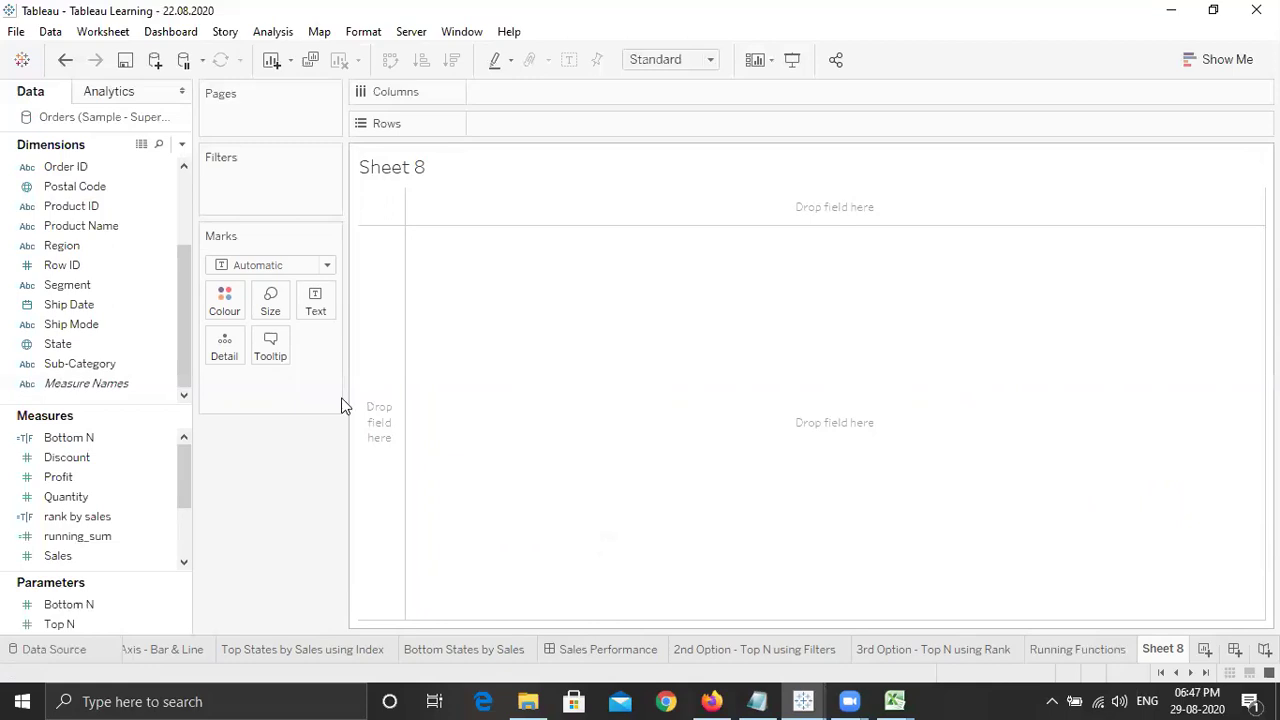
pyautogui.moveTo(182, 309); pyautogui.dragTo(182, 227)
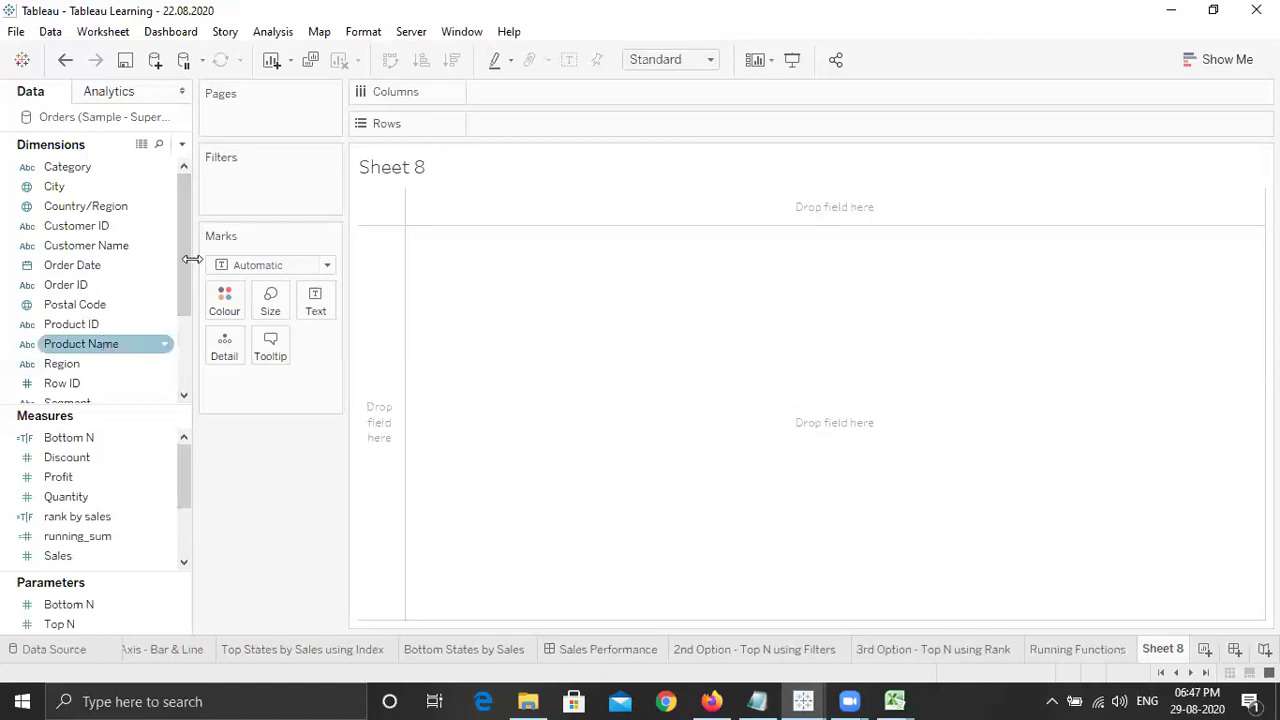
pyautogui.moveTo(190, 281); pyautogui.dragTo(187, 281)
pyautogui.scroll(-1, 131, 300)
pyautogui.scroll(-2, 131, 360)
pyautogui.moveTo(131, 363); pyautogui.dragTo(321, 302)
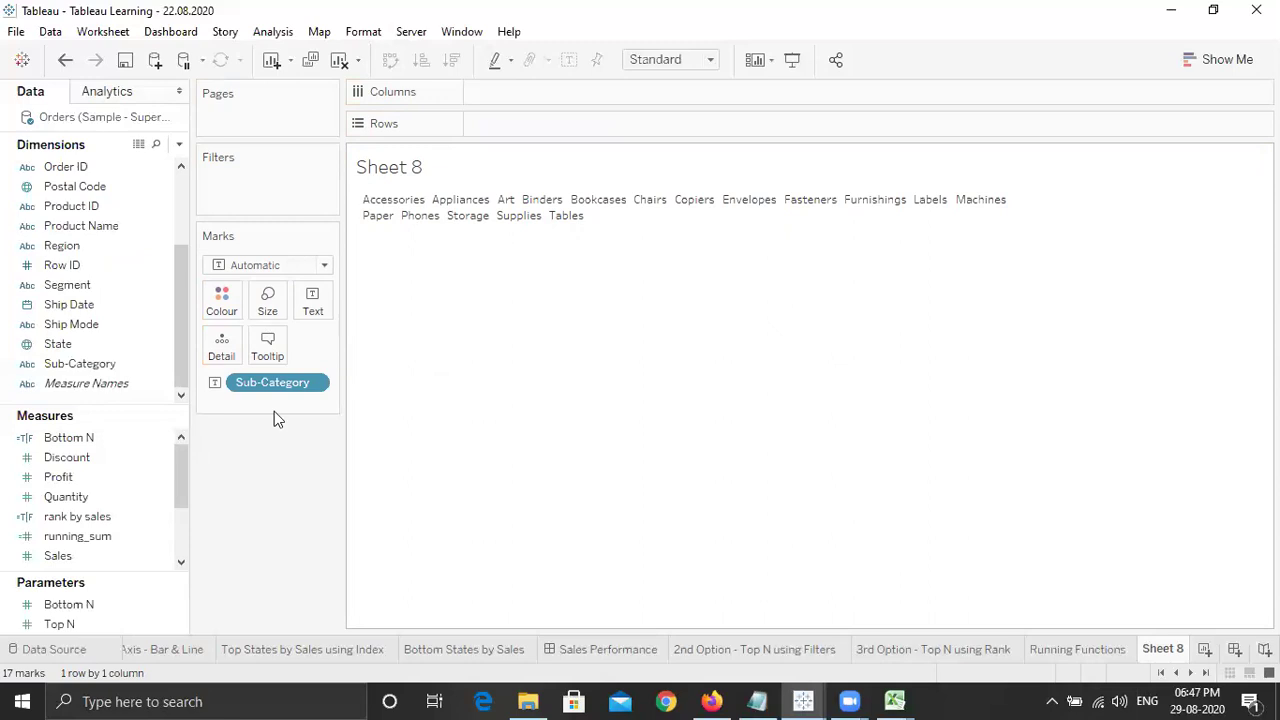
# Examine the chart types offered by Show Me for the Sub-Category text view, and close it.
pyautogui.moveTo(180, 480)
pyautogui.mouseDown()
pyautogui.moveTo(187, 540)
pyautogui.moveTo(188, 490)
pyautogui.mouseUp()
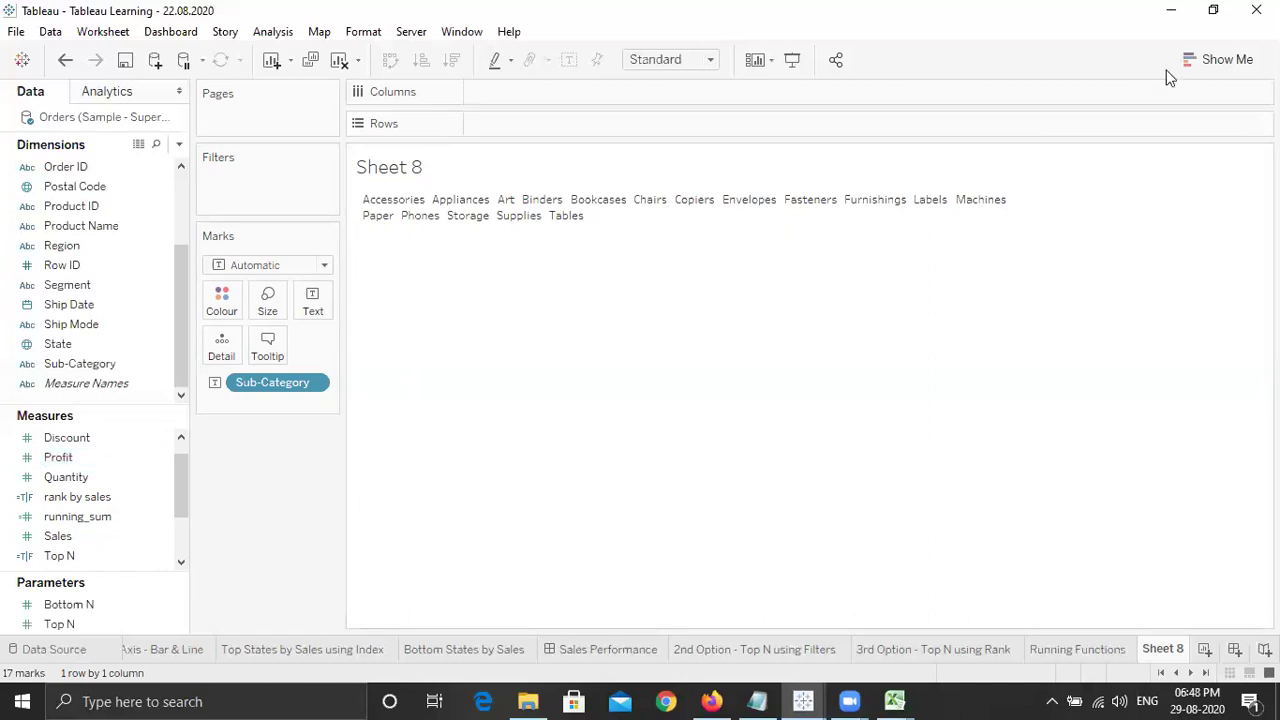
pyautogui.click(1215, 60)
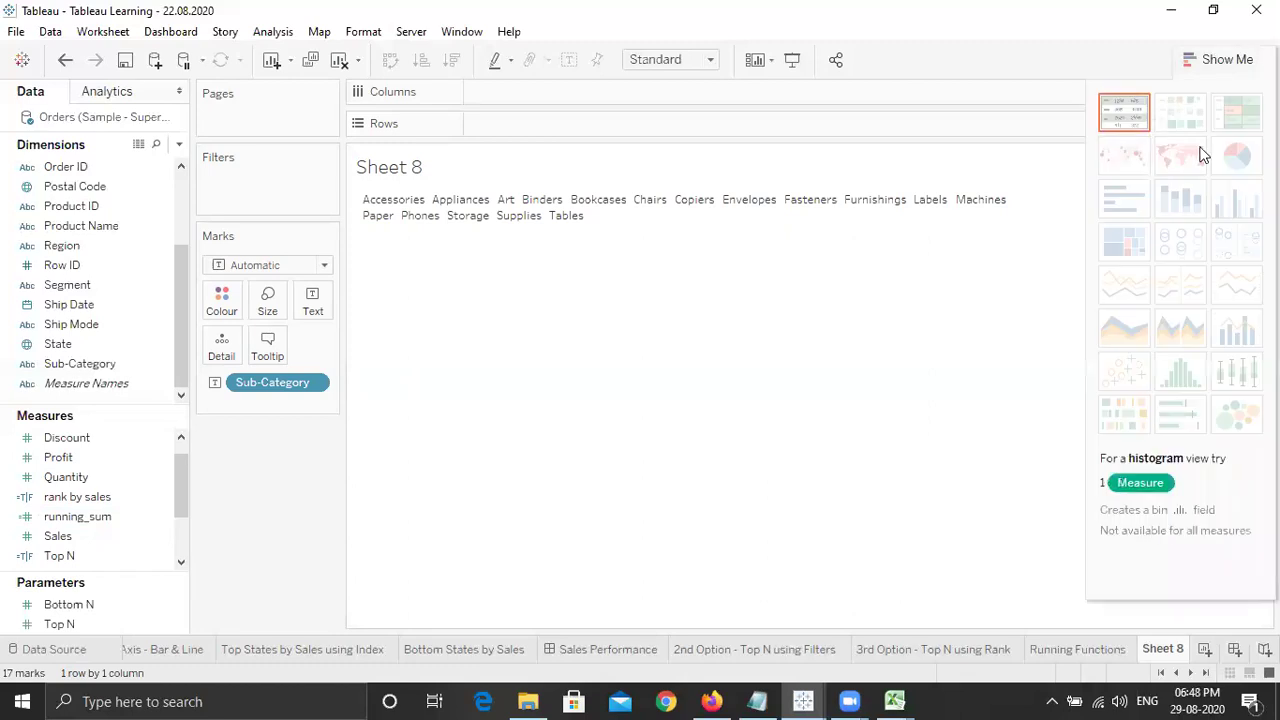
pyautogui.click(1222, 62)
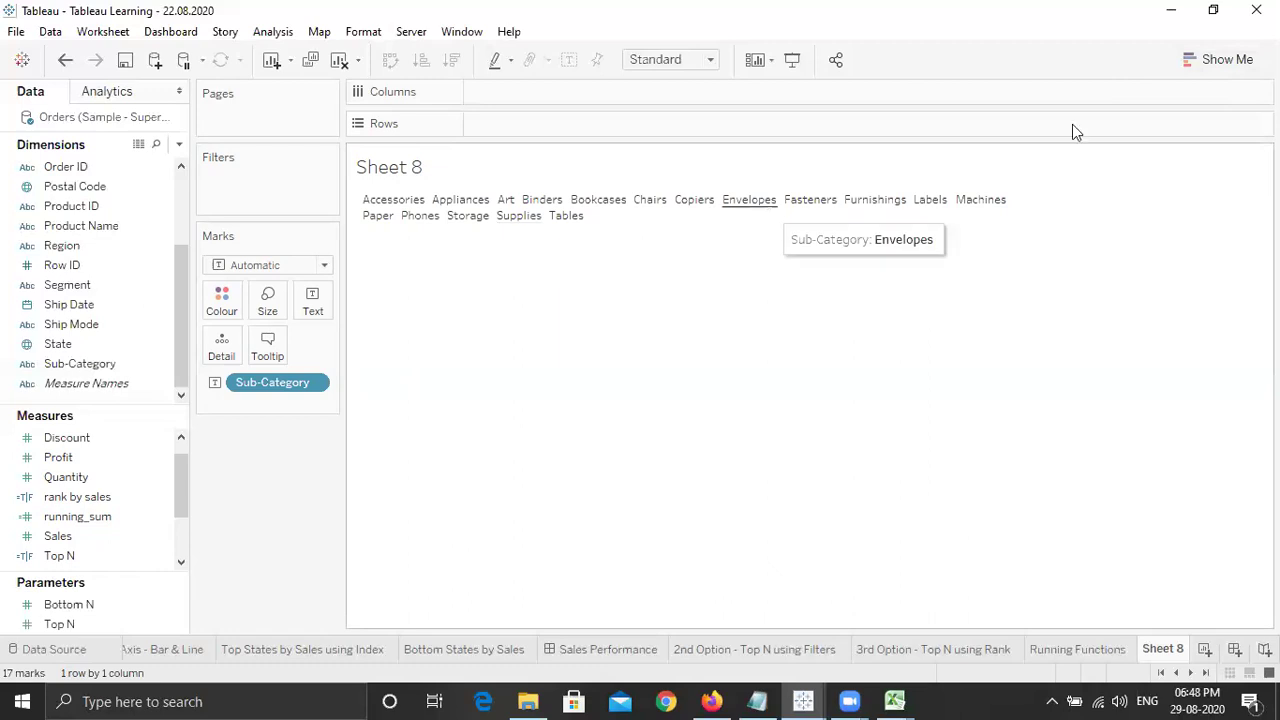
pyautogui.hotkey('ctrl', '1')
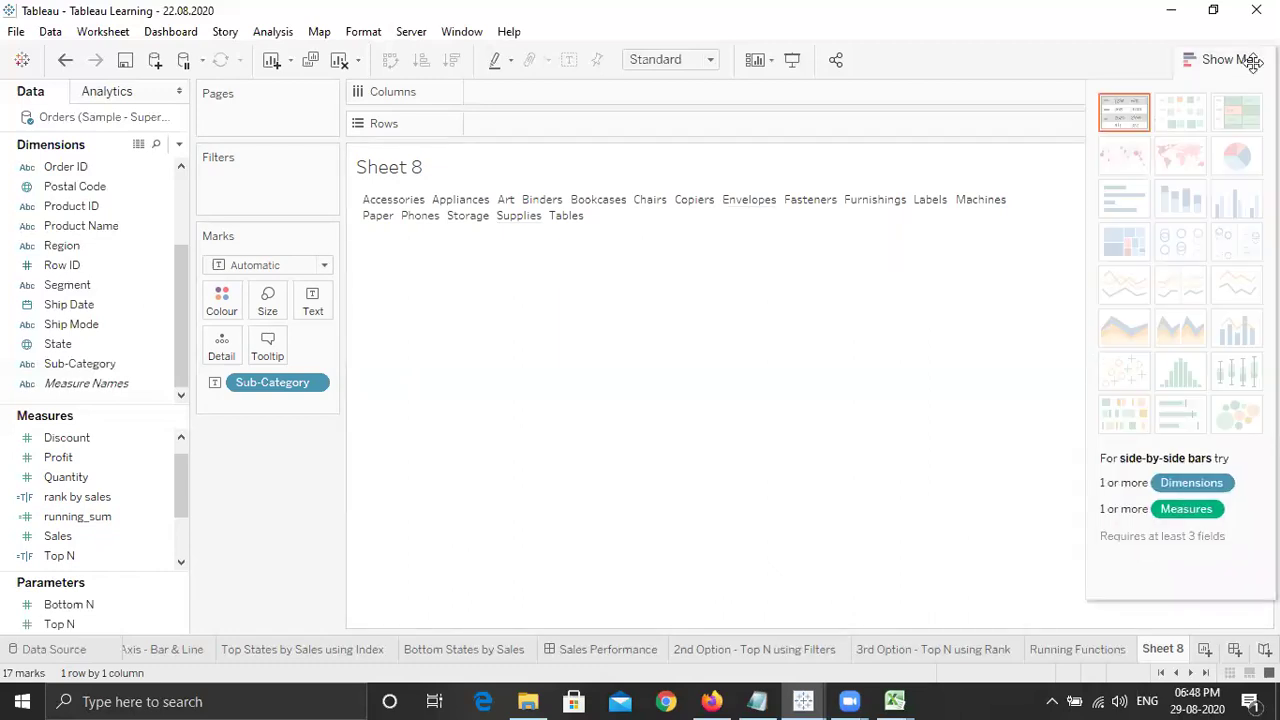
pyautogui.click(1222, 62)
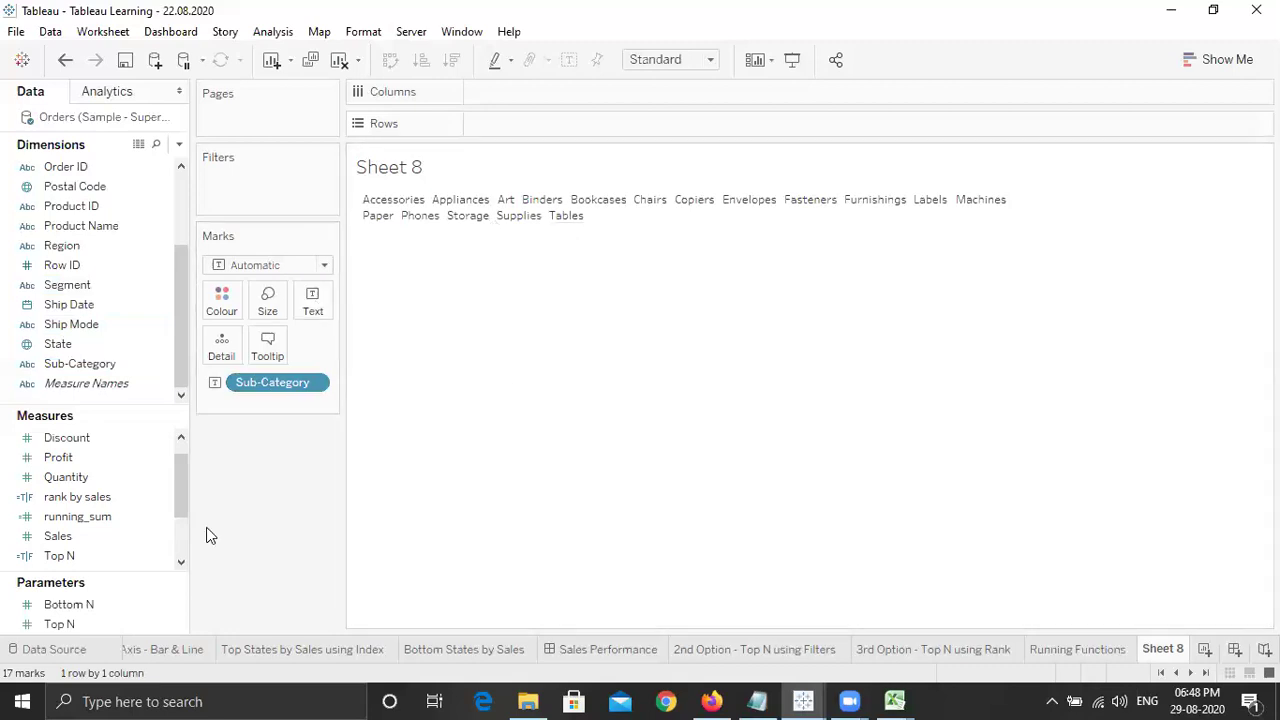
# Size the Sub-Category marks by the Profit measure.
pyautogui.scroll(1, 184, 486)
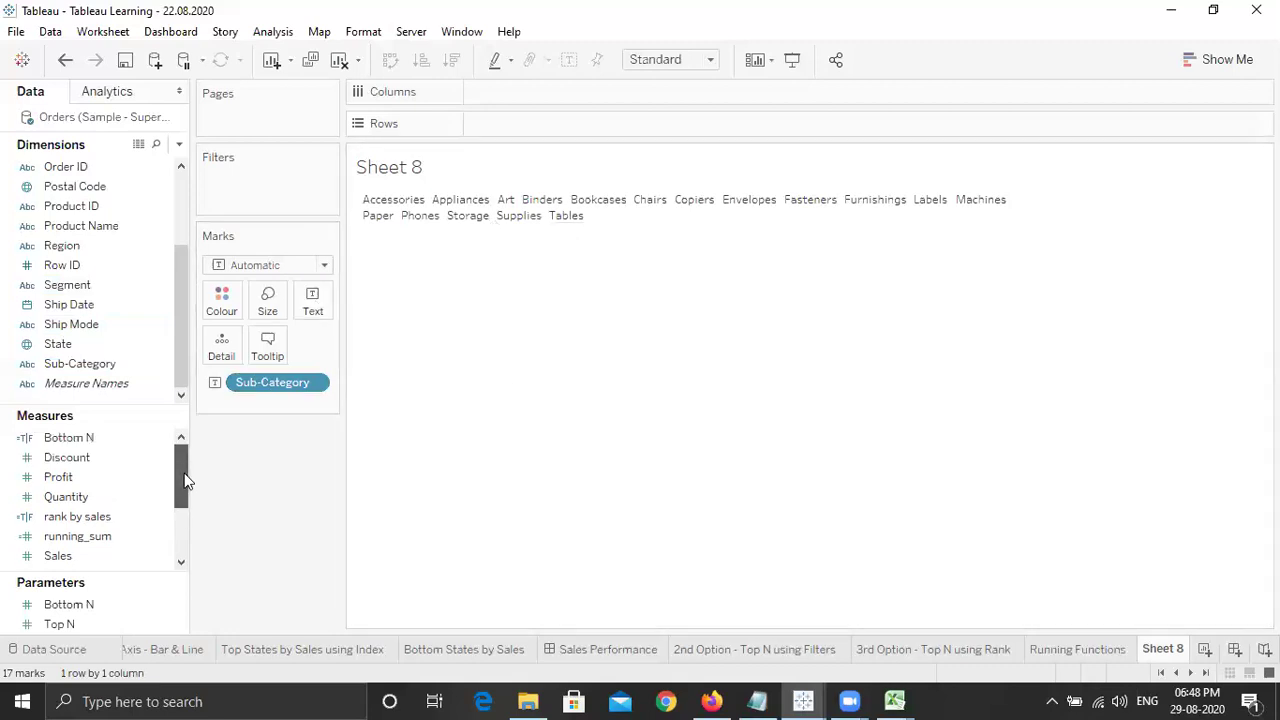
pyautogui.click(109, 470)
pyautogui.click(109, 464)
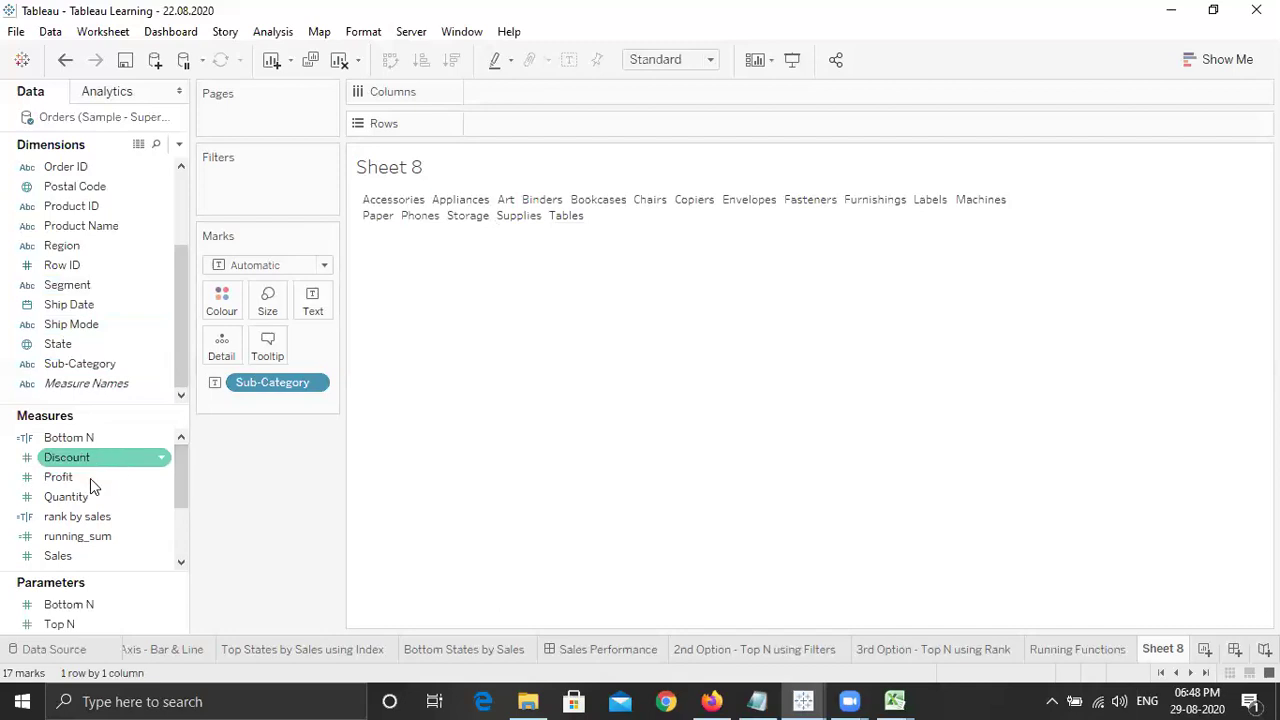
pyautogui.click(90, 478)
pyautogui.moveTo(90, 478); pyautogui.dragTo(268, 314)
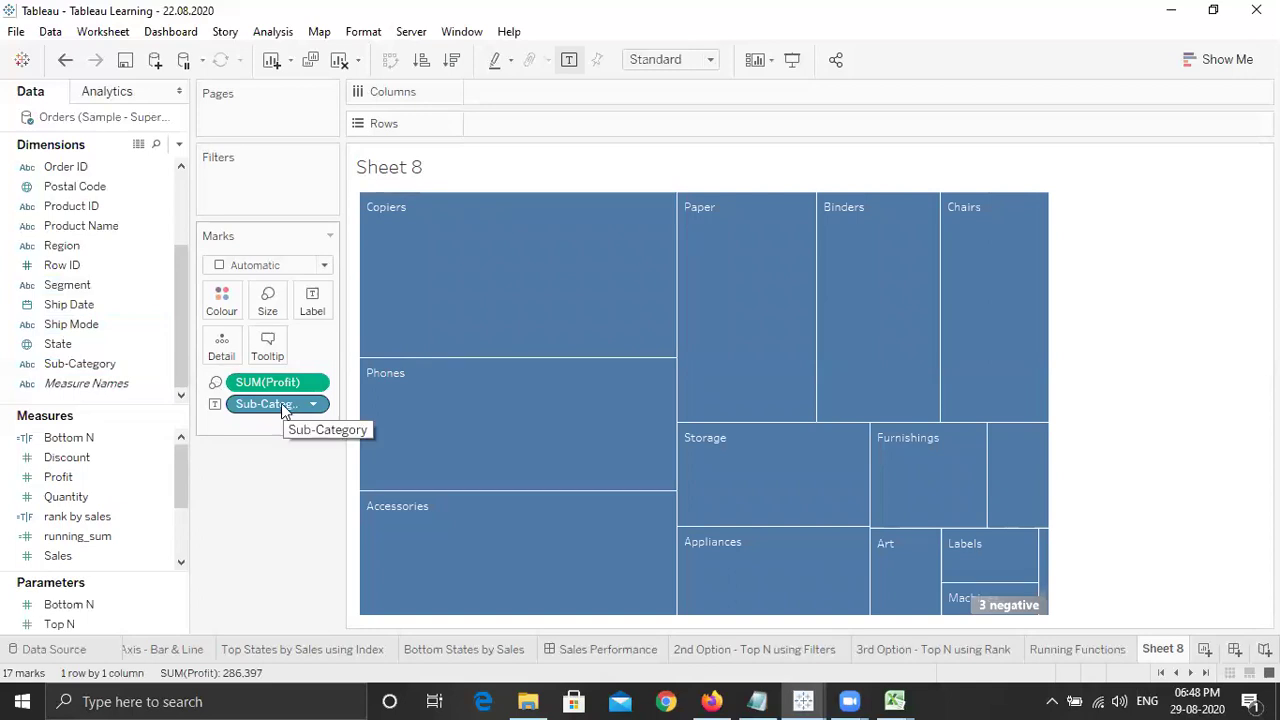
# Replace Profit with Sales on Size and change the mark type to Text.
pyautogui.moveTo(282, 385); pyautogui.dragTo(169, 458)
pyautogui.moveTo(97, 550); pyautogui.dragTo(268, 300)
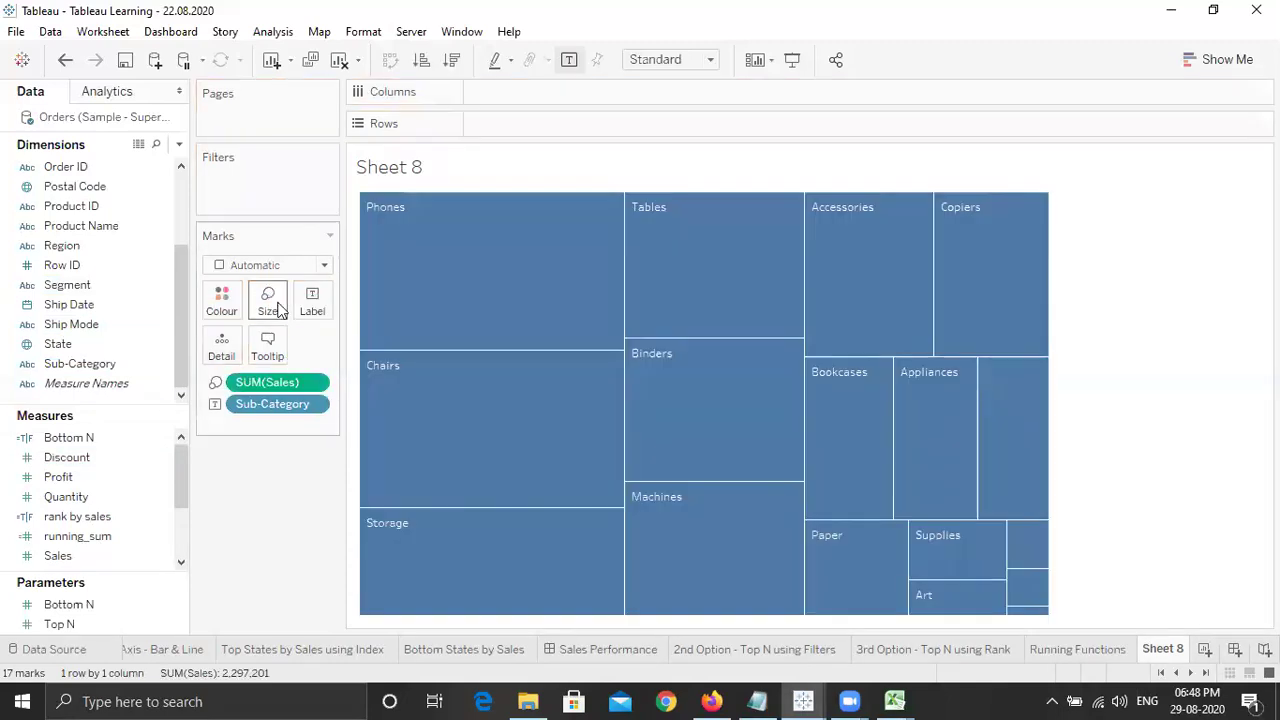
pyautogui.click(268, 265)
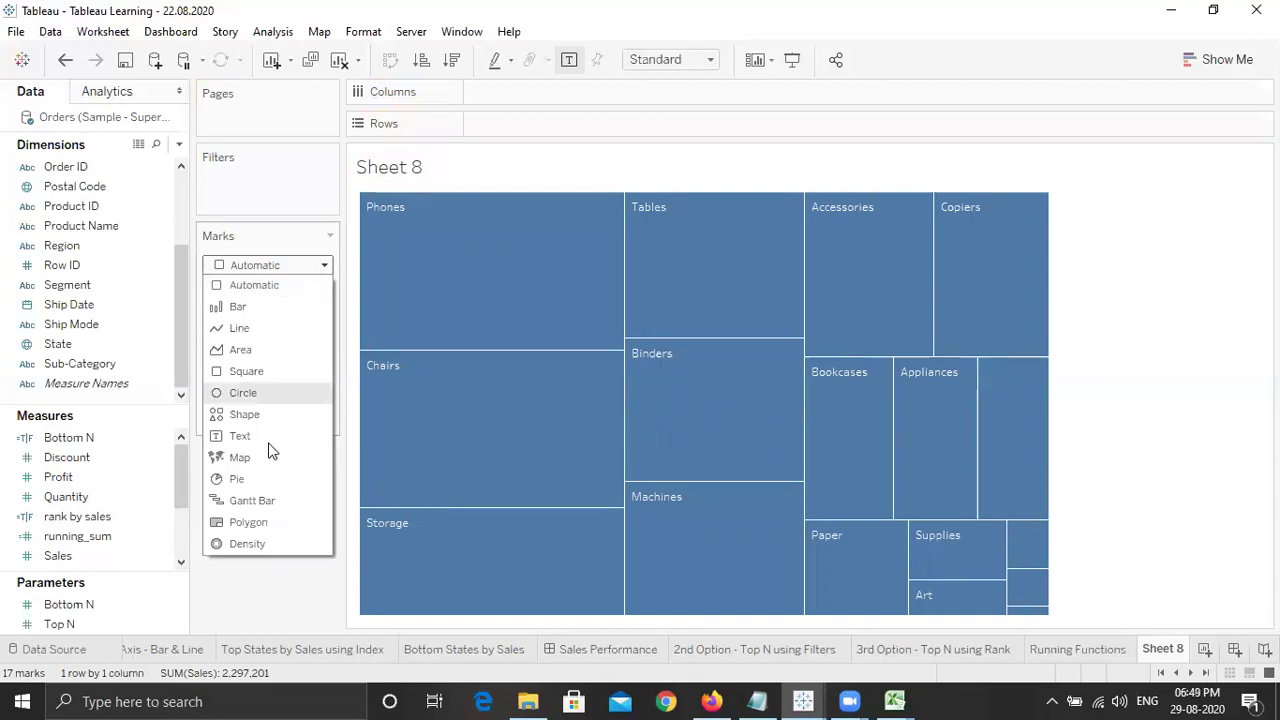
pyautogui.press('Escape')
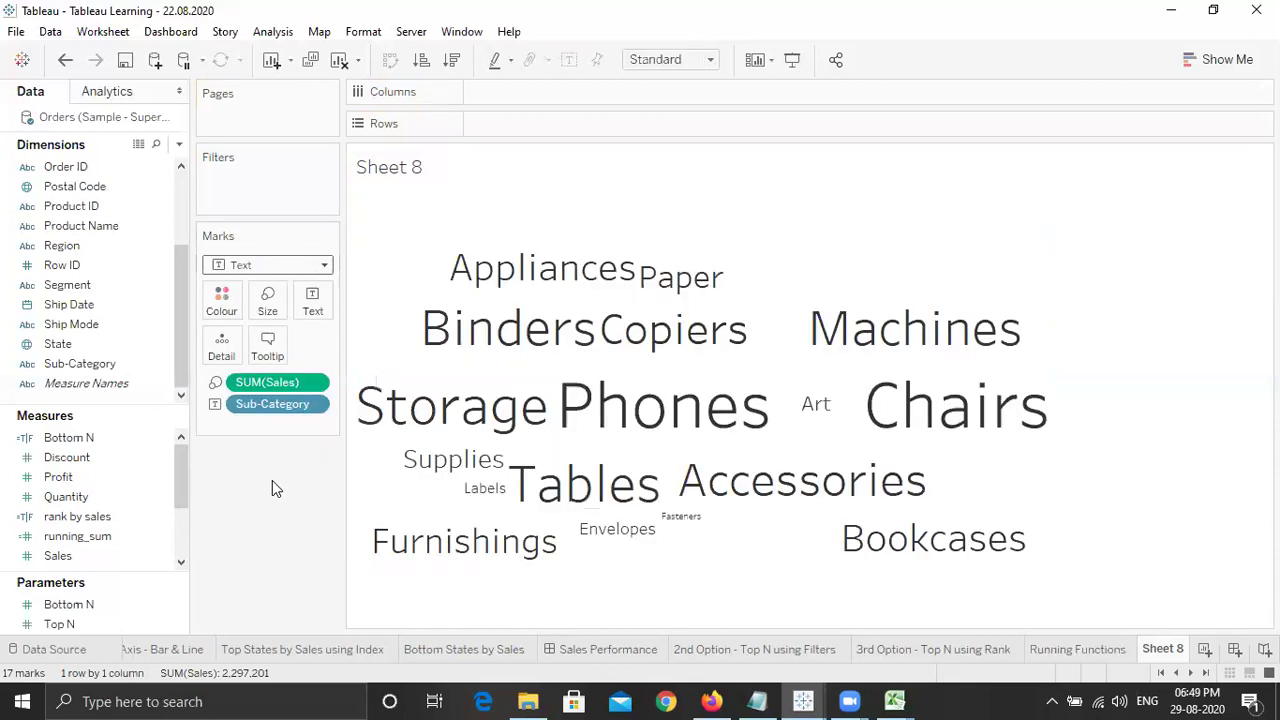
# Try sizing the Sub-Category words by Profit instead of Sales, and undo the replacement.
pyautogui.click(247, 382)
pyautogui.click(60, 477)
pyautogui.moveTo(269, 380); pyautogui.dragTo(269, 388)
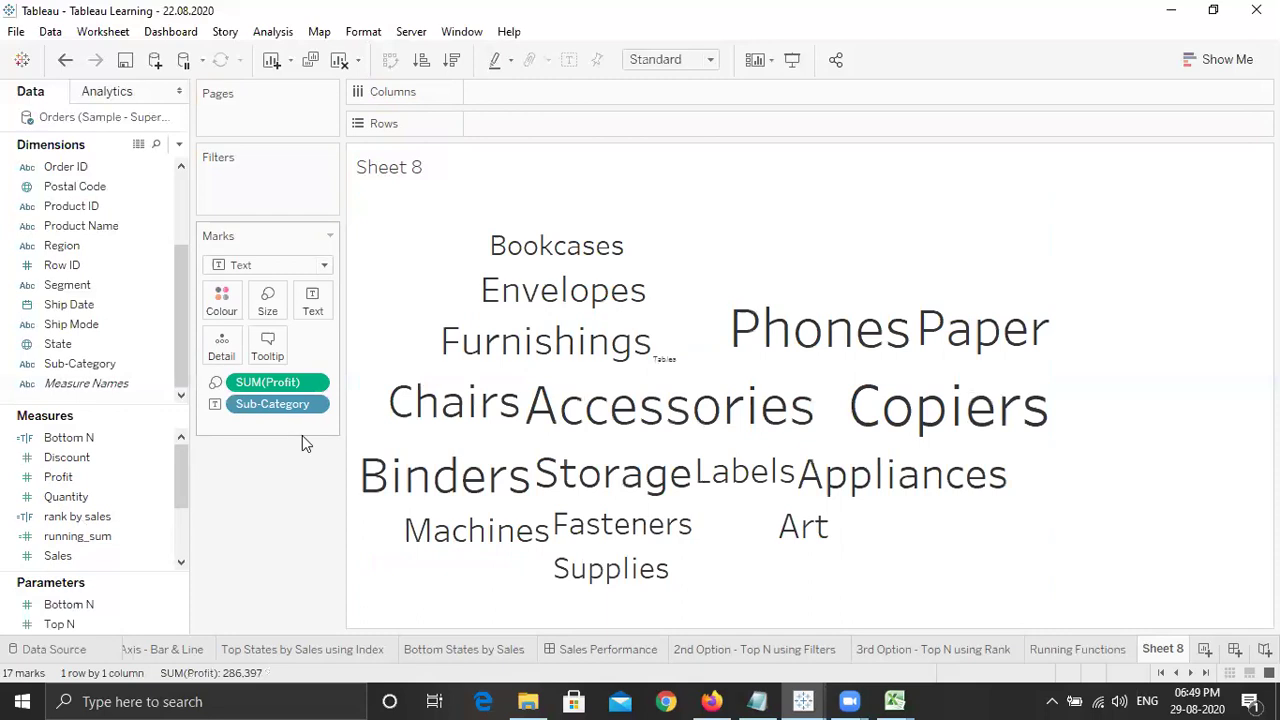
pyautogui.hotkey('ctrl', 'z')
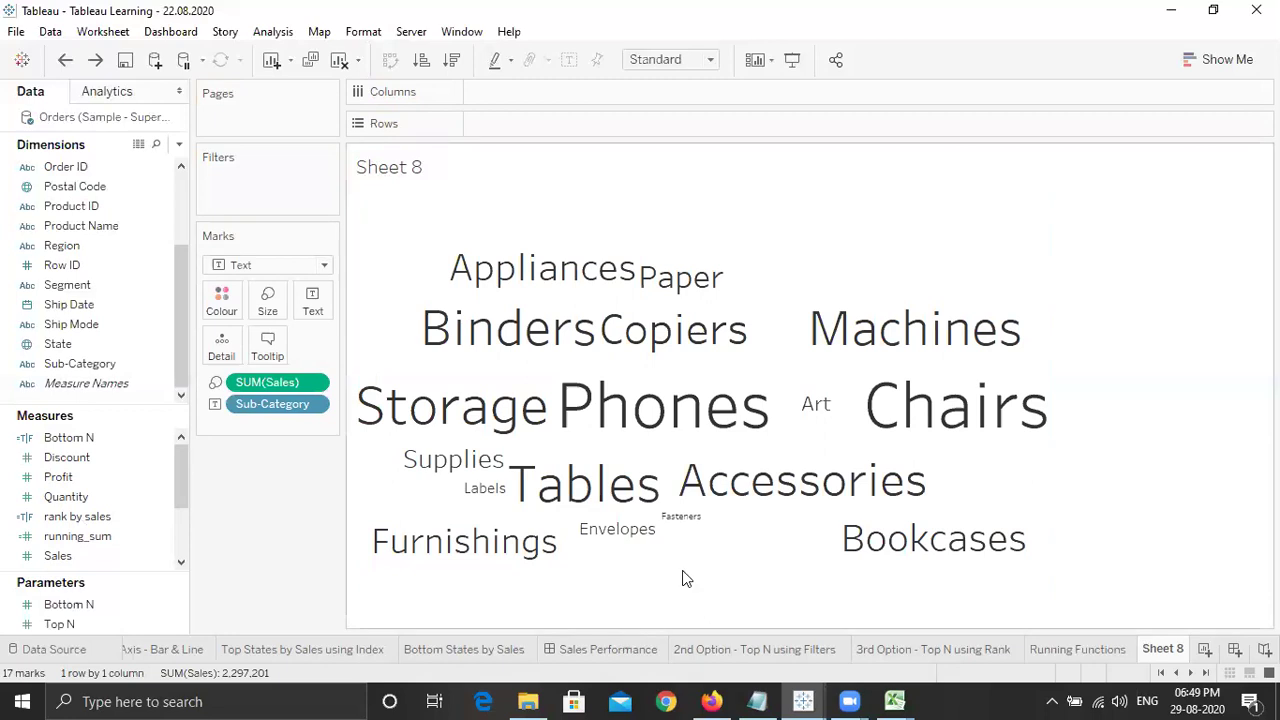
# Colour the Sub-Category words by the Sales measure.
pyautogui.moveTo(680, 530)
pyautogui.moveTo(660, 410)
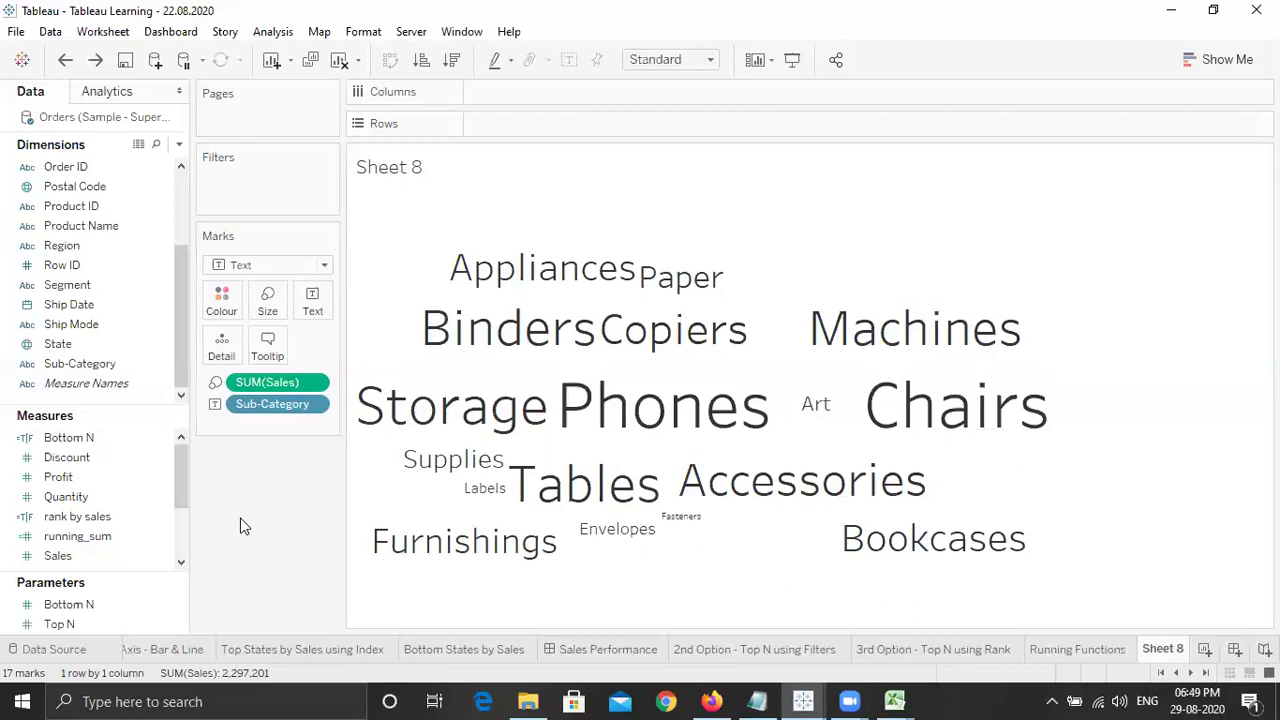
pyautogui.click(107, 462)
pyautogui.click(264, 381)
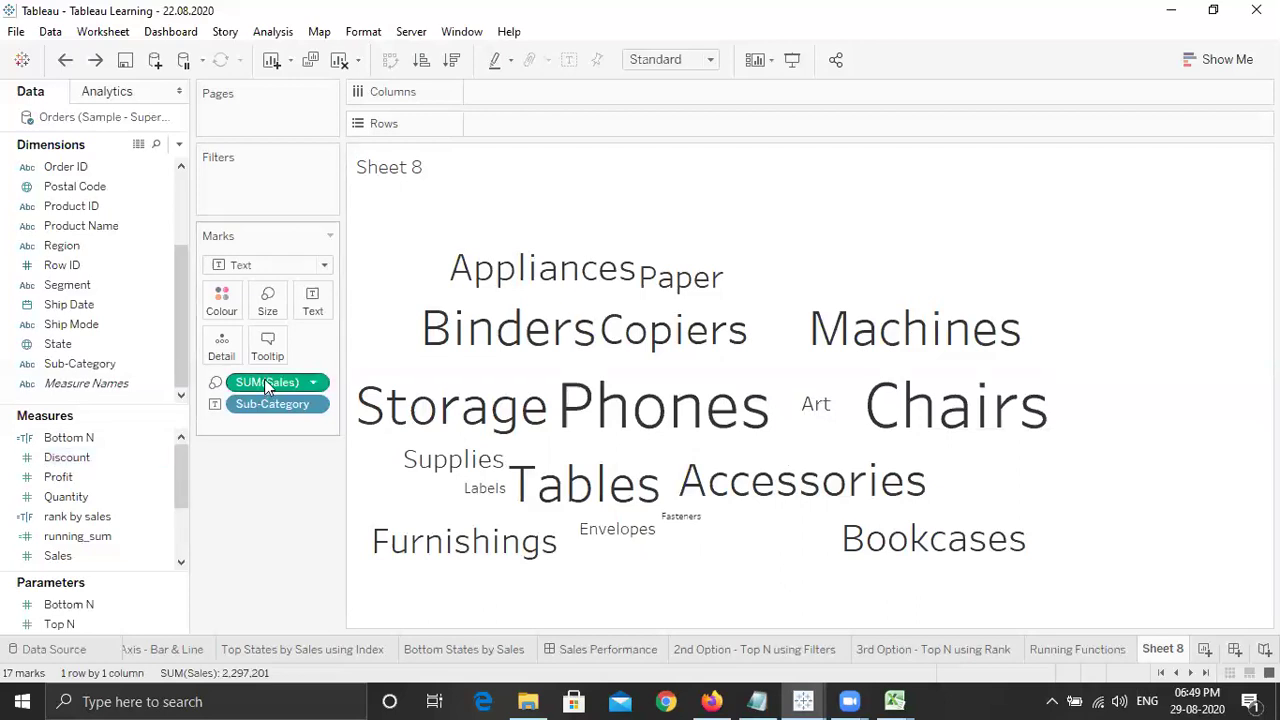
pyautogui.moveTo(88, 558); pyautogui.dragTo(222, 300)
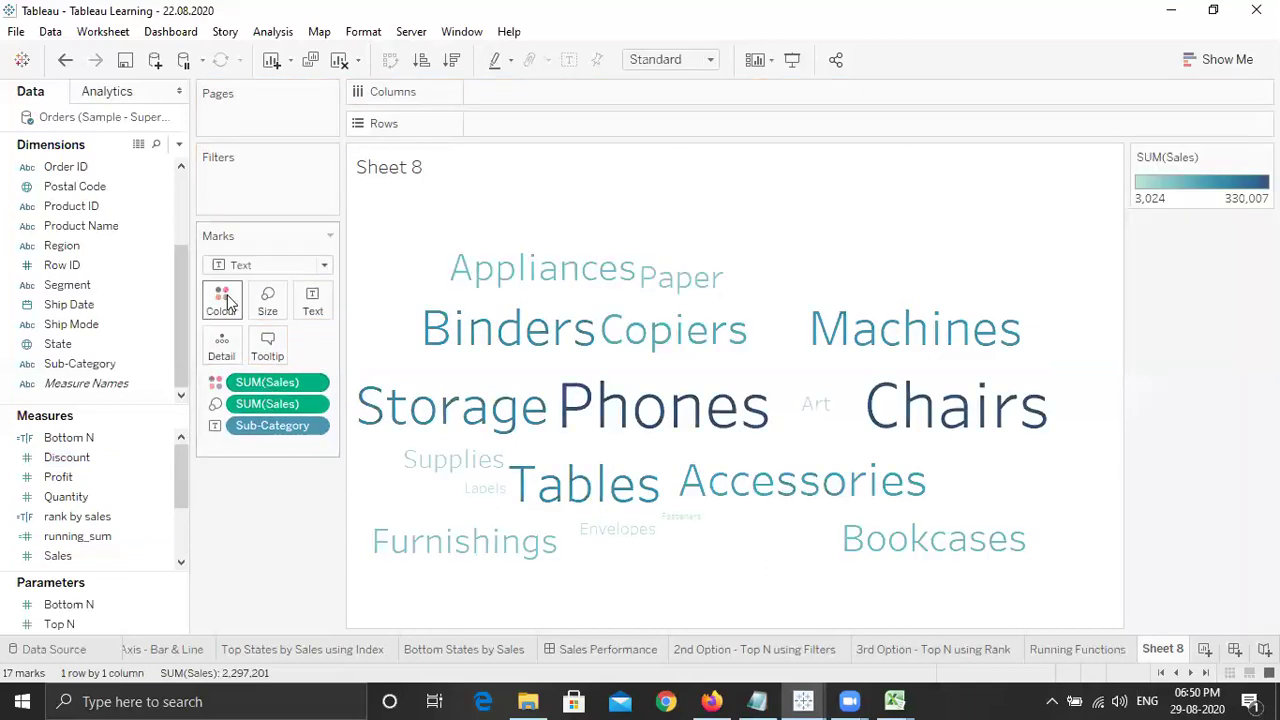
# Apply the Orange-Gold palette to the Sales colours of the words.
pyautogui.click(222, 300)
pyautogui.click(264, 361)
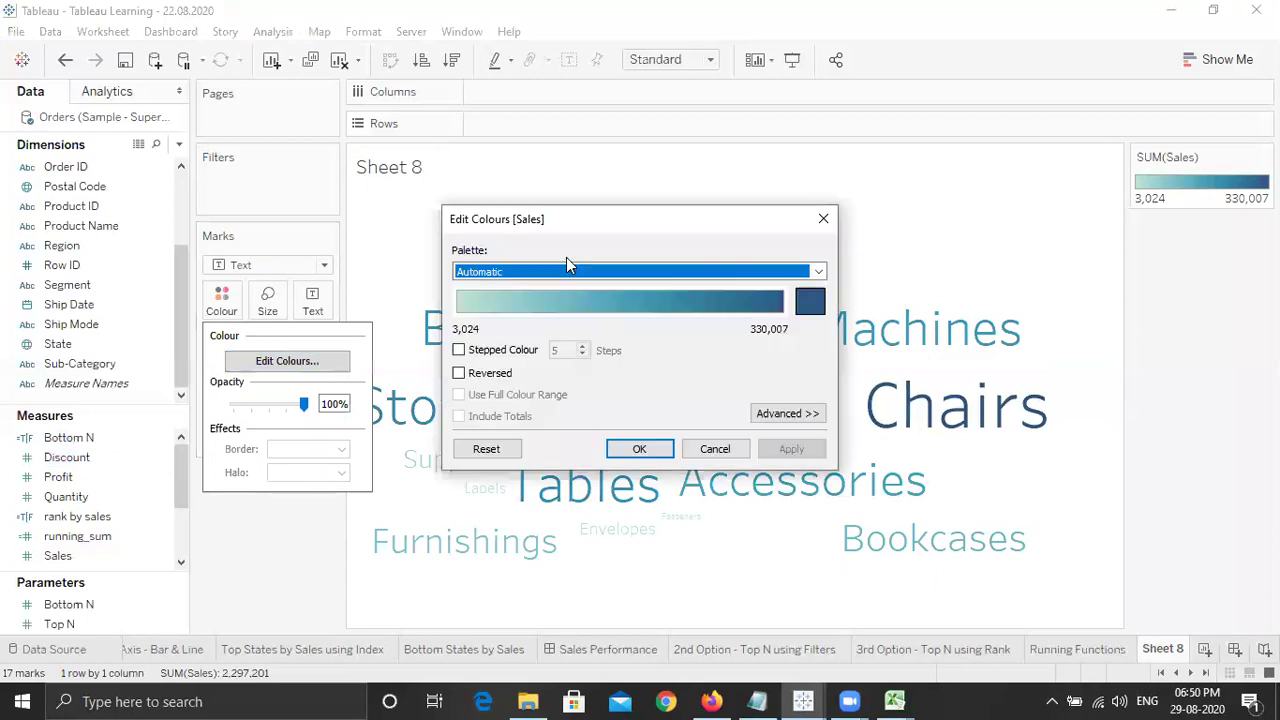
pyautogui.click(569, 271)
pyautogui.click(569, 432)
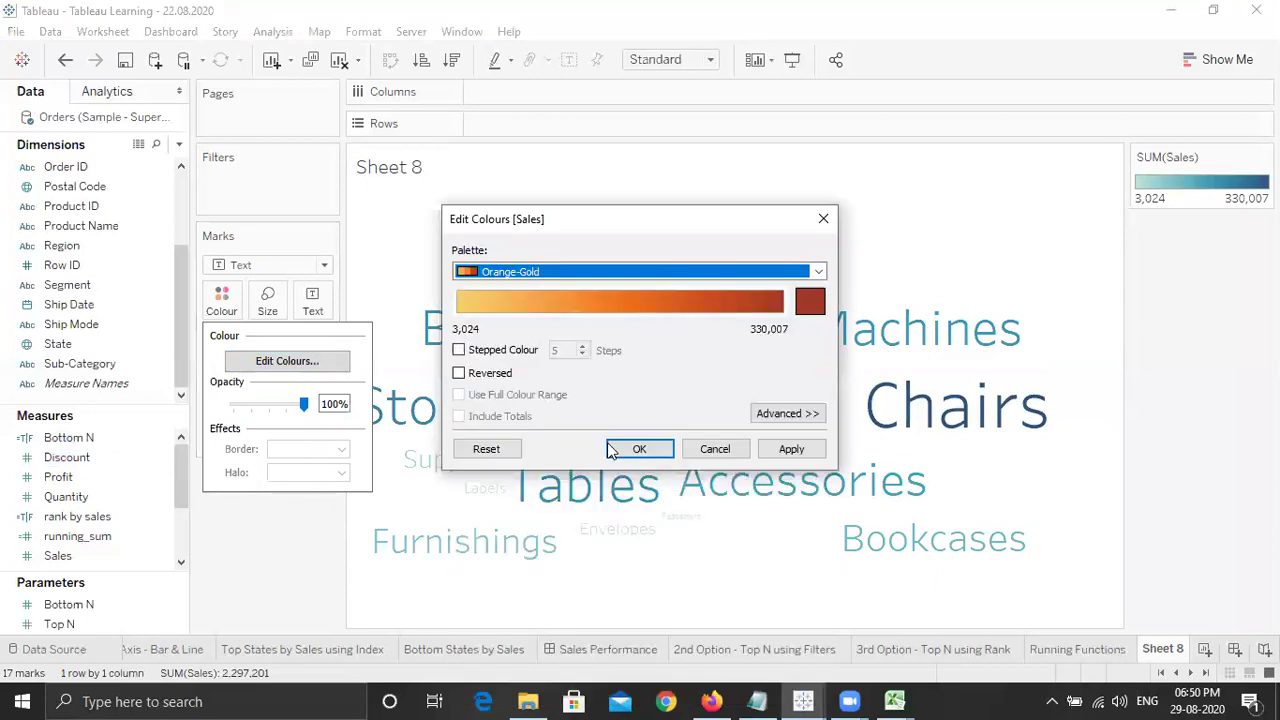
pyautogui.click(641, 448)
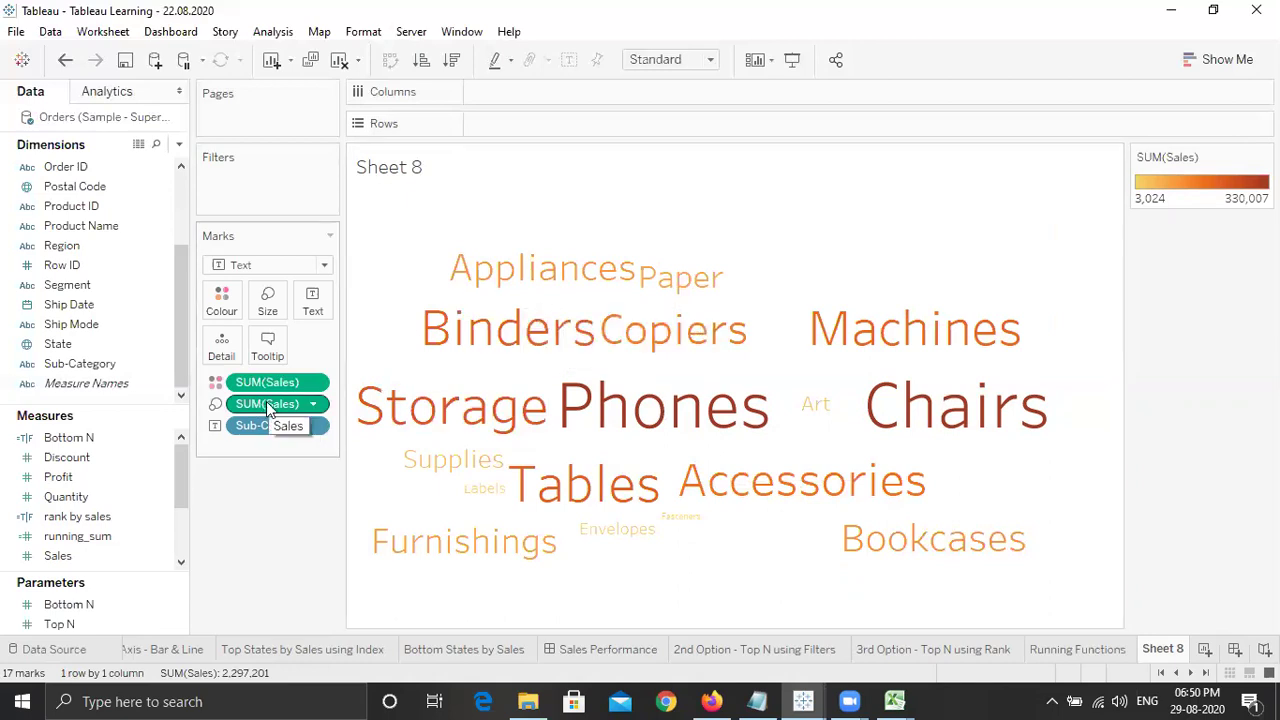
# Try the Bar and Line mark types on the word cloud, and return to Text.
pyautogui.click(323, 266)
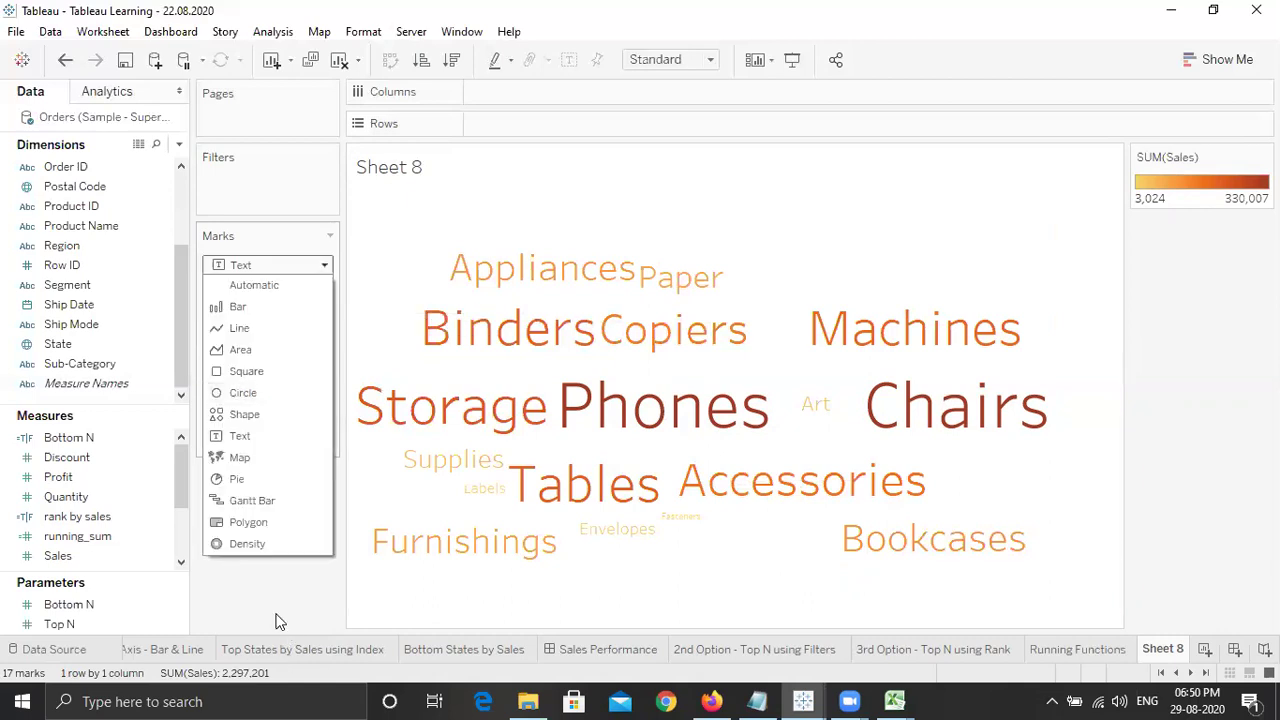
pyautogui.click(278, 622)
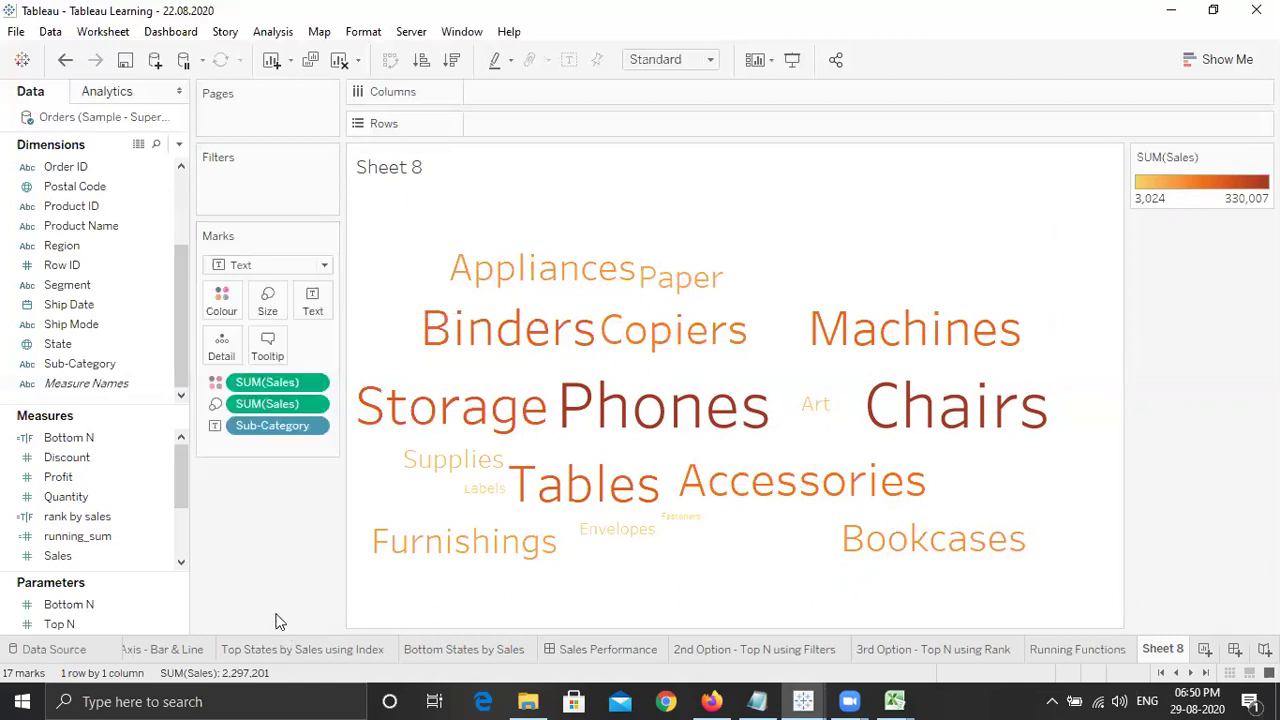
pyautogui.click(325, 266)
pyautogui.press('Escape')
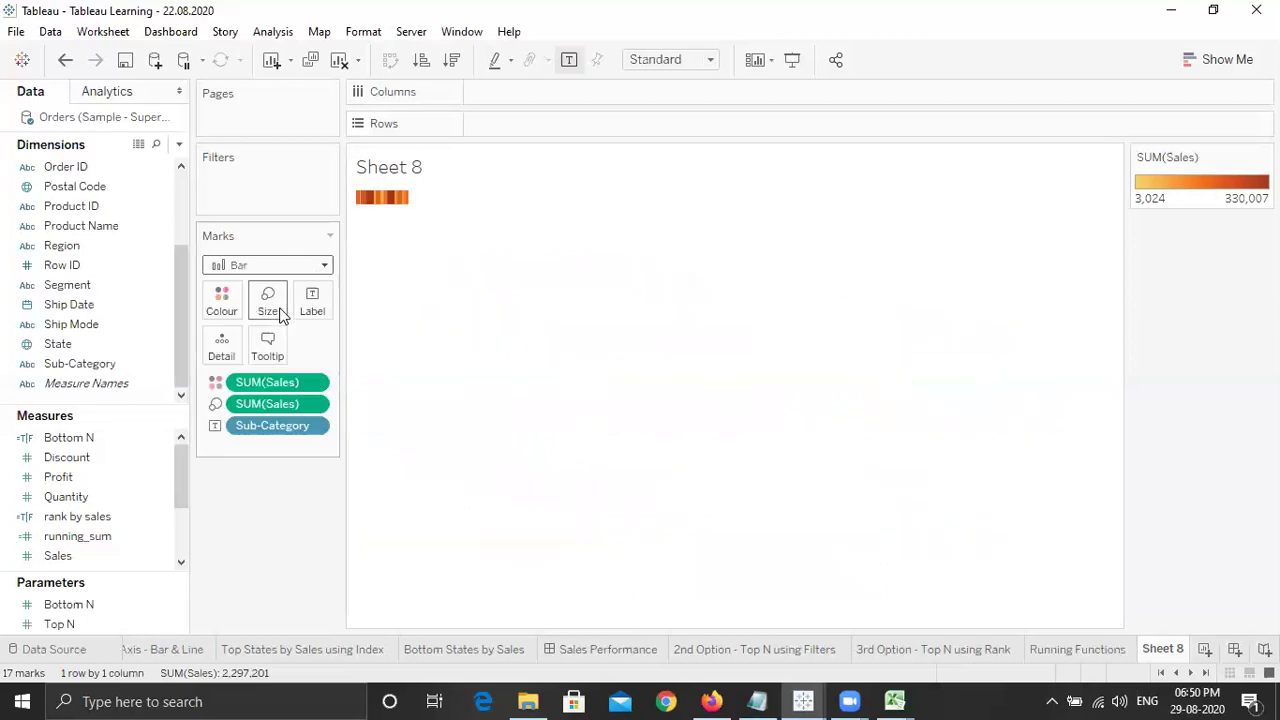
pyautogui.click(324, 265)
pyautogui.click(280, 328)
pyautogui.click(324, 265)
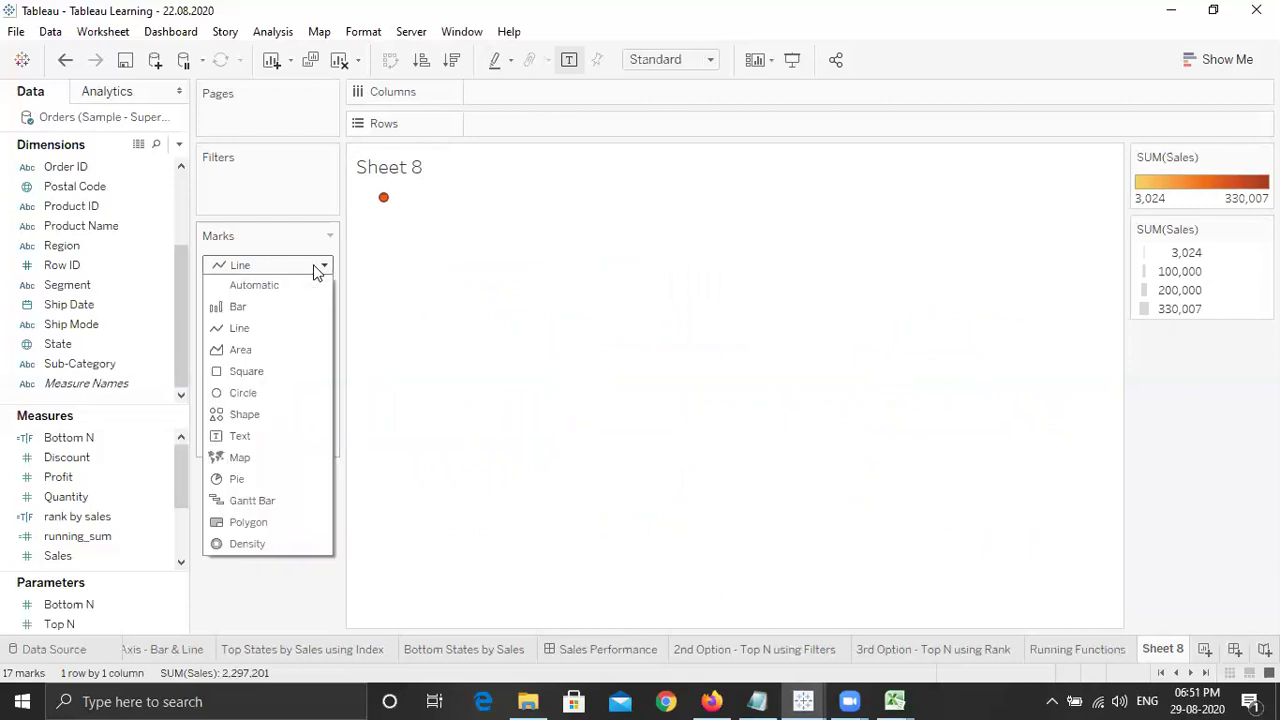
pyautogui.click(283, 429)
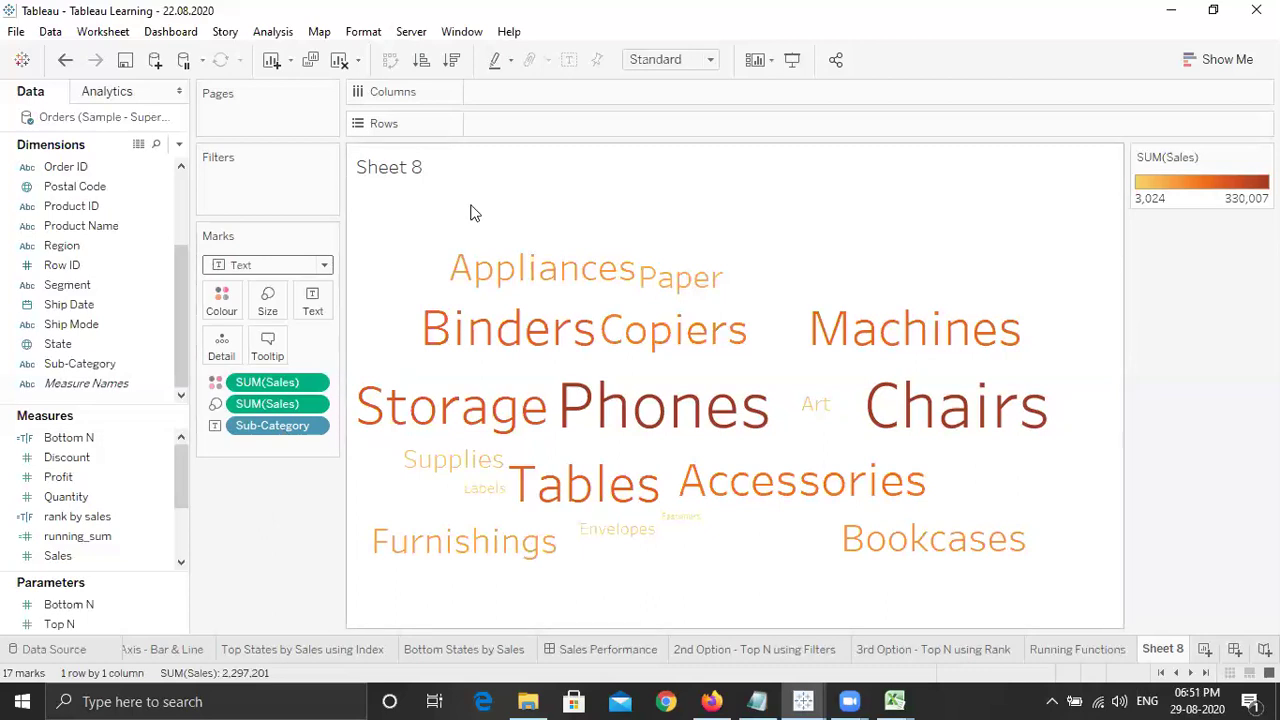
# Open the word cloud's shading format and set the worksheet background to light grey.
pyautogui.rightClick(782, 270)
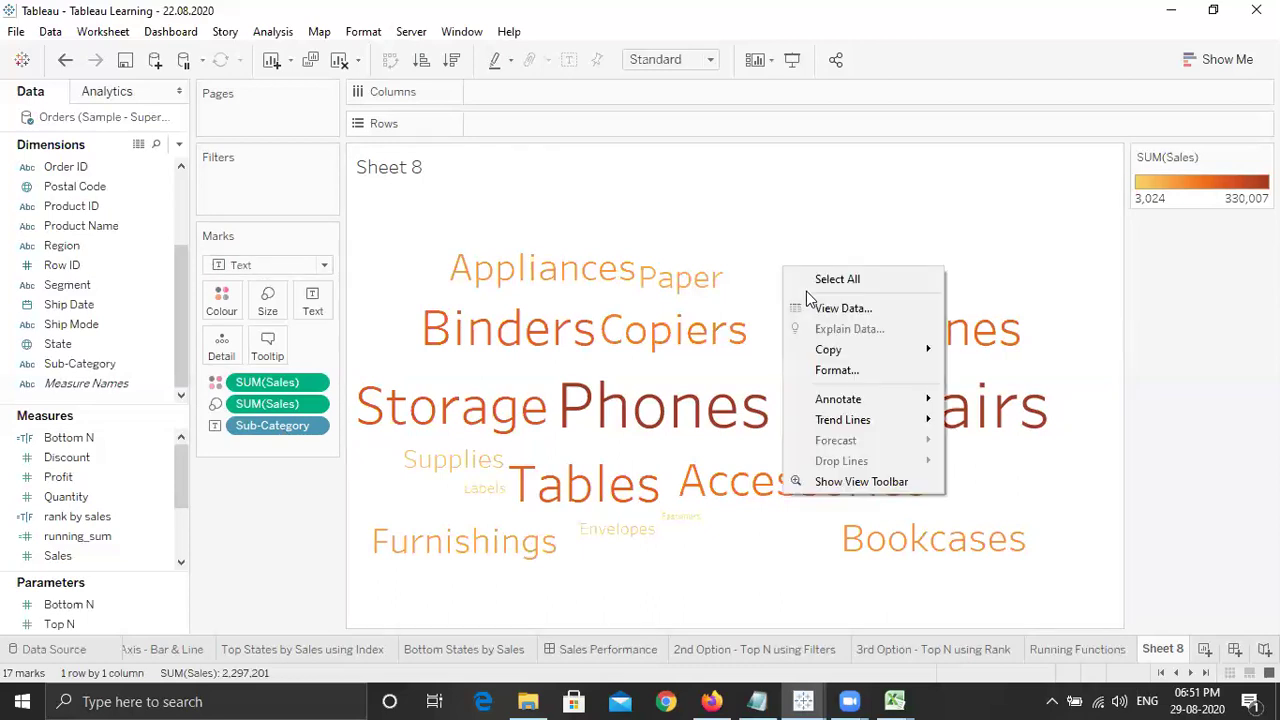
pyautogui.click(837, 371)
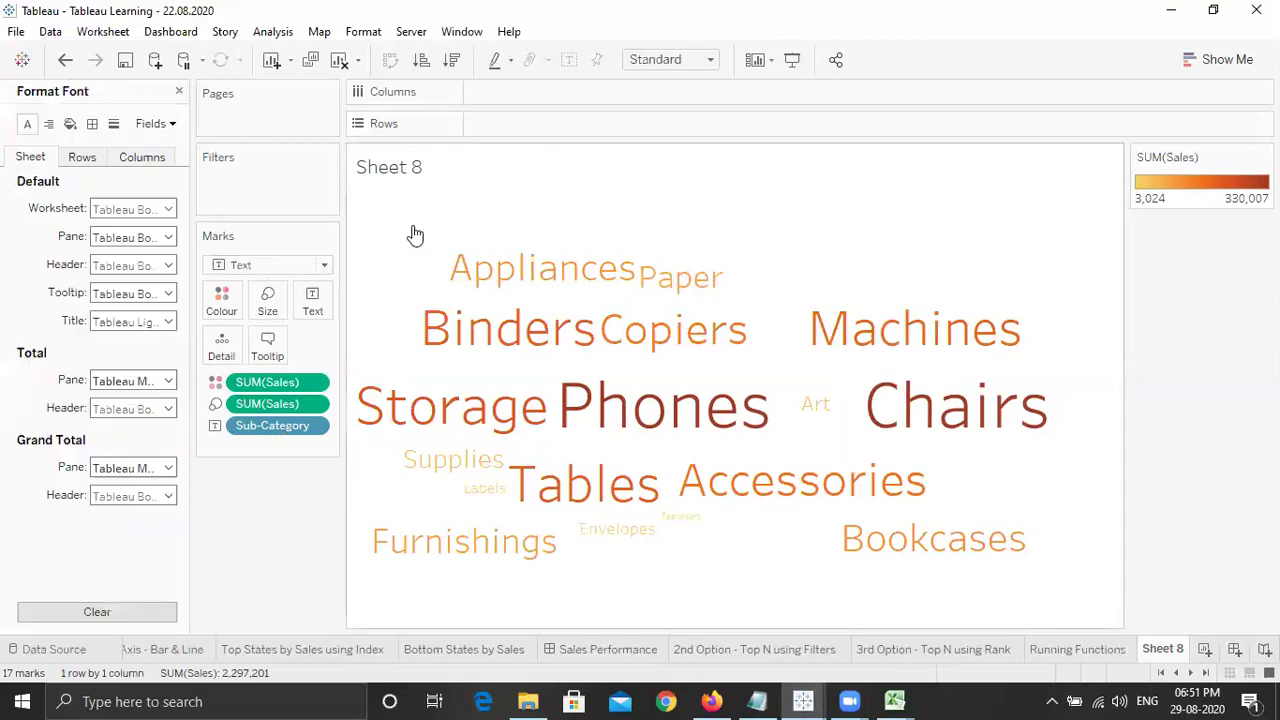
pyautogui.click(71, 124)
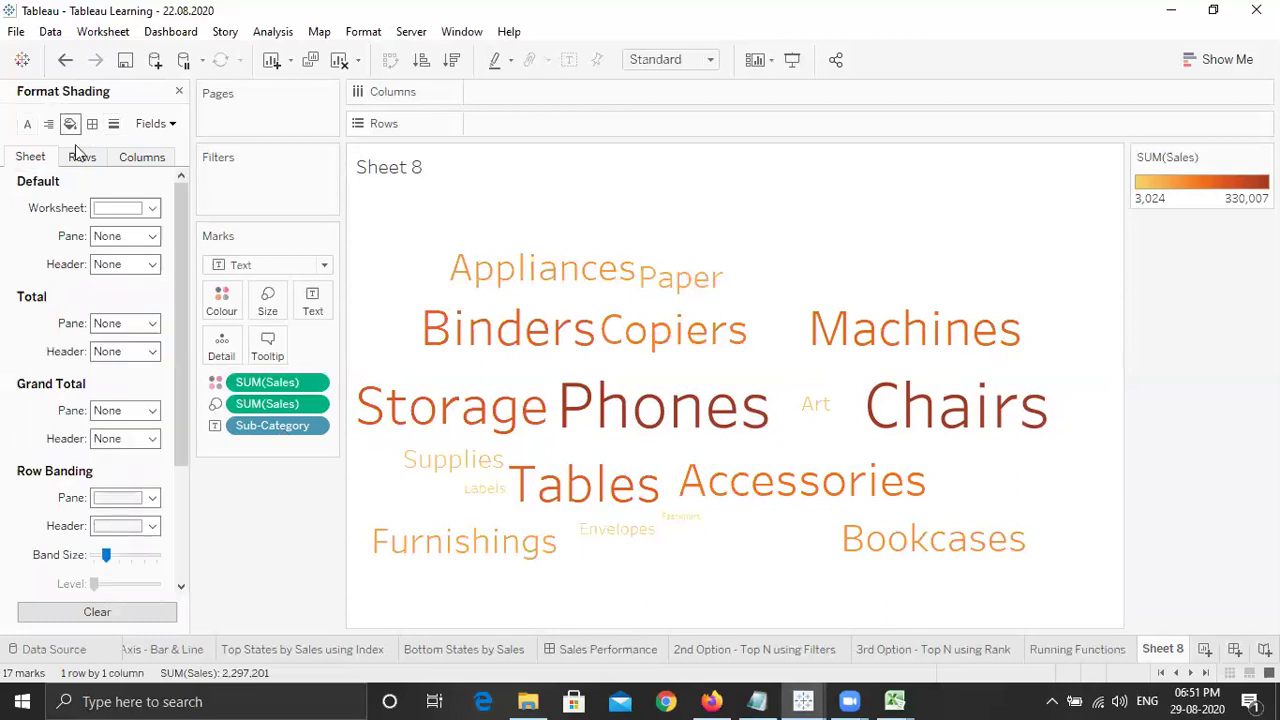
pyautogui.click(112, 208)
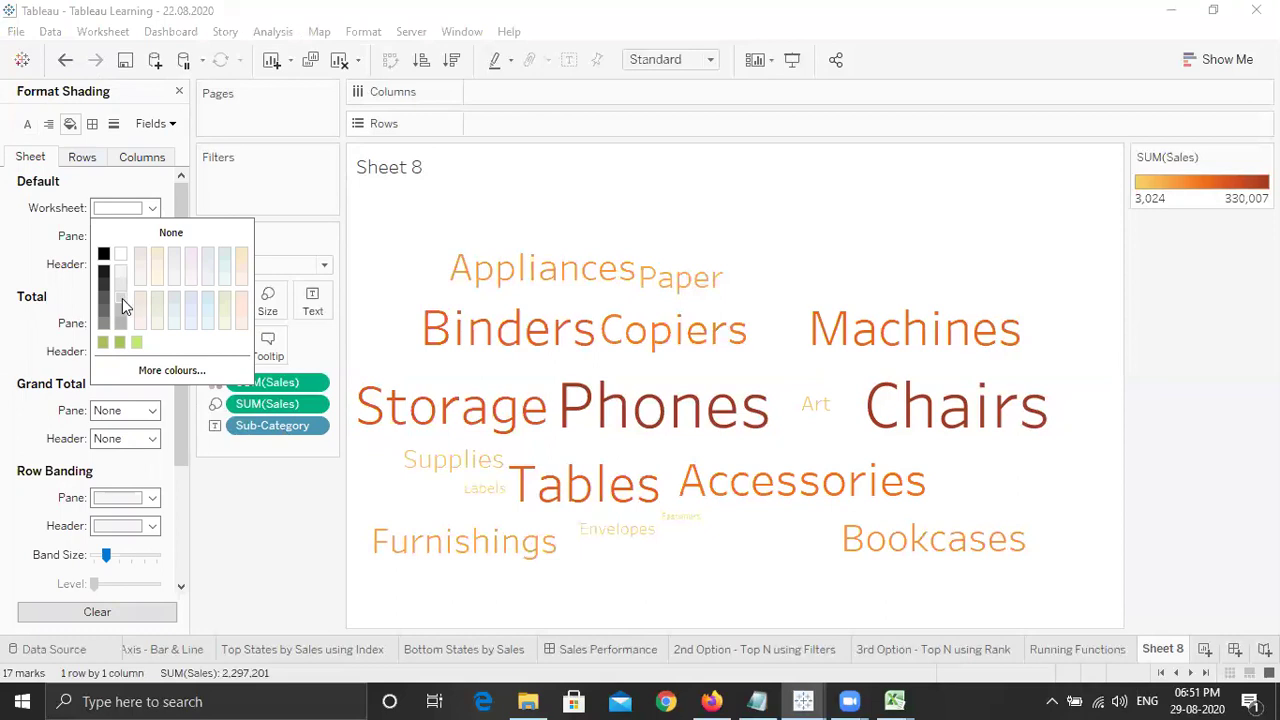
pyautogui.click(122, 298)
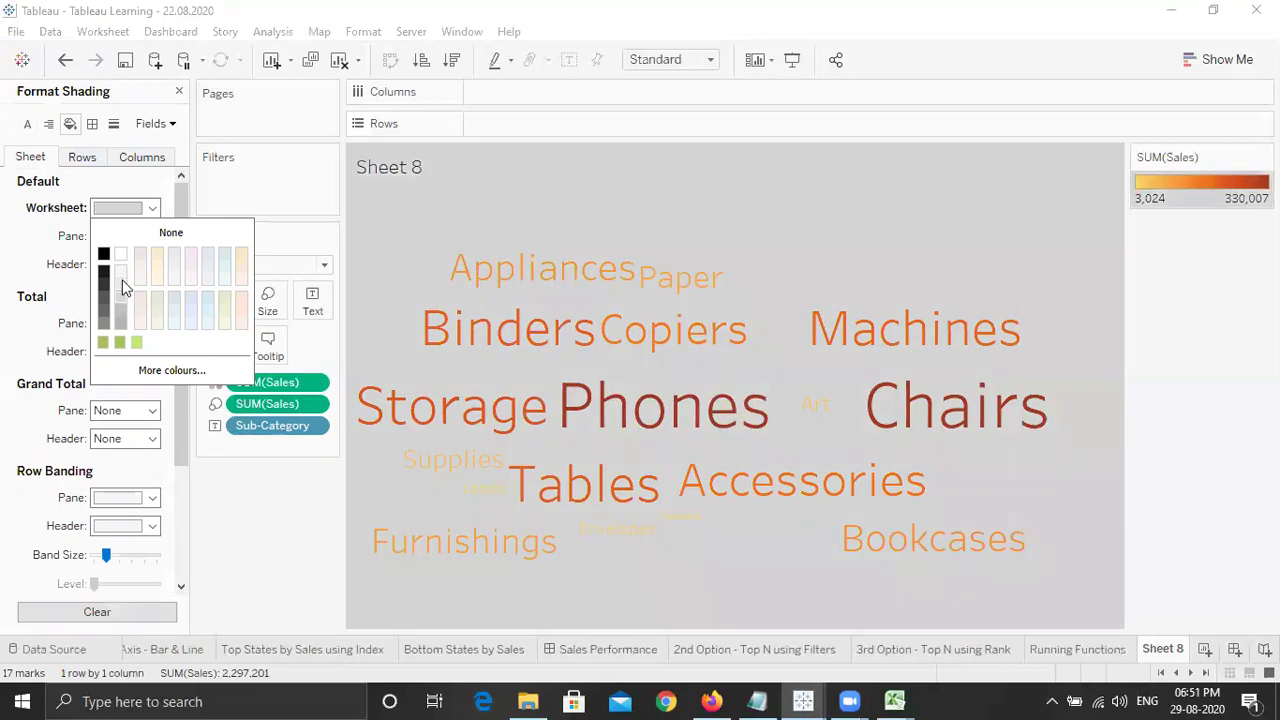
# Lighten the worksheet background to the palest grey shade and close the shading format settings.
pyautogui.click(121, 271)
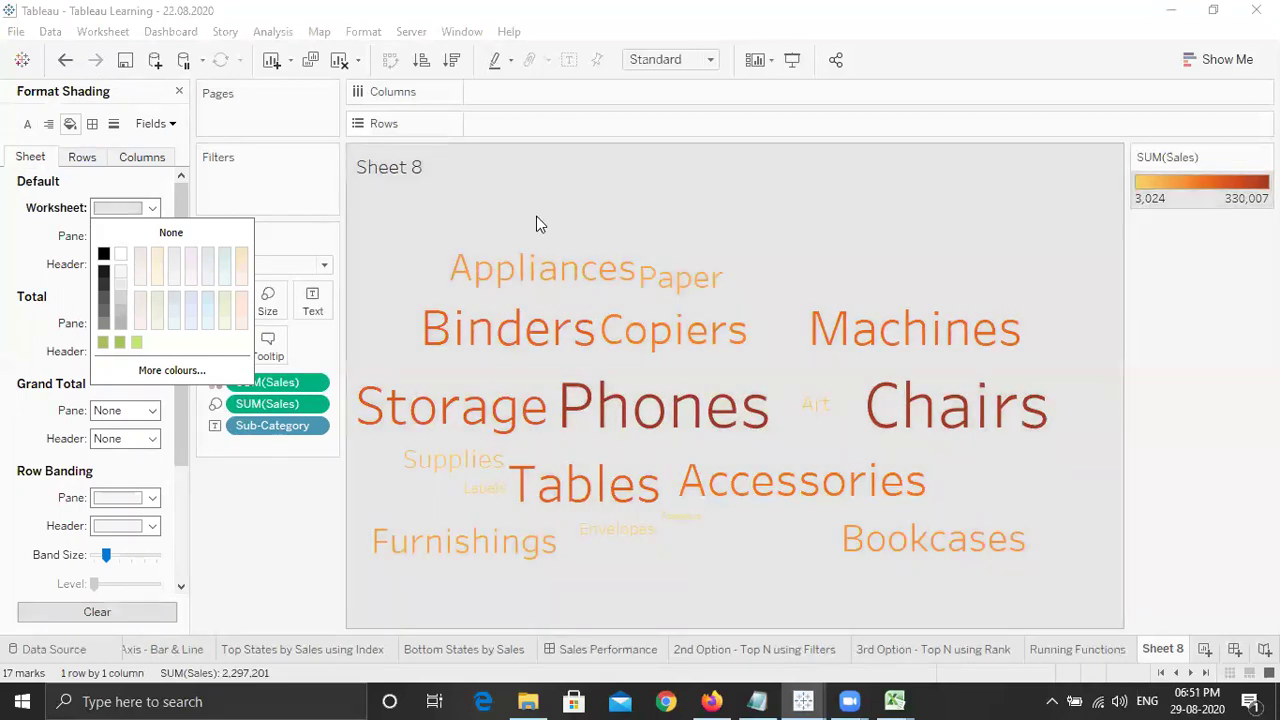
pyautogui.click(124, 268)
pyautogui.click(1146, 372)
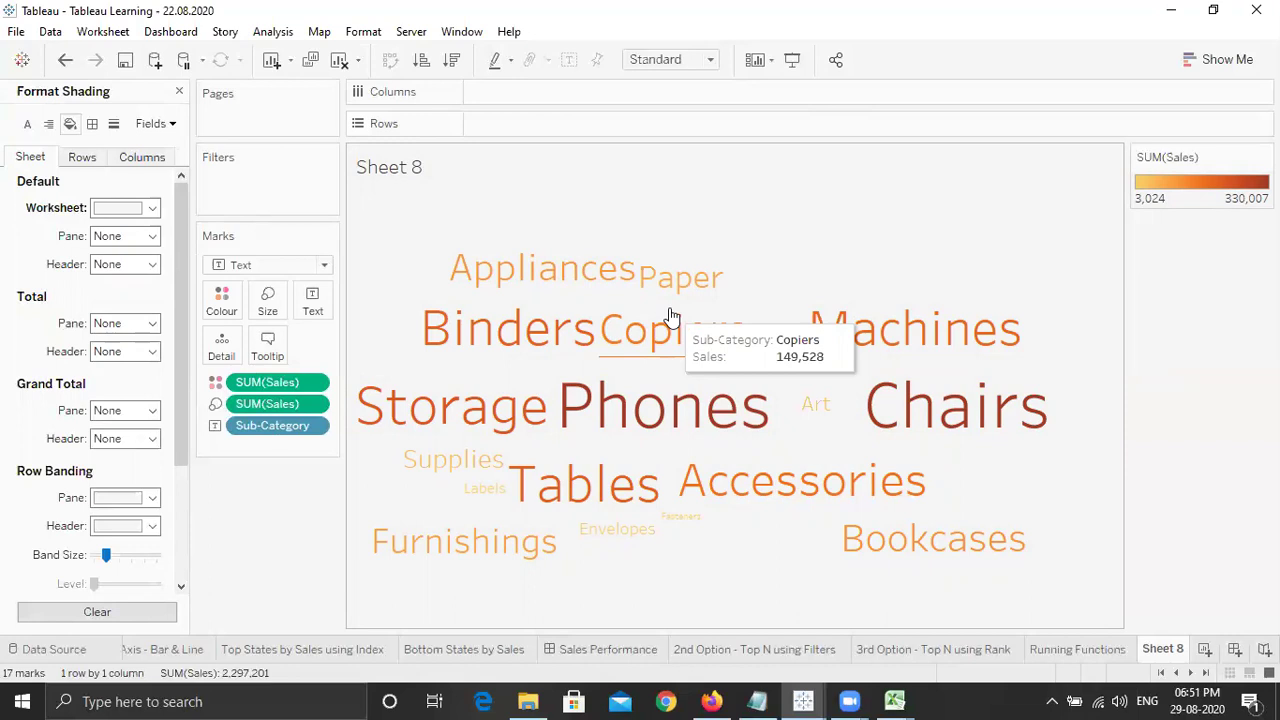
pyautogui.click(179, 92)
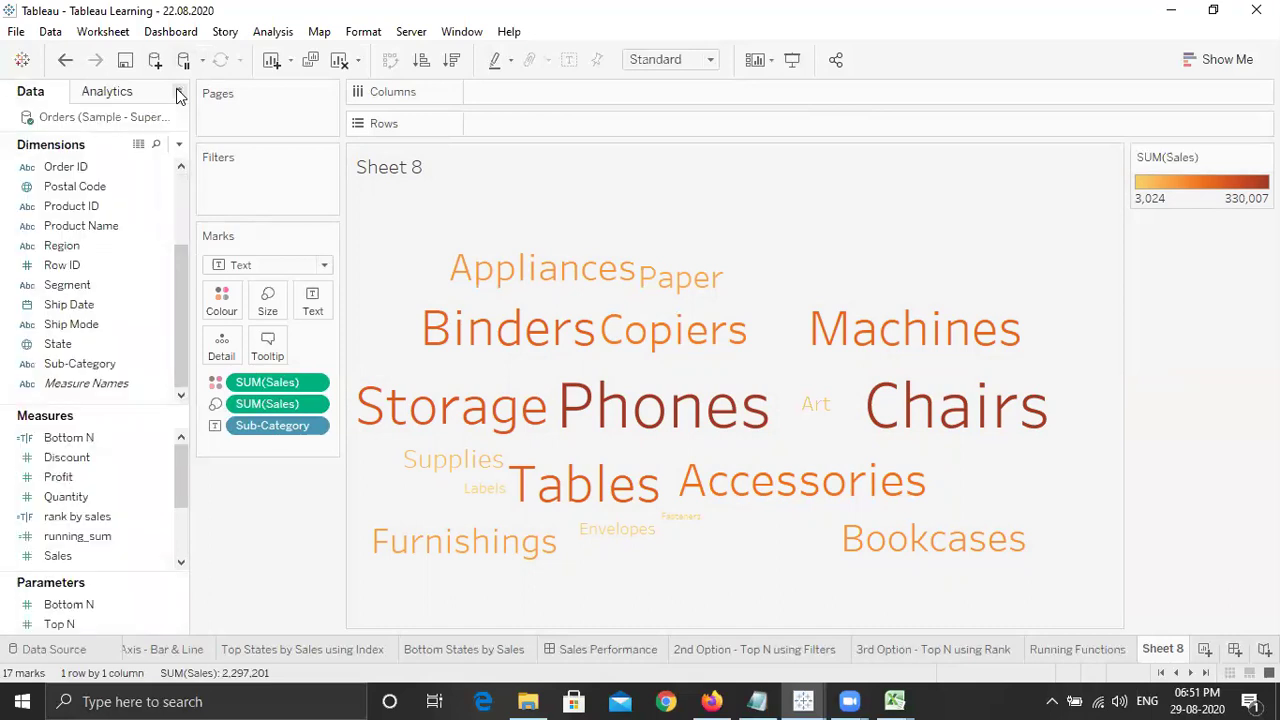
# Rename Sheet 8 as Word Cloud.
pyautogui.doubleClick(1163, 649)
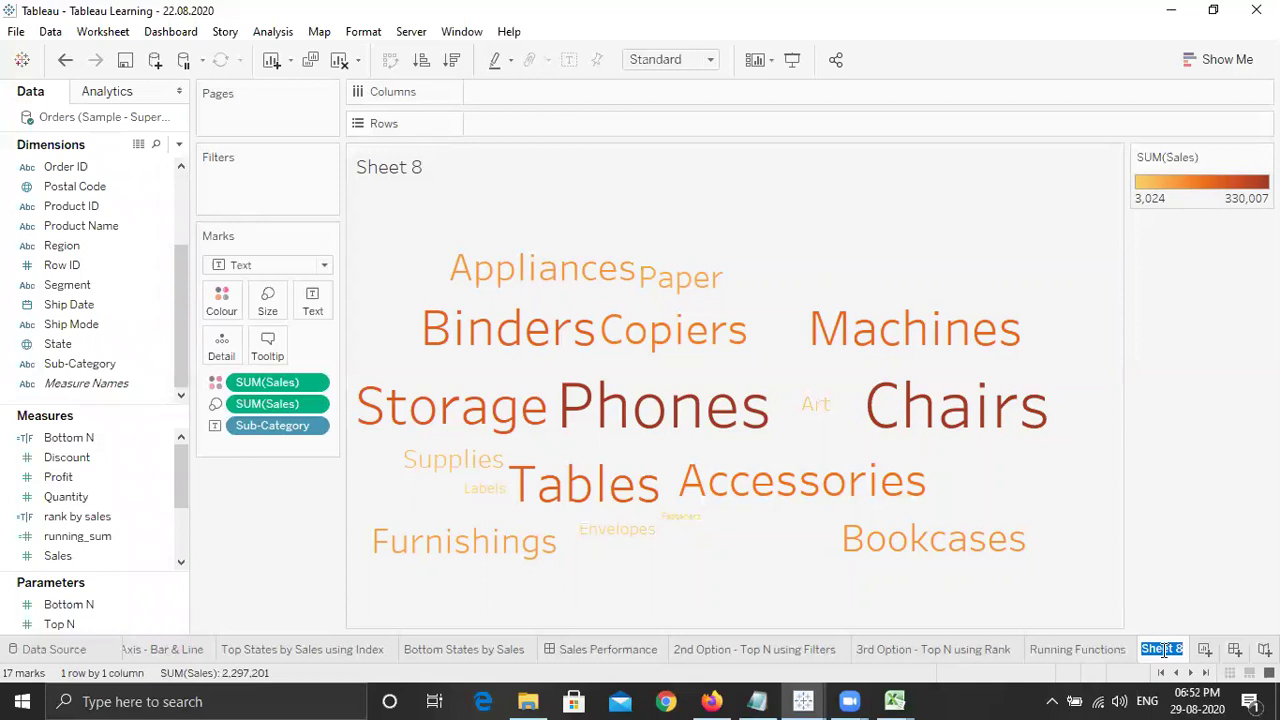
pyautogui.write('Word Cloud')
pyautogui.press('Return')
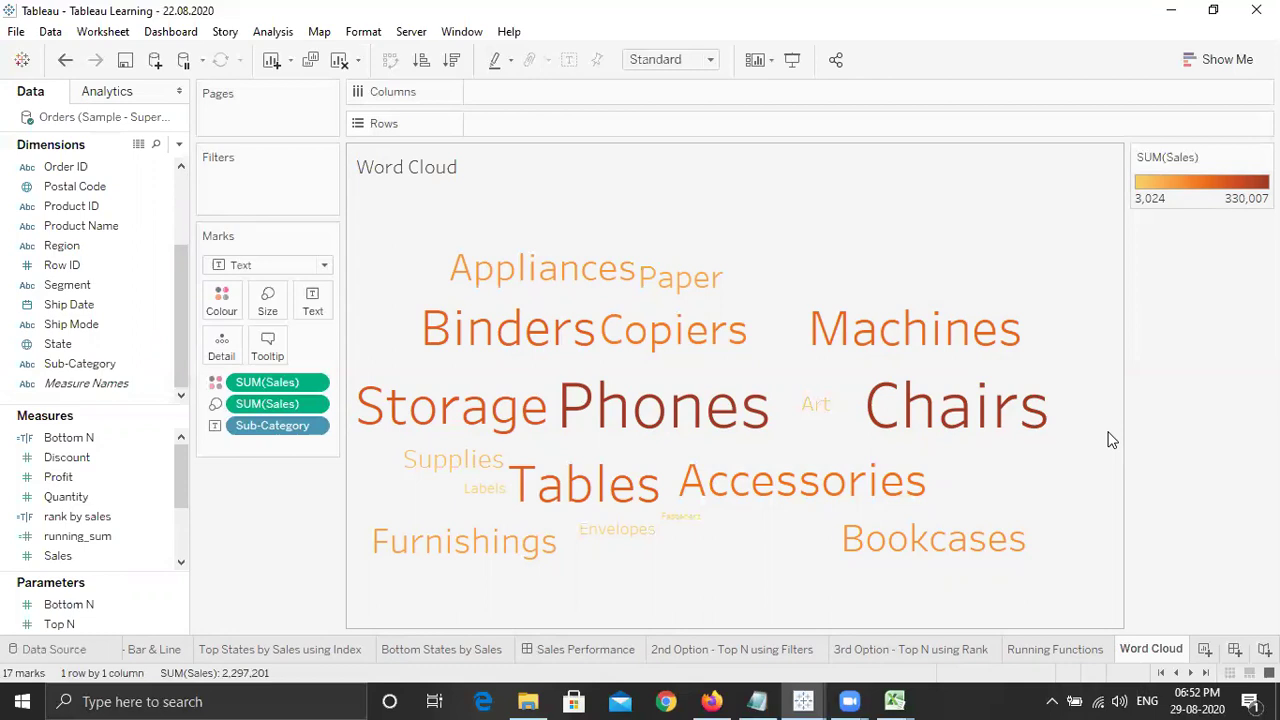
# Try Sales as a text label on the words, undo it, add Sales to the tooltip instead and check the Copiers tooltip.
pyautogui.moveTo(107, 558); pyautogui.dragTo(311, 309)
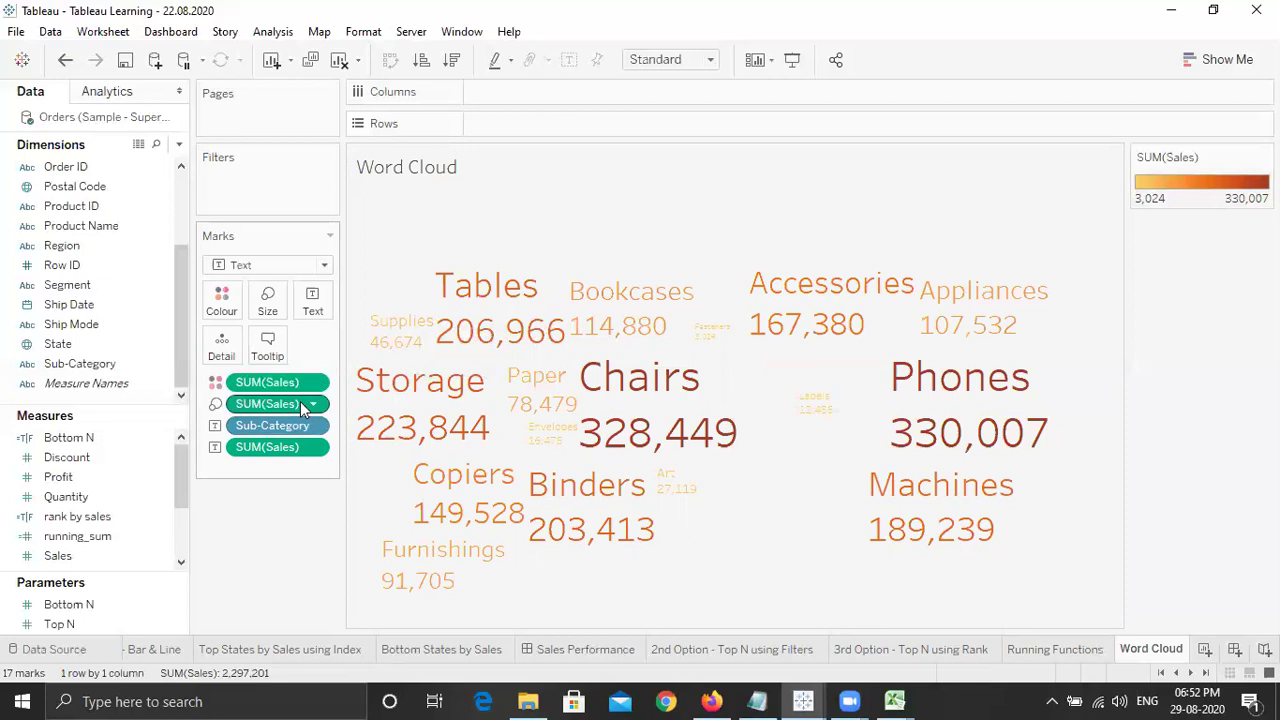
pyautogui.hotkey('ctrl', 'z')
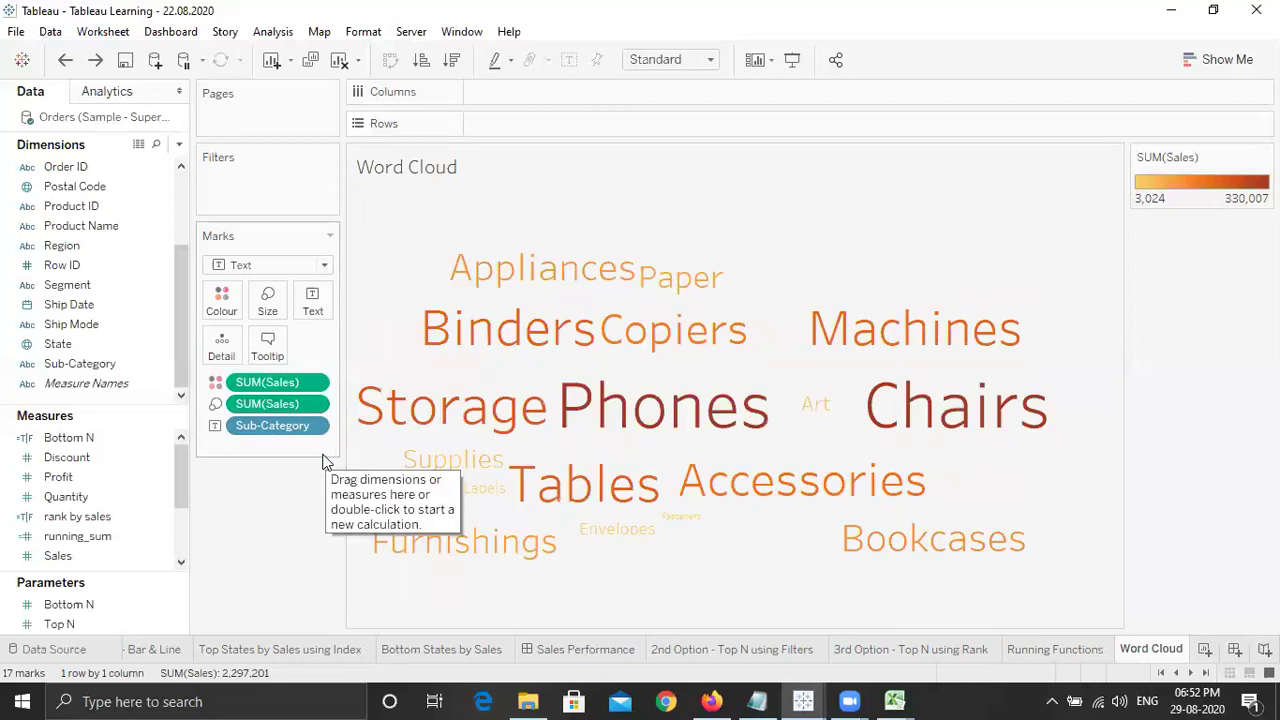
pyautogui.moveTo(96, 556); pyautogui.dragTo(267, 345)
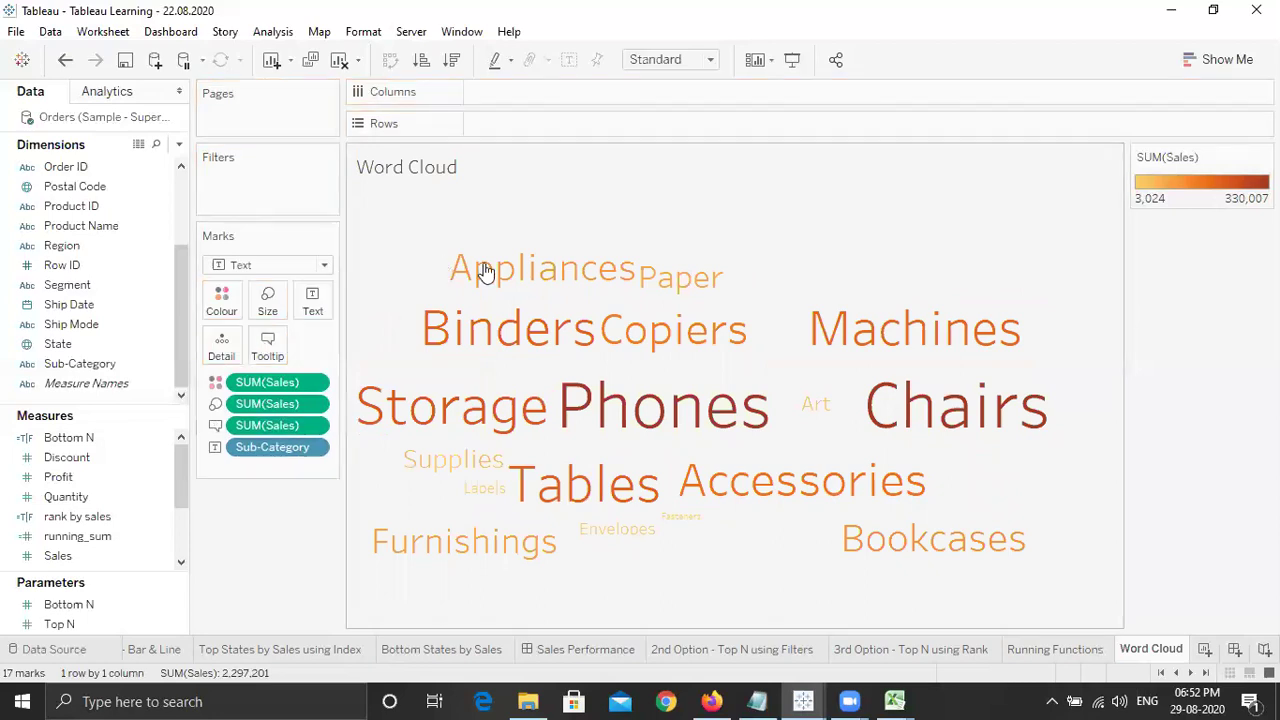
pyautogui.moveTo(660, 345)
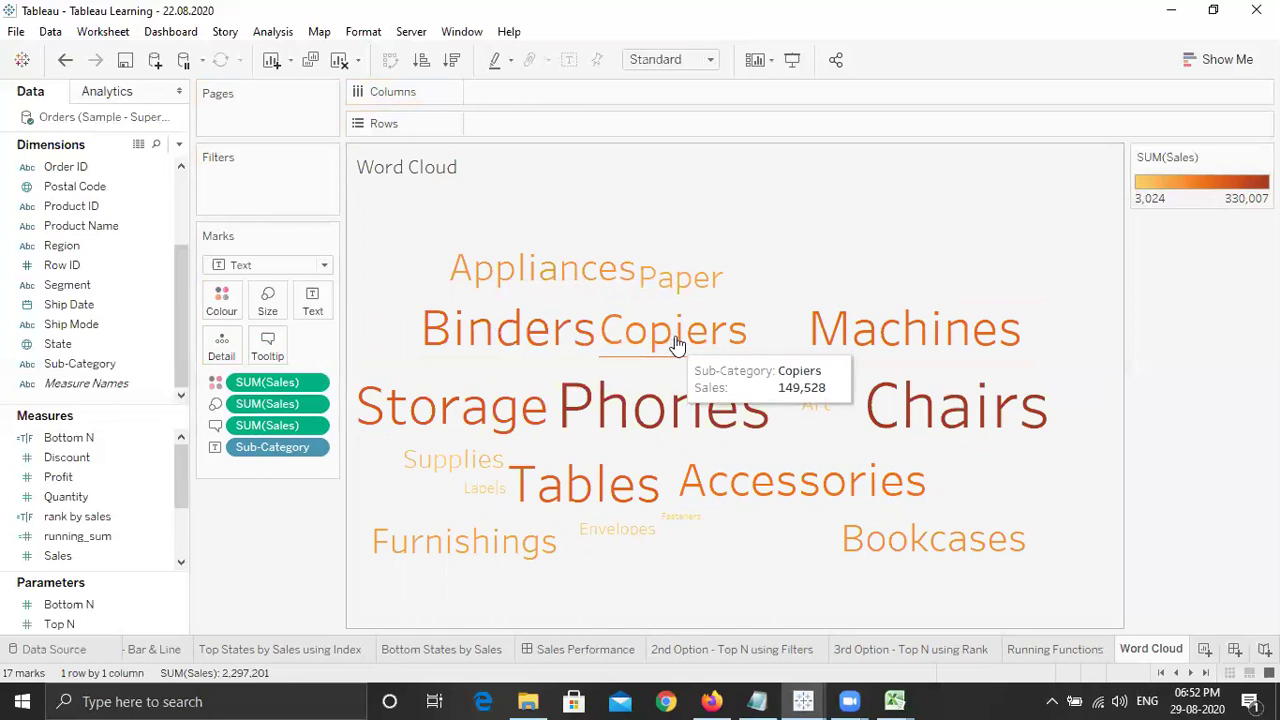
pyautogui.moveTo(687, 290)
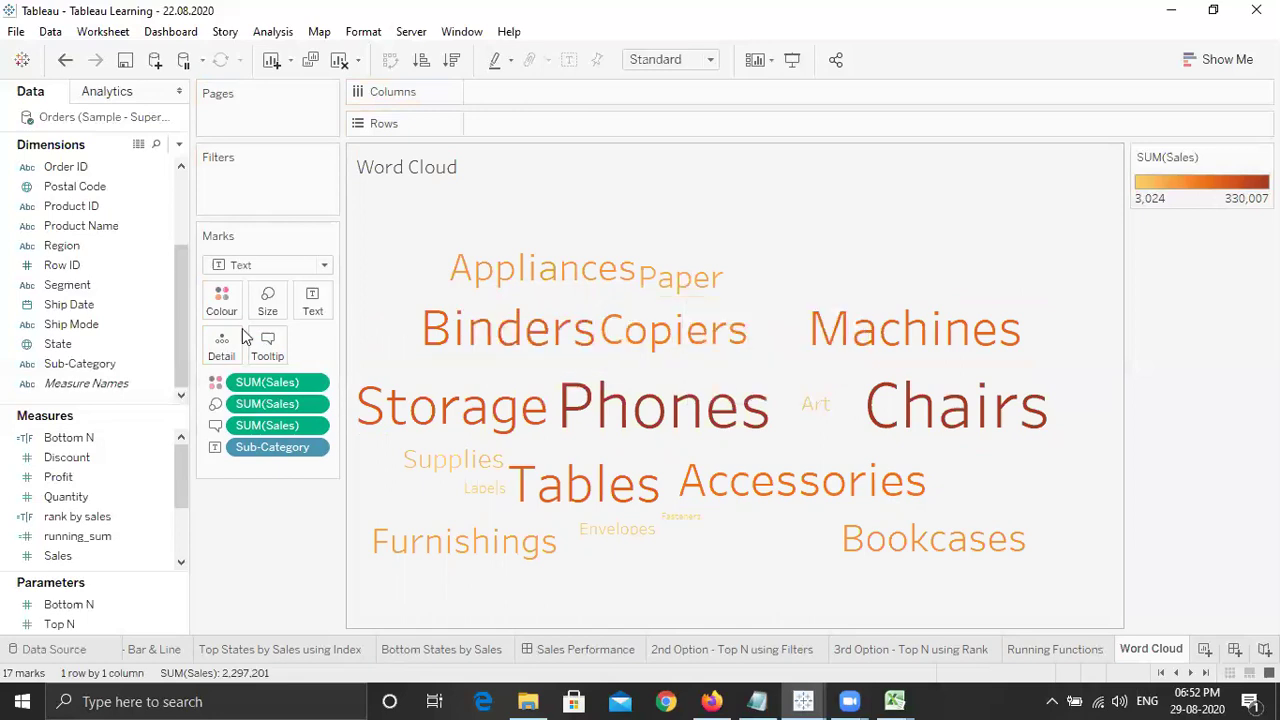
# Add a Category filter with all categories selected to the word cloud and show its filter control.
pyautogui.scroll(3, 178, 232)
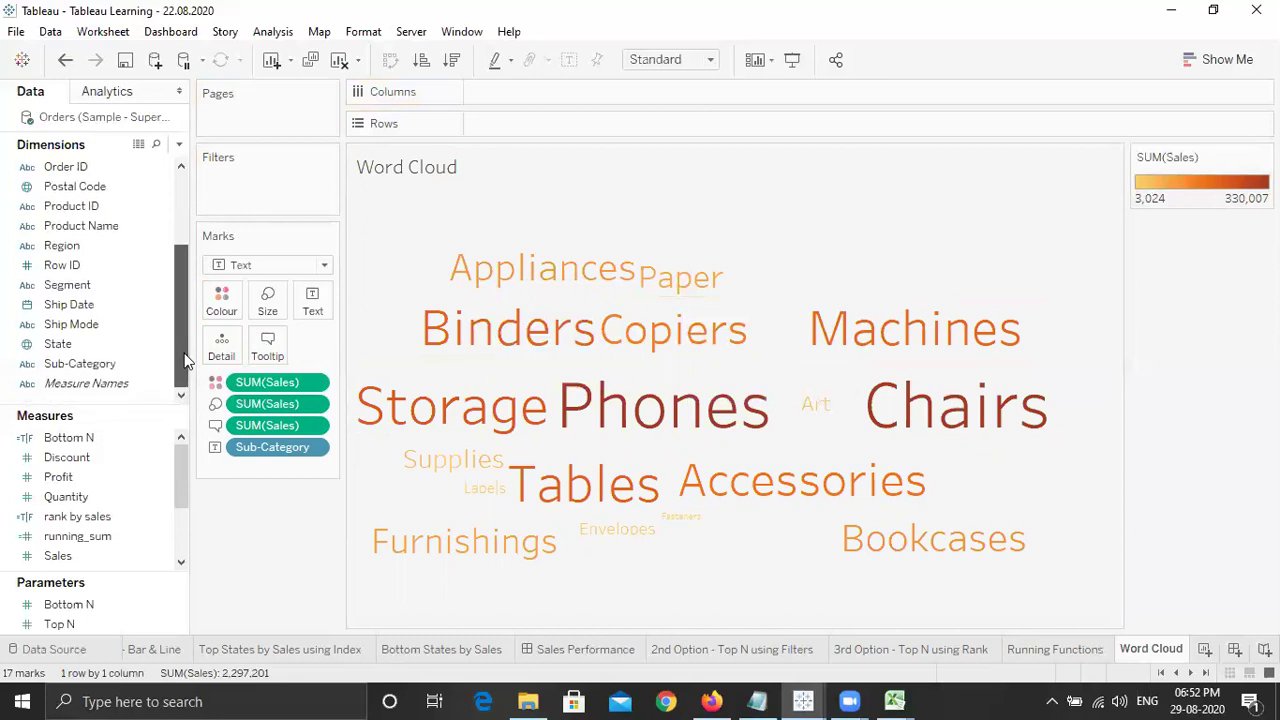
pyautogui.scroll(1, 183, 167)
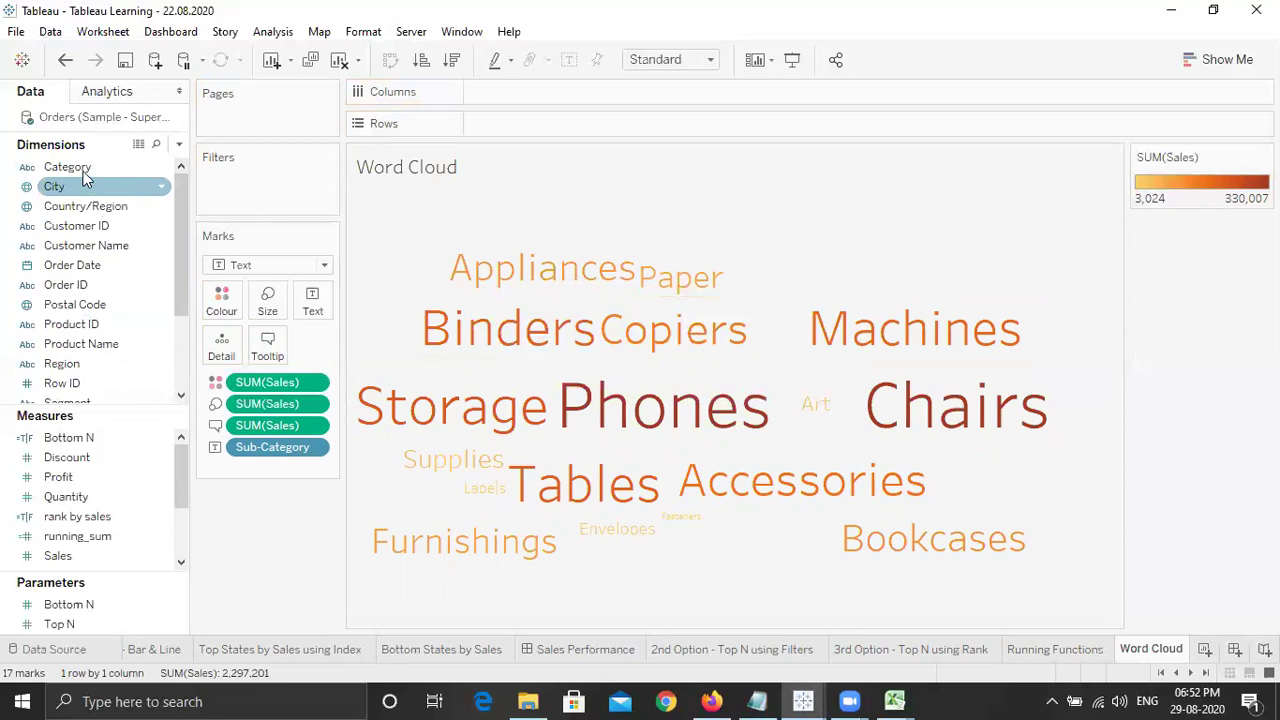
pyautogui.moveTo(198, 175); pyautogui.dragTo(249, 199)
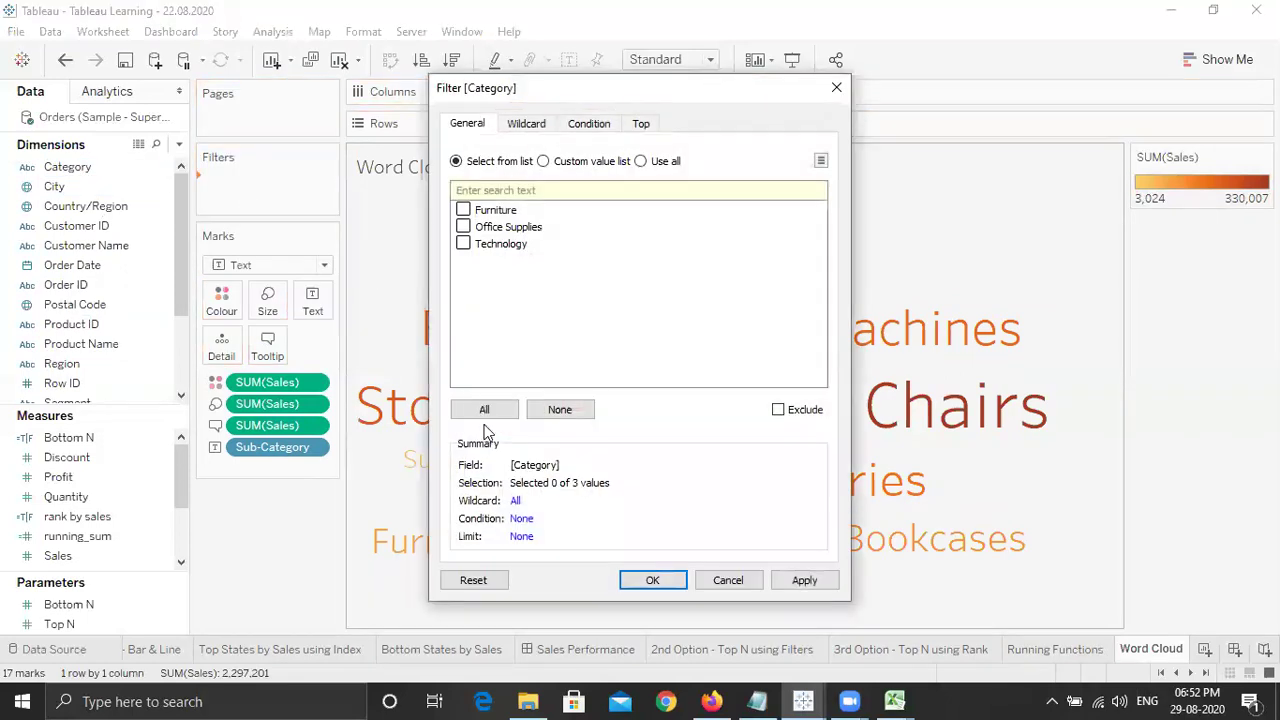
pyautogui.click(485, 410)
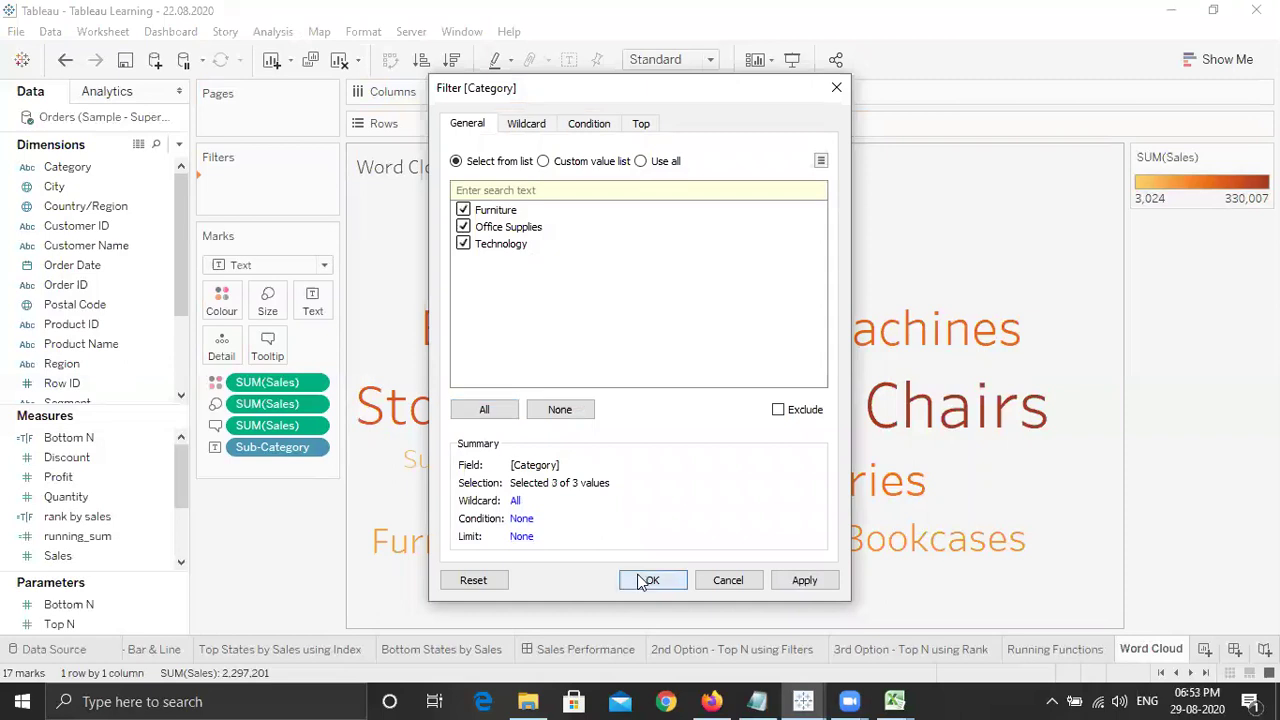
pyautogui.click(641, 581)
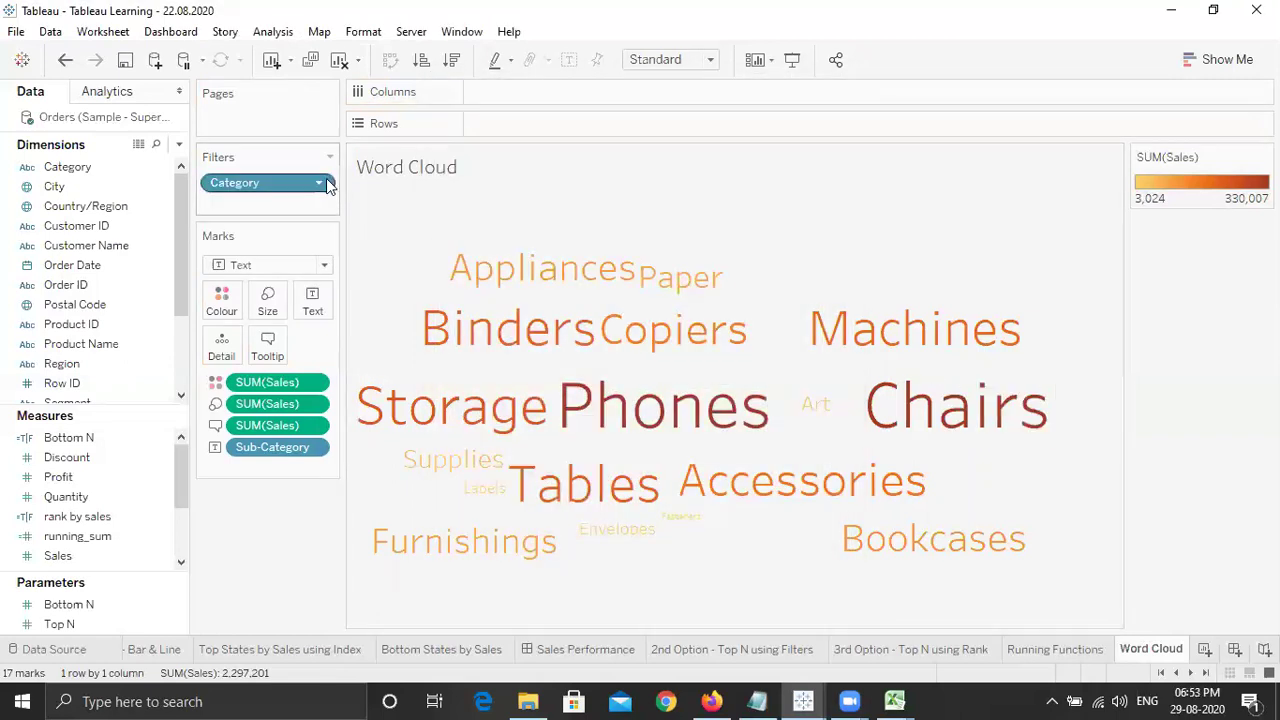
pyautogui.click(321, 184)
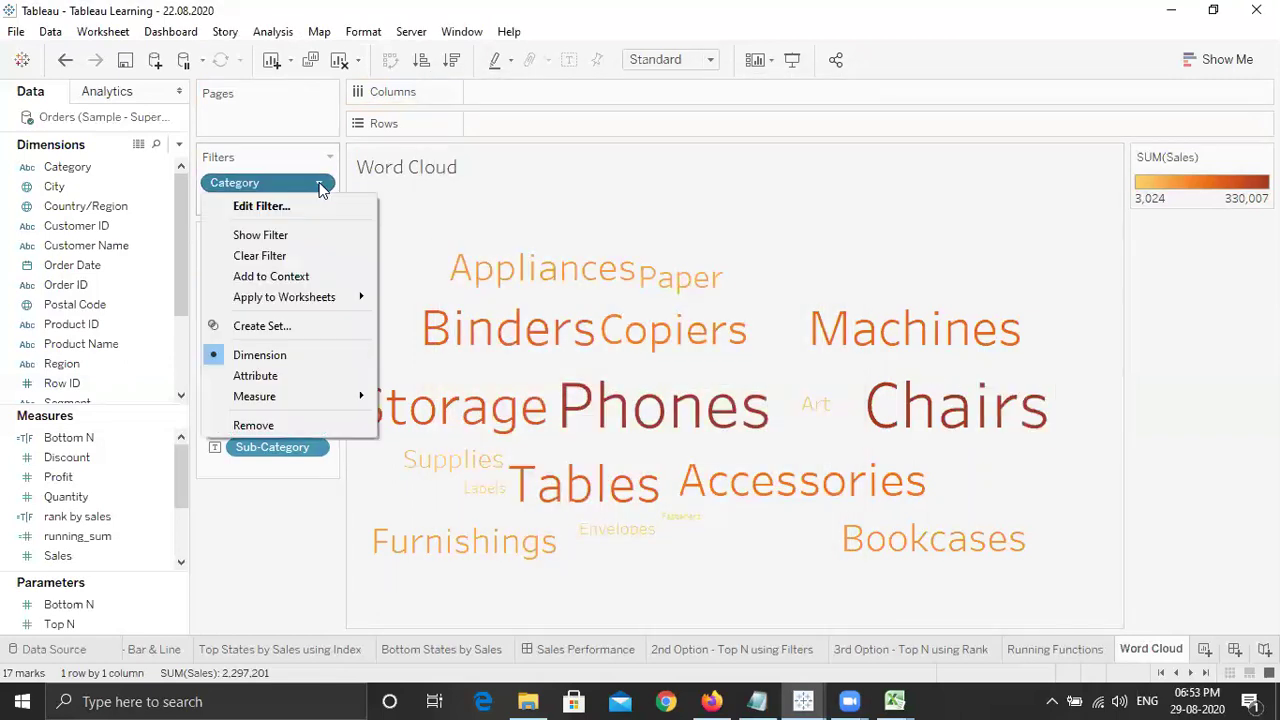
pyautogui.click(303, 235)
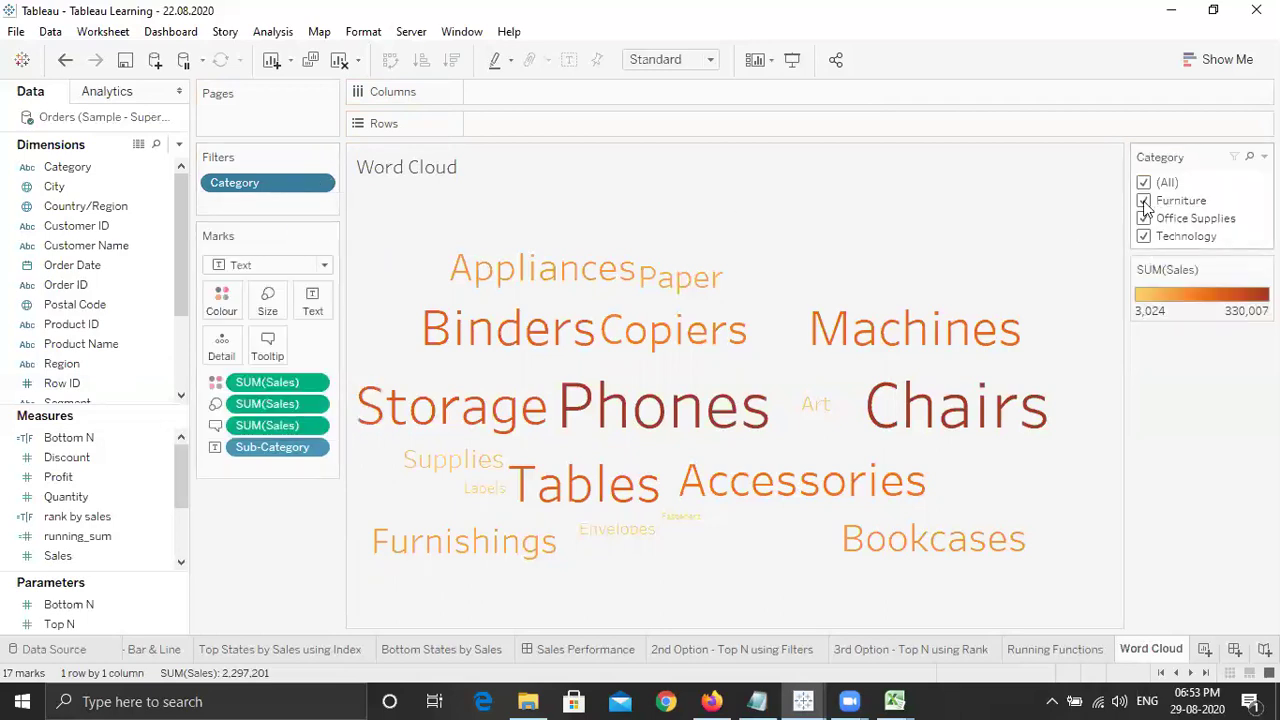
# Test the Category filter by excluding Furniture, restoring it, narrowing the cloud to Furniture only, and selecting all categories again.
pyautogui.click(1144, 201)
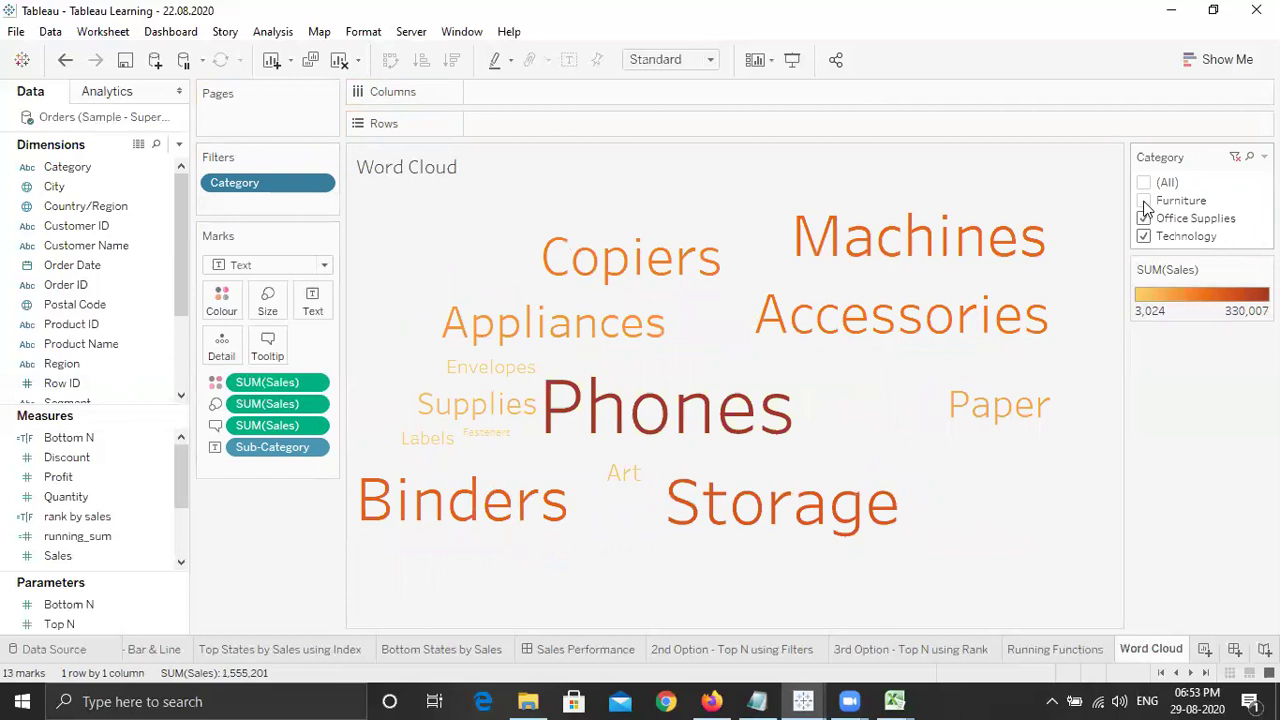
pyautogui.click(1144, 201)
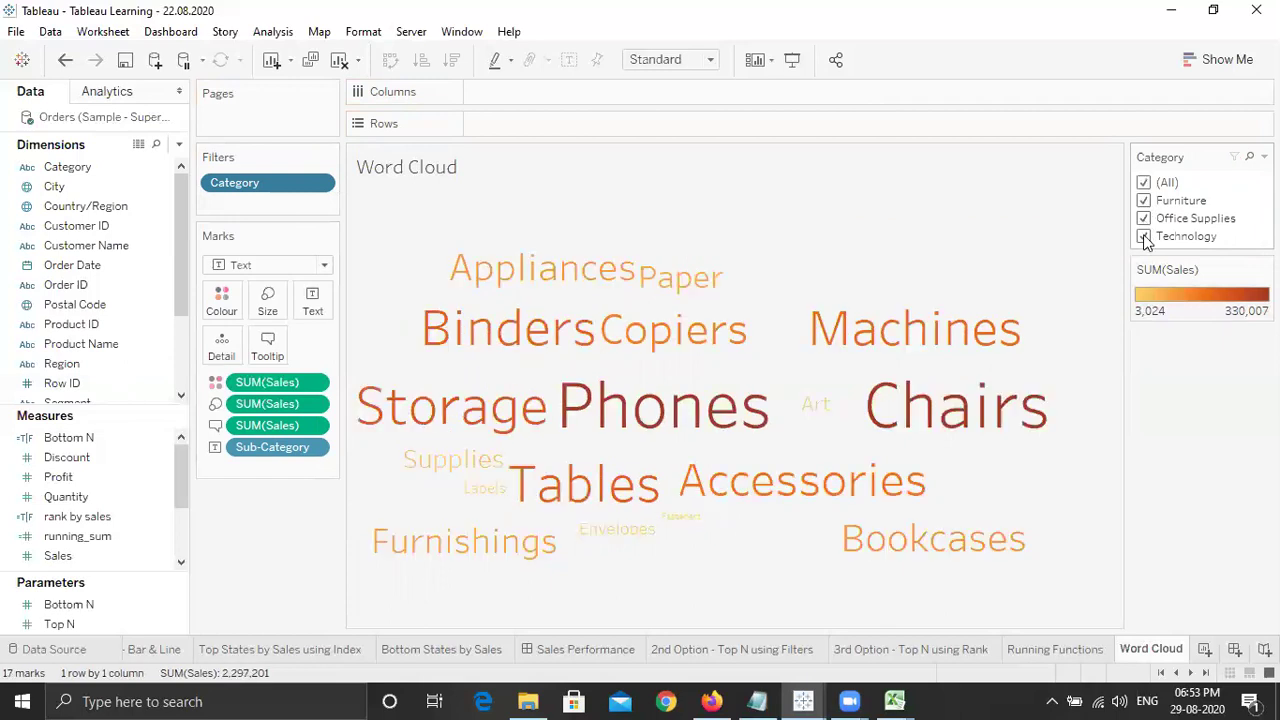
pyautogui.click(1144, 237)
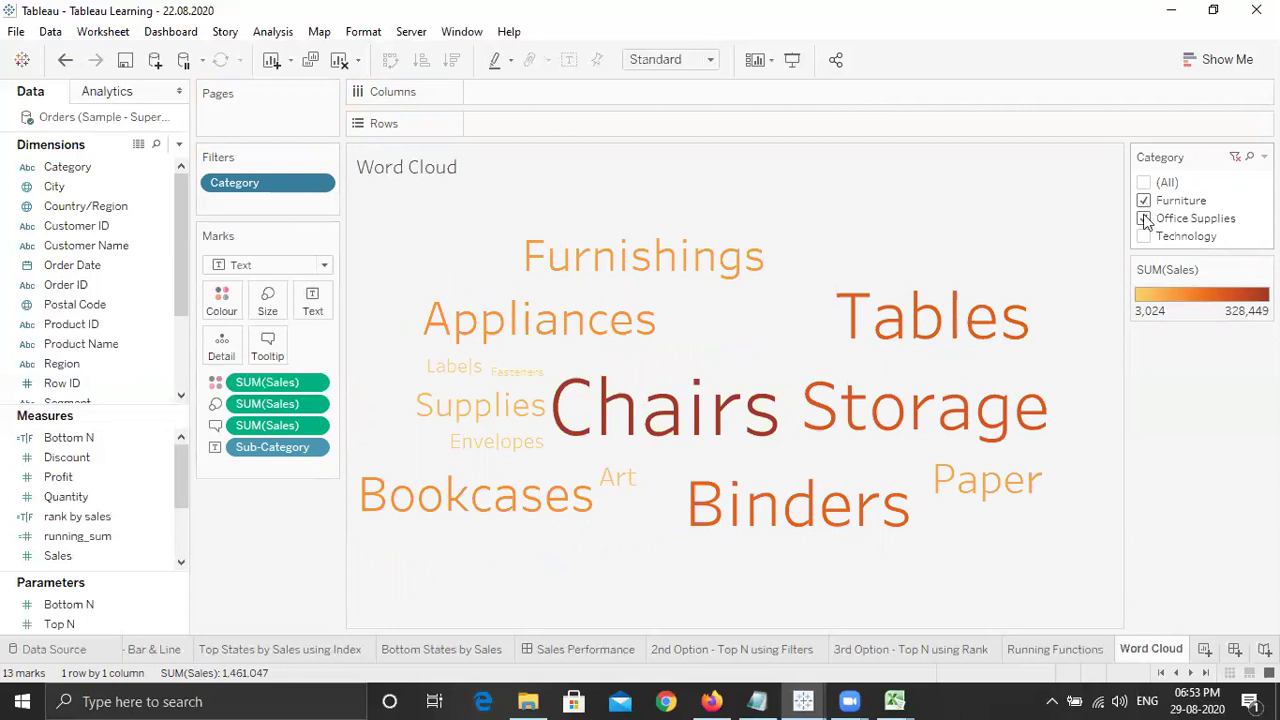
pyautogui.click(1145, 219)
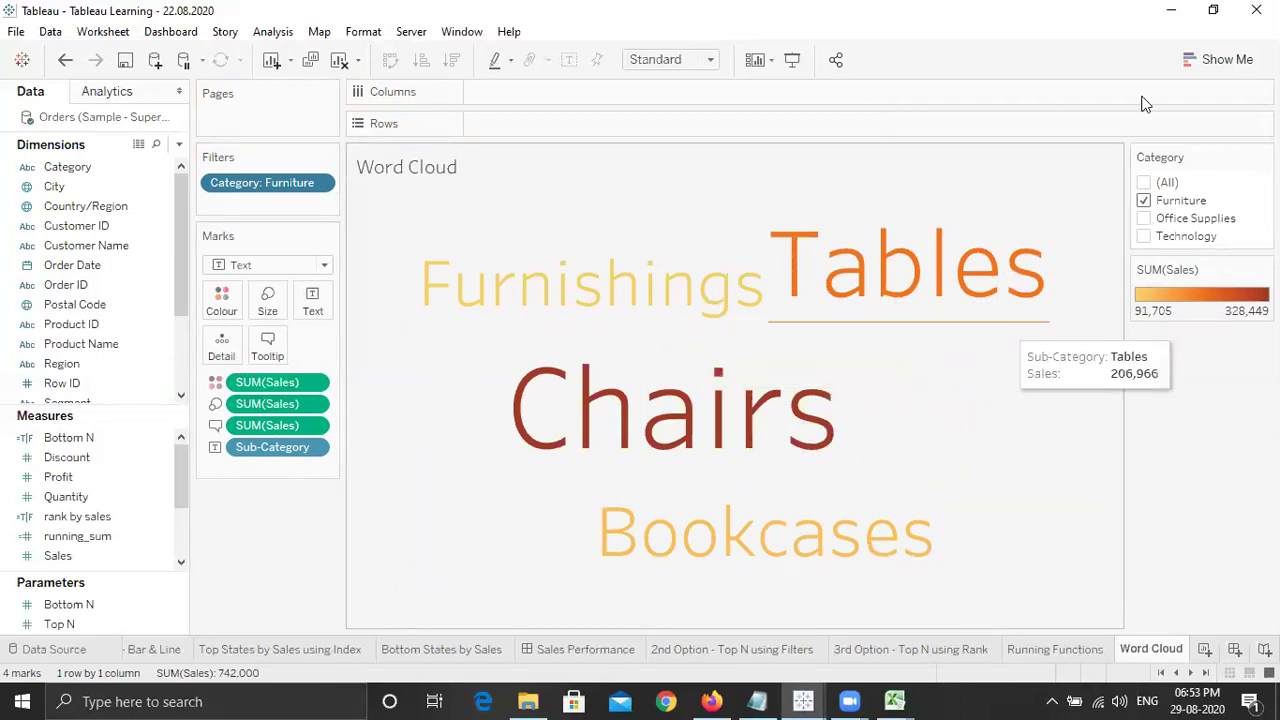
pyautogui.click(1145, 183)
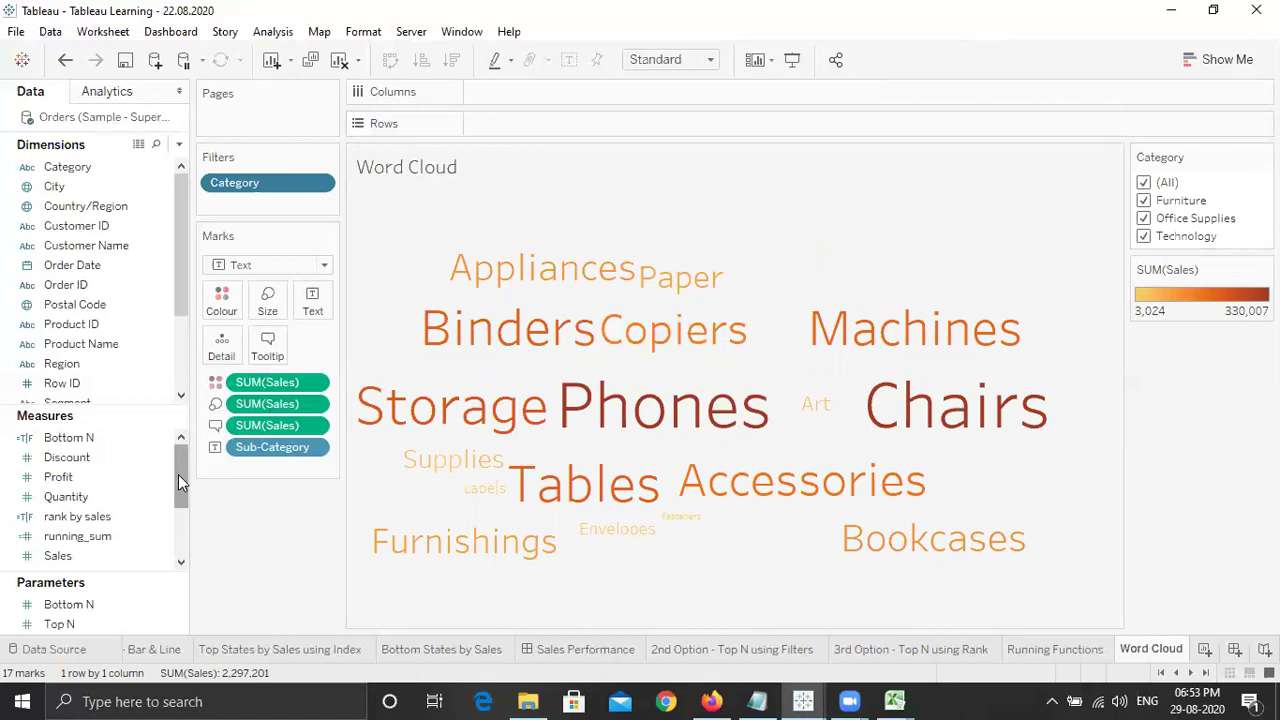
# Size the Sub-Category words by Profit instead of Sales and add Quantity to their tooltip.
pyautogui.click(62, 477)
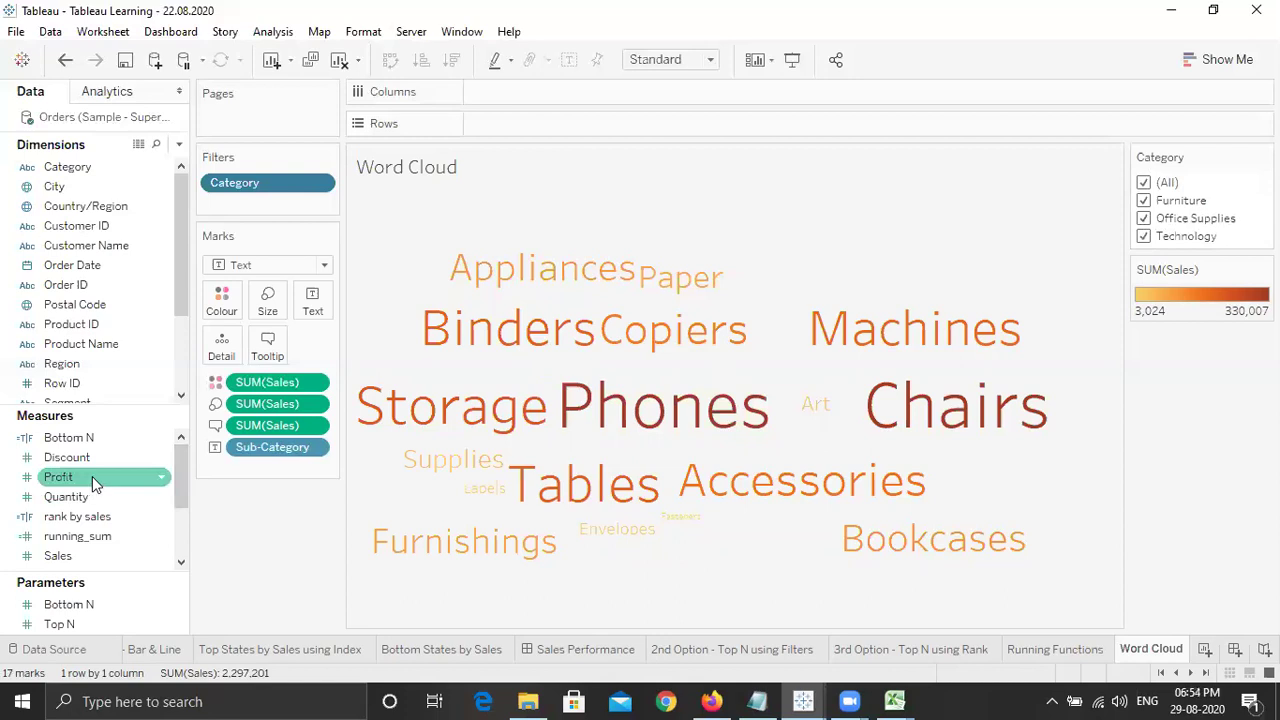
pyautogui.moveTo(92, 476); pyautogui.dragTo(272, 300)
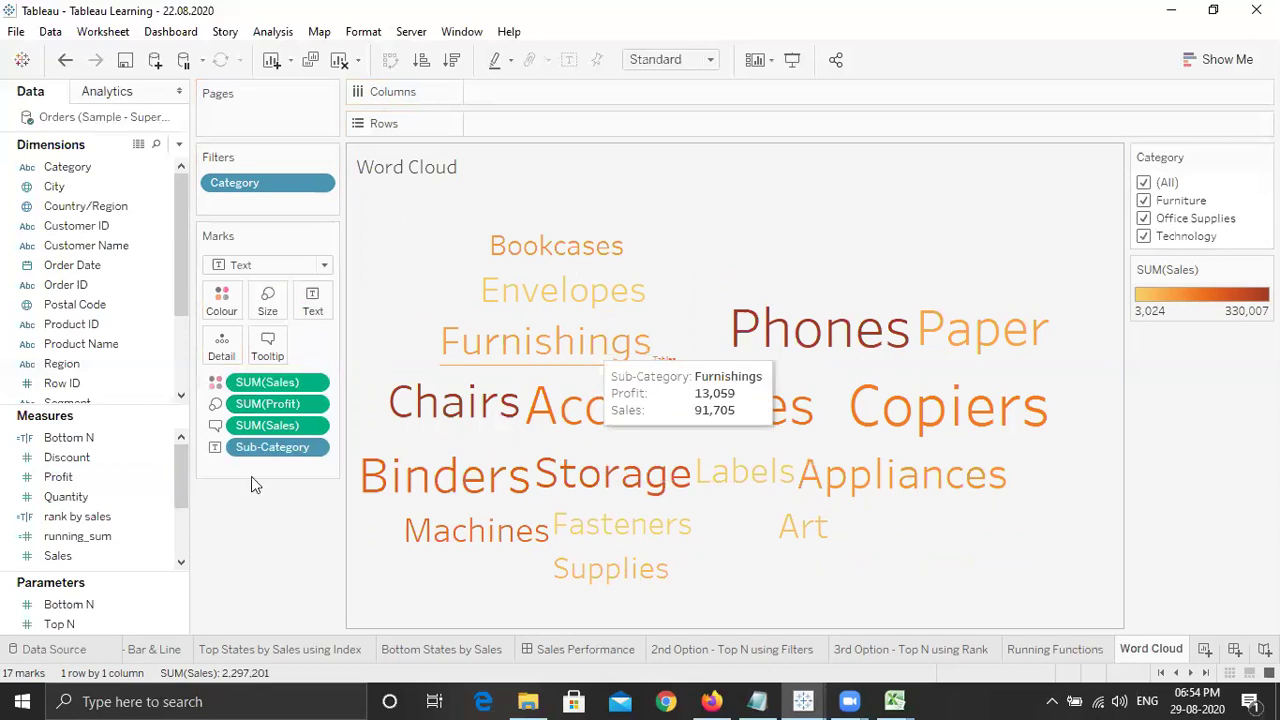
pyautogui.moveTo(114, 500); pyautogui.dragTo(266, 345)
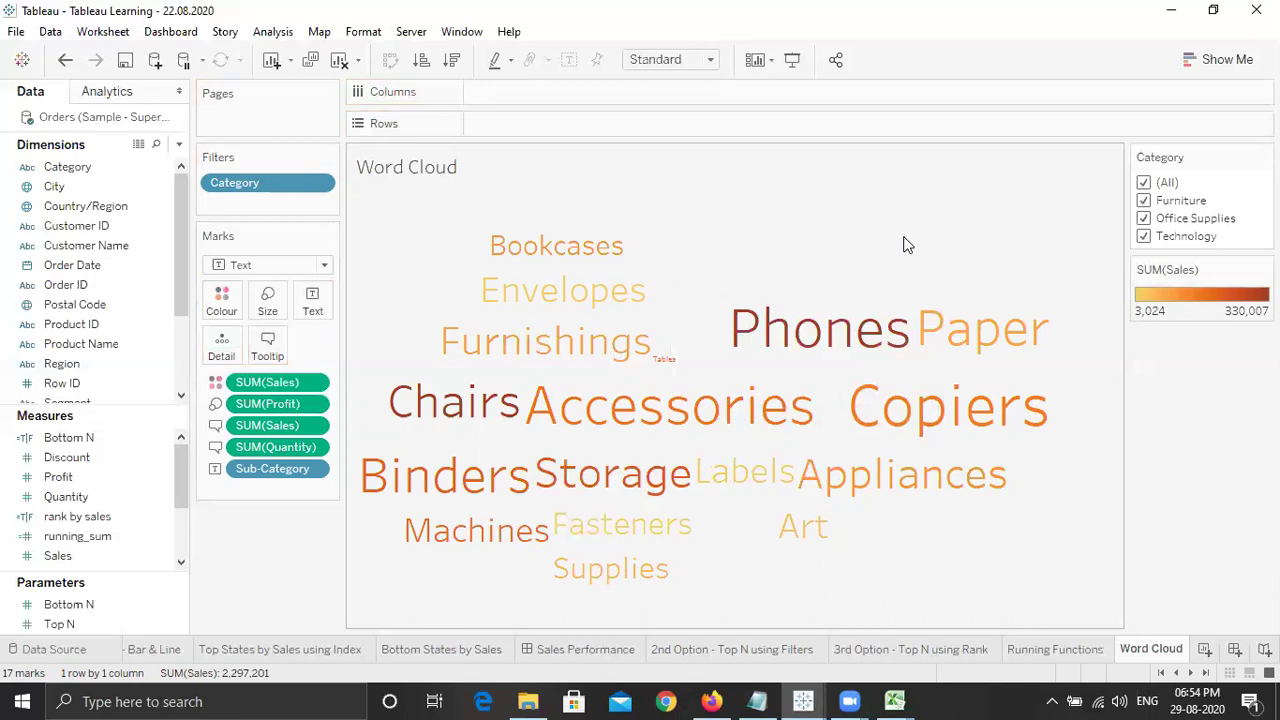
# Add Profit to the word labels, reduce the Profit line's font size and set the Sub-Category line to size 12.
pyautogui.click(103, 482)
pyautogui.moveTo(88, 476); pyautogui.dragTo(310, 310)
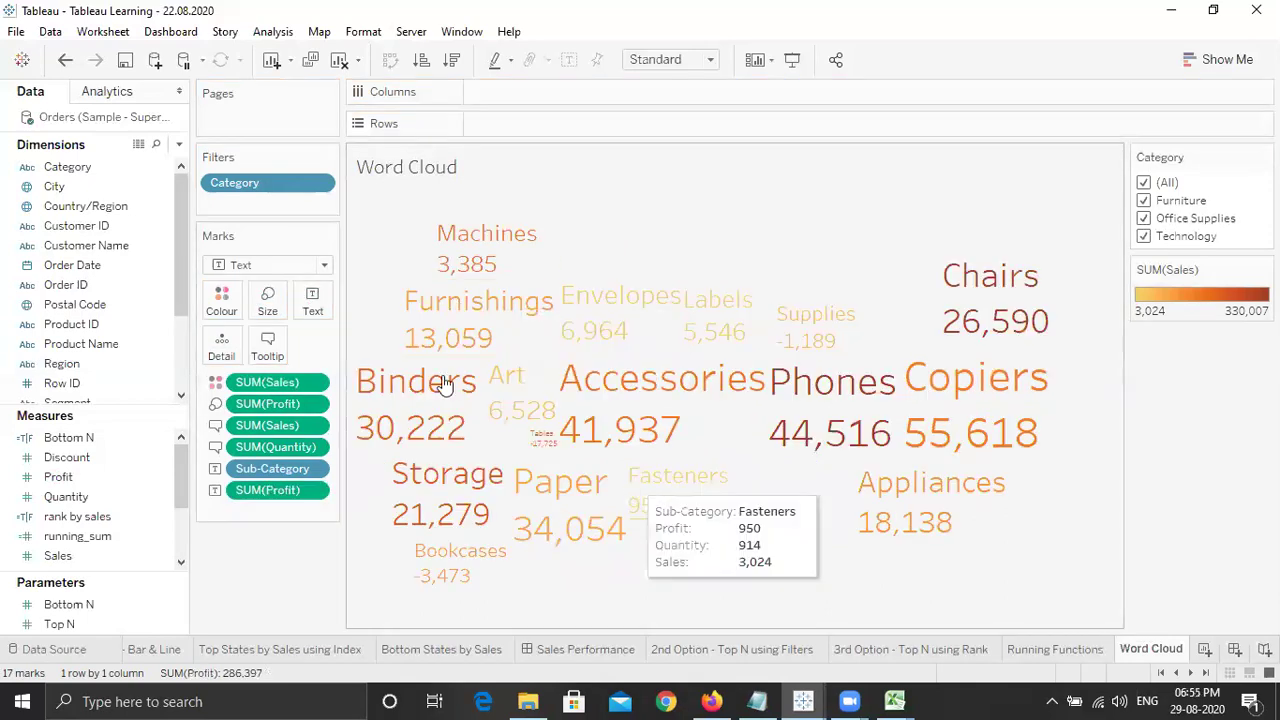
pyautogui.click(313, 302)
pyautogui.click(474, 342)
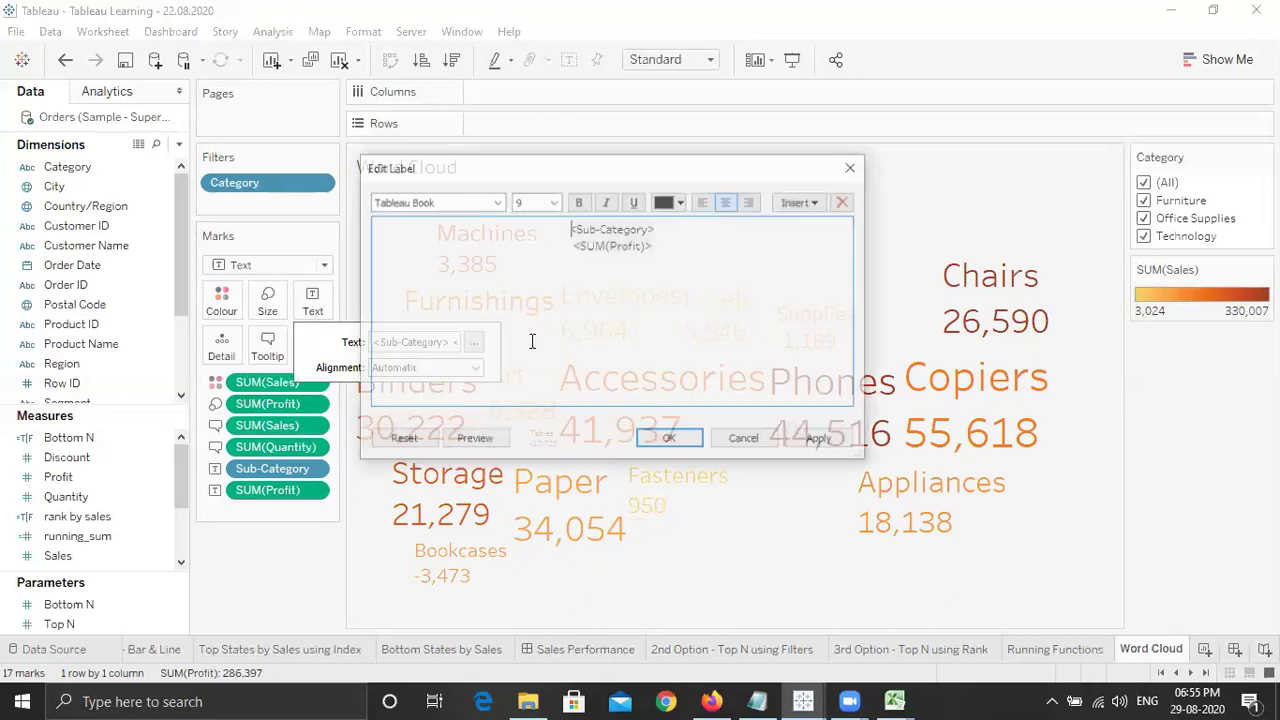
pyautogui.doubleClick(578, 246)
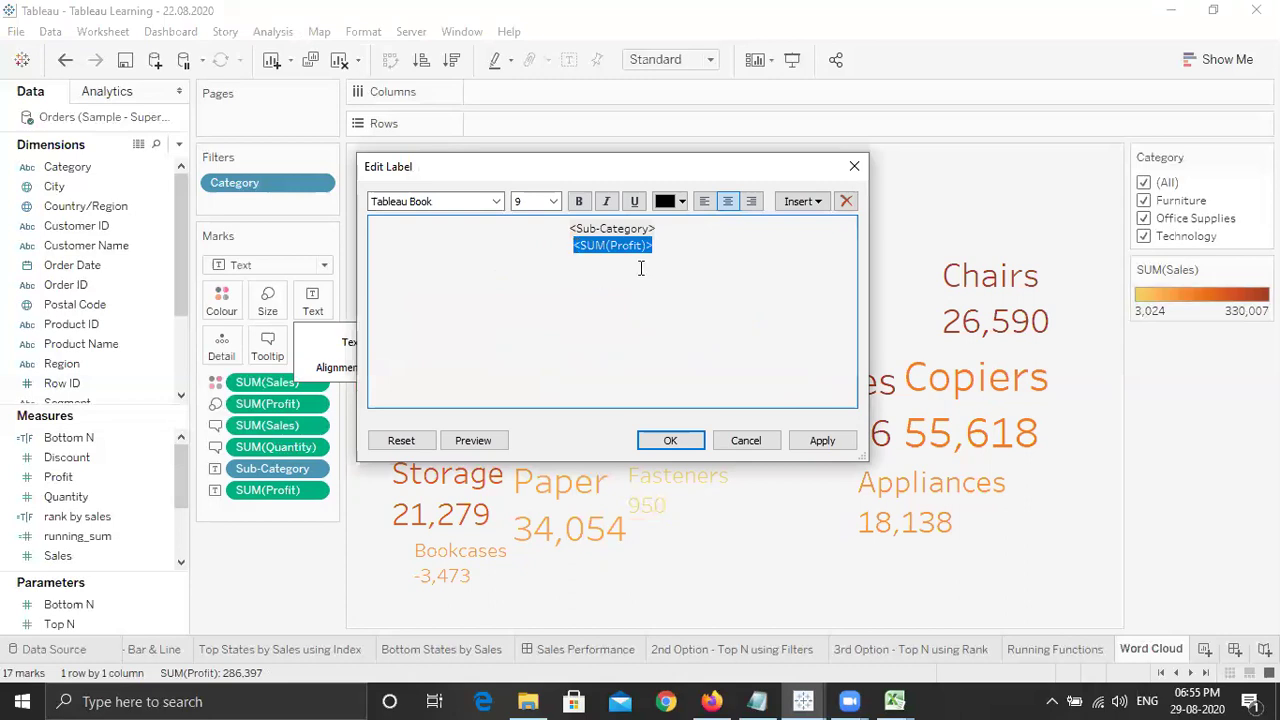
pyautogui.click(553, 201)
pyautogui.click(545, 222)
pyautogui.moveTo(677, 228); pyautogui.dragTo(570, 228)
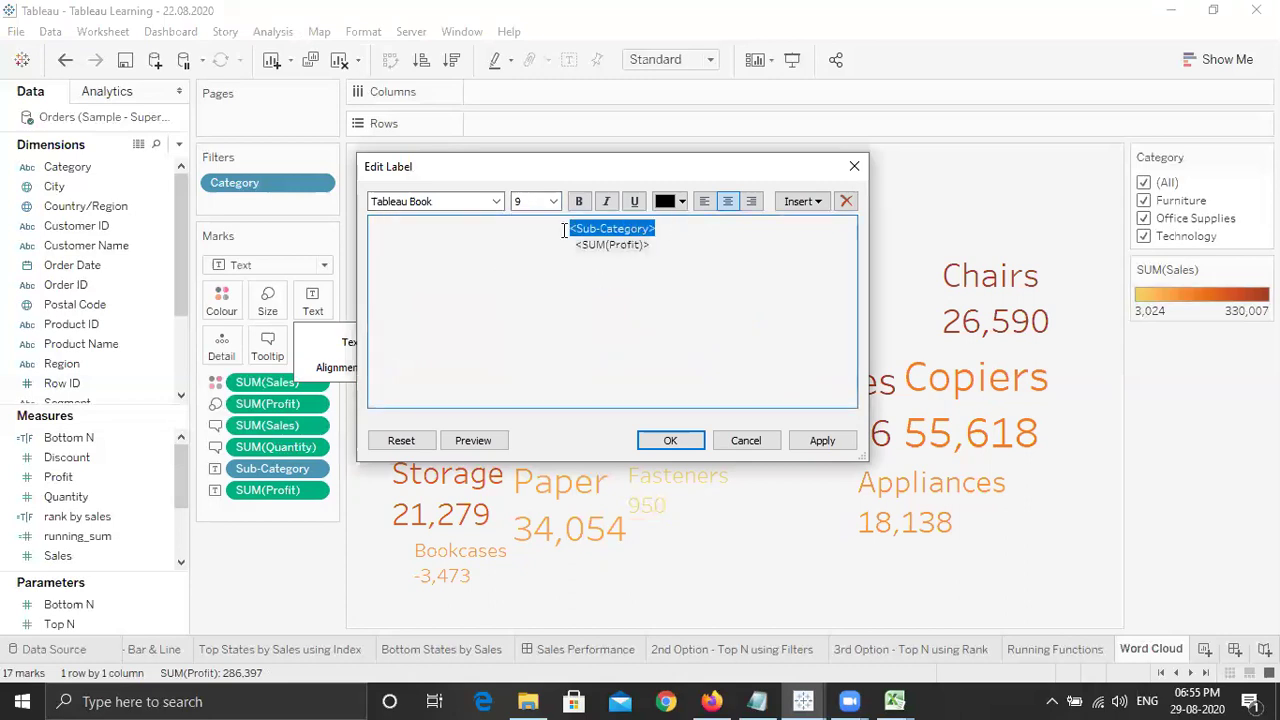
pyautogui.click(553, 201)
pyautogui.click(537, 268)
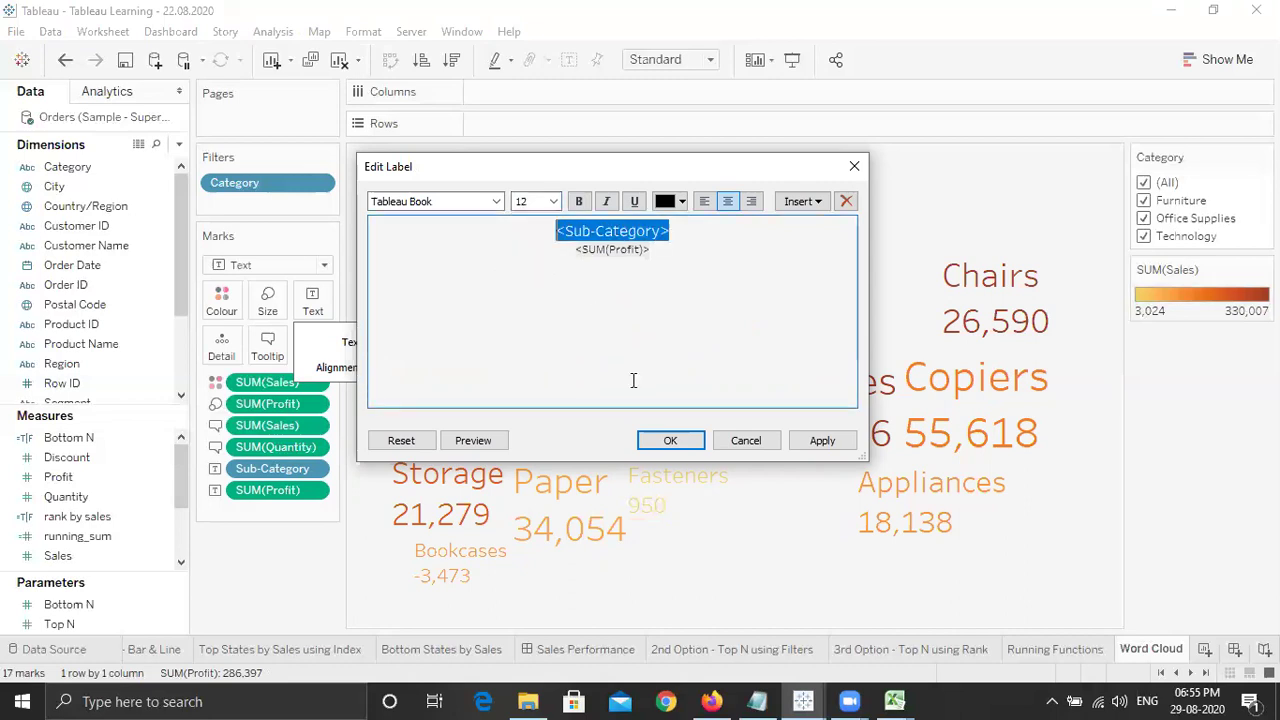
pyautogui.click(670, 441)
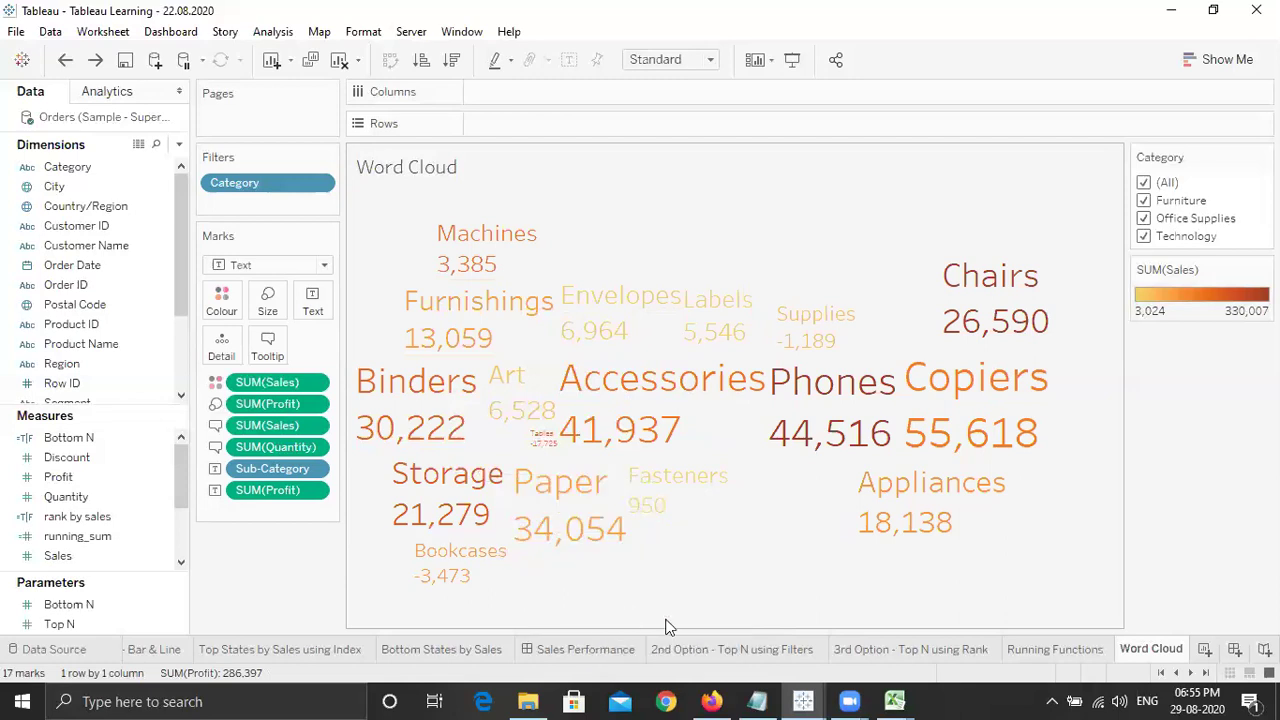
# Undo the label changes back past the Profit text, and redo the addition of Quantity to the tooltip.
pyautogui.hotkey('ctrl', 'z')
pyautogui.hotkey('ctrl', 'z')
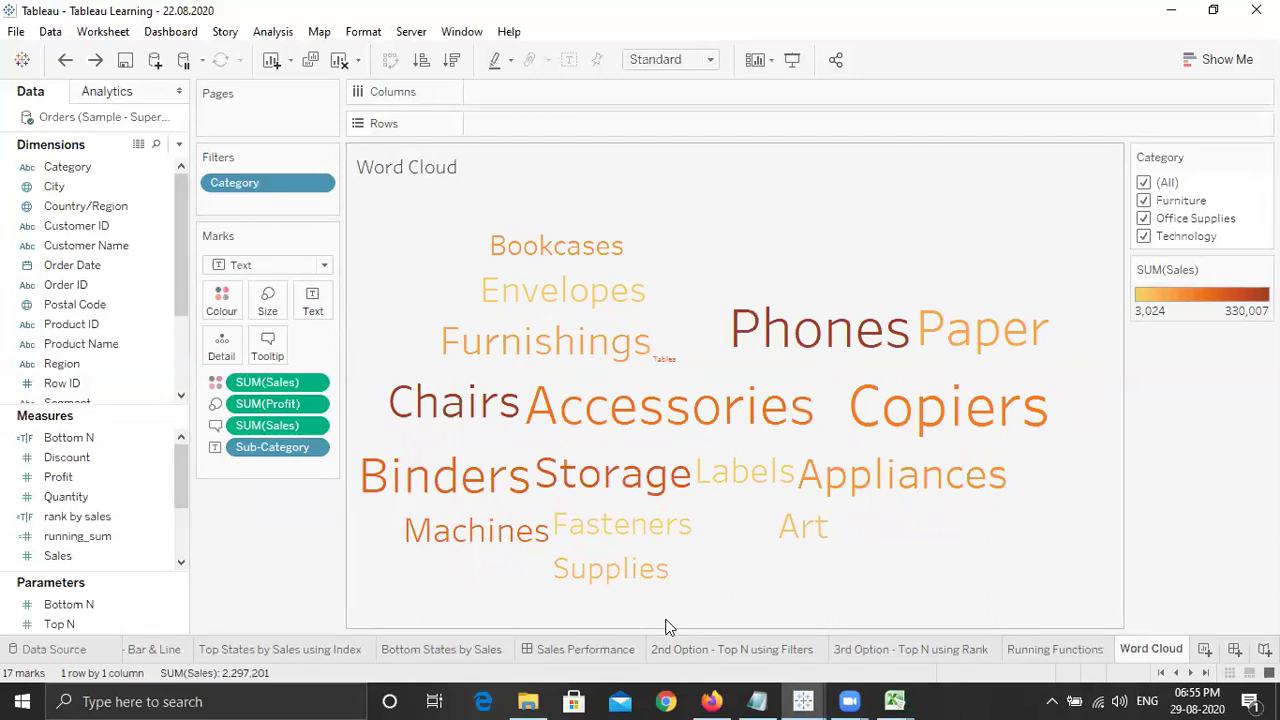
pyautogui.hotkey('ctrl', 'y')
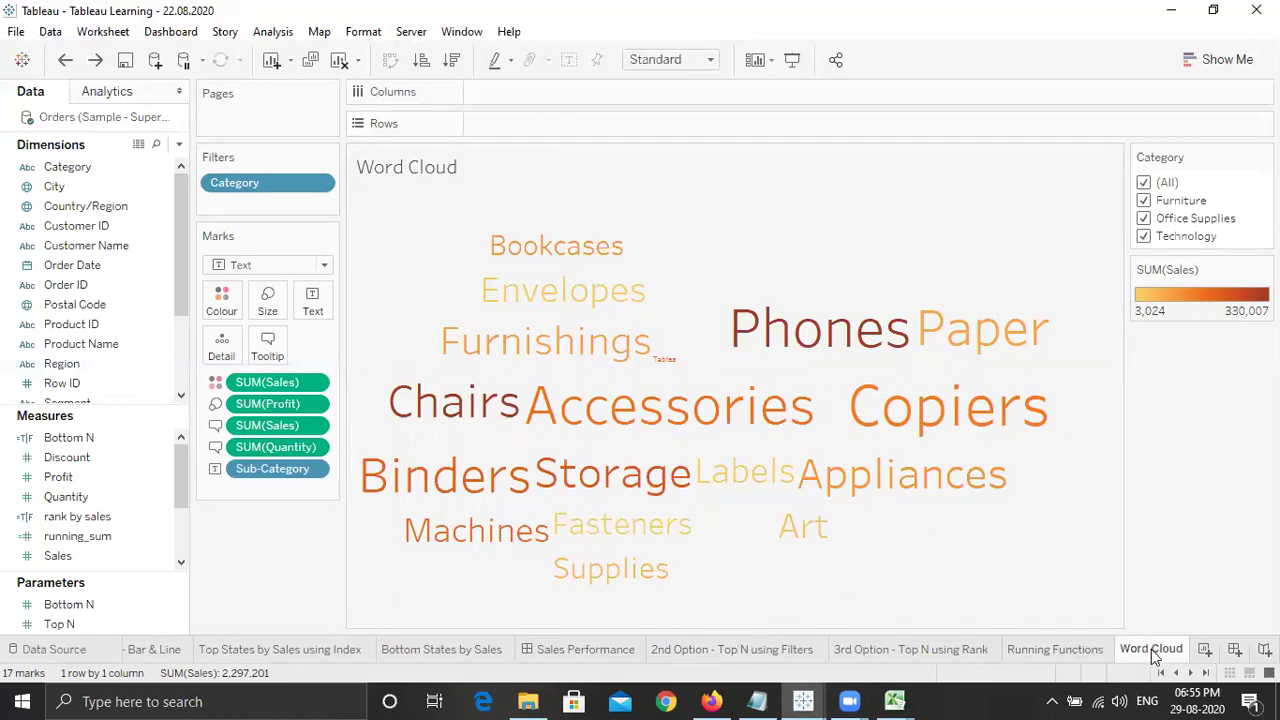
# Create a new dashboard and place the Word Cloud sheet on it as a tiled item, widened past the middle of the canvas.
pyautogui.moveTo(1155, 655)
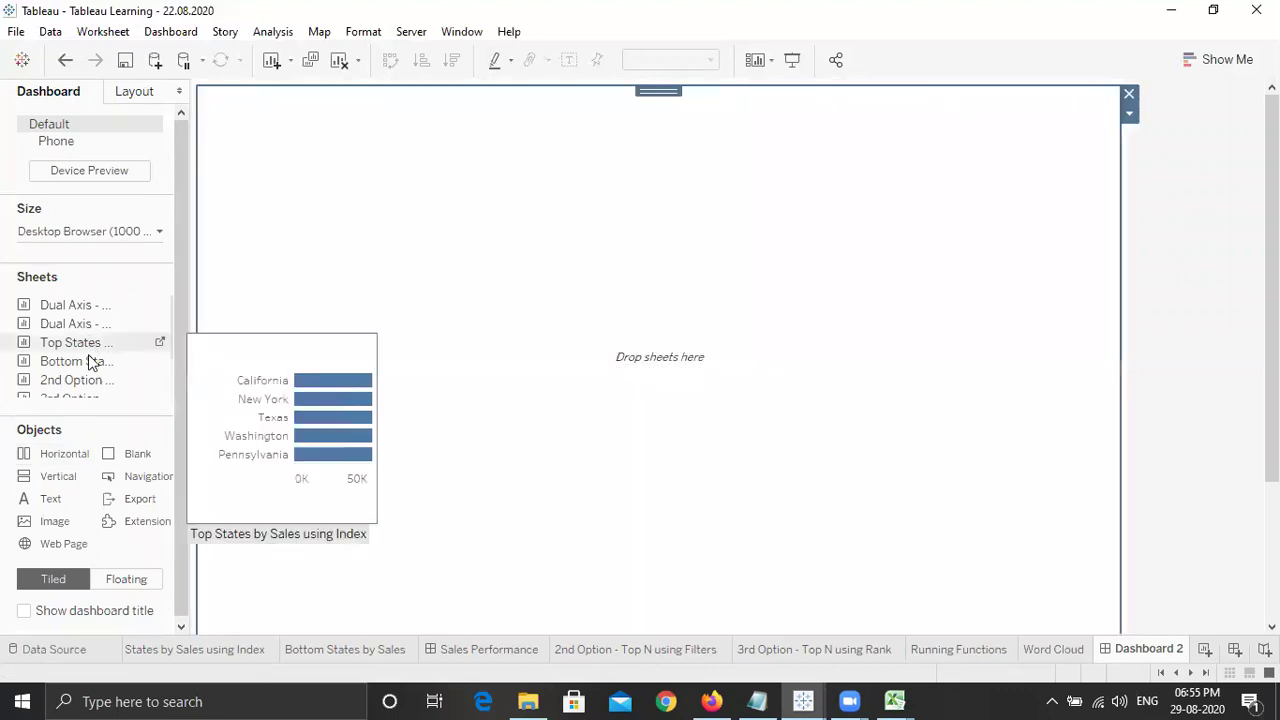
pyautogui.scroll(-1, 174, 337)
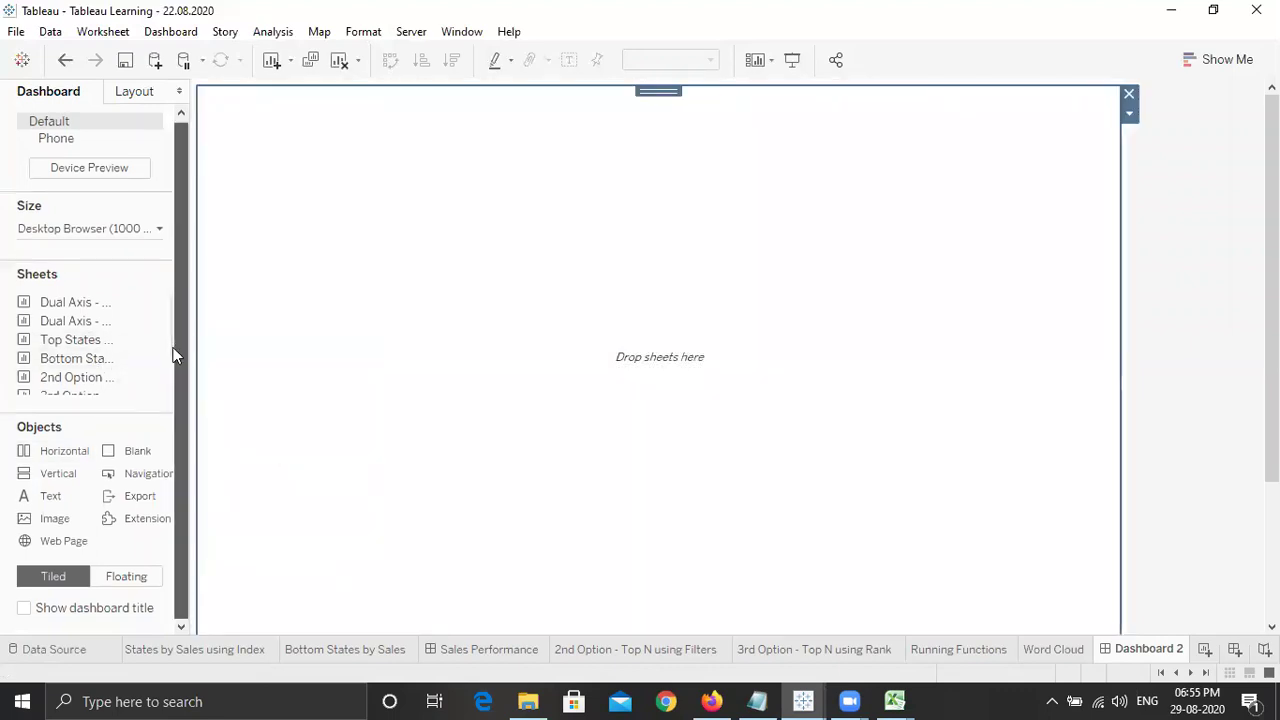
pyautogui.scroll(-2, 171, 385)
pyautogui.moveTo(120, 386); pyautogui.dragTo(445, 157)
pyautogui.moveTo(495, 321); pyautogui.dragTo(495, 321)
pyautogui.moveTo(487, 225); pyautogui.dragTo(755, 231)
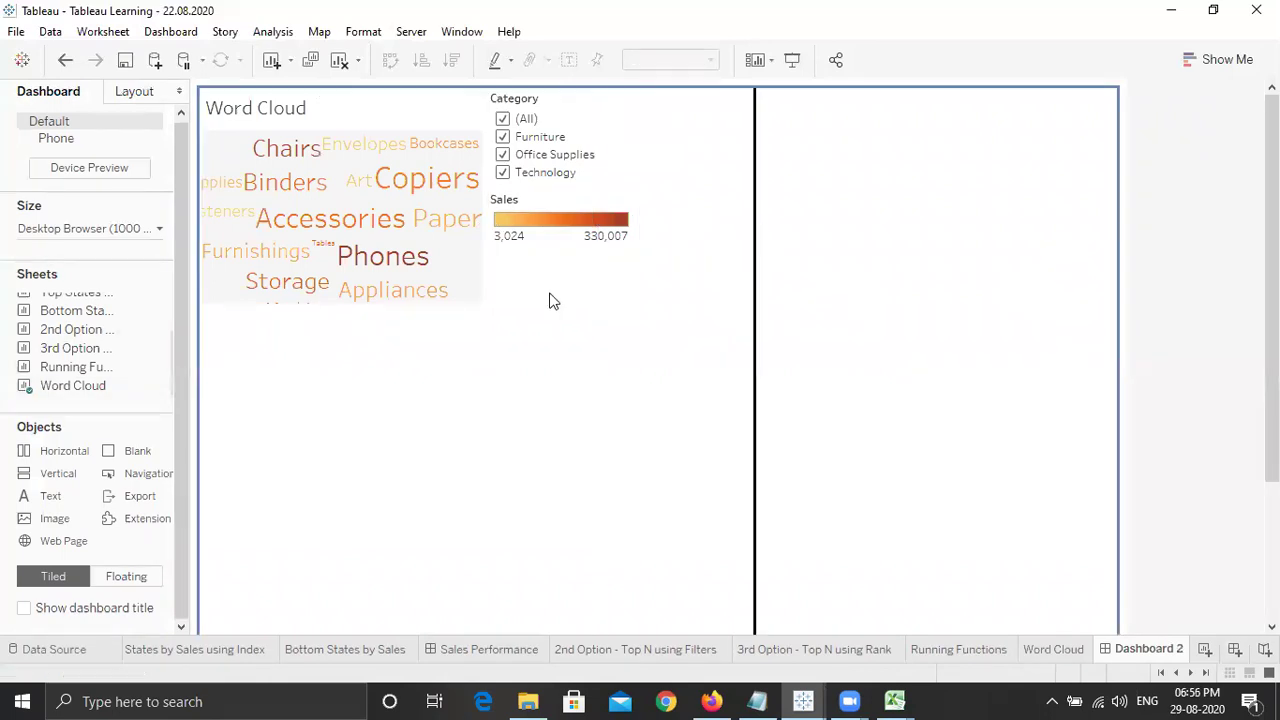
pyautogui.moveTo(549, 301); pyautogui.dragTo(517, 314)
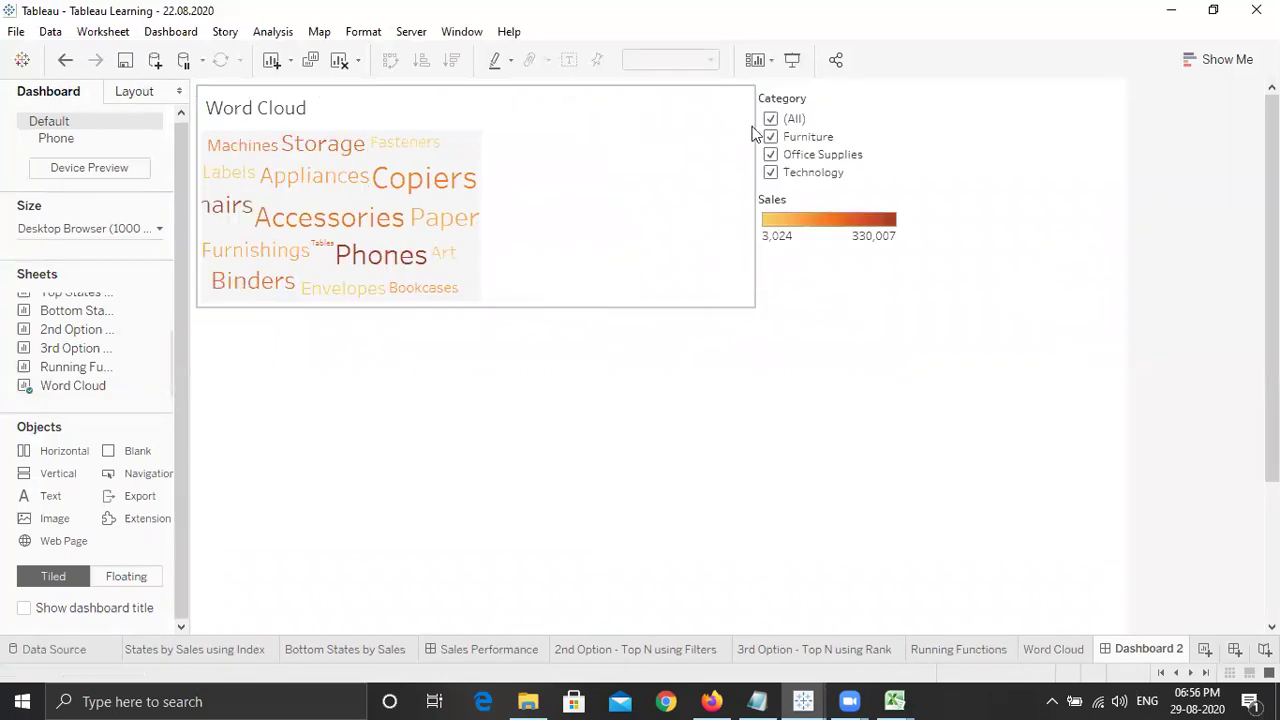
# Set the tiled Word Cloud's fit to Entire View.
pyautogui.click(766, 152)
pyautogui.click(764, 153)
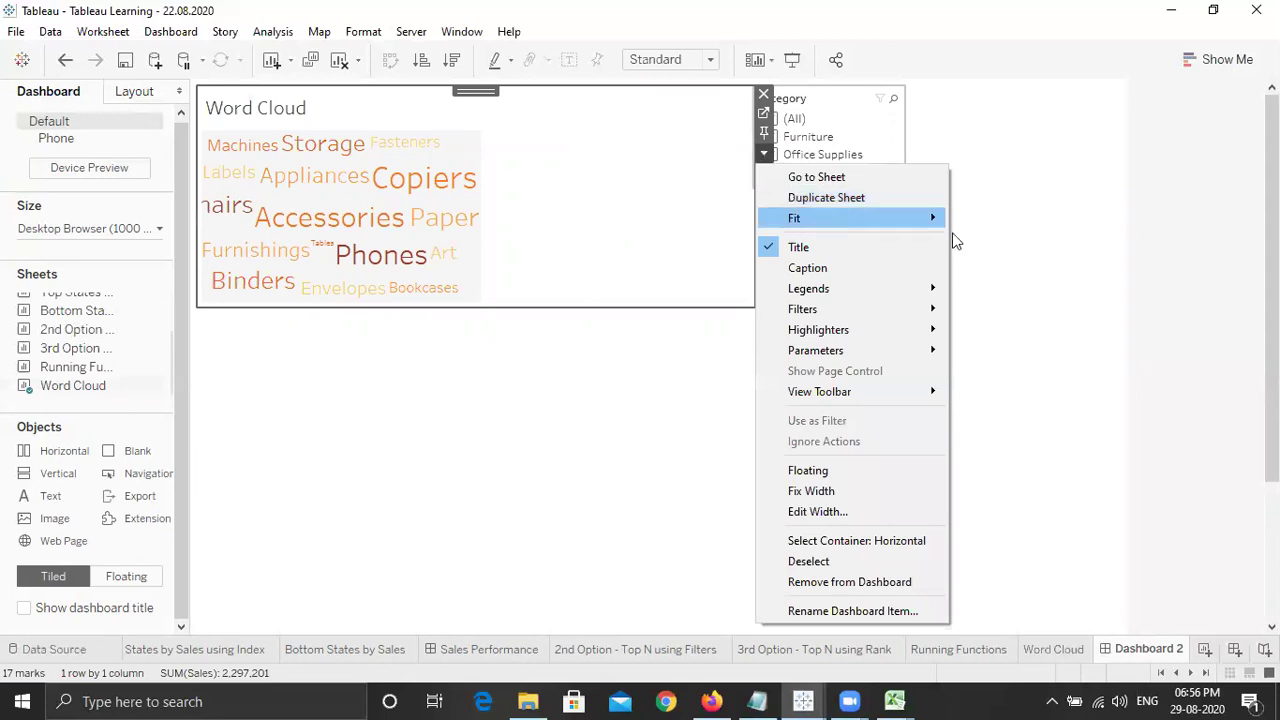
pyautogui.moveTo(940, 220)
pyautogui.click(980, 280)
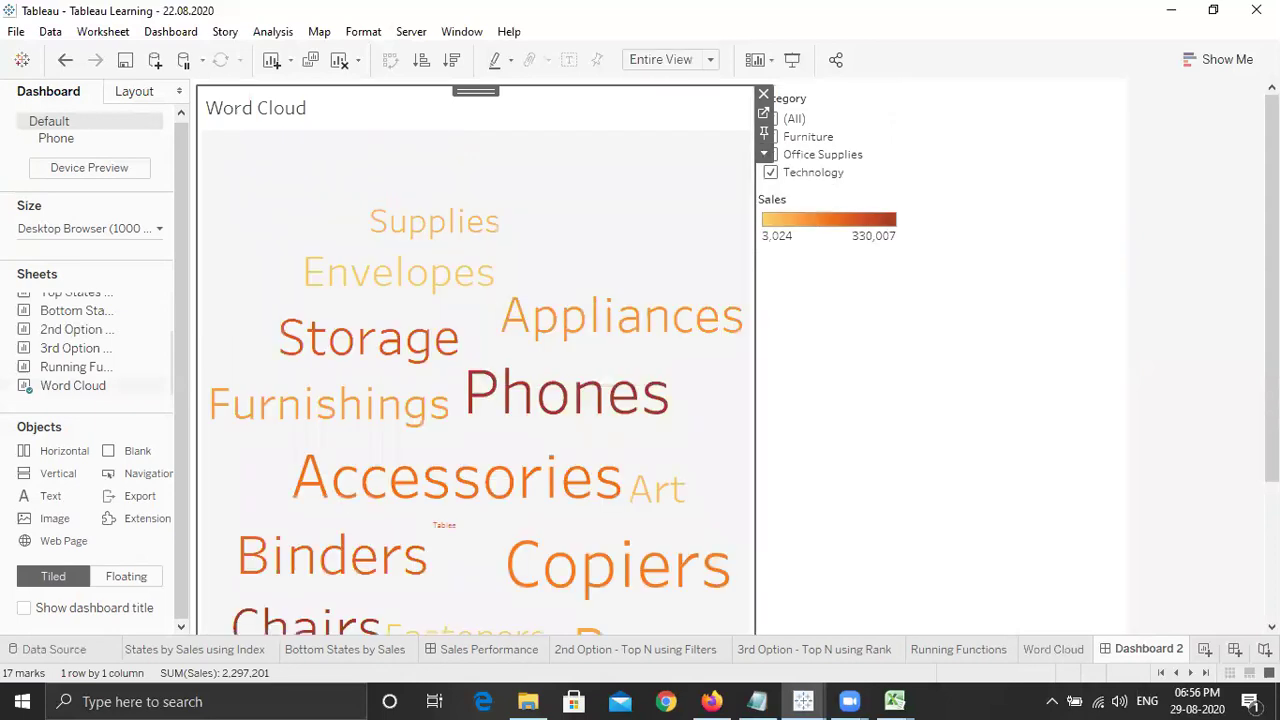
# Try to adjust the height of the tiled Word Cloud from its lower edge, and remove it from the dashboard.
pyautogui.scroll(-3, 546, 566)
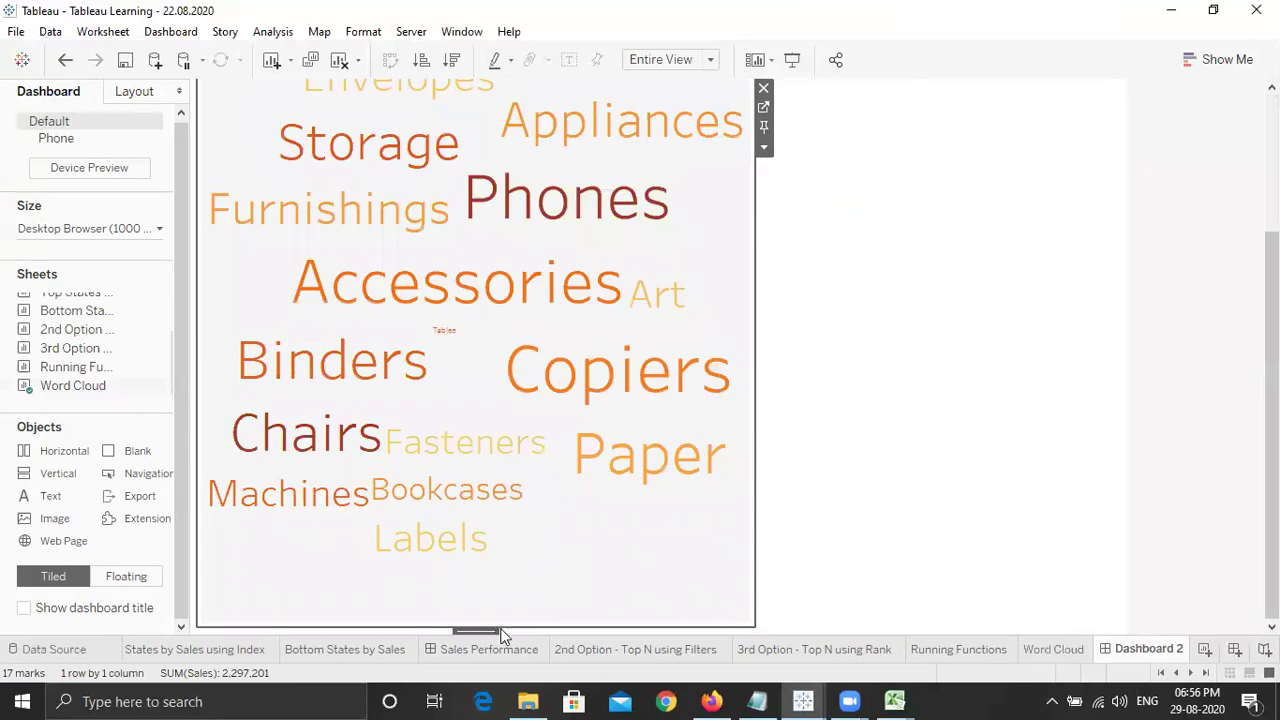
pyautogui.click(531, 617)
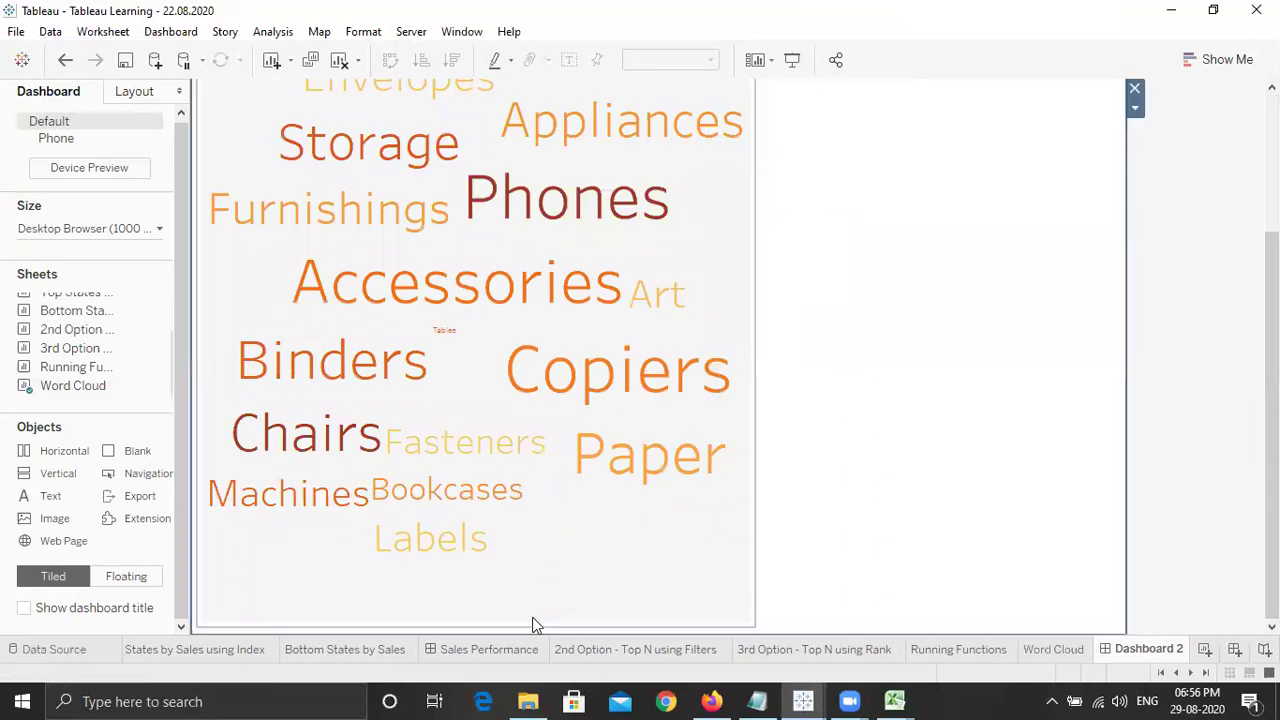
pyautogui.click(531, 632)
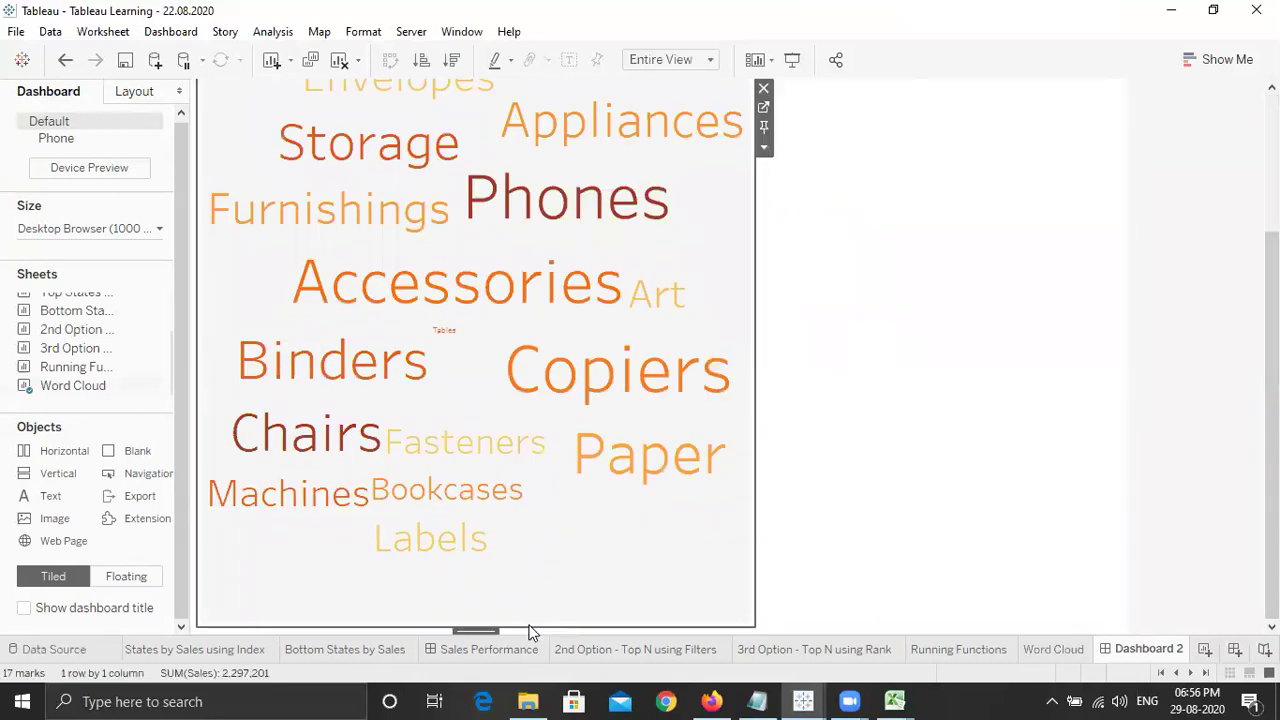
pyautogui.click(764, 90)
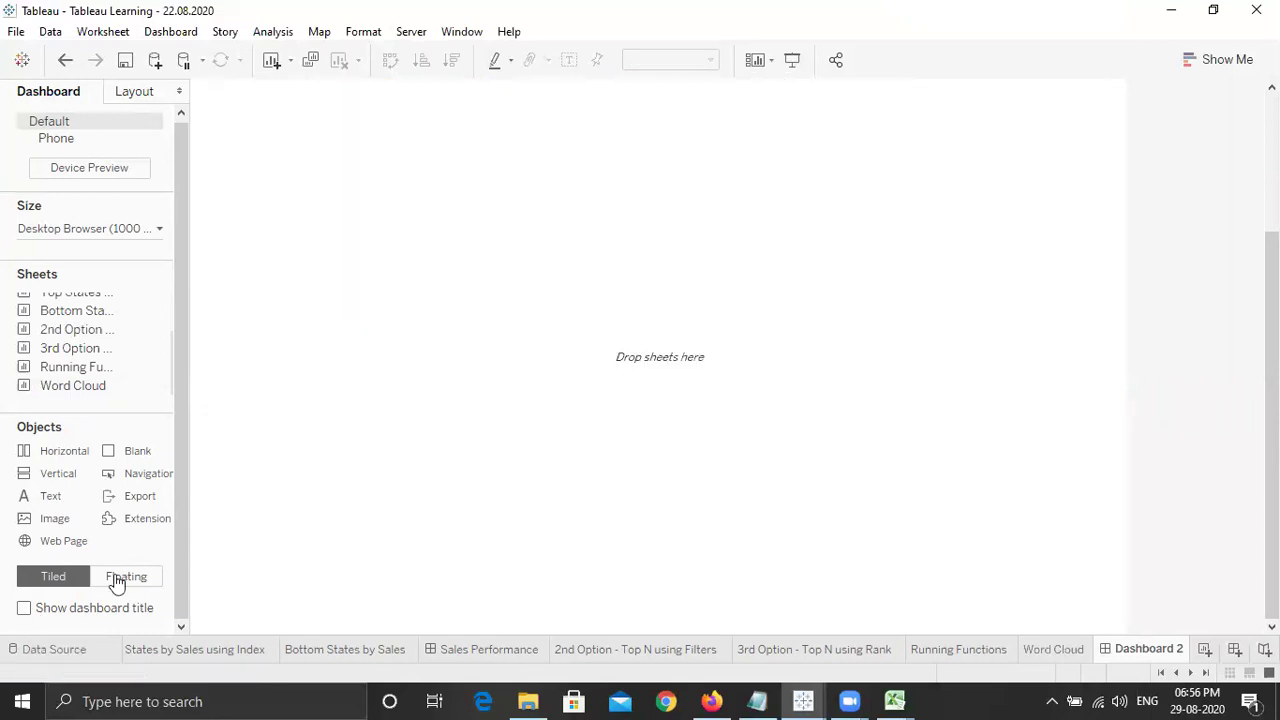
# Add the Word Cloud sheet to the dashboard as a floating object and set its fit to Entire View.
pyautogui.press('shift')
pyautogui.moveTo(78, 393); pyautogui.dragTo(491, 278)
pyautogui.moveTo(670, 294); pyautogui.dragTo(665, 296)
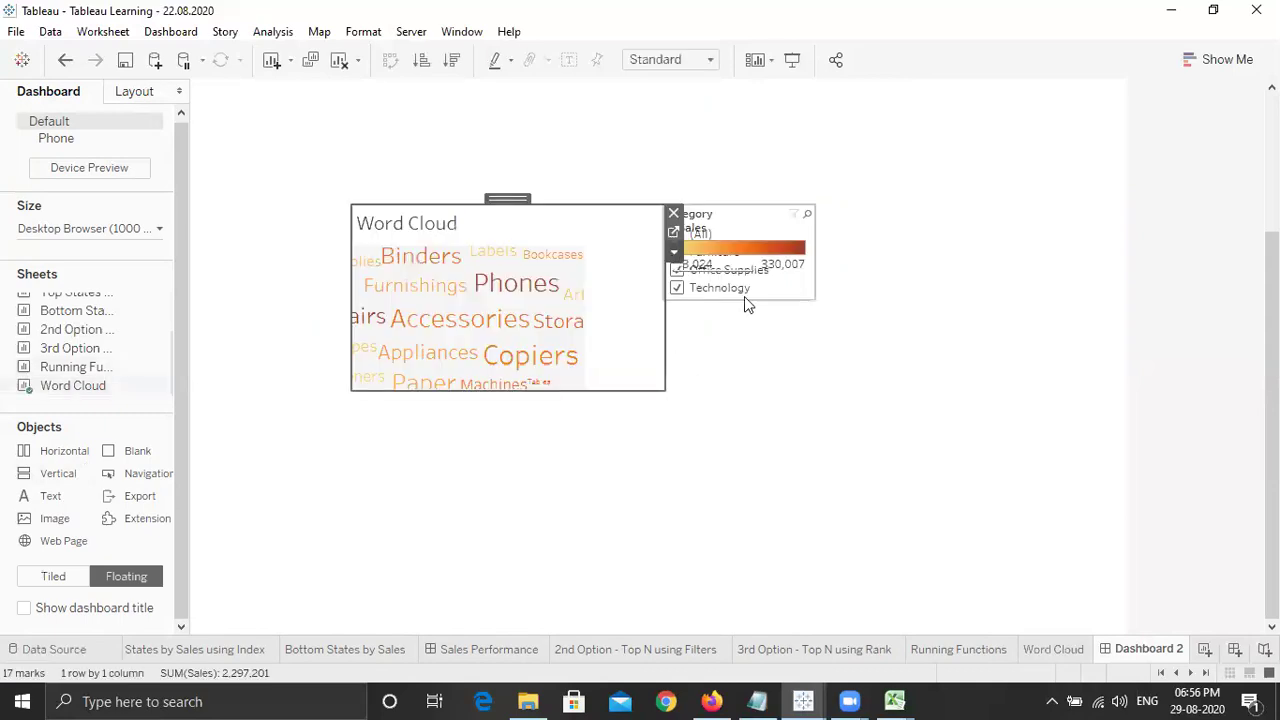
pyautogui.click(673, 251)
pyautogui.moveTo(785, 318)
pyautogui.click(900, 383)
# Widen the floating Word Cloud to roughly double its width, and try a shorter height before restoring it.
pyautogui.moveTo(897, 311); pyautogui.dragTo(1031, 294)
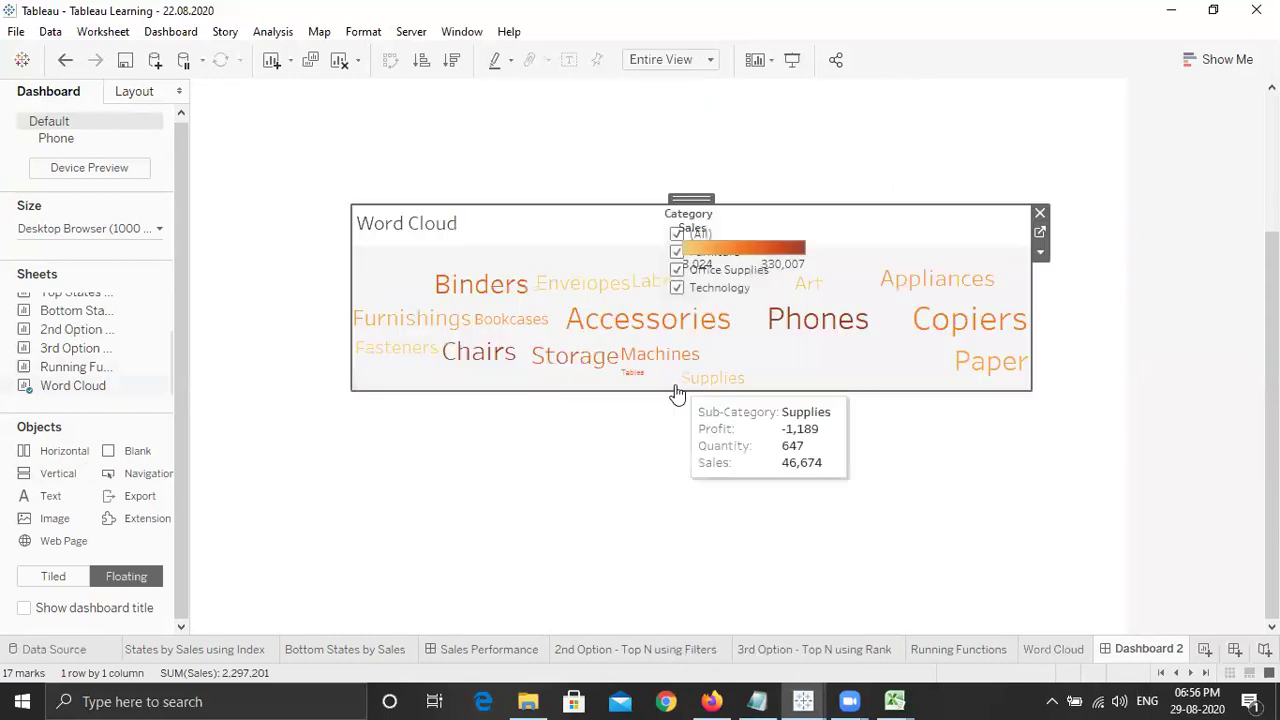
pyautogui.moveTo(677, 386); pyautogui.dragTo(675, 334)
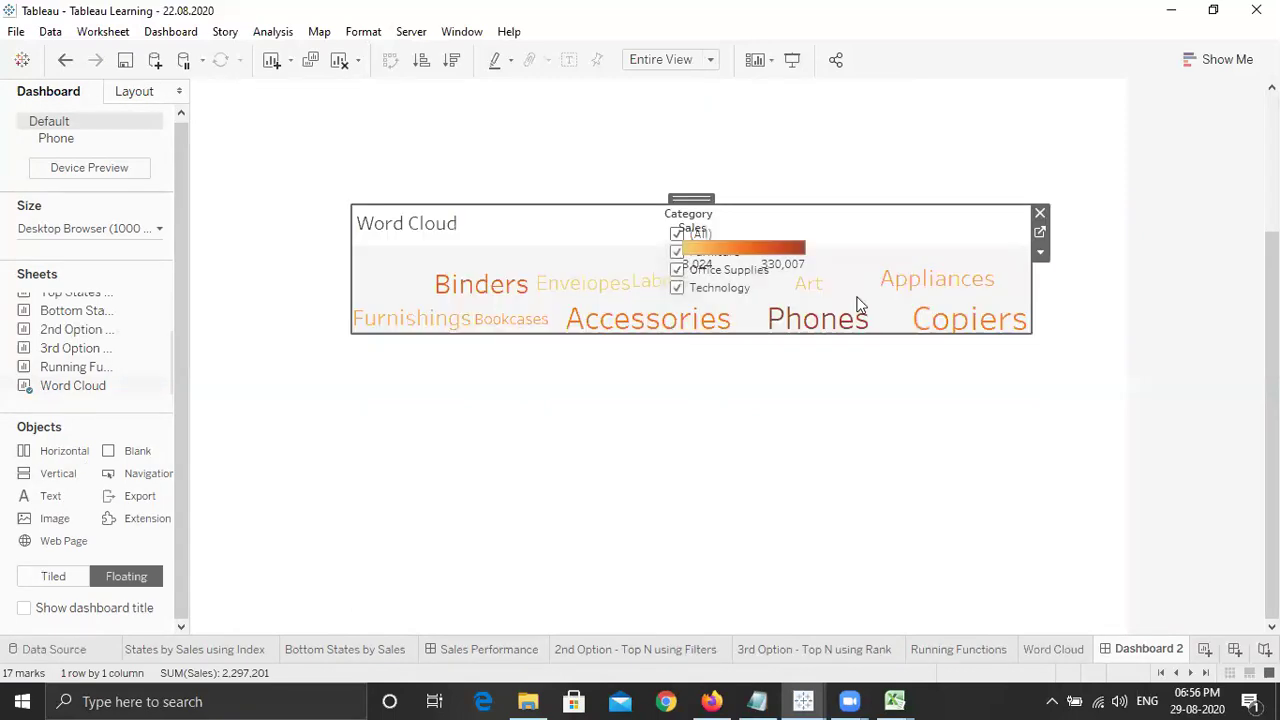
pyautogui.moveTo(817, 334); pyautogui.dragTo(811, 390)
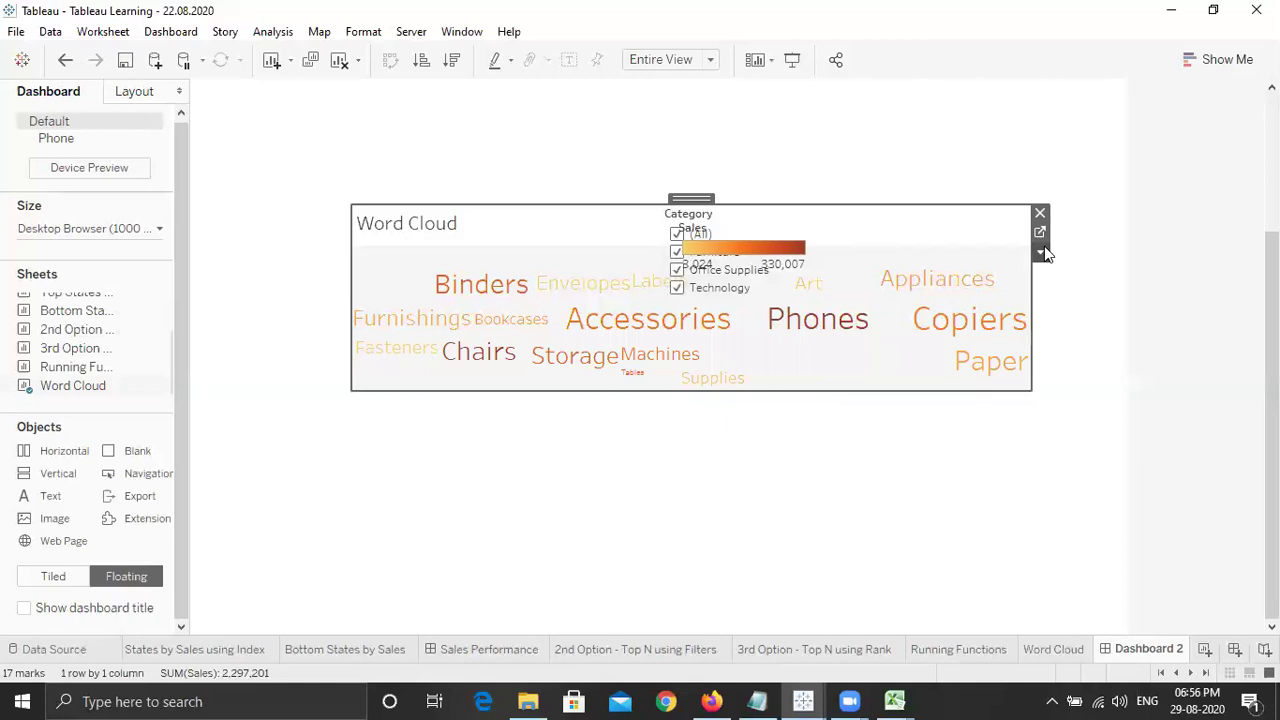
# Hide the Word Cloud's title and remove its floating Category filter and Sales colour legend from the dashboard.
pyautogui.click(1040, 252)
pyautogui.click(894, 352)
pyautogui.click(812, 222)
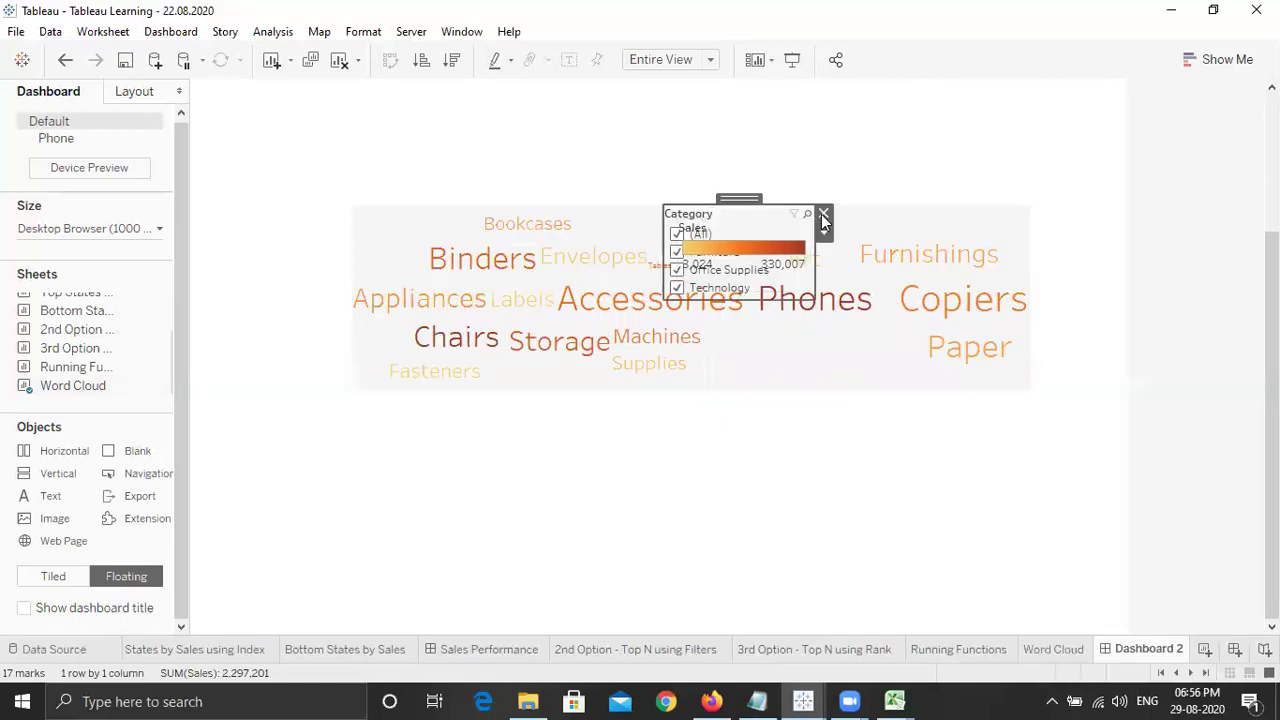
pyautogui.click(822, 215)
pyautogui.click(785, 233)
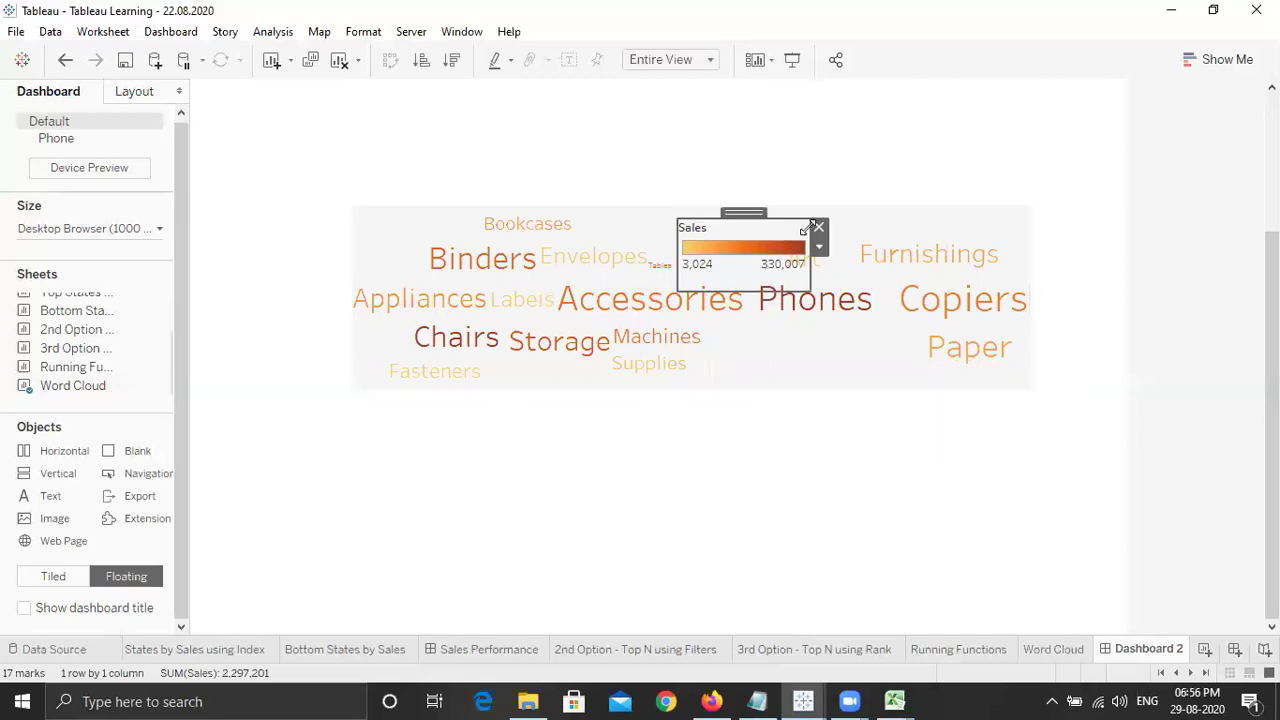
pyautogui.click(817, 231)
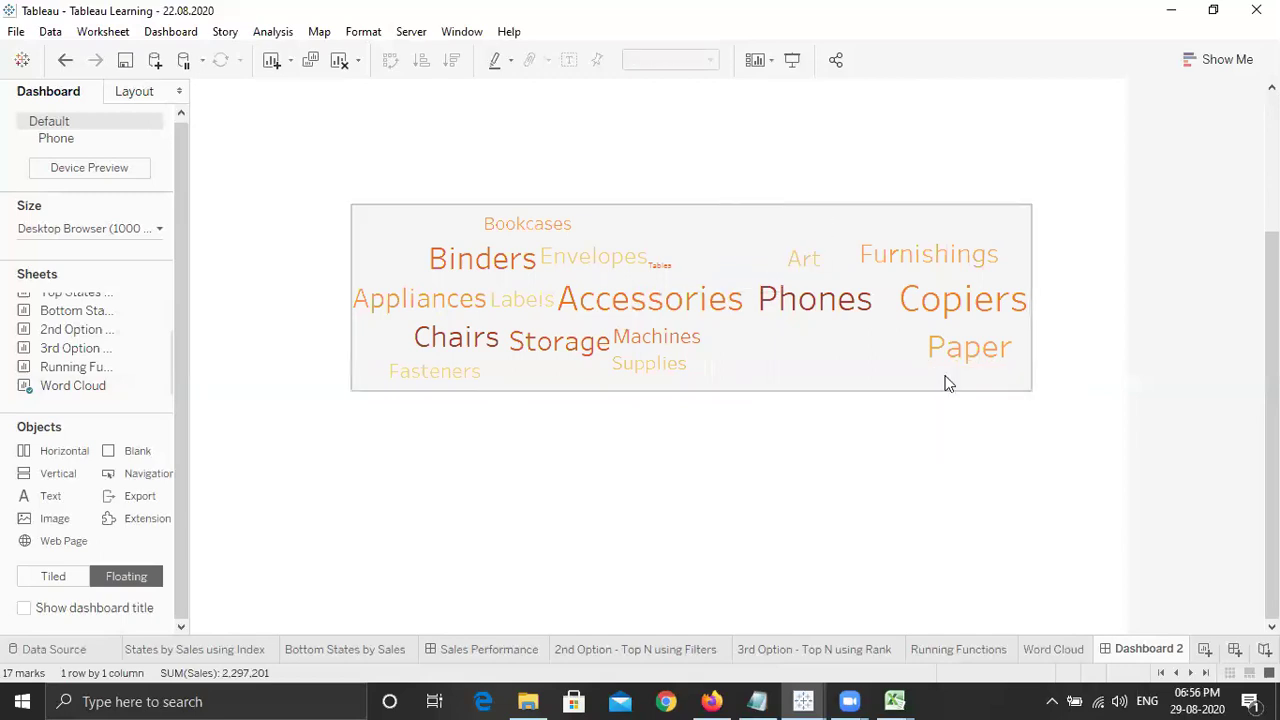
# Go from the floating Word Cloud to its source worksheet and return to Dashboard 2.
pyautogui.click(757, 217)
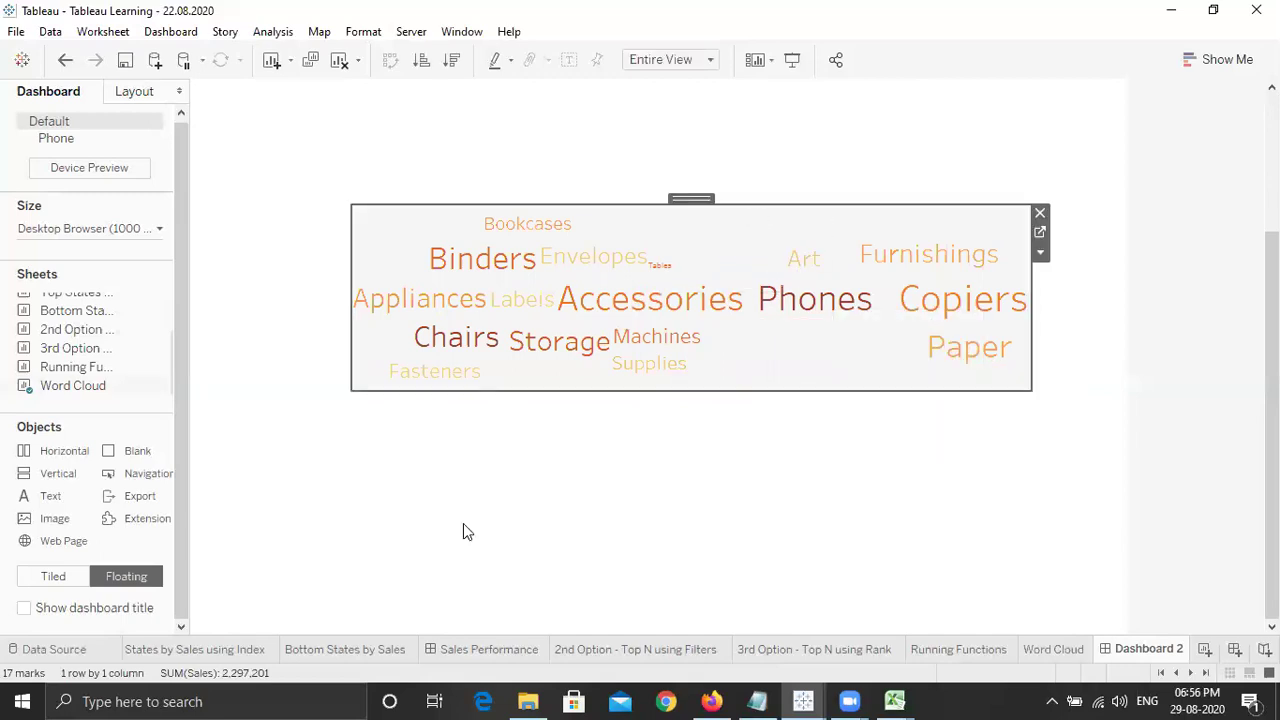
pyautogui.click(1040, 231)
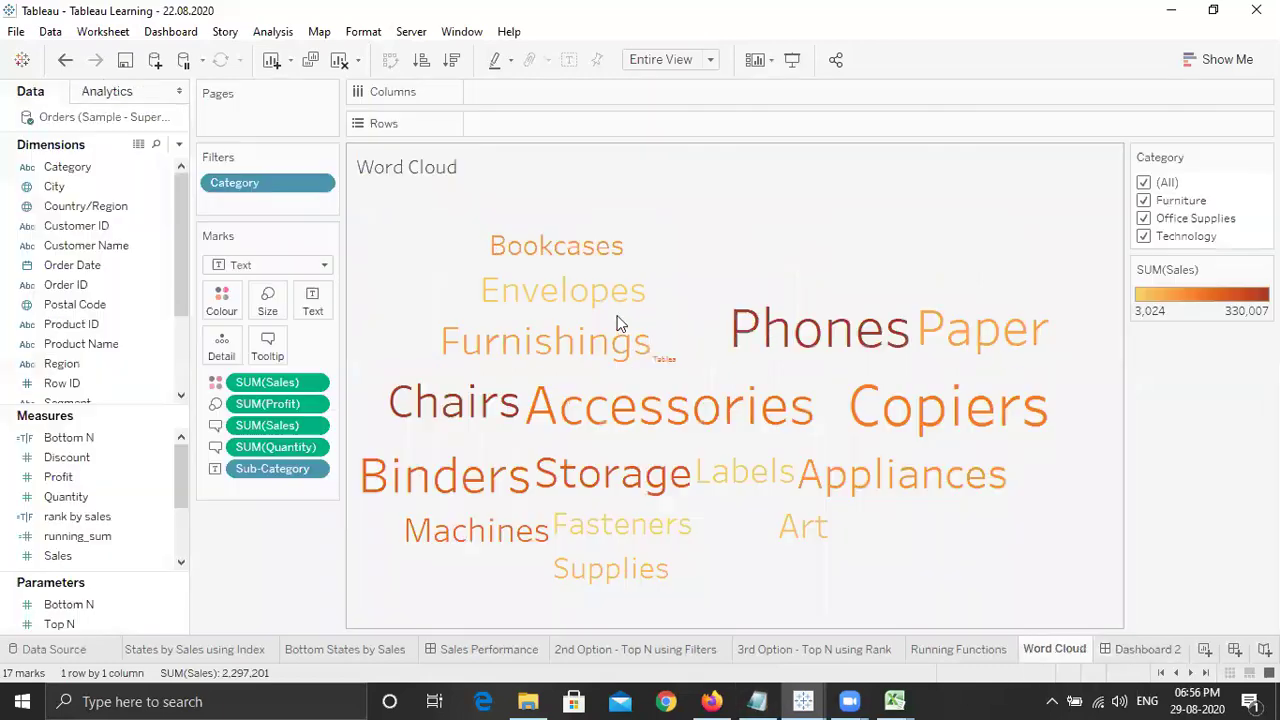
pyautogui.click(1134, 654)
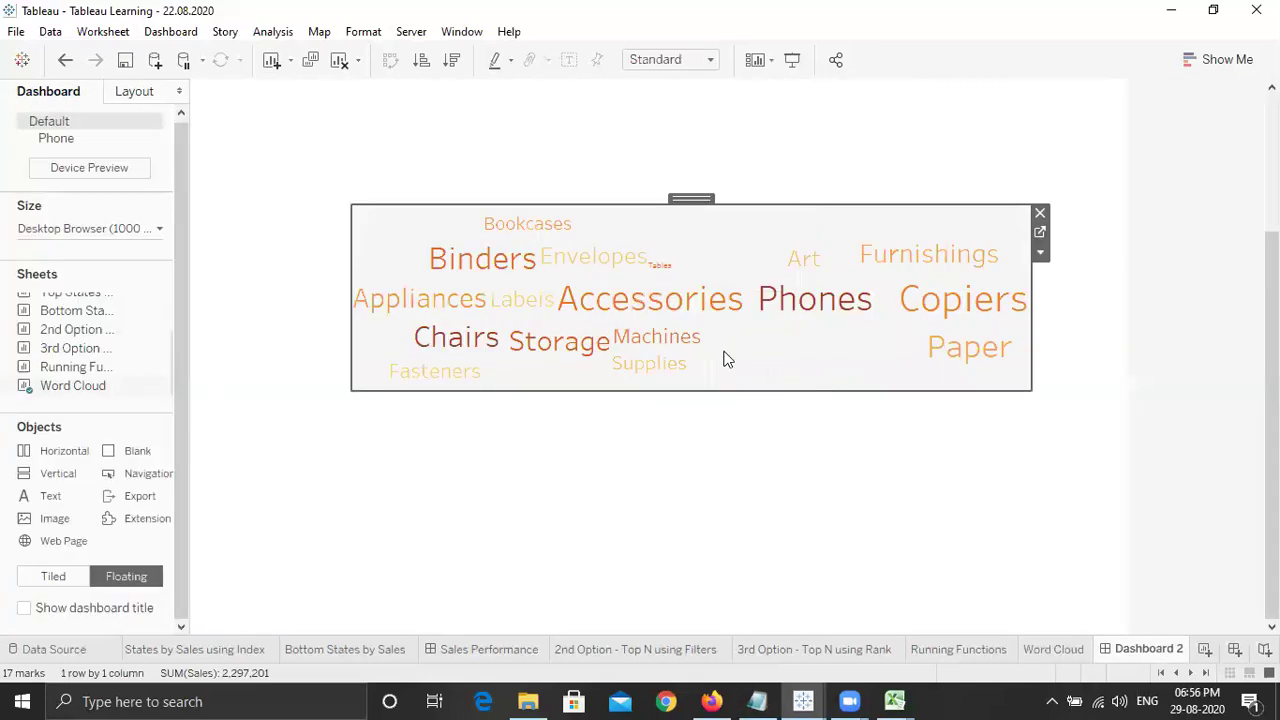
# Reposition the floating Word Cloud higher on the dashboard, stretch it across nearly the full width and reduce its height to a banner.
pyautogui.moveTo(695, 199); pyautogui.dragTo(574, 100)
pyautogui.moveTo(903, 284); pyautogui.dragTo(1123, 220)
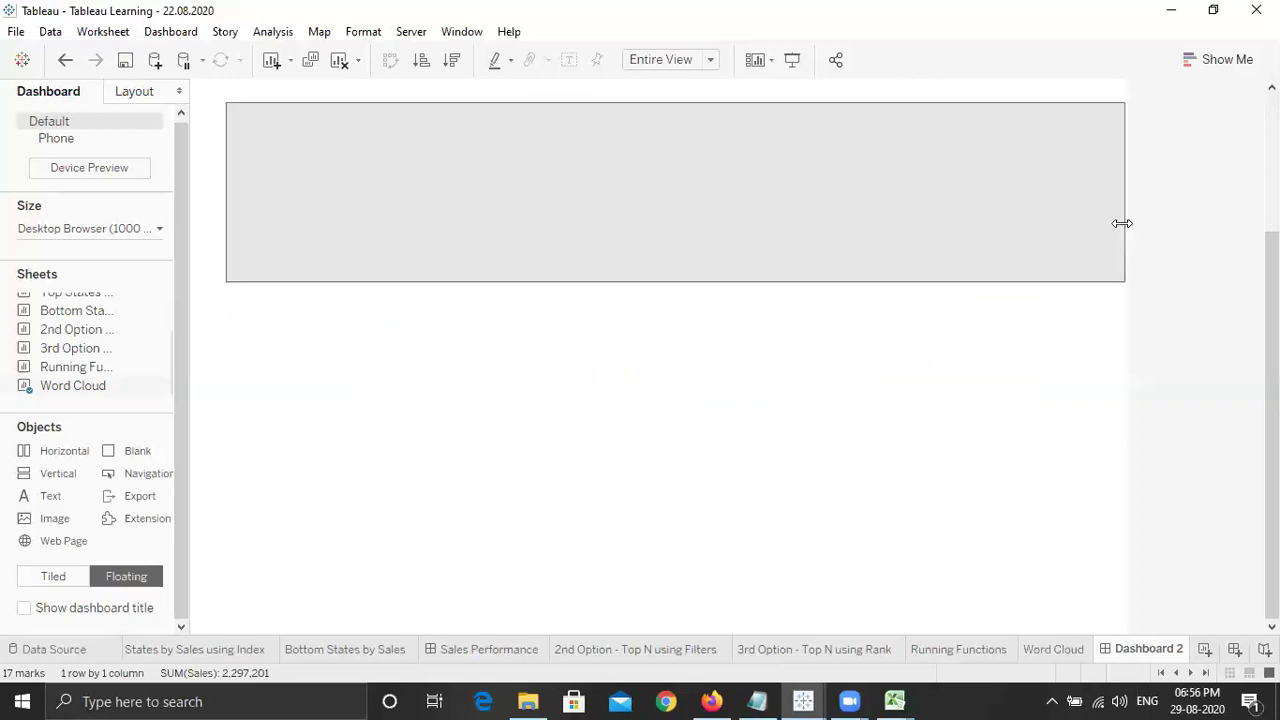
pyautogui.moveTo(678, 283); pyautogui.dragTo(678, 240)
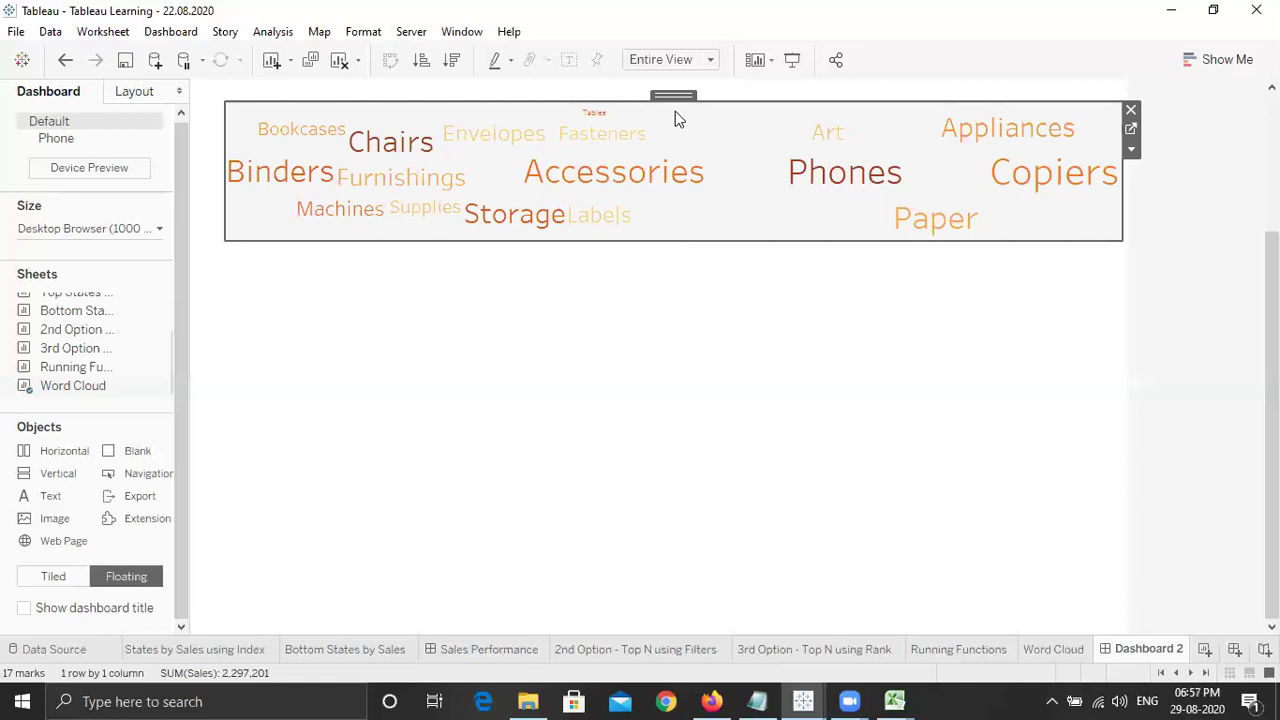
pyautogui.moveTo(675, 103)
pyautogui.mouseDown()
pyautogui.moveTo(658, 103)
pyautogui.moveTo(663, 86)
pyautogui.mouseUp()
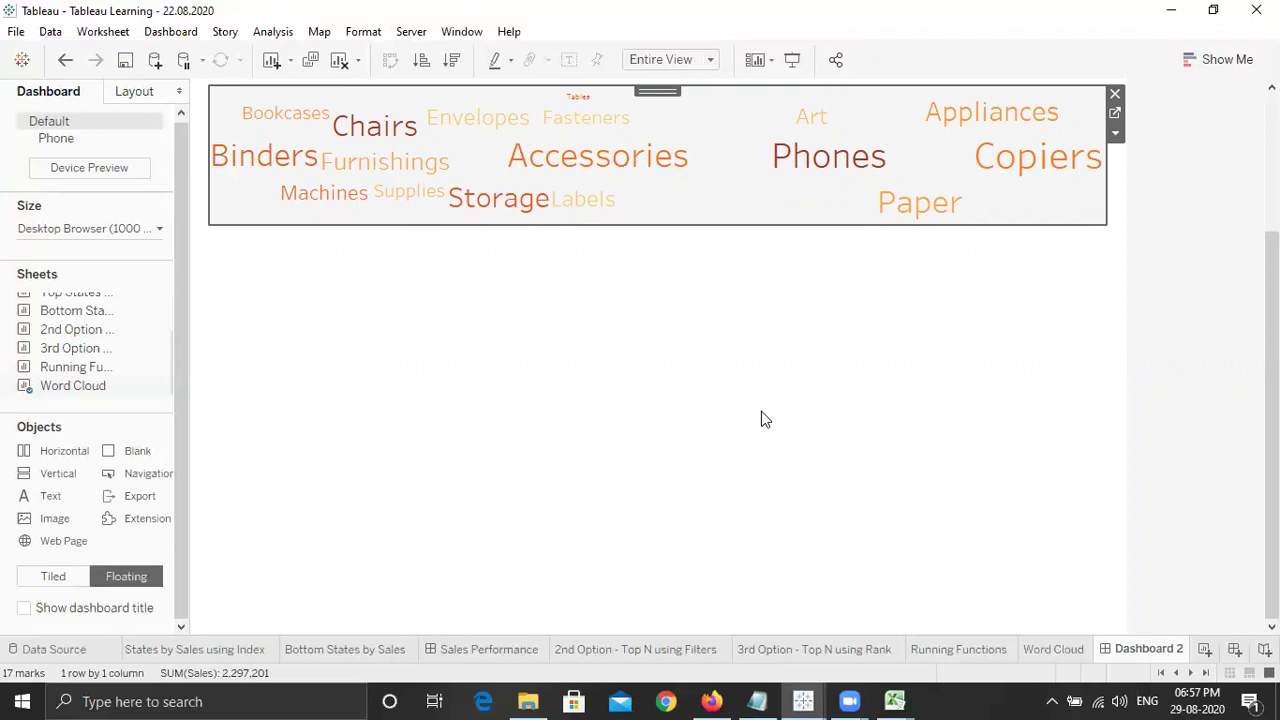
# Add a new blank worksheet, switch to the Notepad outline to review the session topics, and return to Tableau.
pyautogui.click(1205, 650)
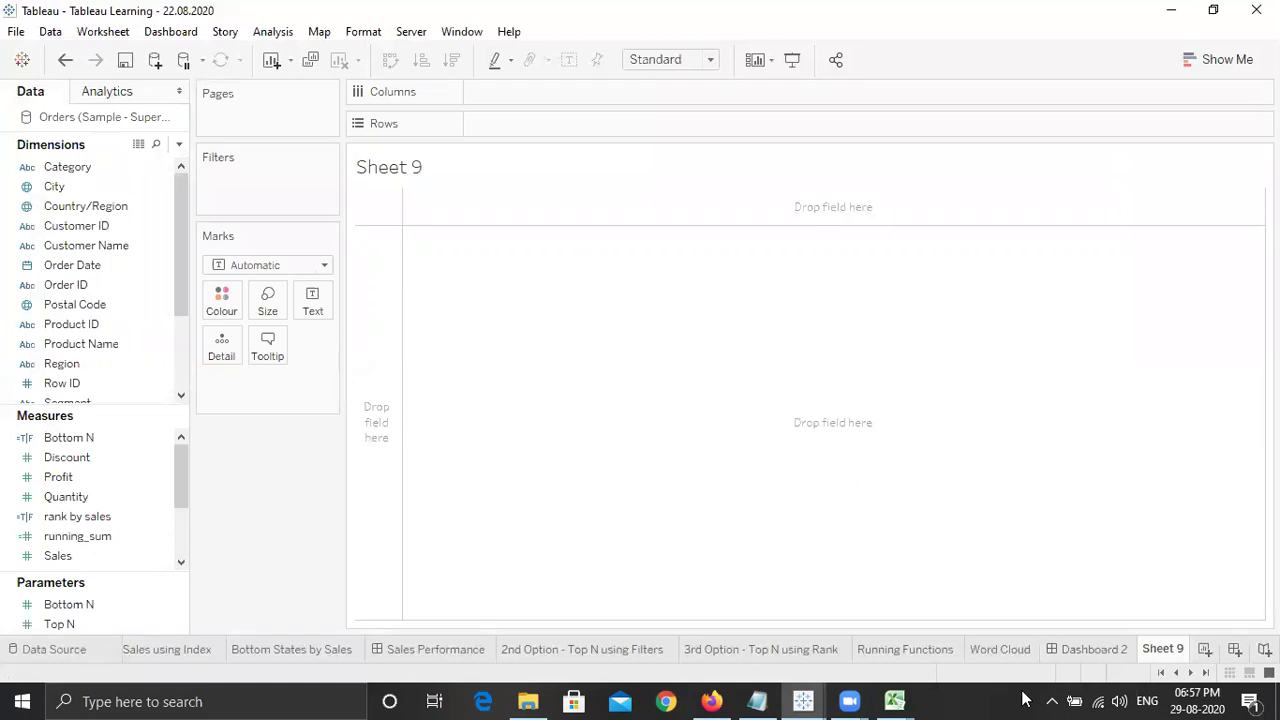
pyautogui.click(757, 701)
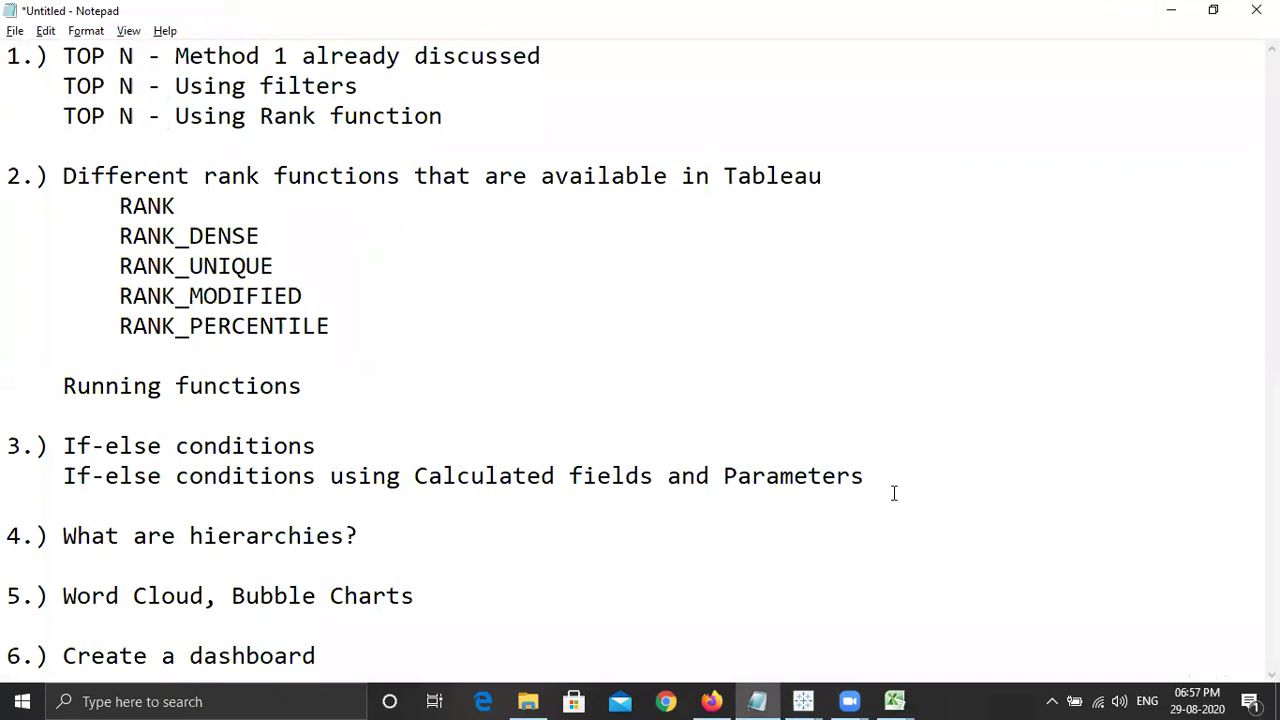
pyautogui.hotkey('shift', 'End')
pyautogui.click(220, 447)
pyautogui.click(320, 668)
pyautogui.hotkey('shift', 'Home')
pyautogui.click(363, 651)
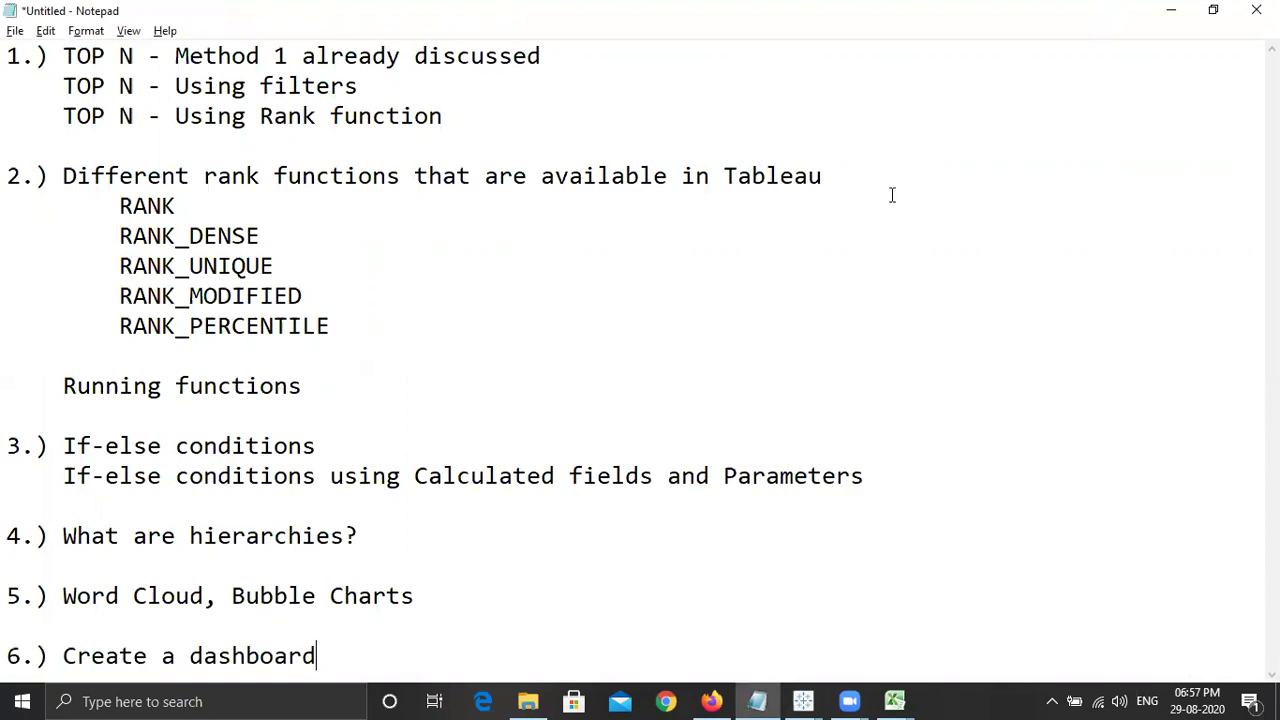
pyautogui.click(1173, 10)
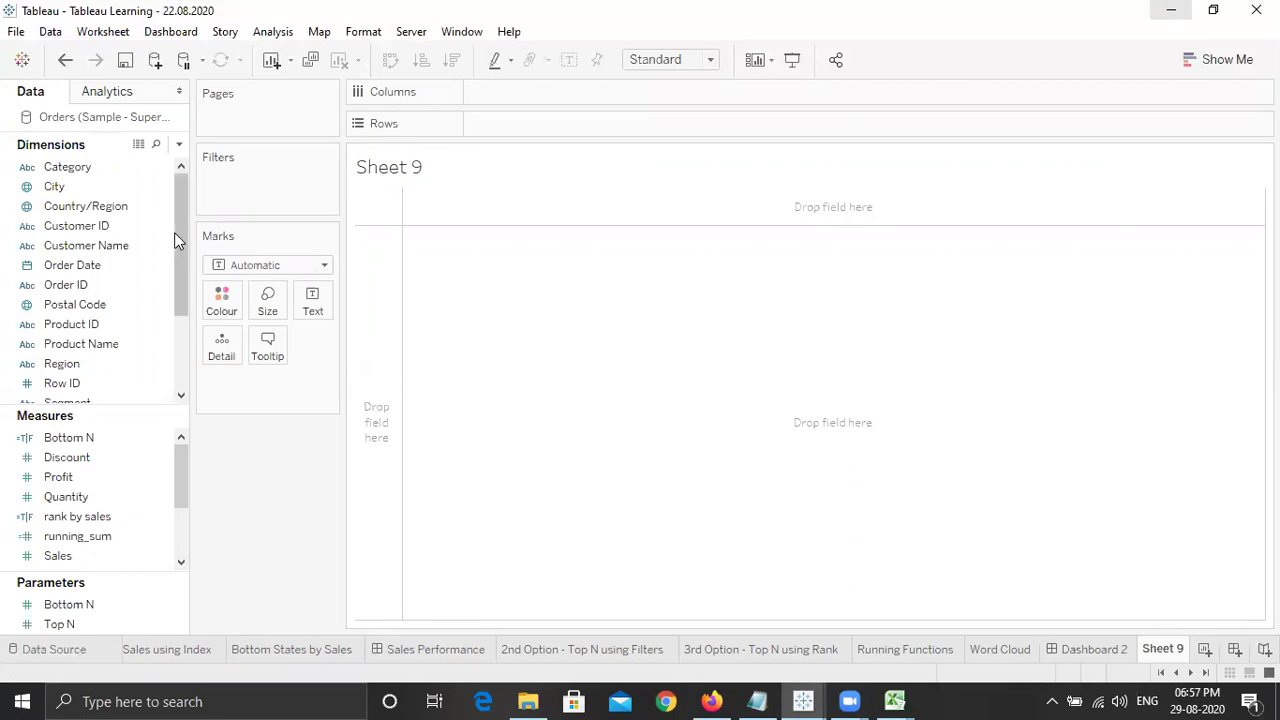
# Build a text table on the new sheet with Sub-Category on Rows and the sum of Sales as the text.
pyautogui.moveTo(178, 234); pyautogui.dragTo(178, 304)
pyautogui.moveTo(105, 368); pyautogui.dragTo(547, 129)
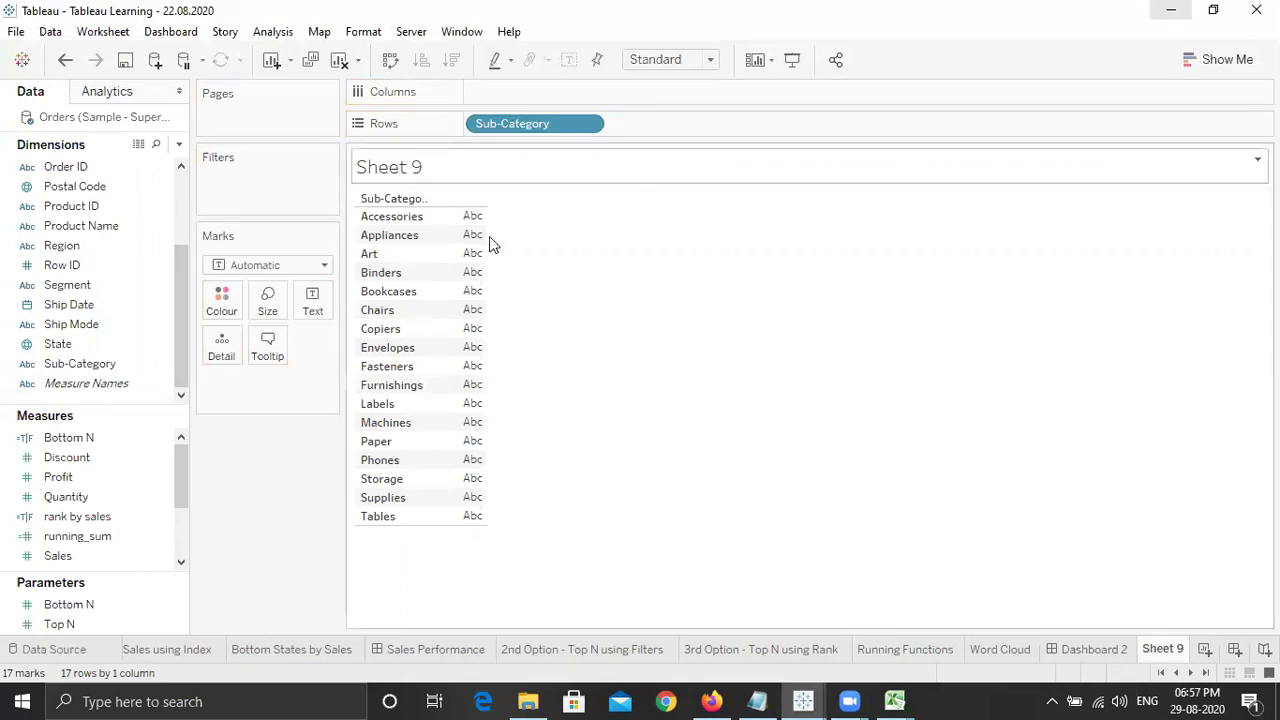
pyautogui.click(140, 520)
pyautogui.moveTo(118, 557); pyautogui.dragTo(311, 300)
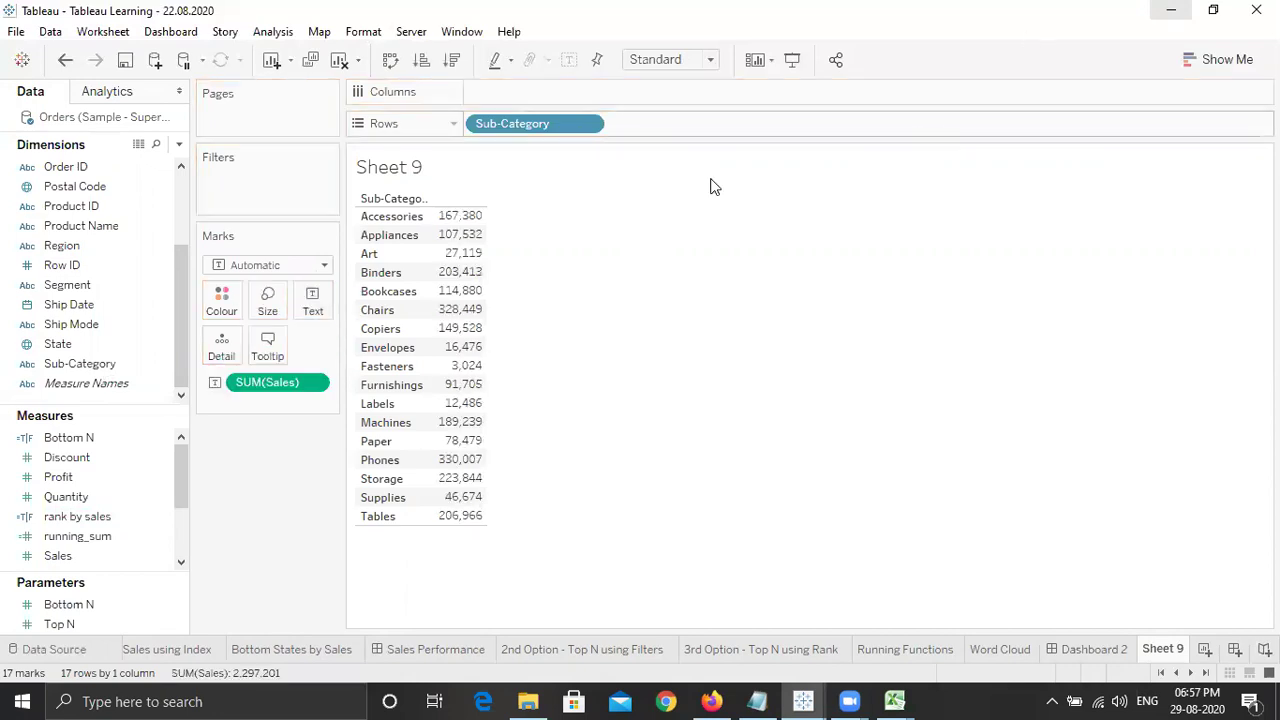
# Convert the Sub-Category sales table into a packed bubbles chart.
pyautogui.click(1218, 55)
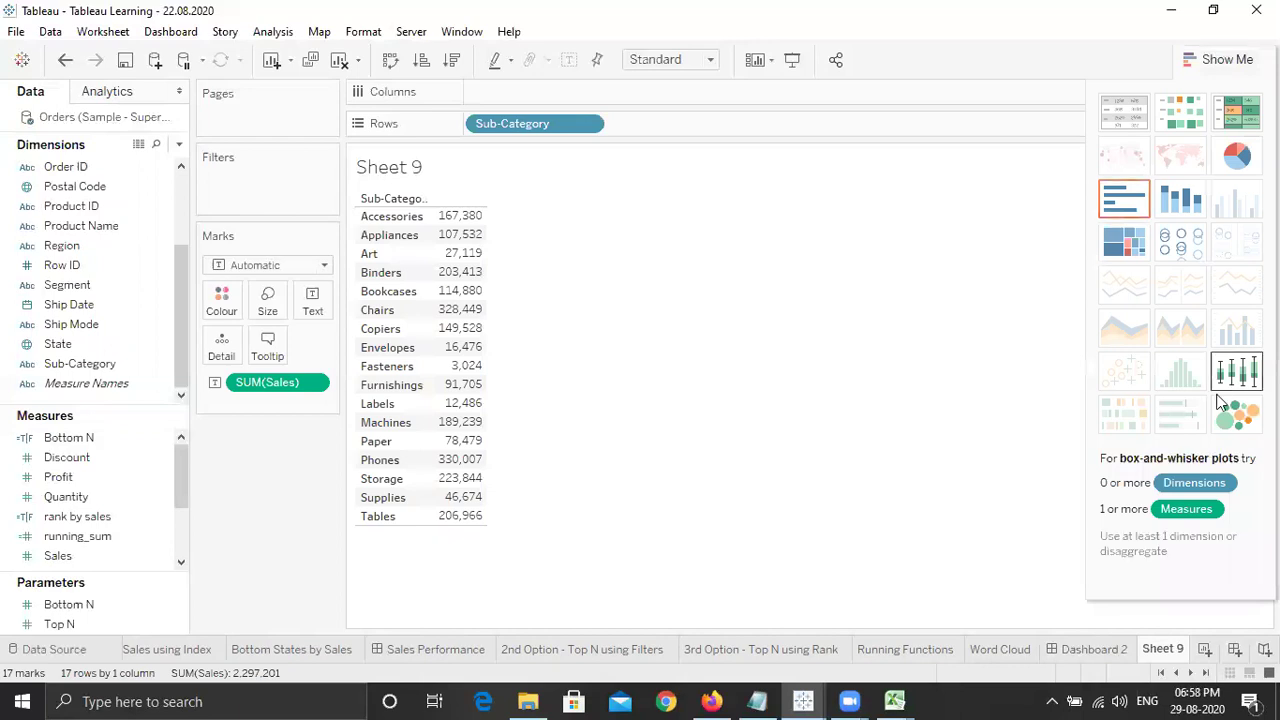
pyautogui.click(1240, 418)
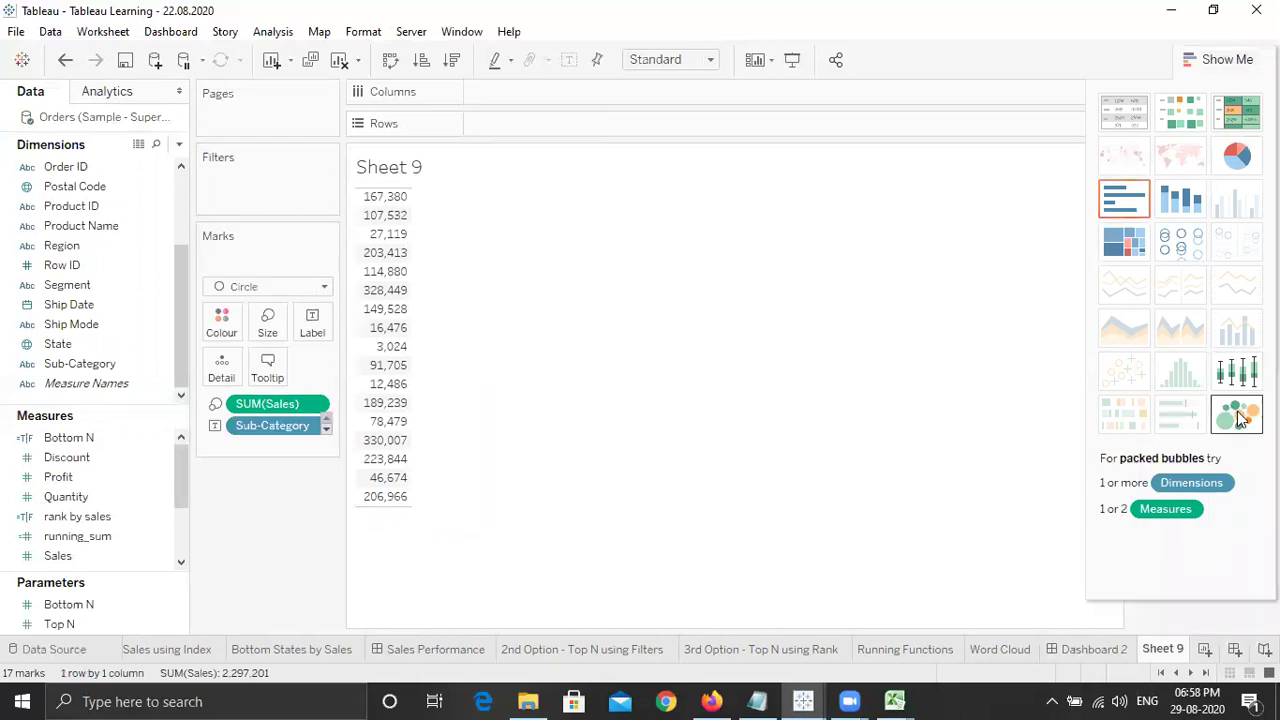
pyautogui.click(1220, 62)
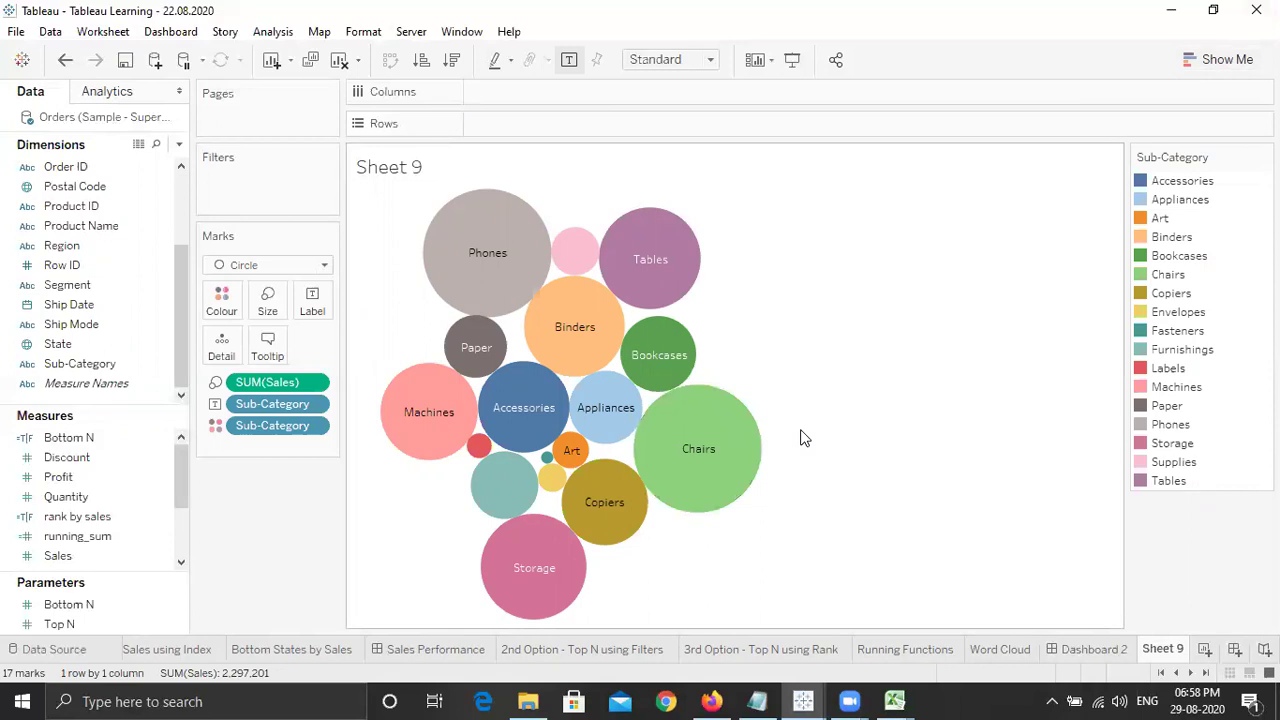
# Try the Square and Shape mark types on the Sub-Category packed bubble chart.
pyautogui.moveTo(695, 430)
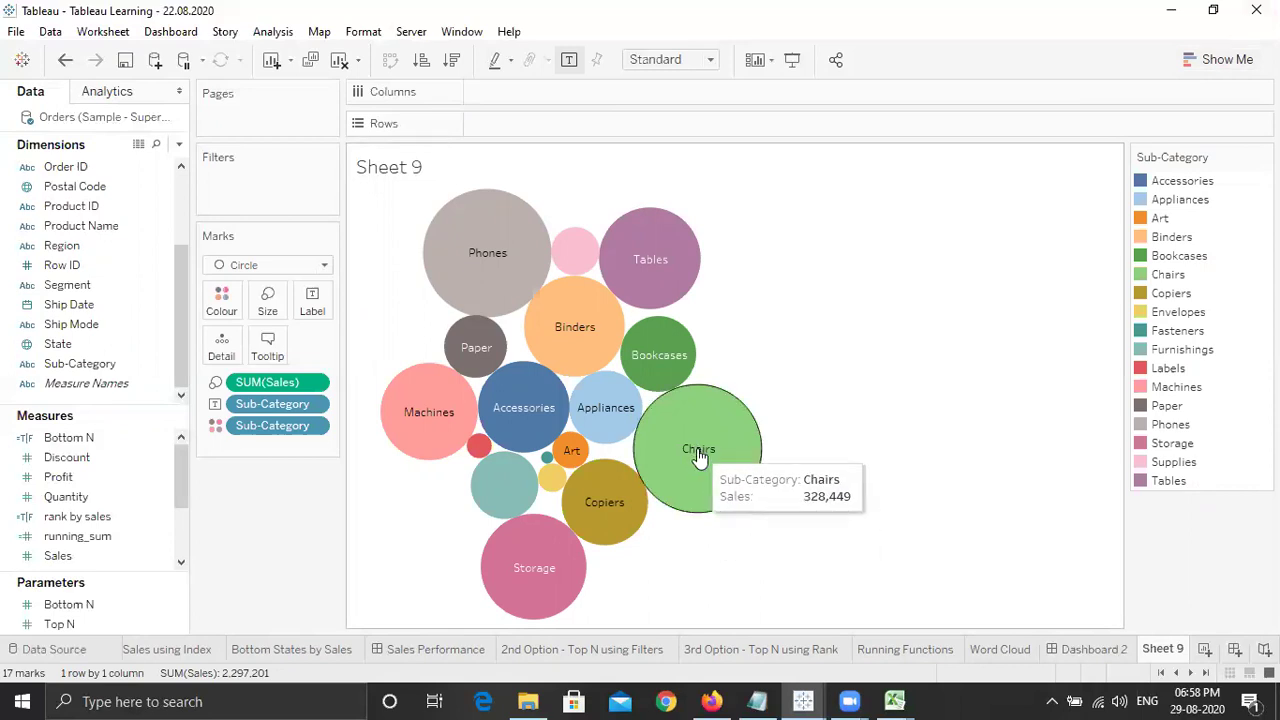
pyautogui.moveTo(695, 462)
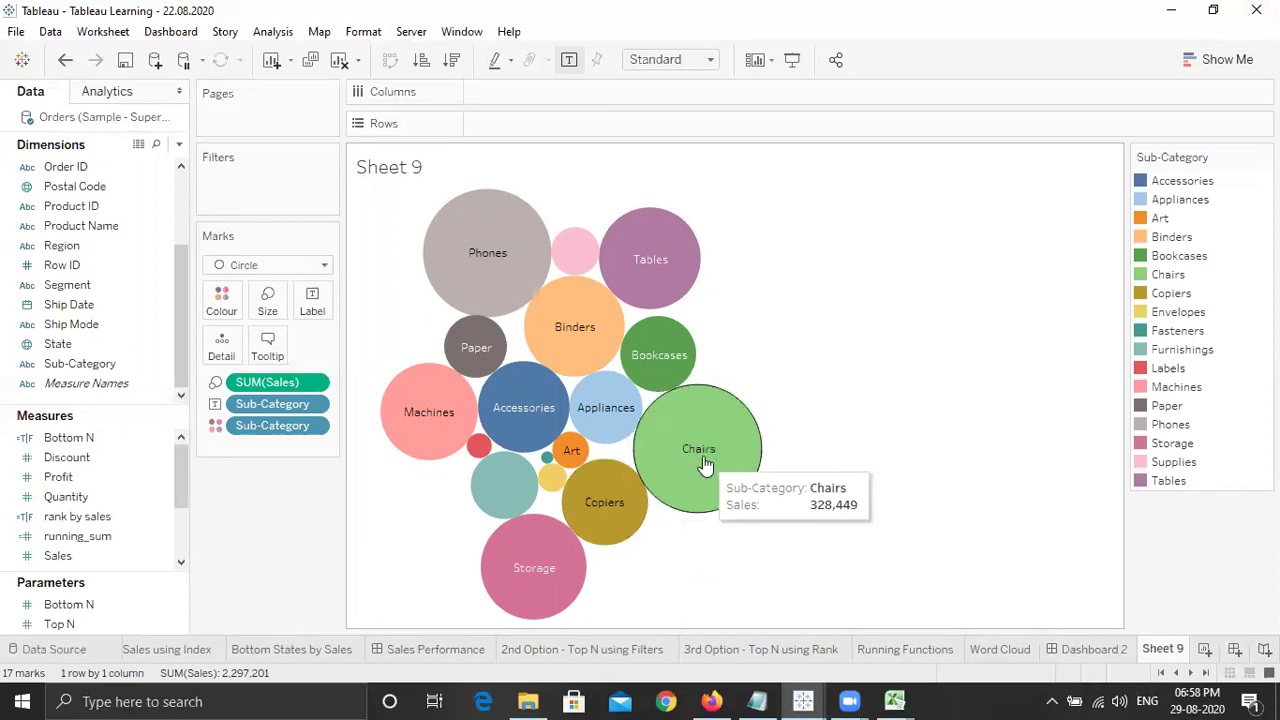
pyautogui.click(324, 264)
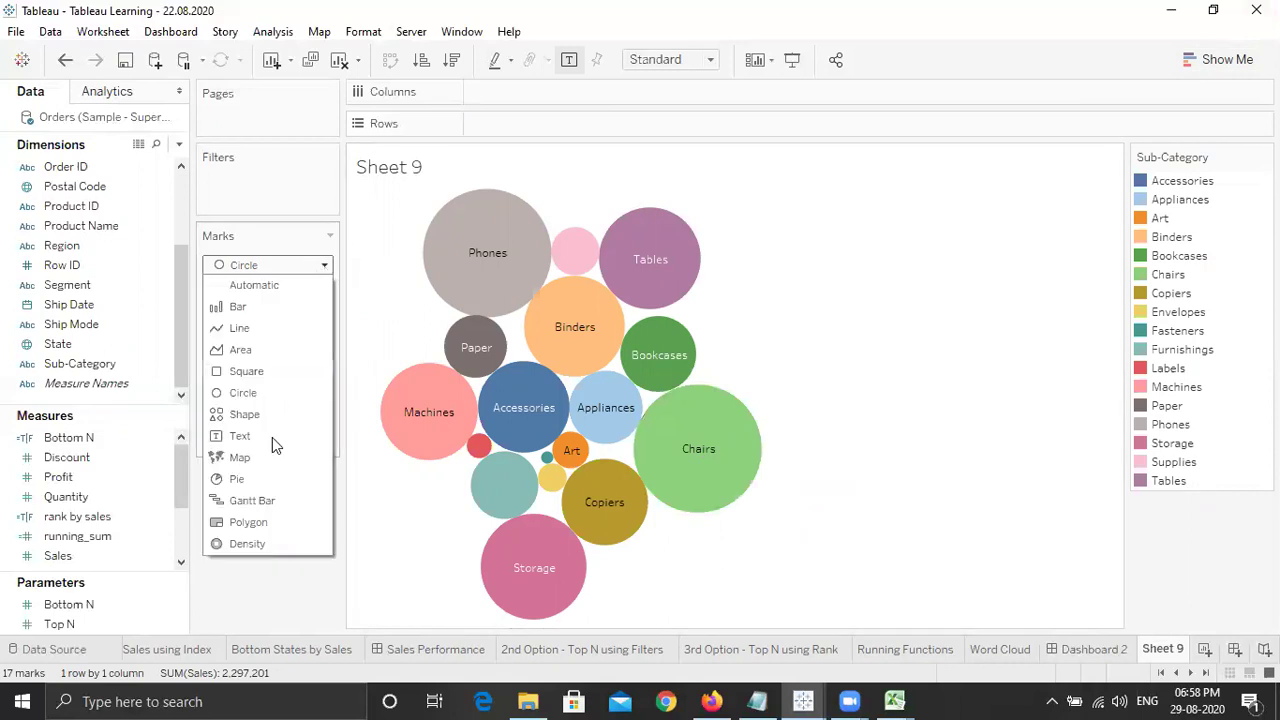
pyautogui.click(264, 370)
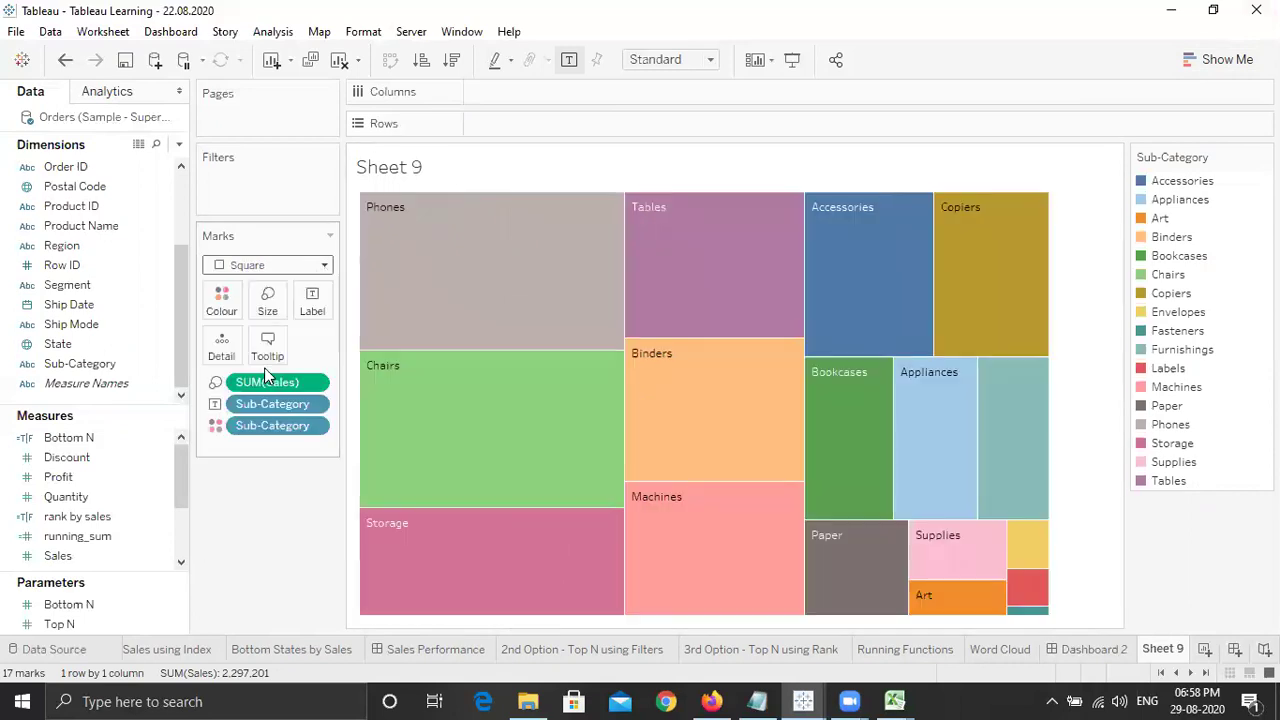
pyautogui.click(324, 266)
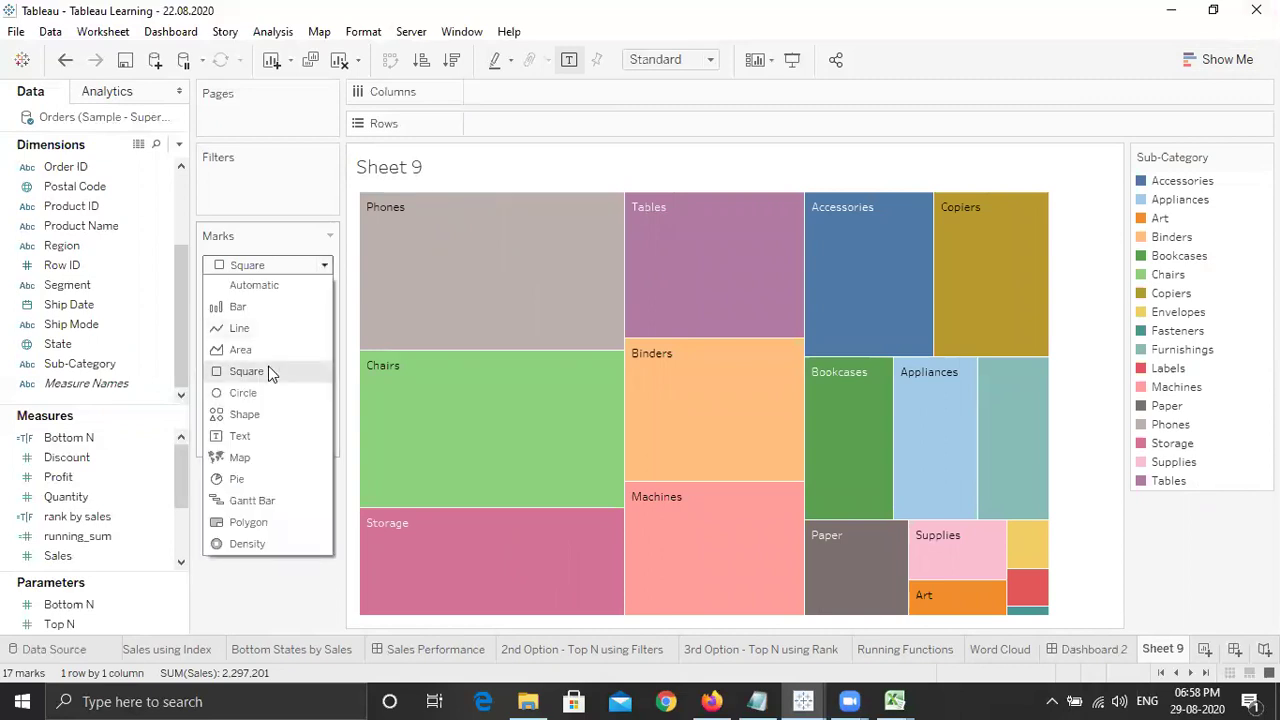
pyautogui.click(263, 414)
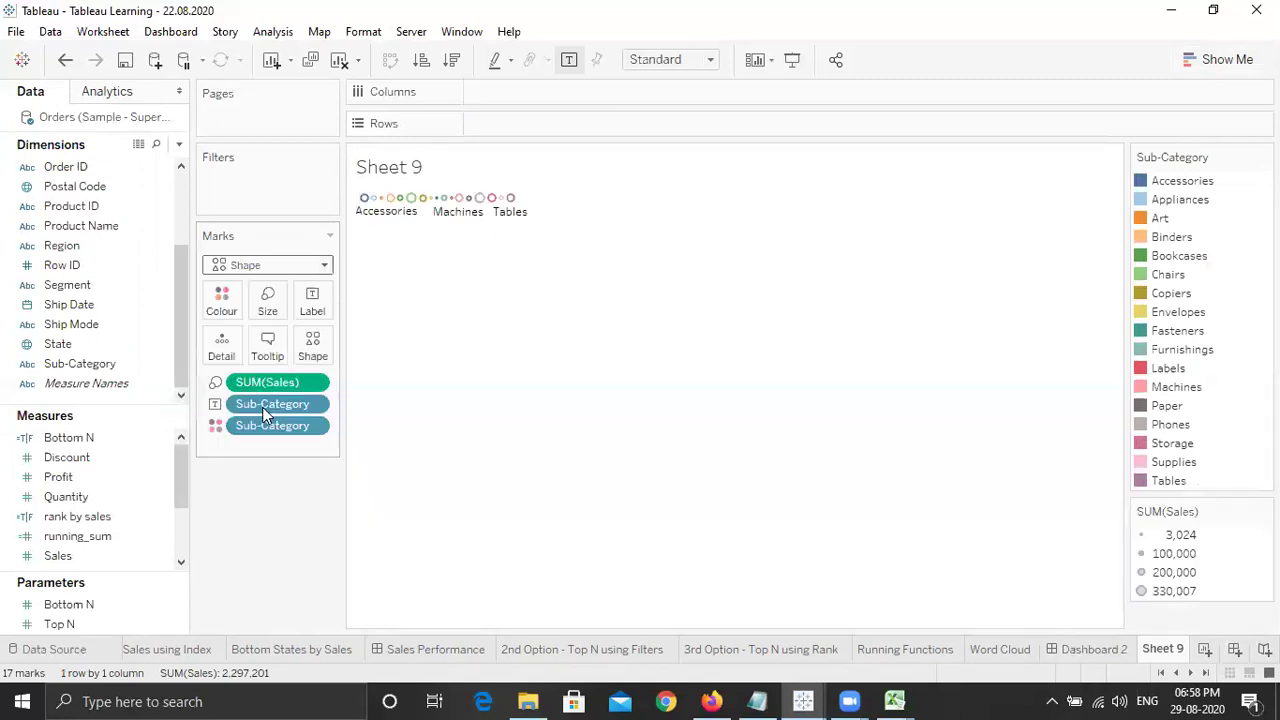
# Try the Text and Area mark types on the Sub-Category sales view.
pyautogui.click(325, 266)
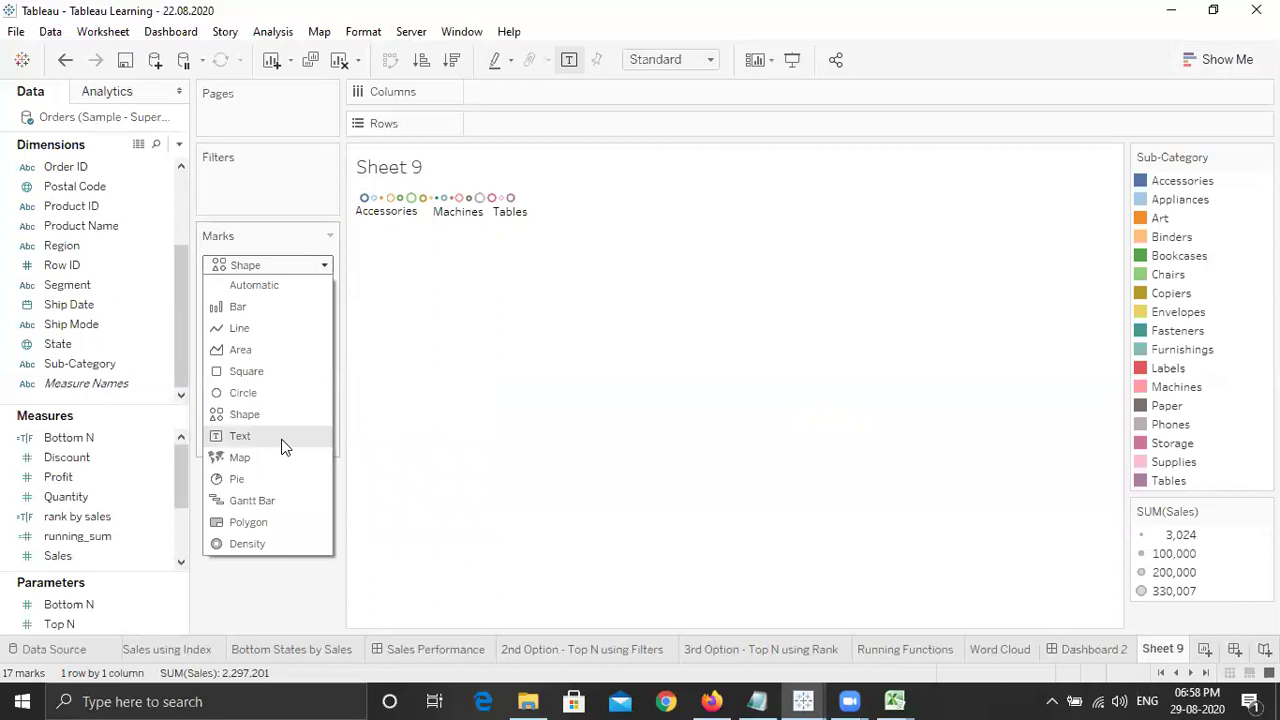
pyautogui.press('Escape')
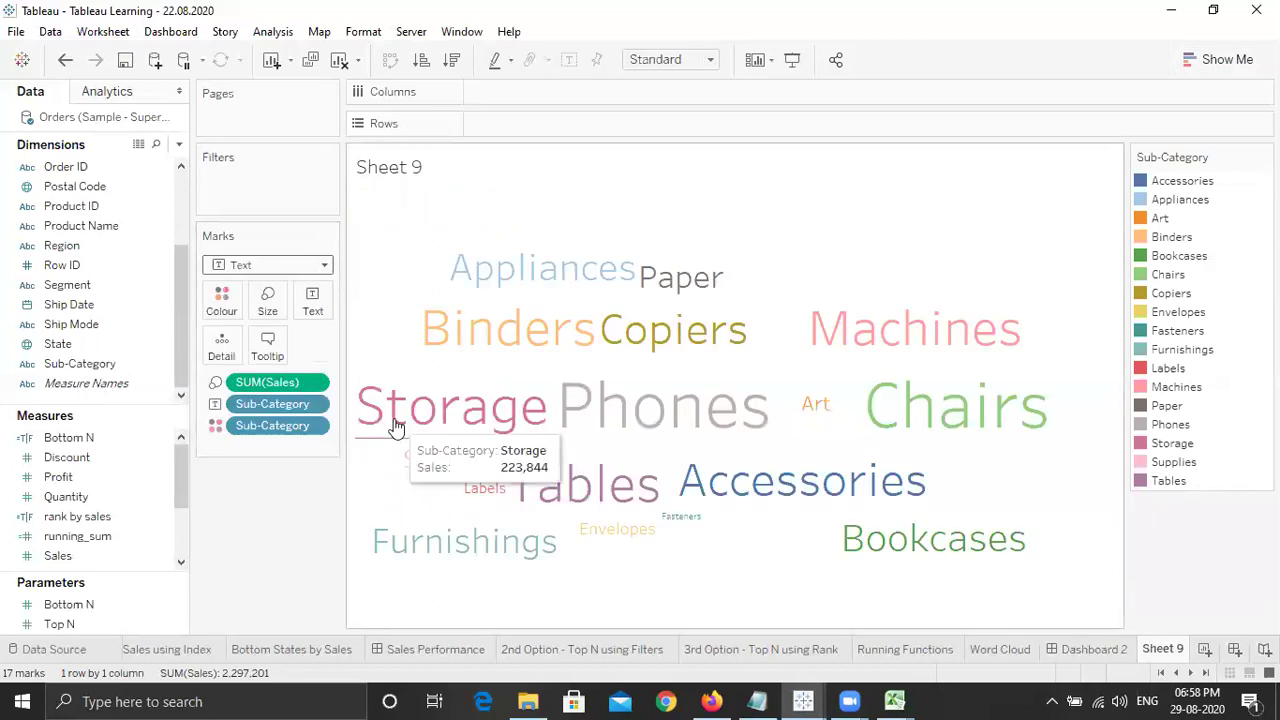
pyautogui.click(324, 265)
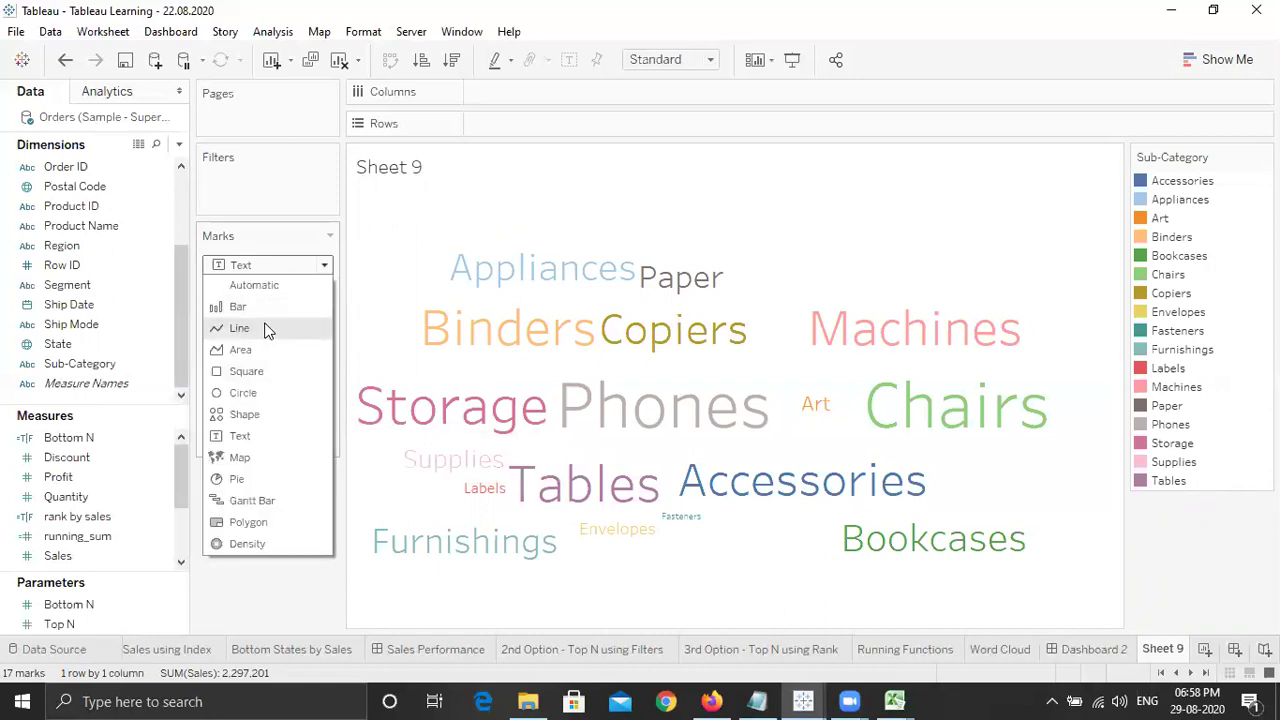
pyautogui.click(266, 352)
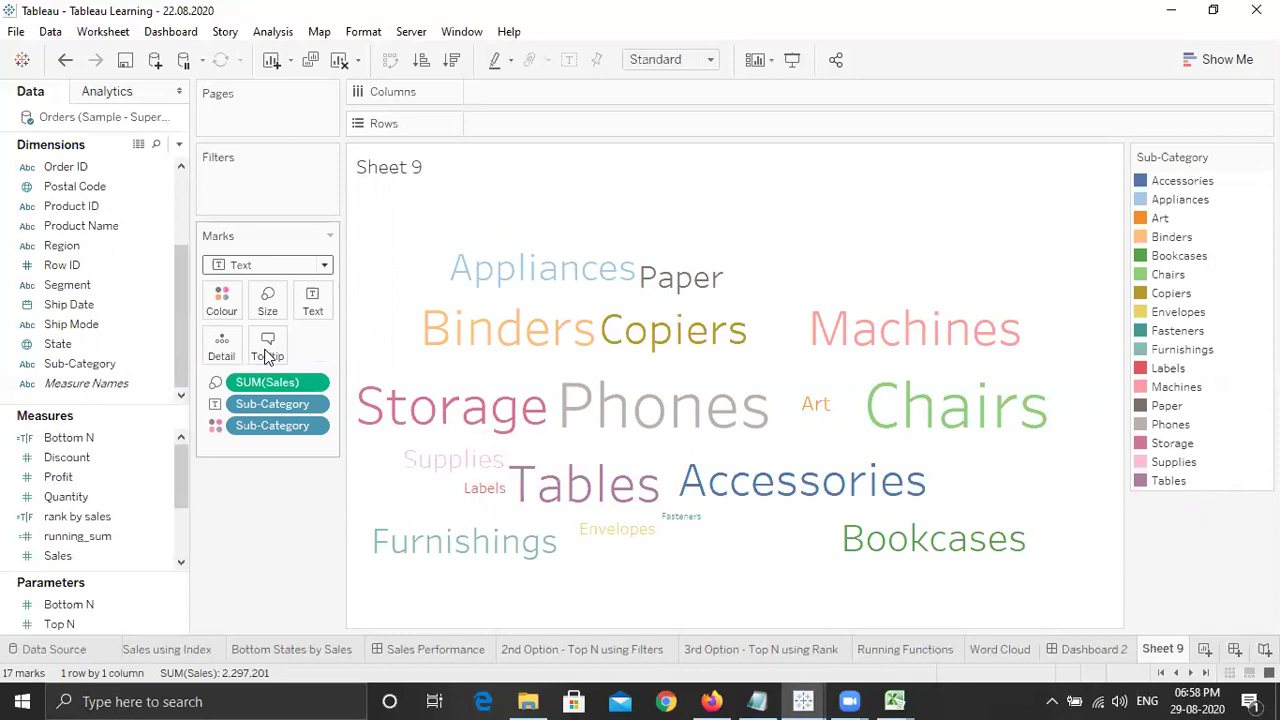
# Change the mark type of the Sub-Category sales view to Pie.
pyautogui.click(324, 264)
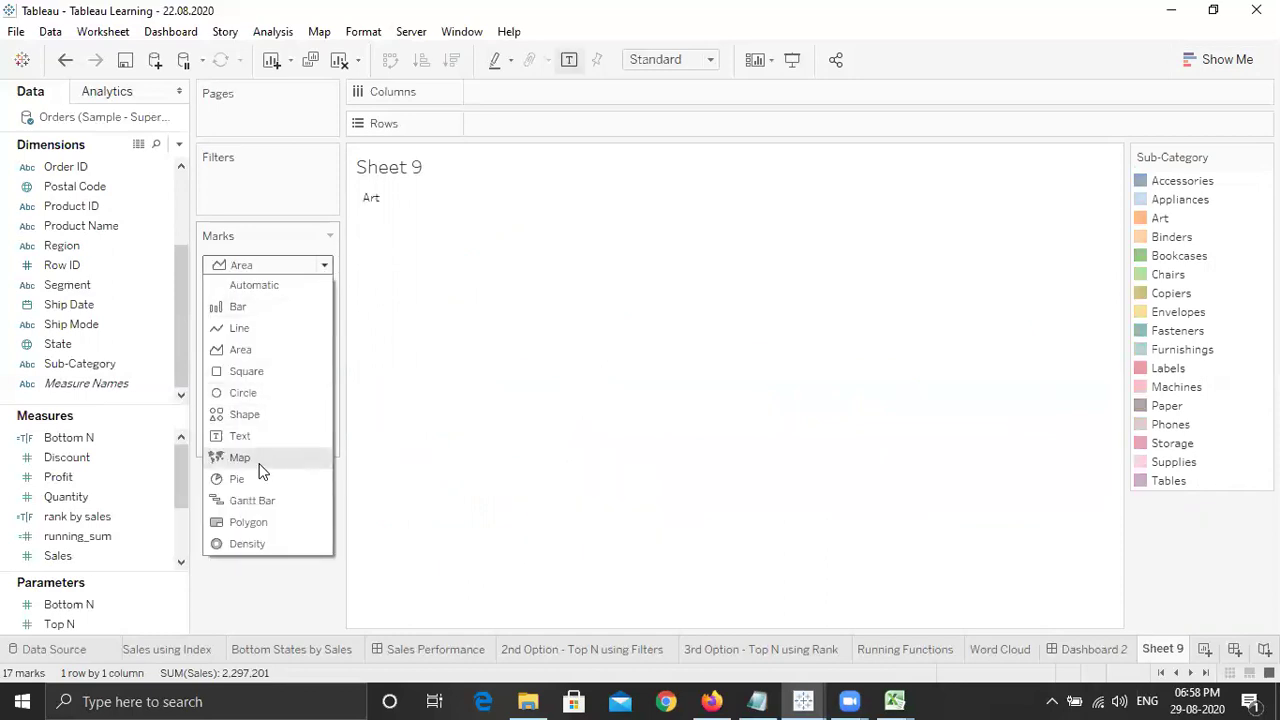
pyautogui.press('Escape')
pyautogui.press('p')
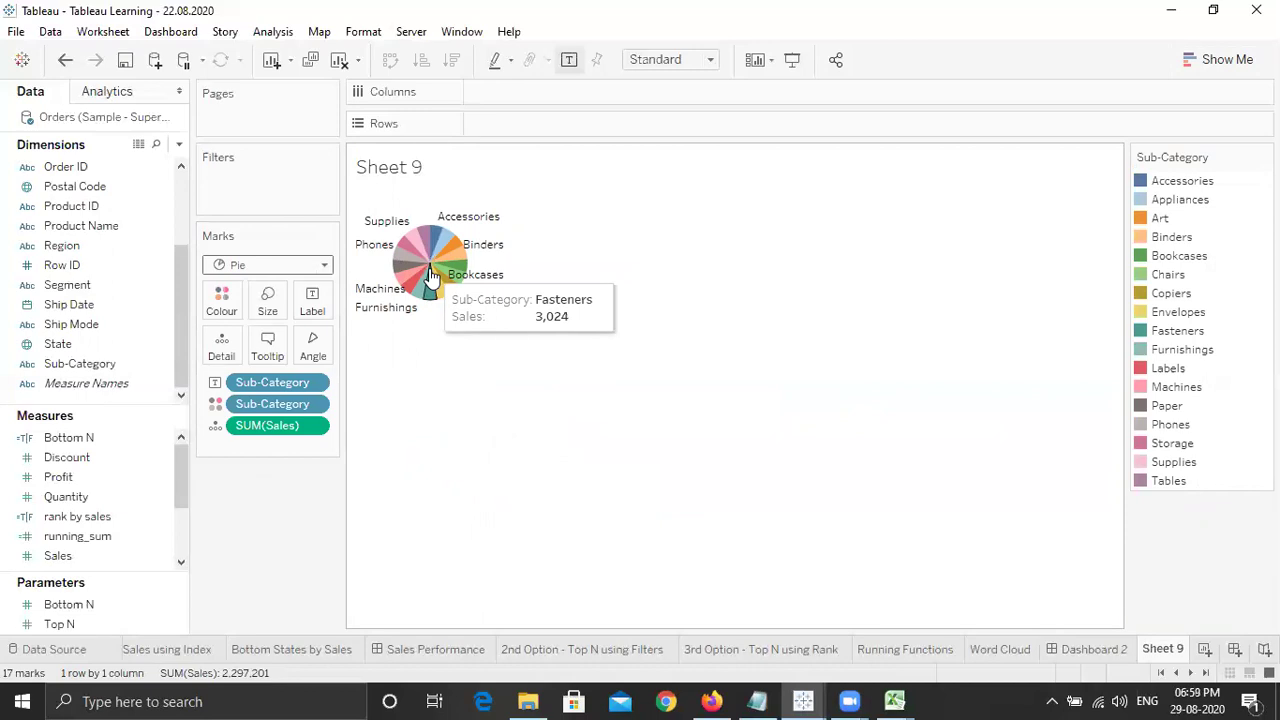
# Bring up the mark type choices for the Sub-Category pie chart.
pyautogui.click(325, 266)
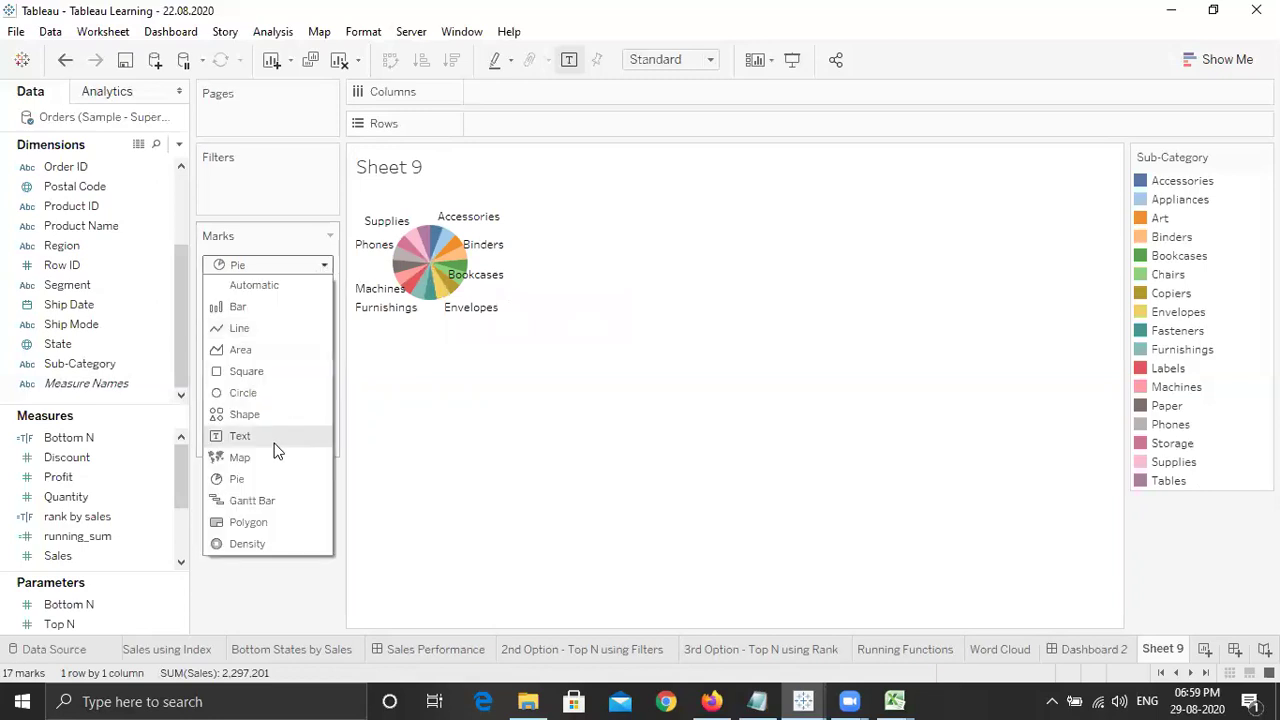